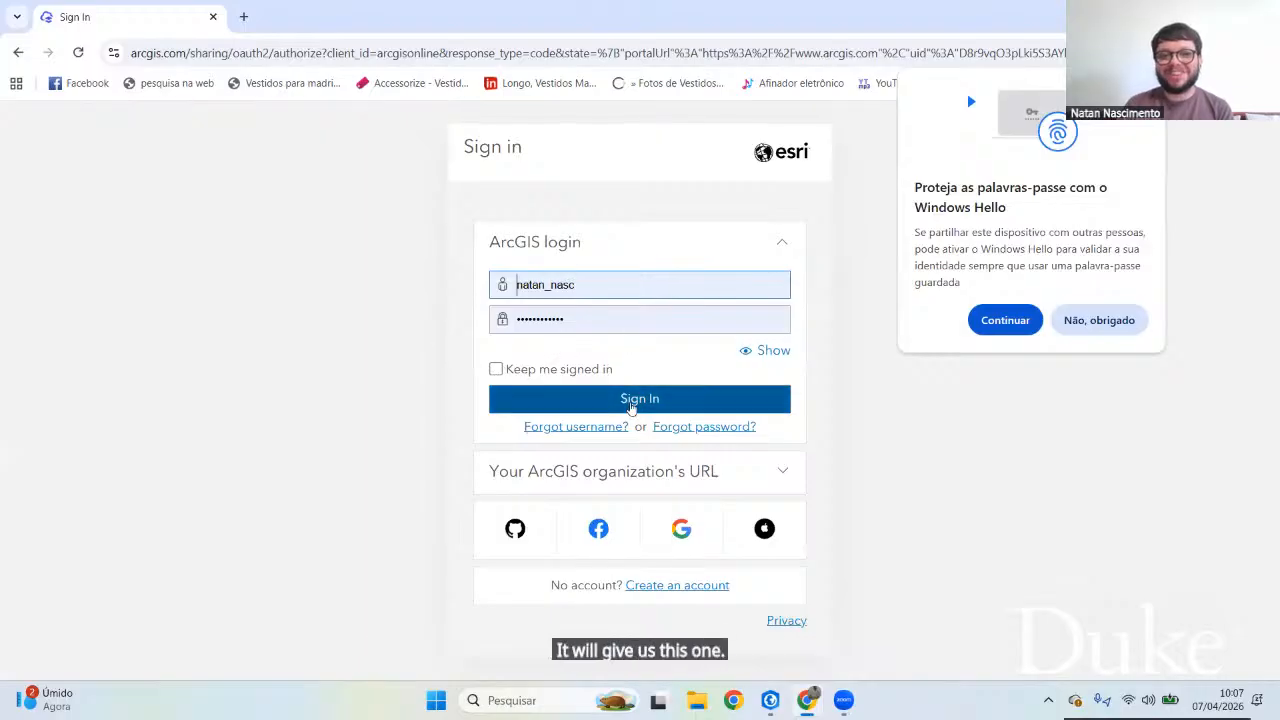
Step: Sign in to ArcGIS Online with the prefilled credentials, and dismiss the browser's password-protection prompt and the licence notice
{"action": "left_click", "coordinate": [632, 408]}
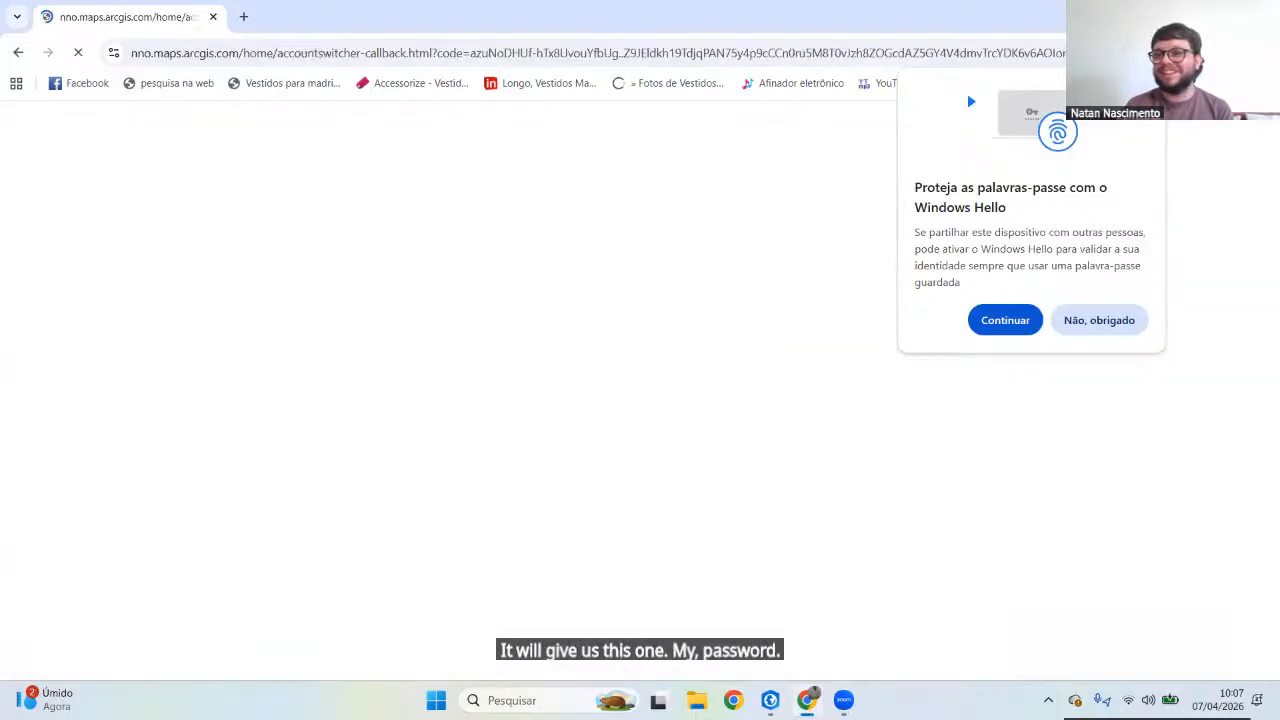
{"action": "left_click", "coordinate": [1146, 87]}
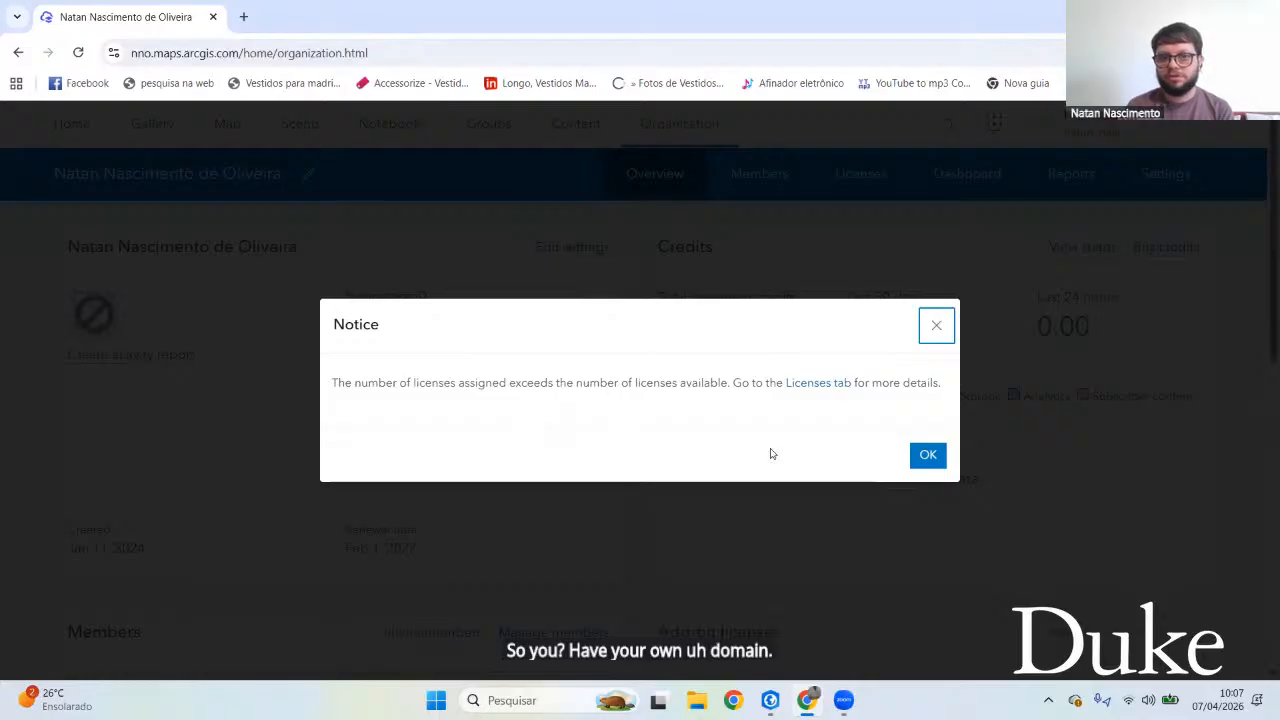
{"action": "left_click", "coordinate": [927, 455]}
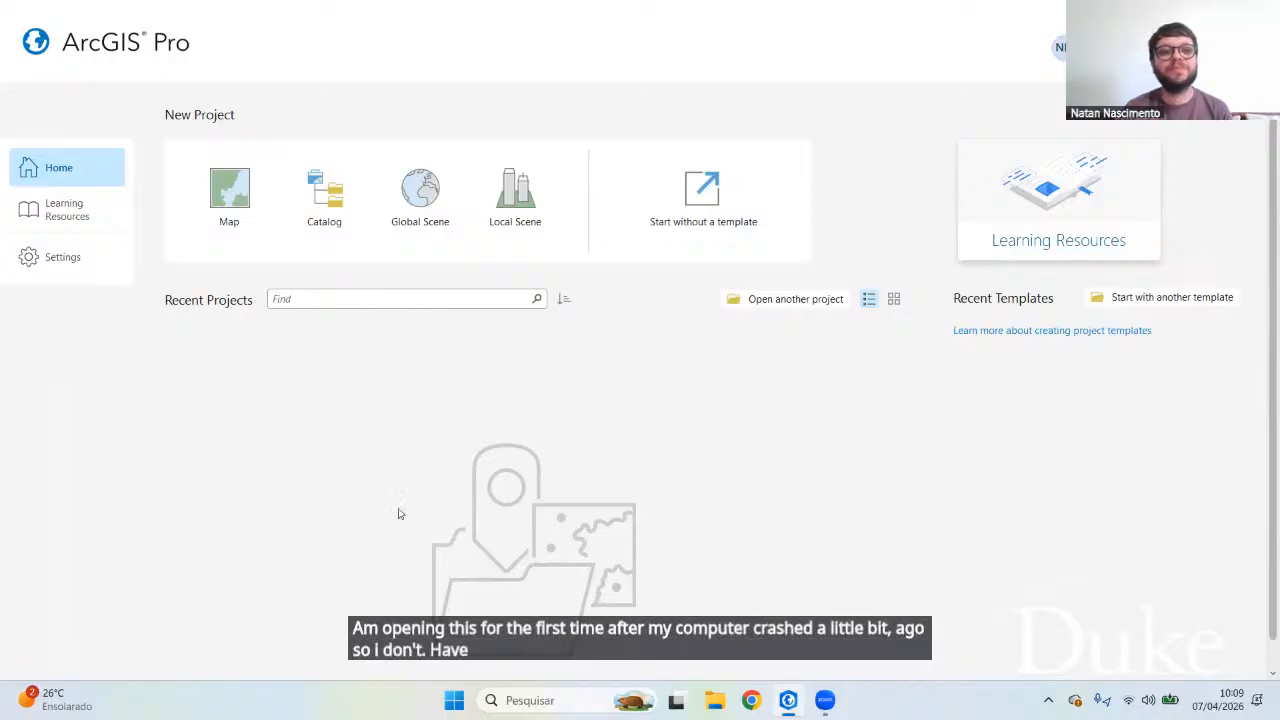
Step: In ArcGIS Pro, create a new map project named "SA101 - ArcGIS Session 1" in the default location
{"action": "left_click", "coordinate": [230, 199]}
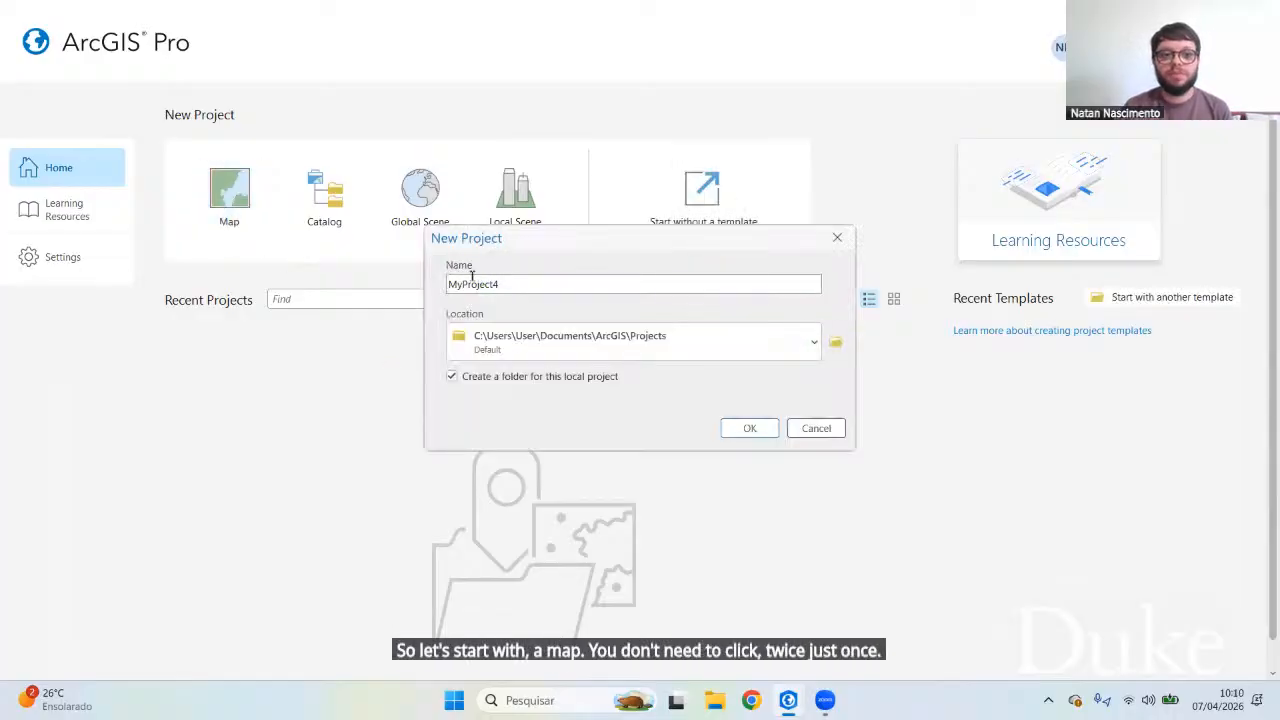
{"action": "left_click_drag", "start_coordinate": [518, 285], "coordinate": [427, 292]}
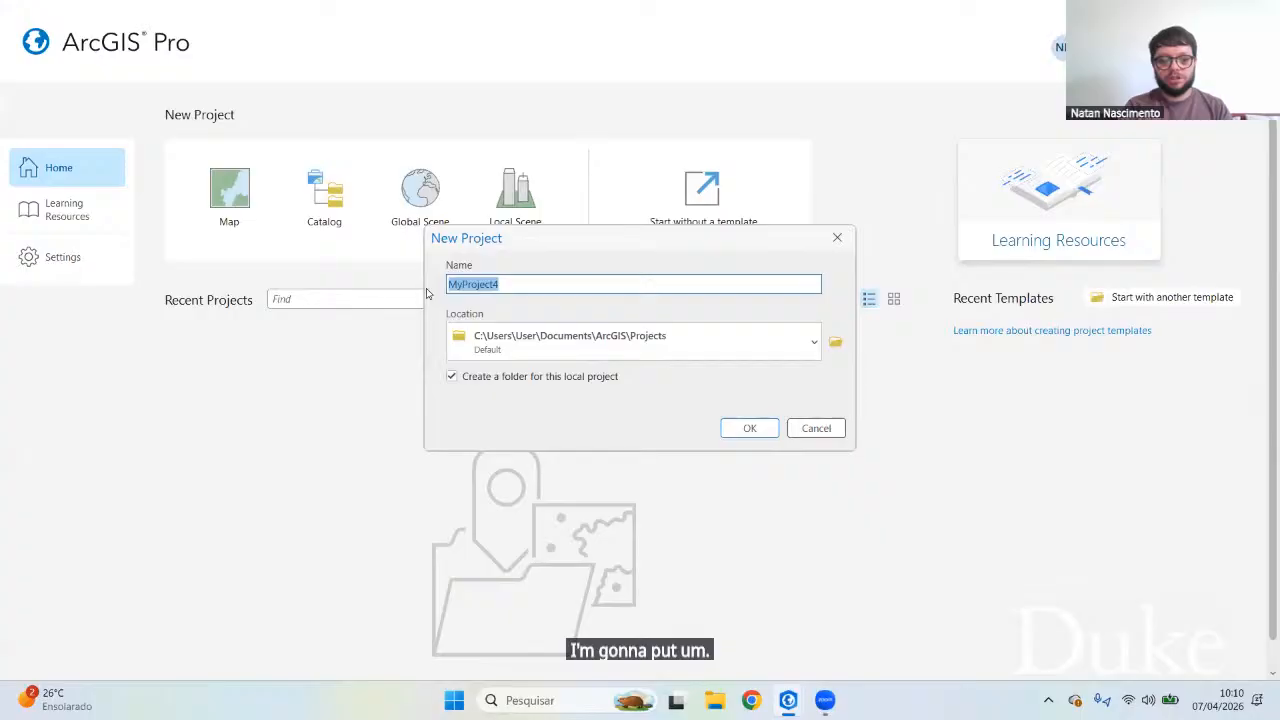
{"action": "type", "text": "SA101"}
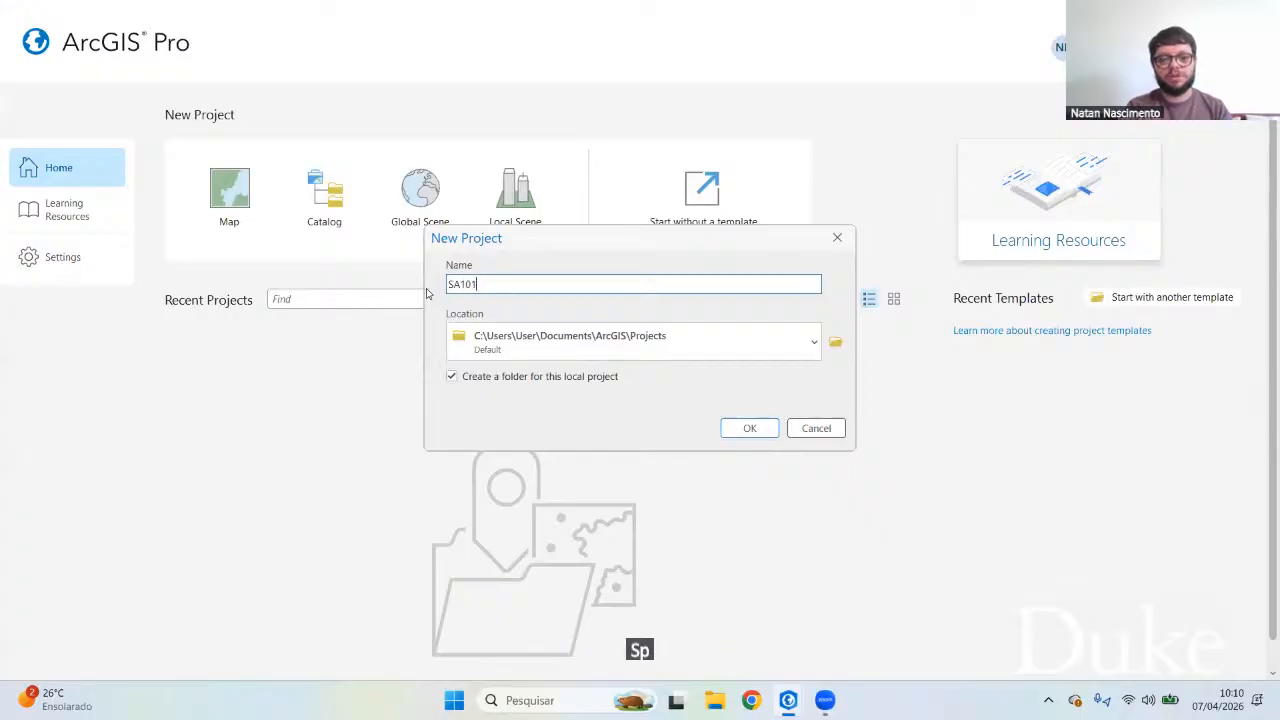
{"action": "type", "text": " - Al"}
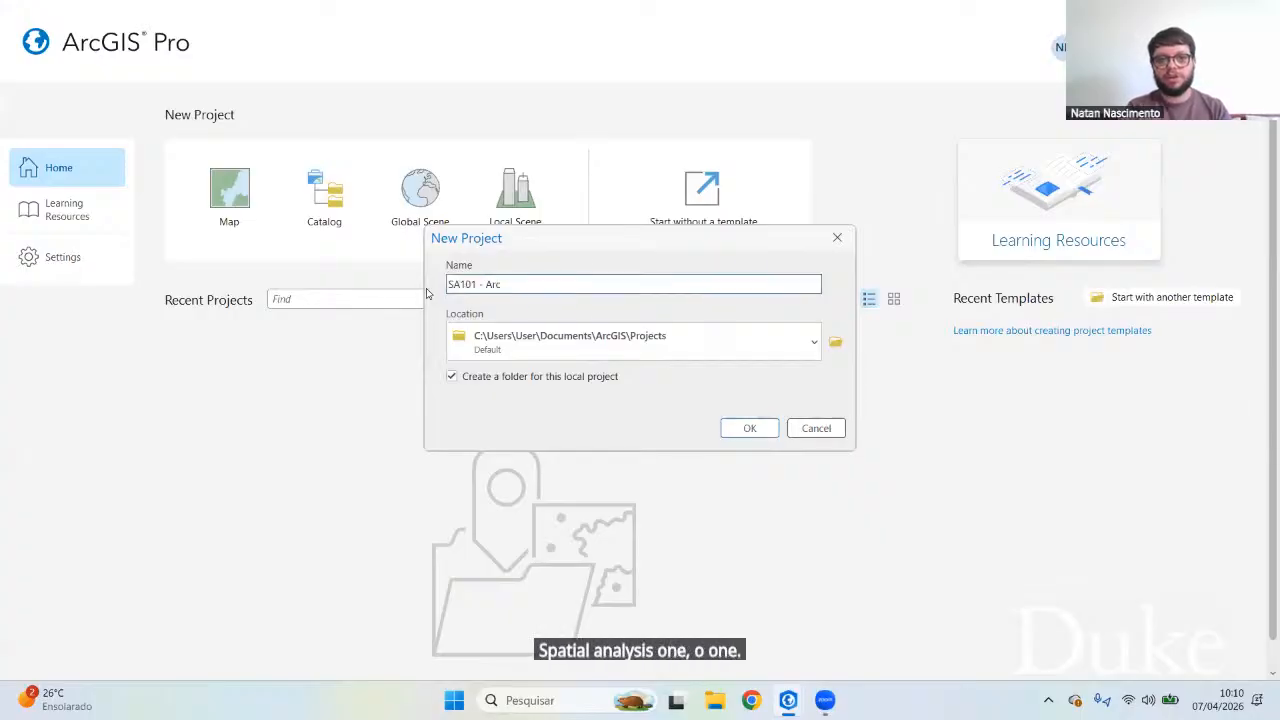
{"action": "type", "text": "cGIS S"}
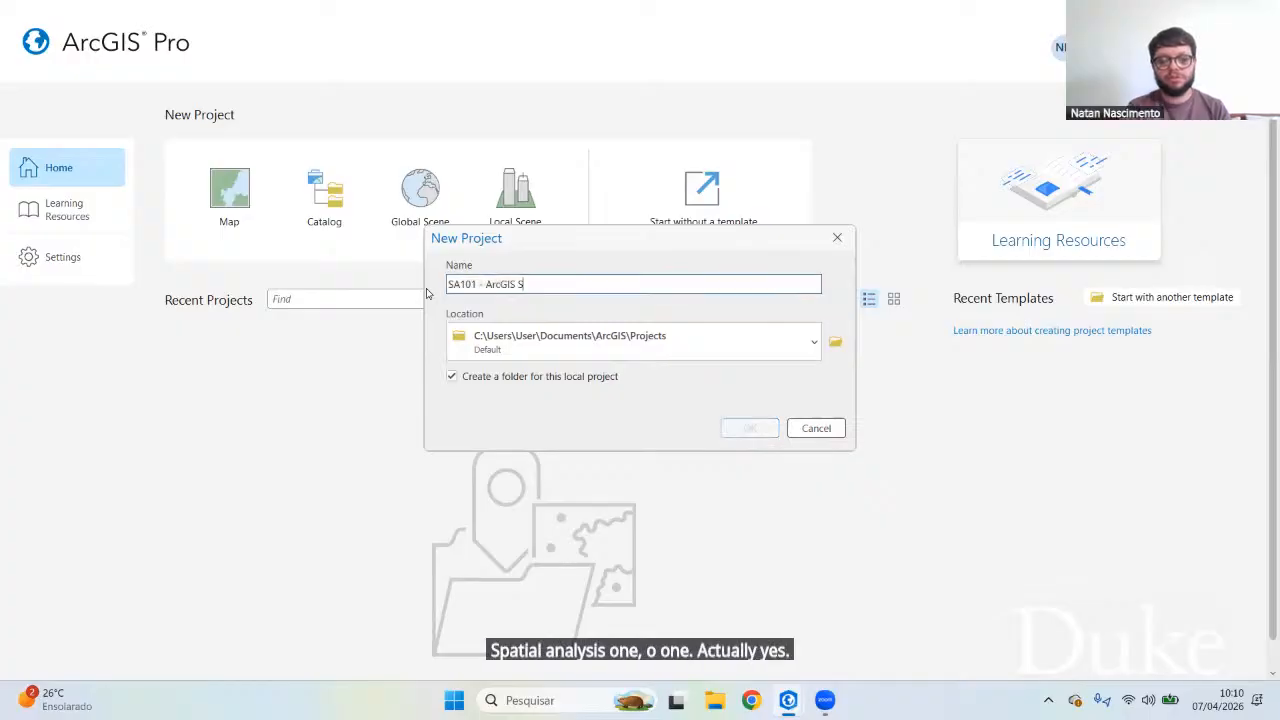
{"action": "type", "text": "ession 1"}
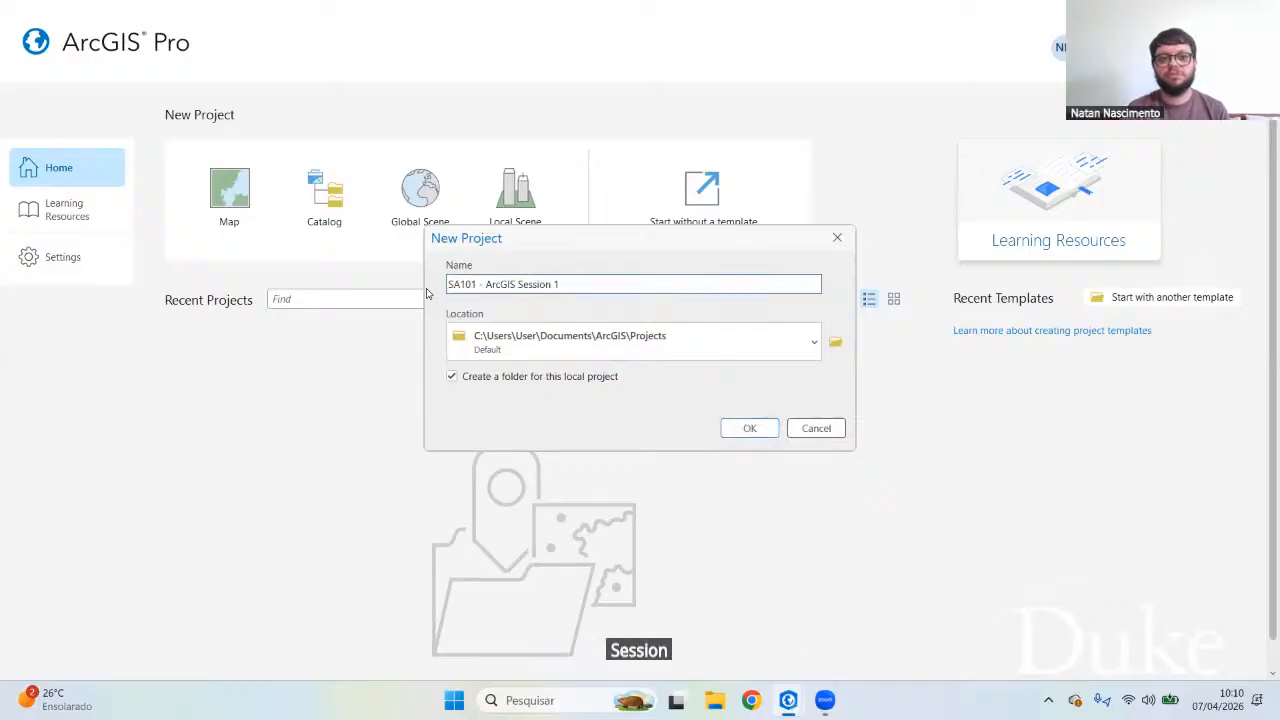
{"action": "left_click", "coordinate": [751, 428]}
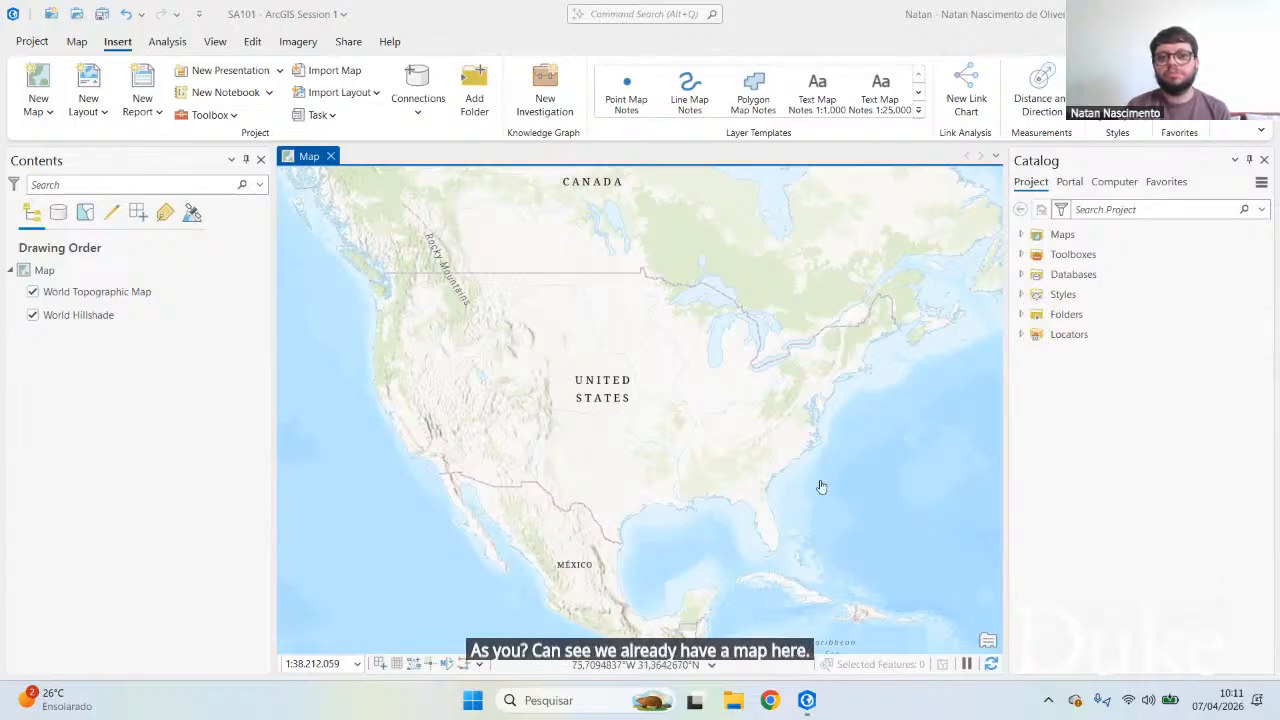
Step: Examine the basemap from North and South America across Africa to Asia, and view the whole world at once
{"action": "left_click_drag", "start_coordinate": [811, 529], "coordinate": [691, 337]}
{"action": "left_click_drag", "start_coordinate": [851, 509], "coordinate": [698, 342]}
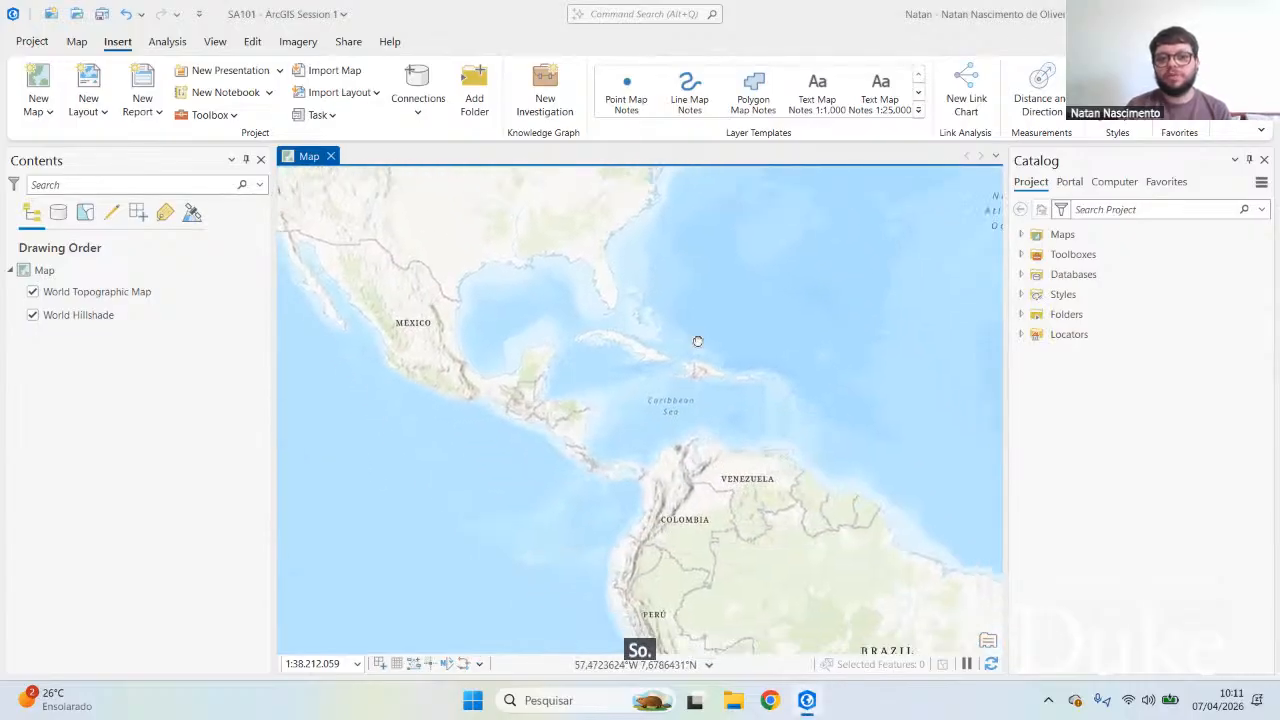
{"action": "left_click_drag", "start_coordinate": [848, 545], "coordinate": [688, 364]}
{"action": "left_click_drag", "start_coordinate": [751, 546], "coordinate": [528, 337]}
{"action": "left_click_drag", "start_coordinate": [760, 506], "coordinate": [886, 561]}
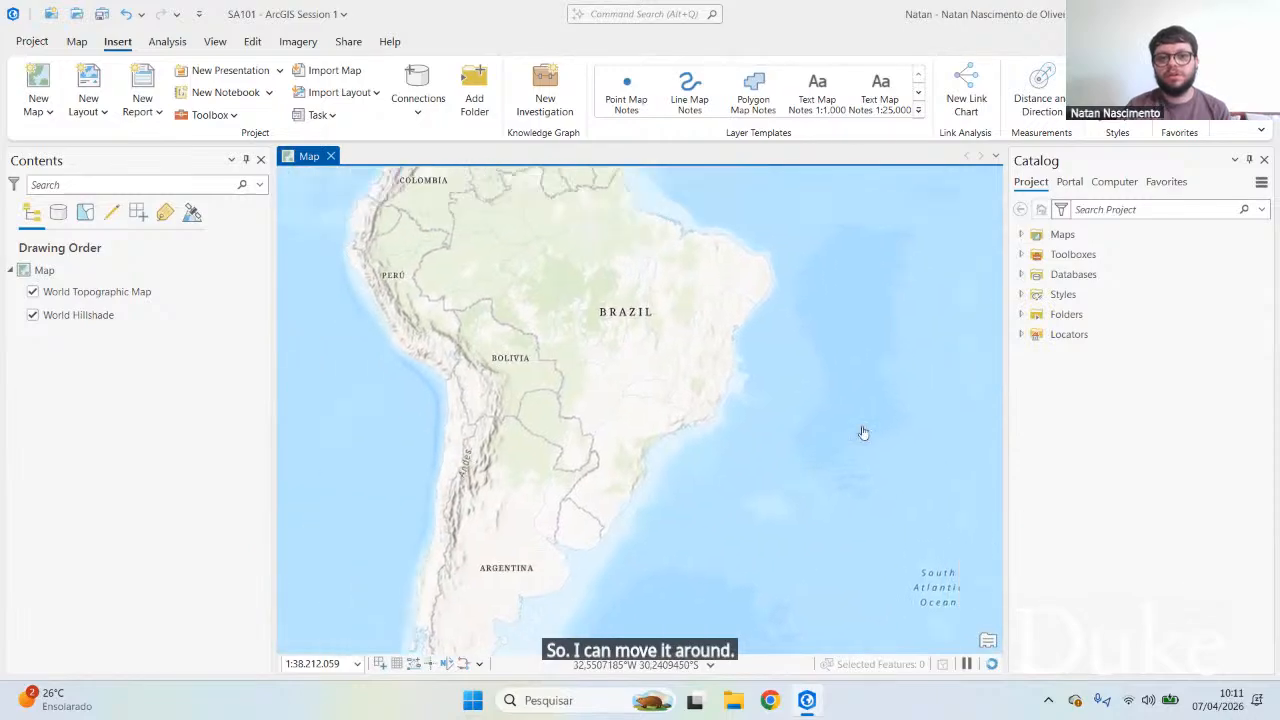
{"action": "left_click_drag", "start_coordinate": [863, 432], "coordinate": [529, 477]}
{"action": "left_click_drag", "start_coordinate": [900, 470], "coordinate": [560, 465]}
{"action": "left_click_drag", "start_coordinate": [900, 440], "coordinate": [600, 420]}
{"action": "left_click_drag", "start_coordinate": [831, 403], "coordinate": [563, 411]}
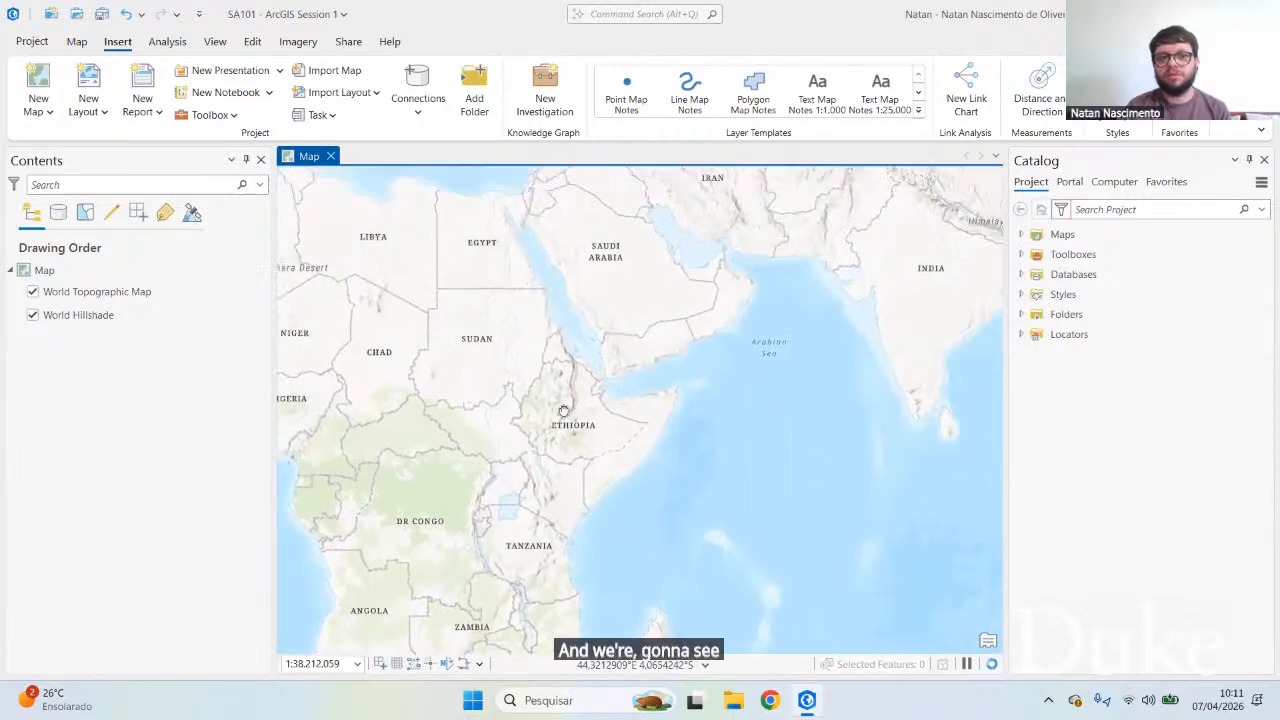
{"action": "left_click_drag", "start_coordinate": [801, 325], "coordinate": [551, 403]}
{"action": "scroll", "coordinate": [549, 403], "scroll_direction": "down", "scroll_amount": 2}
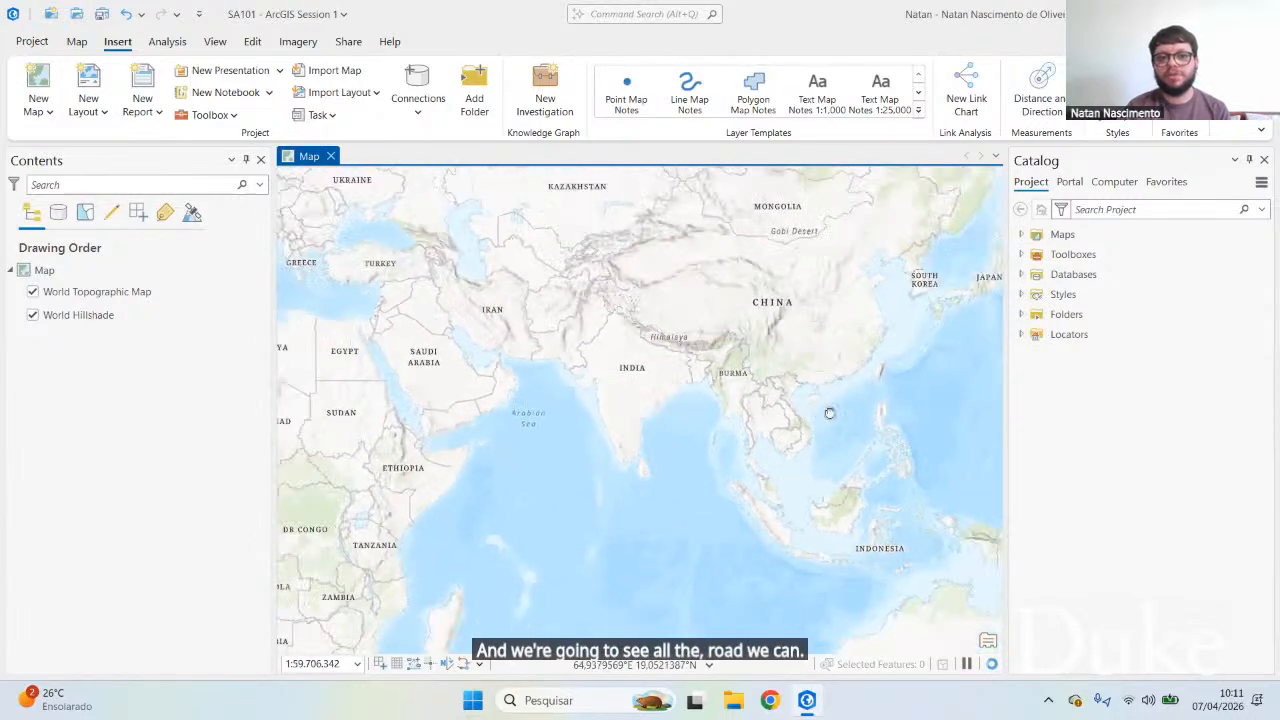
{"action": "scroll", "coordinate": [829, 413], "scroll_direction": "down", "scroll_amount": 4}
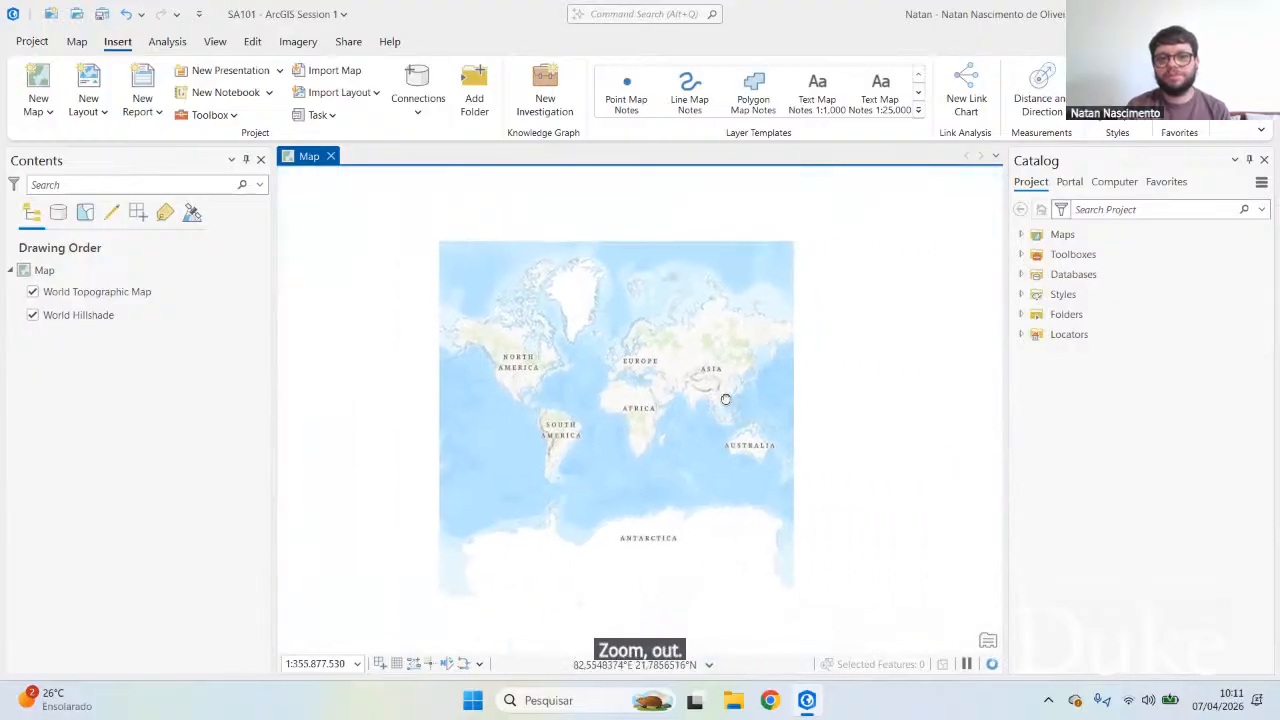
{"action": "scroll", "coordinate": [705, 427], "scroll_direction": "up", "scroll_amount": 2}
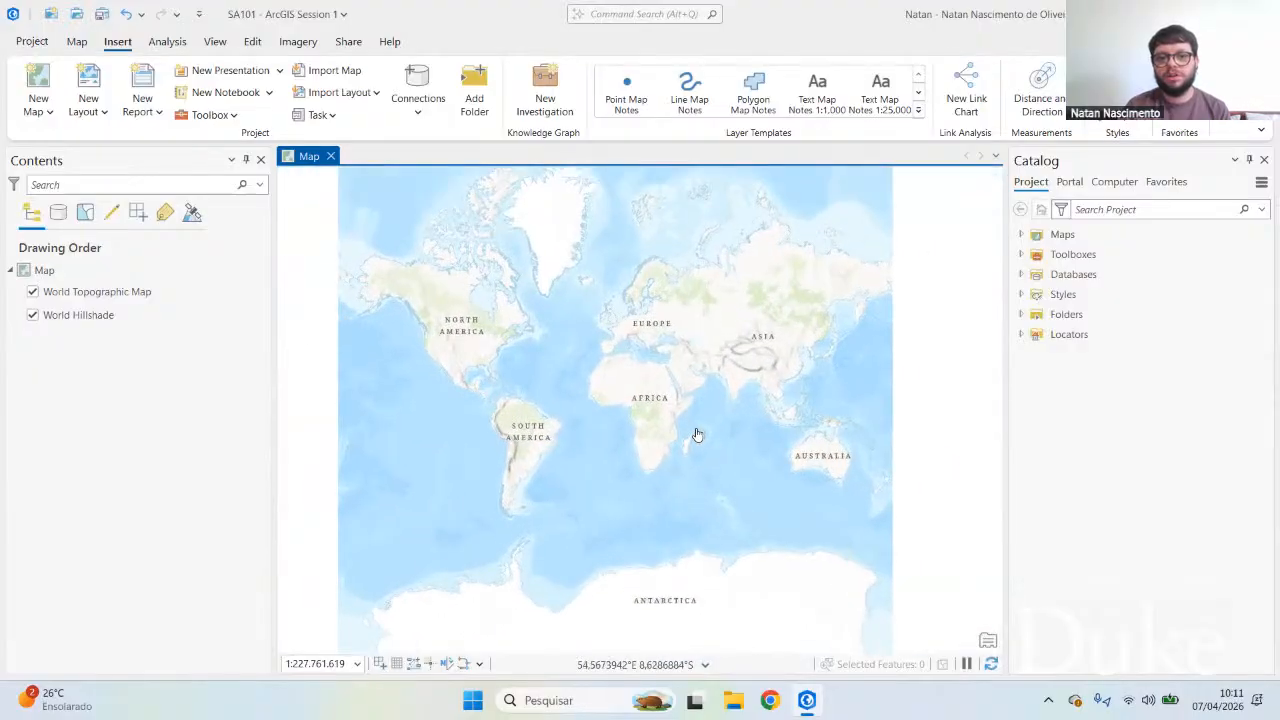
{"action": "left_click_drag", "start_coordinate": [696, 435], "coordinate": [717, 466]}
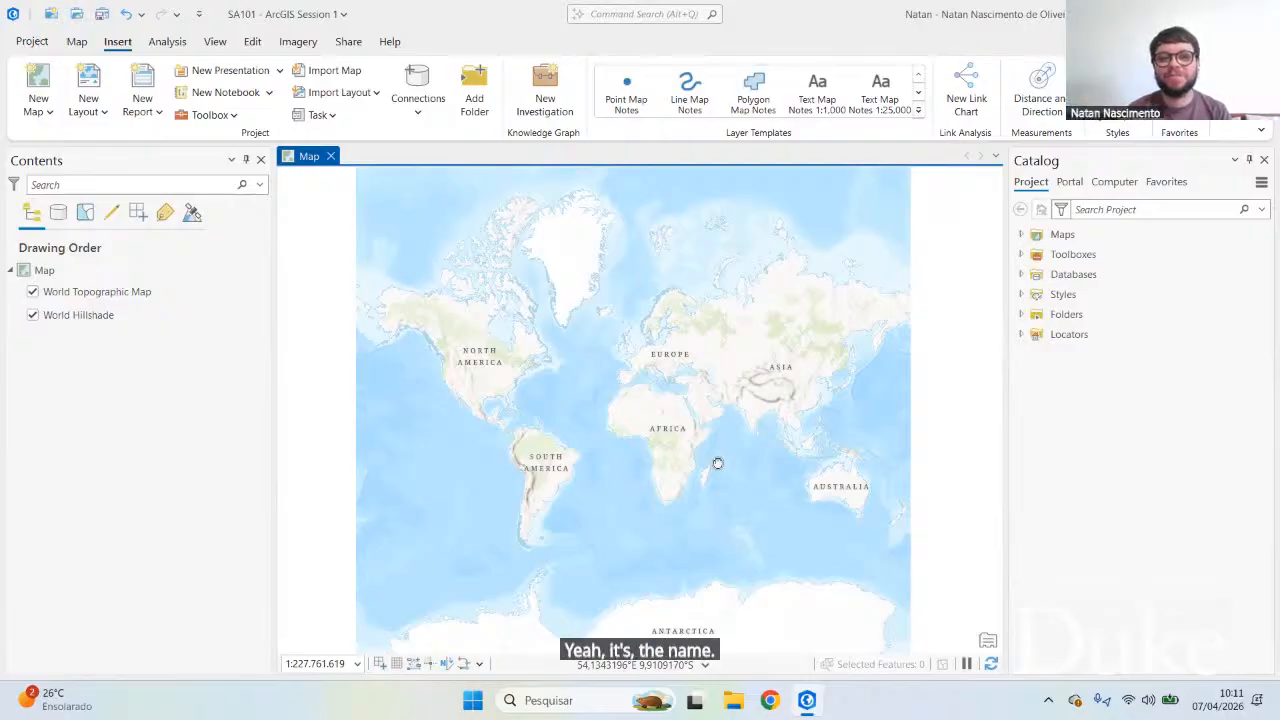
{"action": "left_click_drag", "start_coordinate": [709, 475], "coordinate": [709, 462]}
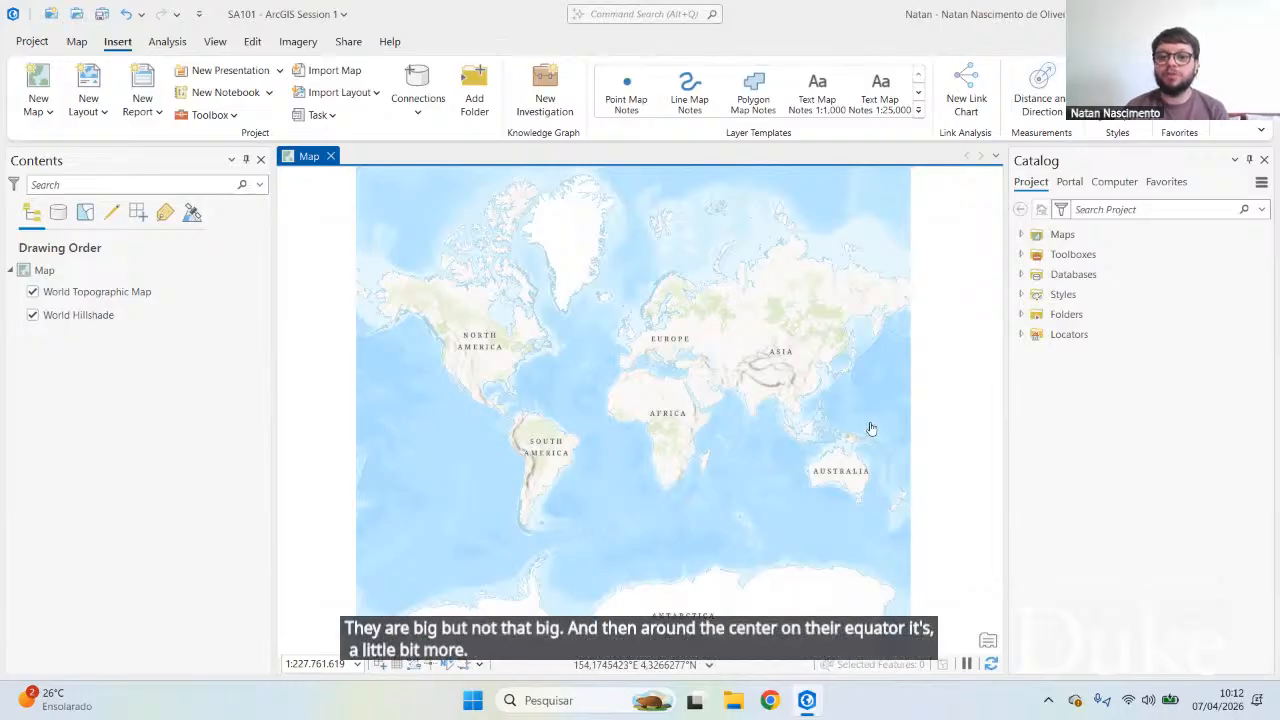
Step: Examine the basemap's detail in Brazil at increasing scales, down to the town of Caraí, and return to the continent view
{"action": "scroll", "coordinate": [662, 475], "scroll_direction": "up", "scroll_amount": 5}
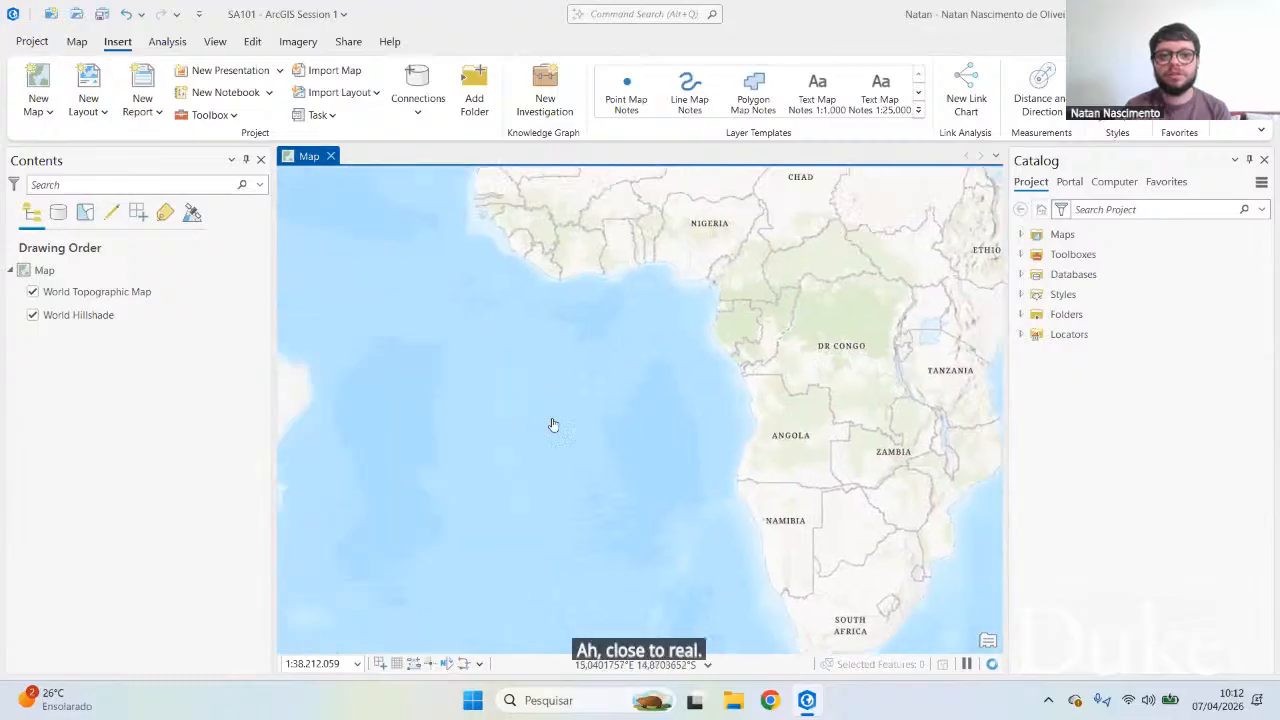
{"action": "left_click_drag", "start_coordinate": [390, 400], "coordinate": [903, 326]}
{"action": "scroll", "coordinate": [678, 347], "scroll_direction": "up", "scroll_amount": 2}
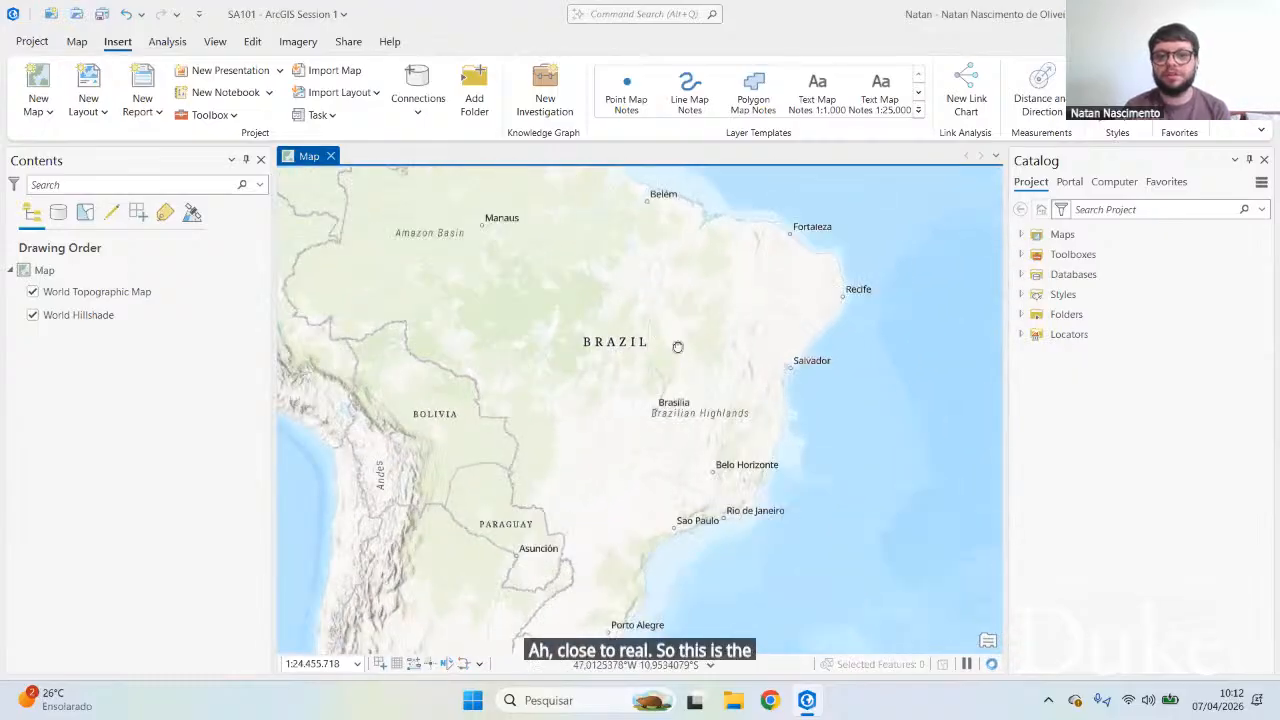
{"action": "scroll", "coordinate": [694, 405], "scroll_direction": "up", "scroll_amount": 3}
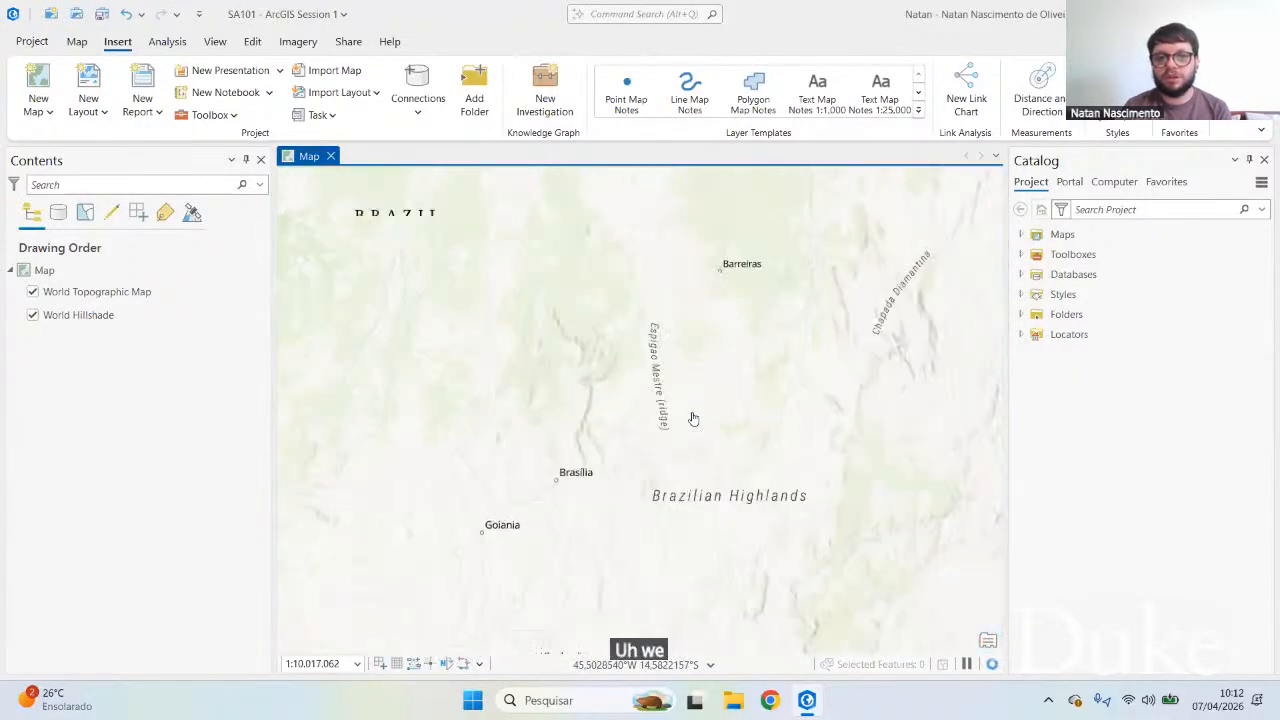
{"action": "scroll", "coordinate": [693, 418], "scroll_direction": "up", "scroll_amount": 4}
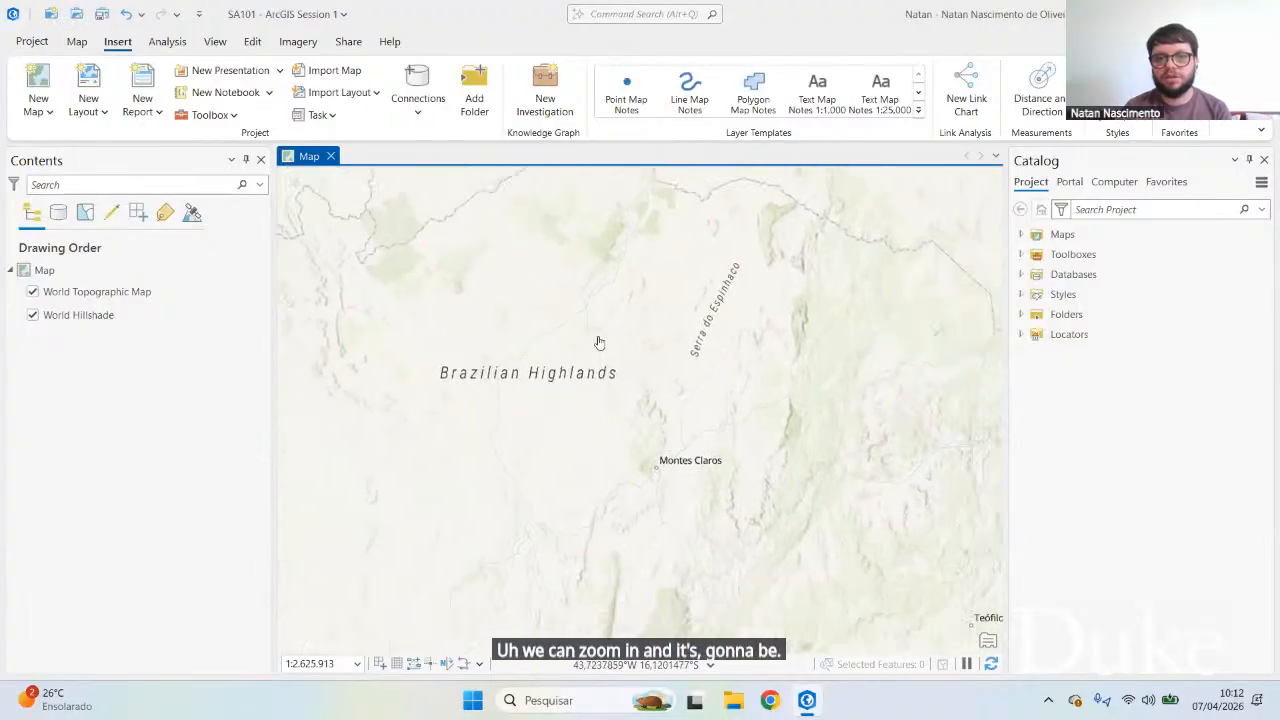
{"action": "left_click_drag", "start_coordinate": [599, 342], "coordinate": [536, 304]}
{"action": "scroll", "coordinate": [784, 456], "scroll_direction": "up", "scroll_amount": 7}
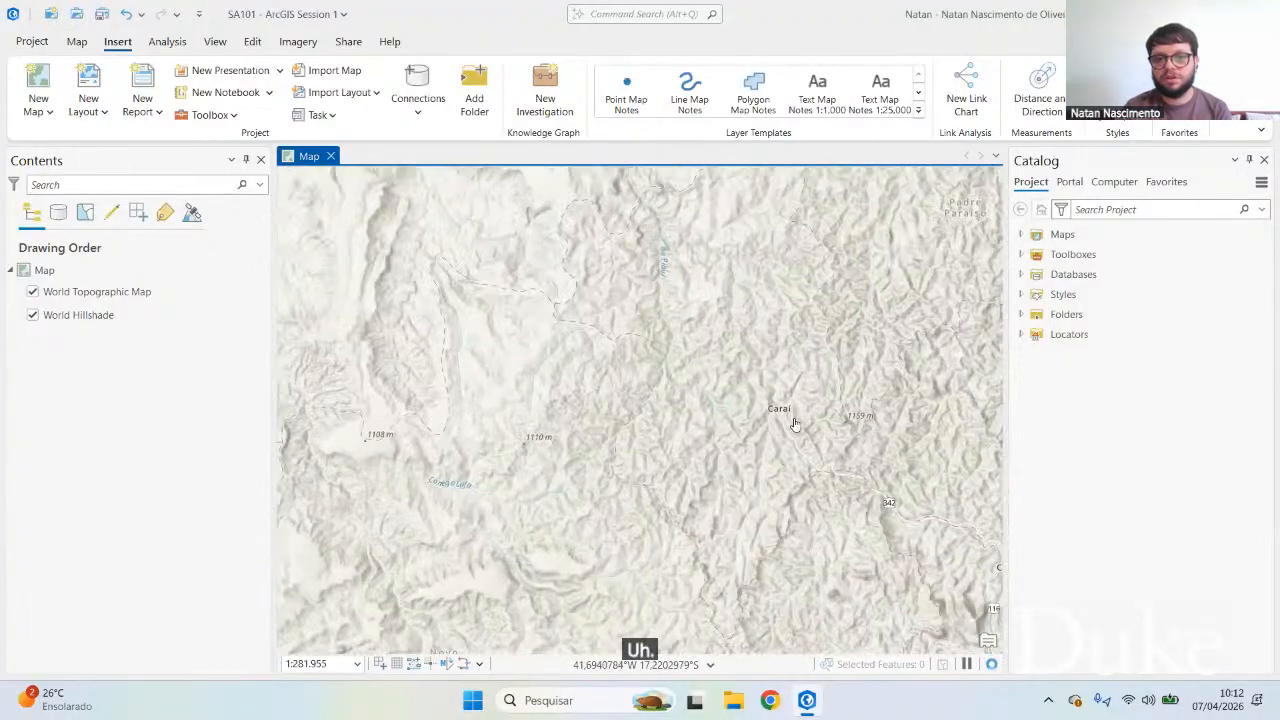
{"action": "scroll", "coordinate": [795, 425], "scroll_direction": "up", "scroll_amount": 1}
{"action": "scroll", "coordinate": [795, 424], "scroll_direction": "up", "scroll_amount": 3}
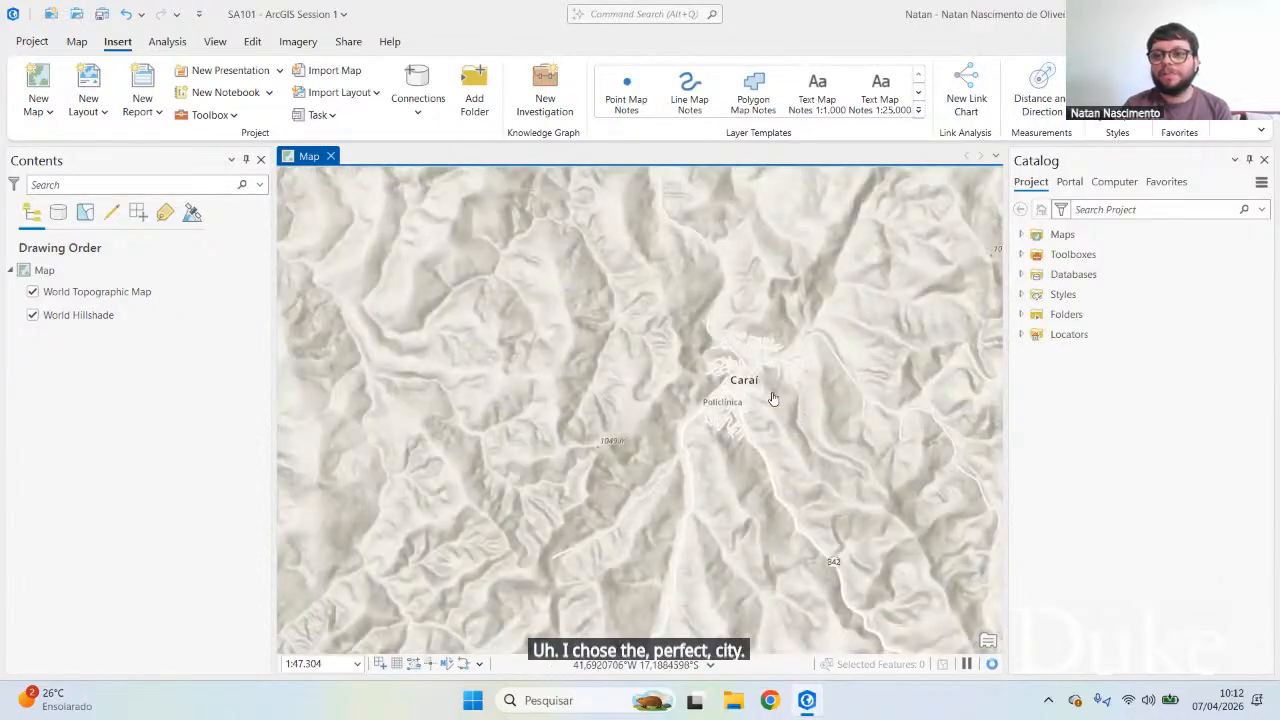
{"action": "scroll", "coordinate": [773, 399], "scroll_direction": "down", "scroll_amount": 8}
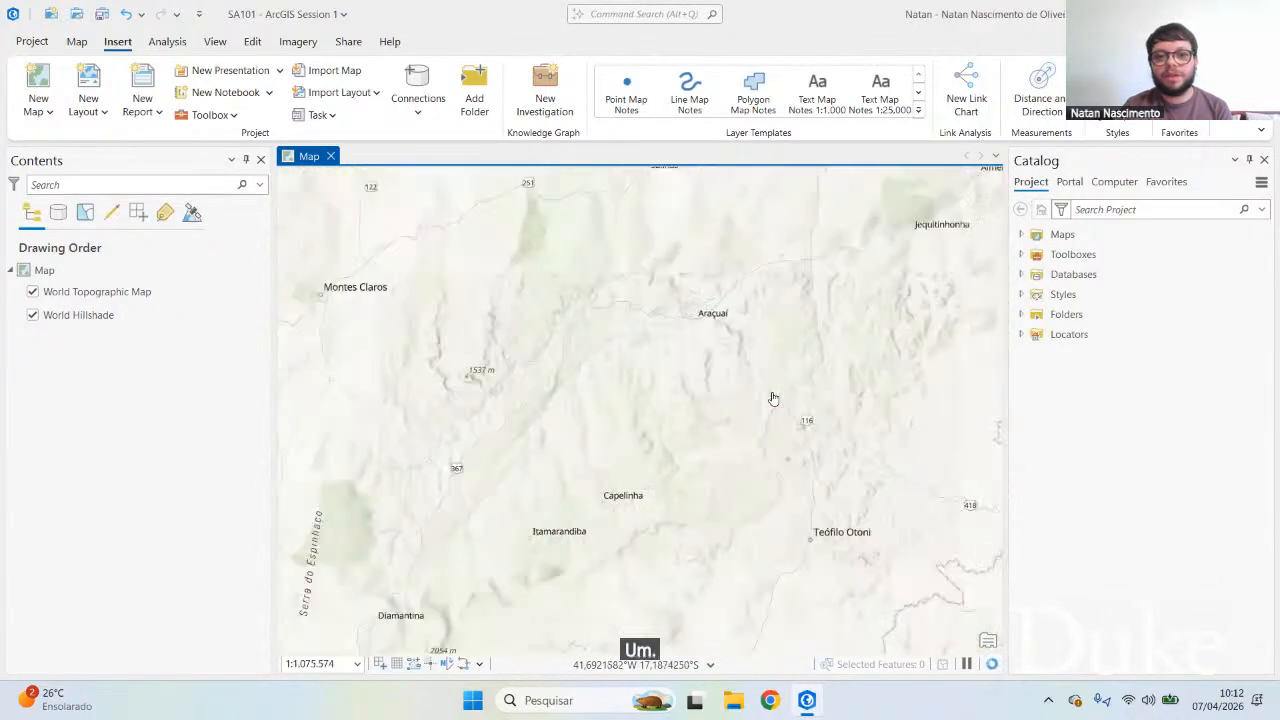
{"action": "scroll", "coordinate": [773, 399], "scroll_direction": "down", "scroll_amount": 10}
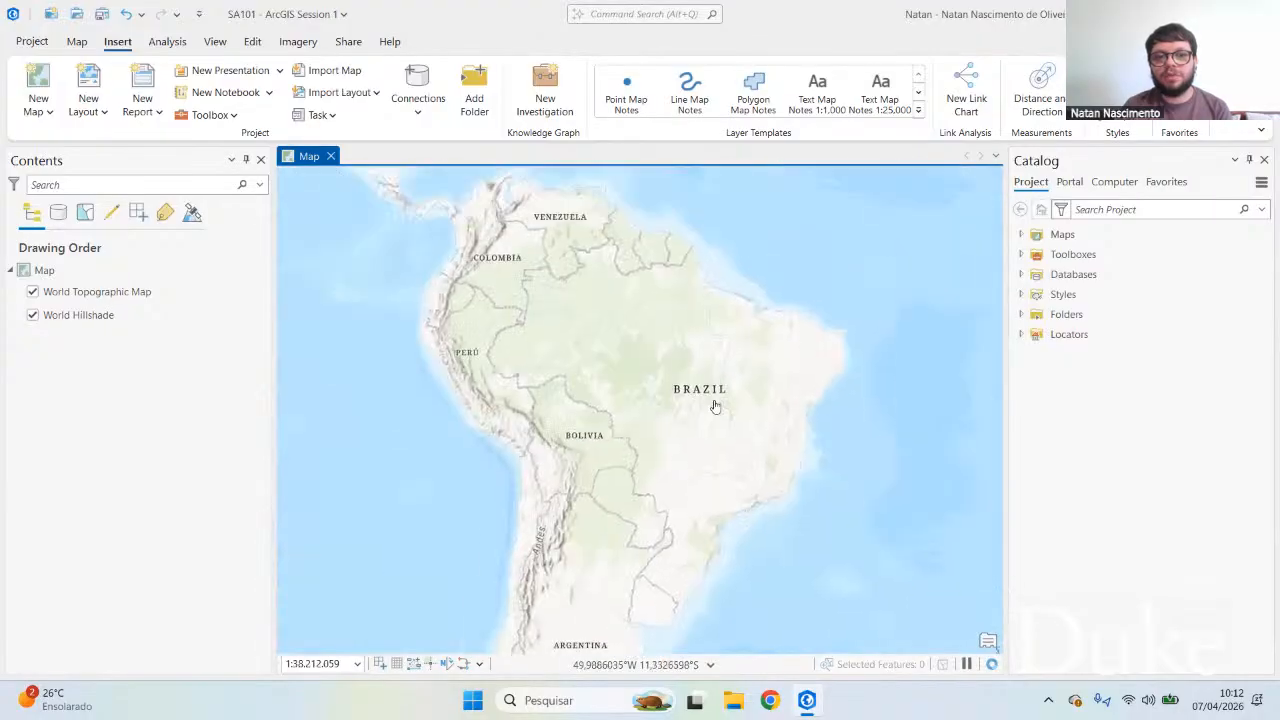
Step: Examine the terrain detail of the United States west of Denver, and return to the South America view
{"action": "left_click_drag", "start_coordinate": [846, 420], "coordinate": [928, 481]}
{"action": "left_click_drag", "start_coordinate": [660, 406], "coordinate": [740, 549]}
{"action": "scroll", "coordinate": [577, 357], "scroll_direction": "up", "scroll_amount": 7}
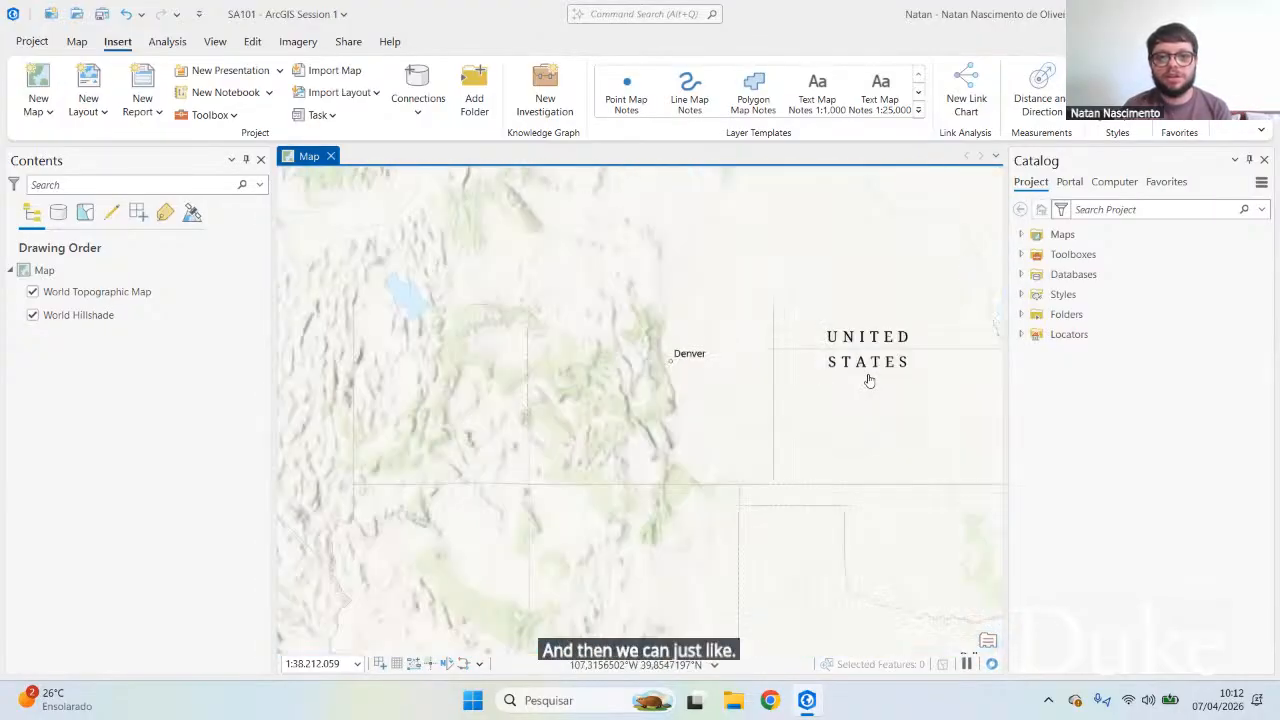
{"action": "scroll", "coordinate": [752, 391], "scroll_direction": "up", "scroll_amount": 8}
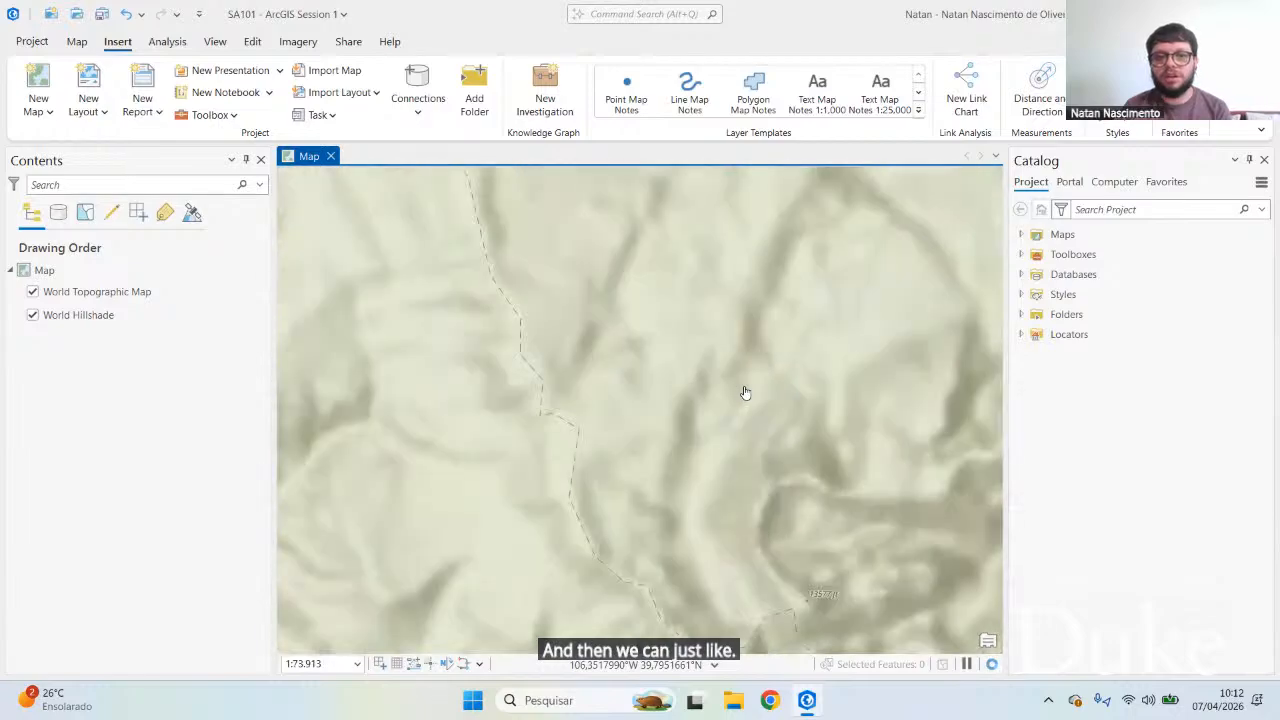
{"action": "scroll", "coordinate": [745, 392], "scroll_direction": "down", "scroll_amount": 12}
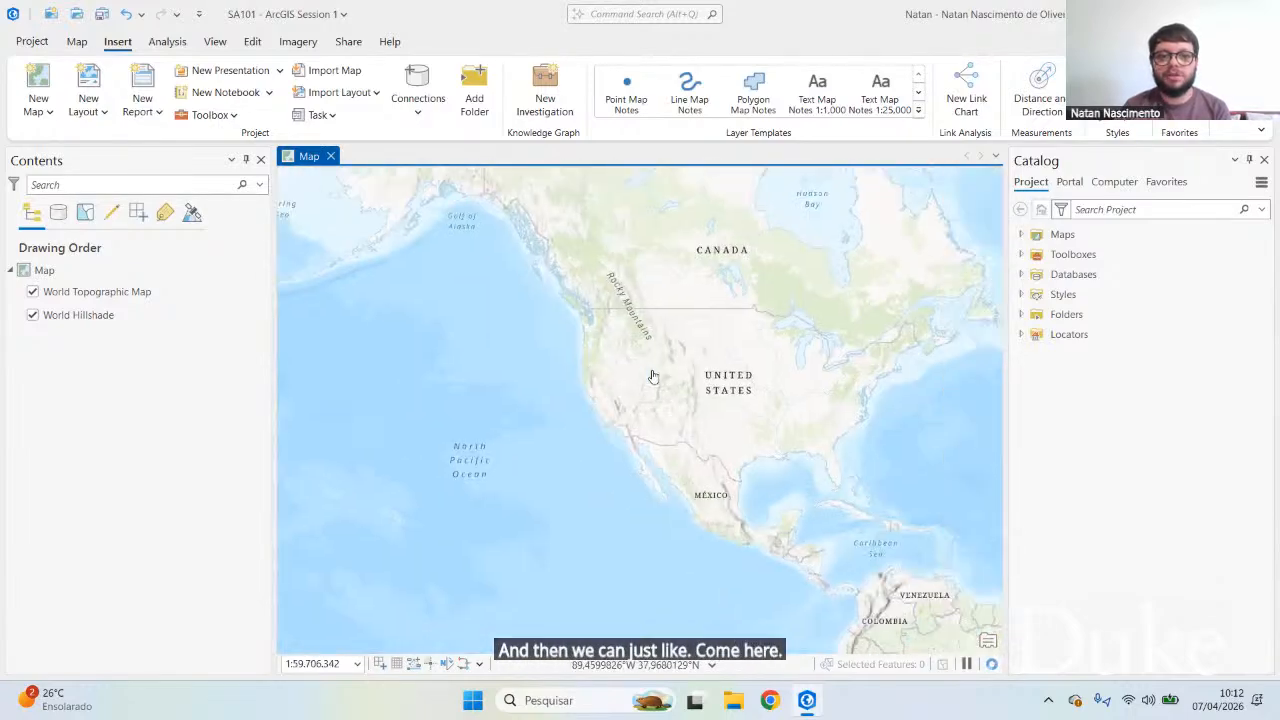
{"action": "left_click_drag", "start_coordinate": [598, 387], "coordinate": [556, 352]}
{"action": "left_click_drag", "start_coordinate": [671, 524], "coordinate": [617, 333]}
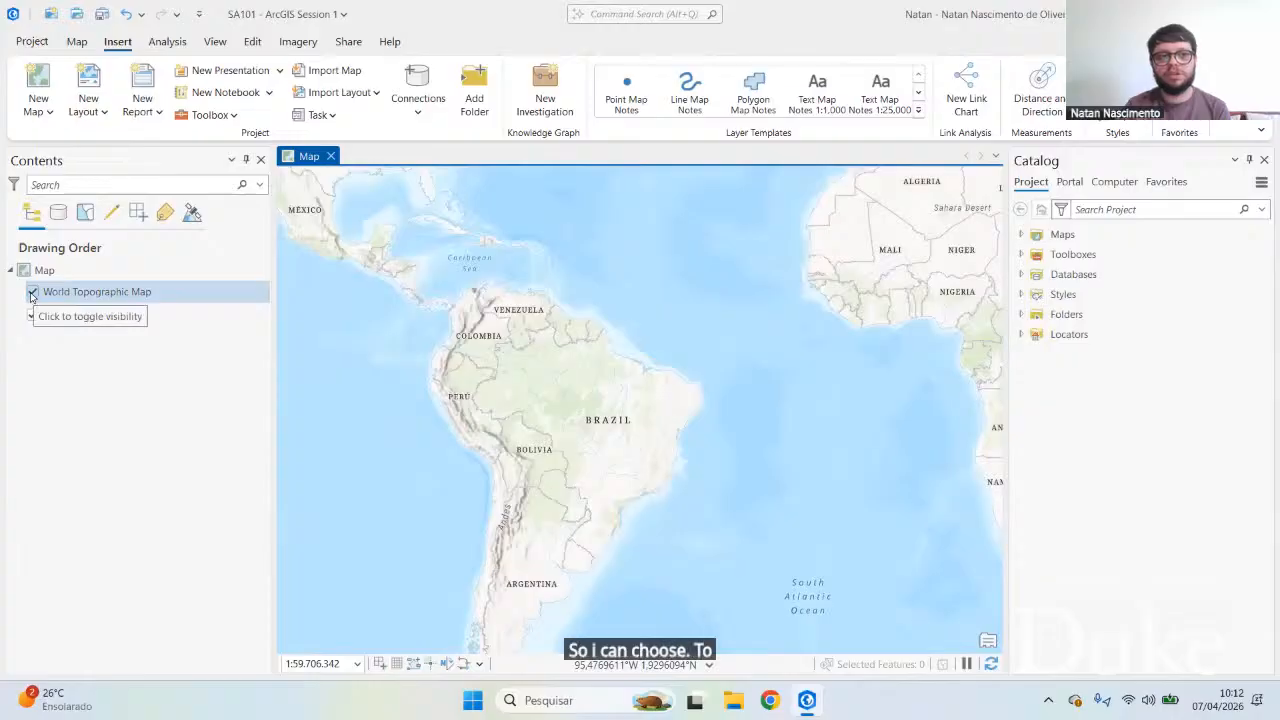
Step: Hide the World Topographic Map layer and inspect the World Hillshade relief on its own over the Andes
{"action": "left_click", "coordinate": [32, 293]}
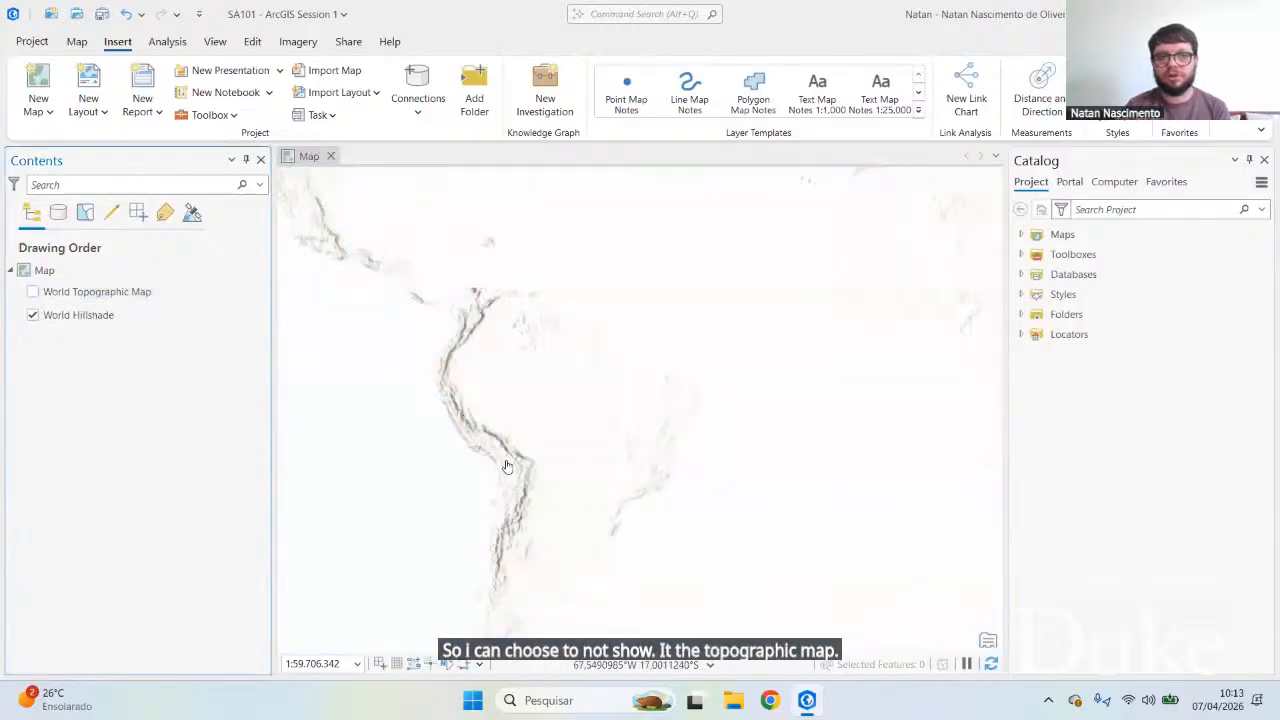
{"action": "scroll", "coordinate": [510, 466], "scroll_direction": "up", "scroll_amount": 5}
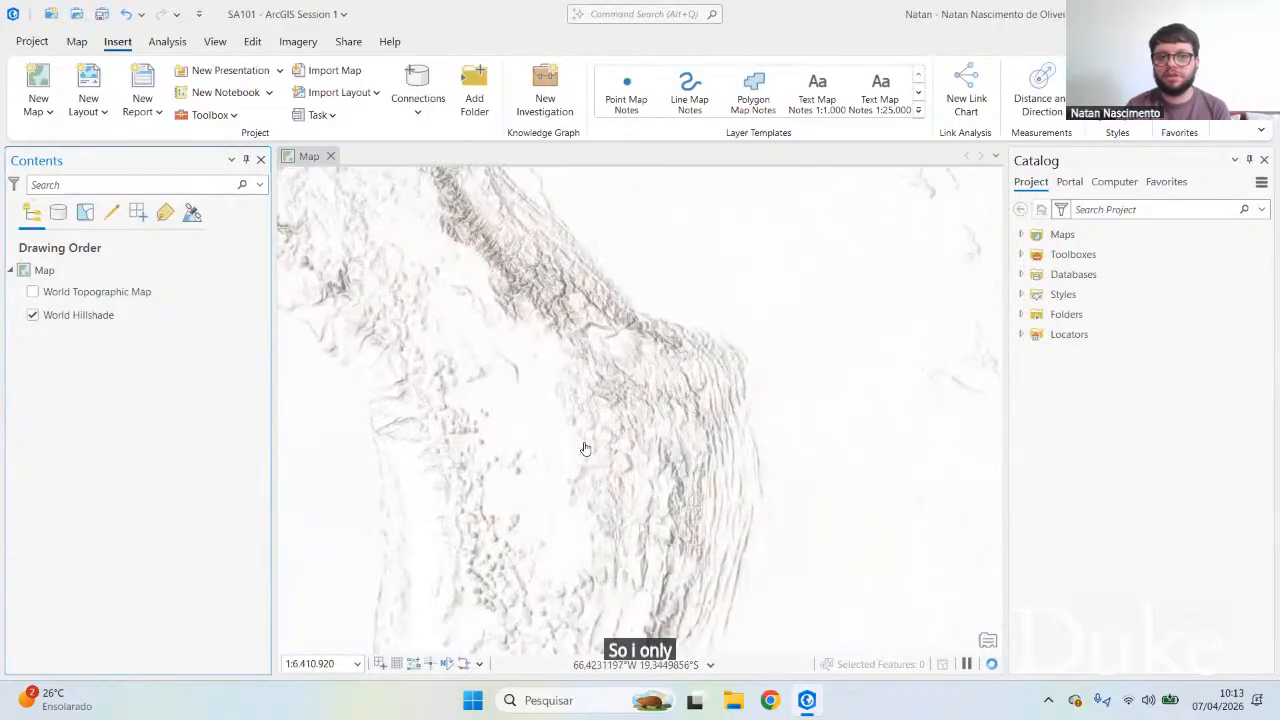
{"action": "scroll", "coordinate": [587, 448], "scroll_direction": "down", "scroll_amount": 3}
Step: Hide the World Hillshade layer, show the World Topographic Map layer, and inspect it on its own in central Brazil
{"action": "left_click", "coordinate": [32, 315]}
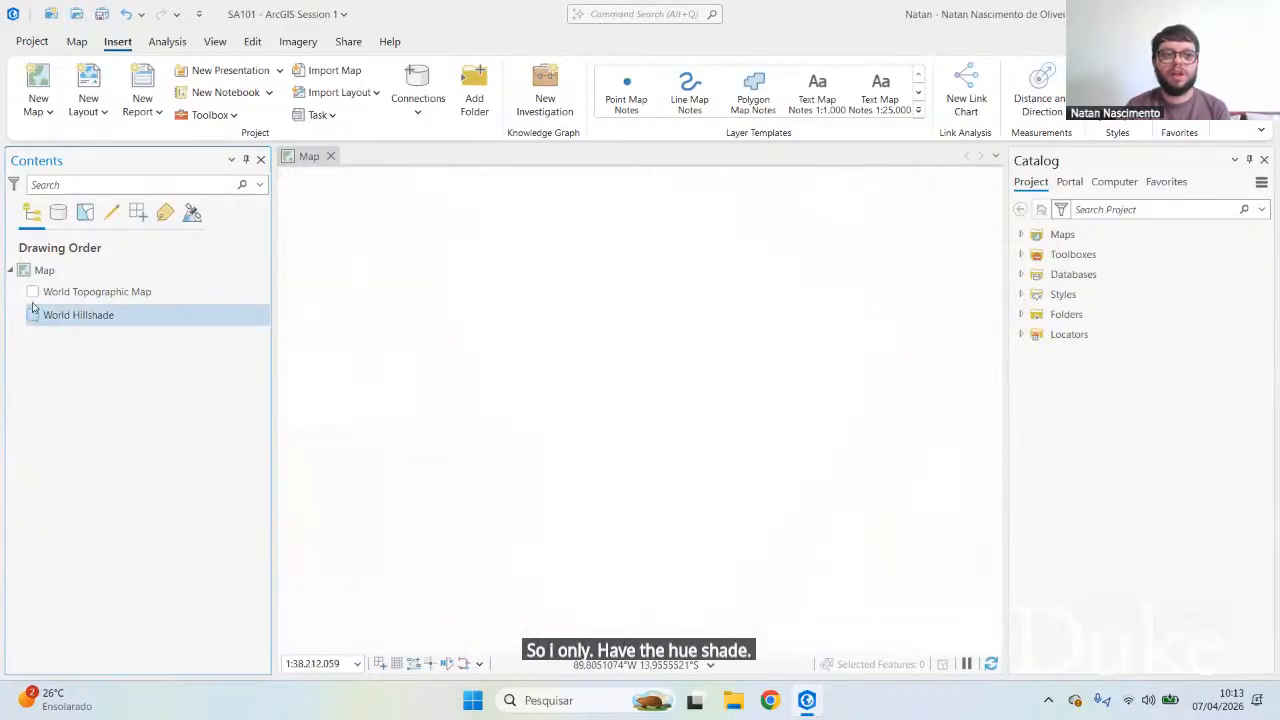
{"action": "left_click", "coordinate": [32, 292]}
{"action": "scroll", "coordinate": [741, 391], "scroll_direction": "up", "scroll_amount": 2}
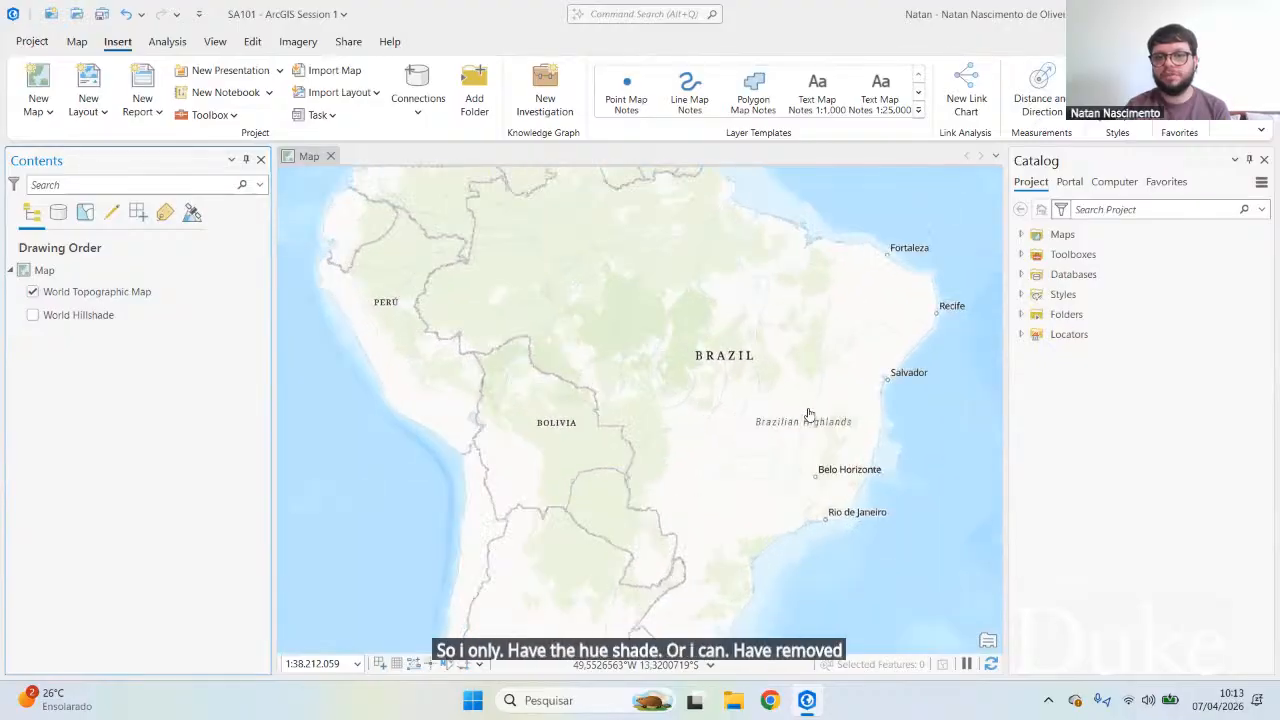
{"action": "scroll", "coordinate": [694, 374], "scroll_direction": "up", "scroll_amount": 7}
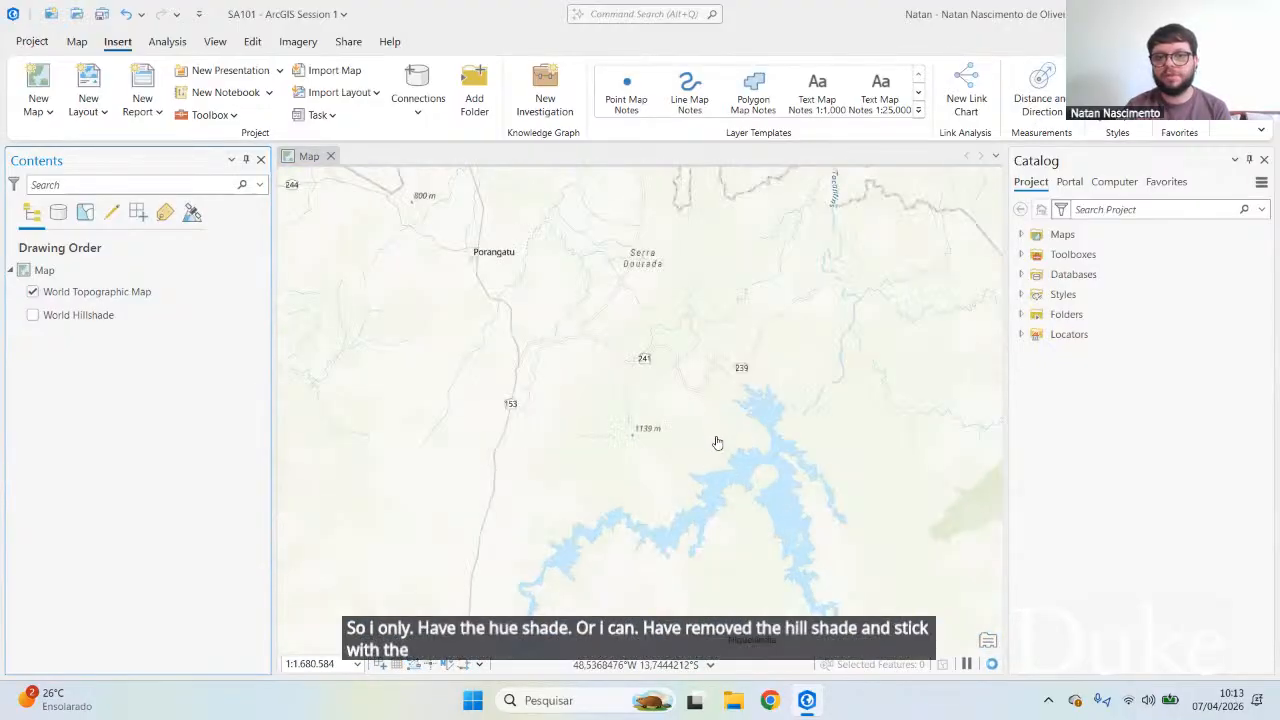
Step: Hide both basemap layers, turn World Topographic Map and World Hillshade back on, and view the United States
{"action": "scroll", "coordinate": [717, 442], "scroll_direction": "down", "scroll_amount": 11}
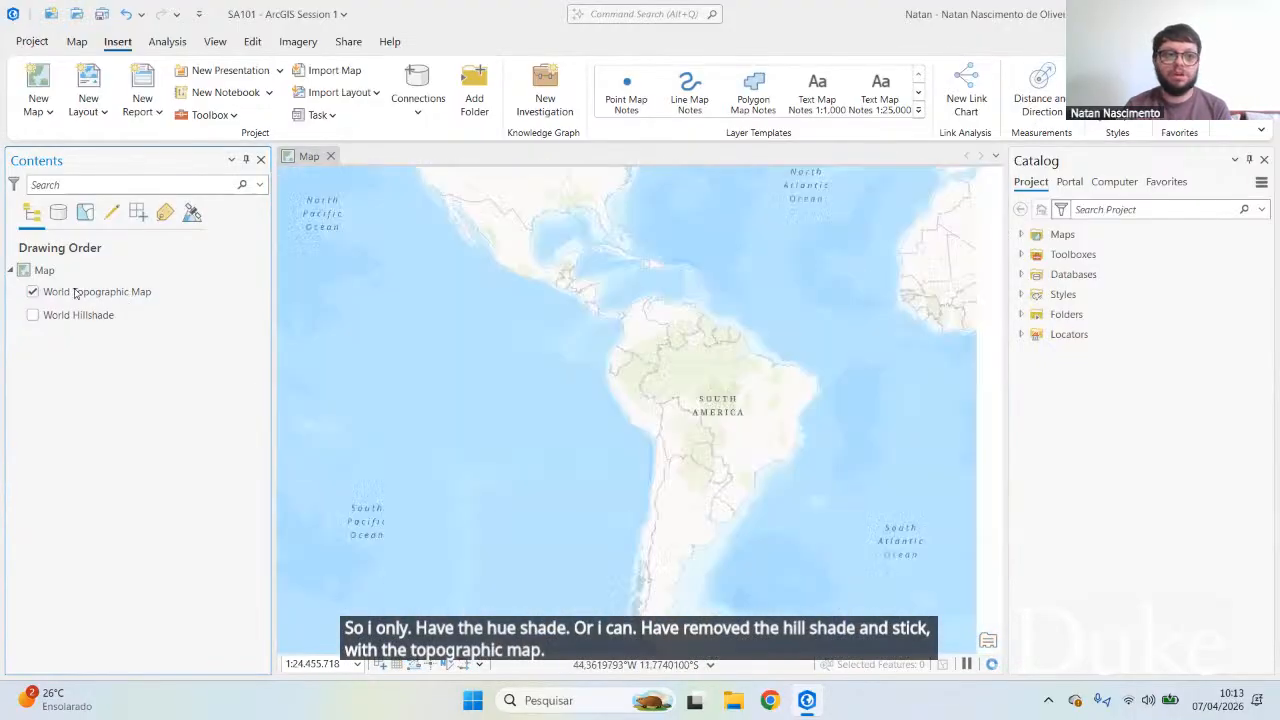
{"action": "left_click", "coordinate": [33, 293]}
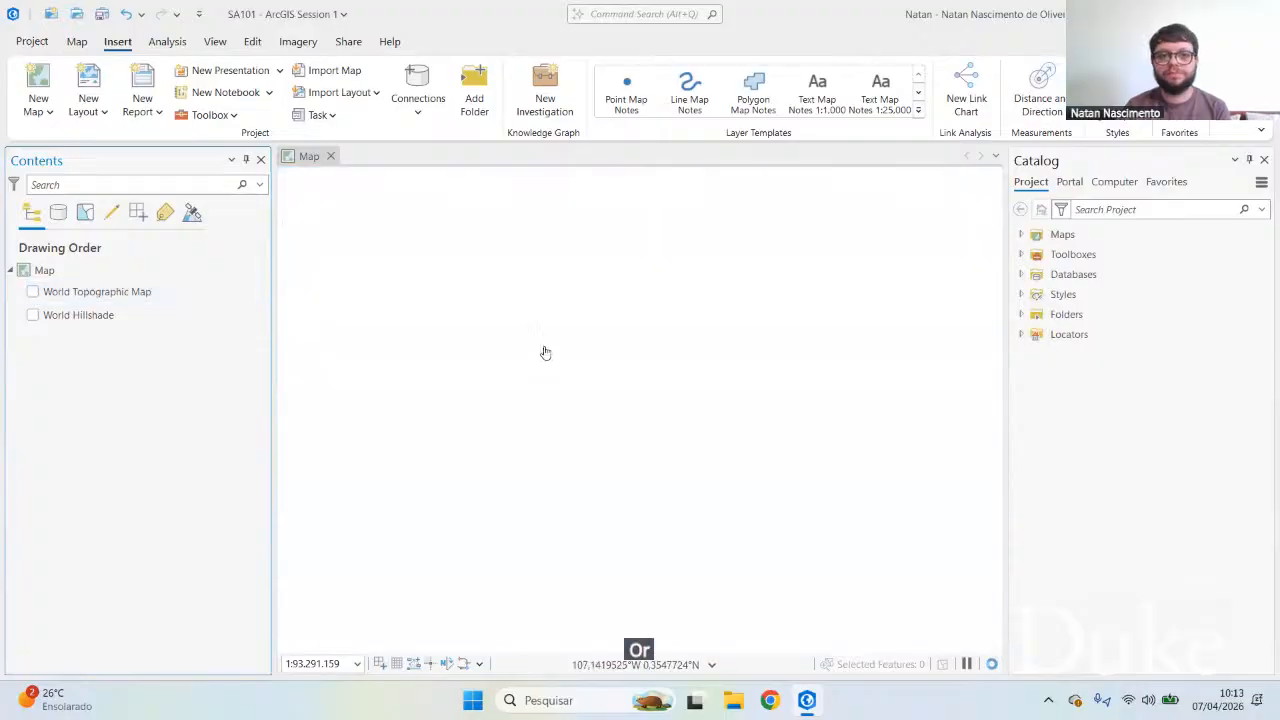
{"action": "left_click", "coordinate": [32, 315]}
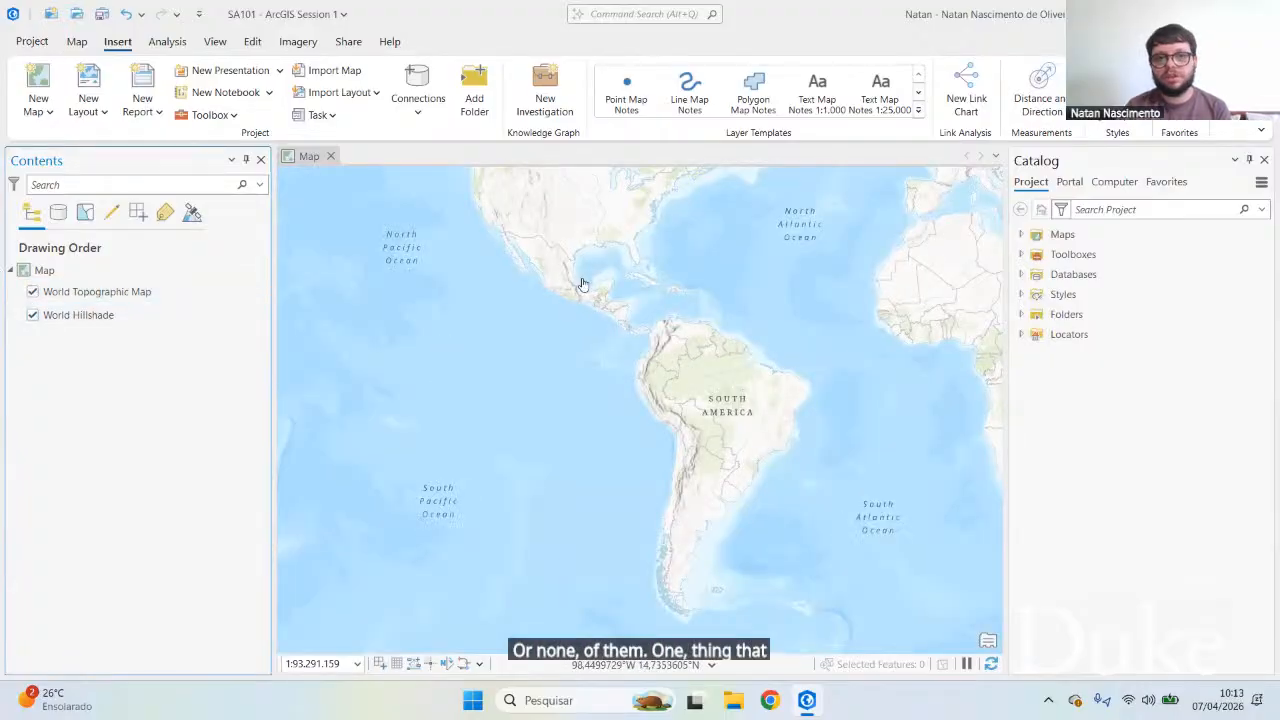
{"action": "mouse_move", "coordinate": [583, 285]}
{"action": "left_mouse_down"}
{"action": "mouse_move", "coordinate": [619, 248]}
{"action": "mouse_move", "coordinate": [663, 320]}
{"action": "left_mouse_up"}
{"action": "scroll", "coordinate": [760, 394], "scroll_direction": "up", "scroll_amount": 3}
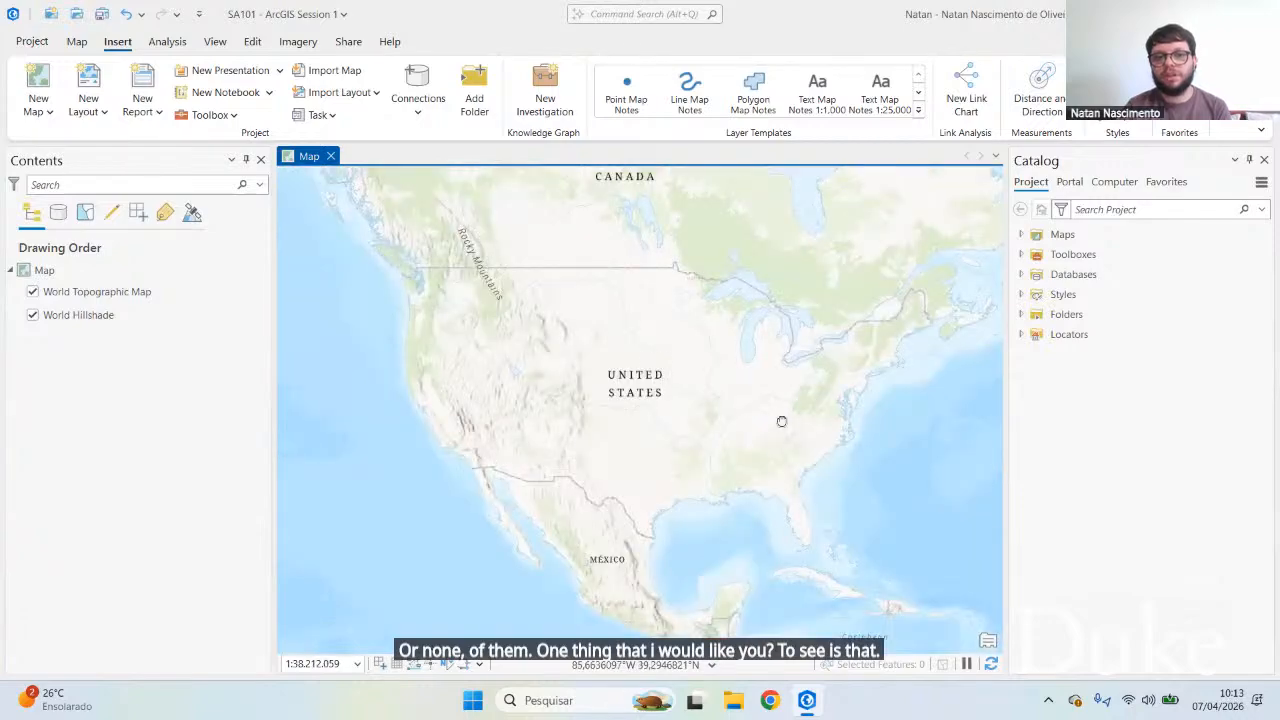
{"action": "scroll", "coordinate": [720, 409], "scroll_direction": "up", "scroll_amount": 2}
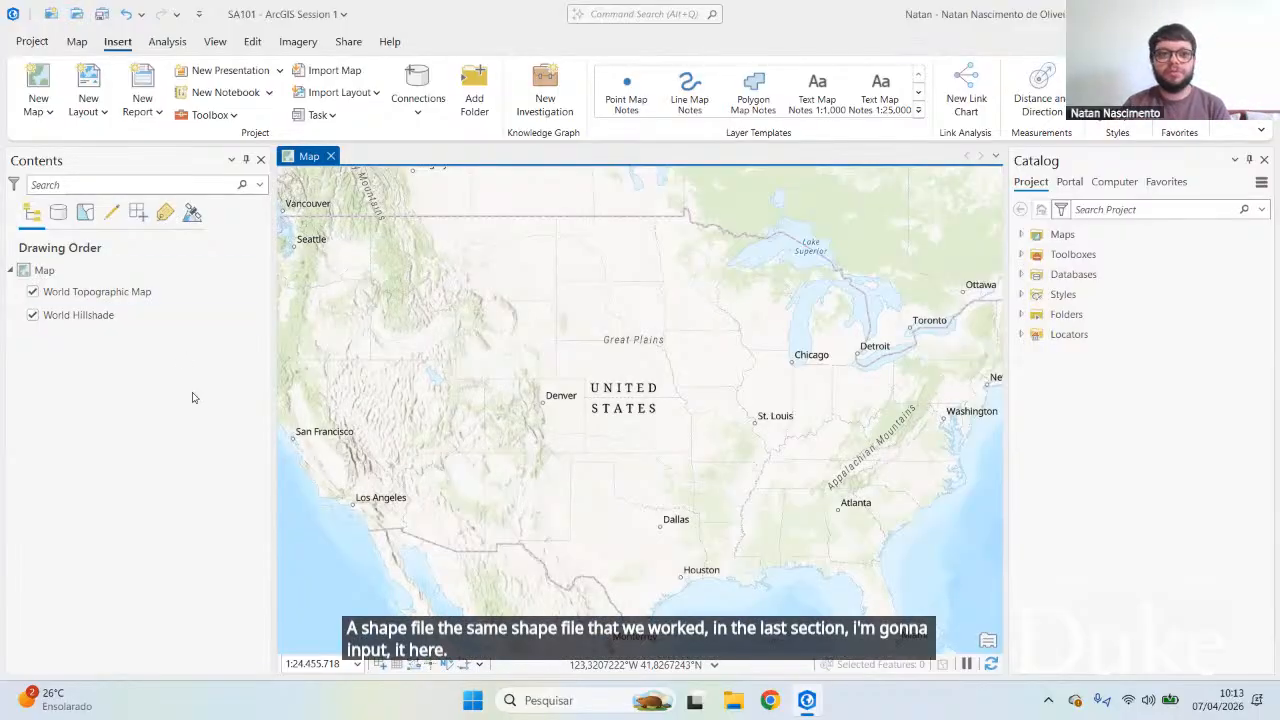
Step: Review the data source options for adding data to the map, and browse for a dataset in the computer's Downloads folder
{"action": "left_click", "coordinate": [77, 43]}
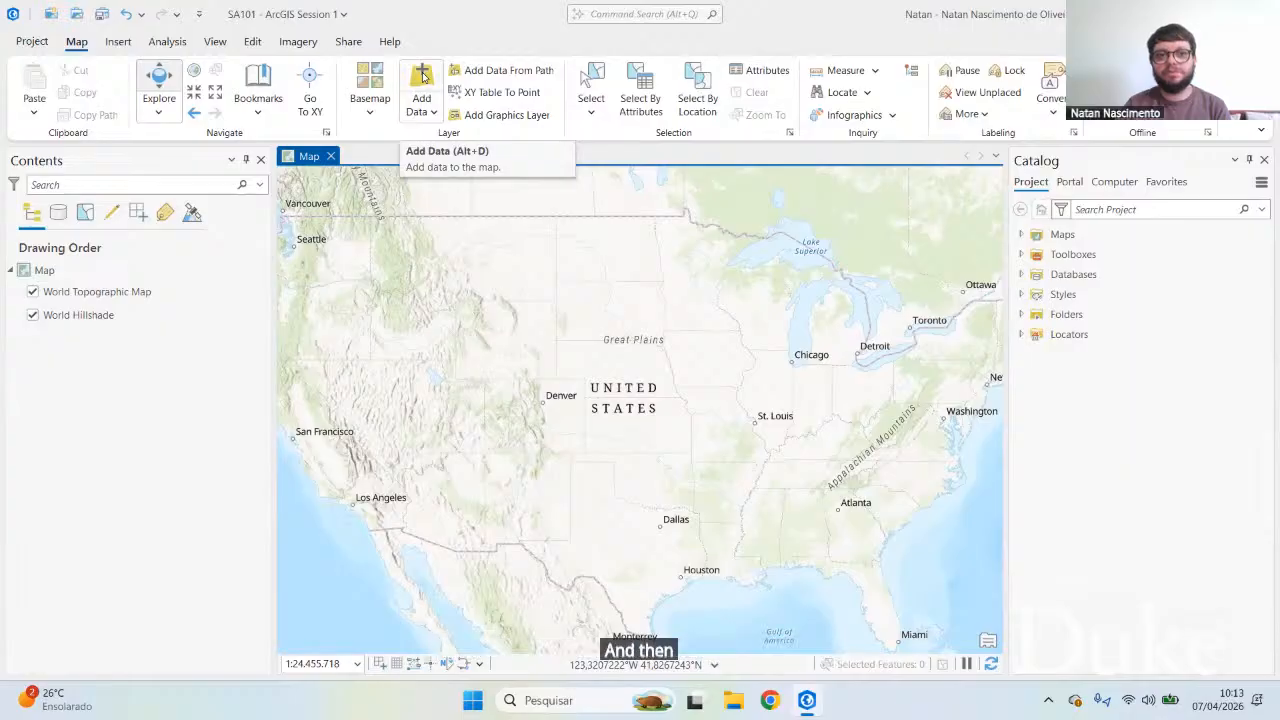
{"action": "left_click", "coordinate": [434, 113]}
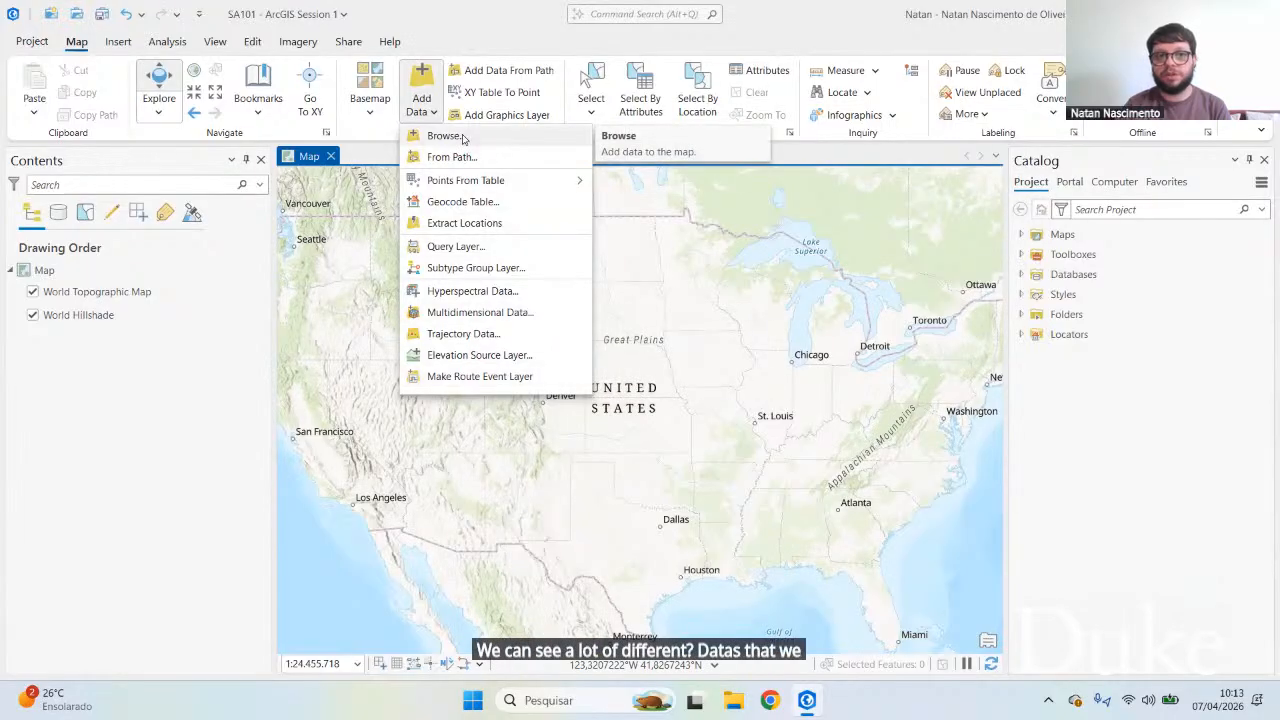
{"action": "mouse_move", "coordinate": [487, 183]}
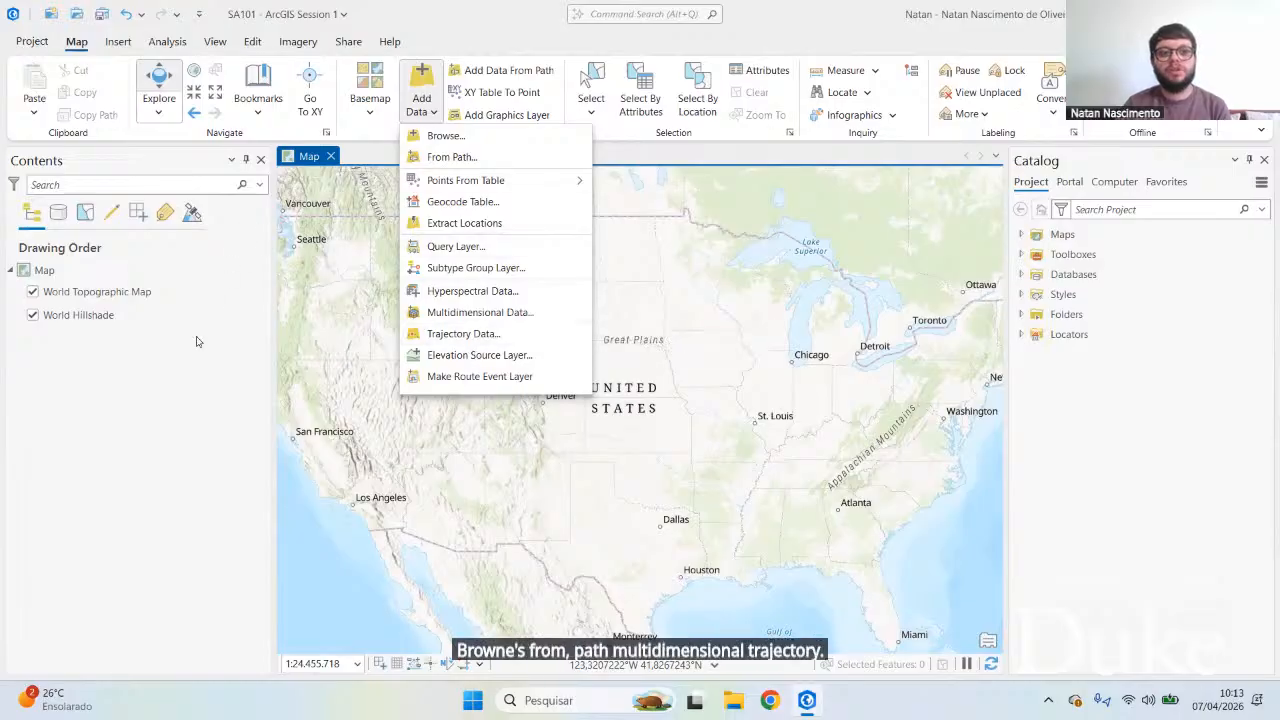
{"action": "left_click", "coordinate": [436, 101]}
{"action": "left_click", "coordinate": [421, 83]}
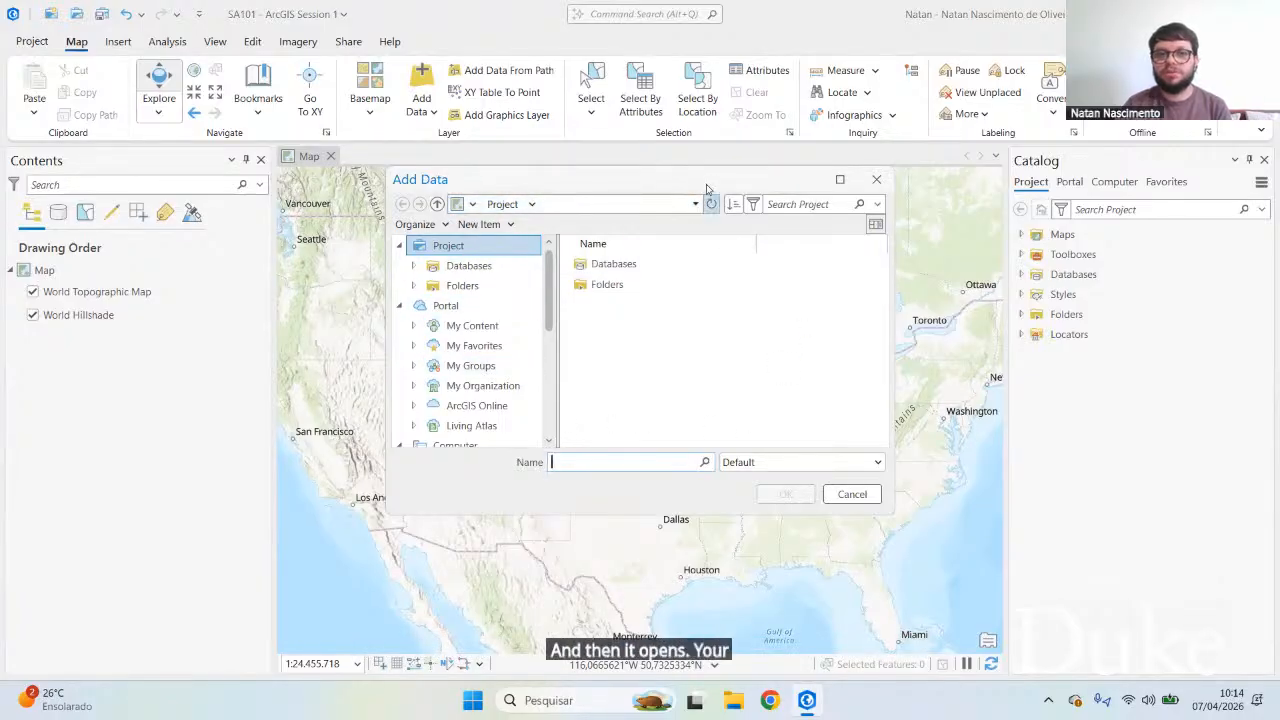
{"action": "left_click_drag", "start_coordinate": [705, 178], "coordinate": [648, 126]}
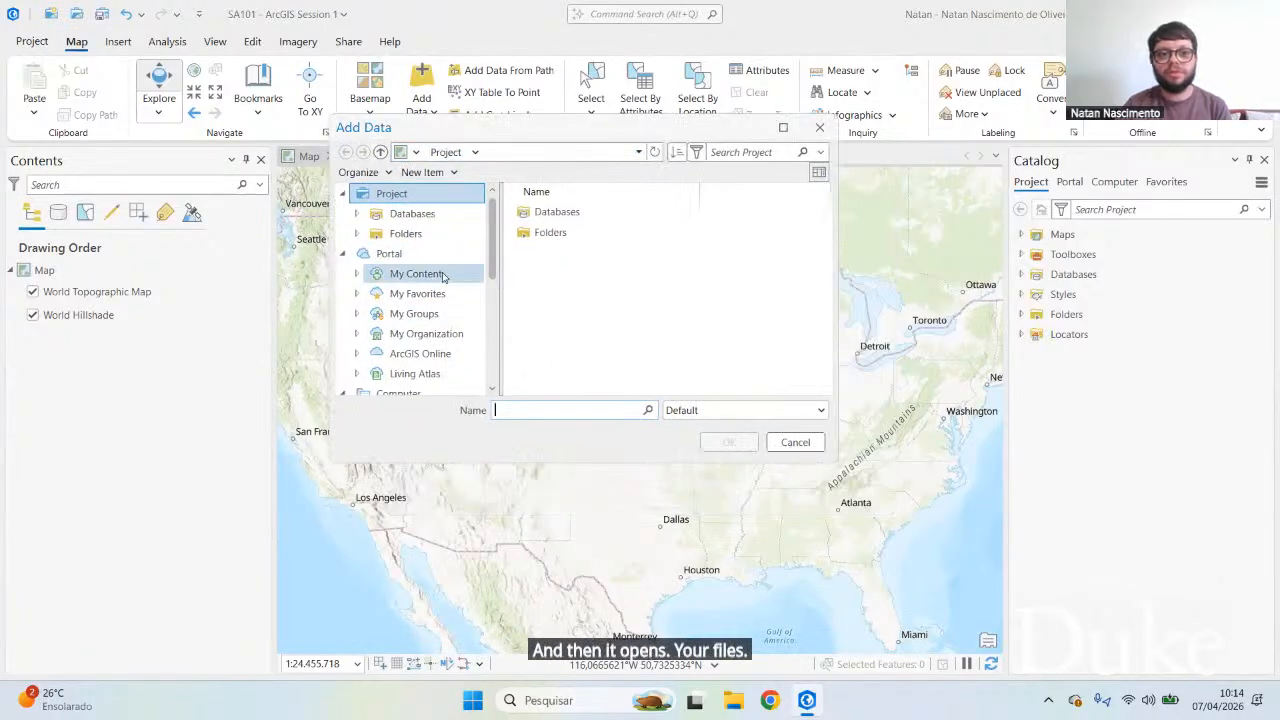
{"action": "scroll", "coordinate": [443, 276], "scroll_direction": "down", "scroll_amount": 5}
{"action": "scroll", "coordinate": [427, 255], "scroll_direction": "up", "scroll_amount": 2}
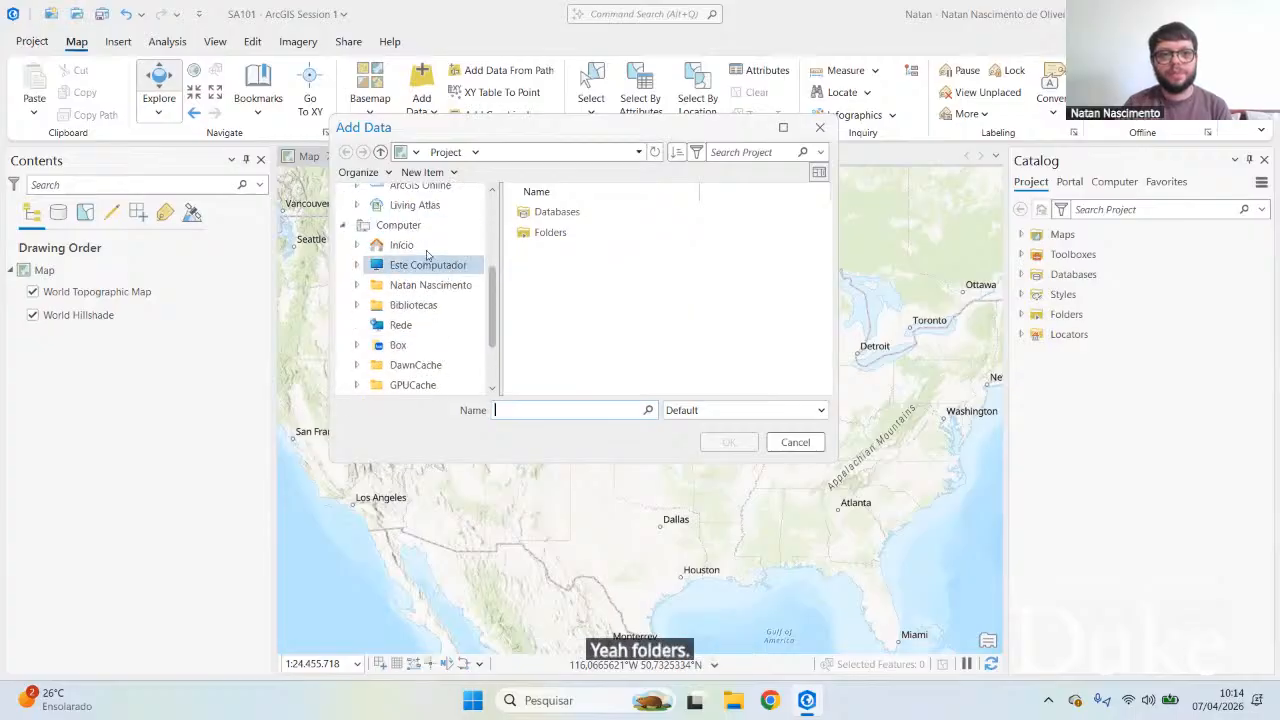
{"action": "left_click", "coordinate": [423, 246]}
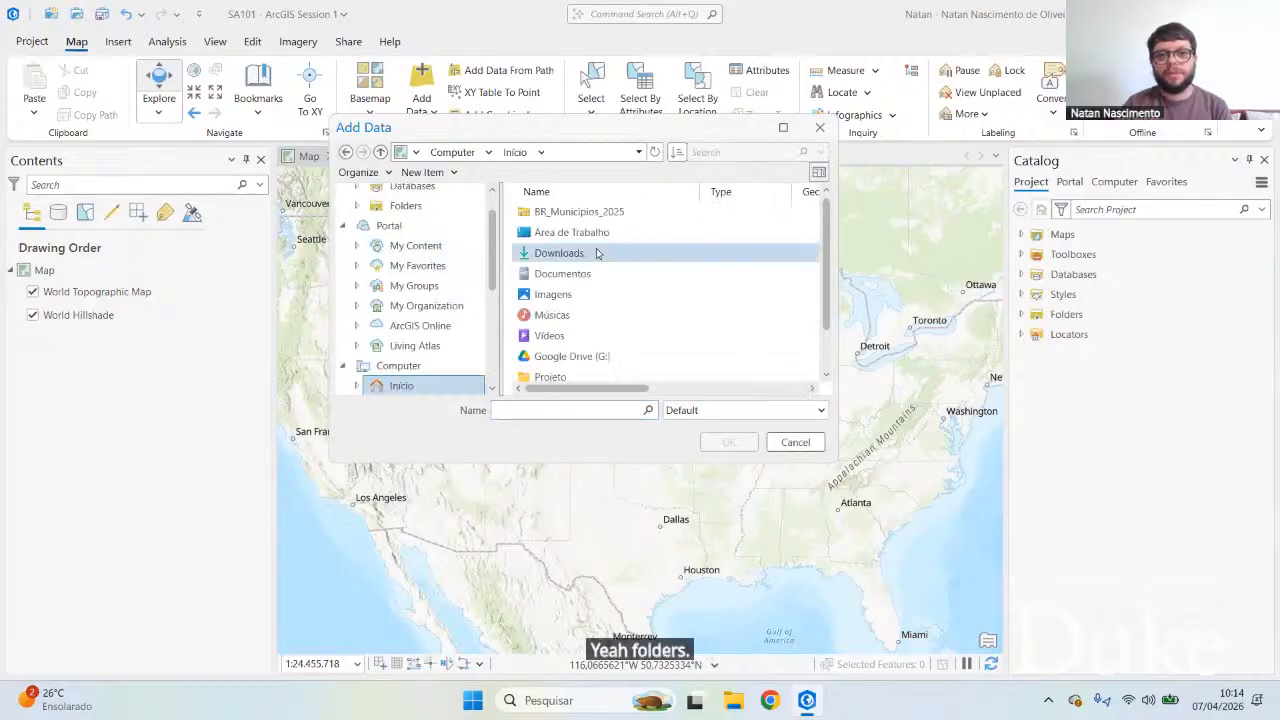
{"action": "double_click", "coordinate": [597, 253]}
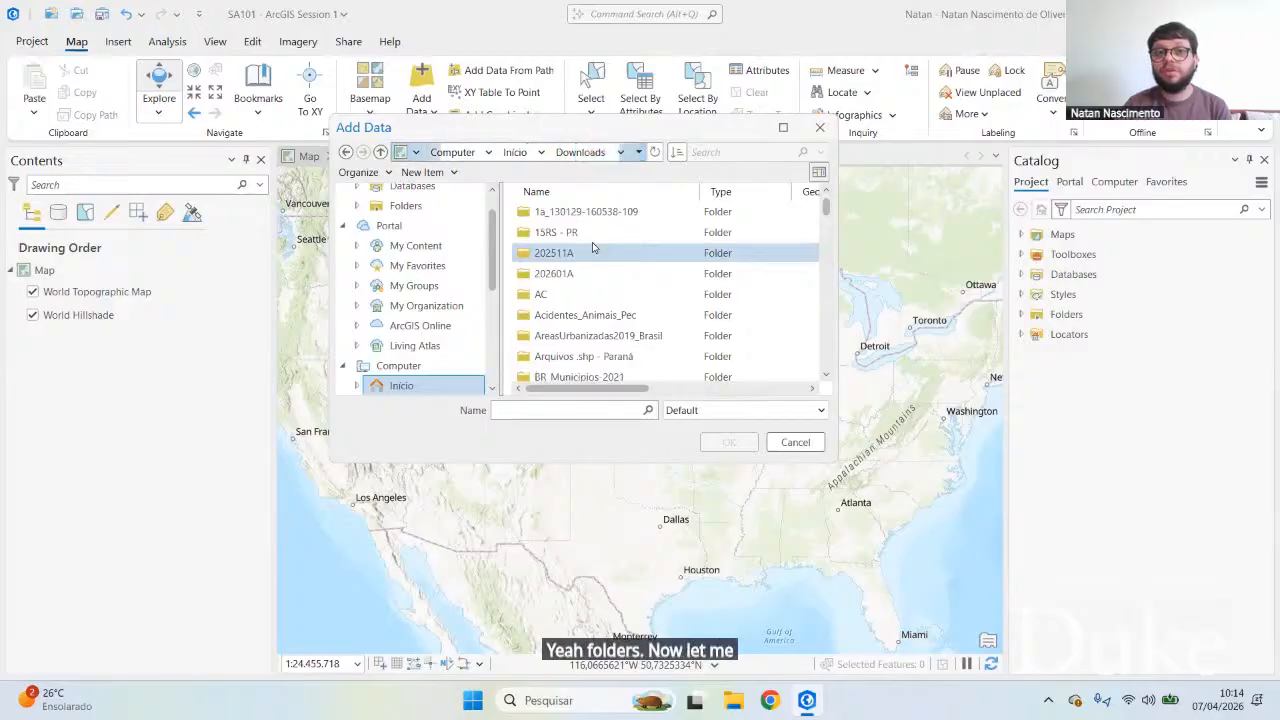
Step: Add AlcolAbuseHospitalizations.shp to the map from the Shape Files - Zip folder inside SpatialAnalysis101 - Session 3
{"action": "scroll", "coordinate": [592, 242], "scroll_direction": "down", "scroll_amount": 4}
{"action": "scroll", "coordinate": [592, 245], "scroll_direction": "down", "scroll_amount": 8}
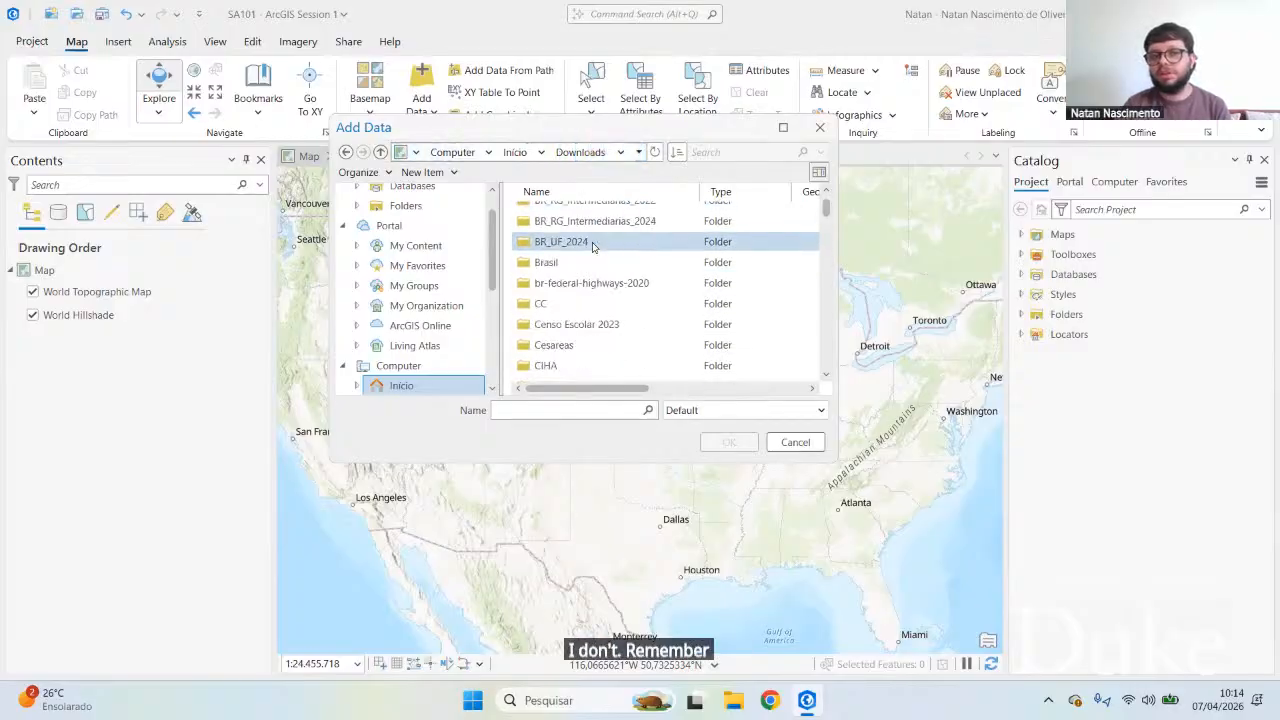
{"action": "scroll", "coordinate": [592, 247], "scroll_direction": "down", "scroll_amount": 8}
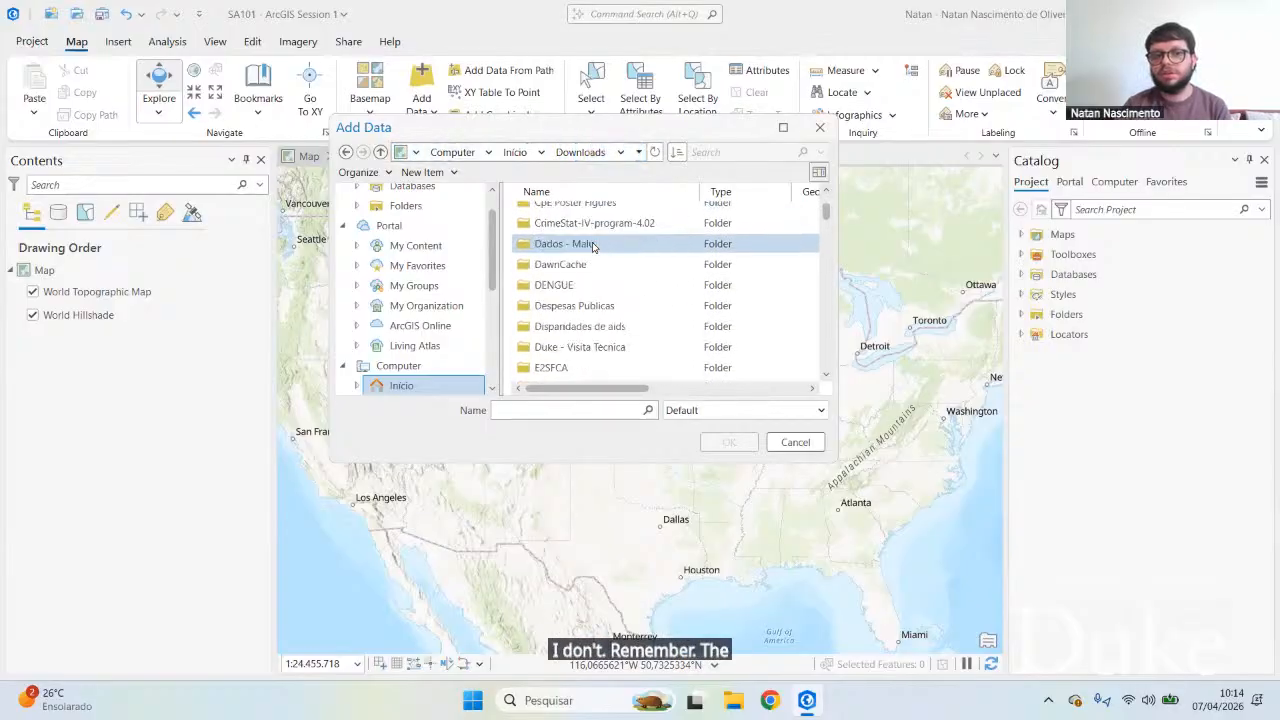
{"action": "scroll", "coordinate": [592, 247], "scroll_direction": "down", "scroll_amount": 10}
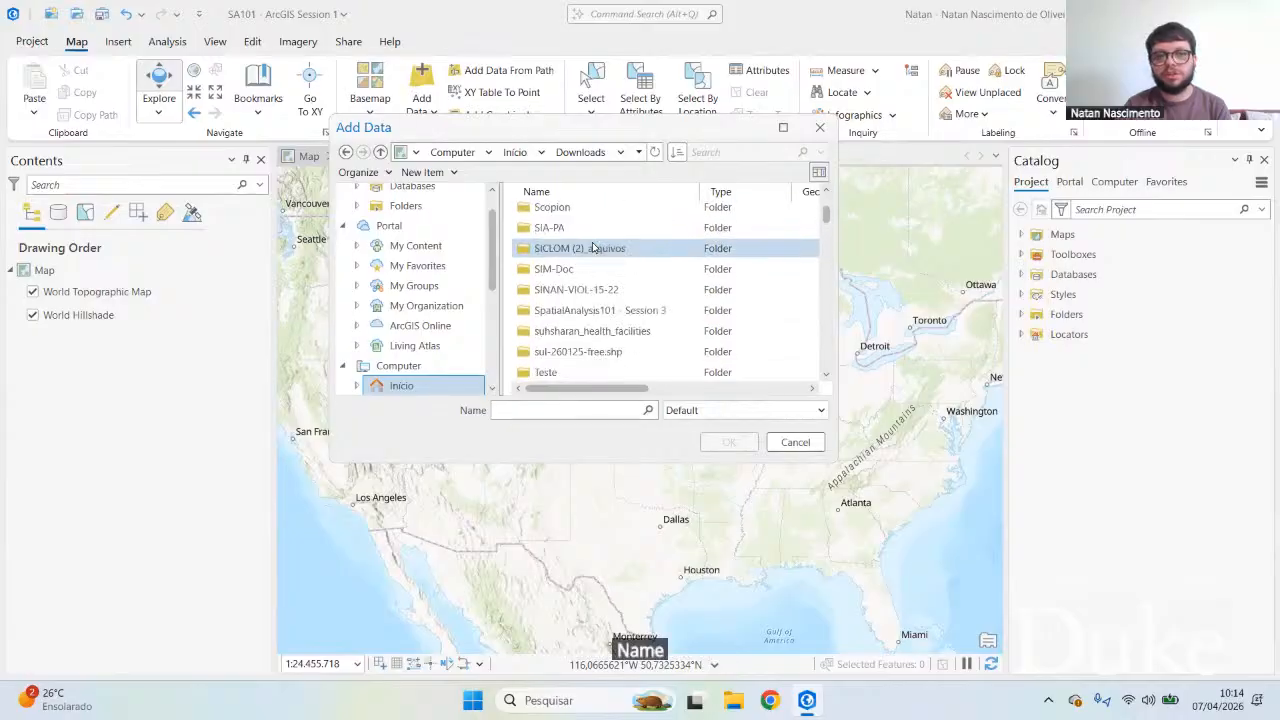
{"action": "double_click", "coordinate": [614, 316]}
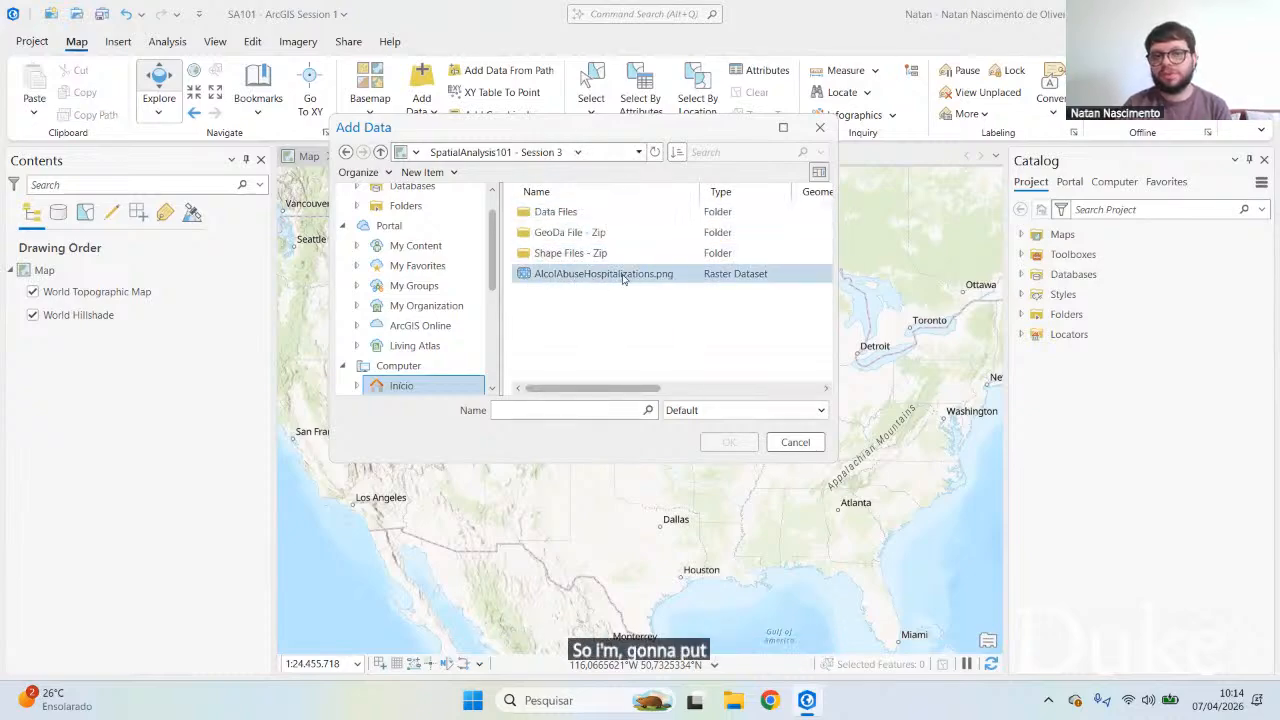
{"action": "double_click", "coordinate": [590, 253]}
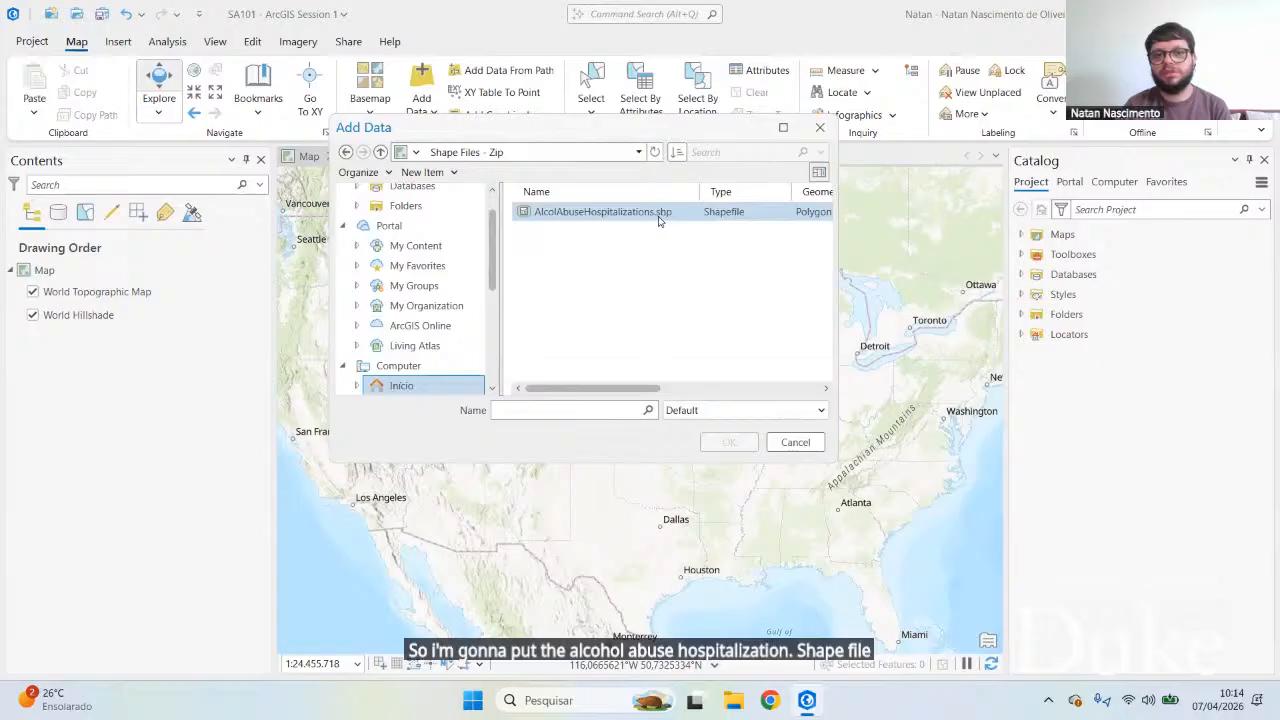
{"action": "left_click", "coordinate": [598, 213]}
{"action": "left_click", "coordinate": [729, 442]}
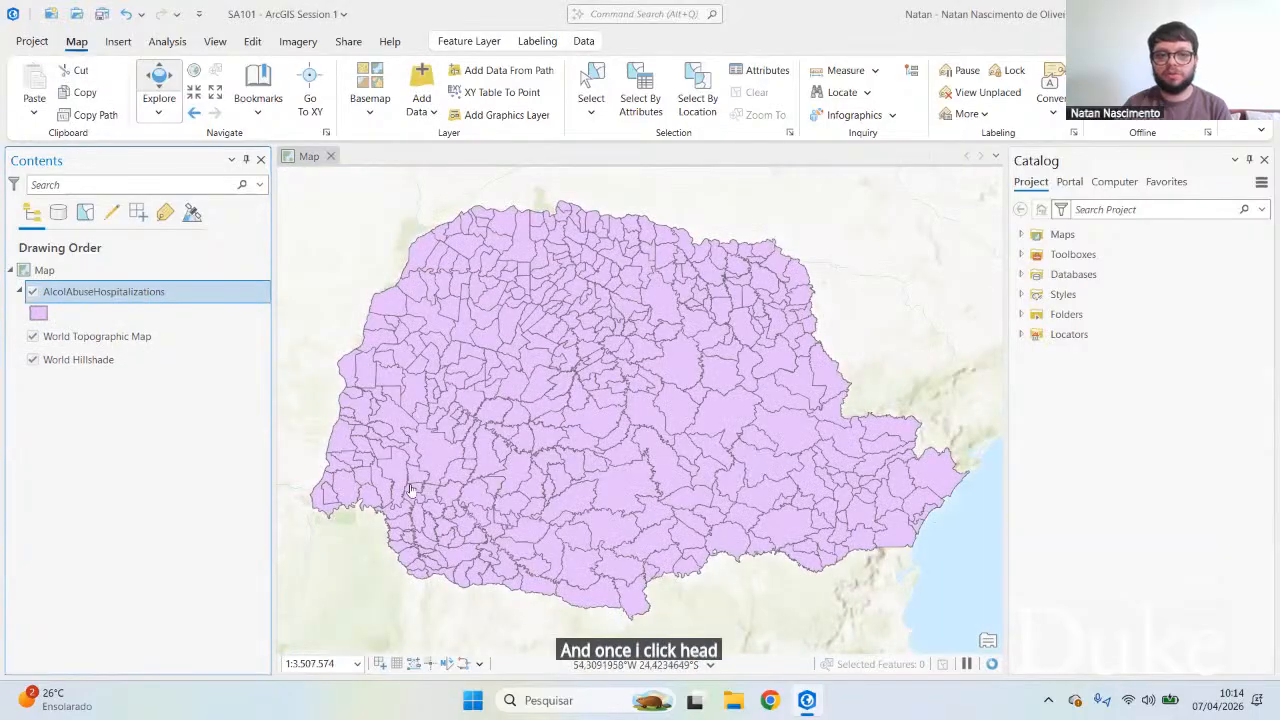
Step: Examine where the AlcolAbuseHospitalizations polygons lie within South America, and return to a close view of them
{"action": "scroll", "coordinate": [684, 425], "scroll_direction": "down", "scroll_amount": 5}
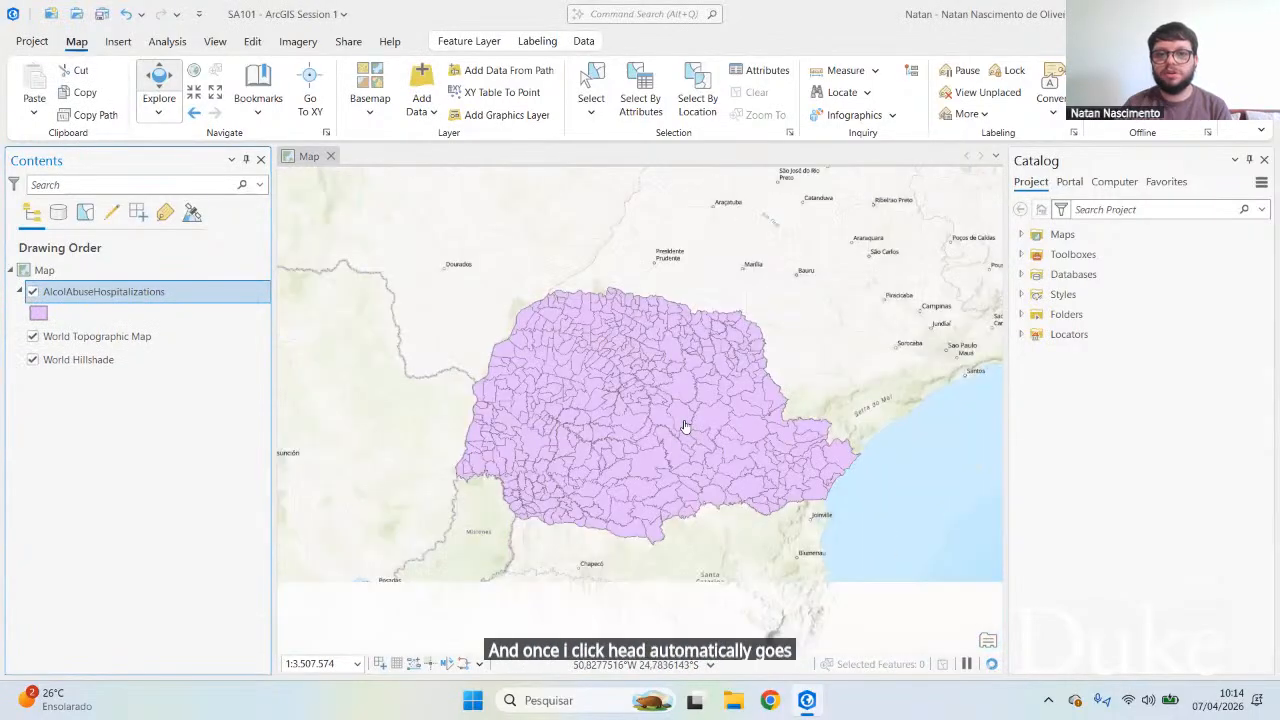
{"action": "scroll", "coordinate": [684, 425], "scroll_direction": "down", "scroll_amount": 2}
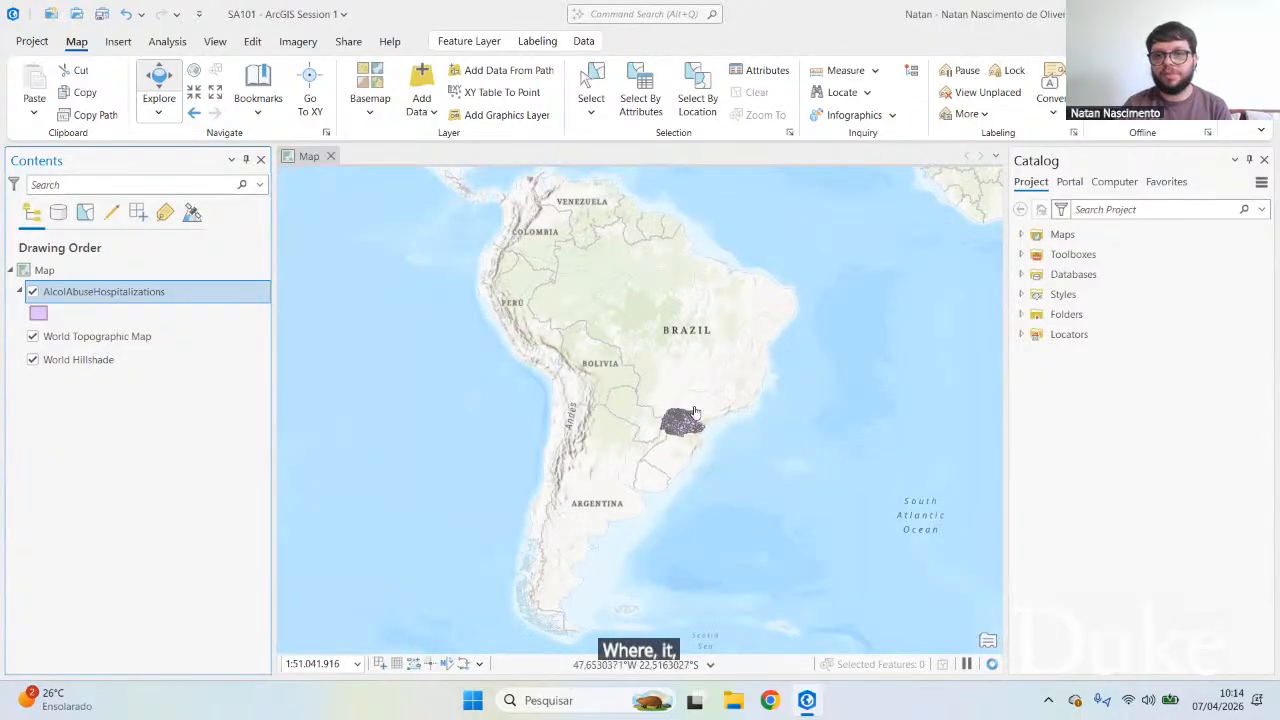
{"action": "scroll", "coordinate": [695, 412], "scroll_direction": "up", "scroll_amount": 3}
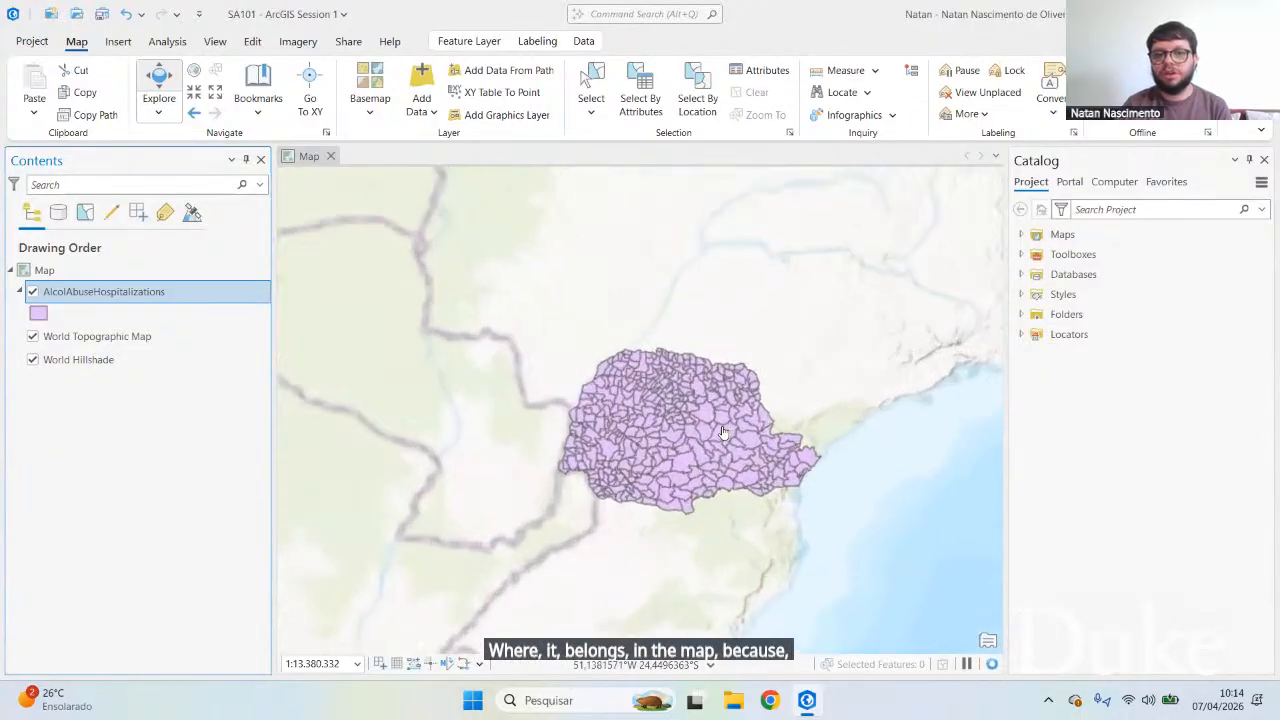
{"action": "scroll", "coordinate": [723, 432], "scroll_direction": "up", "scroll_amount": 3}
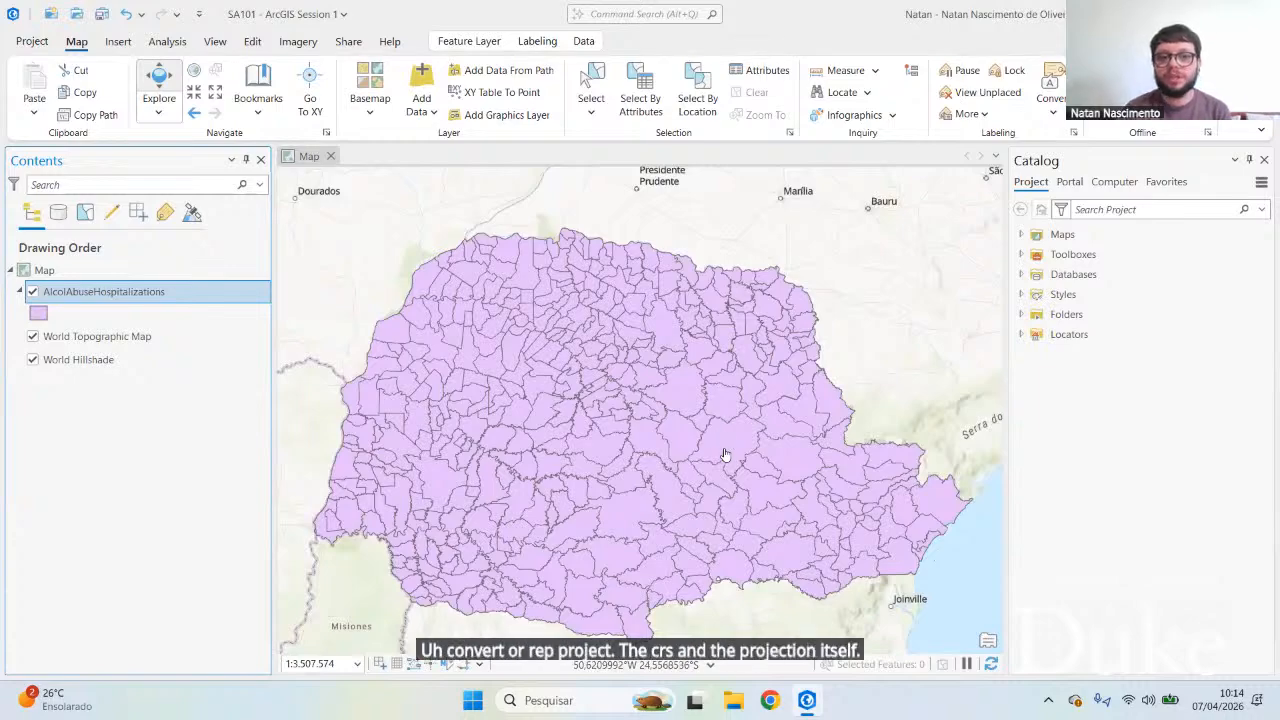
{"action": "left_click_drag", "start_coordinate": [726, 455], "coordinate": [717, 422]}
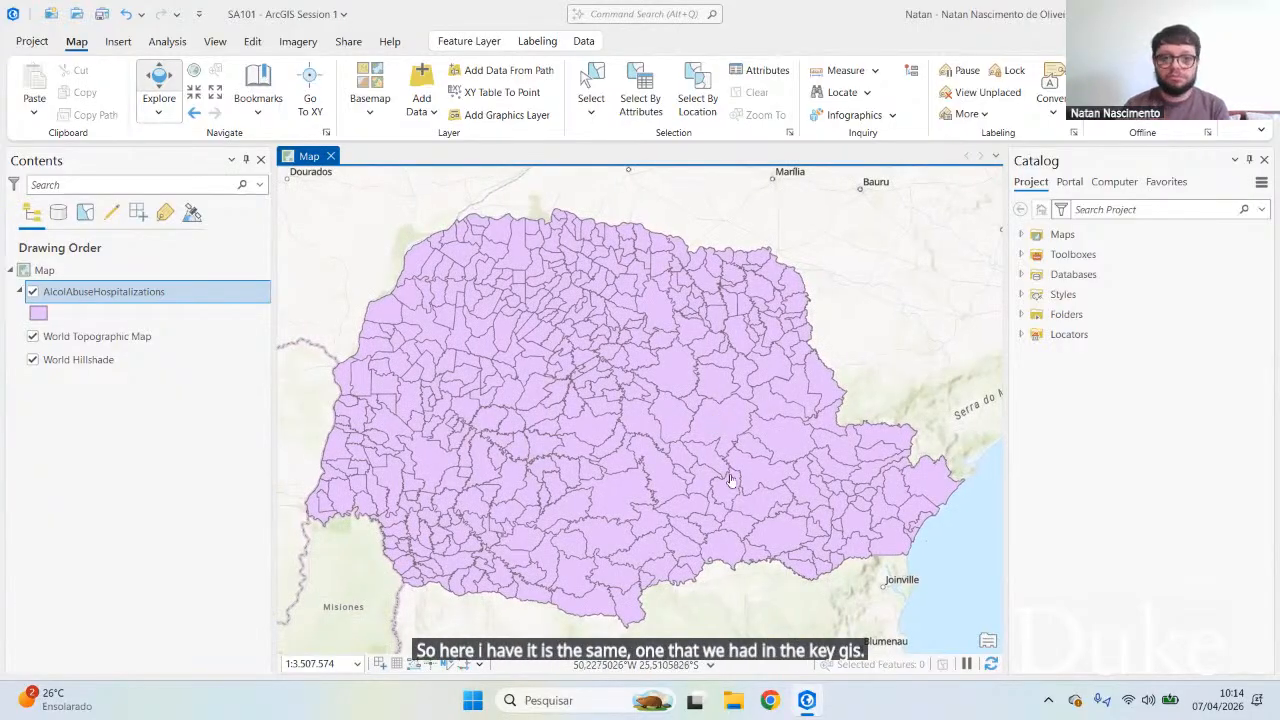
Step: Hide the World Topographic Map and World Hillshade layers, leaving only the AlcolAbuseHospitalizations polygons displayed
{"action": "left_click", "coordinate": [32, 336]}
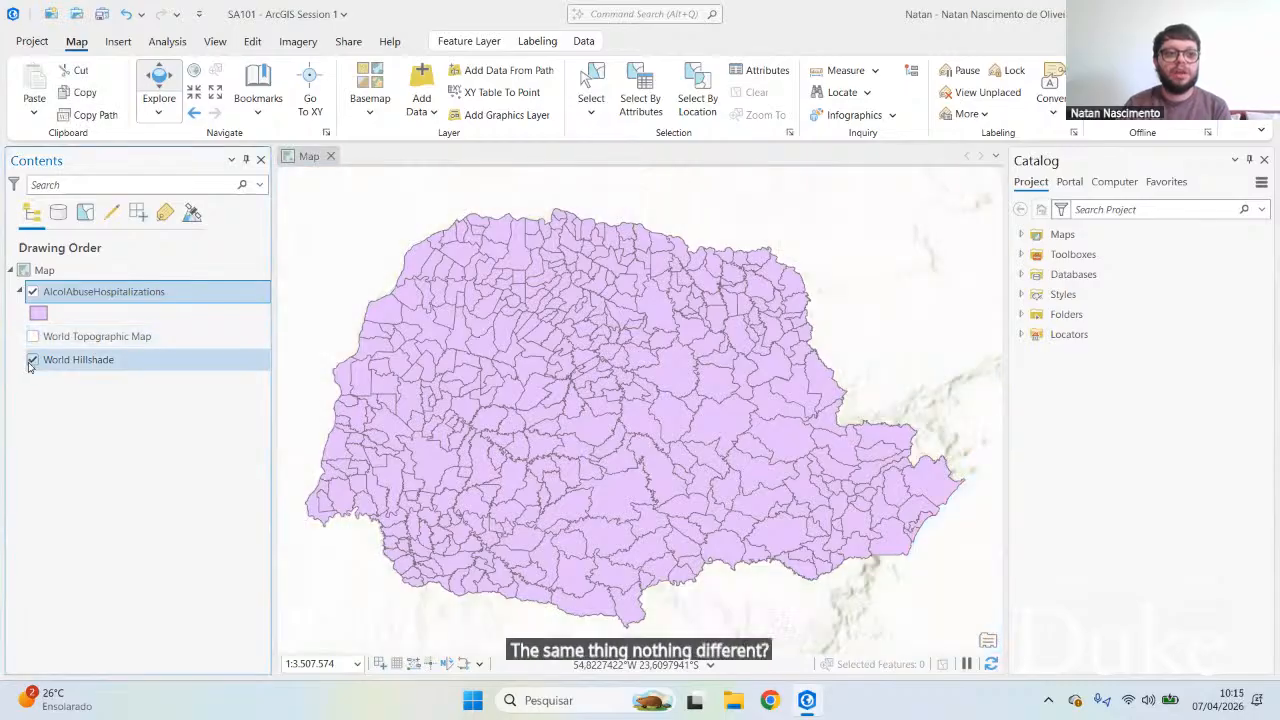
{"action": "left_click", "coordinate": [32, 360]}
{"action": "left_click_drag", "start_coordinate": [565, 419], "coordinate": [575, 420]}
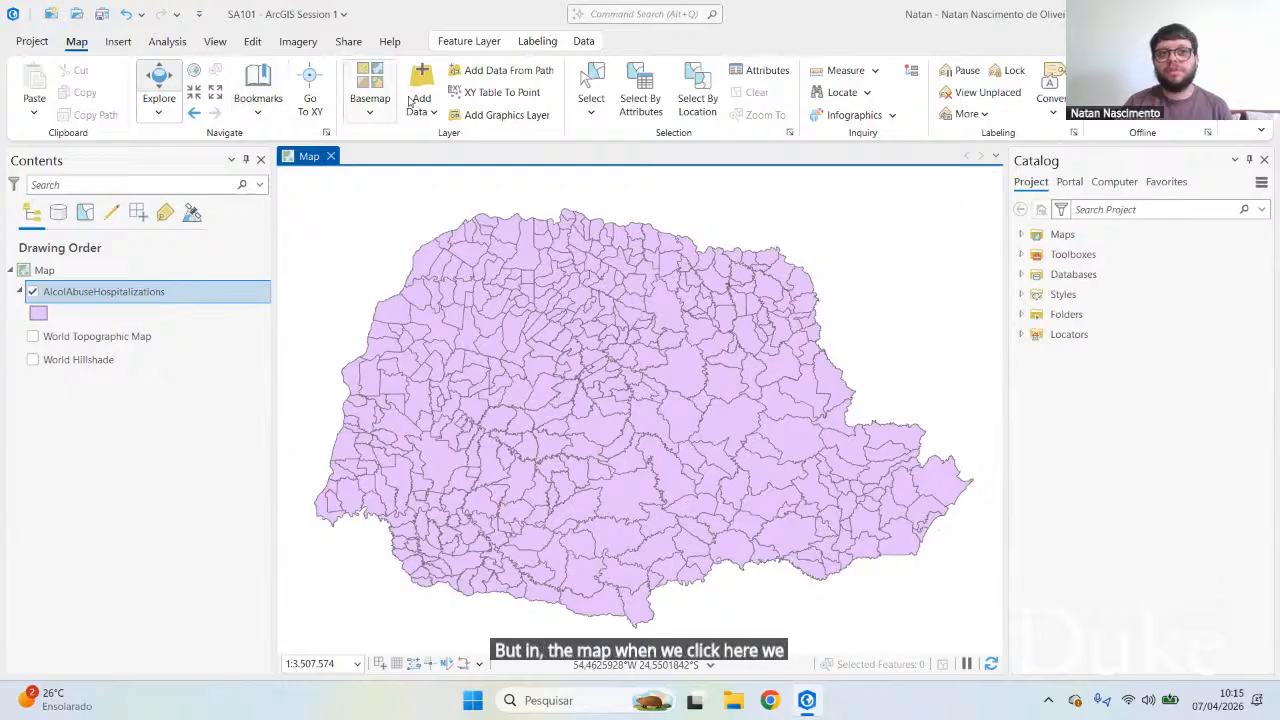
Step: Examine the full gallery of available 2D basemaps and the list of data source options
{"action": "left_click", "coordinate": [368, 110]}
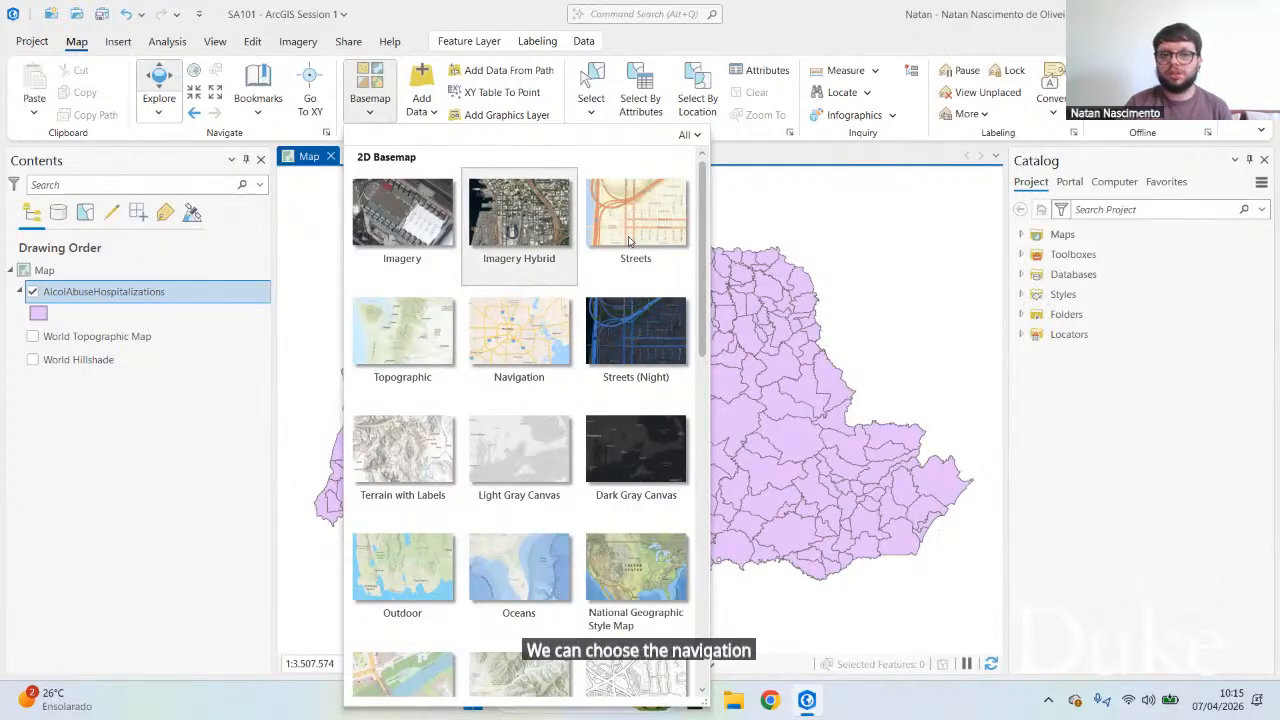
{"action": "scroll", "coordinate": [624, 476], "scroll_direction": "down", "scroll_amount": 2}
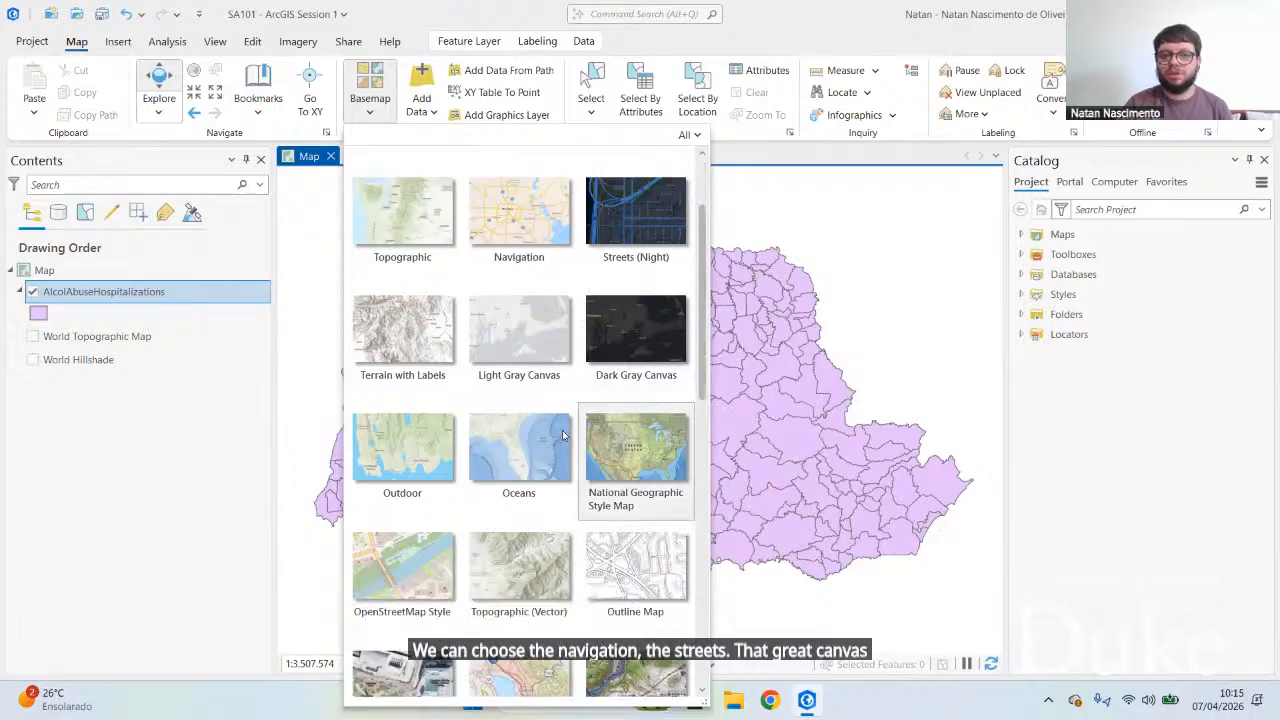
{"action": "scroll", "coordinate": [562, 430], "scroll_direction": "down", "scroll_amount": 2}
{"action": "scroll", "coordinate": [529, 423], "scroll_direction": "down", "scroll_amount": 10}
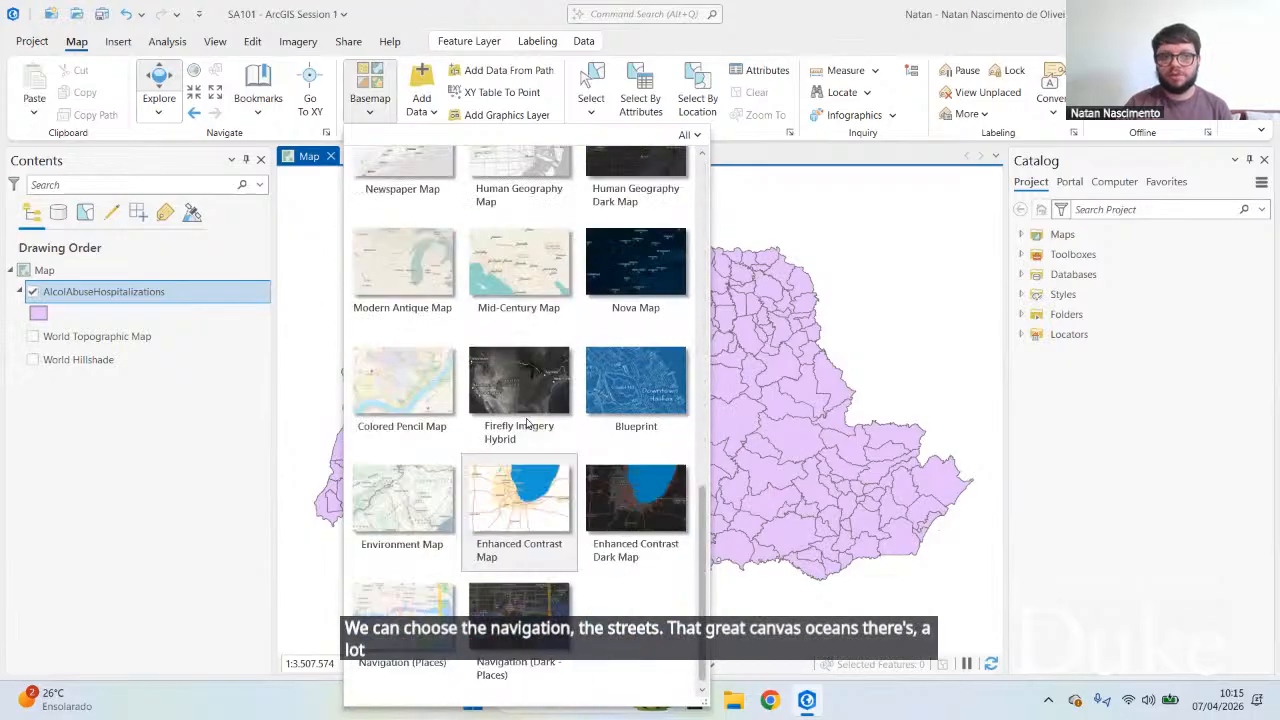
{"action": "scroll", "coordinate": [370, 327], "scroll_direction": "up", "scroll_amount": 15}
{"action": "scroll", "coordinate": [370, 327], "scroll_direction": "up", "scroll_amount": 1}
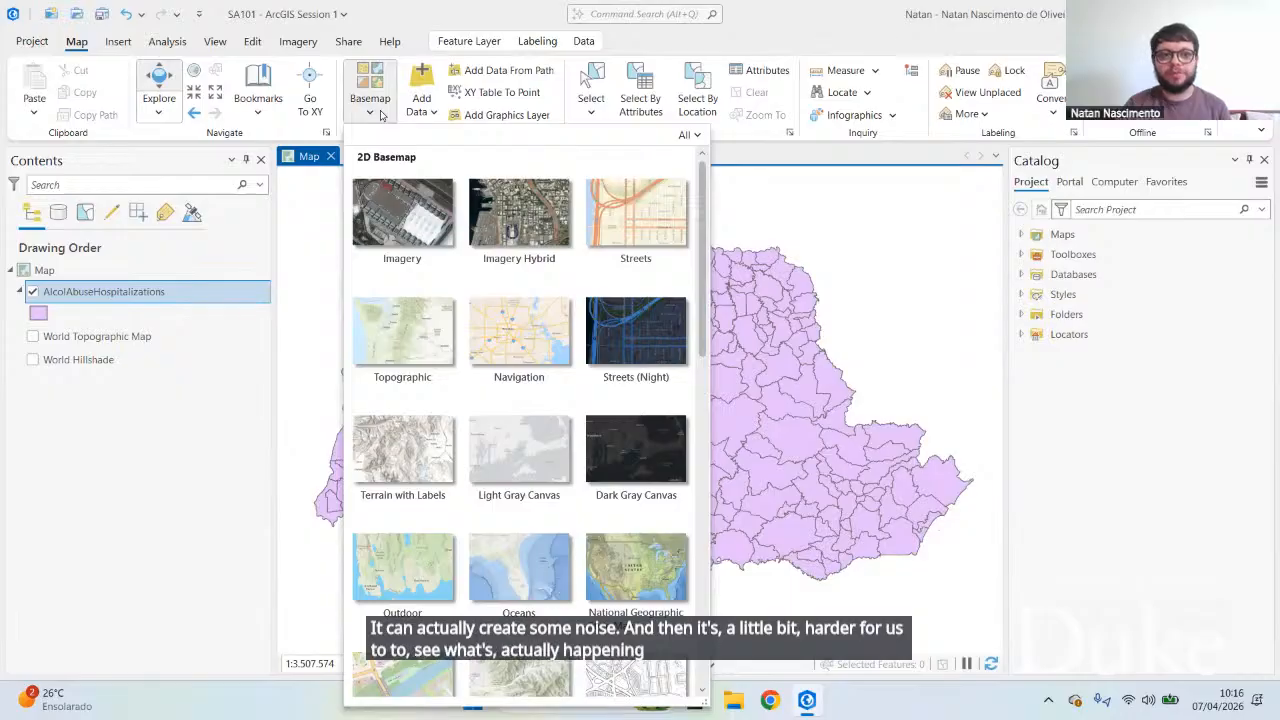
{"action": "left_click", "coordinate": [380, 115]}
{"action": "left_click", "coordinate": [432, 116]}
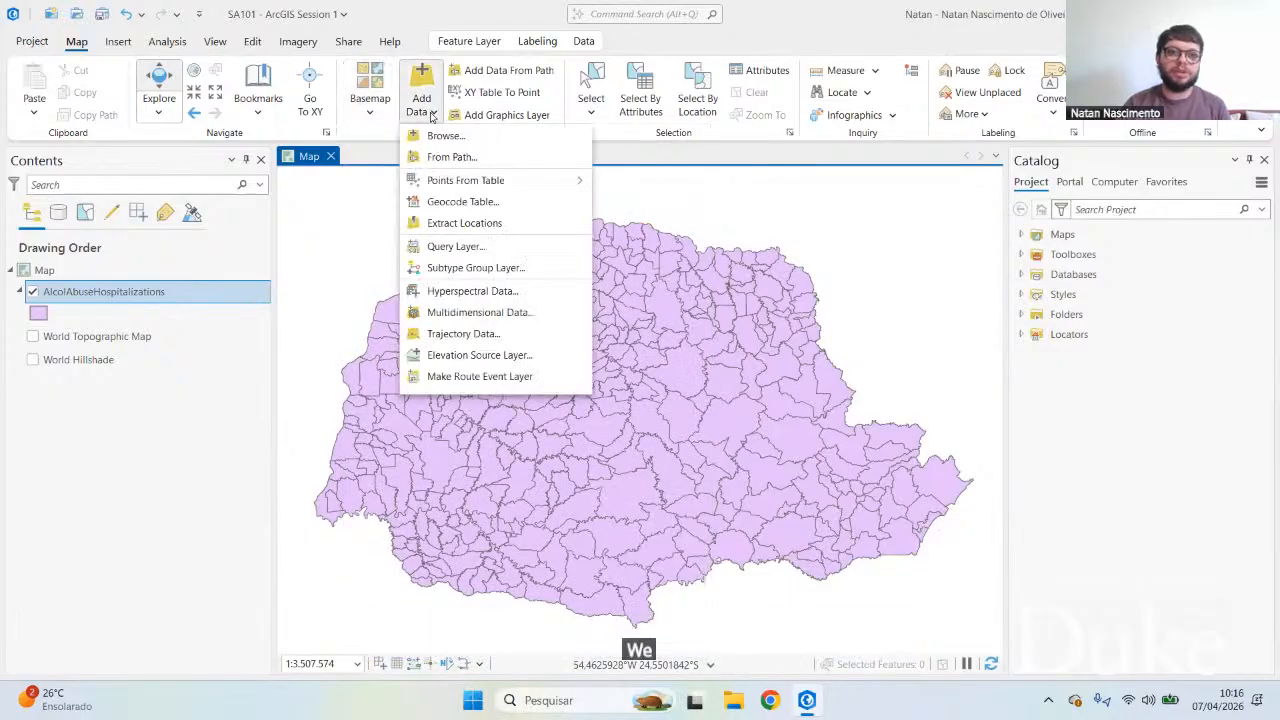
{"action": "left_click", "coordinate": [432, 116]}
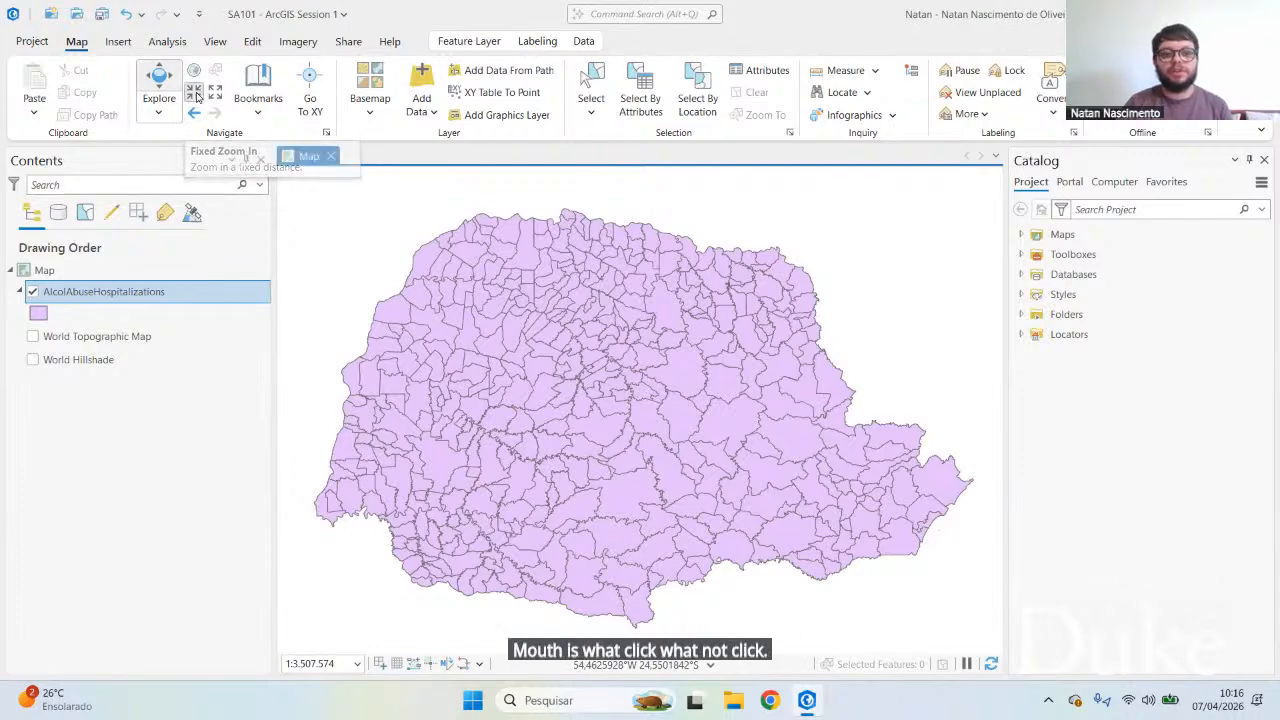
Step: Try the Fixed Zoom In and Fixed Zoom Out tools, and display the map at full extent
{"action": "left_click", "coordinate": [196, 92]}
{"action": "left_click", "coordinate": [214, 92]}
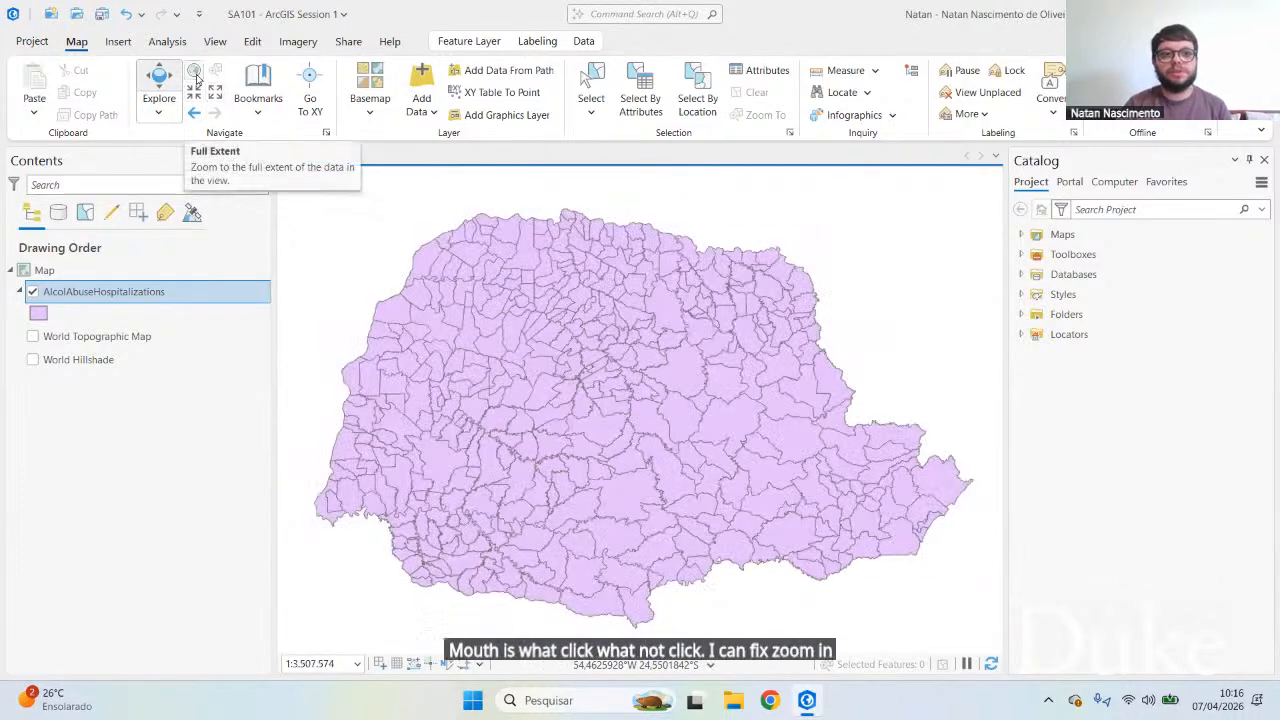
{"action": "left_click", "coordinate": [196, 76]}
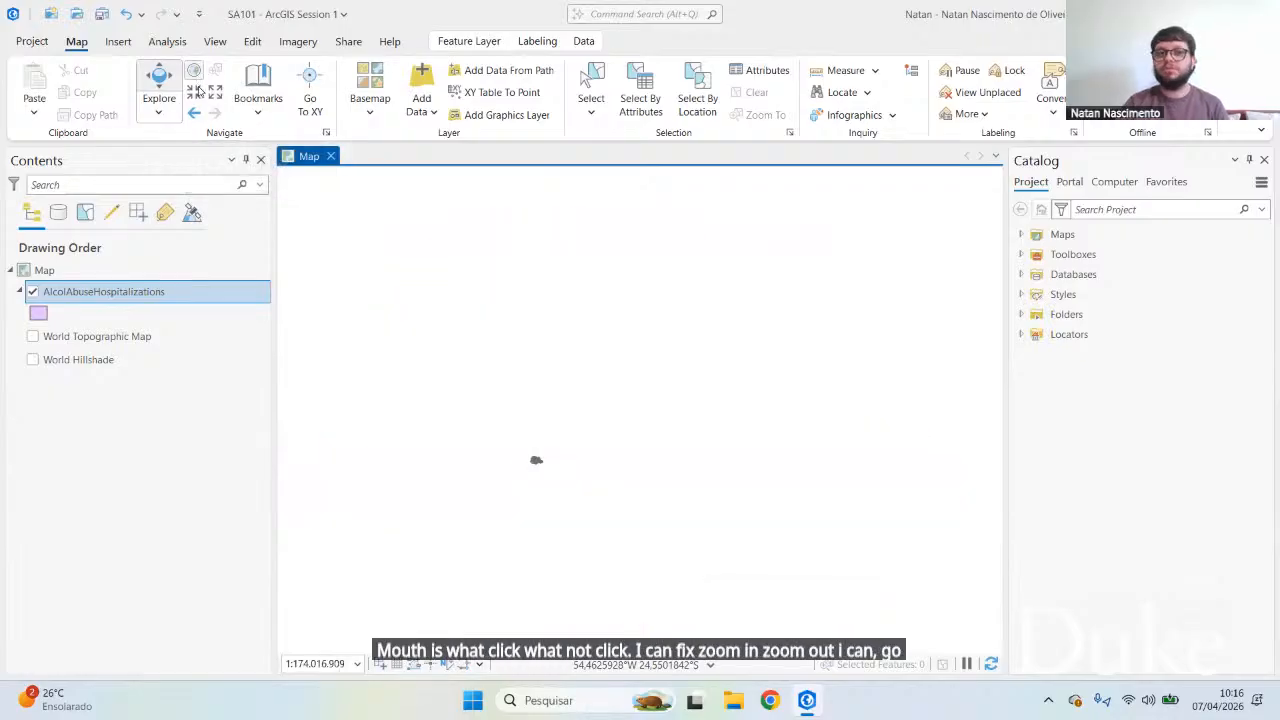
{"action": "left_click", "coordinate": [198, 95]}
{"action": "left_click", "coordinate": [215, 95]}
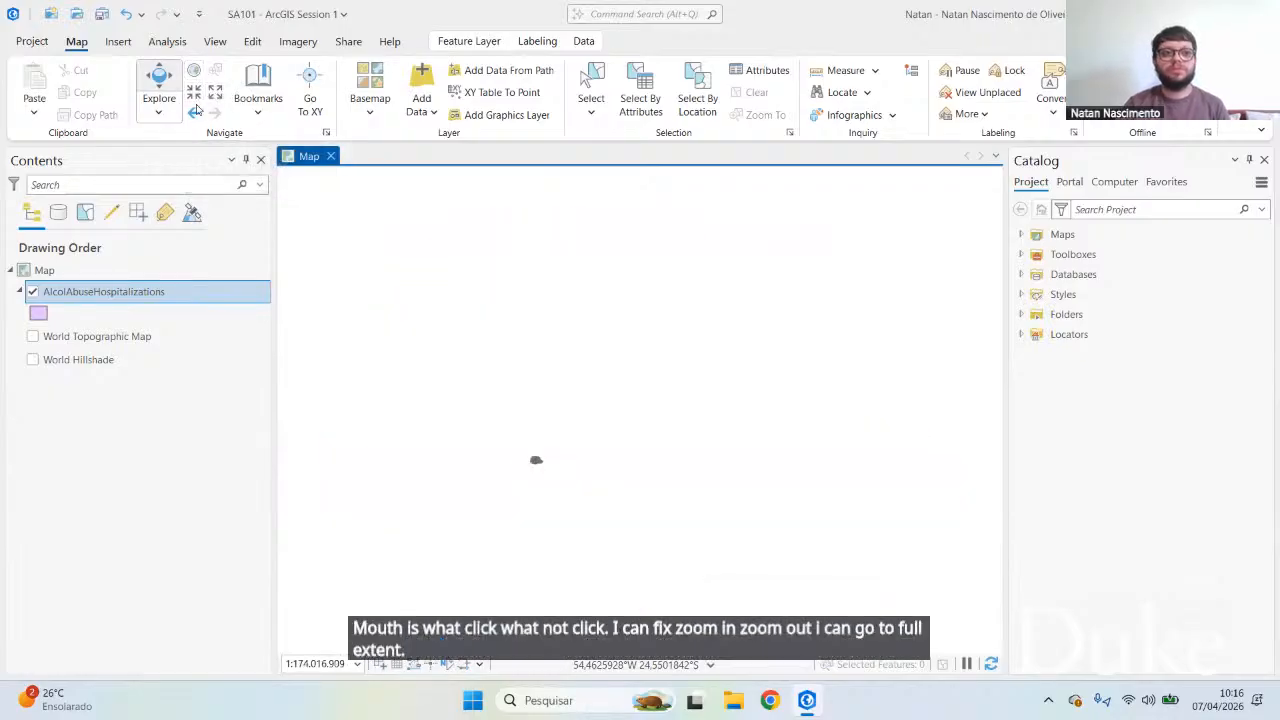
Step: Return from full extent to the earlier close view of the AlcolAbuseHospitalizations polygons
{"action": "left_click", "coordinate": [195, 115]}
{"action": "left_click", "coordinate": [195, 115]}
{"action": "left_click", "coordinate": [194, 116]}
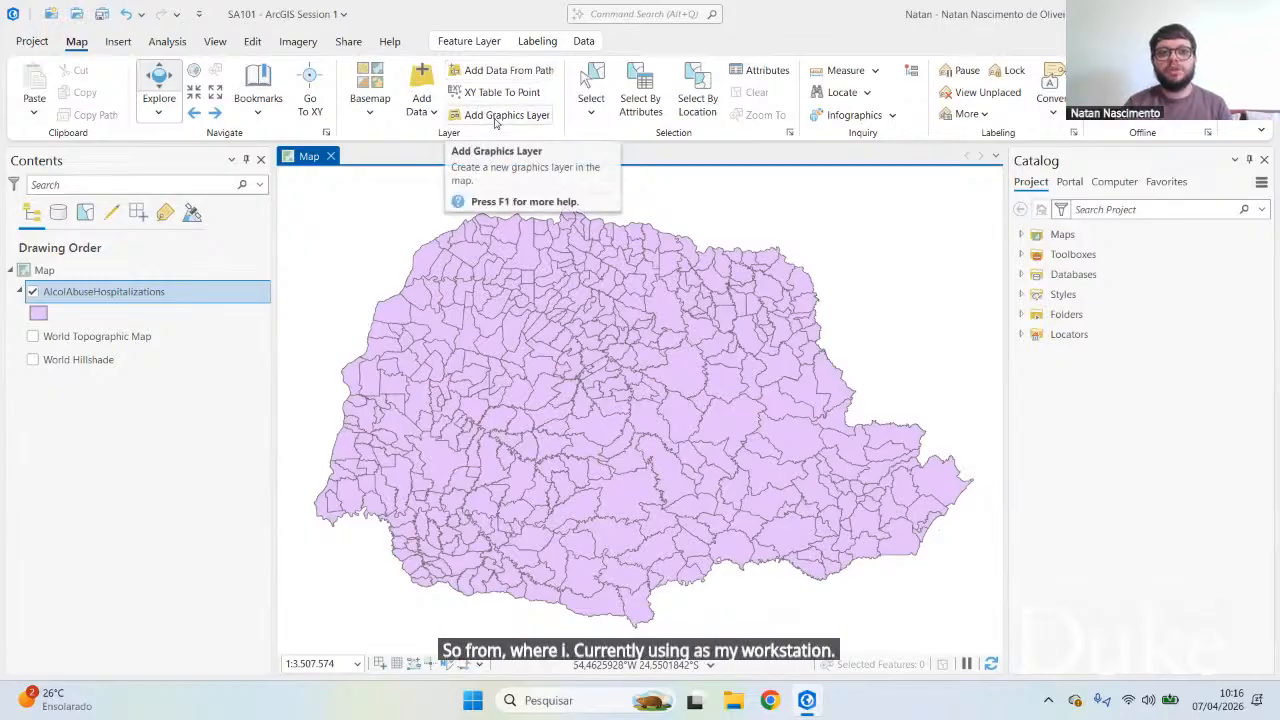
Step: Examine the available selection shapes, trying the Trace and Rectangle selection tools
{"action": "left_click", "coordinate": [592, 113]}
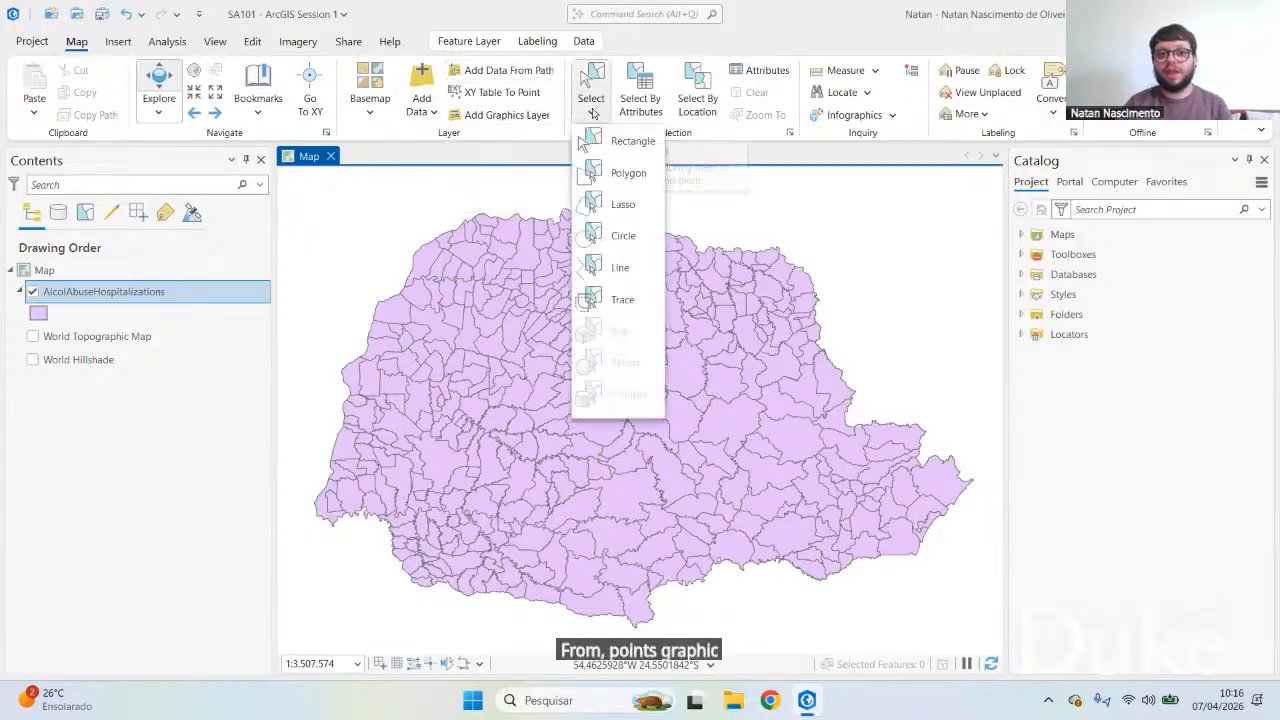
{"action": "left_click", "coordinate": [640, 300]}
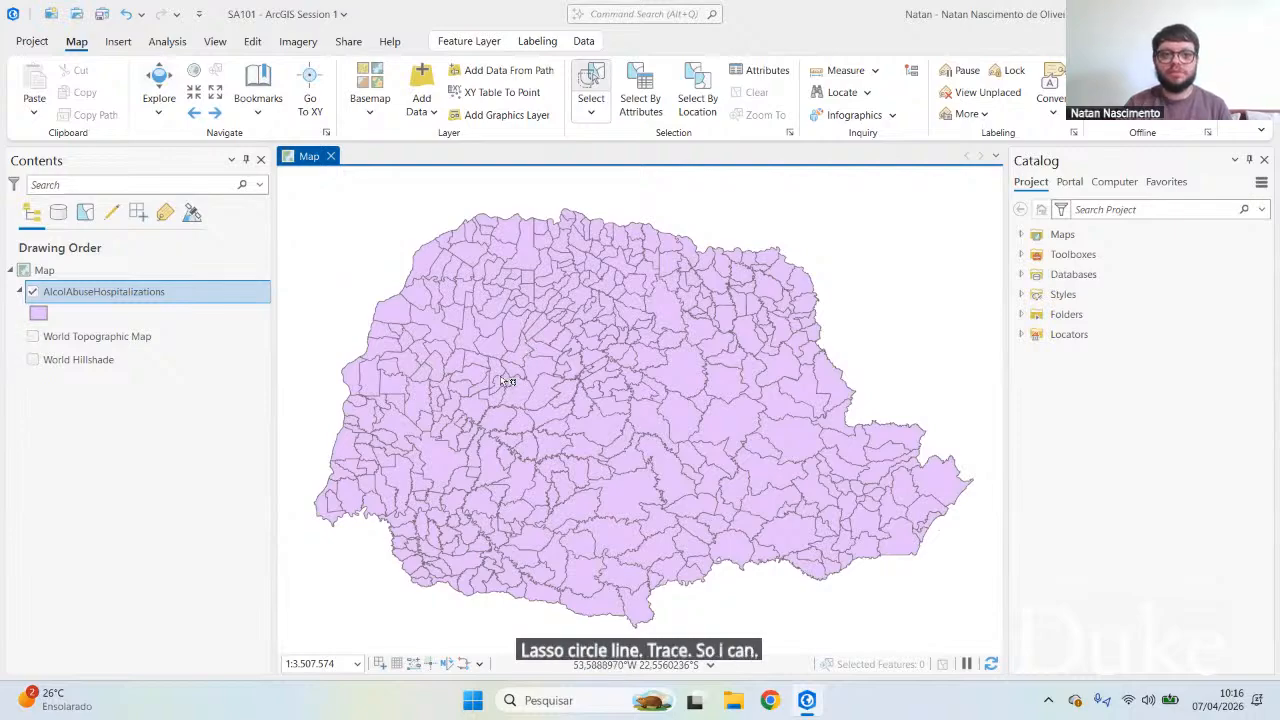
{"action": "left_click", "coordinate": [592, 114]}
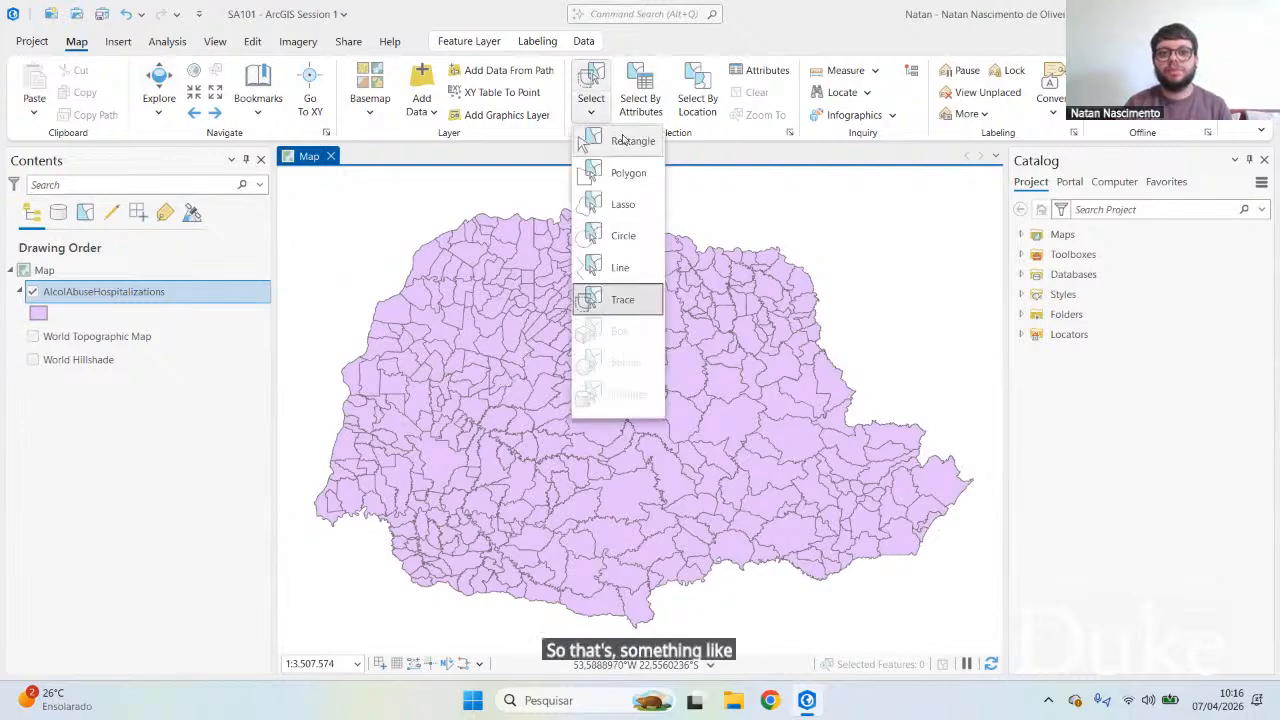
{"action": "left_click", "coordinate": [622, 140]}
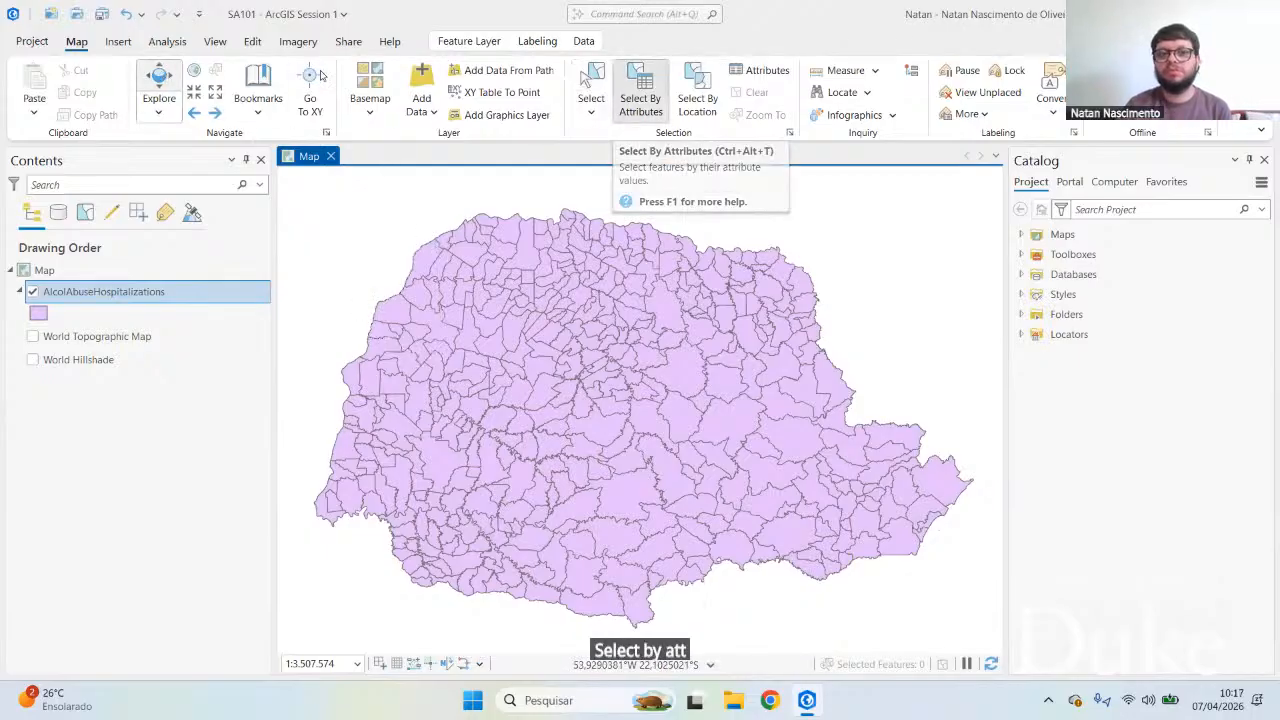
Step: Select the AlcolAbuseHospitalizations features by attribute where RateAAH23 is equal to 0, and move the dialog aside to view the map
{"action": "left_click", "coordinate": [642, 102]}
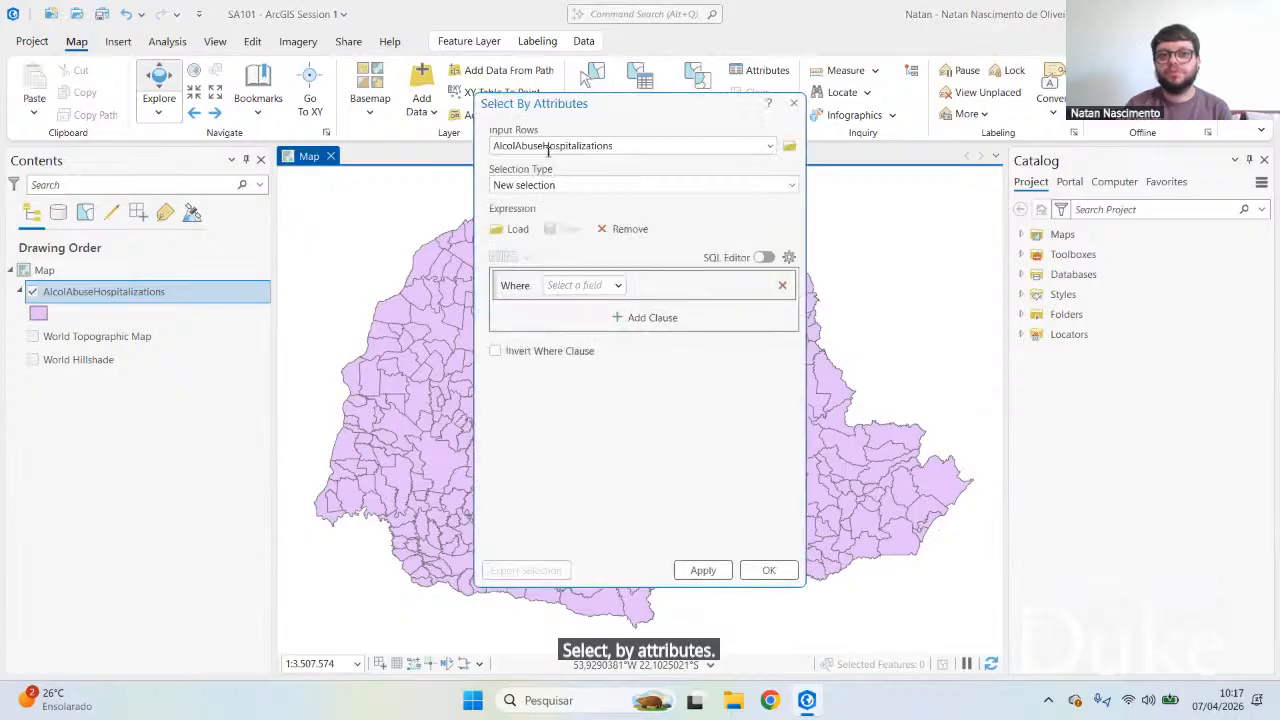
{"action": "left_click", "coordinate": [570, 184]}
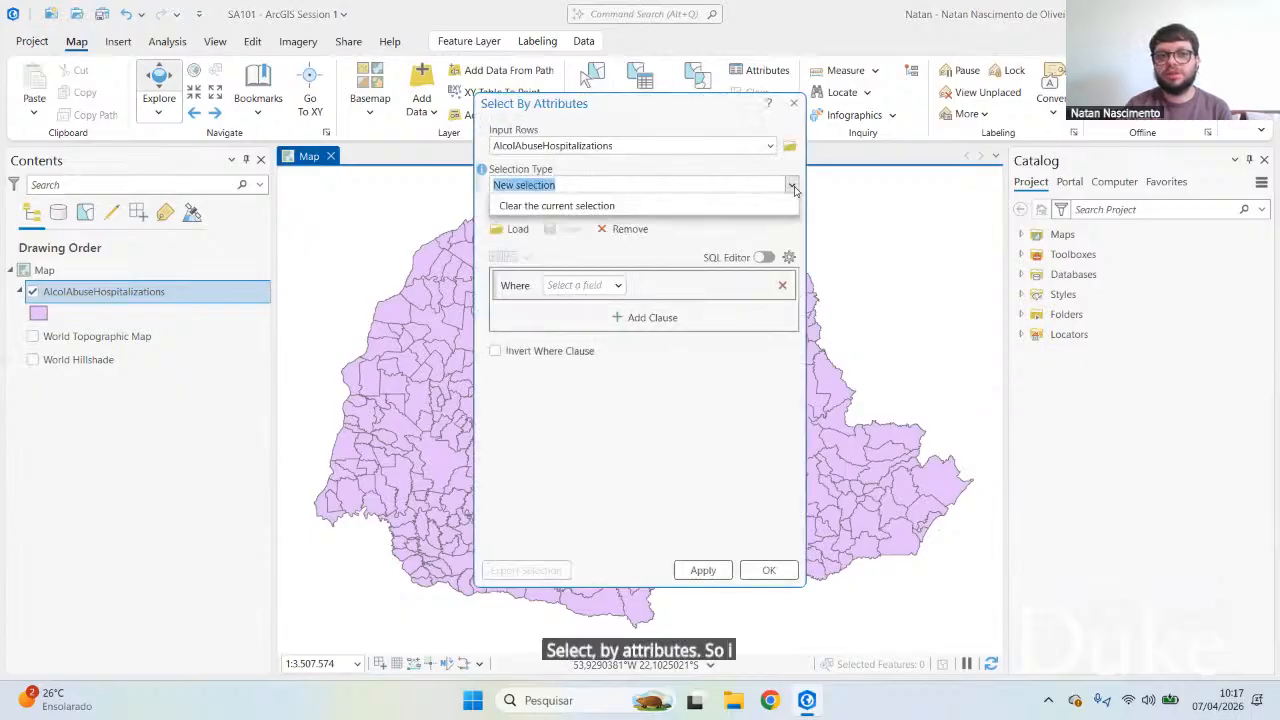
{"action": "left_click", "coordinate": [592, 204]}
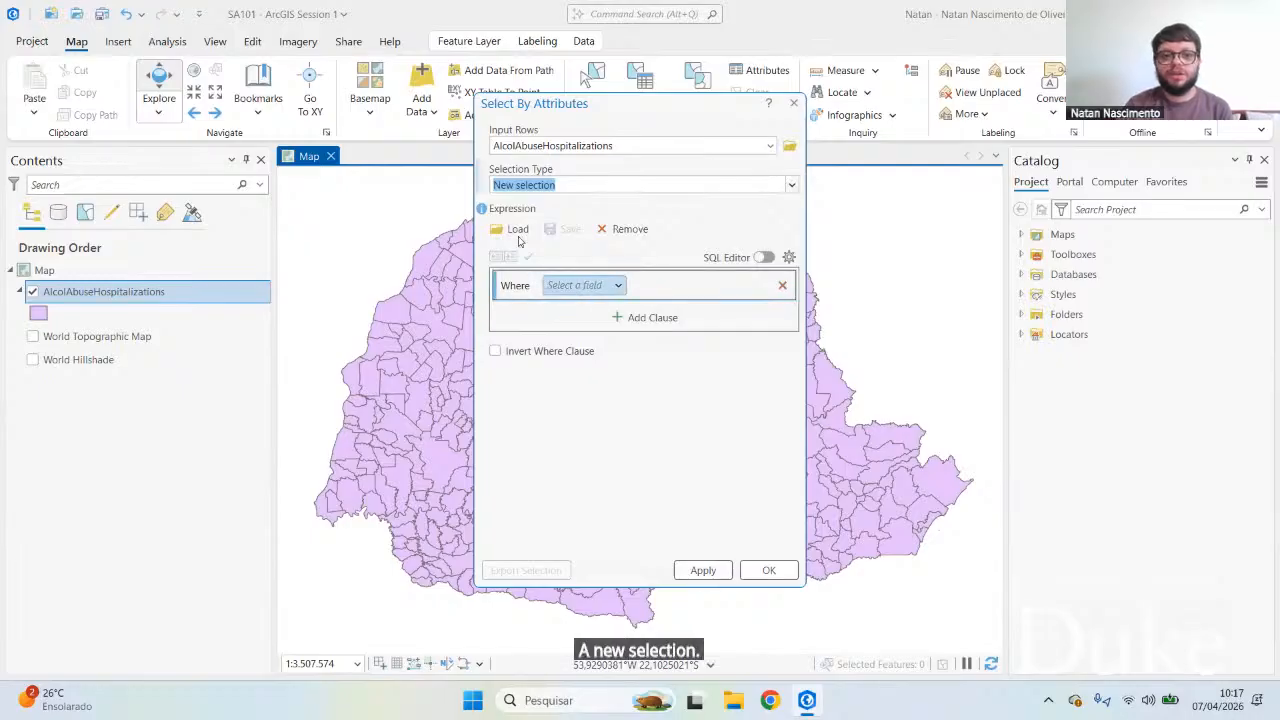
{"action": "left_click", "coordinate": [582, 285]}
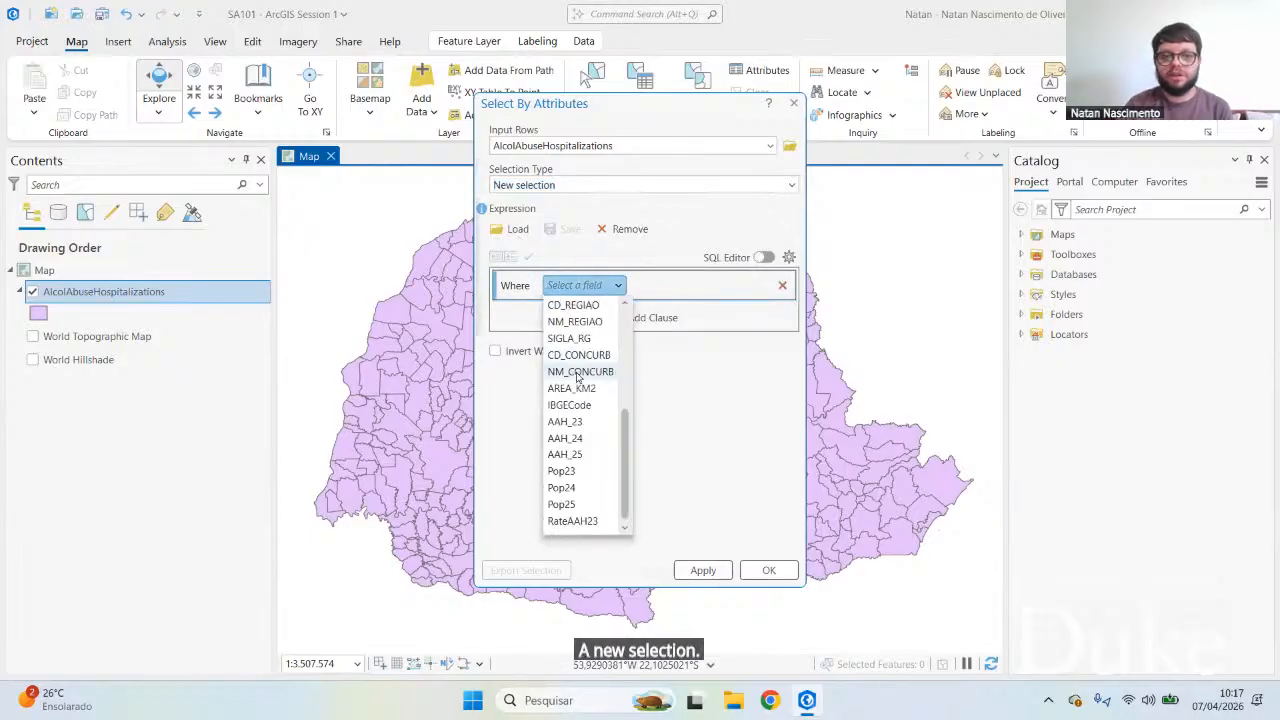
{"action": "left_click", "coordinate": [575, 522]}
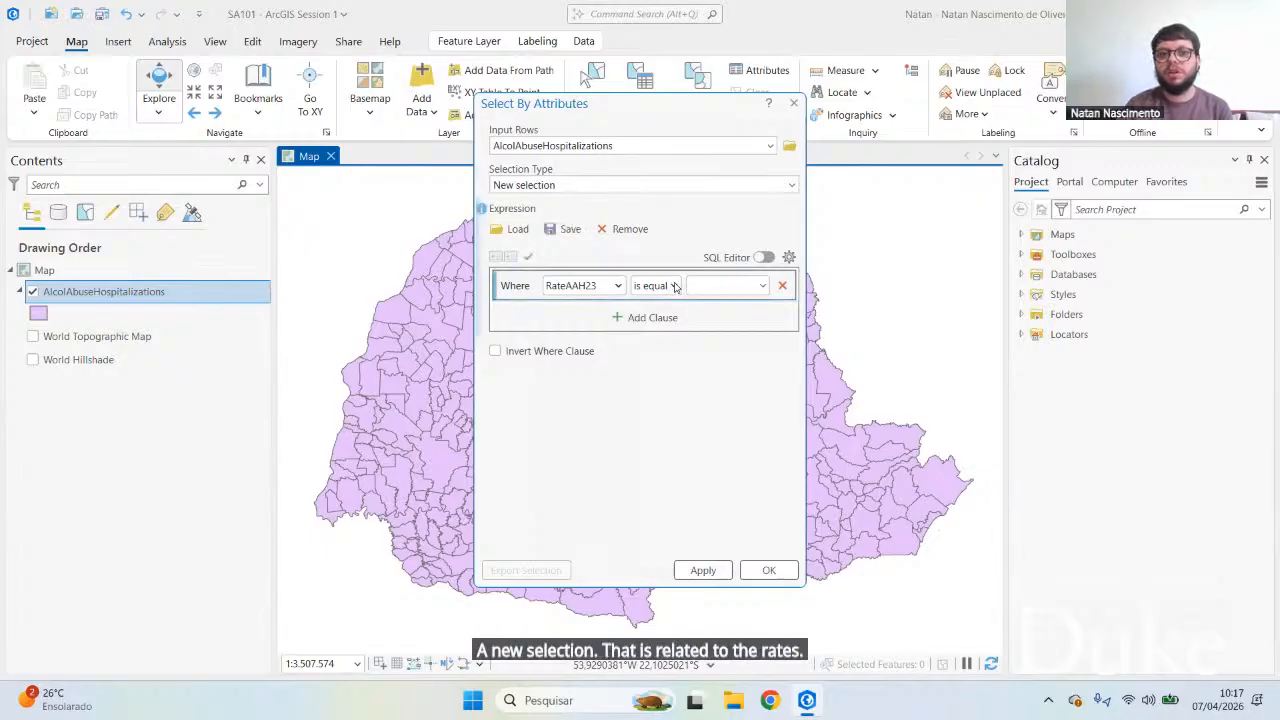
{"action": "left_click", "coordinate": [712, 286]}
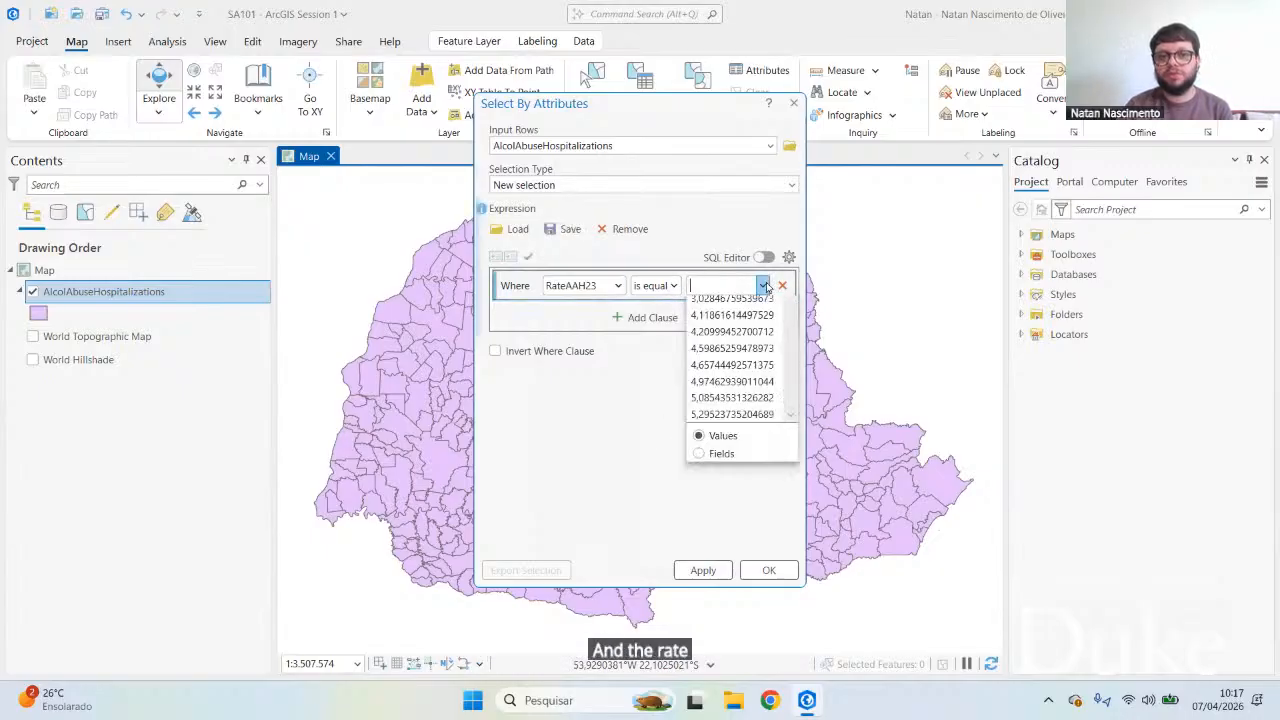
{"action": "left_click", "coordinate": [738, 306]}
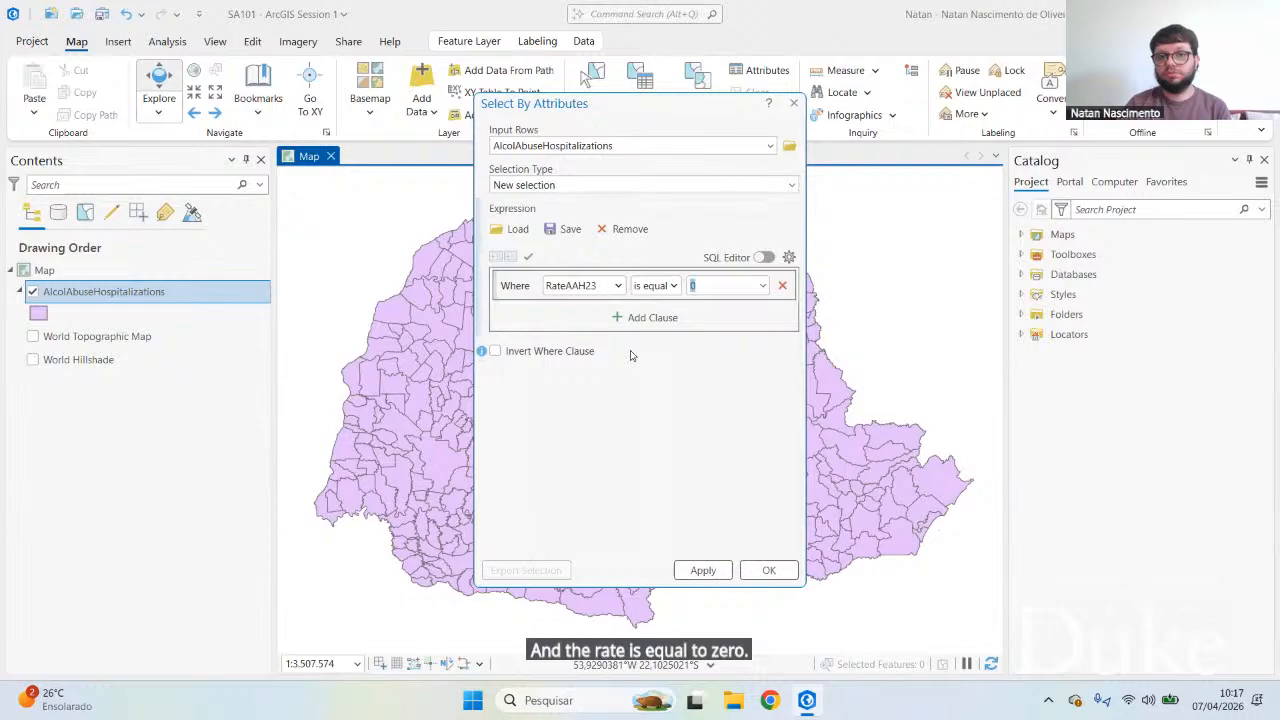
{"action": "left_click", "coordinate": [703, 570]}
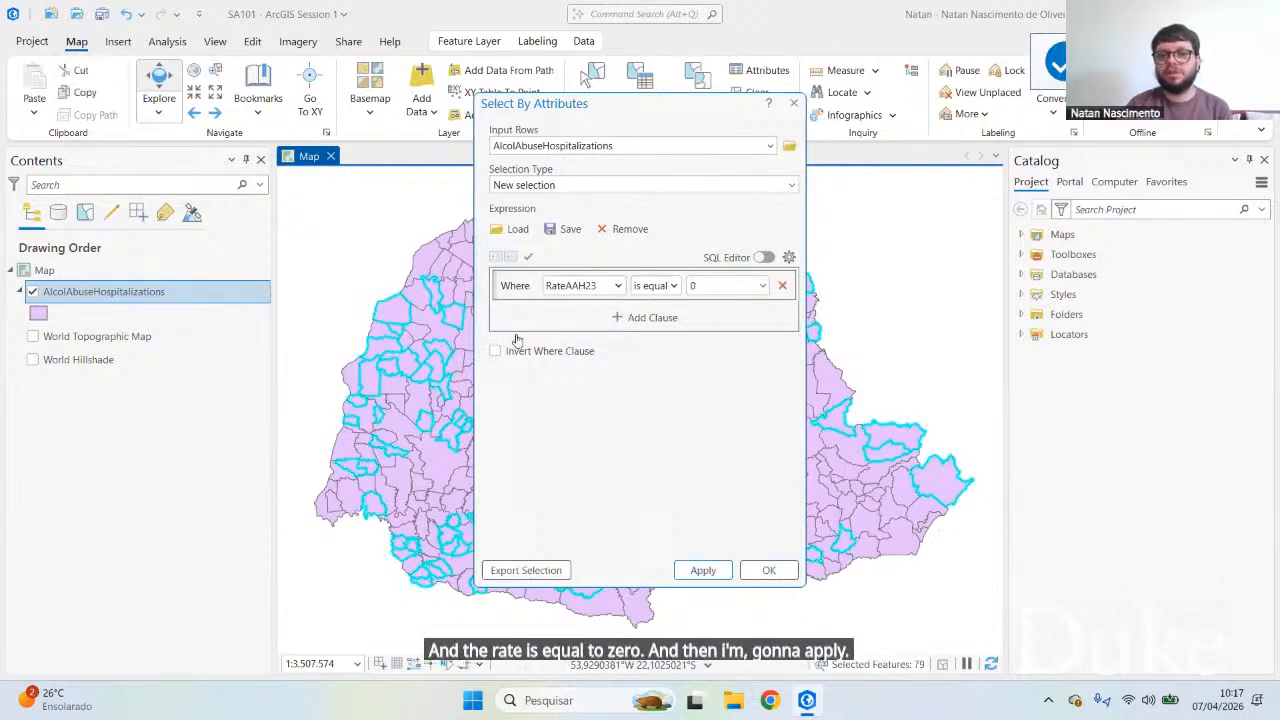
{"action": "left_click_drag", "start_coordinate": [571, 117], "coordinate": [1008, 145]}
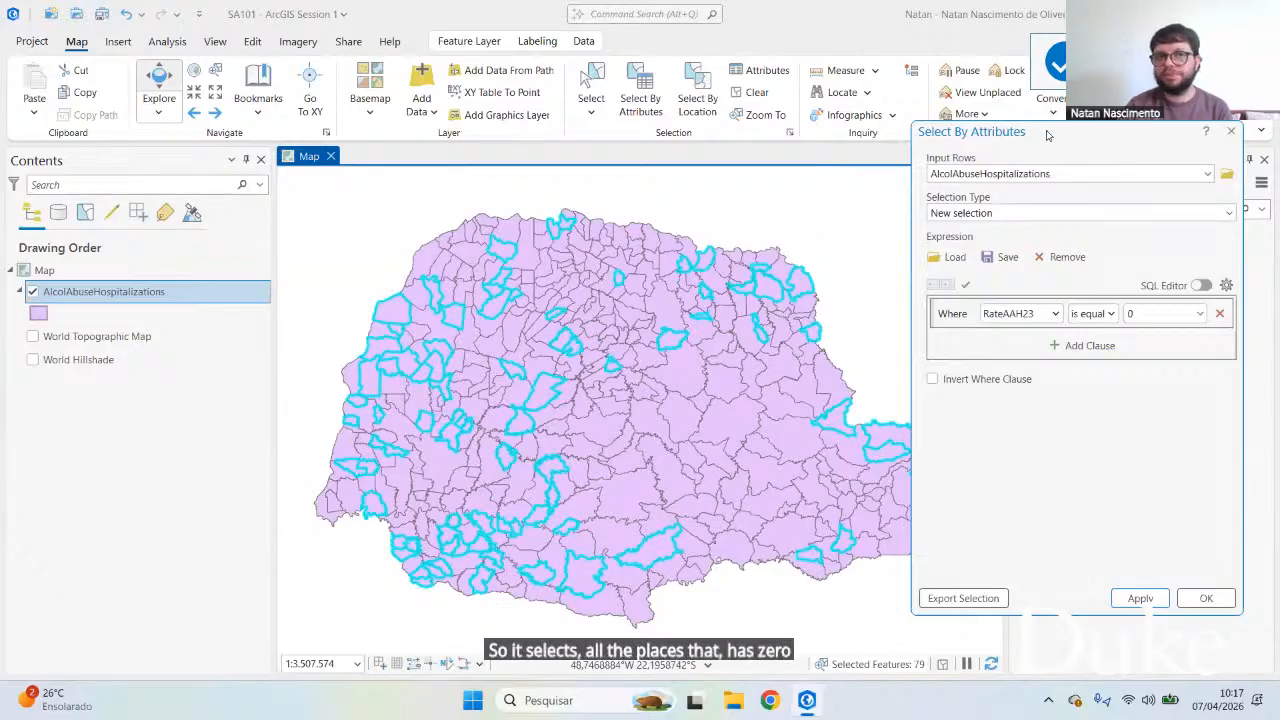
{"action": "left_click_drag", "start_coordinate": [1047, 134], "coordinate": [1041, 134]}
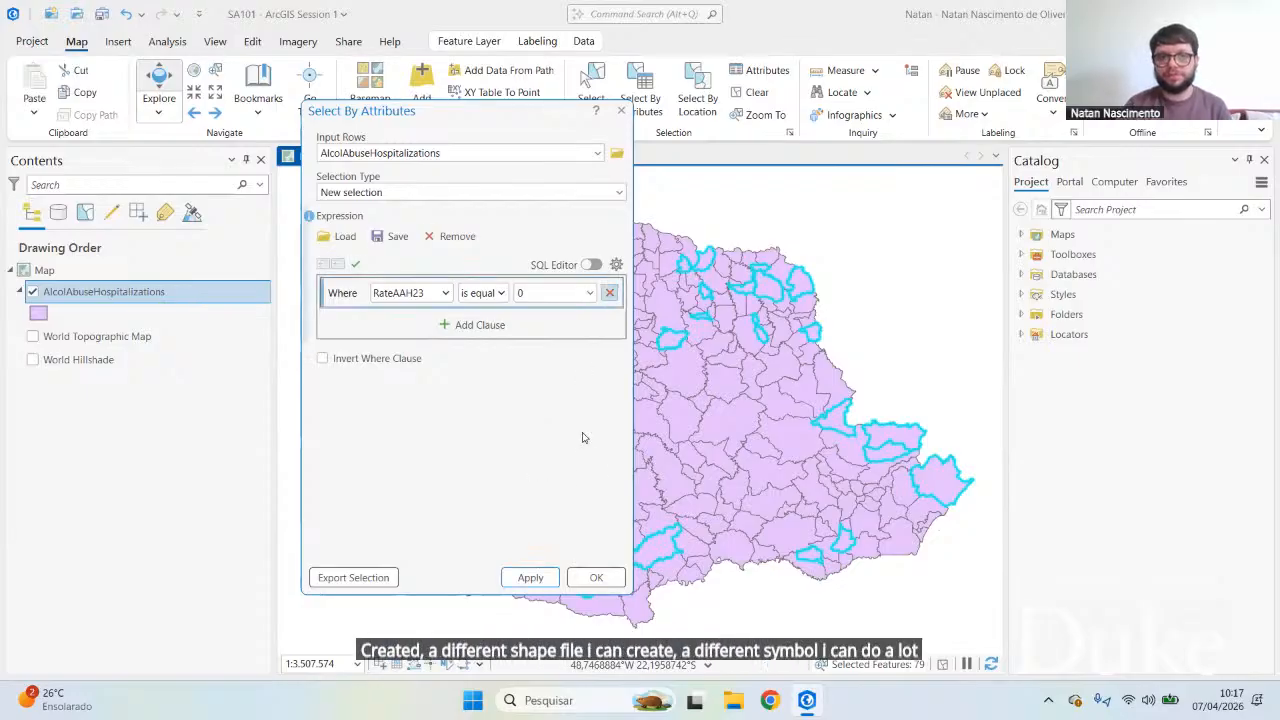
Step: Apply the attribute selection without any clause, close its dialog, and clear the resulting selection
{"action": "left_click", "coordinate": [529, 578]}
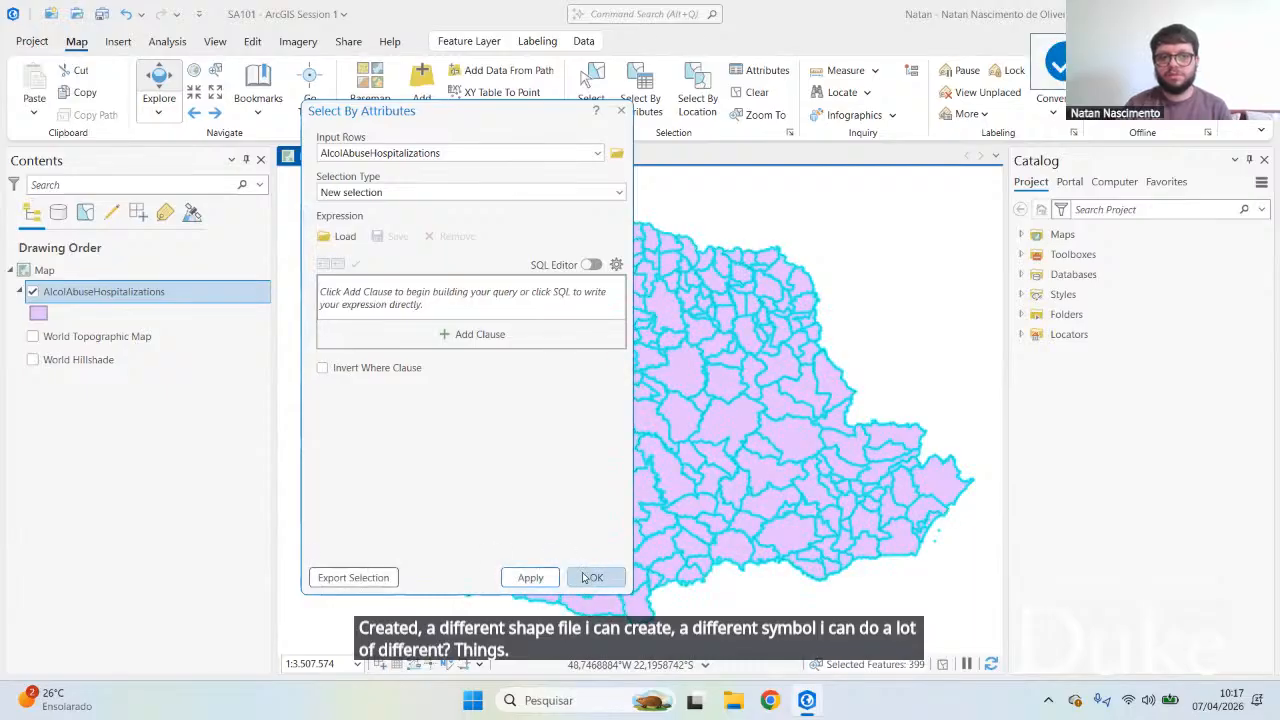
{"action": "left_click", "coordinate": [590, 578]}
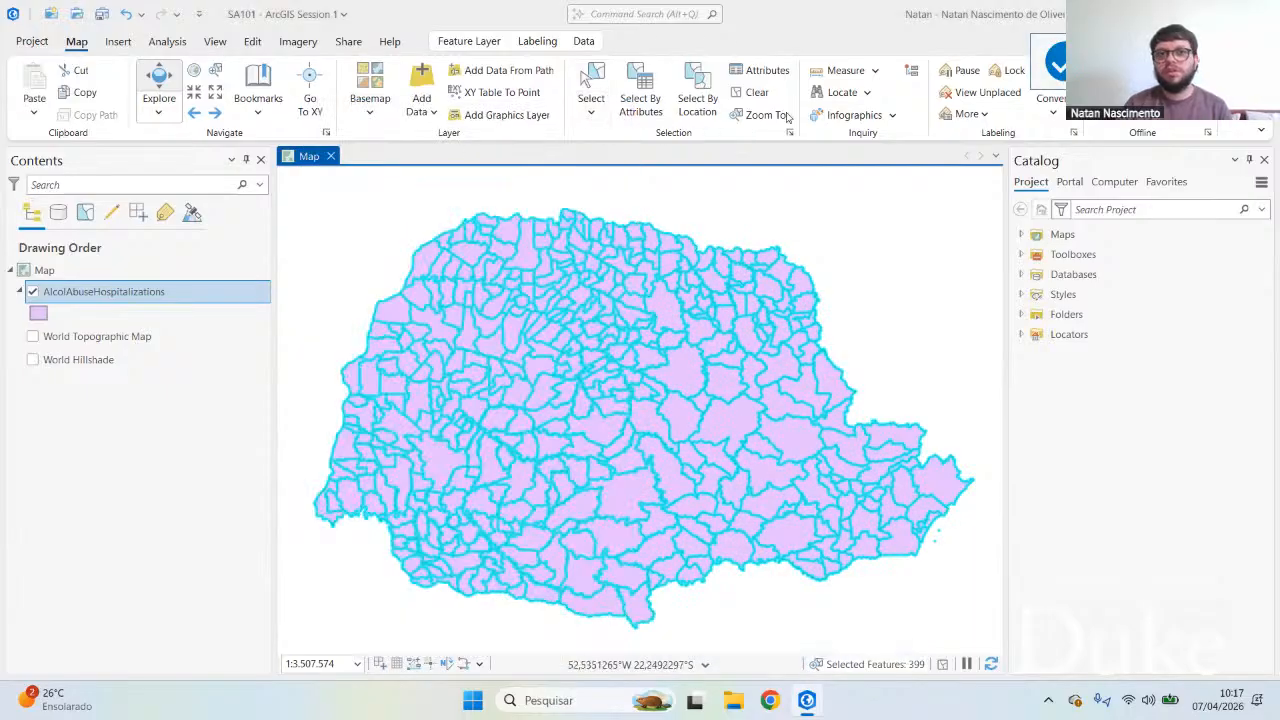
{"action": "left_click", "coordinate": [752, 94]}
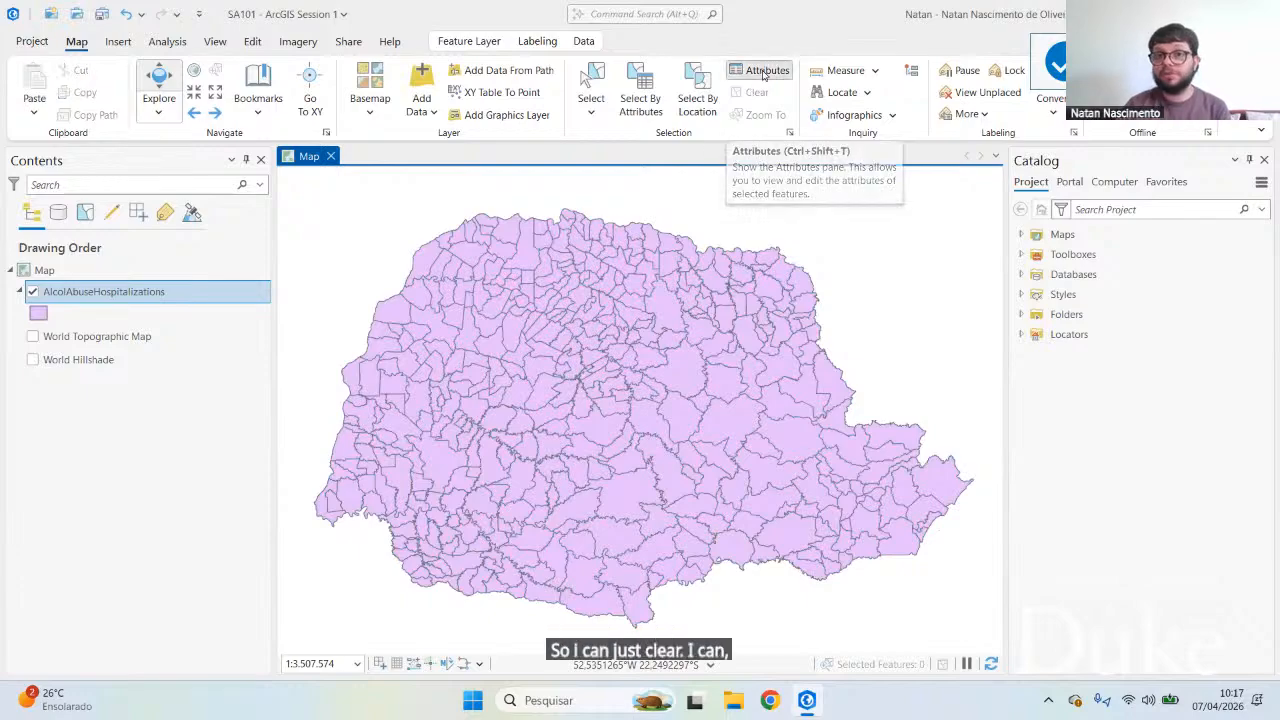
Step: Select a single polygon in the north-central part of the layer and examine its attributes, from the municipality name to the RateAAH23 rate
{"action": "left_click", "coordinate": [763, 72]}
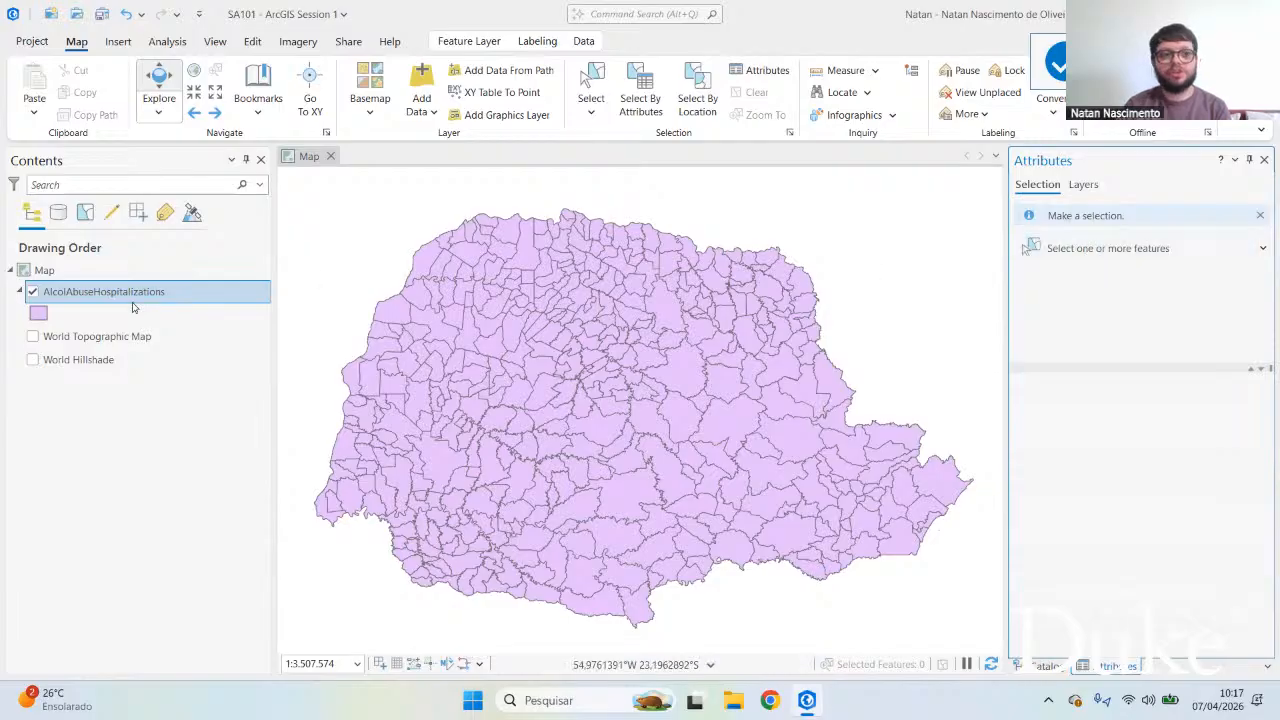
{"action": "left_click", "coordinate": [1105, 258]}
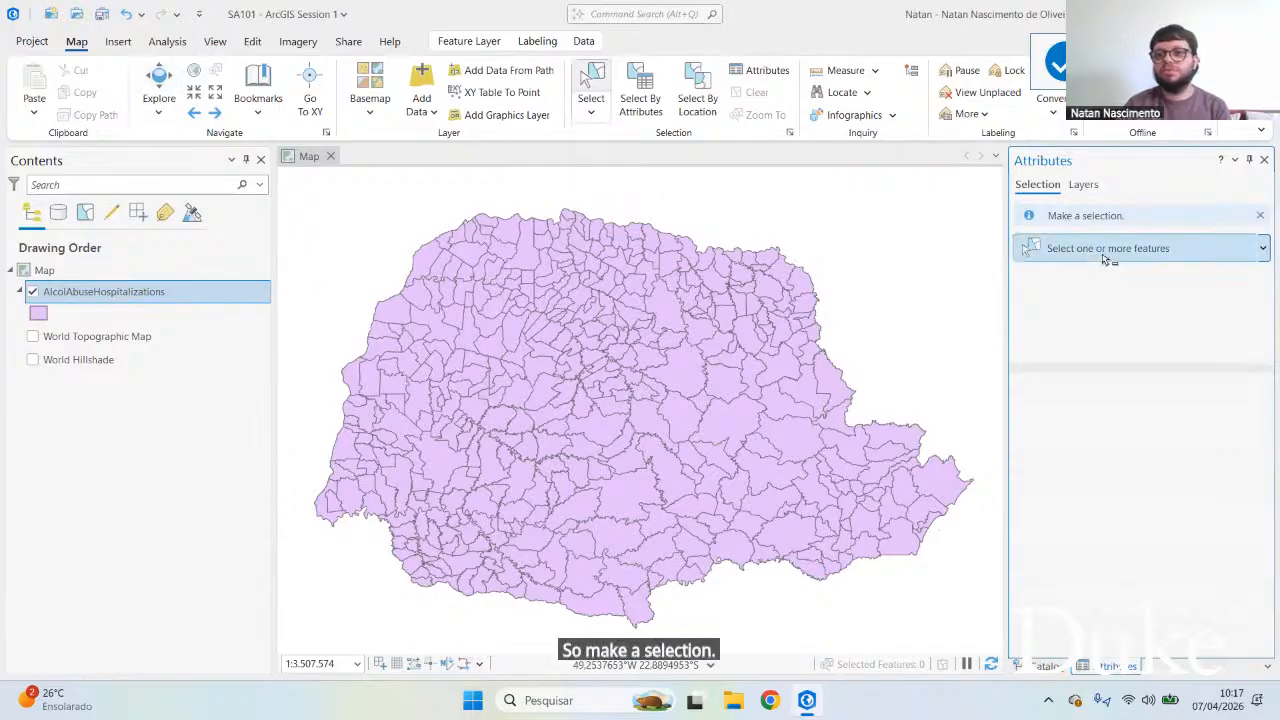
{"action": "left_click", "coordinate": [594, 334]}
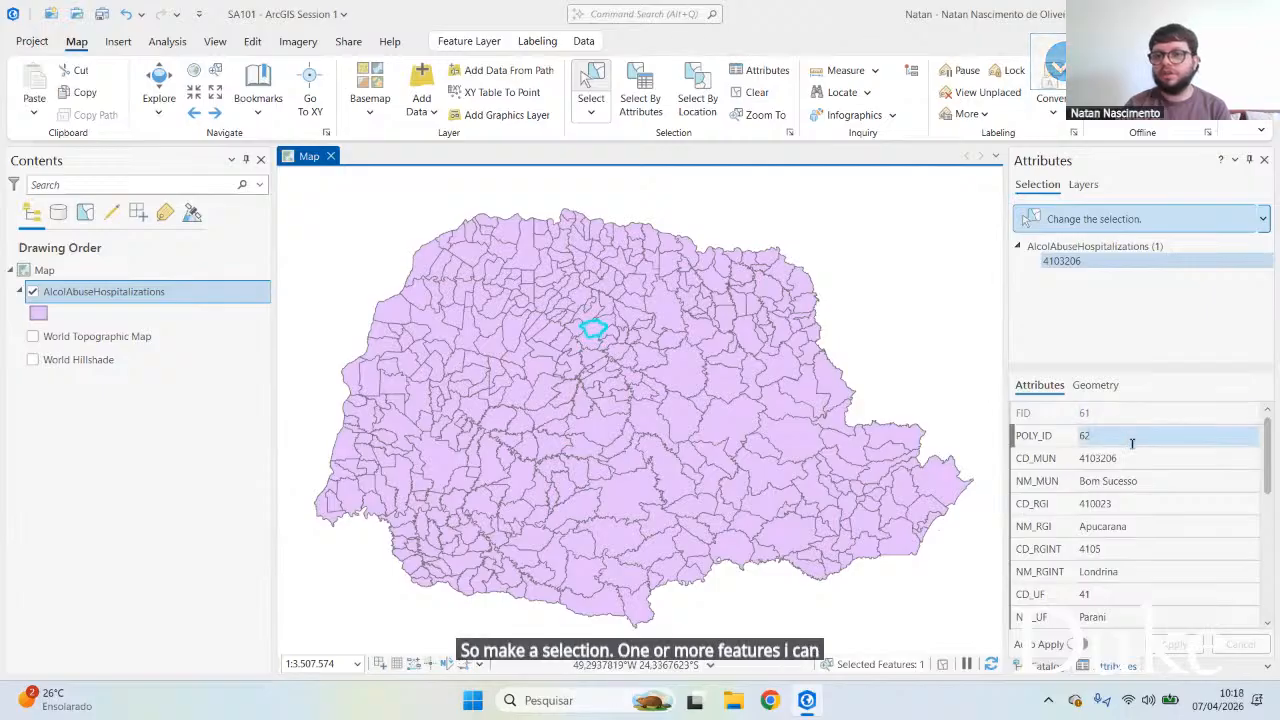
{"action": "scroll", "coordinate": [1132, 443], "scroll_direction": "down", "scroll_amount": 5}
{"action": "scroll", "coordinate": [1134, 452], "scroll_direction": "up", "scroll_amount": 5}
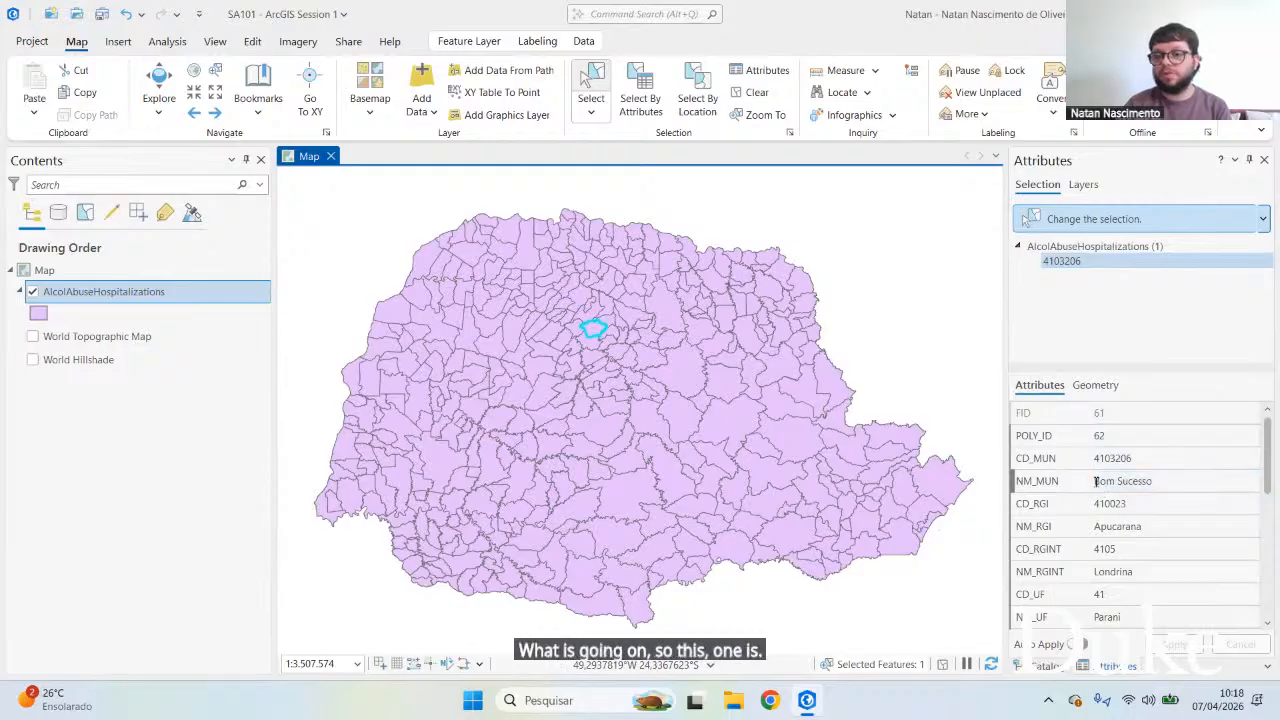
{"action": "left_click_drag", "start_coordinate": [1095, 481], "coordinate": [1155, 484]}
{"action": "scroll", "coordinate": [1140, 510], "scroll_direction": "down", "scroll_amount": 5}
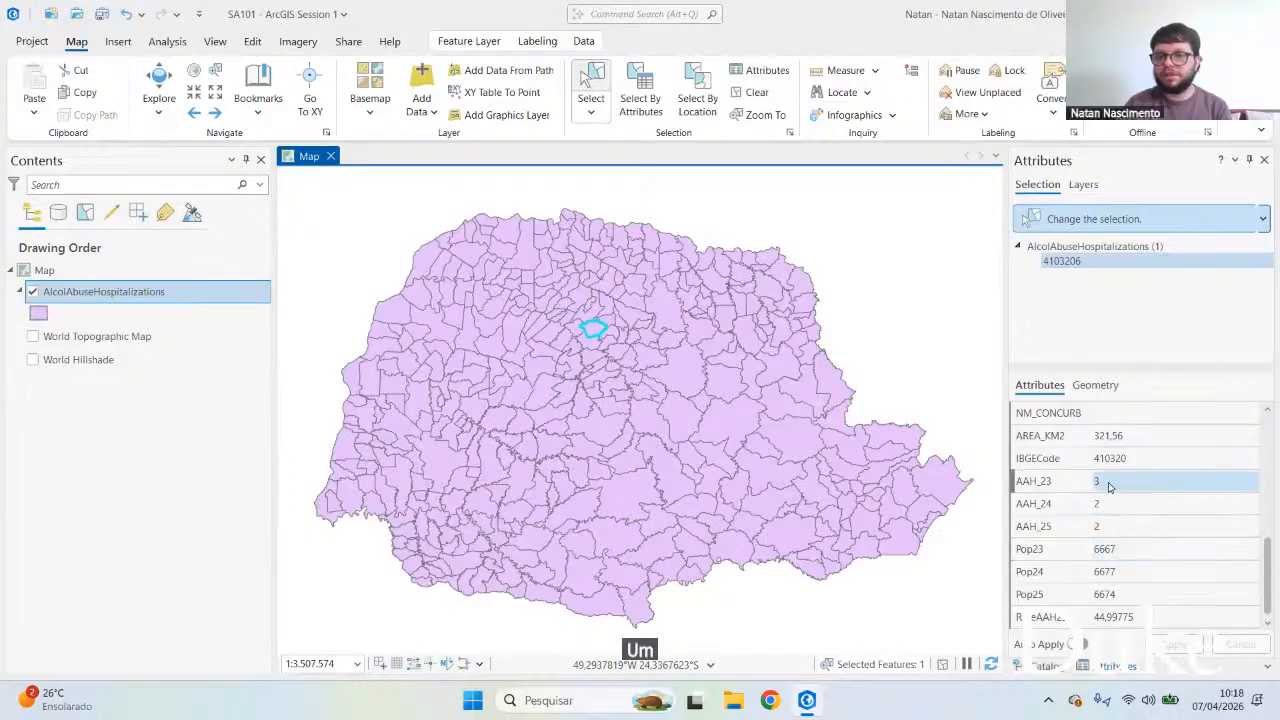
{"action": "left_click", "coordinate": [1096, 616]}
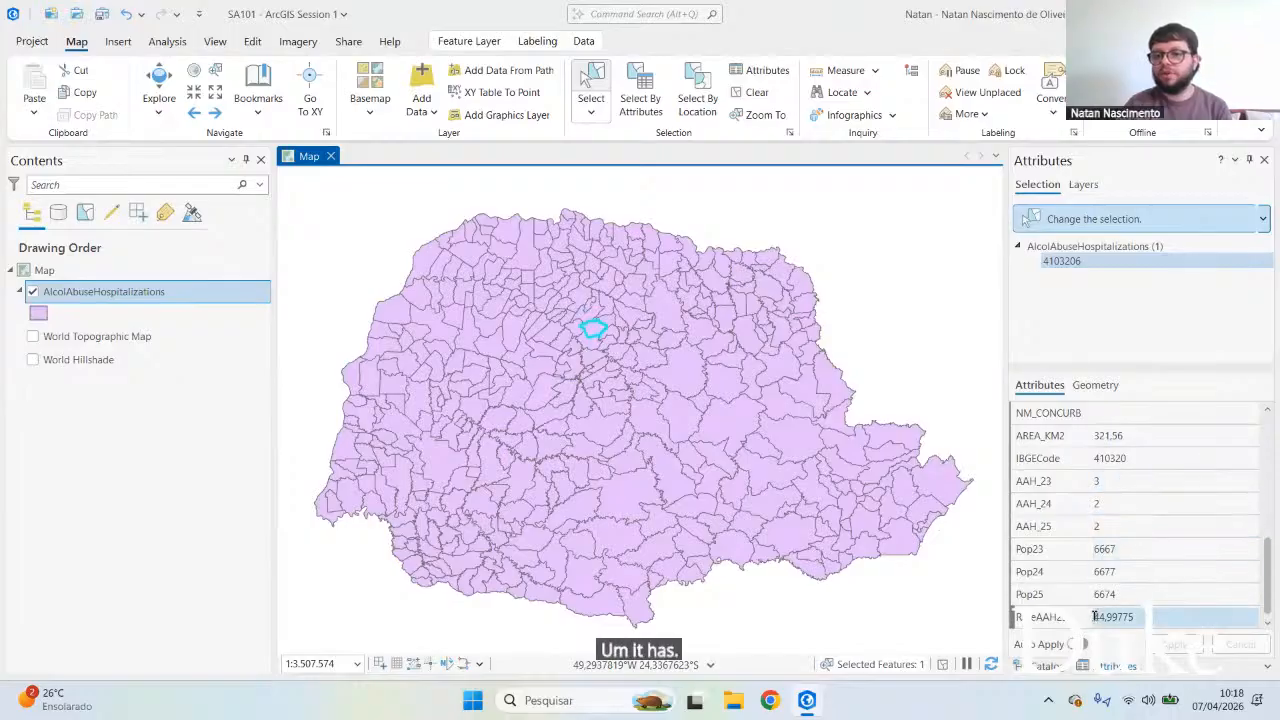
{"action": "left_click", "coordinate": [1100, 617]}
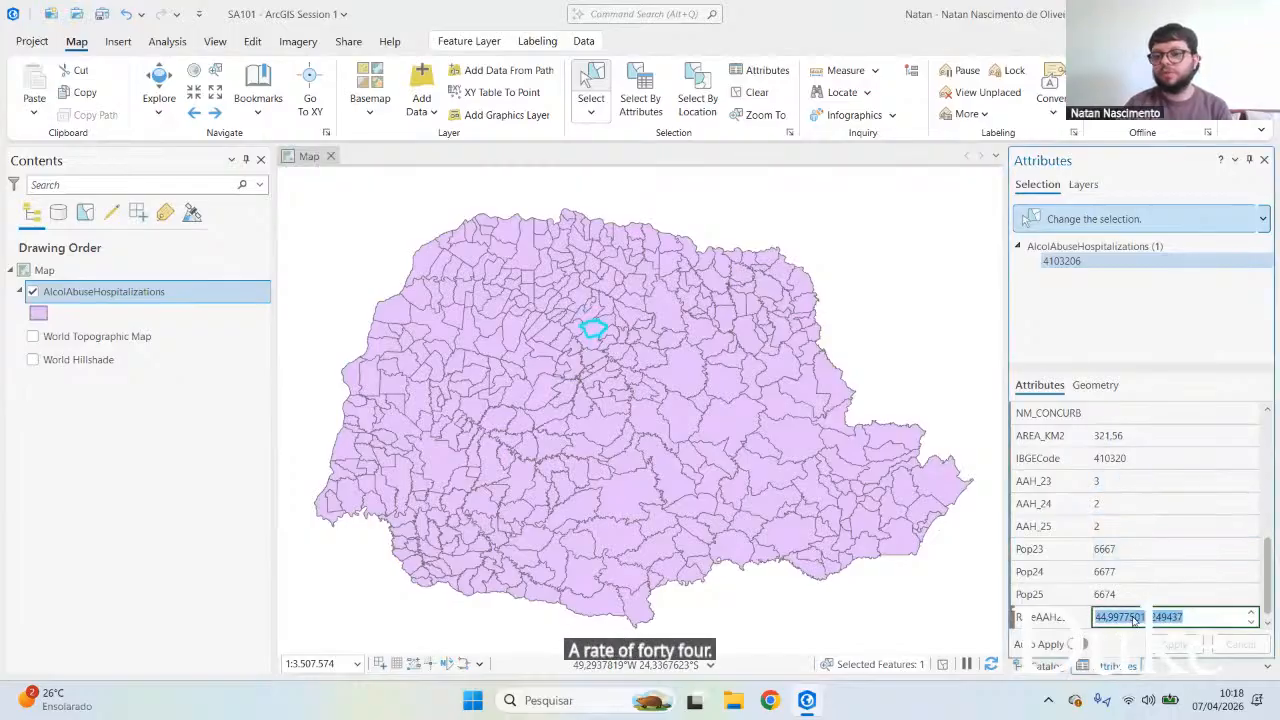
{"action": "left_click", "coordinate": [117, 469]}
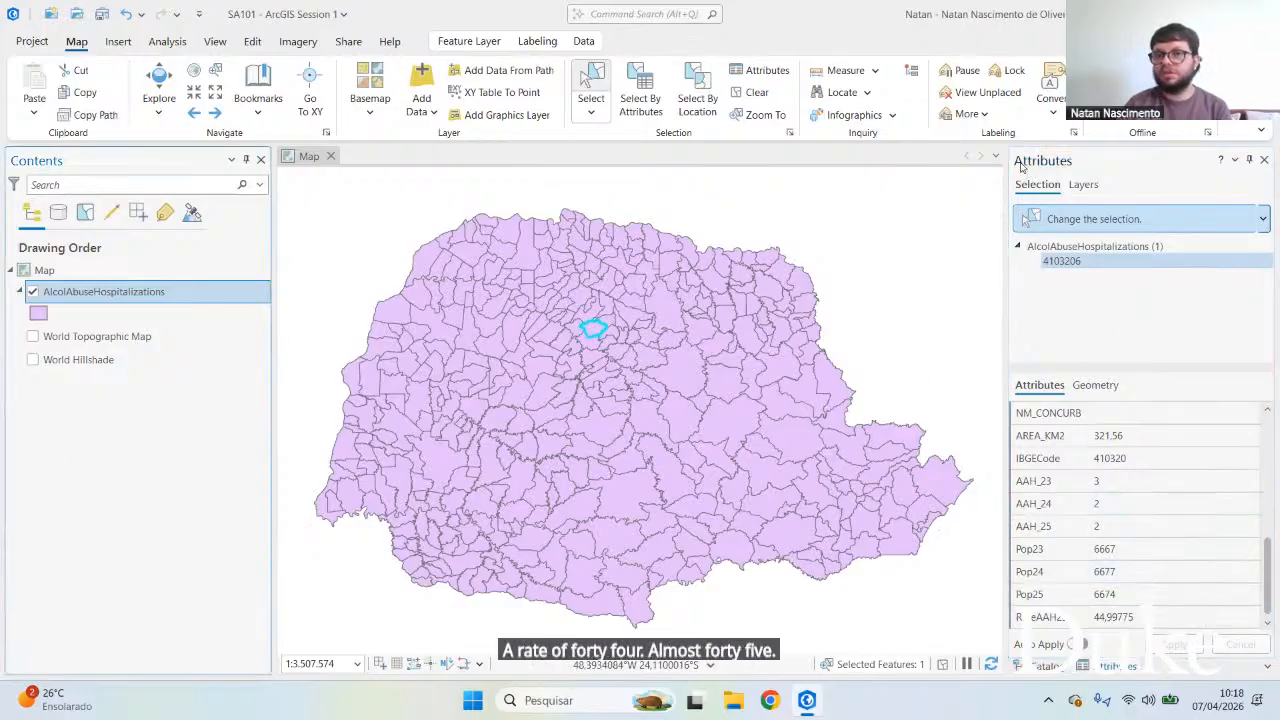
Step: Close the Attributes pane and clear the polygon selection, returning to the Explore tool
{"action": "right_click", "coordinate": [1117, 668]}
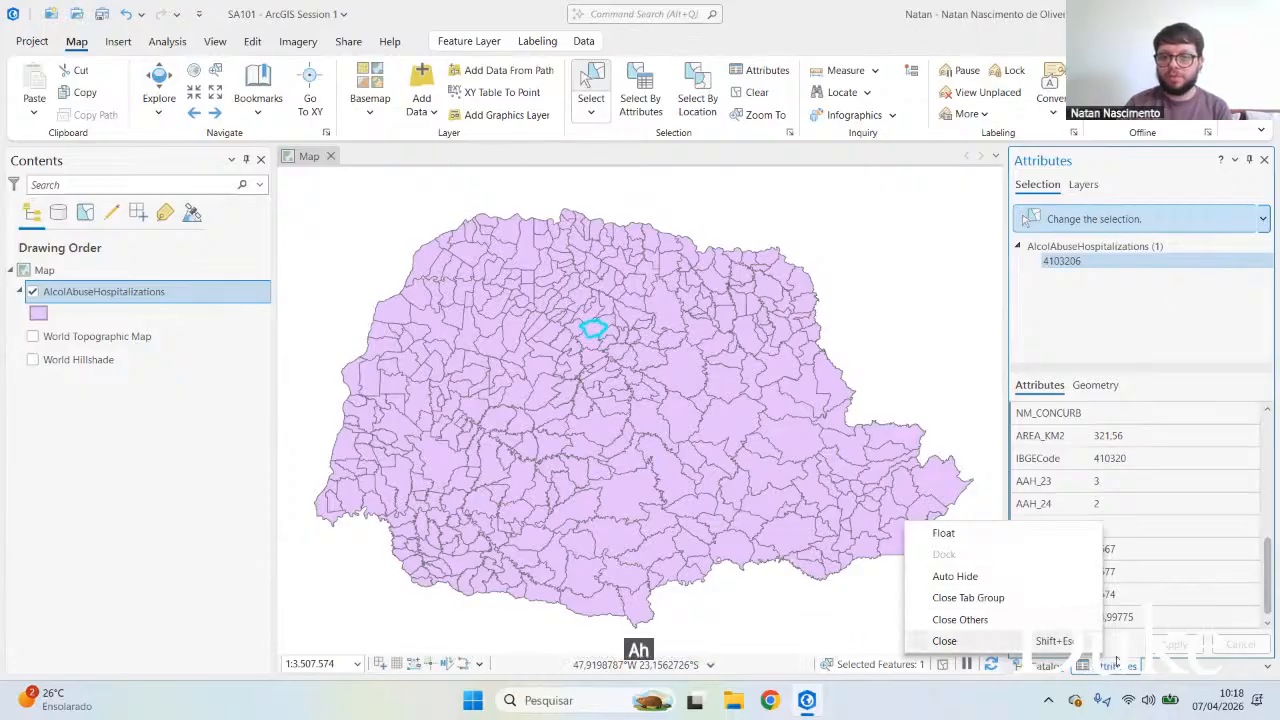
{"action": "left_click", "coordinate": [972, 642]}
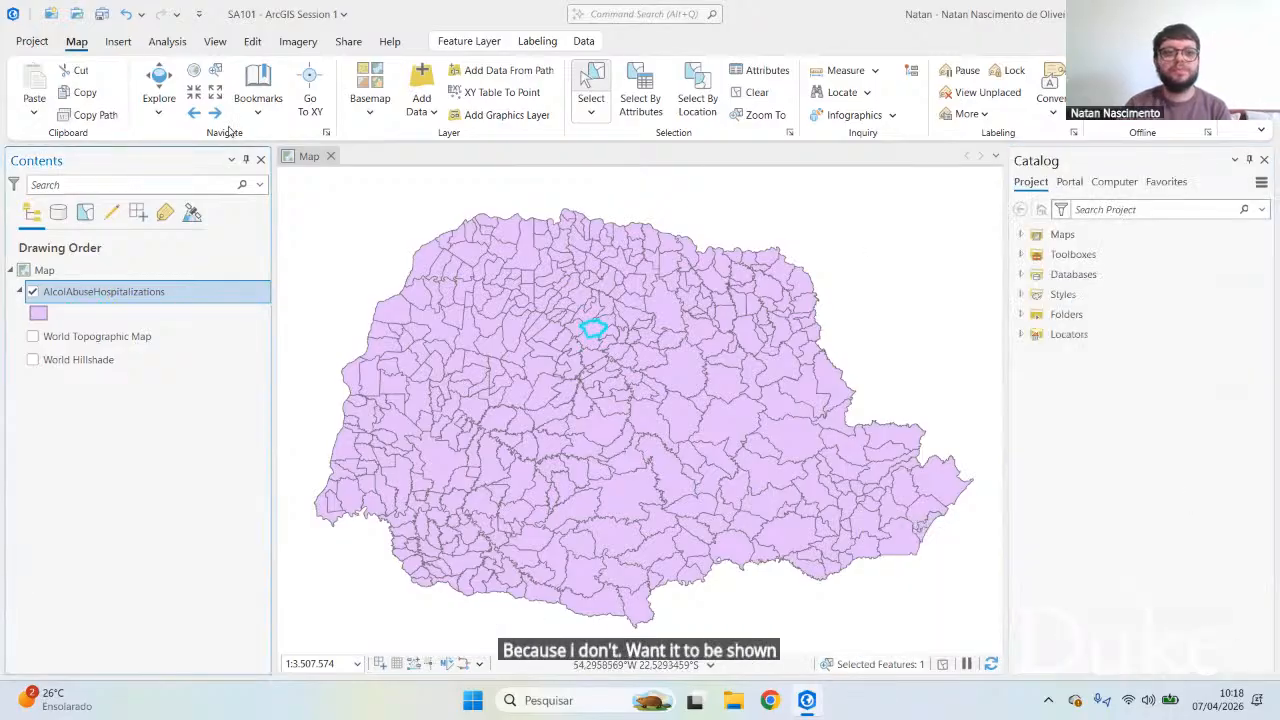
{"action": "left_click", "coordinate": [755, 93]}
{"action": "left_click", "coordinate": [159, 90]}
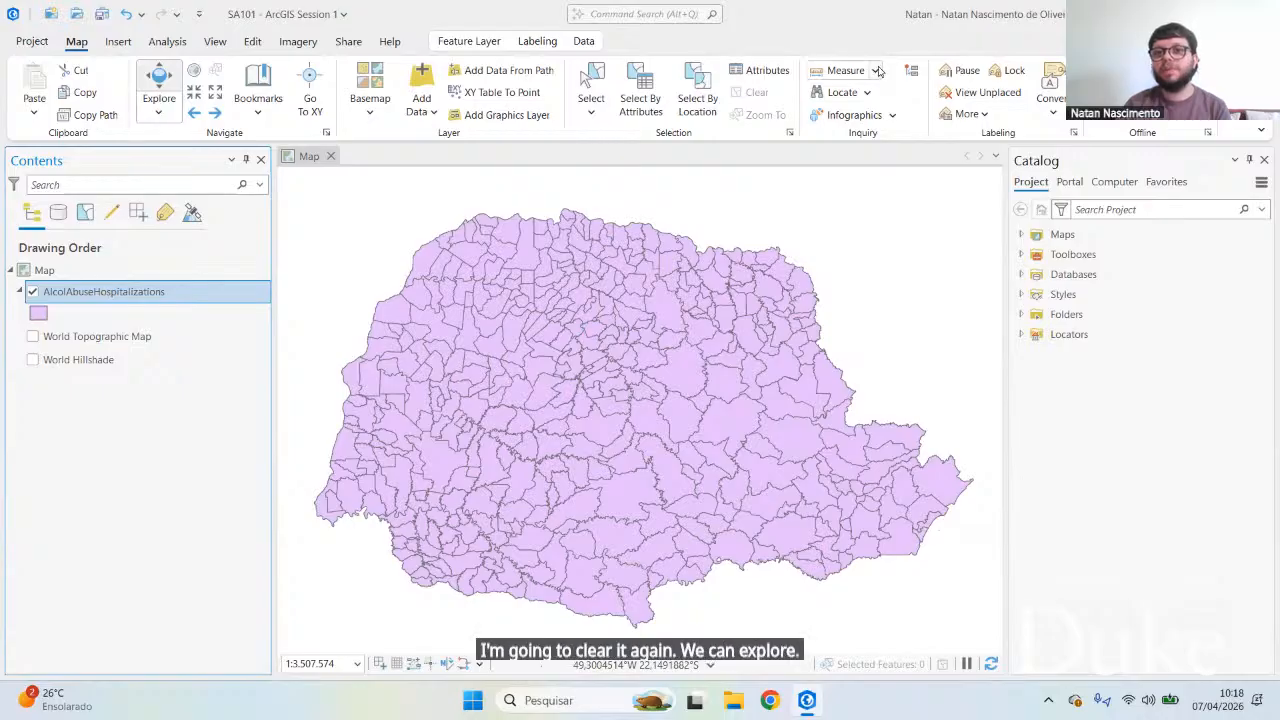
Step: Examine the available options for measuring, locating and infographics
{"action": "left_click", "coordinate": [875, 72]}
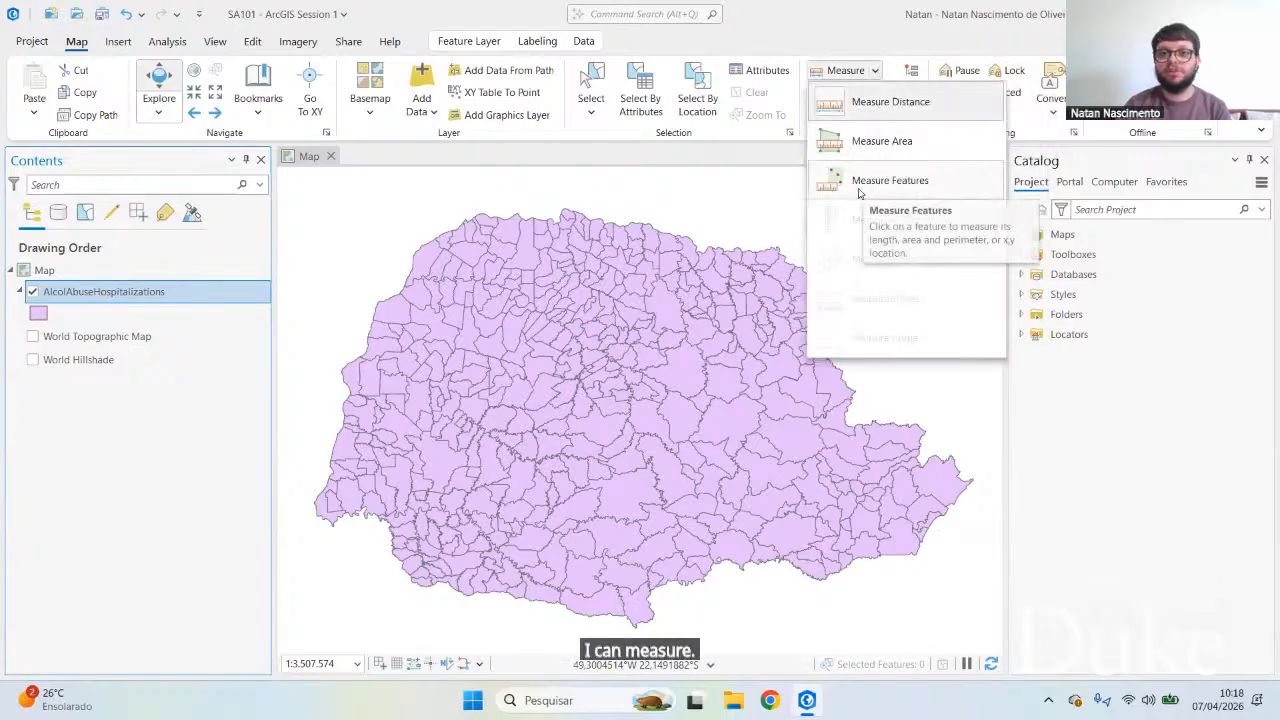
{"action": "left_click", "coordinate": [874, 72]}
{"action": "left_click", "coordinate": [867, 93]}
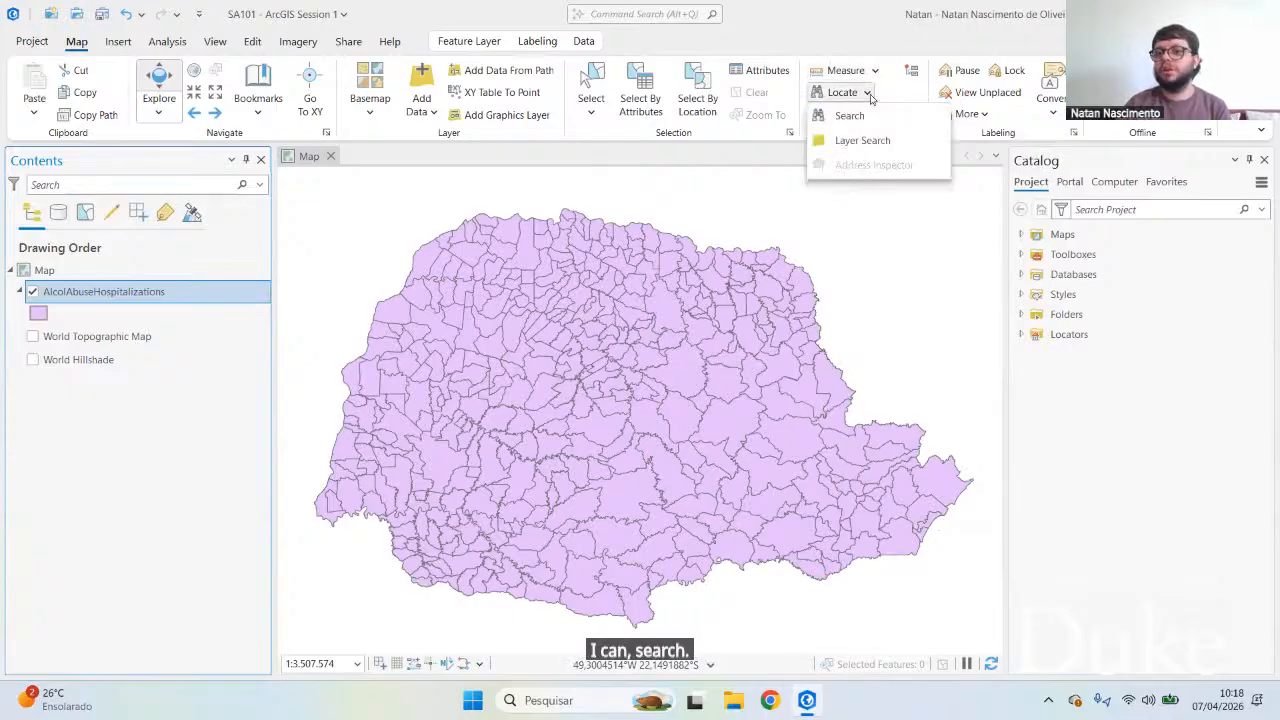
{"action": "left_click", "coordinate": [868, 93]}
{"action": "left_click", "coordinate": [893, 116]}
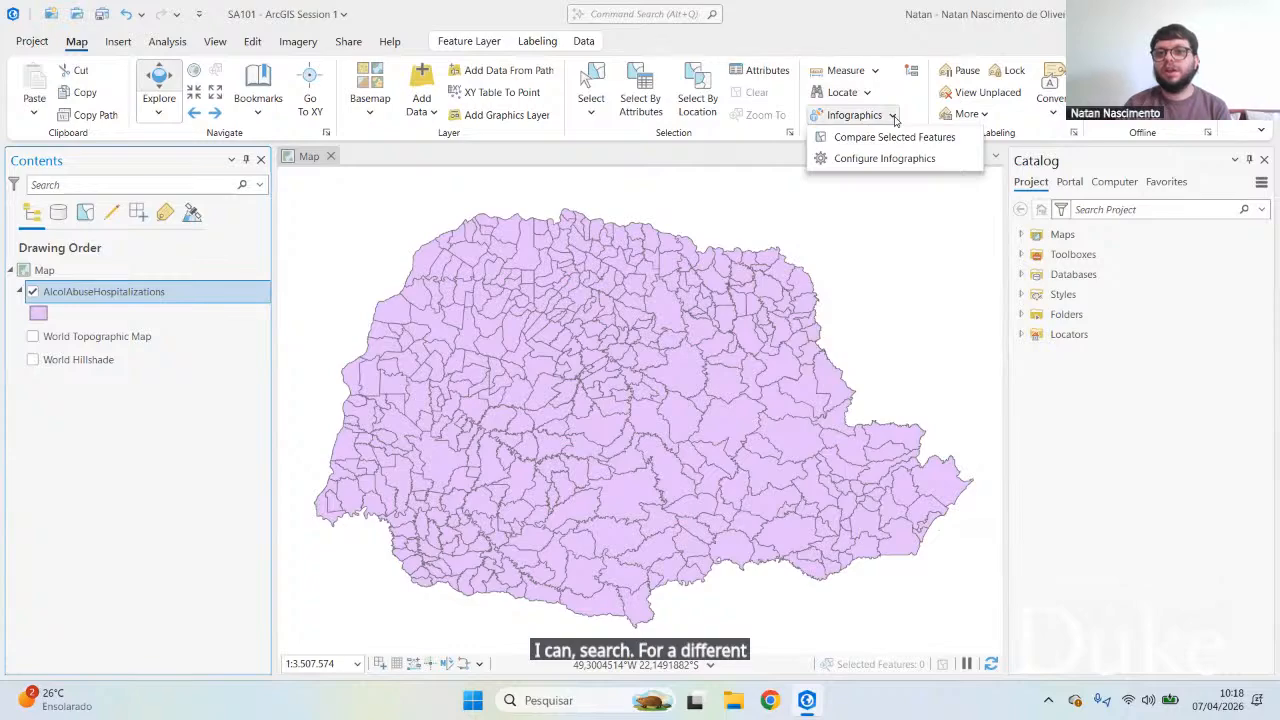
Step: Try to compare selected features through infographics, and inspect the pop-up attributes of the Maringá and Londrina polygons
{"action": "left_click", "coordinate": [895, 140]}
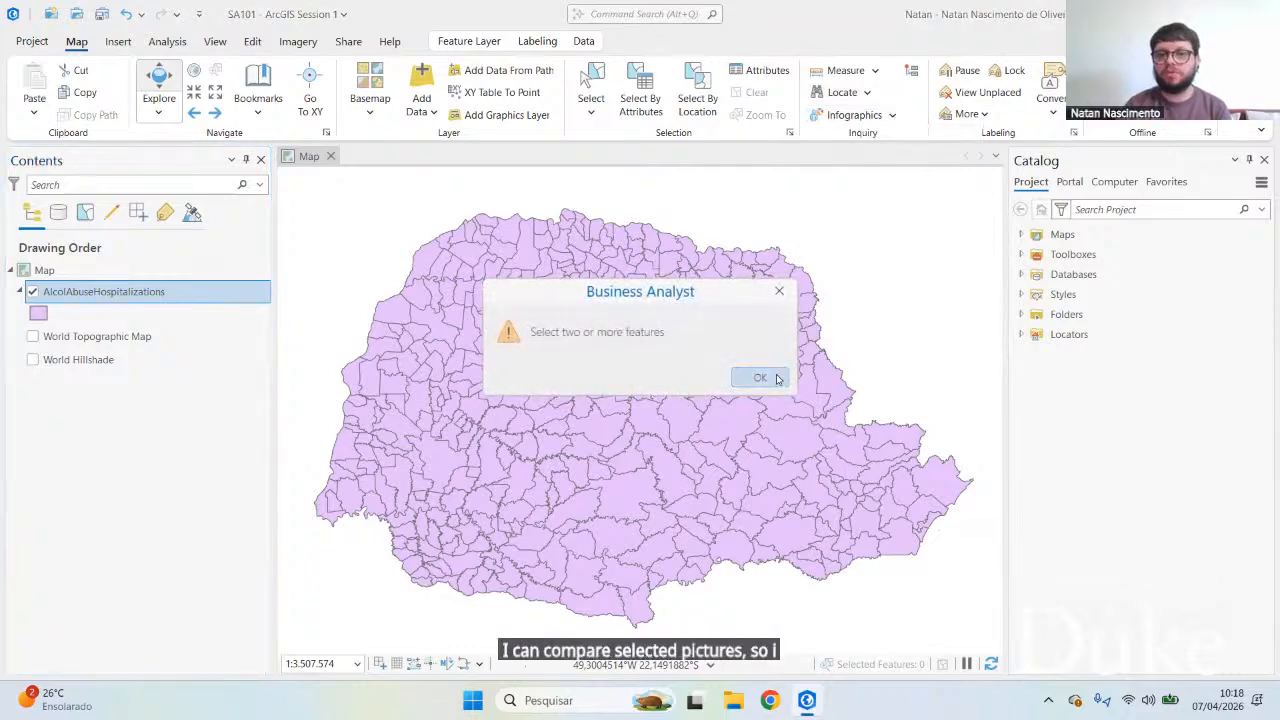
{"action": "left_click", "coordinate": [775, 378]}
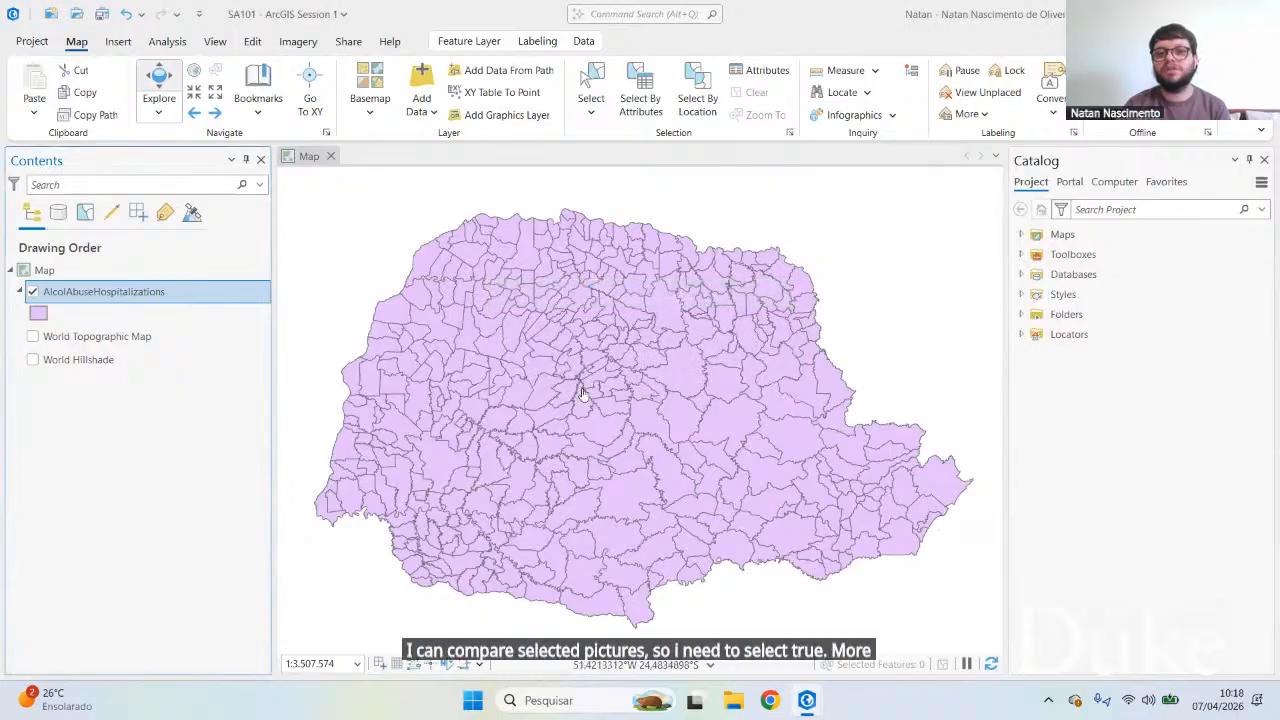
{"action": "left_click", "coordinate": [577, 305]}
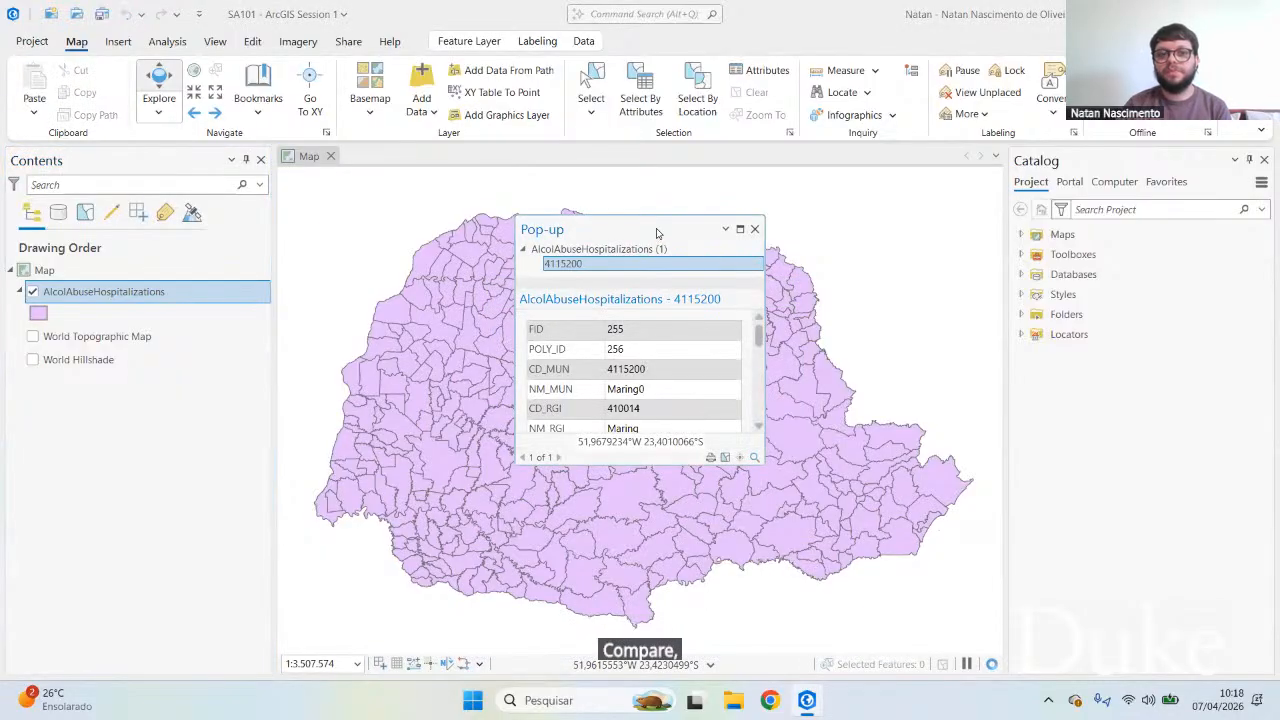
{"action": "left_click_drag", "start_coordinate": [650, 233], "coordinate": [454, 242]}
{"action": "left_click", "coordinate": [662, 300]}
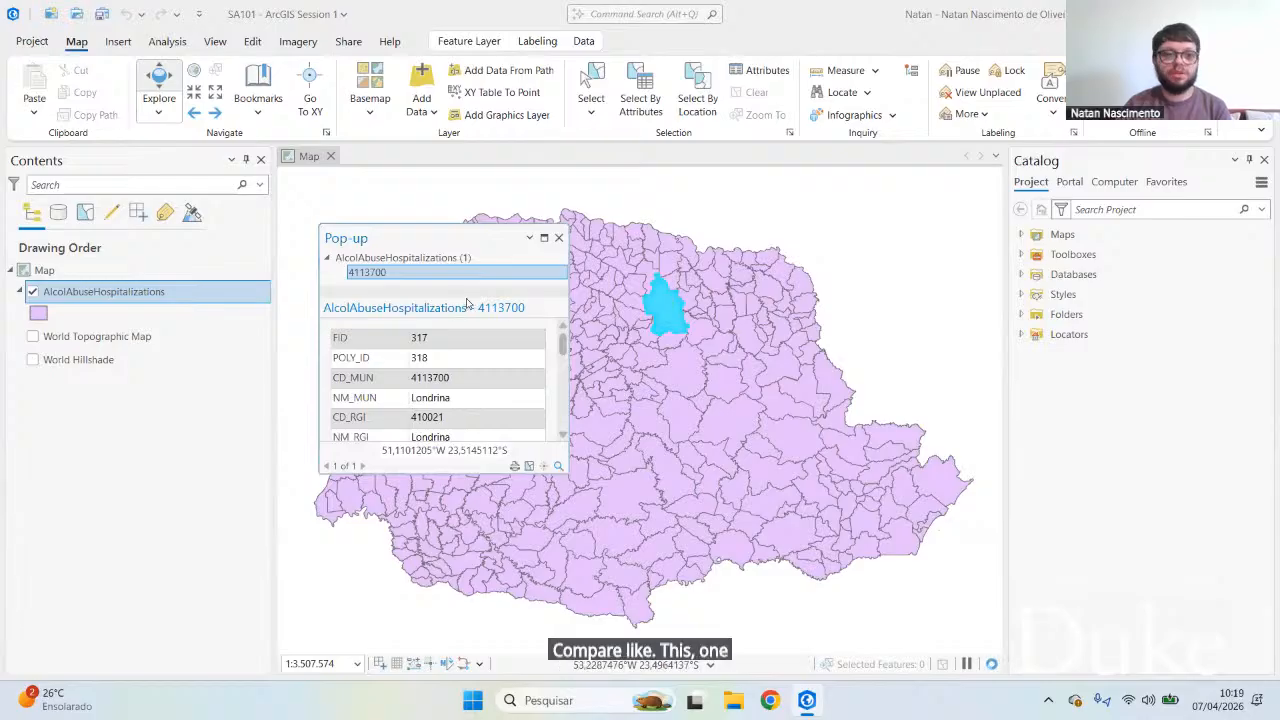
{"action": "left_click", "coordinate": [559, 239]}
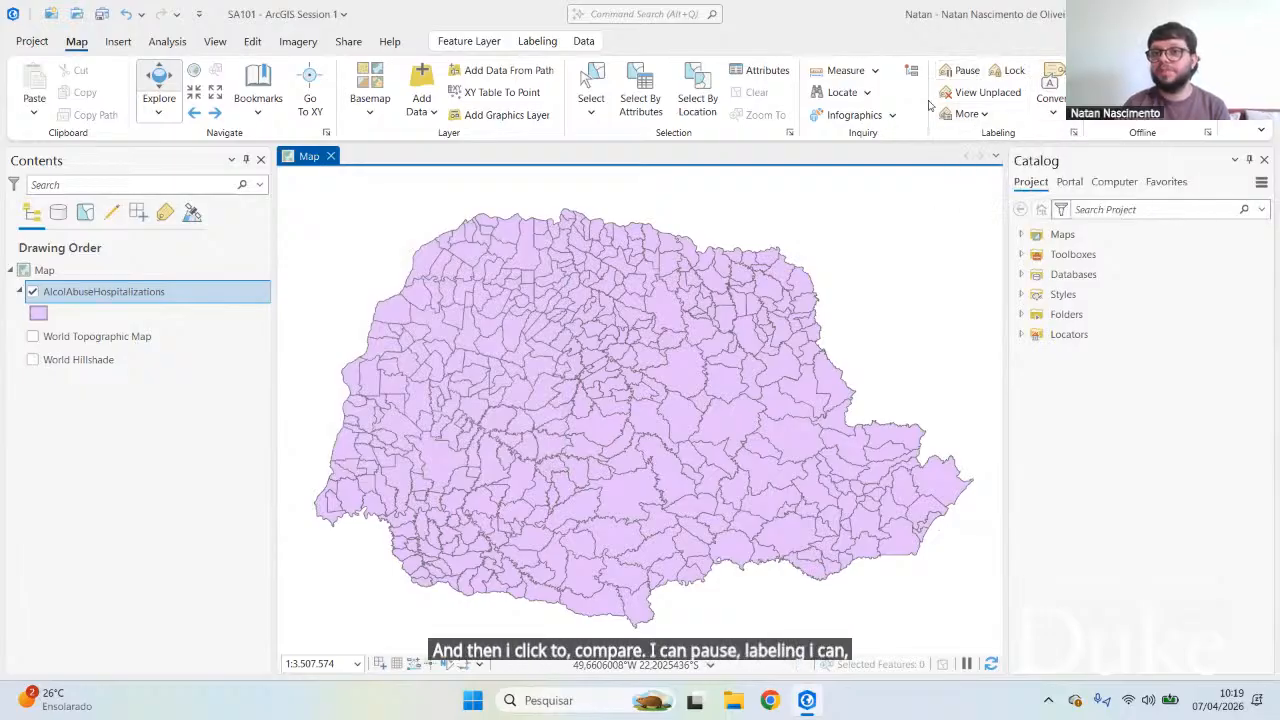
{"action": "left_click", "coordinate": [1127, 104]}
{"action": "left_click", "coordinate": [1130, 112]}
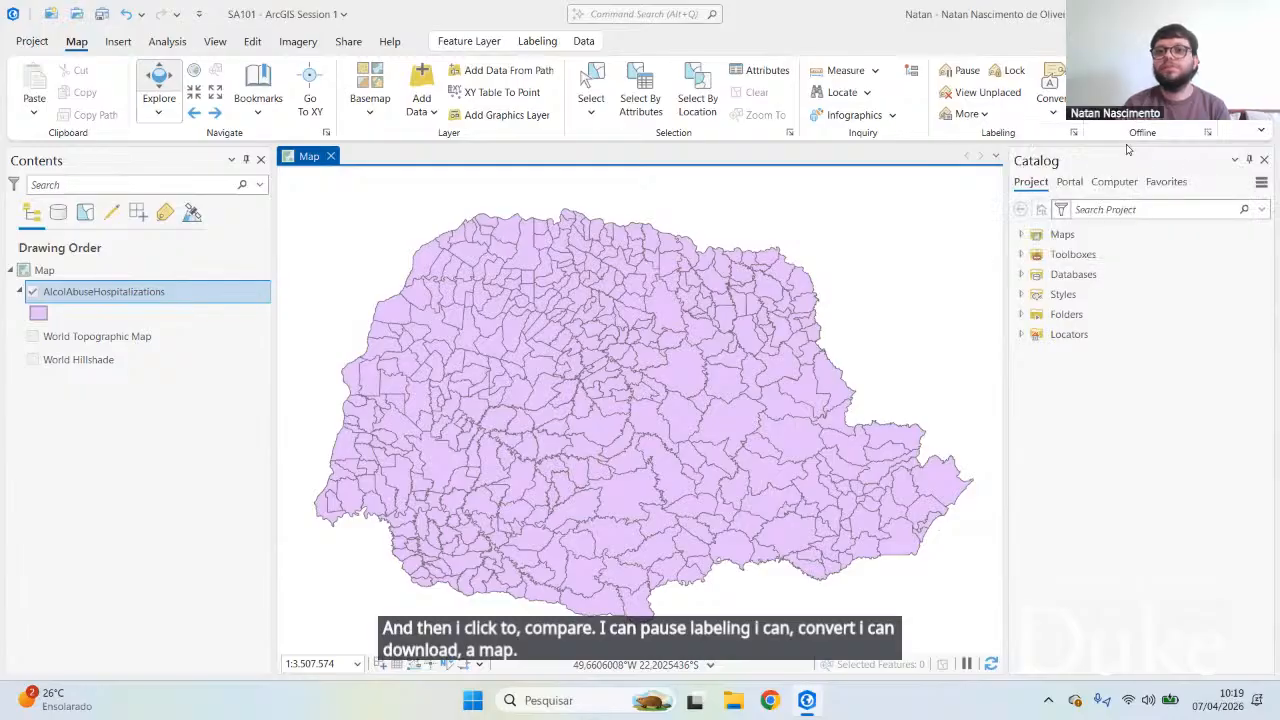
Step: Insert a new blank map into the project, compare it with the original map, and close the new map's view
{"action": "left_click", "coordinate": [122, 43]}
{"action": "left_click", "coordinate": [40, 105]}
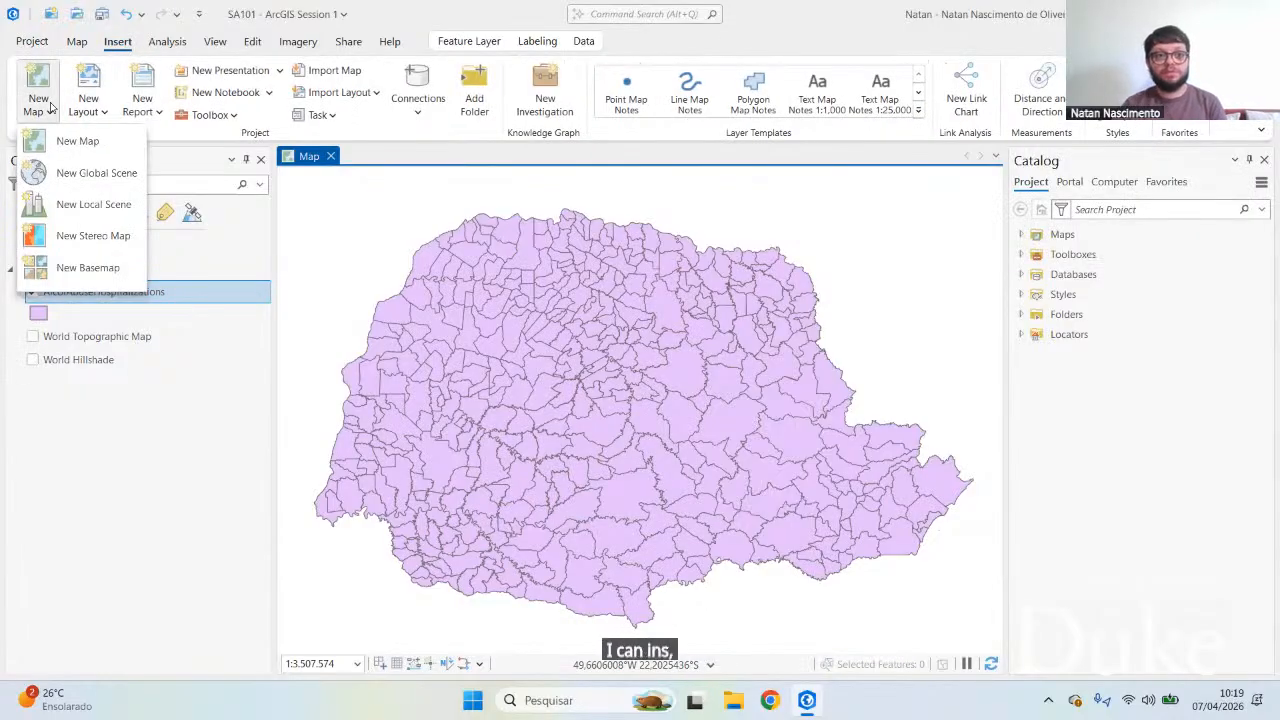
{"action": "left_click", "coordinate": [80, 141]}
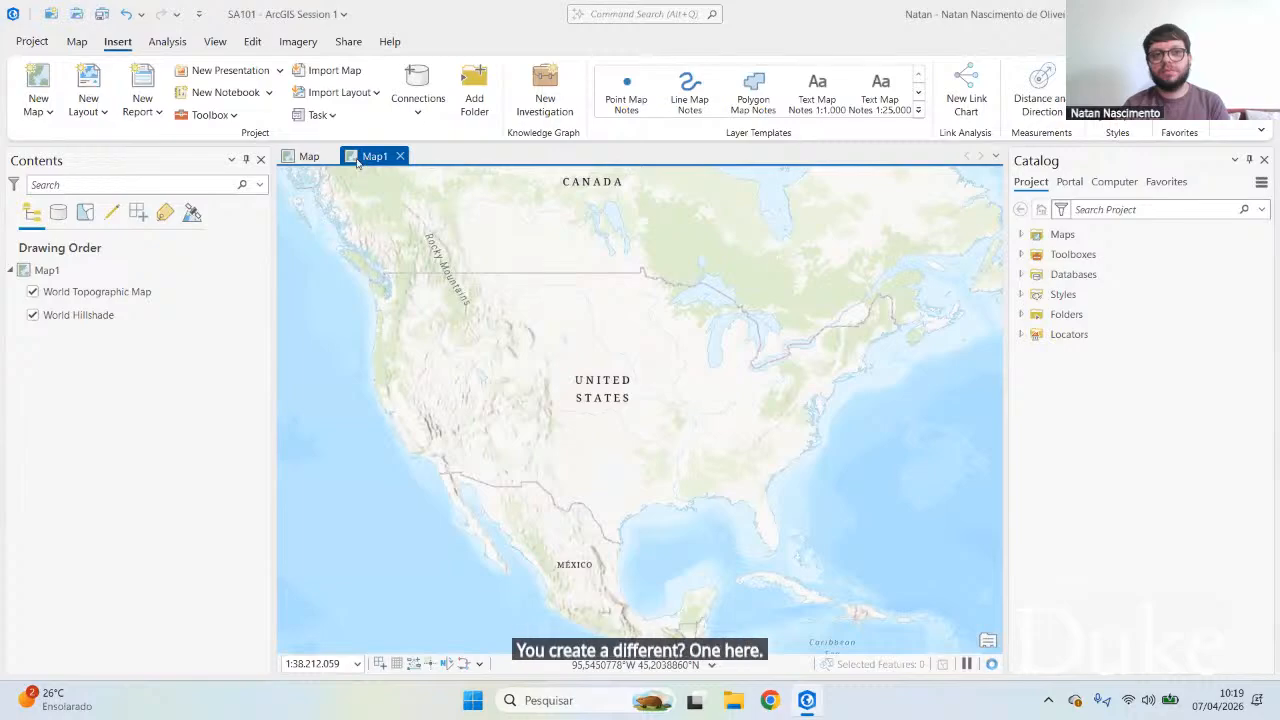
{"action": "left_click", "coordinate": [309, 156]}
{"action": "left_click", "coordinate": [374, 156]}
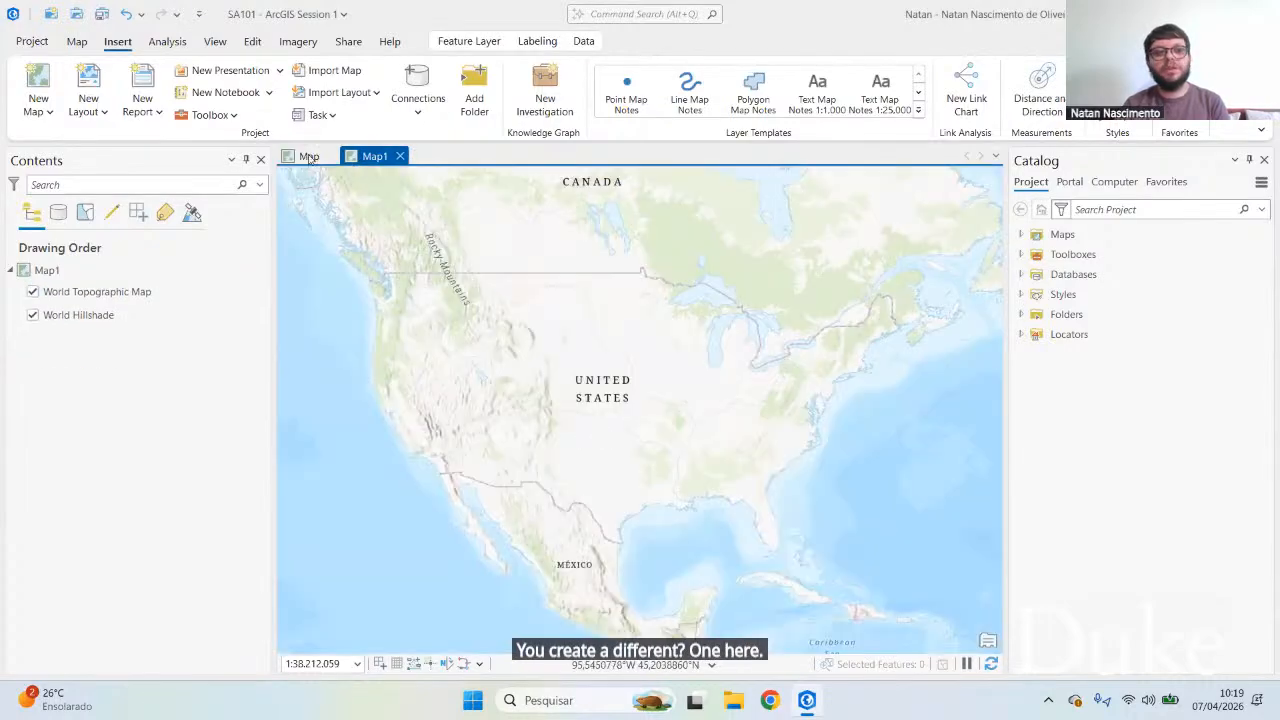
{"action": "left_click", "coordinate": [399, 157]}
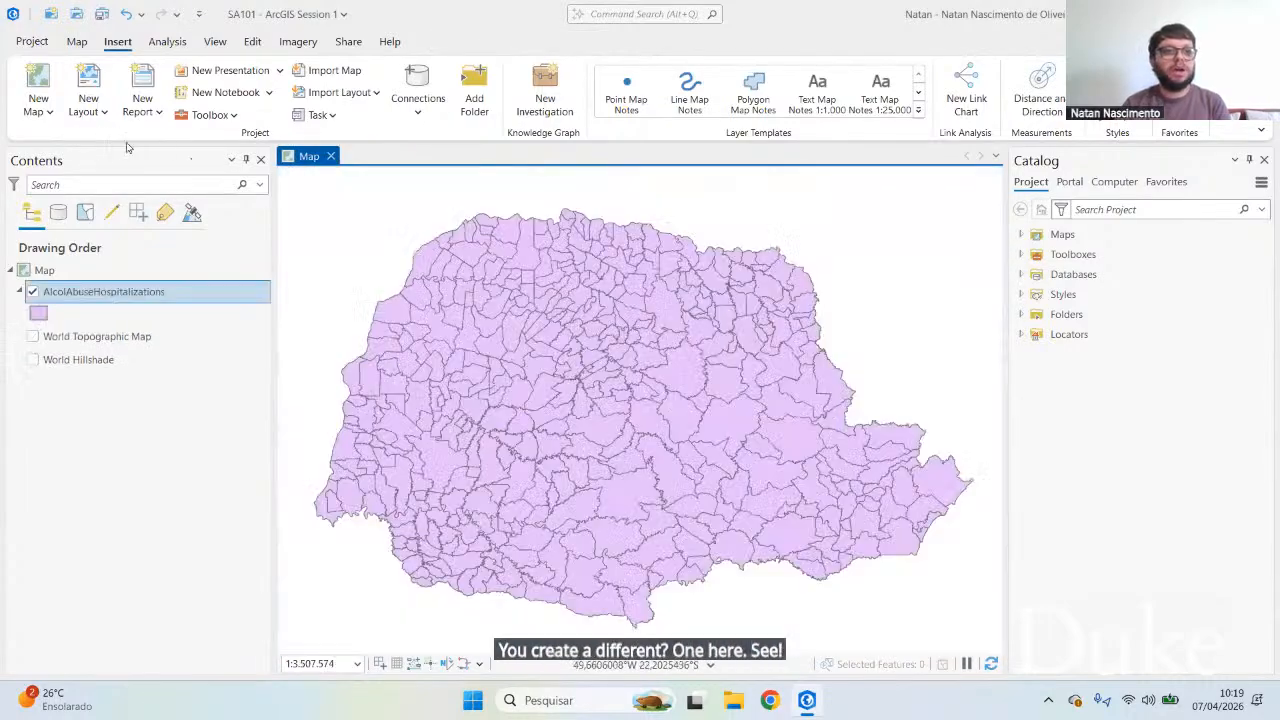
Step: Insert a new global scene and rotate its globe around the world until South America faces the viewer
{"action": "left_click", "coordinate": [49, 112]}
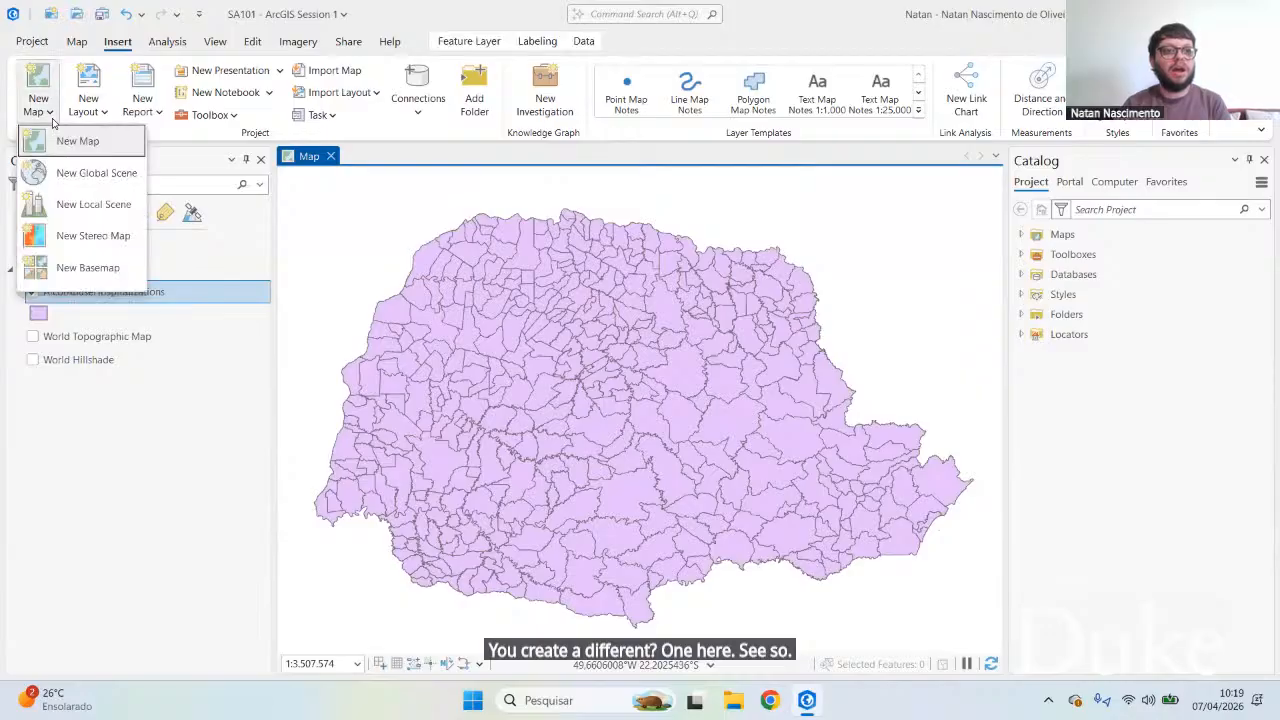
{"action": "left_click", "coordinate": [100, 174]}
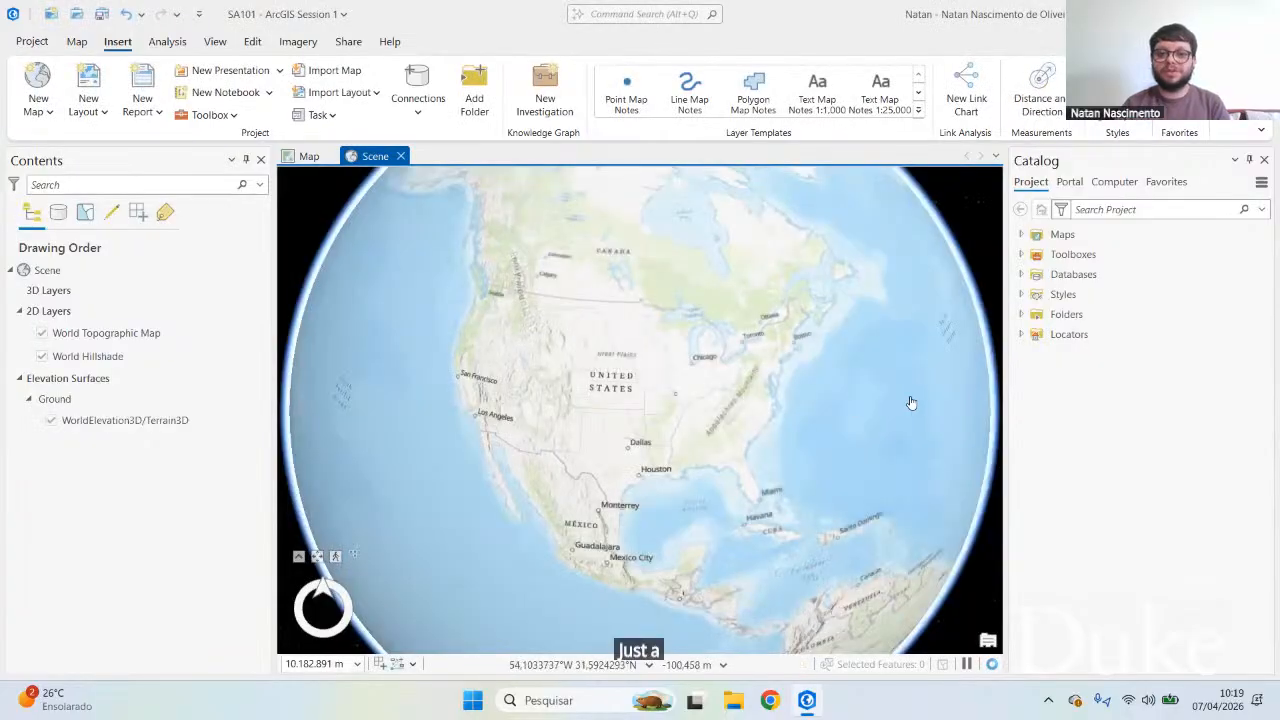
{"action": "left_click_drag", "start_coordinate": [871, 400], "coordinate": [749, 331]}
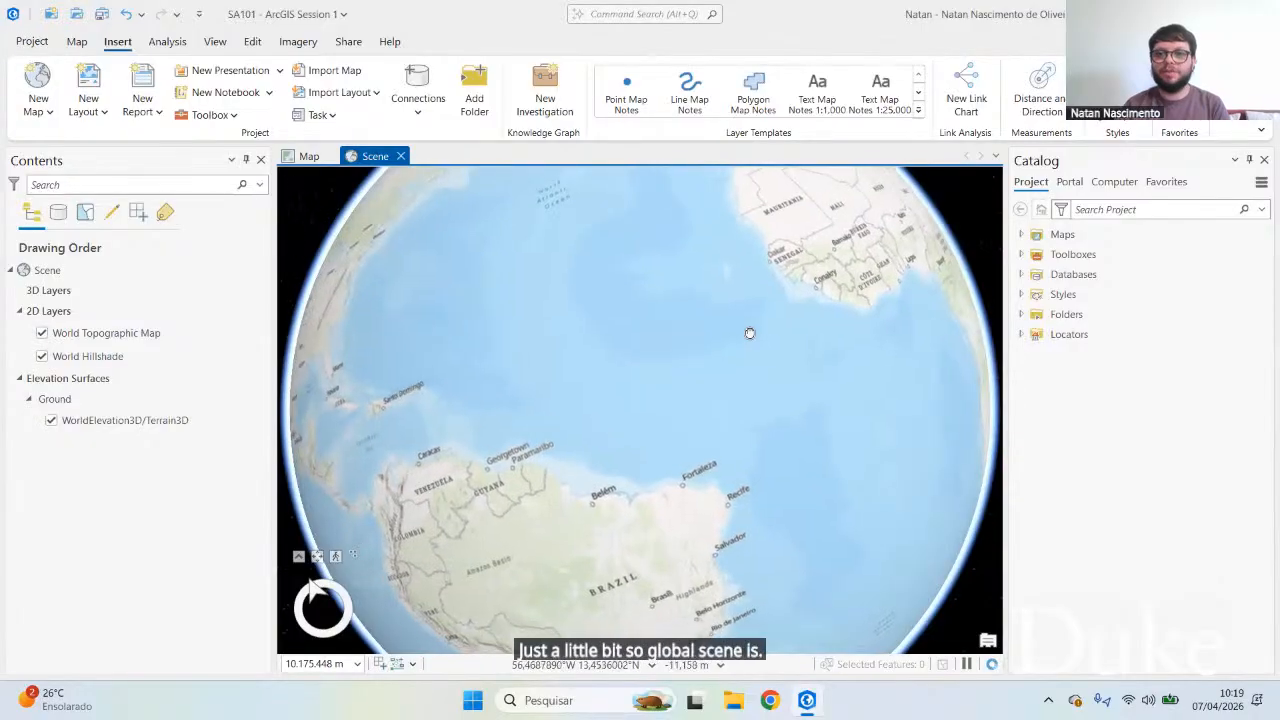
{"action": "left_click_drag", "start_coordinate": [443, 486], "coordinate": [888, 465]}
{"action": "left_click_drag", "start_coordinate": [810, 235], "coordinate": [735, 560]}
{"action": "left_click_drag", "start_coordinate": [731, 289], "coordinate": [823, 454]}
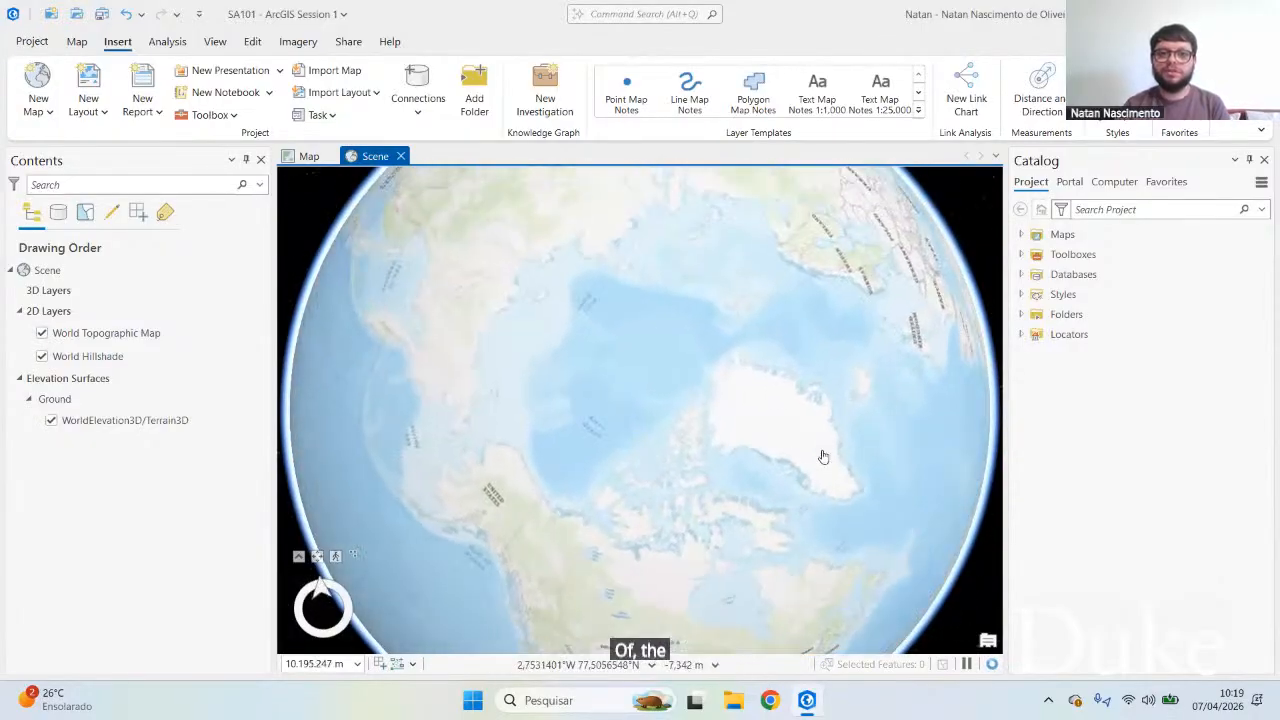
{"action": "left_click_drag", "start_coordinate": [686, 320], "coordinate": [725, 510]}
{"action": "left_click_drag", "start_coordinate": [617, 259], "coordinate": [768, 541]}
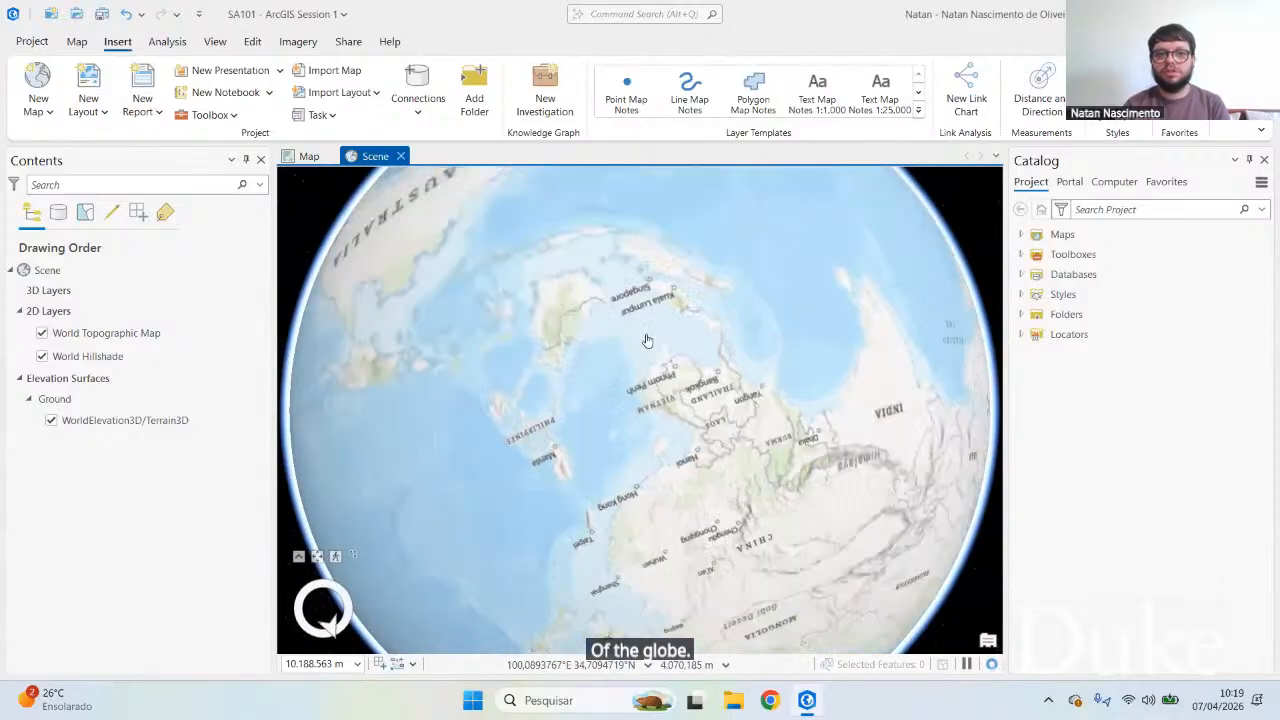
{"action": "left_click_drag", "start_coordinate": [530, 228], "coordinate": [797, 594]}
{"action": "left_click_drag", "start_coordinate": [559, 235], "coordinate": [895, 600]}
{"action": "left_click_drag", "start_coordinate": [691, 431], "coordinate": [720, 580]}
{"action": "left_click_drag", "start_coordinate": [597, 217], "coordinate": [739, 512]}
{"action": "left_click_drag", "start_coordinate": [690, 422], "coordinate": [706, 486]}
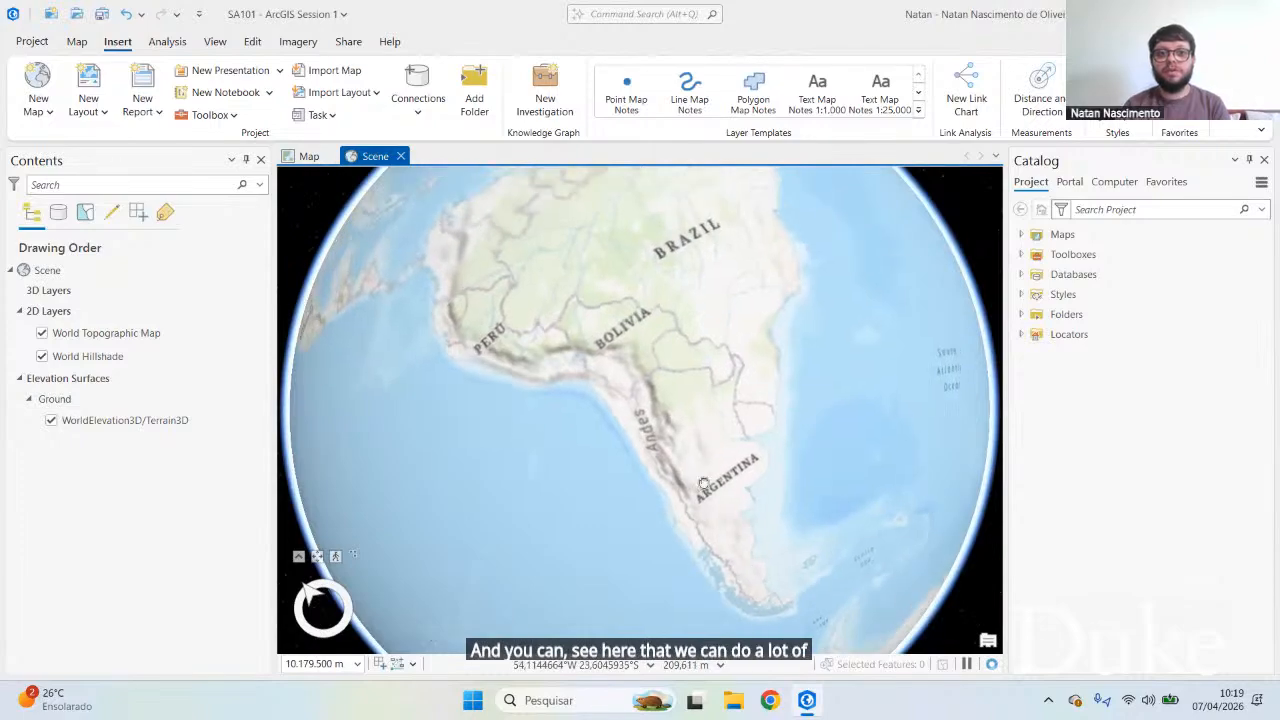
{"action": "left_click_drag", "start_coordinate": [672, 180], "coordinate": [829, 283]}
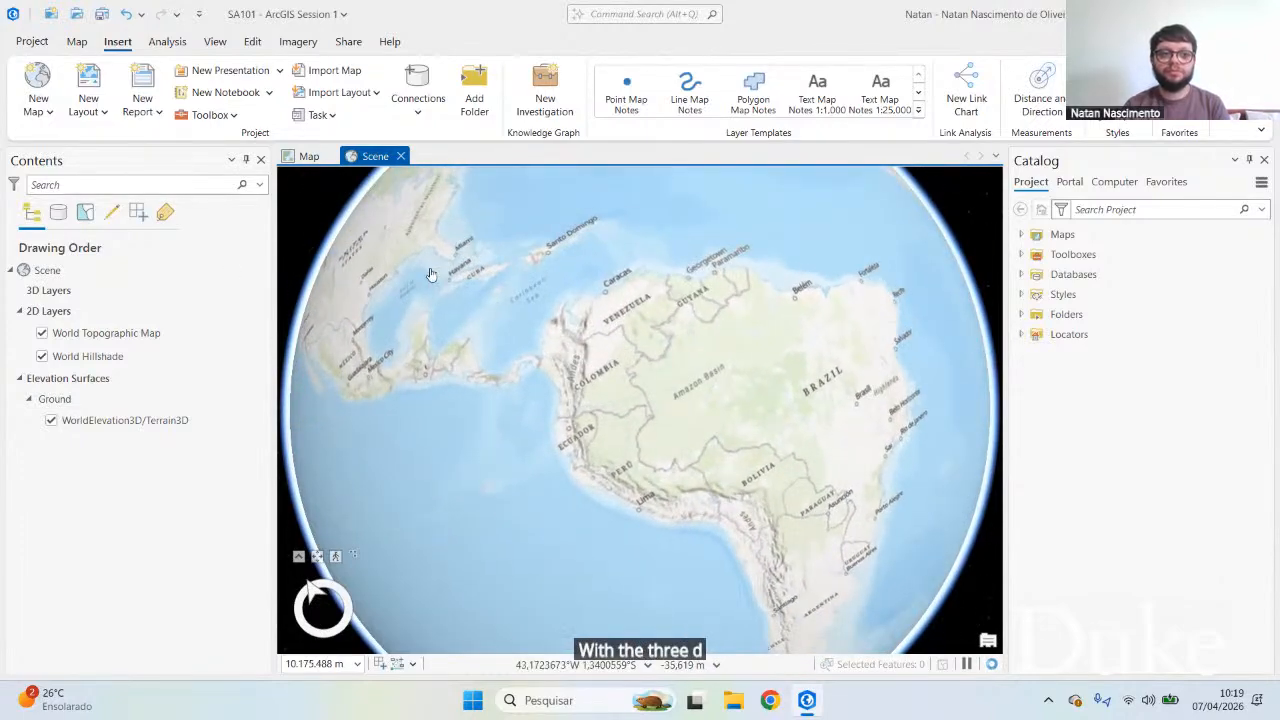
Step: Toggle the scene's World Topographic Map off and on, turn off World Hillshade and WorldElevation3D/Terrain3D, and close the scene view
{"action": "left_click", "coordinate": [42, 333]}
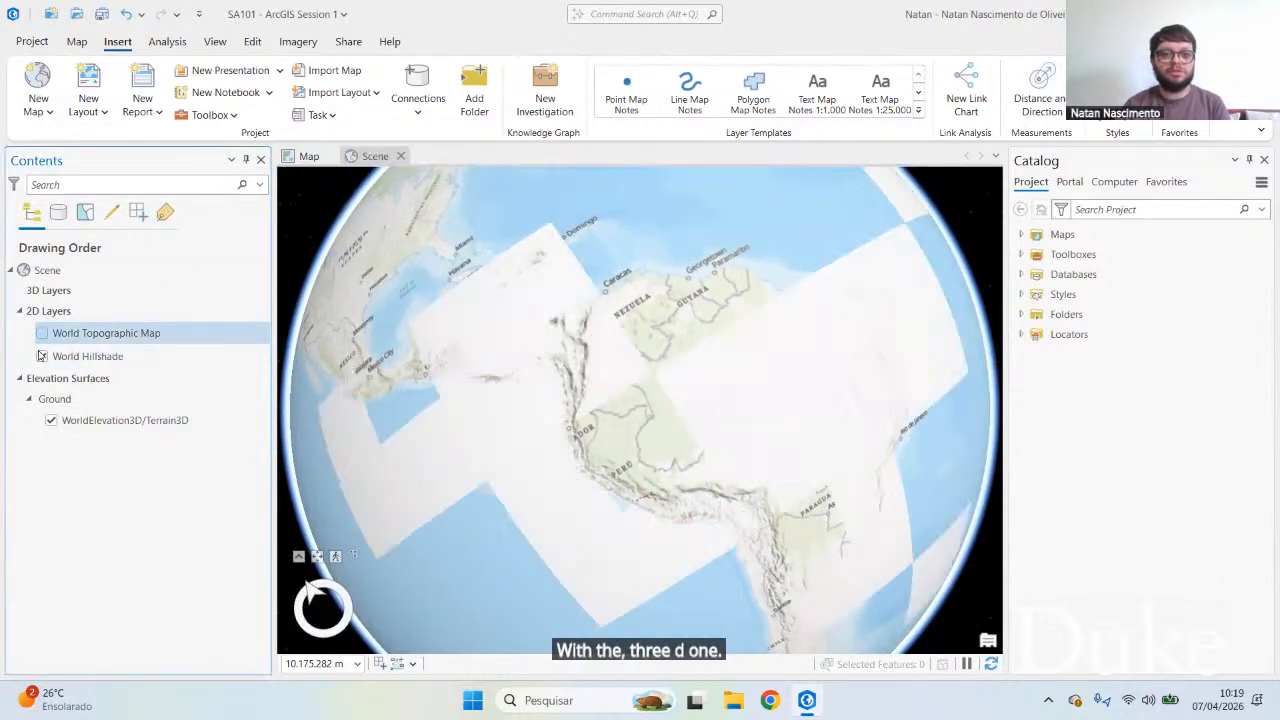
{"action": "left_click", "coordinate": [41, 358]}
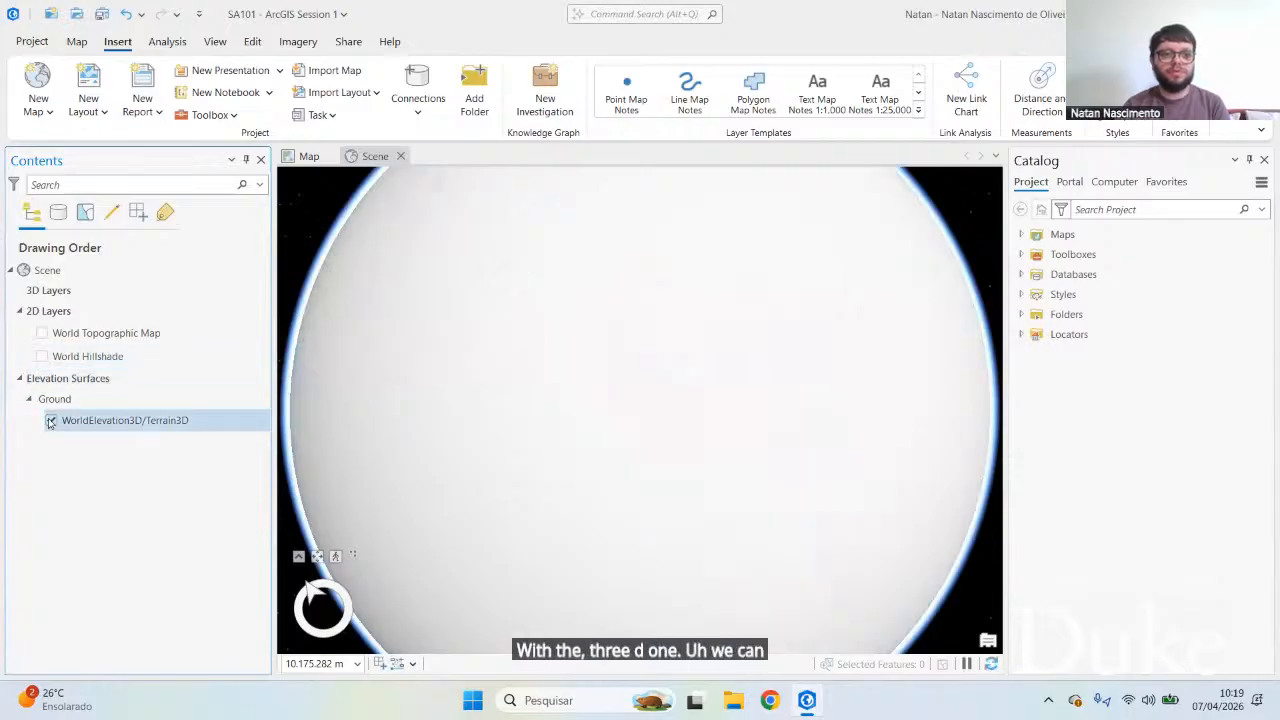
{"action": "left_click", "coordinate": [43, 335]}
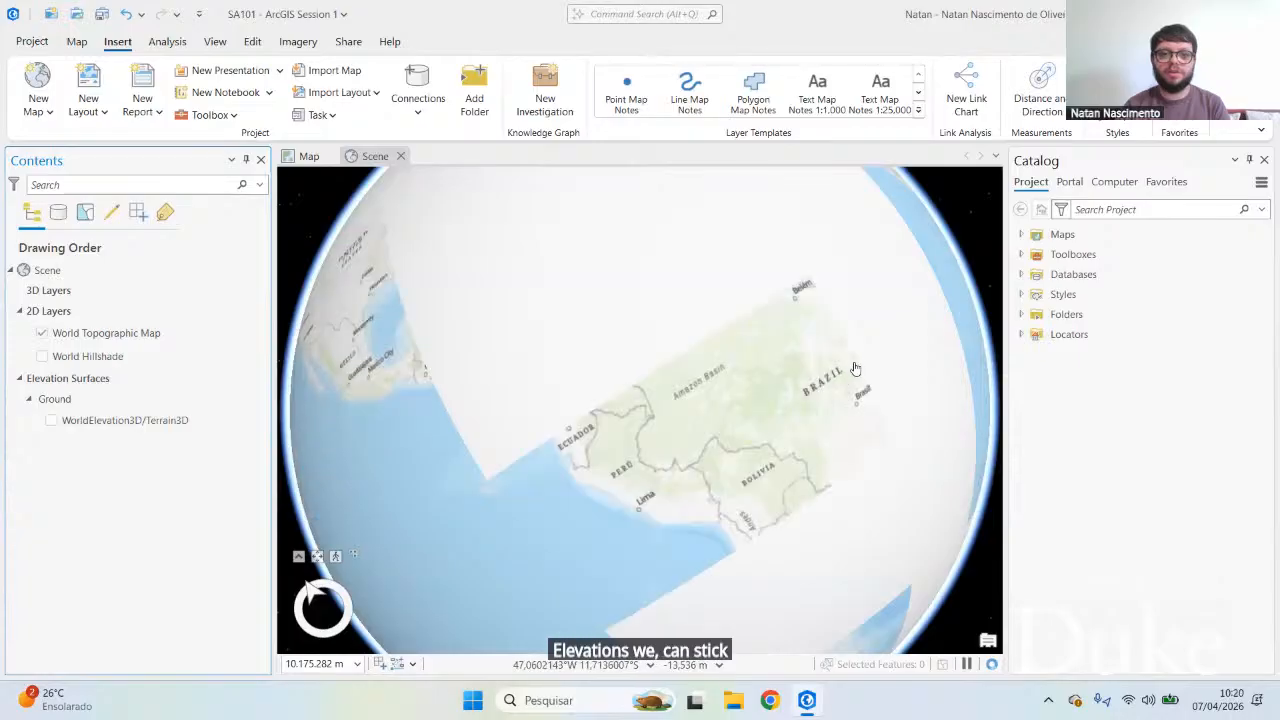
{"action": "left_click_drag", "start_coordinate": [757, 357], "coordinate": [619, 498]}
{"action": "left_click", "coordinate": [400, 156]}
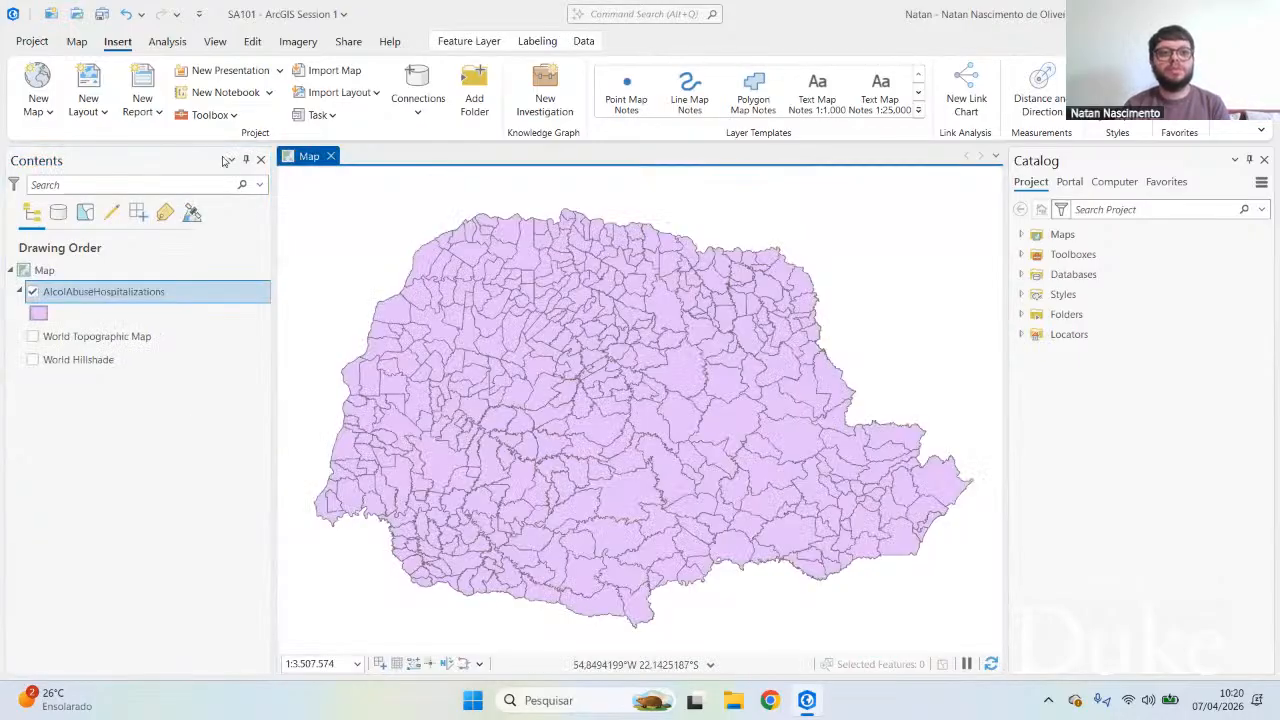
Step: Insert a new local scene, explore it with the expanded on-screen navigator, and close its view
{"action": "left_click", "coordinate": [41, 116]}
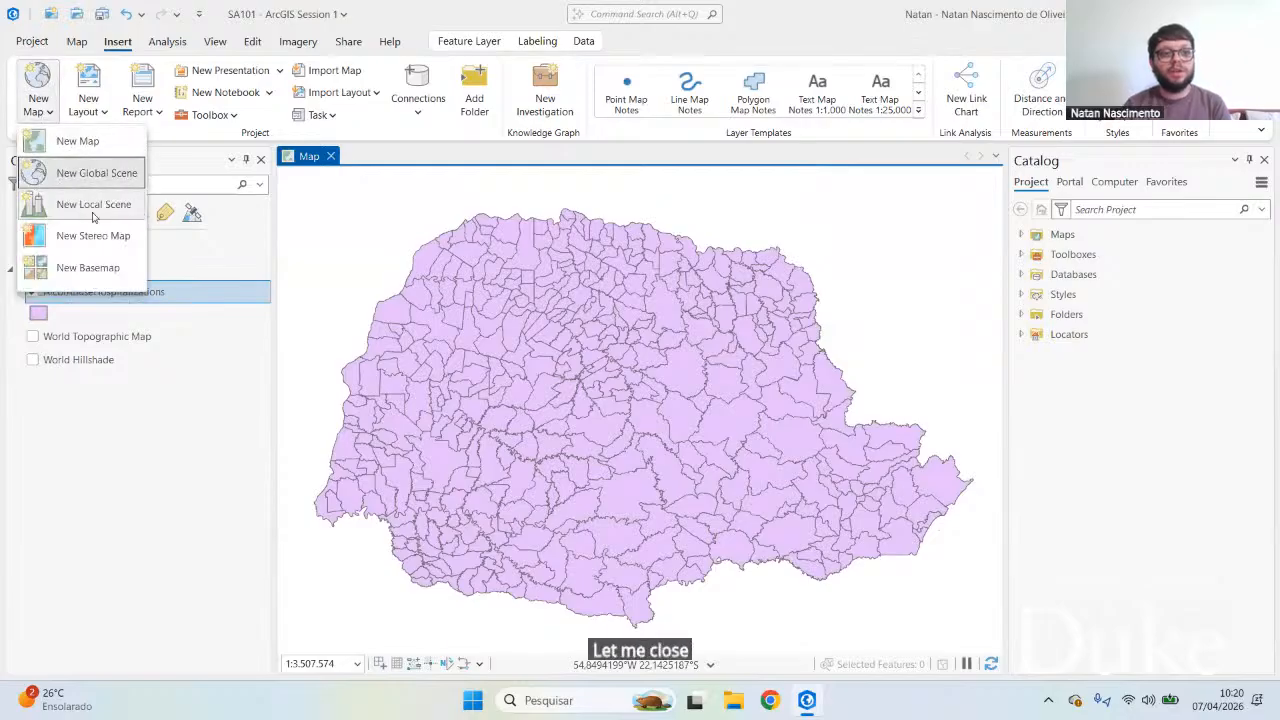
{"action": "key", "text": "Escape"}
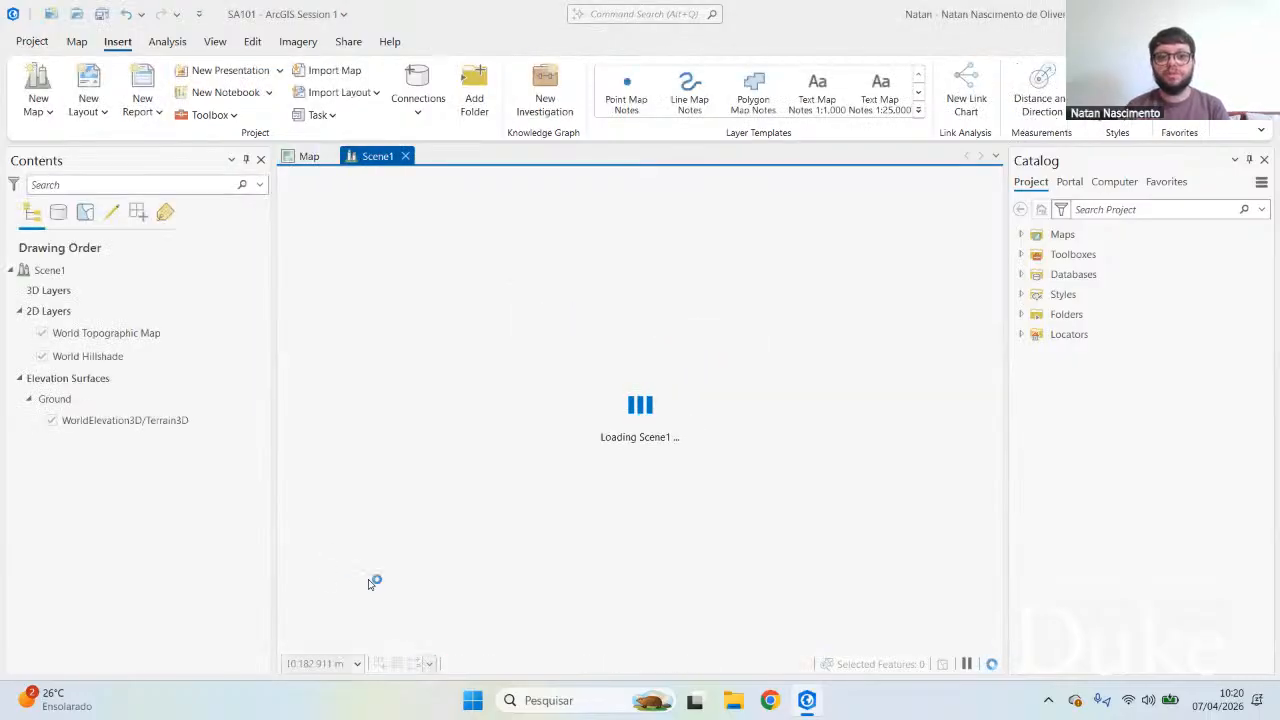
{"action": "mouse_move", "coordinate": [575, 476]}
{"action": "left_mouse_down"}
{"action": "mouse_move", "coordinate": [594, 398]}
{"action": "mouse_move", "coordinate": [583, 462]}
{"action": "left_mouse_up"}
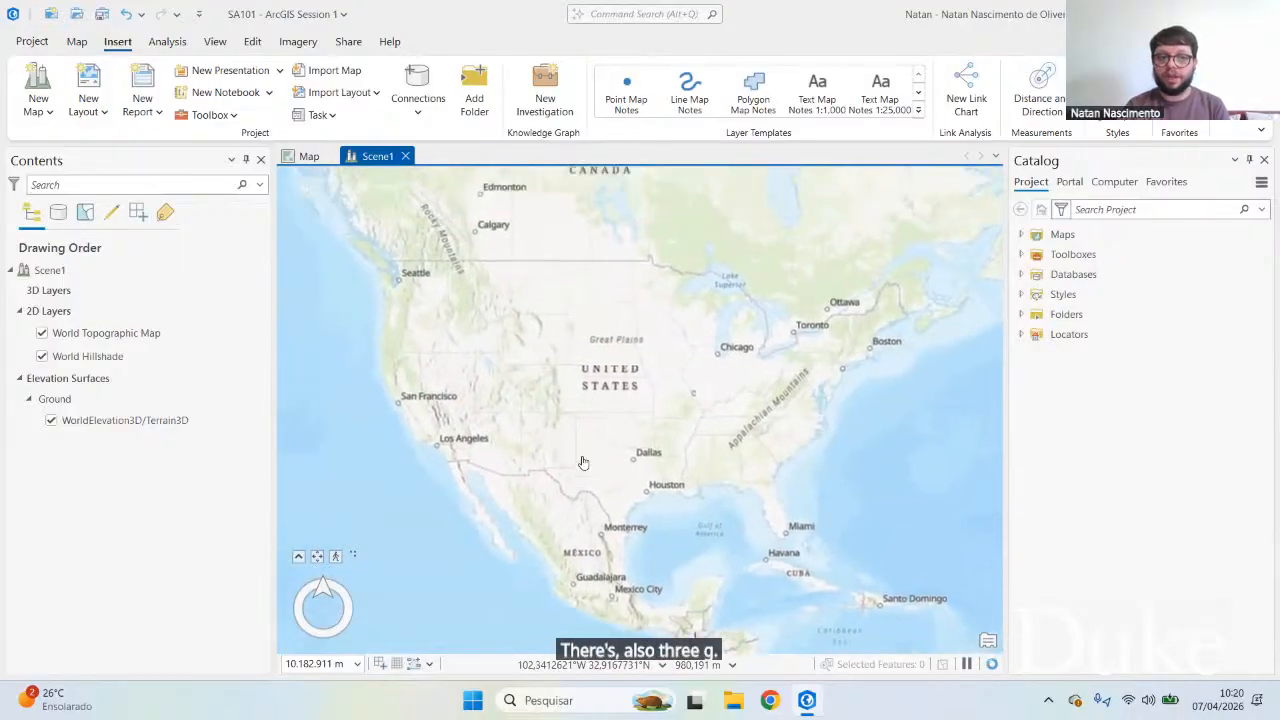
{"action": "left_click_drag", "start_coordinate": [707, 498], "coordinate": [467, 383]}
{"action": "left_click_drag", "start_coordinate": [814, 497], "coordinate": [437, 479]}
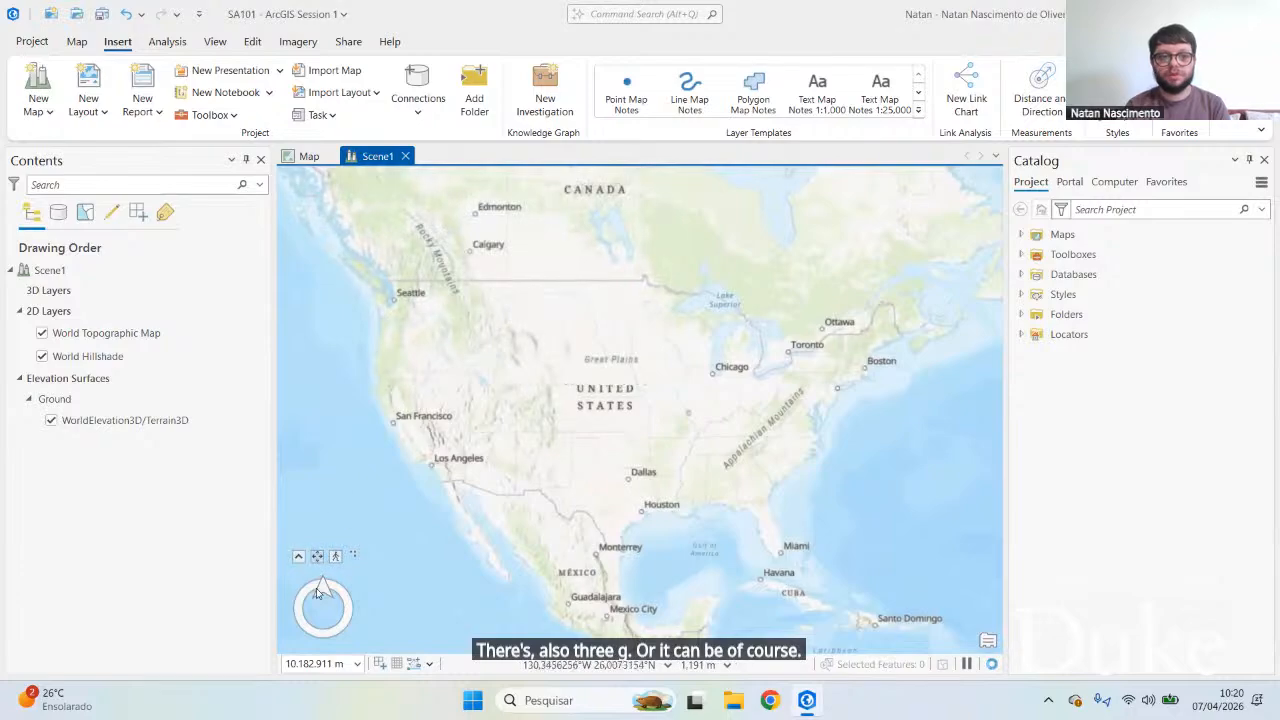
{"action": "left_click_drag", "start_coordinate": [334, 595], "coordinate": [336, 562]}
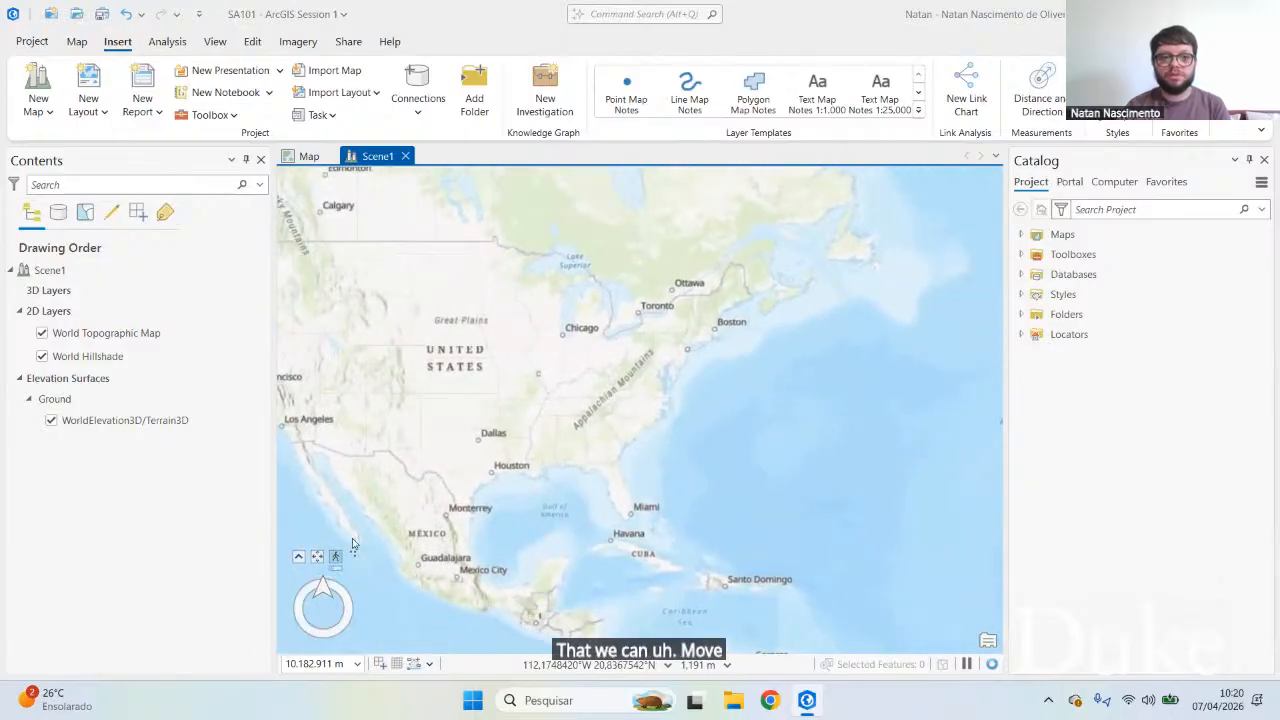
{"action": "left_click", "coordinate": [297, 557]}
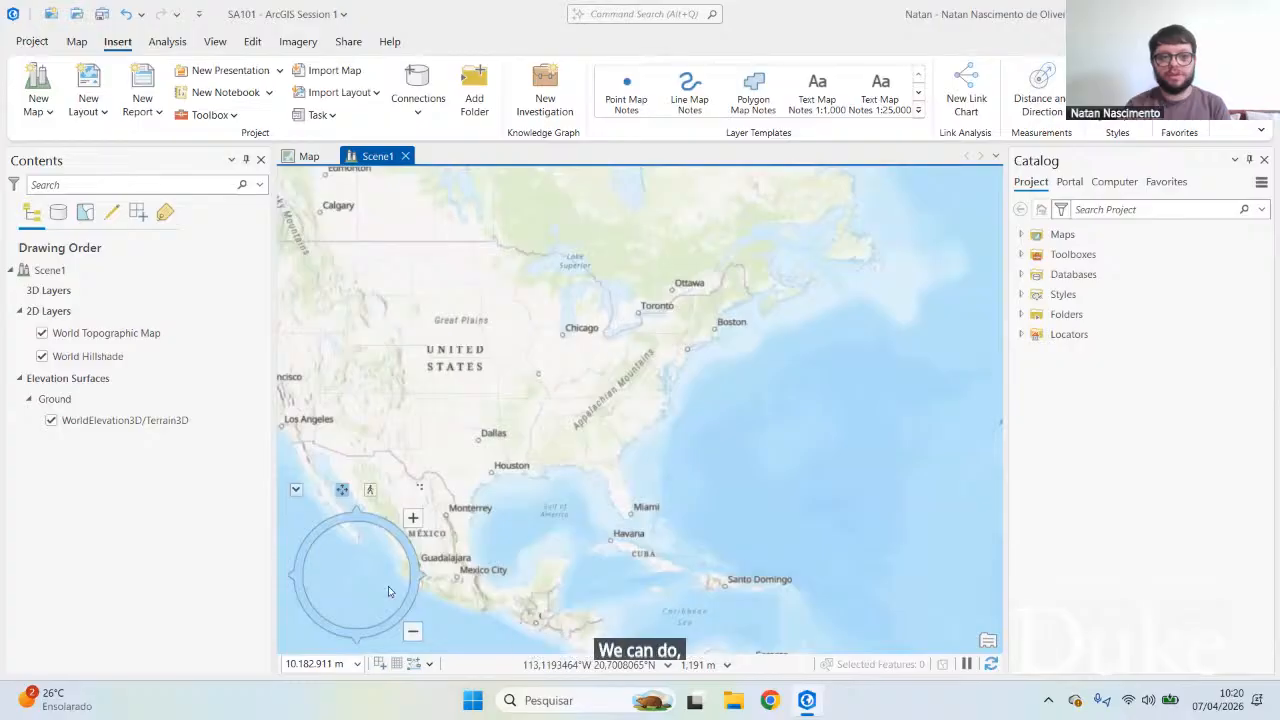
{"action": "left_click", "coordinate": [405, 157]}
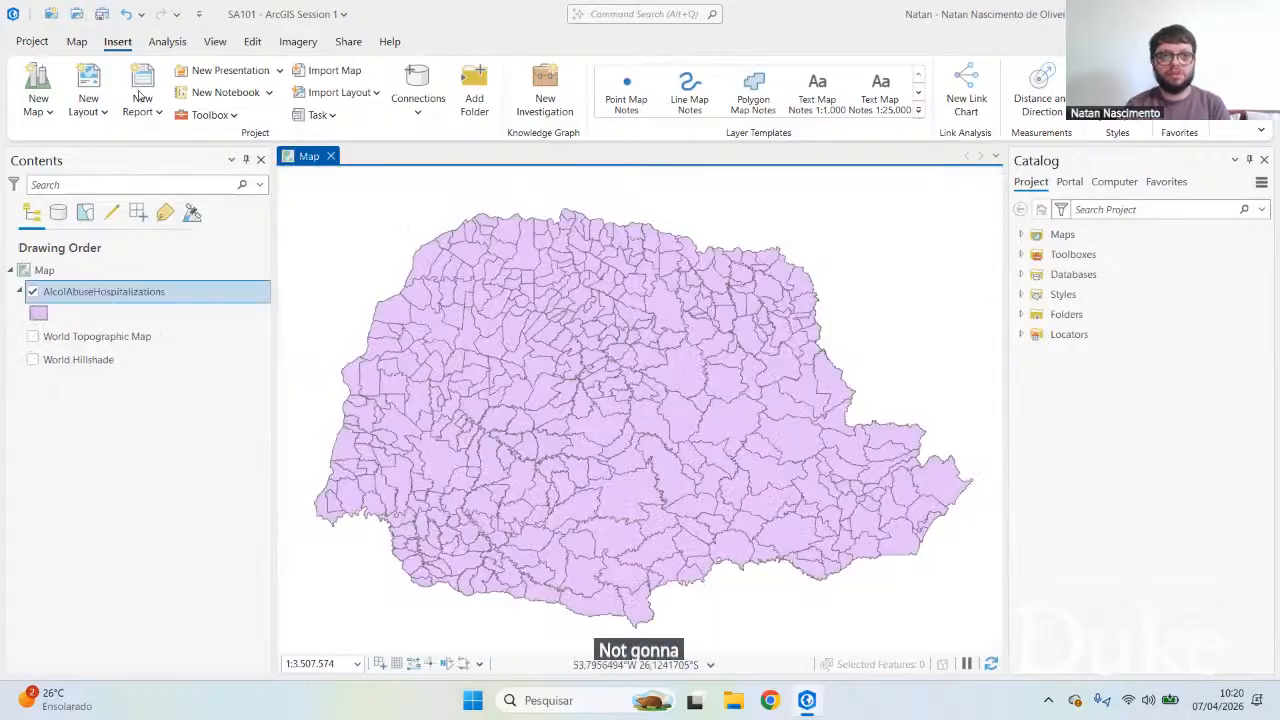
Step: Insert a new stereo map and a new basemap into the project, closing each view to return to the original map
{"action": "left_click", "coordinate": [38, 111]}
{"action": "left_click", "coordinate": [95, 236]}
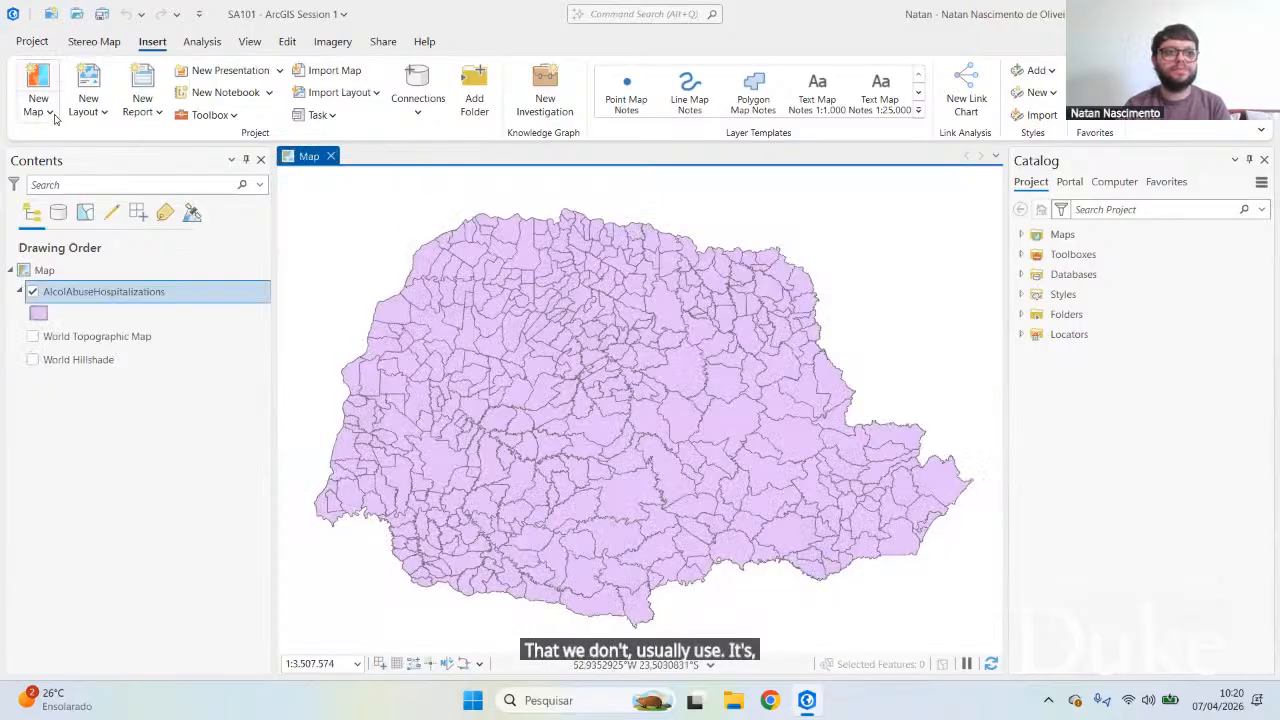
{"action": "left_click", "coordinate": [52, 115]}
{"action": "left_click", "coordinate": [88, 269]}
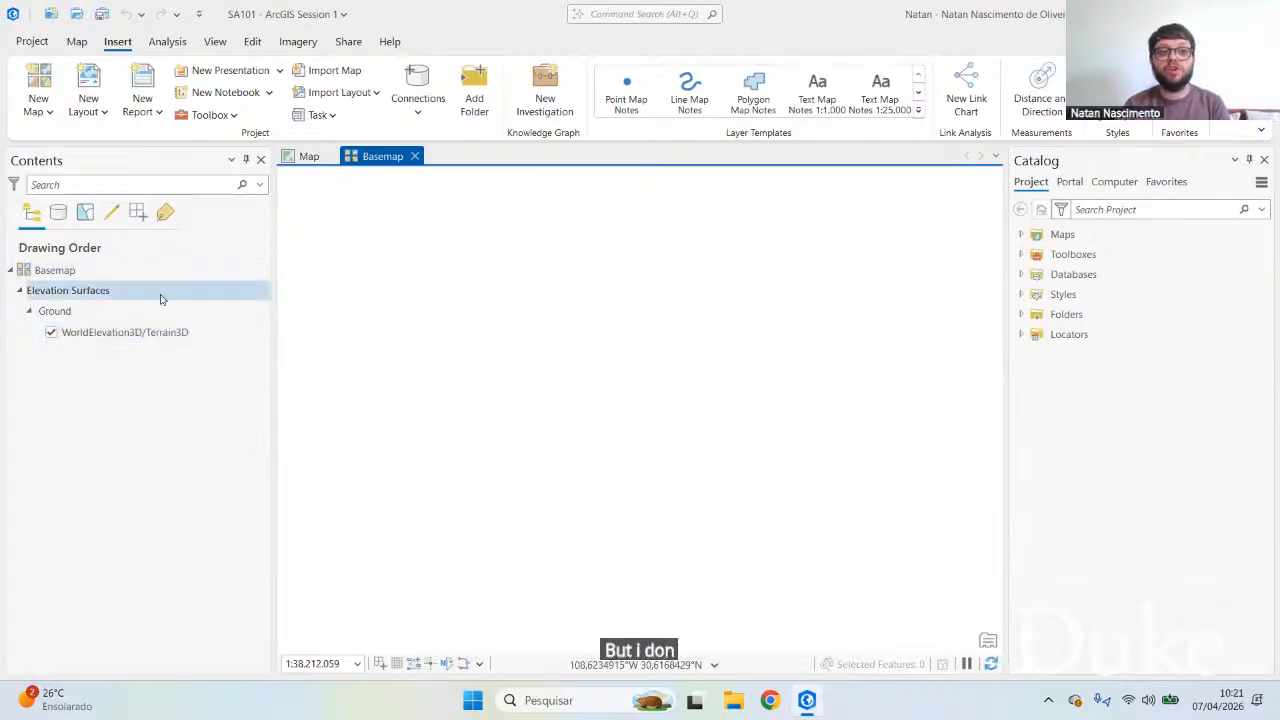
{"action": "left_click", "coordinate": [414, 156]}
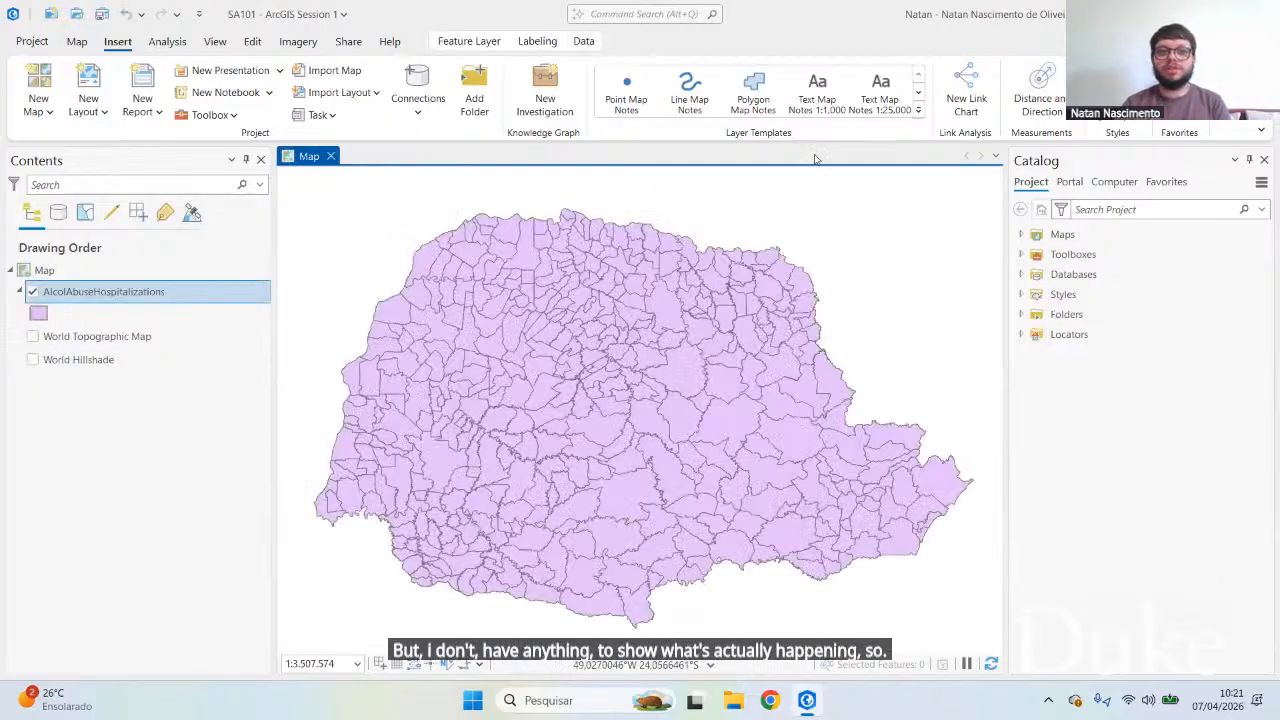
Step: Review the page sizes offered for a new layout, from ISO and ANSI to Architectural formats, plus the import and custom size options
{"action": "left_click", "coordinate": [101, 116]}
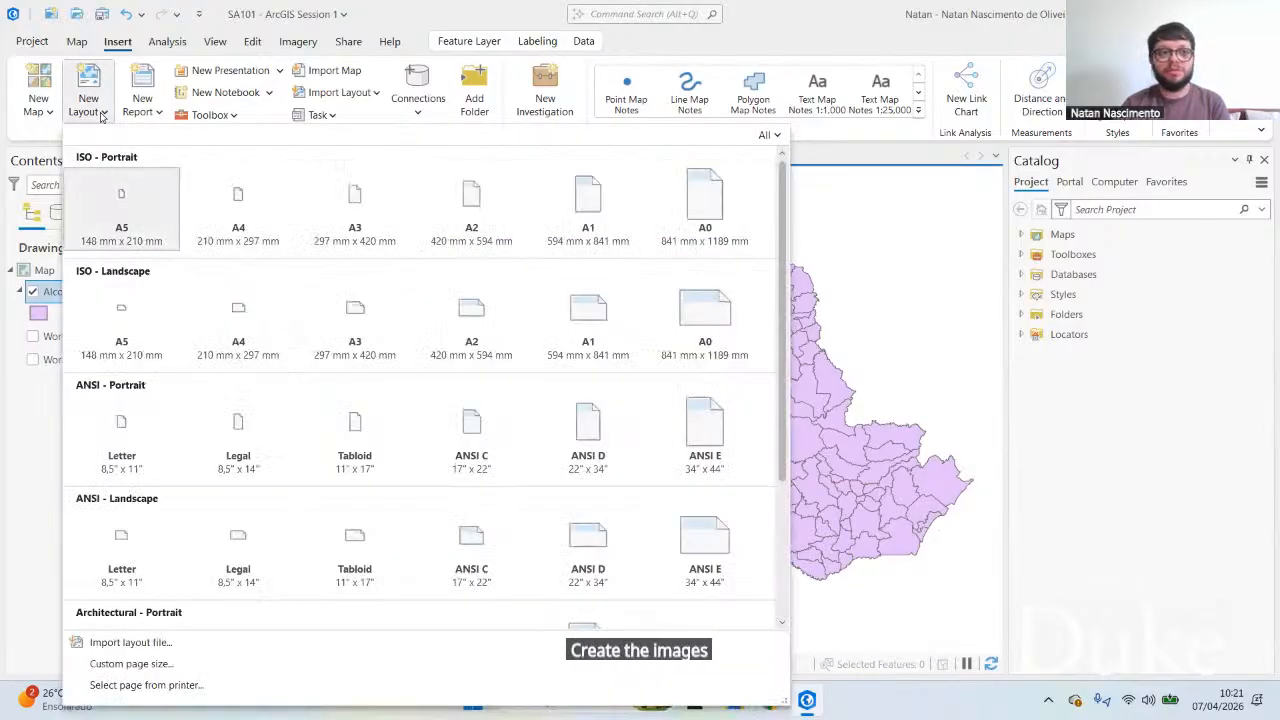
{"action": "scroll", "coordinate": [247, 432], "scroll_direction": "down", "scroll_amount": 2}
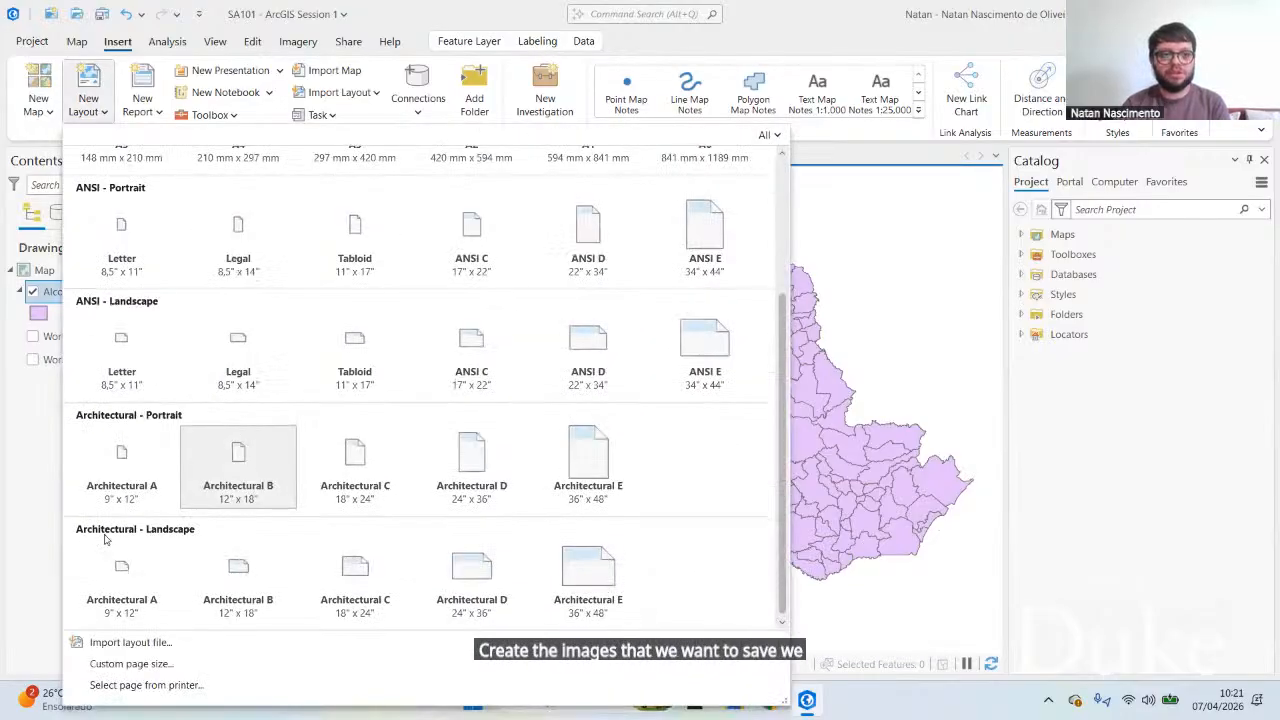
{"action": "scroll", "coordinate": [110, 535], "scroll_direction": "up", "scroll_amount": 3}
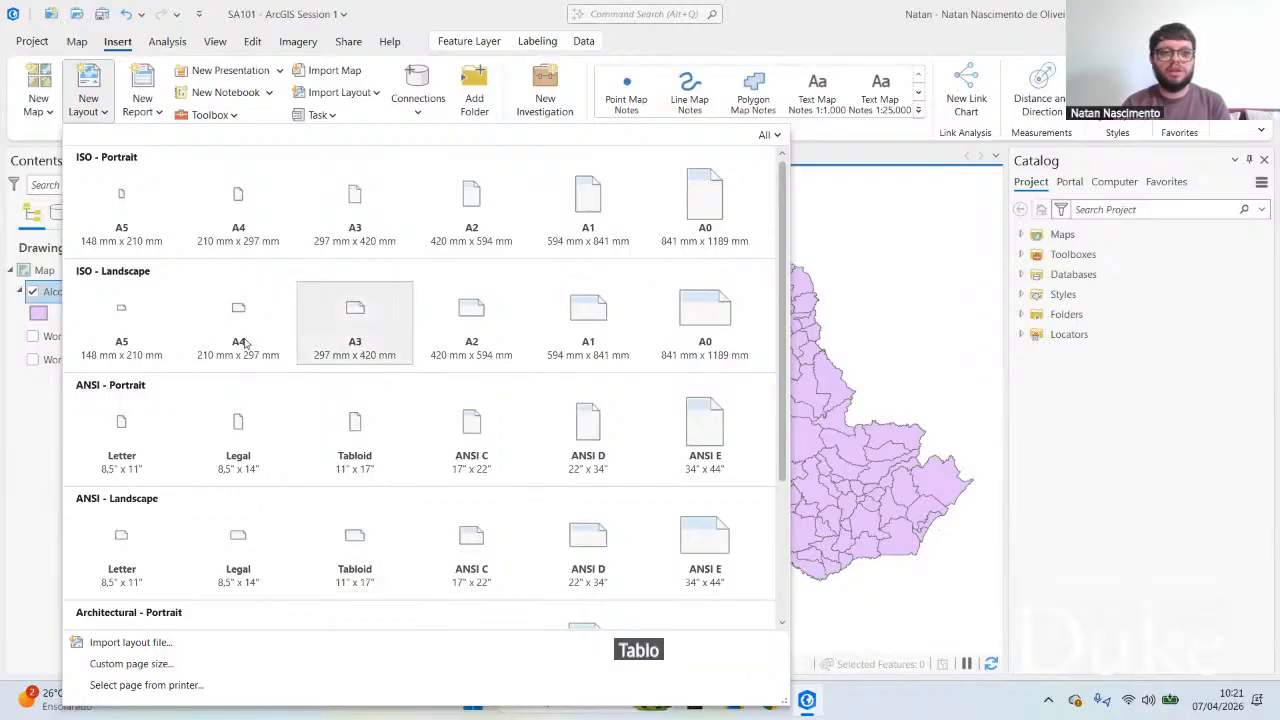
{"action": "scroll", "coordinate": [480, 420], "scroll_direction": "down", "scroll_amount": 2}
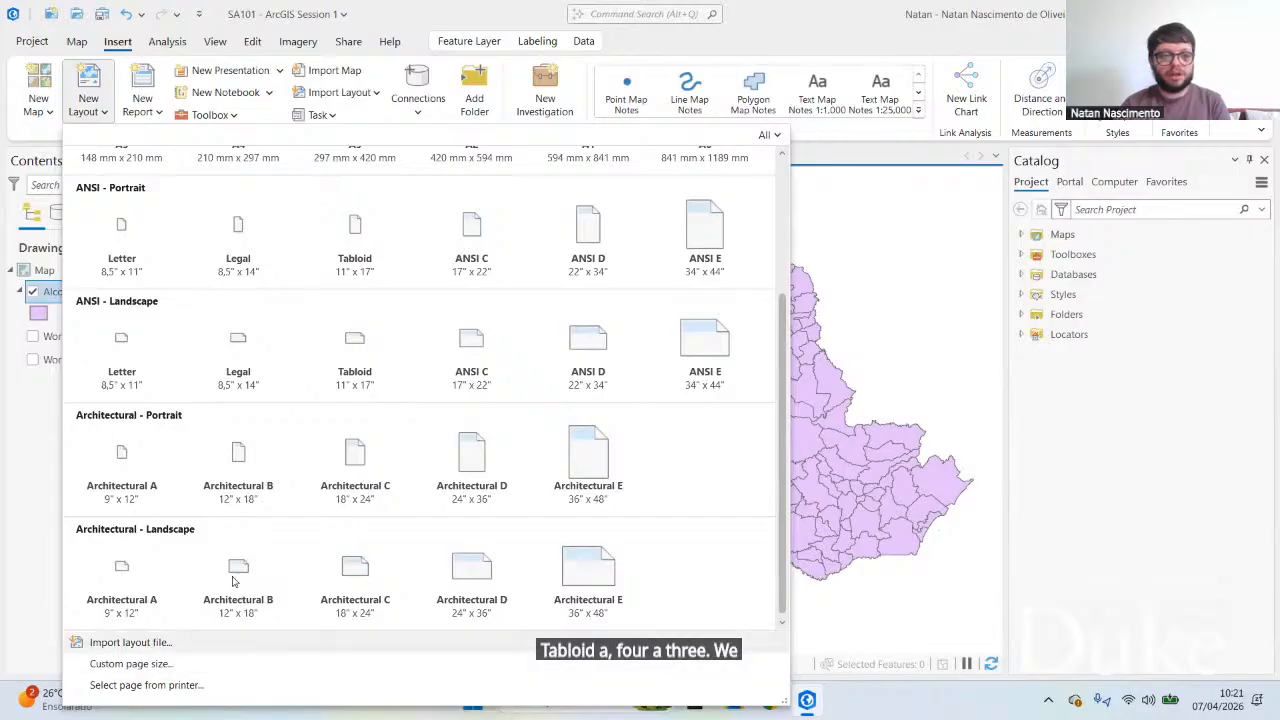
{"action": "scroll", "coordinate": [165, 658], "scroll_direction": "up", "scroll_amount": 2}
{"action": "scroll", "coordinate": [158, 653], "scroll_direction": "down", "scroll_amount": 2}
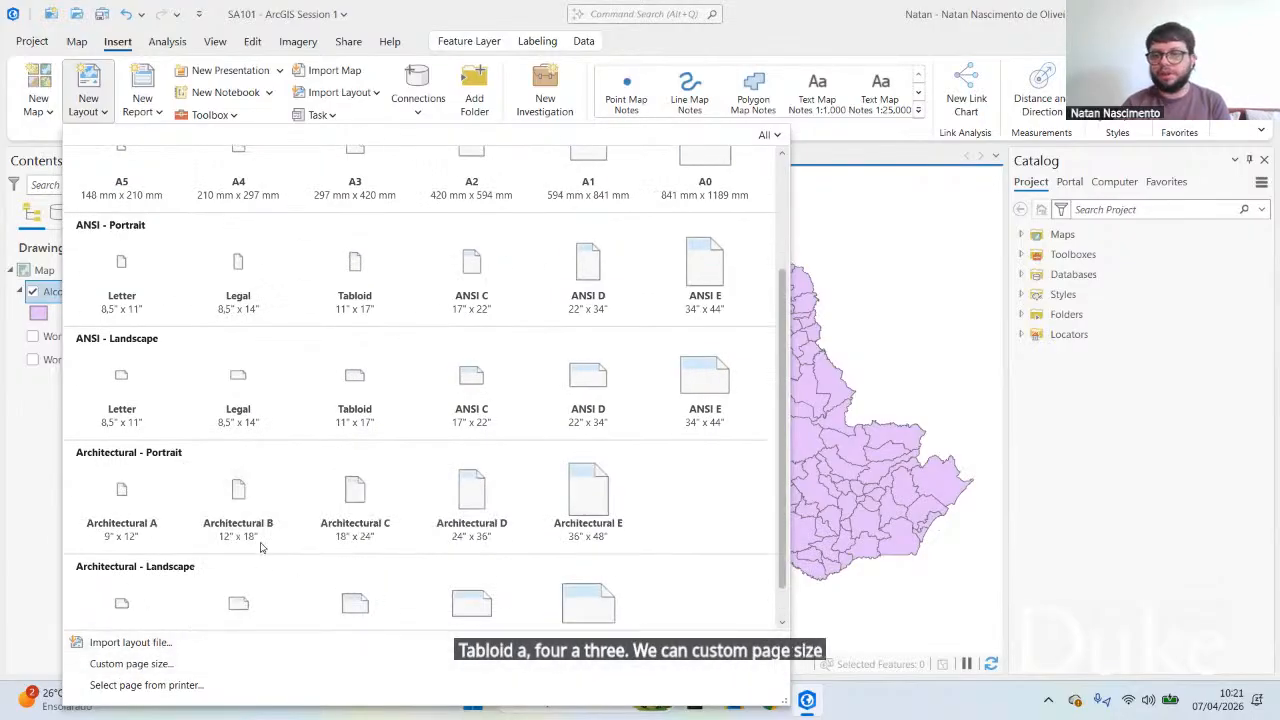
{"action": "scroll", "coordinate": [250, 500], "scroll_direction": "up", "scroll_amount": 2}
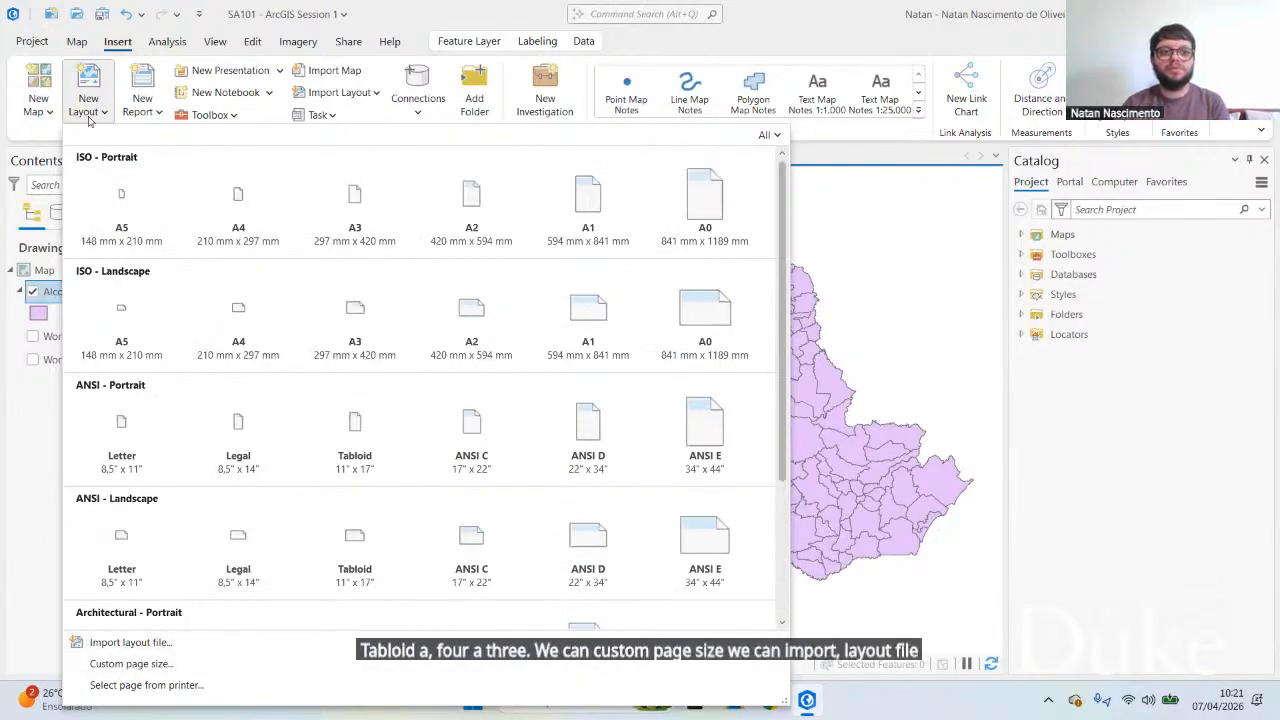
Step: Look through the options for inserting a new report, presentation and task into the project
{"action": "left_click", "coordinate": [137, 112]}
{"action": "left_click", "coordinate": [137, 112]}
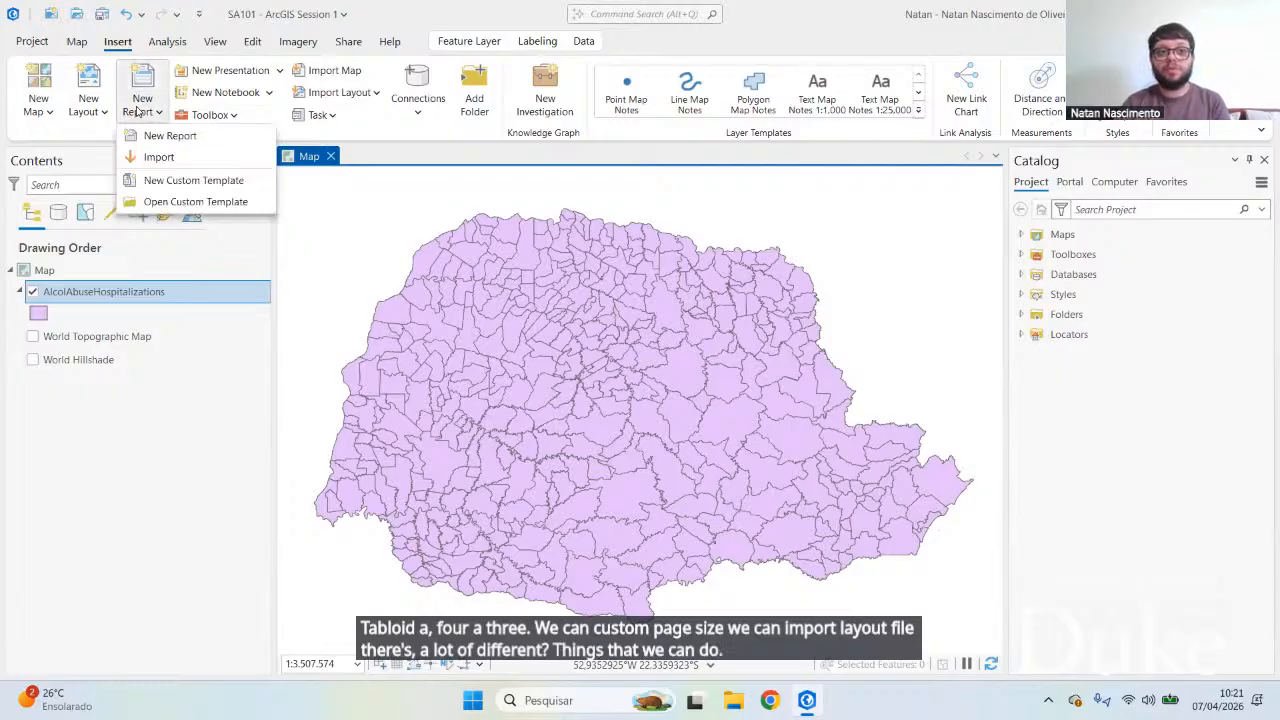
{"action": "left_click", "coordinate": [153, 109]}
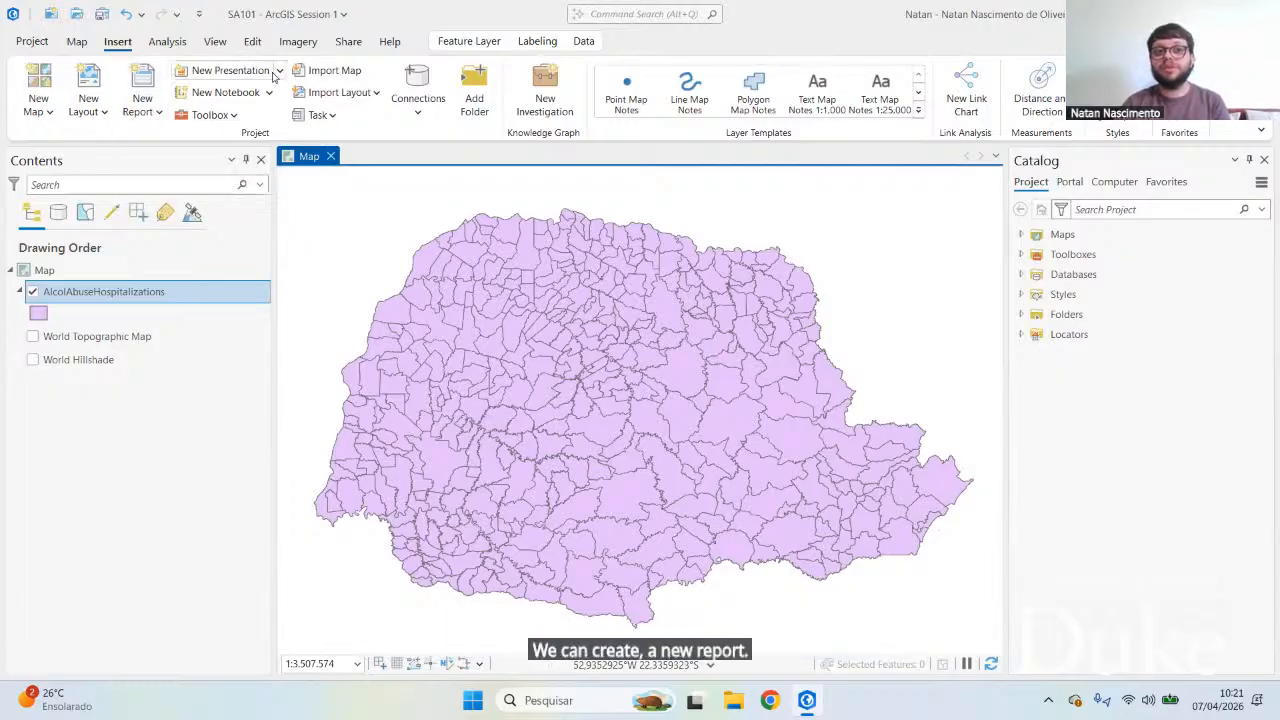
{"action": "left_click", "coordinate": [278, 71]}
{"action": "left_click", "coordinate": [278, 71]}
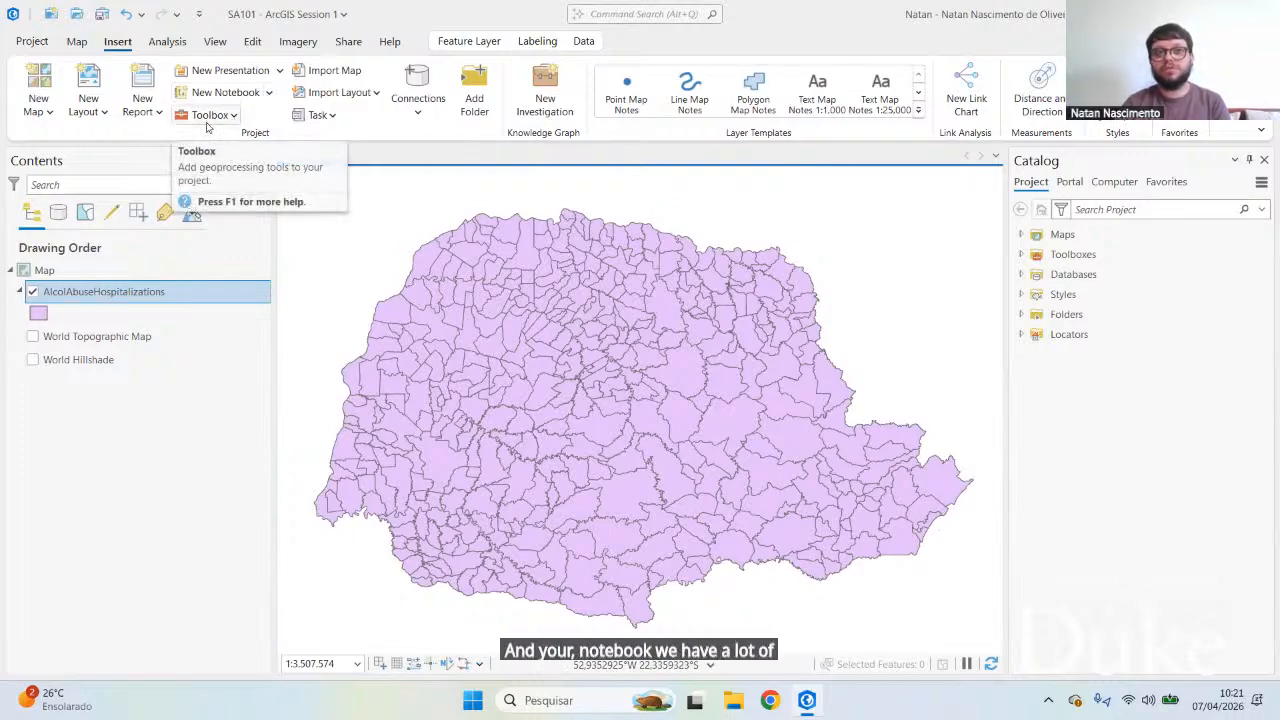
{"action": "left_click", "coordinate": [330, 116]}
{"action": "left_click", "coordinate": [330, 121]}
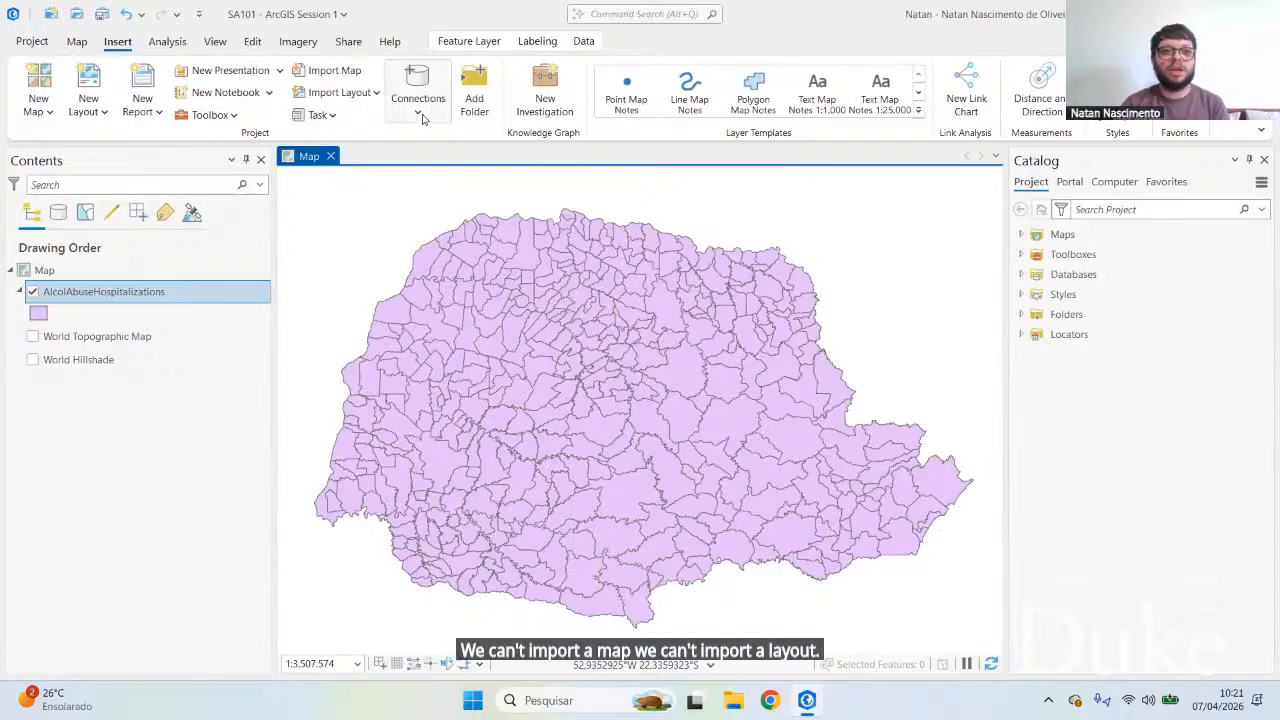
Step: Examine the connection types that can be added to the project, including the database, server and cloud store options, without adding one
{"action": "left_click", "coordinate": [422, 119]}
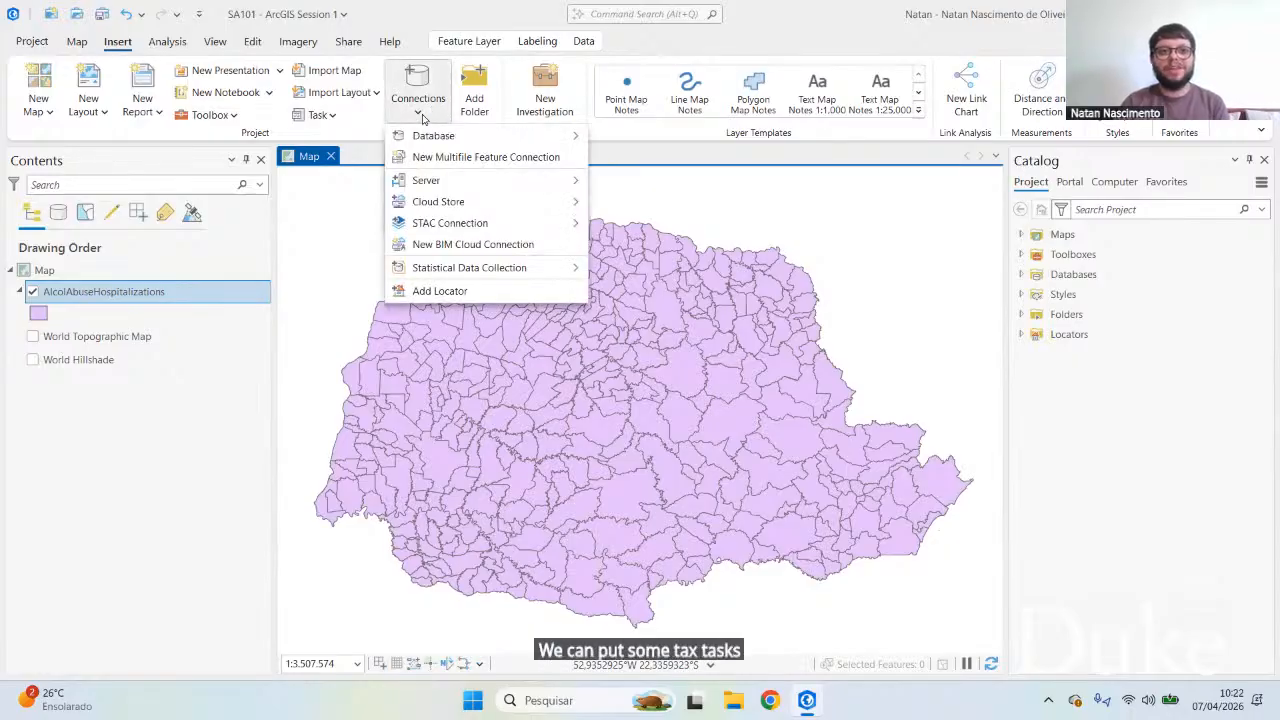
{"action": "mouse_move", "coordinate": [463, 143]}
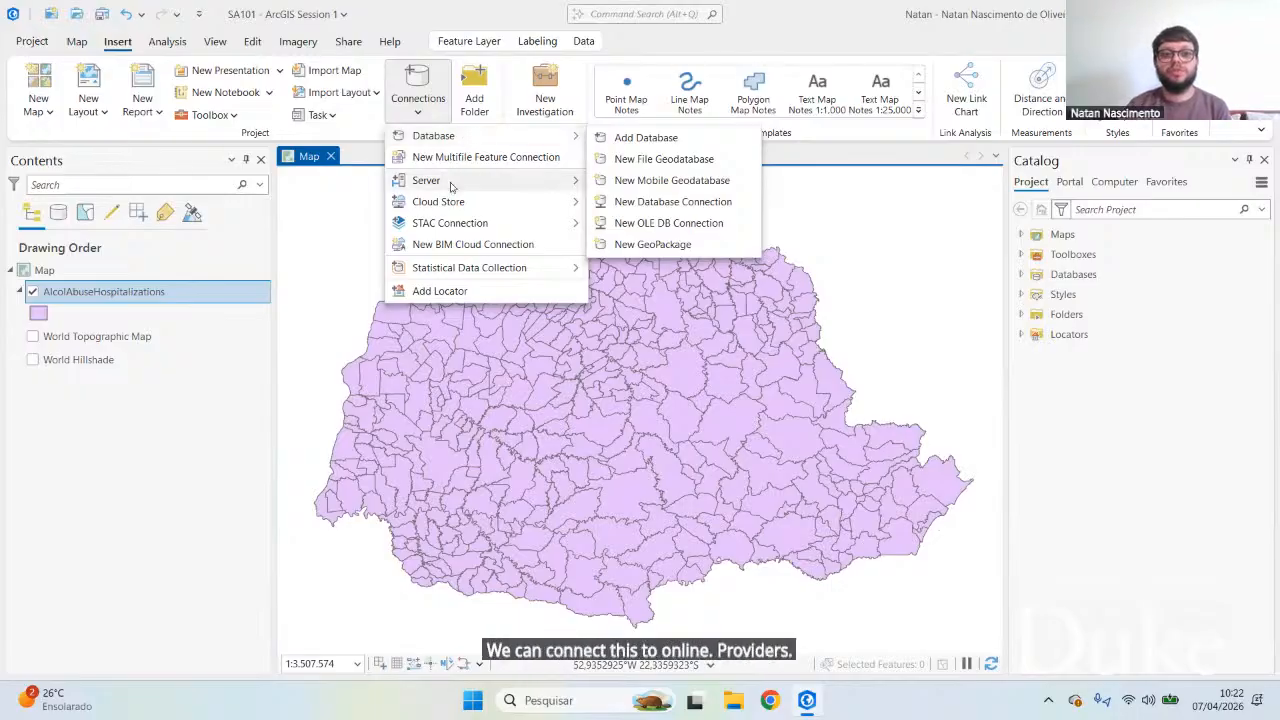
{"action": "mouse_move", "coordinate": [452, 184]}
{"action": "mouse_move", "coordinate": [451, 206]}
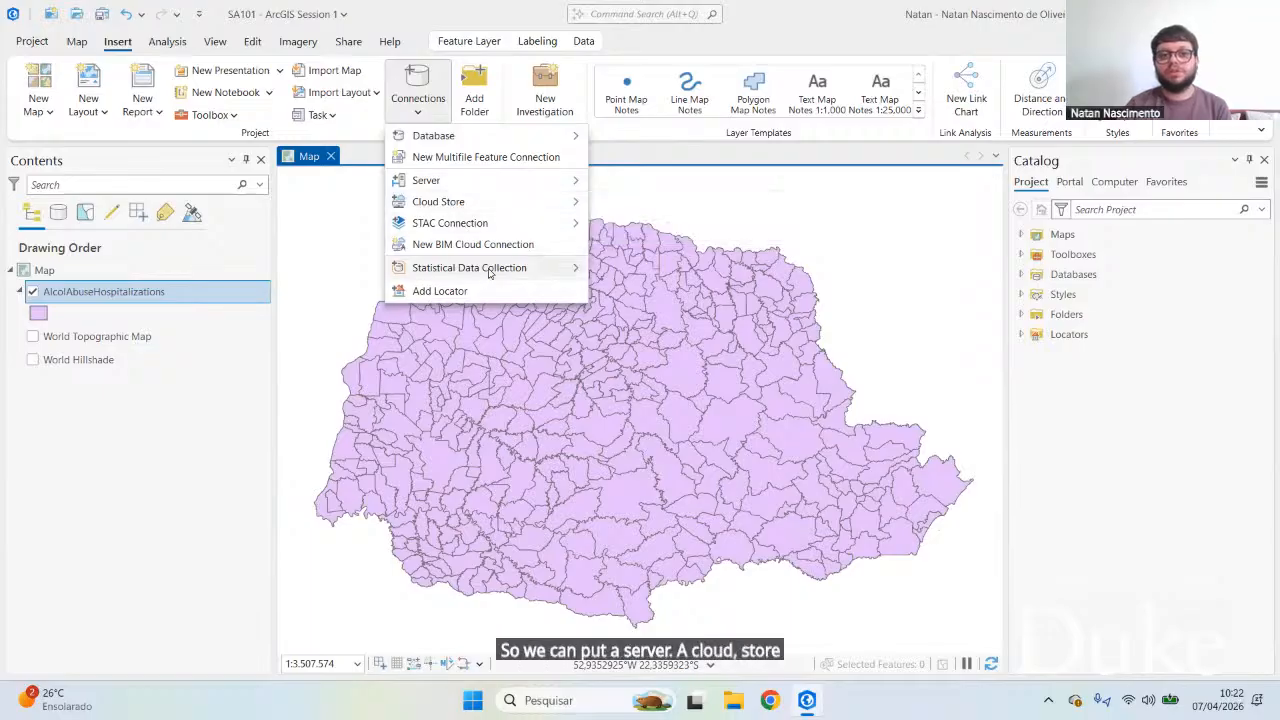
{"action": "left_click", "coordinate": [601, 85]}
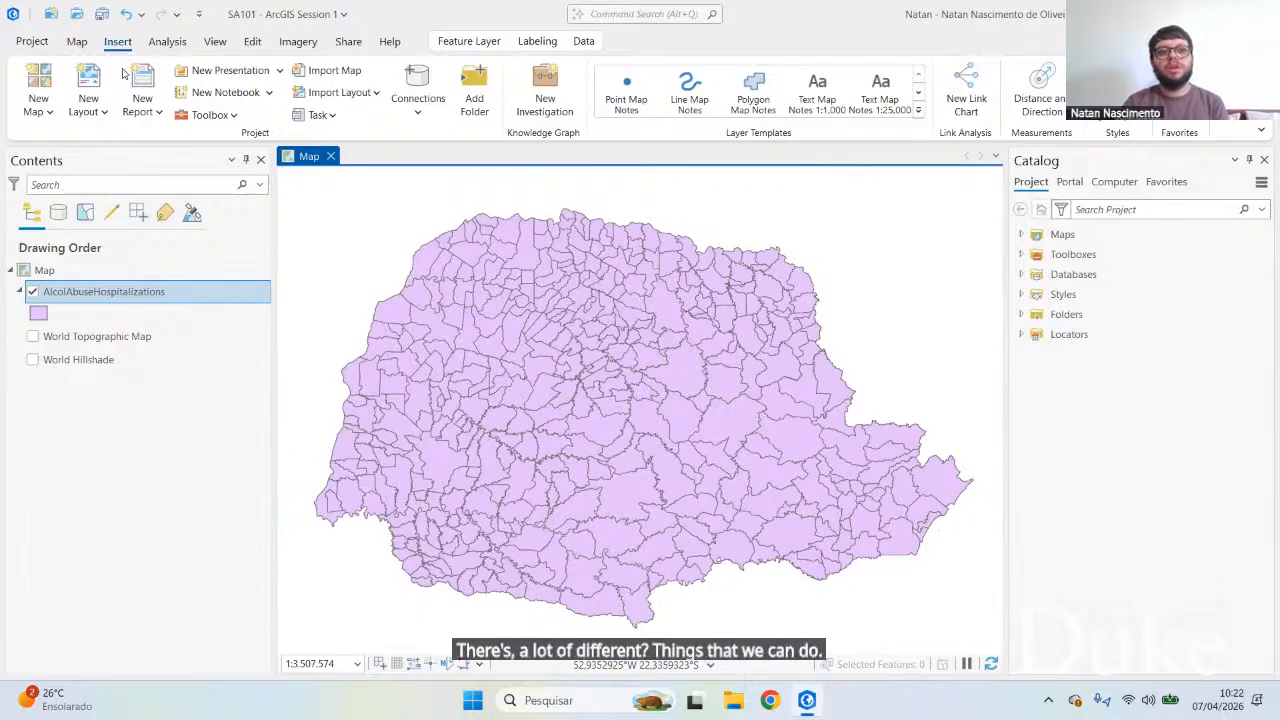
Step: Open the geoprocessing tools and browse the full list of system toolboxes
{"action": "left_click", "coordinate": [167, 41]}
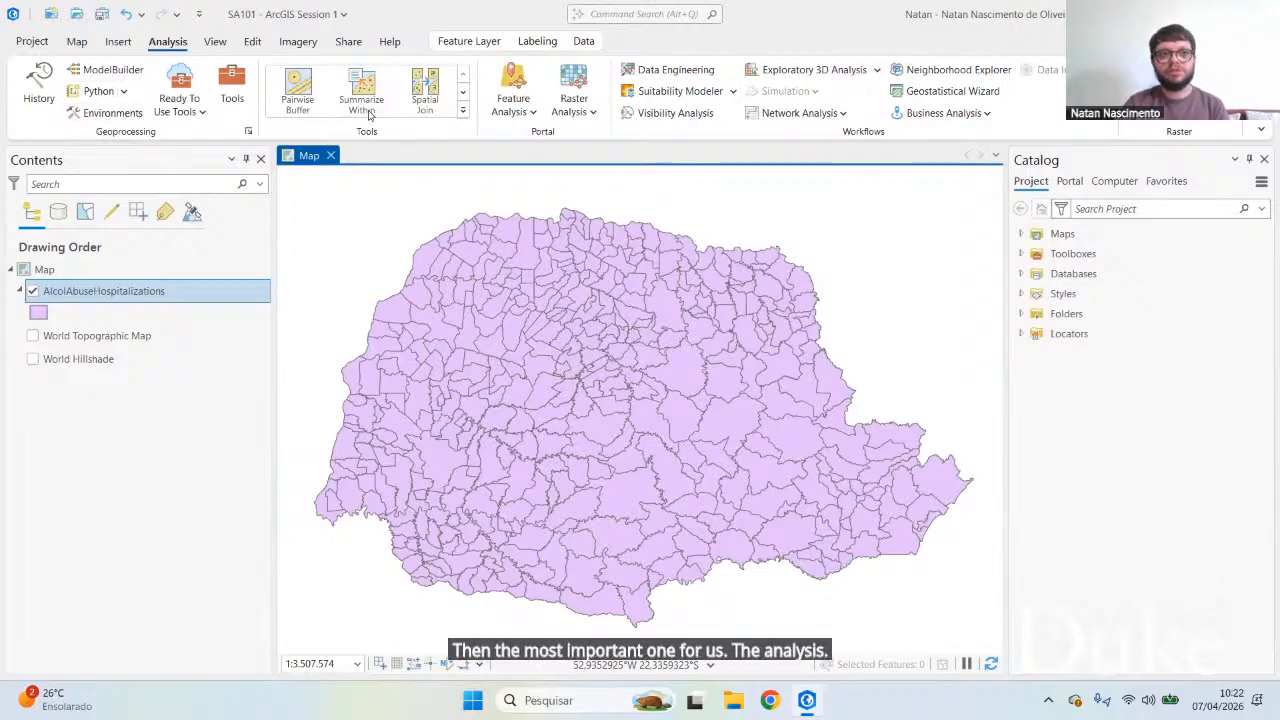
{"action": "left_click", "coordinate": [238, 90]}
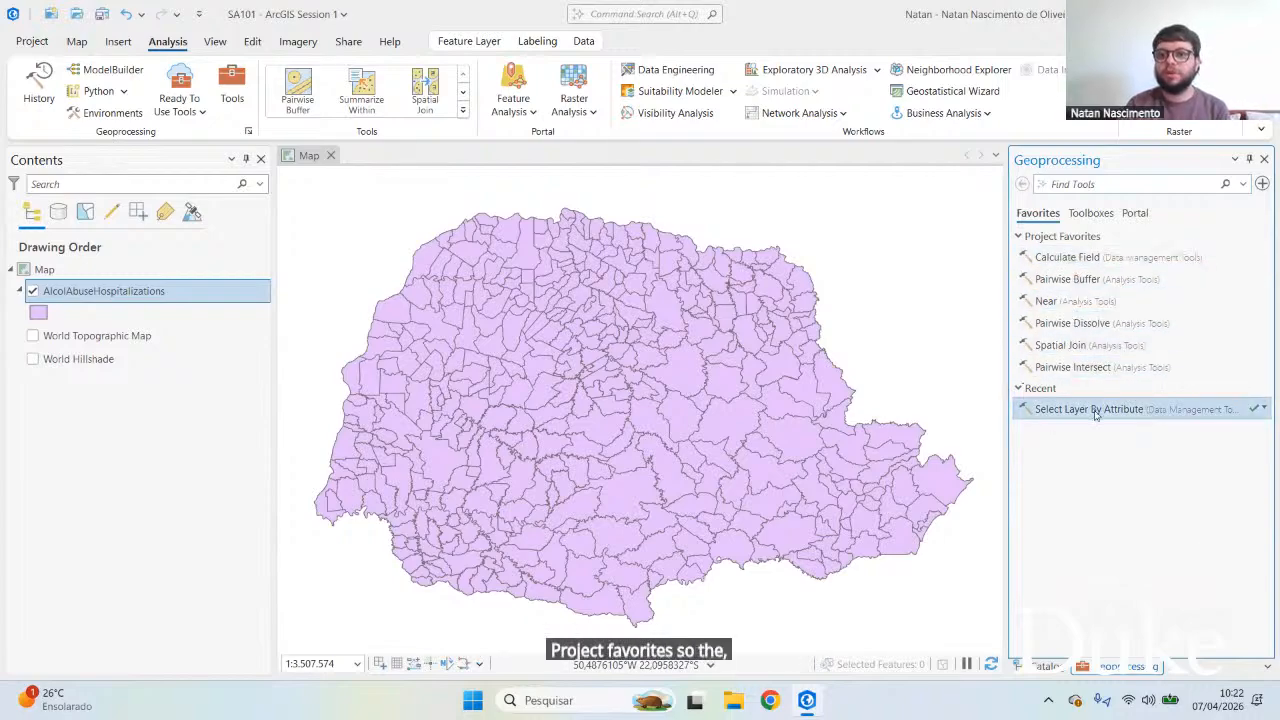
{"action": "left_click", "coordinate": [1088, 214]}
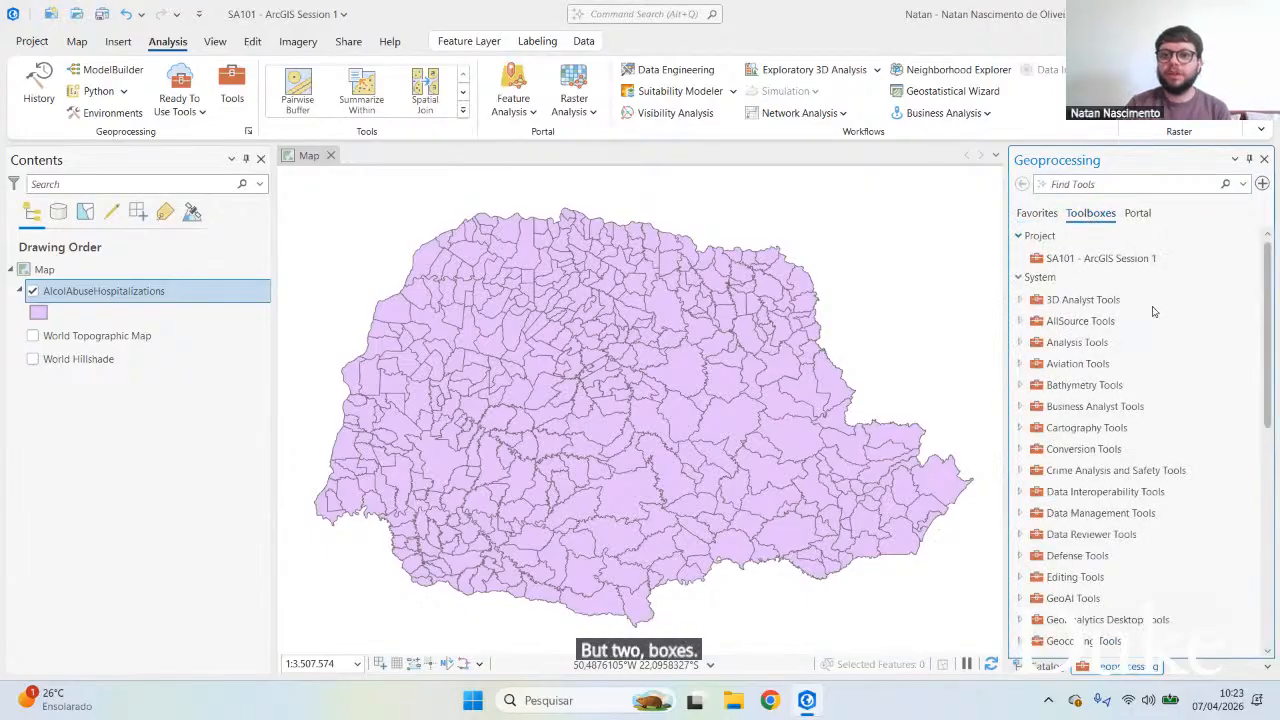
{"action": "scroll", "coordinate": [1150, 313], "scroll_direction": "down", "scroll_amount": 8}
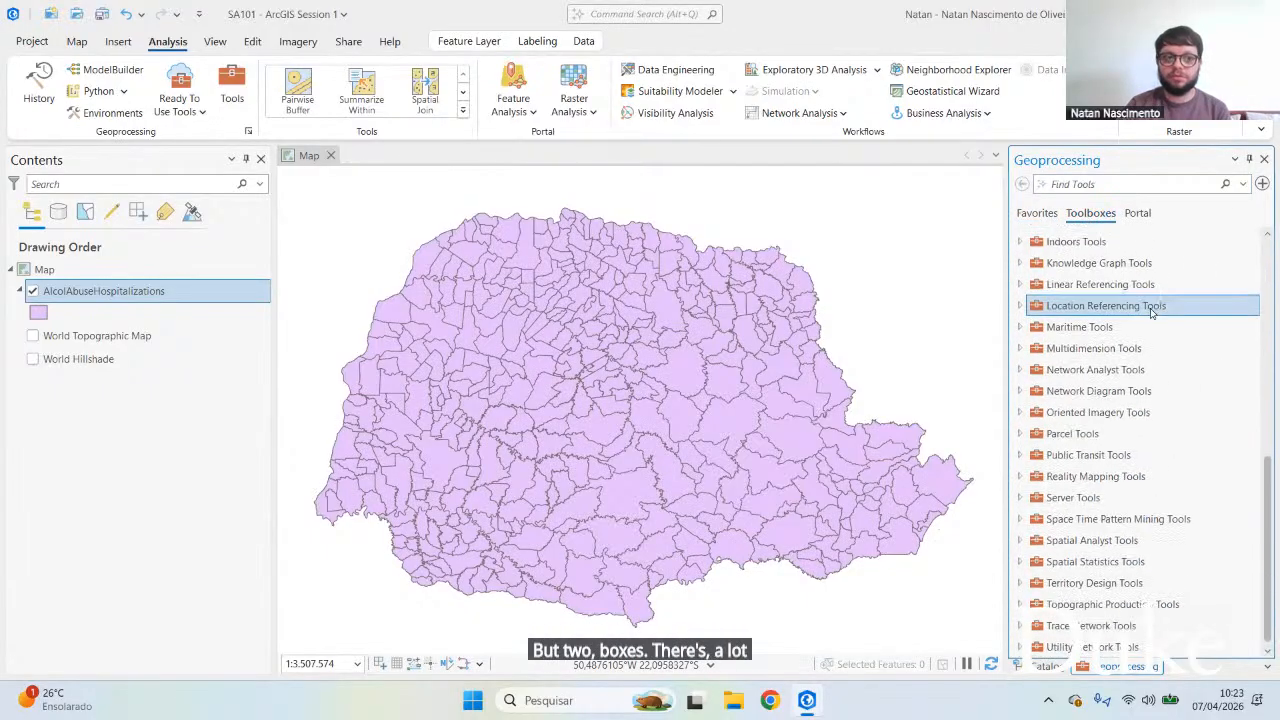
{"action": "scroll", "coordinate": [1146, 380], "scroll_direction": "up", "scroll_amount": 8}
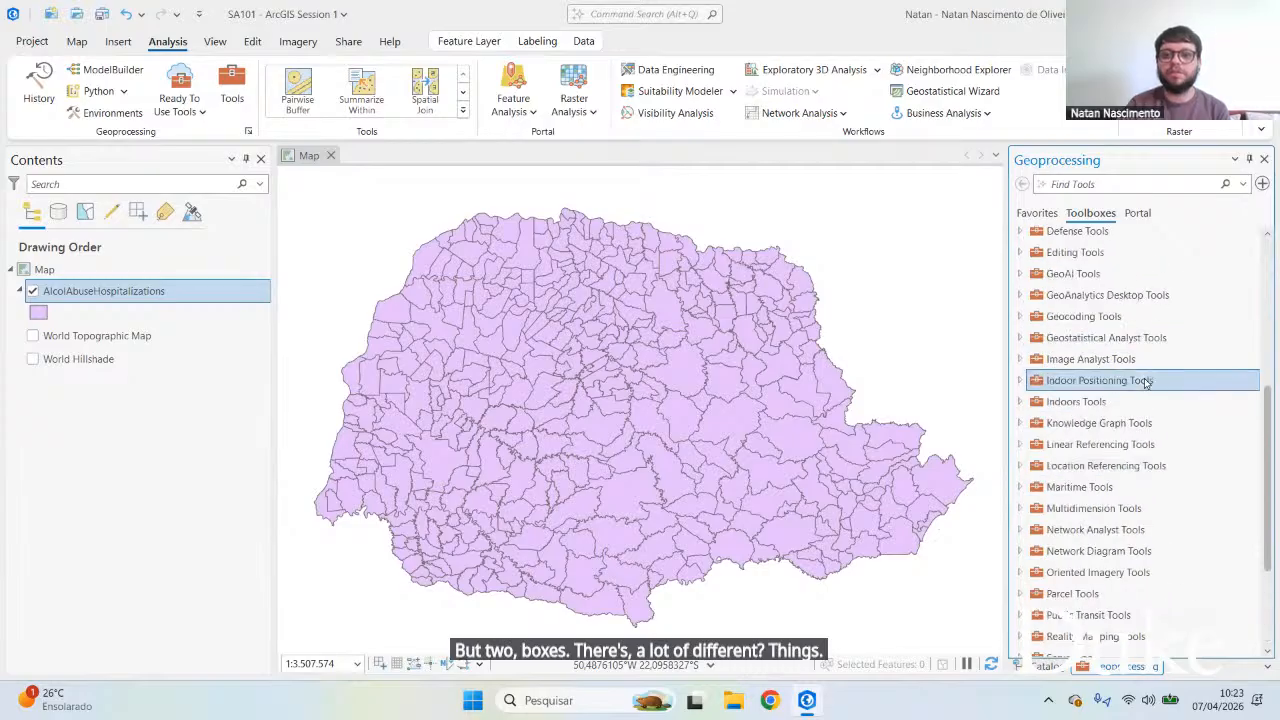
Step: Expand 3D Analyst Tools down to the Conversion toolset of 3D Features to examine its contents, and collapse the toolbox again
{"action": "left_click", "coordinate": [1019, 300]}
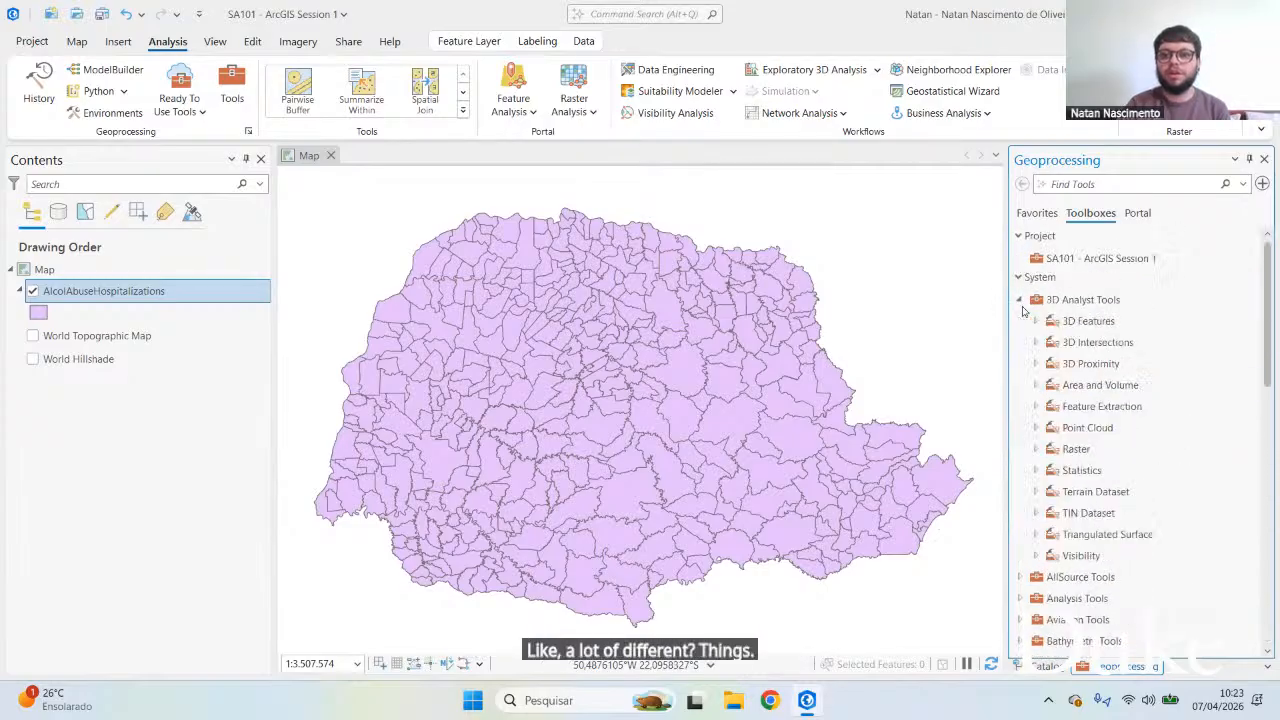
{"action": "left_click", "coordinate": [1035, 321]}
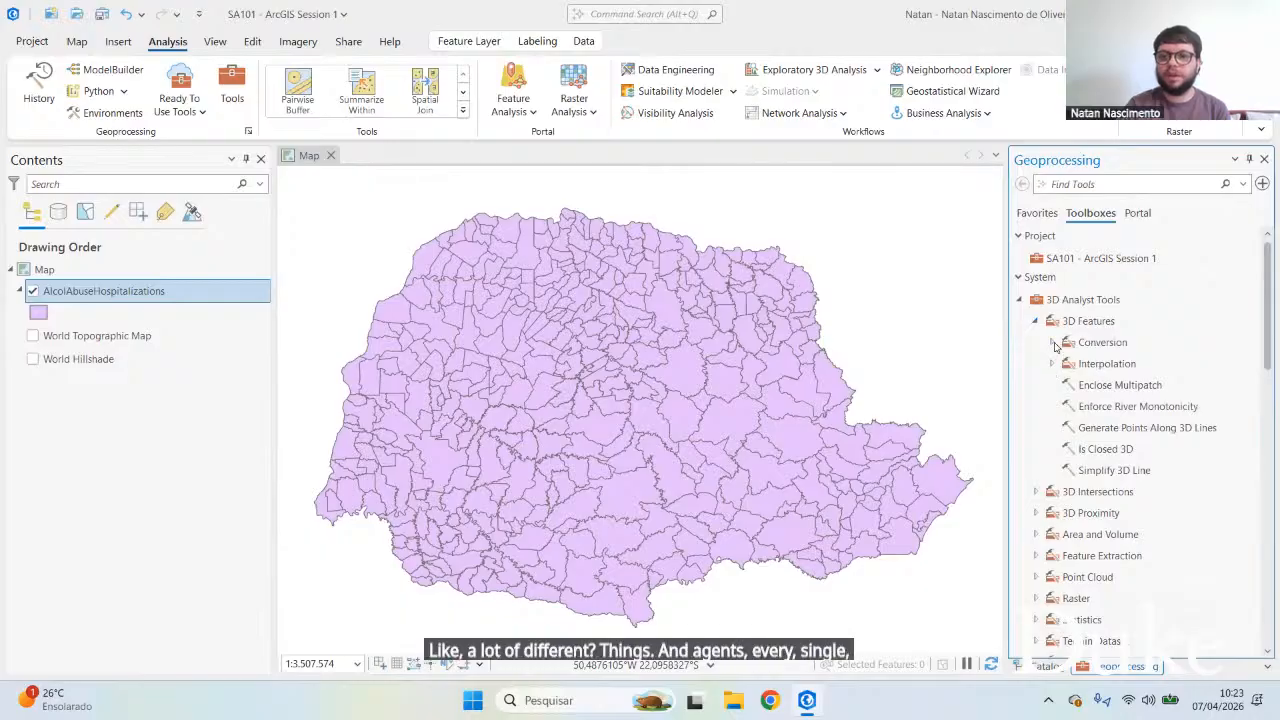
{"action": "left_click", "coordinate": [1051, 342]}
{"action": "scroll", "coordinate": [1110, 385], "scroll_direction": "down", "scroll_amount": 10}
{"action": "scroll", "coordinate": [1120, 375], "scroll_direction": "up", "scroll_amount": 9}
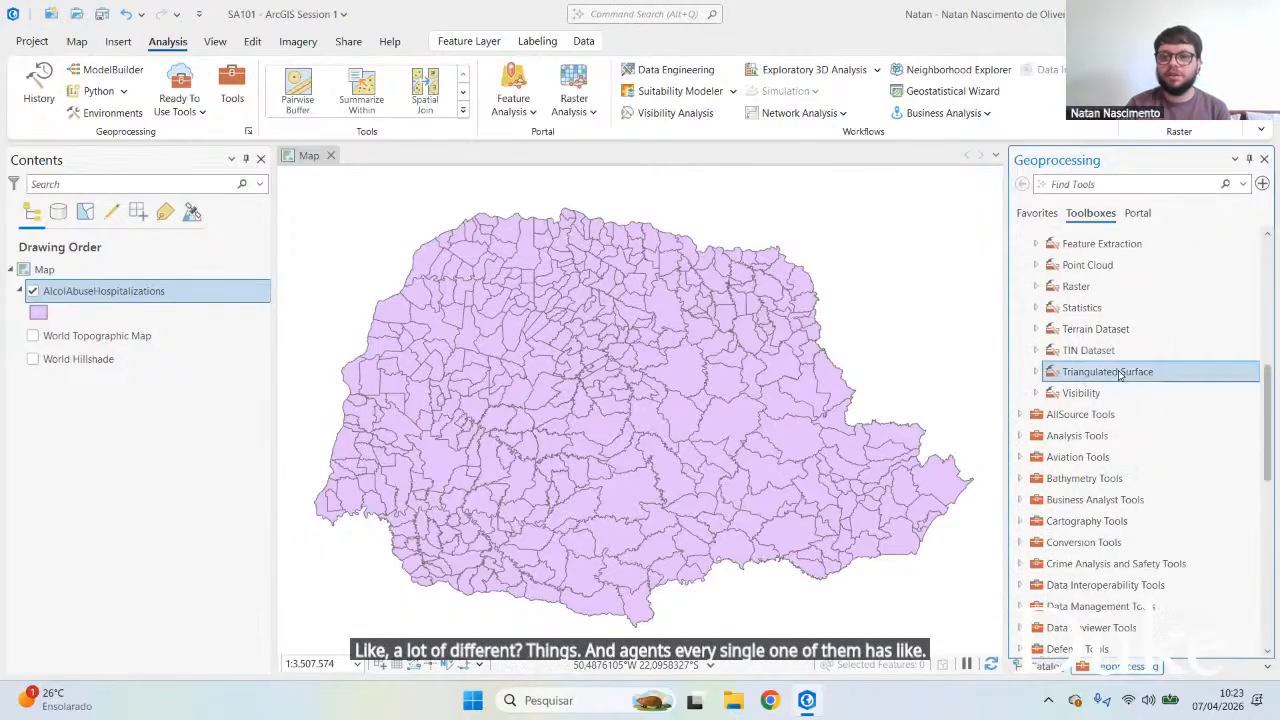
{"action": "scroll", "coordinate": [1120, 373], "scroll_direction": "up", "scroll_amount": 1}
{"action": "left_click", "coordinate": [1051, 342]}
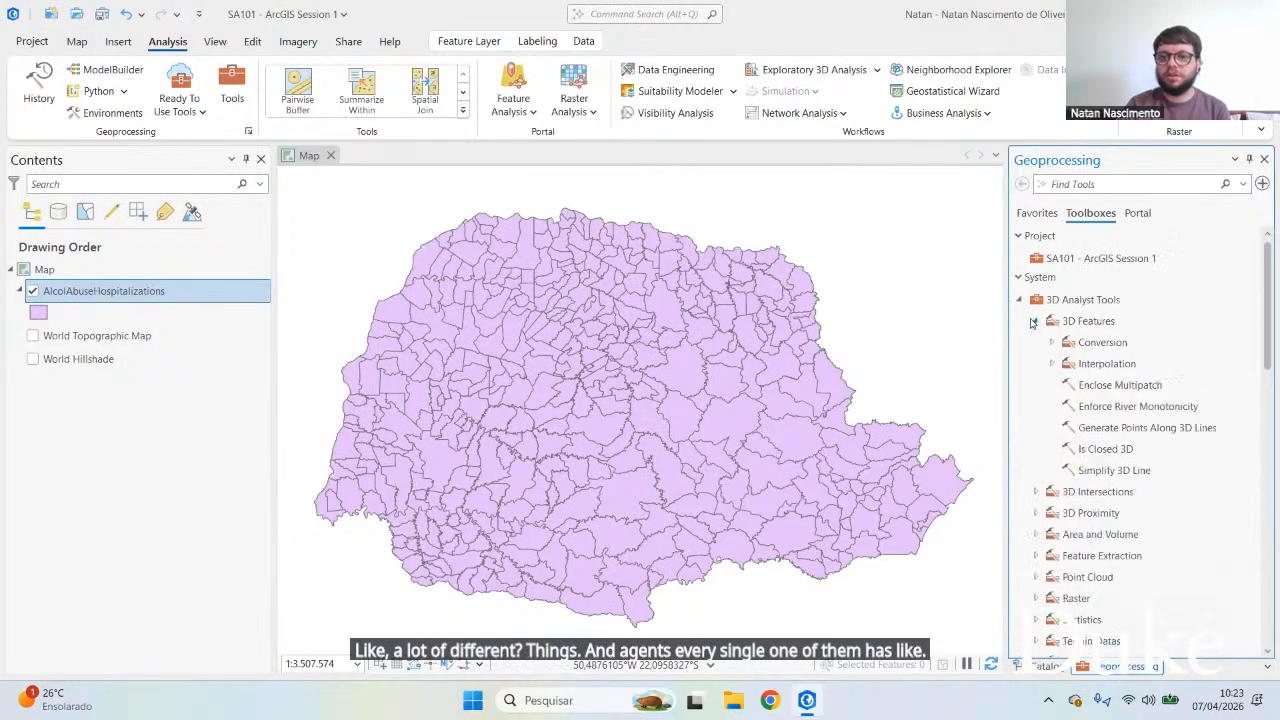
{"action": "left_click", "coordinate": [1019, 300]}
Step: Find Spatial Analyst Tools among the system toolboxes, examine its toolsets, and collapse it
{"action": "scroll", "coordinate": [1072, 340], "scroll_direction": "down", "scroll_amount": 8}
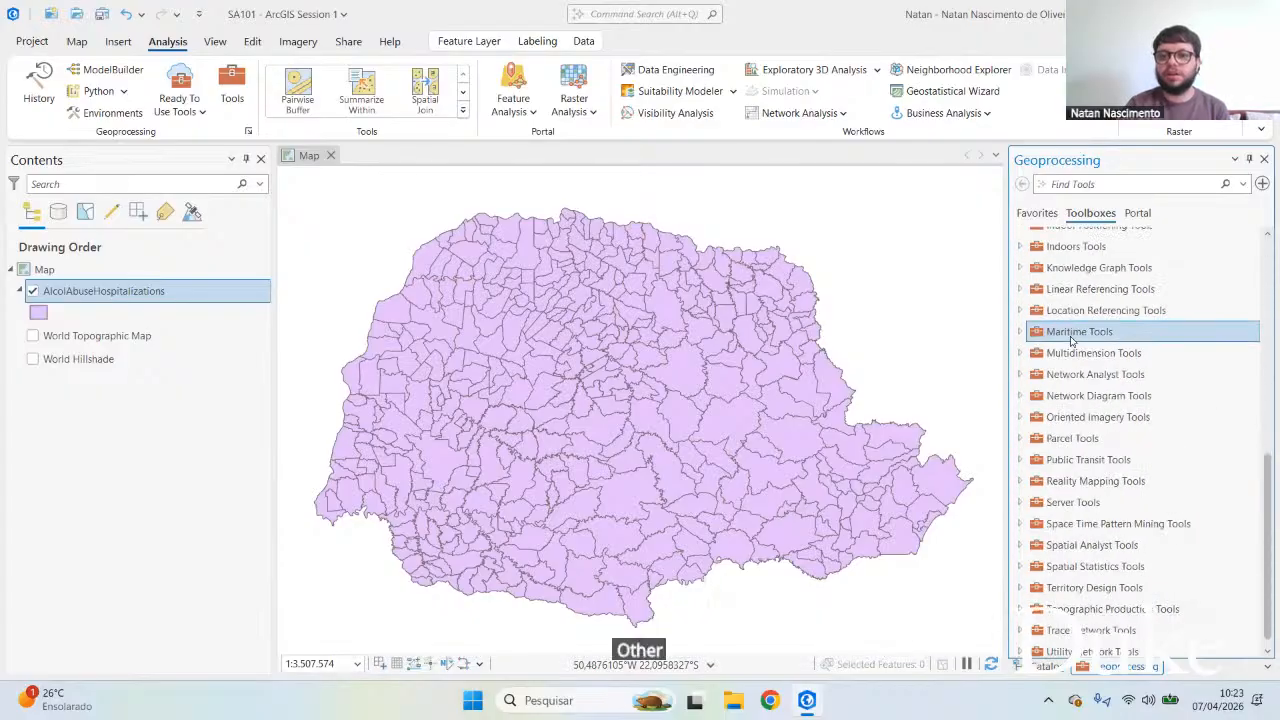
{"action": "scroll", "coordinate": [1115, 545], "scroll_direction": "up", "scroll_amount": 10}
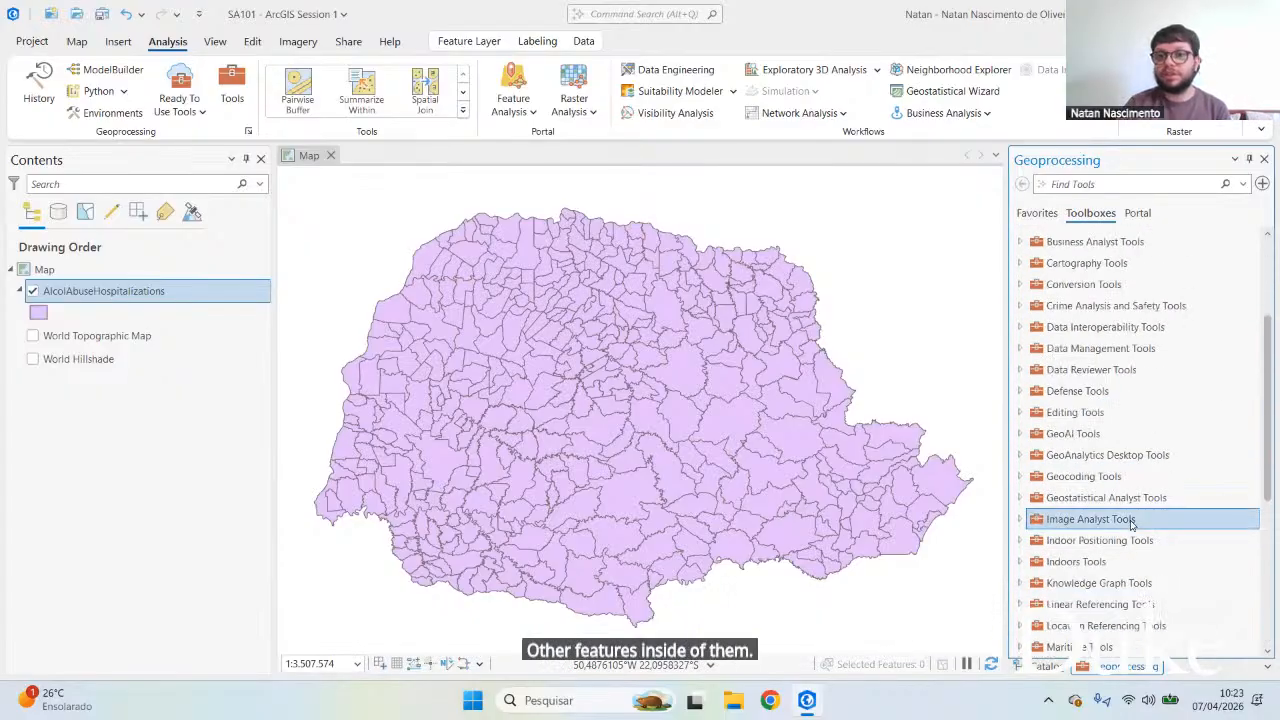
{"action": "scroll", "coordinate": [1131, 525], "scroll_direction": "down", "scroll_amount": 2}
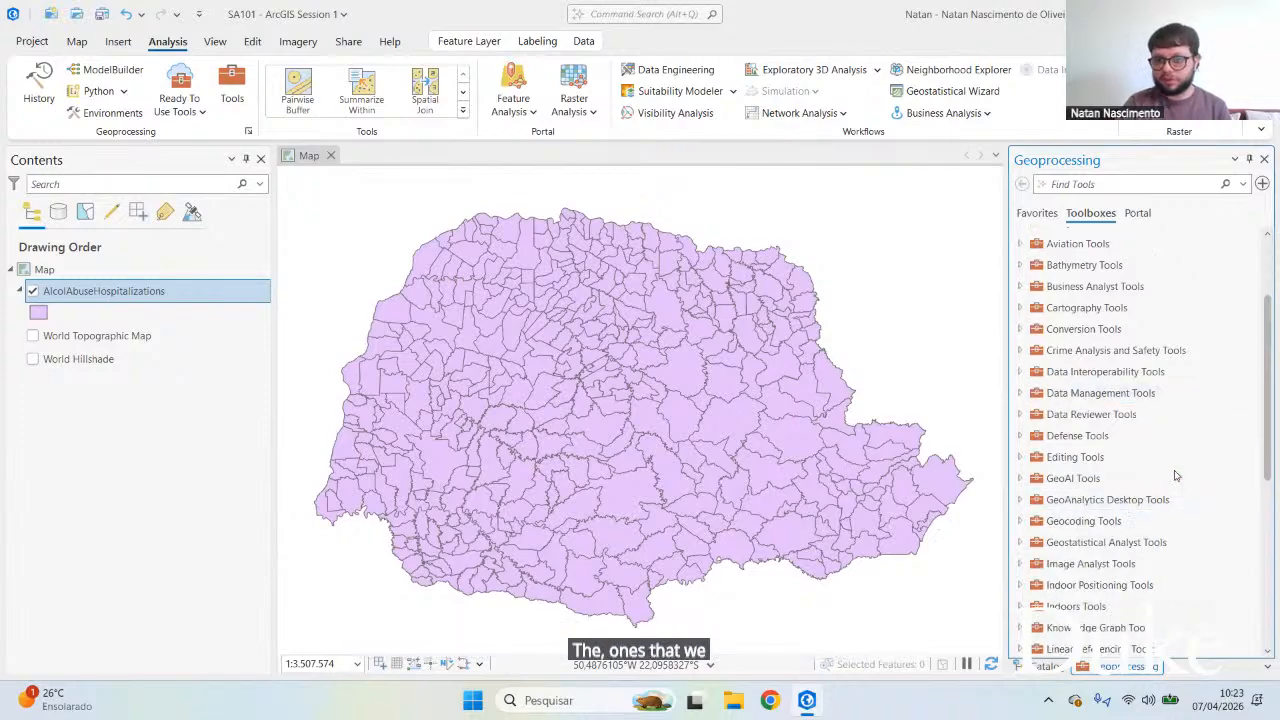
{"action": "scroll", "coordinate": [1175, 475], "scroll_direction": "down", "scroll_amount": 3}
{"action": "scroll", "coordinate": [1175, 475], "scroll_direction": "down", "scroll_amount": 4}
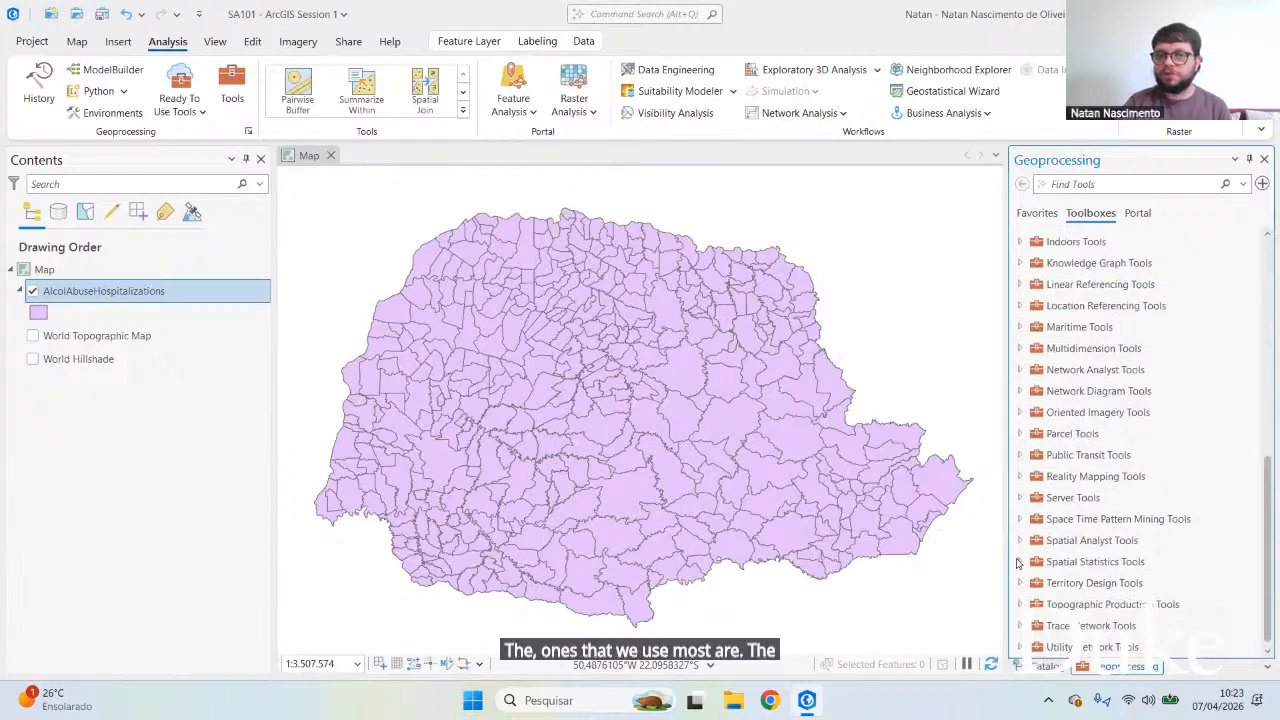
{"action": "left_click", "coordinate": [1021, 541]}
{"action": "scroll", "coordinate": [1149, 525], "scroll_direction": "down", "scroll_amount": 7}
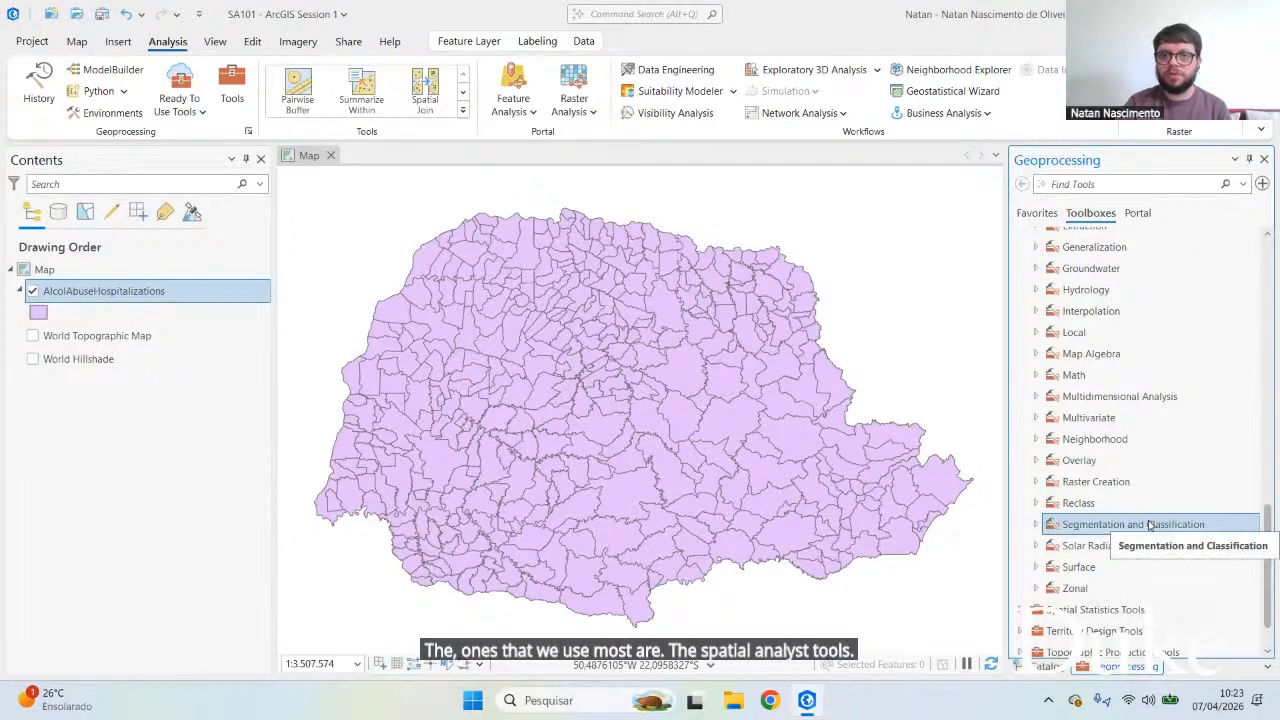
{"action": "scroll", "coordinate": [1149, 525], "scroll_direction": "up", "scroll_amount": 4}
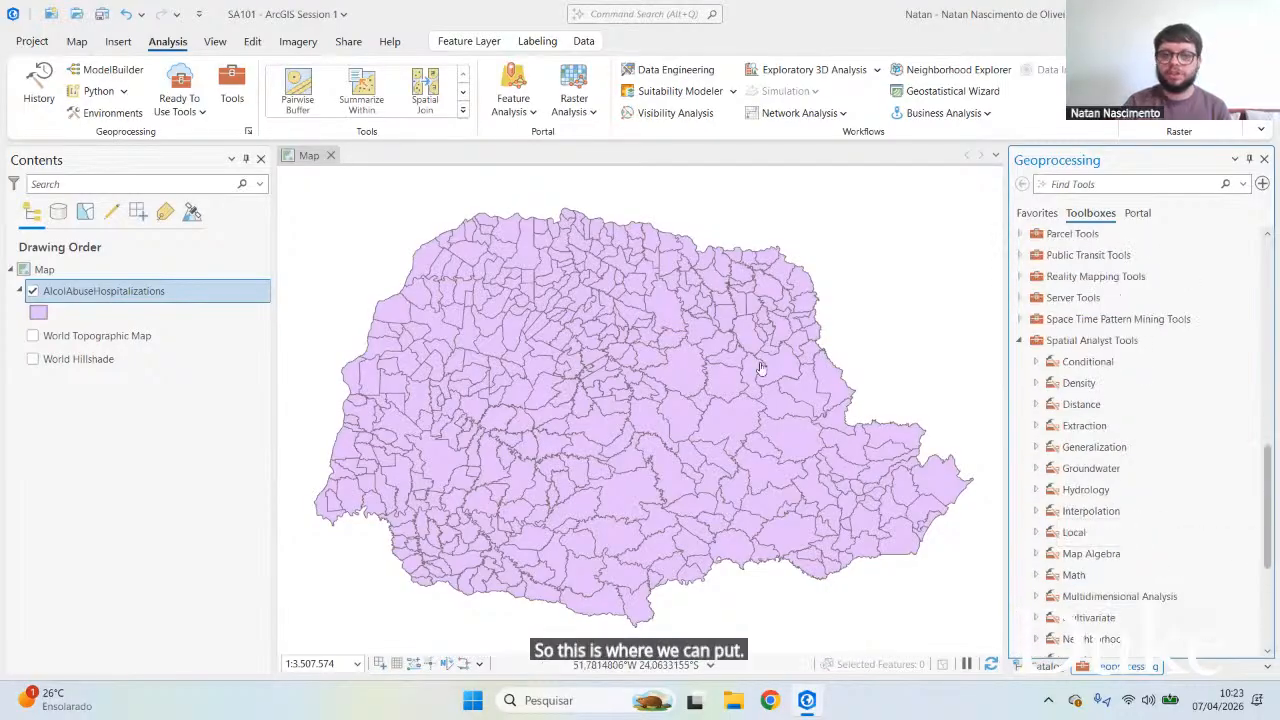
{"action": "left_click", "coordinate": [1020, 341]}
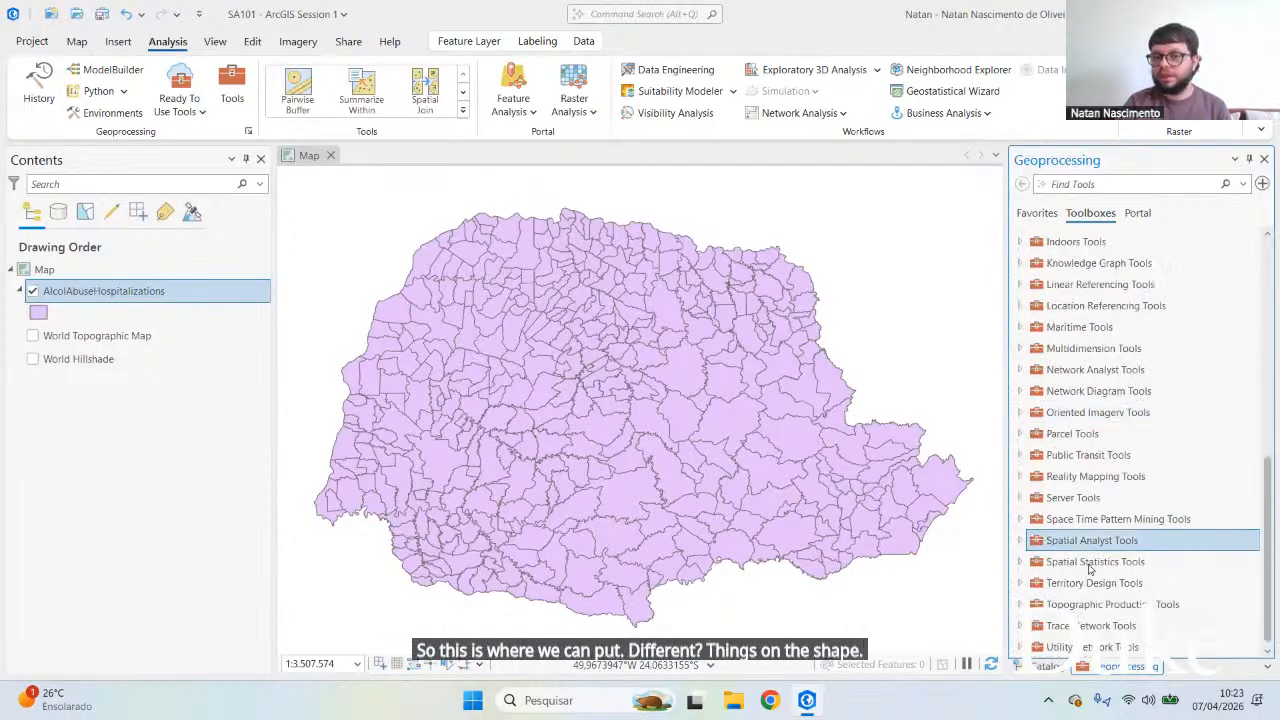
Step: Examine the Analyzing Patterns, Assessing Sensitivity and Mapping Clusters toolsets in Spatial Statistics Tools, leaving Mapping Clusters expanded
{"action": "left_click", "coordinate": [1019, 564]}
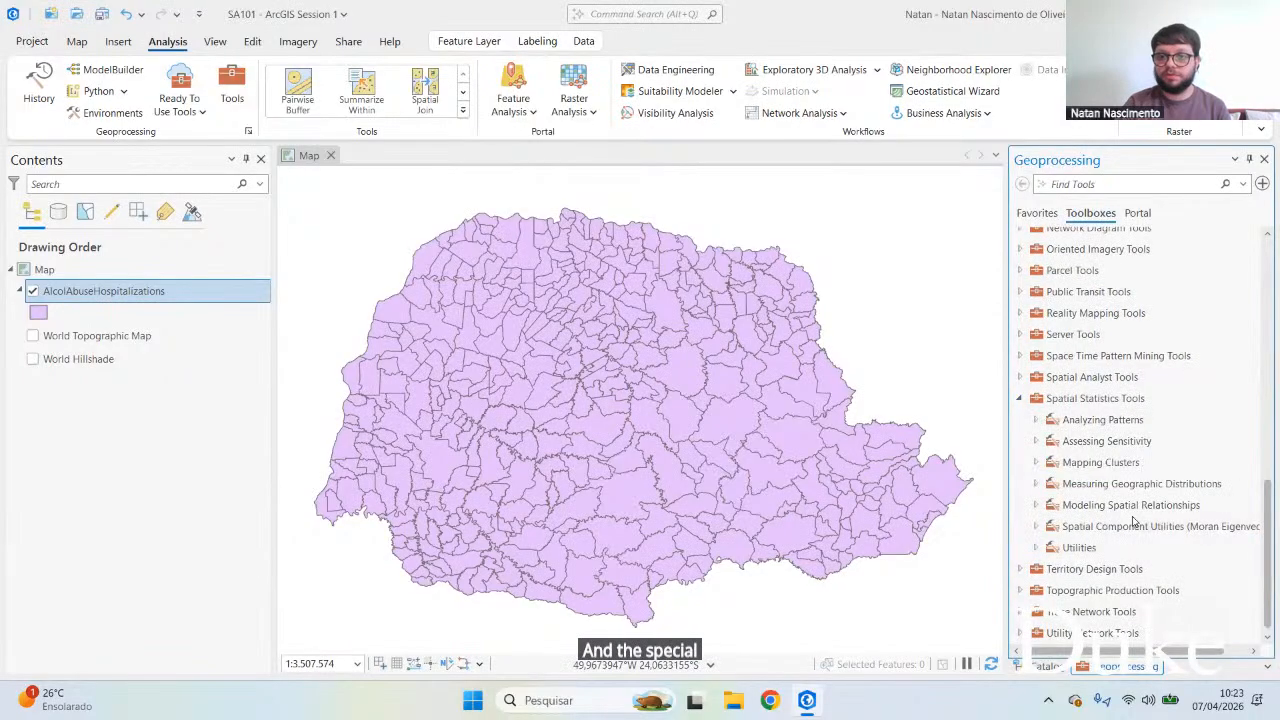
{"action": "left_click", "coordinate": [1125, 420]}
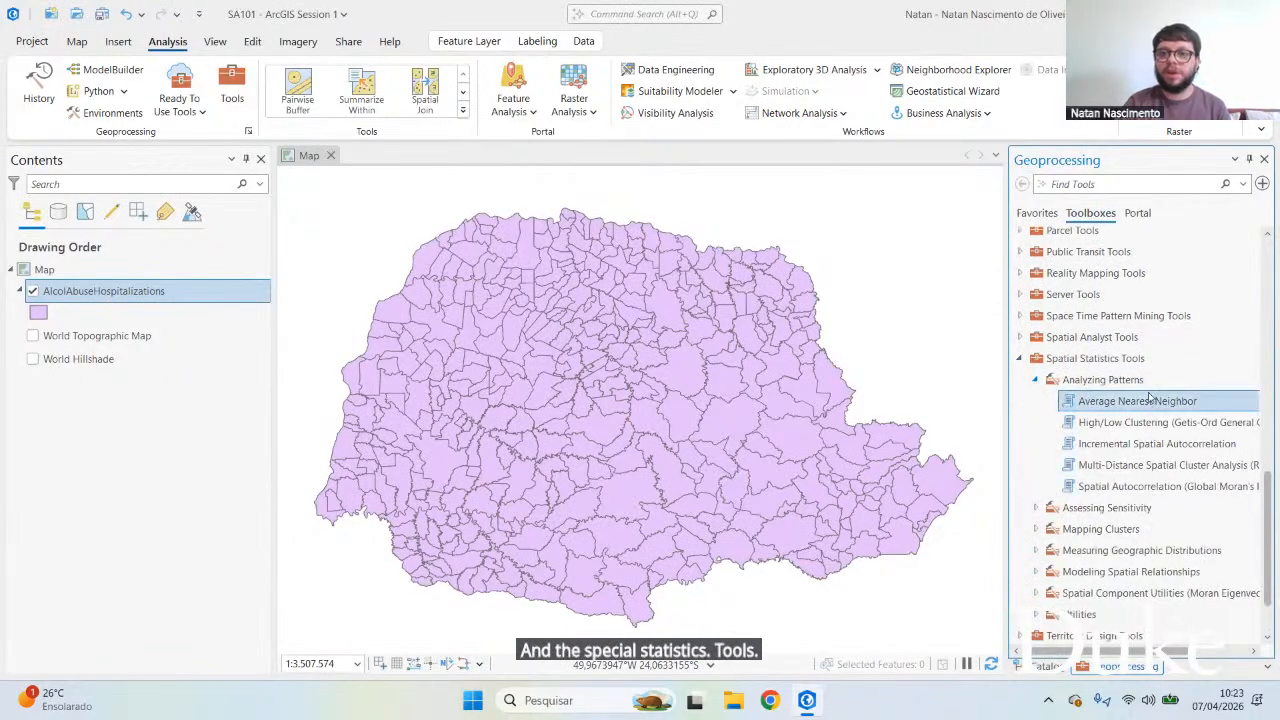
{"action": "left_click", "coordinate": [1045, 383]}
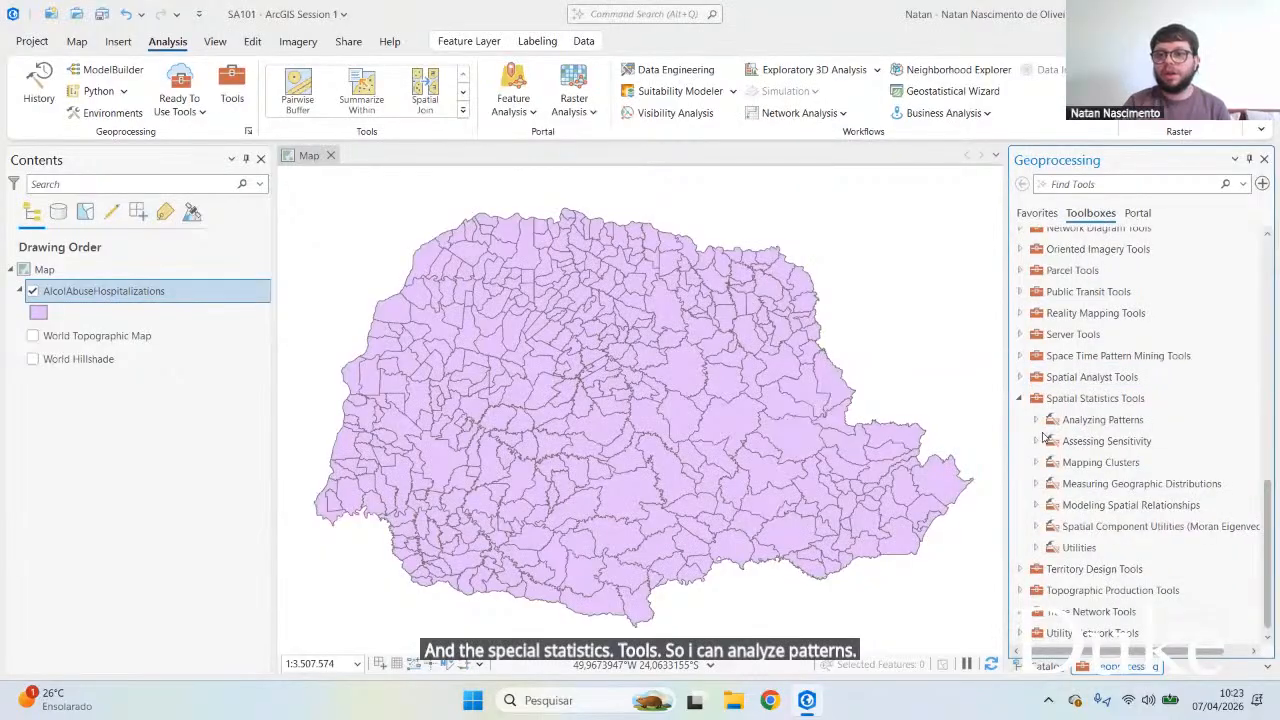
{"action": "left_click", "coordinate": [1040, 442]}
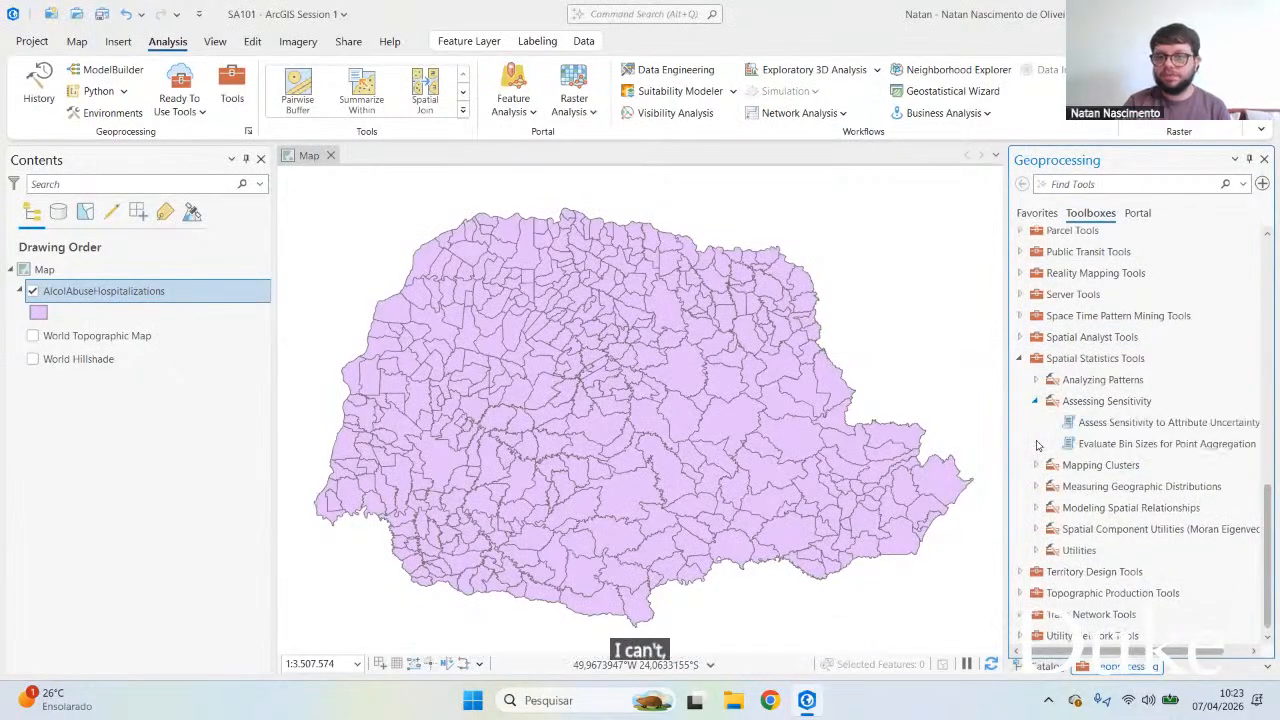
{"action": "left_click", "coordinate": [1045, 441]}
{"action": "left_click", "coordinate": [1037, 462]}
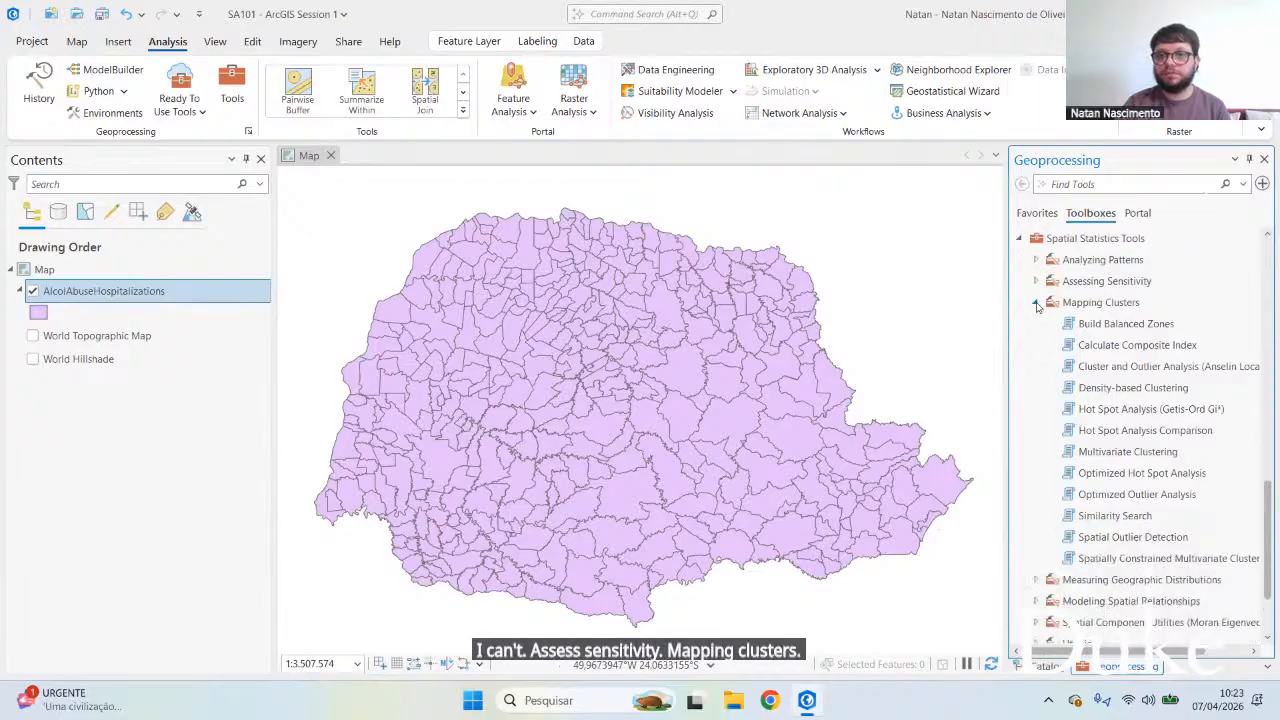
Step: Collapse the Mapping Clusters toolset and examine the tools in Measuring Geographic Distributions, collapsing that toolset again
{"action": "left_click", "coordinate": [1036, 342]}
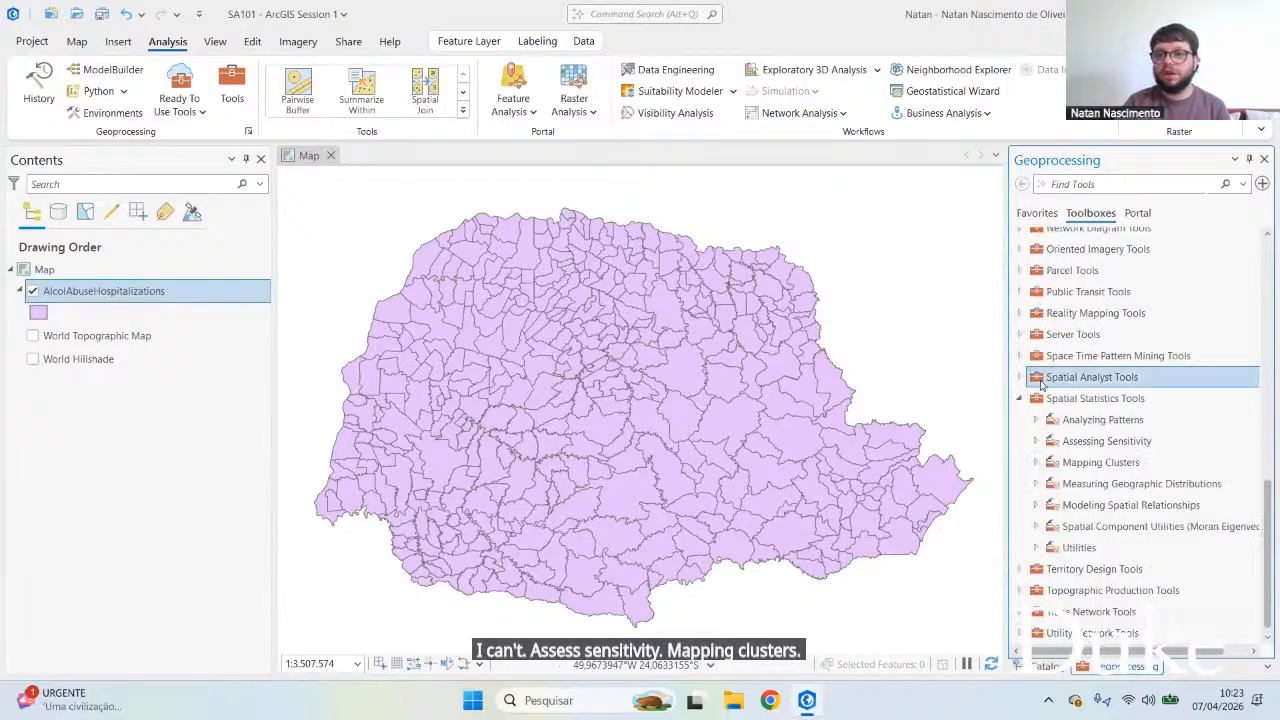
{"action": "left_click", "coordinate": [1037, 484]}
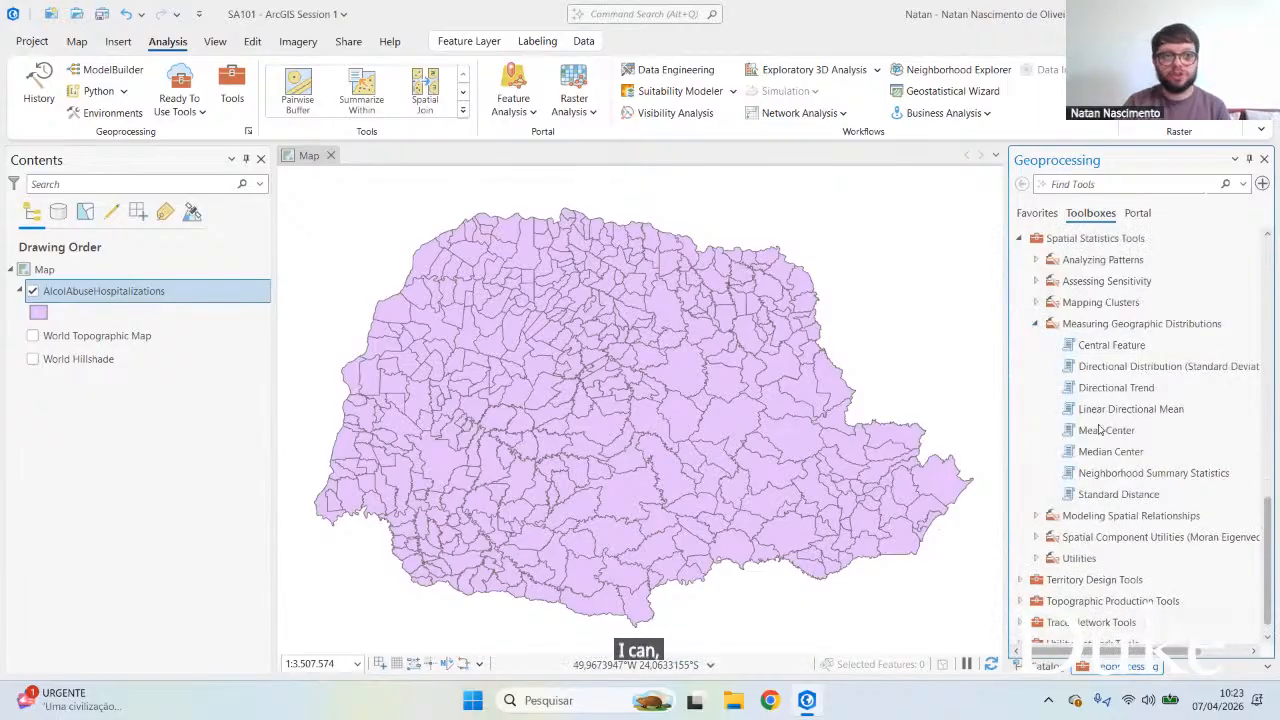
{"action": "left_click", "coordinate": [1036, 324]}
Step: Examine the regression and correlation tools in the Modeling Spatial Relationships toolset, and collapse it
{"action": "left_click", "coordinate": [1071, 506]}
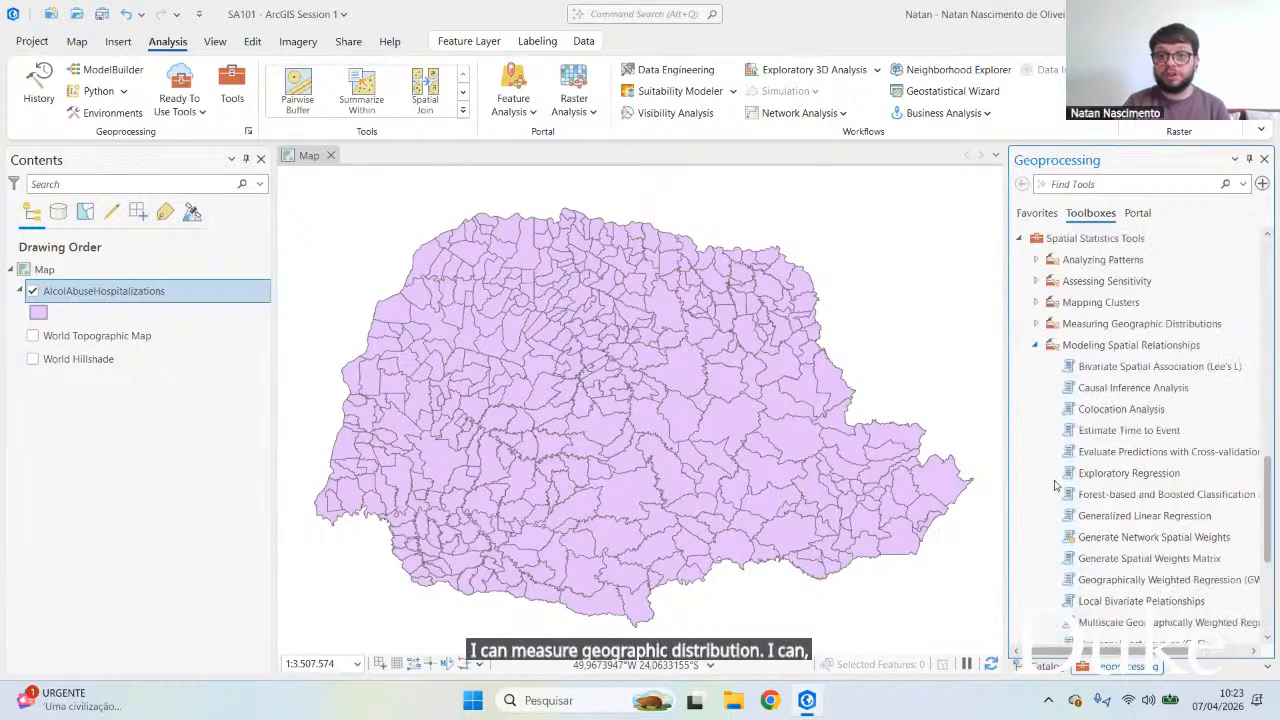
{"action": "scroll", "coordinate": [1060, 495], "scroll_direction": "down", "scroll_amount": 2}
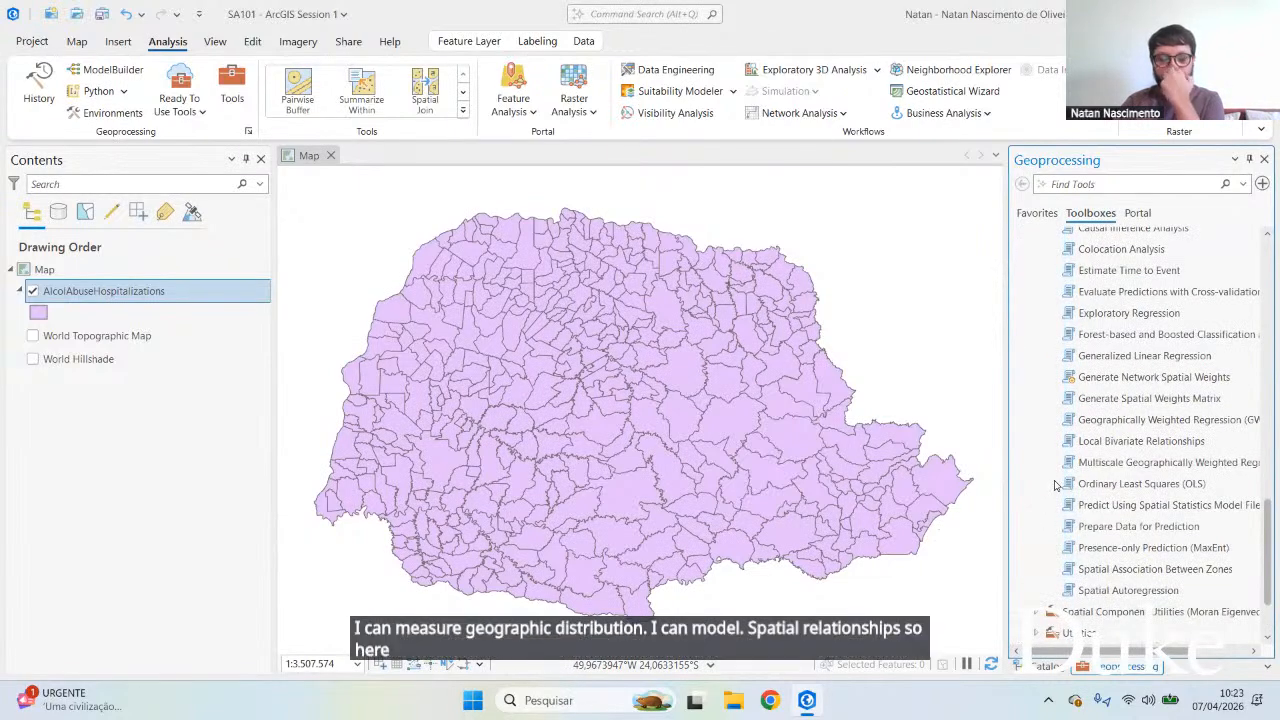
{"action": "scroll", "coordinate": [1104, 487], "scroll_direction": "up", "scroll_amount": 1}
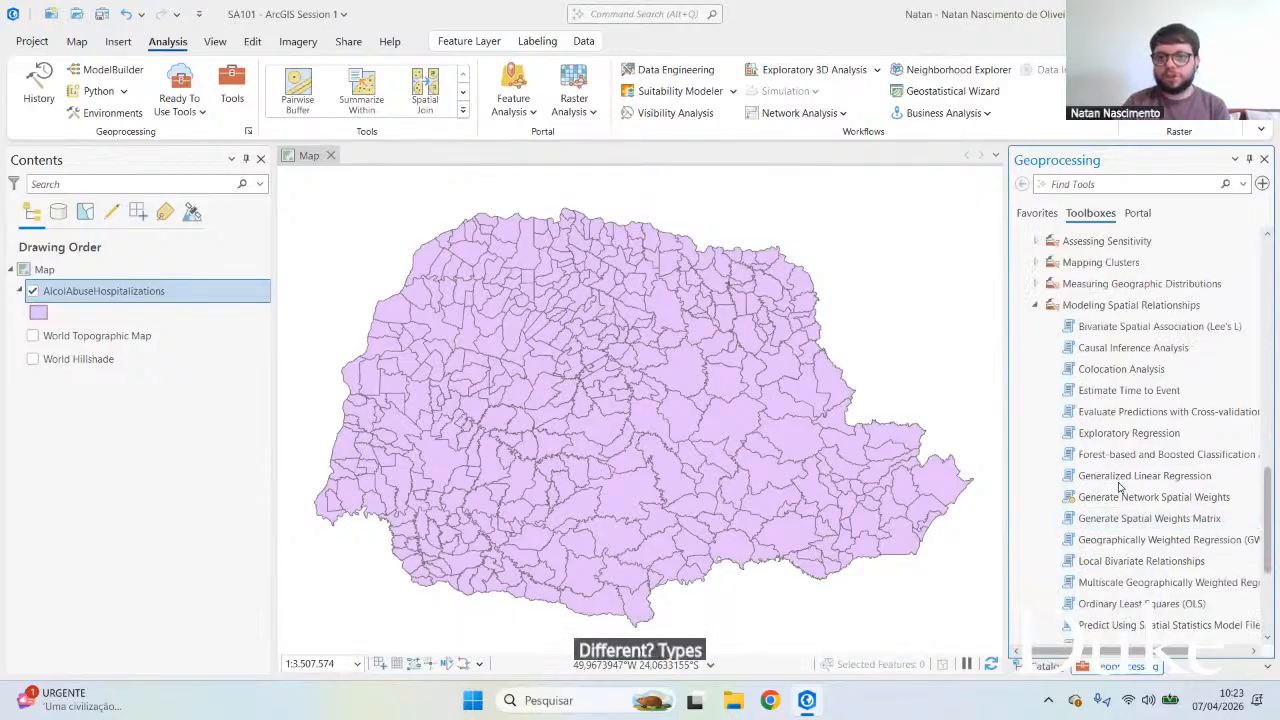
{"action": "scroll", "coordinate": [1145, 424], "scroll_direction": "down", "scroll_amount": 1}
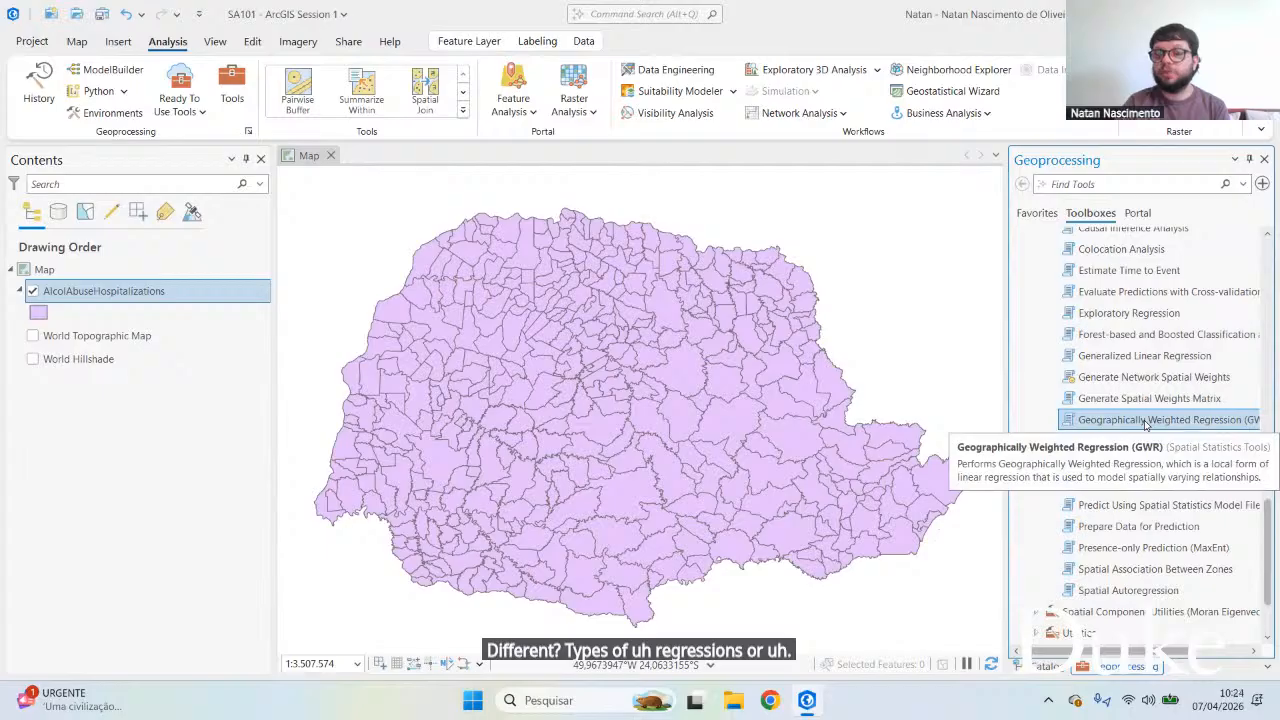
{"action": "scroll", "coordinate": [1063, 343], "scroll_direction": "up", "scroll_amount": 3}
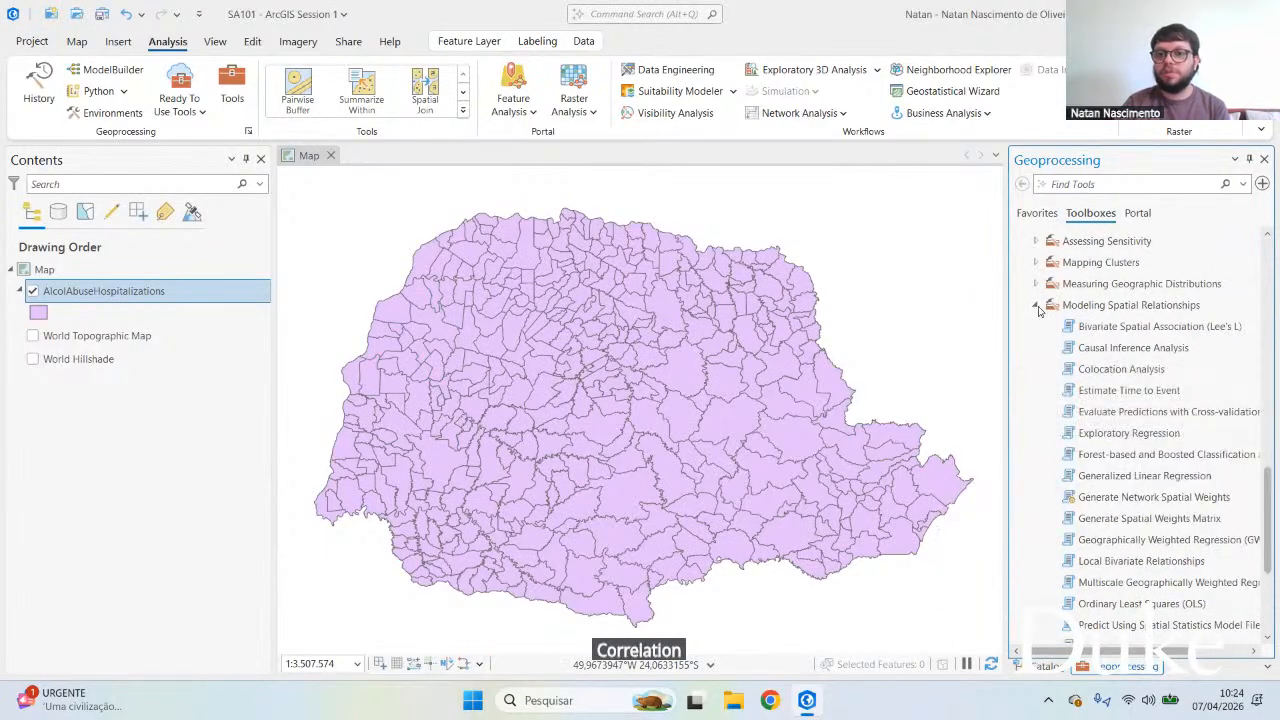
{"action": "left_click", "coordinate": [1035, 304]}
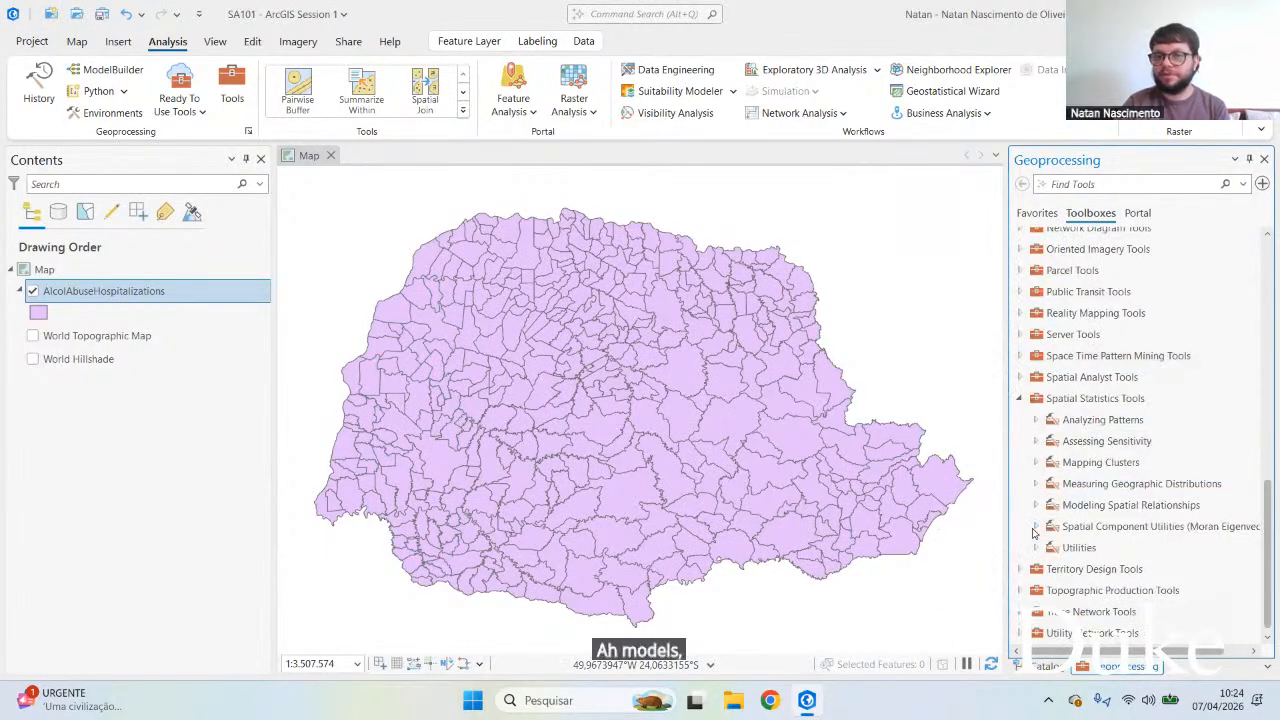
Step: Examine the Utilities toolset of Spatial Statistics Tools, review the system toolbox list, and collapse Spatial Statistics Tools
{"action": "left_click", "coordinate": [1036, 549]}
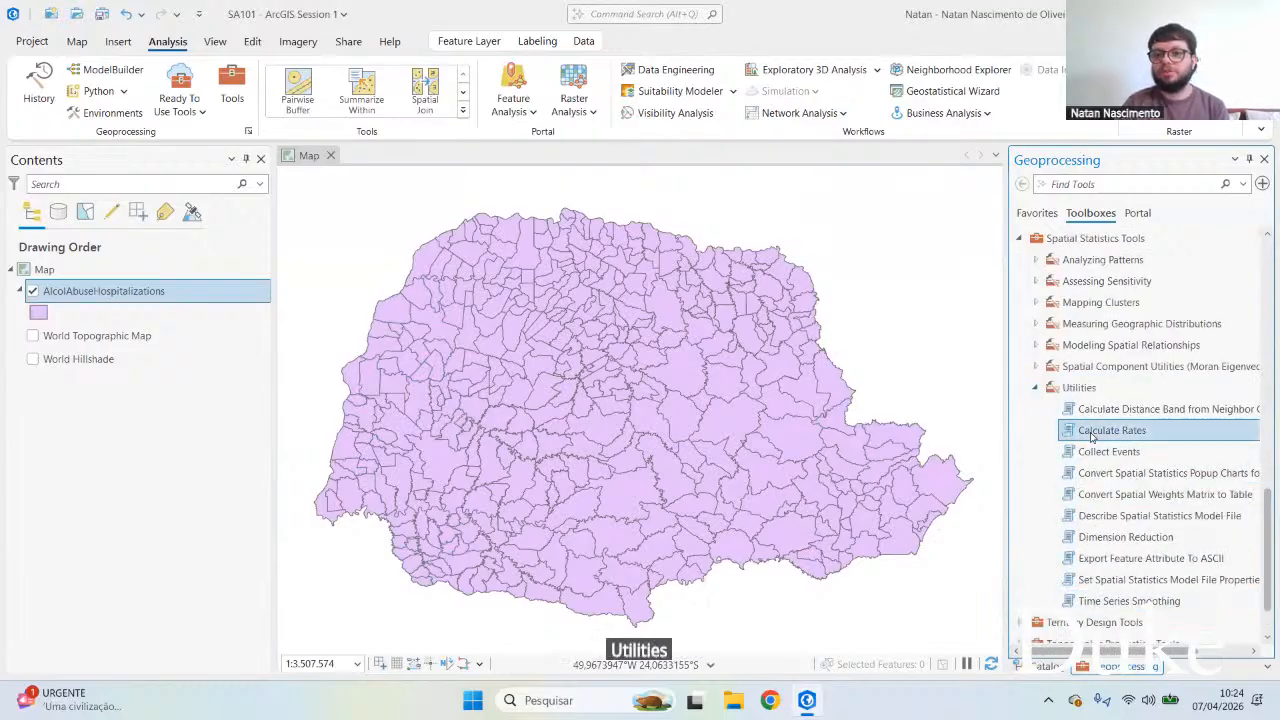
{"action": "left_click", "coordinate": [1033, 389]}
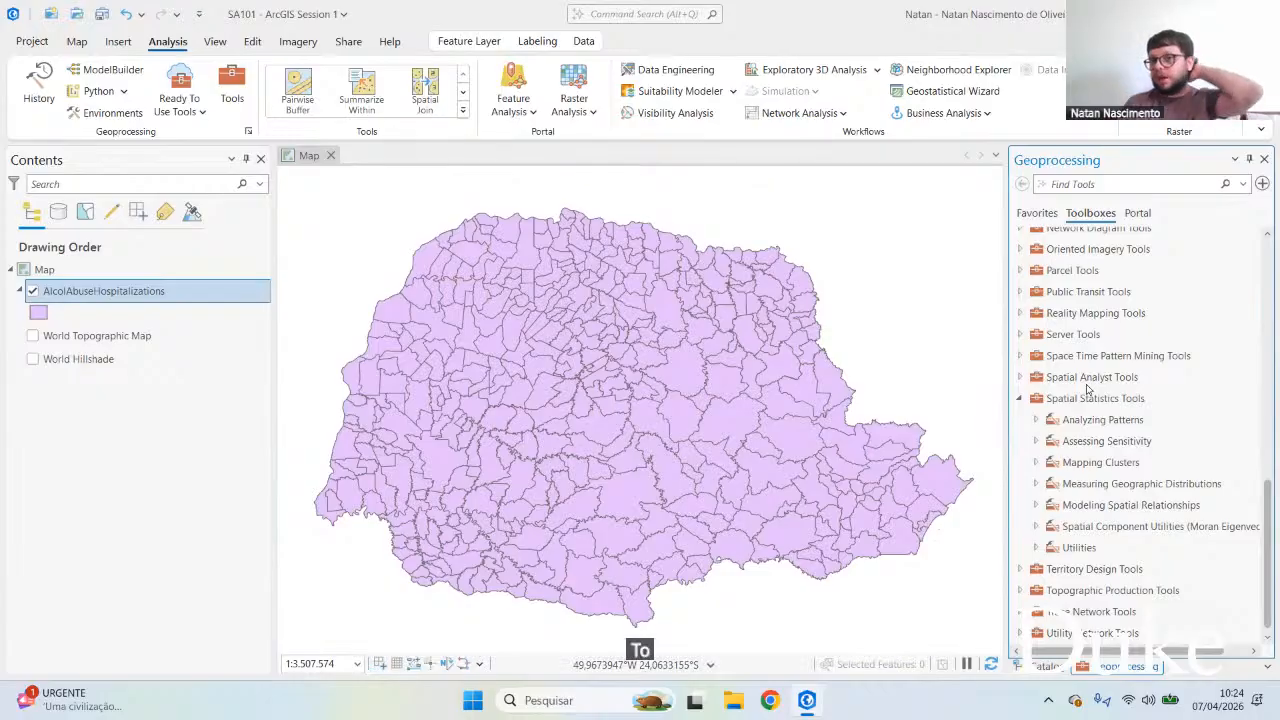
{"action": "scroll", "coordinate": [1088, 388], "scroll_direction": "up", "scroll_amount": 6}
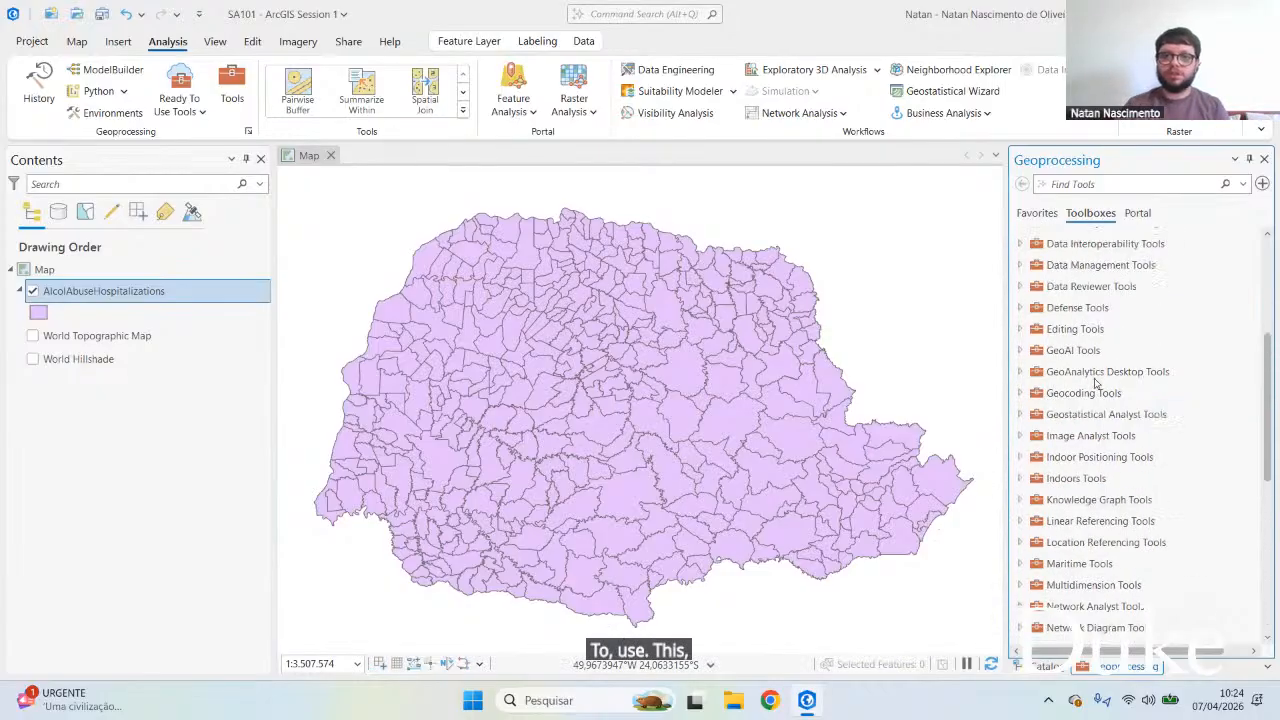
{"action": "scroll", "coordinate": [1095, 383], "scroll_direction": "up", "scroll_amount": 4}
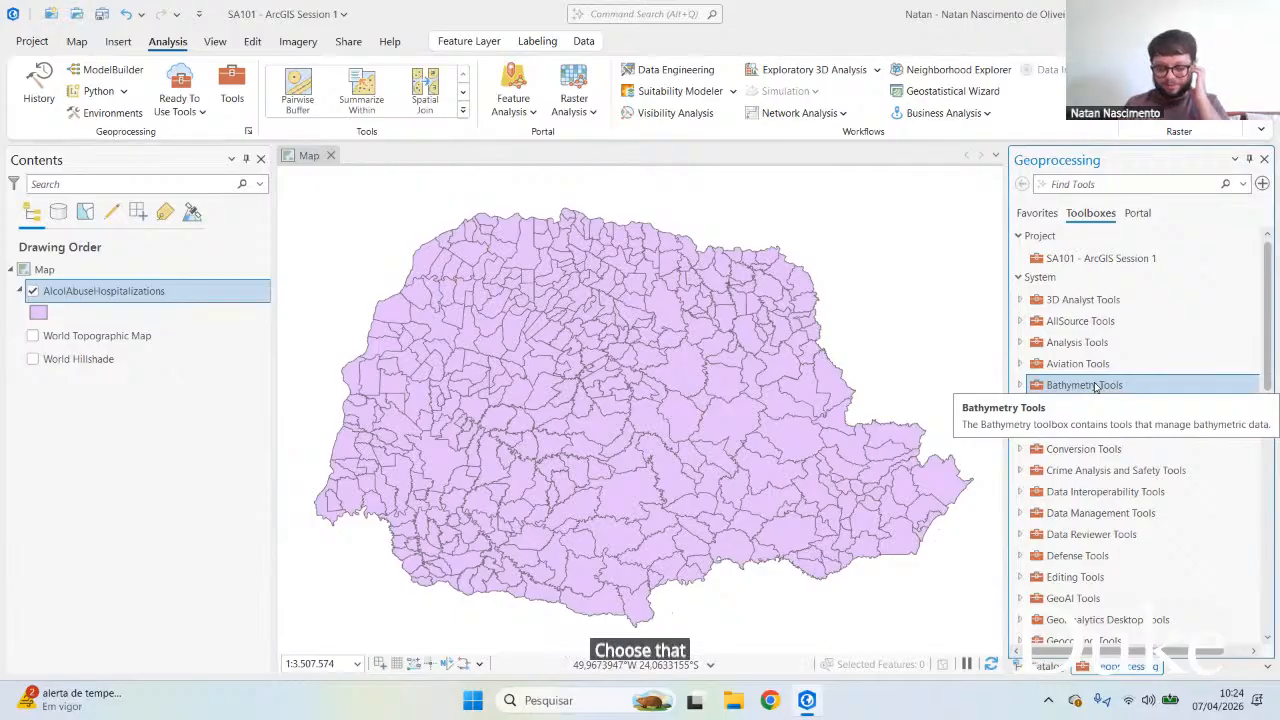
{"action": "scroll", "coordinate": [1095, 386], "scroll_direction": "down", "scroll_amount": 10}
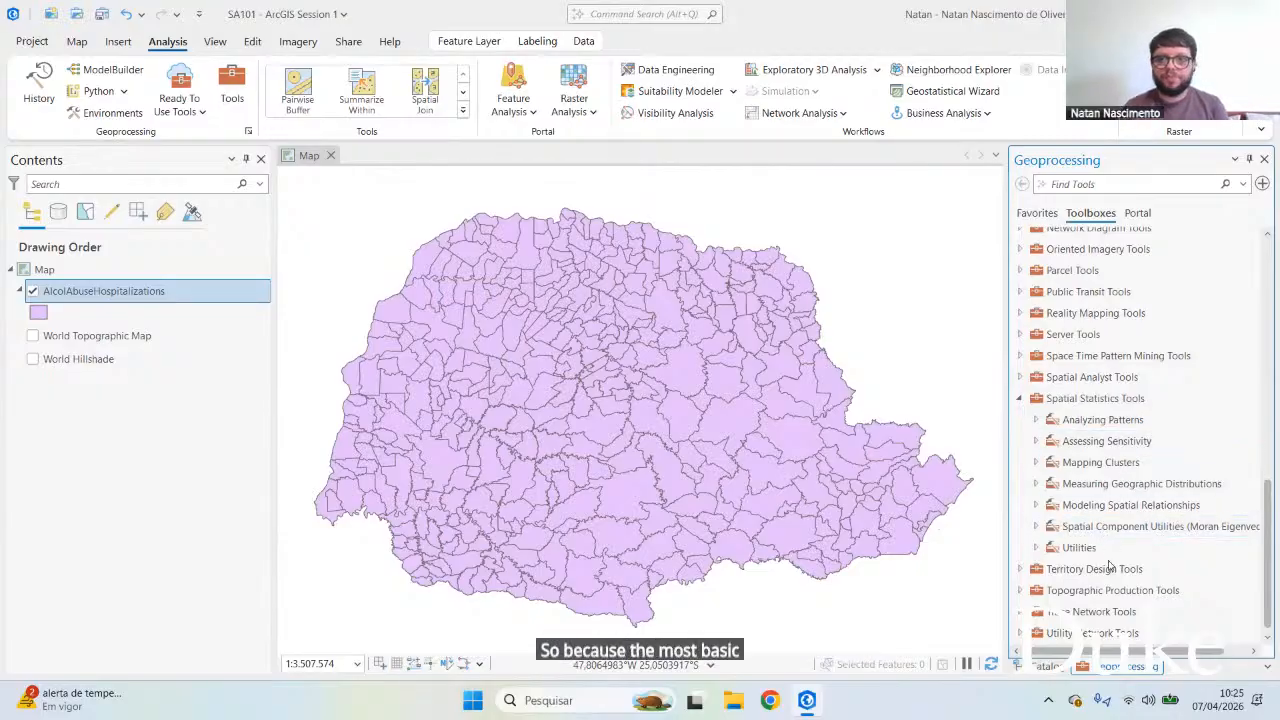
{"action": "left_click", "coordinate": [1019, 399]}
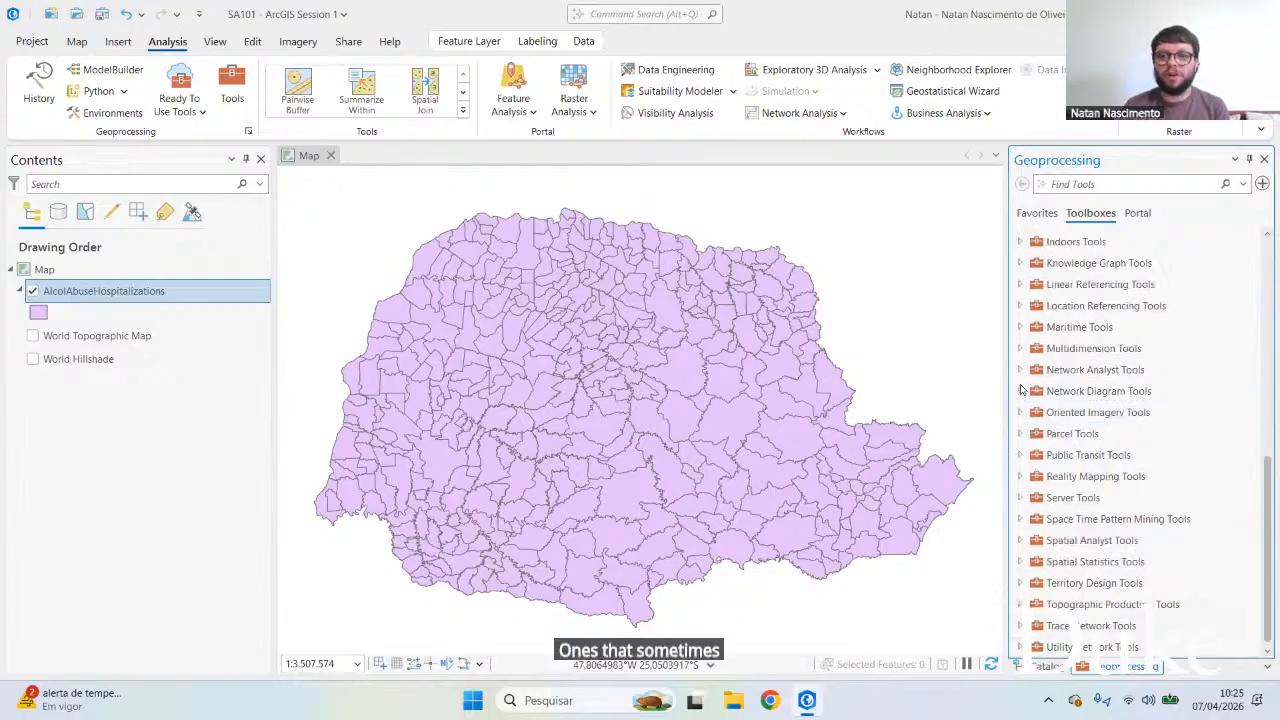
Step: Examine the toolsets of Network Analyst Tools and collapse the toolbox again
{"action": "left_click", "coordinate": [1020, 370]}
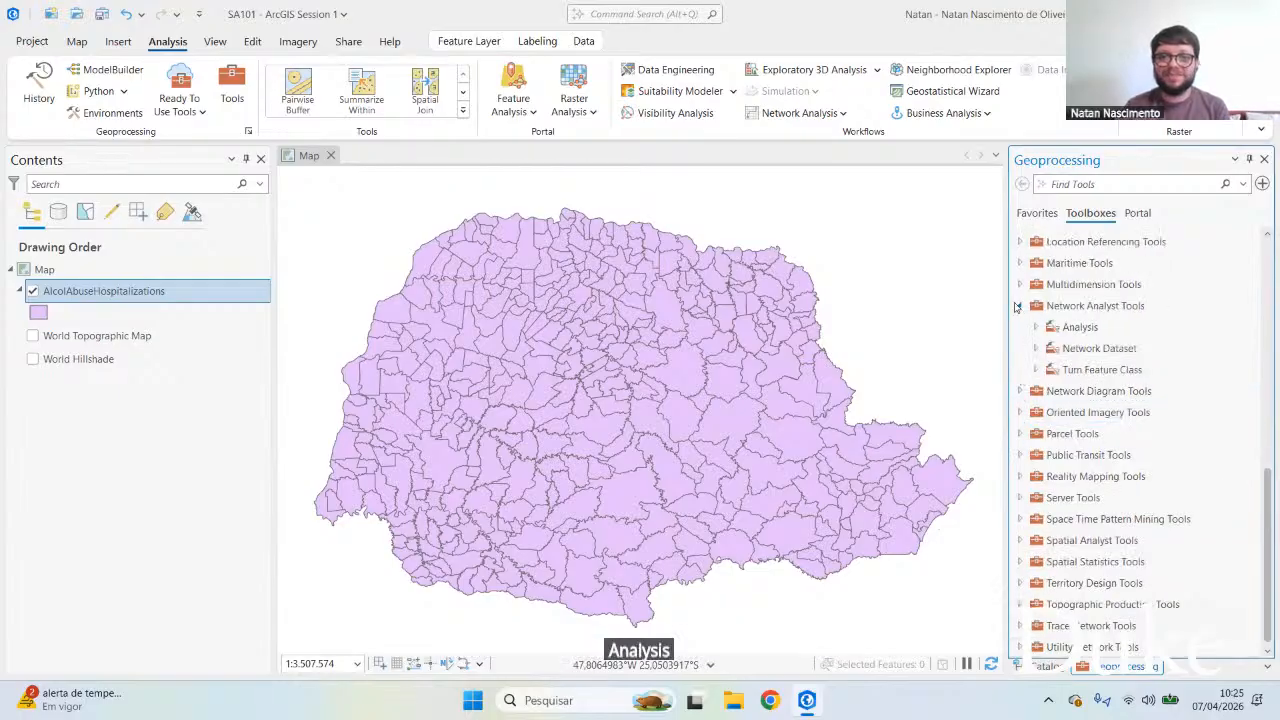
{"action": "left_click", "coordinate": [1019, 306]}
{"action": "scroll", "coordinate": [1028, 300], "scroll_direction": "up", "scroll_amount": 3}
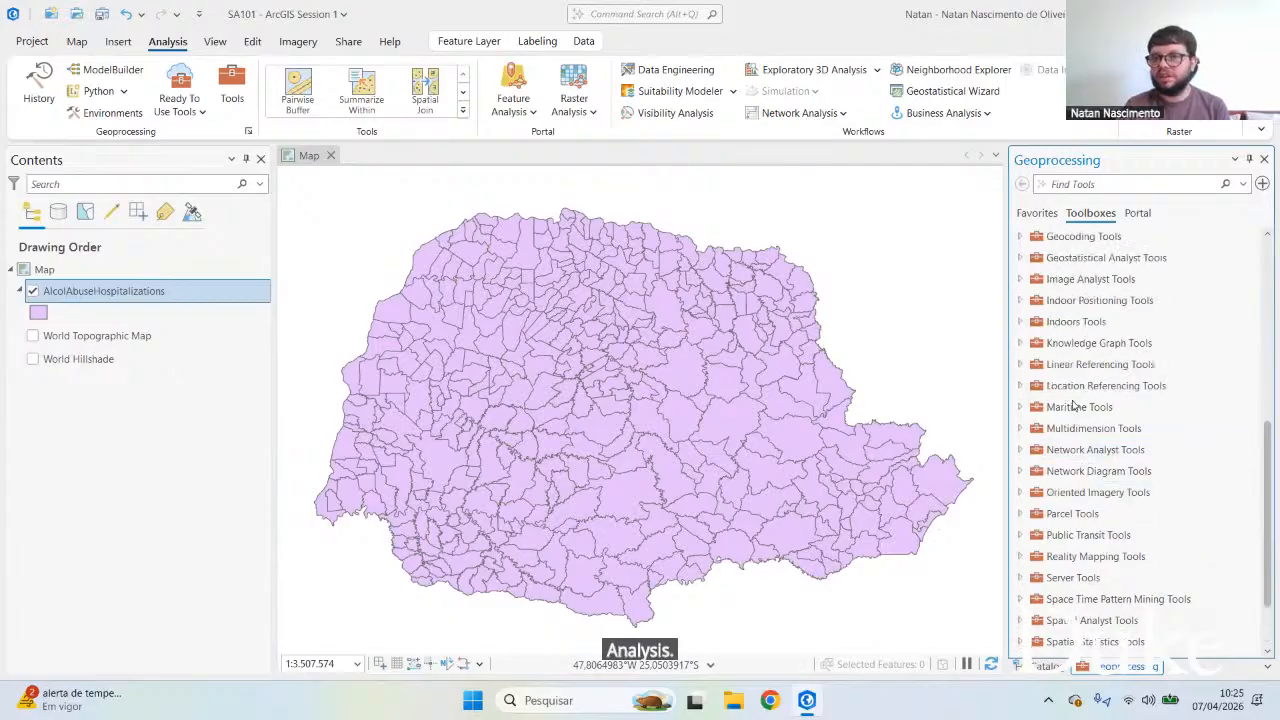
Step: Expand Geocoding Tools, read the description of the Geocode Addresses tool, and collapse the toolbox
{"action": "left_click", "coordinate": [1032, 282]}
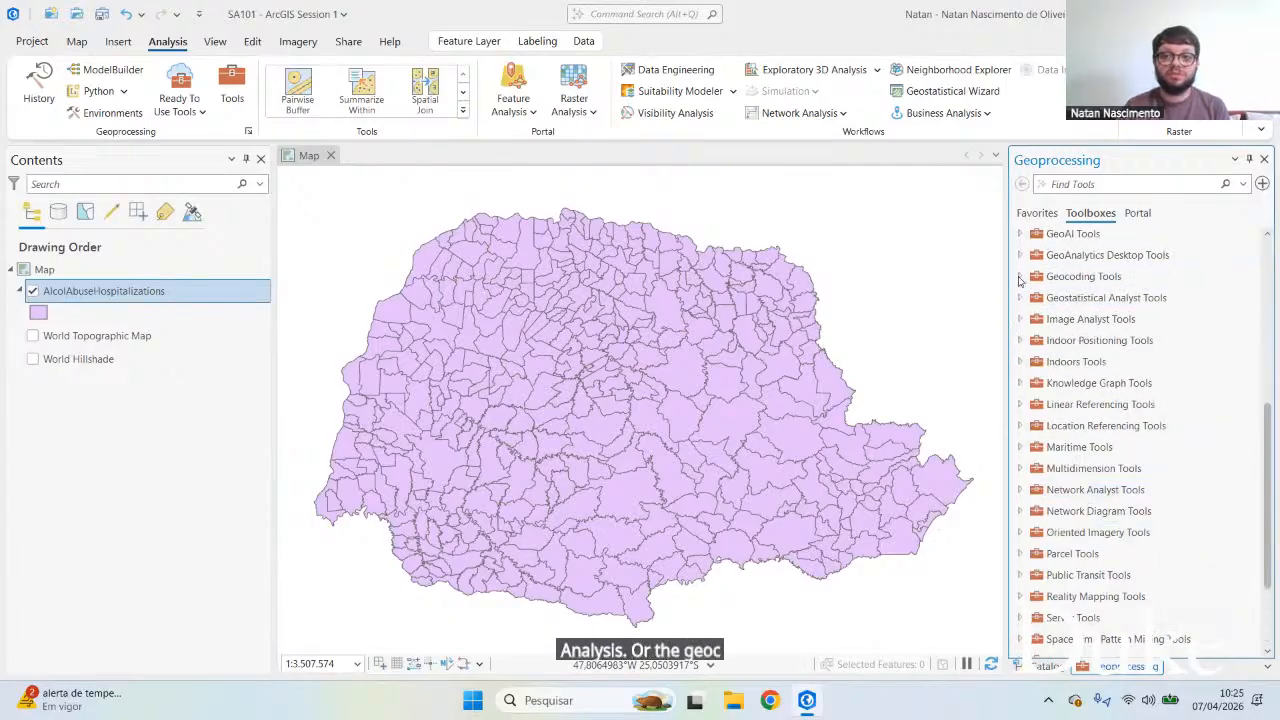
{"action": "left_click", "coordinate": [1019, 277]}
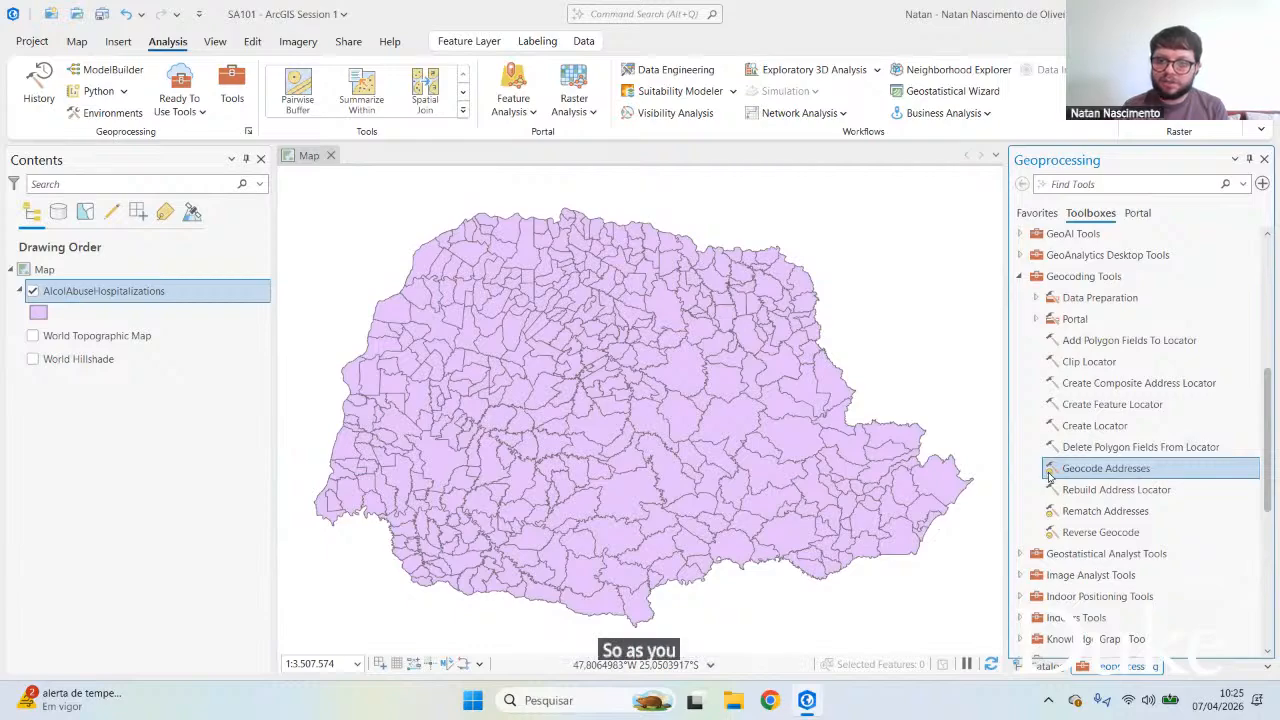
{"action": "mouse_move", "coordinate": [1048, 478]}
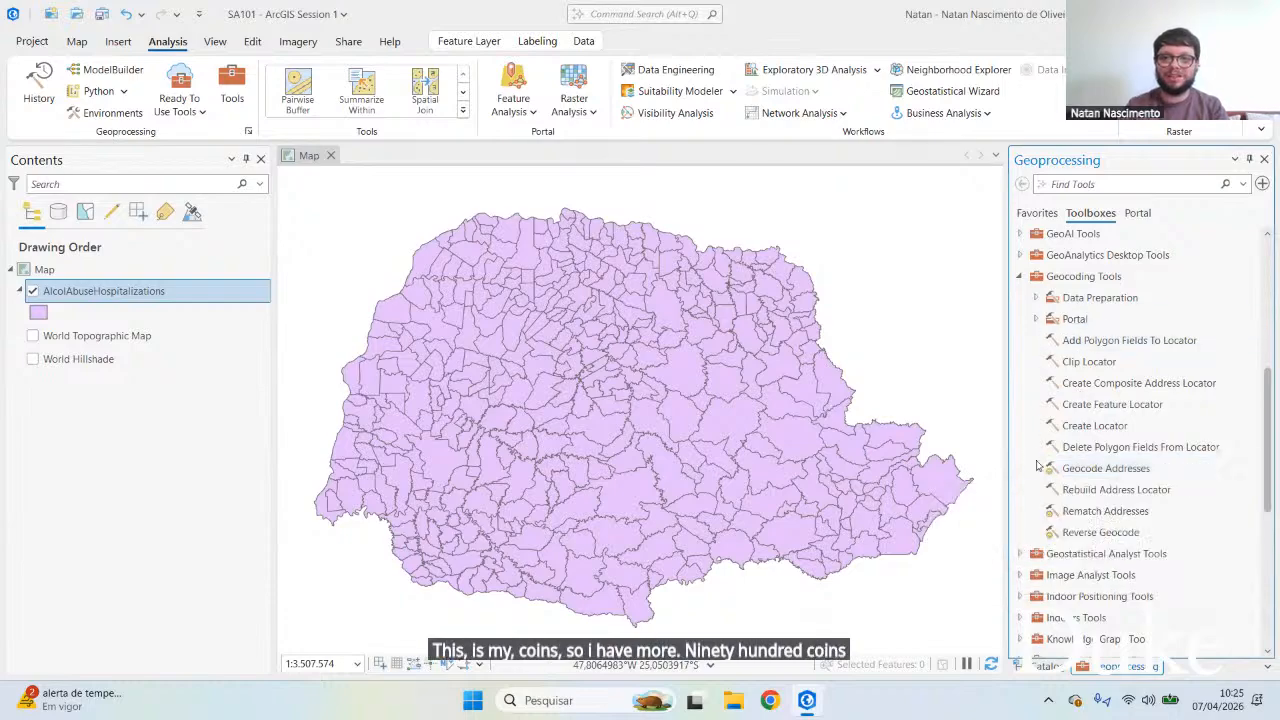
{"action": "left_click", "coordinate": [1068, 470]}
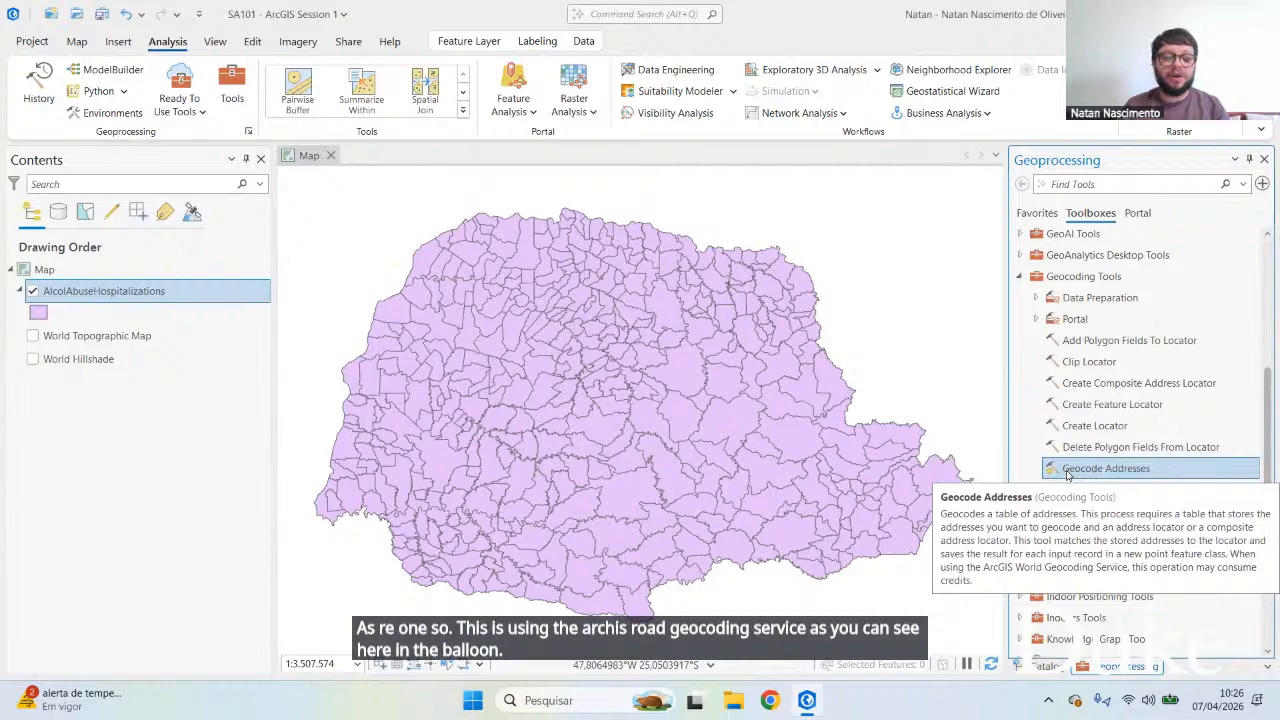
{"action": "left_click", "coordinate": [1021, 279]}
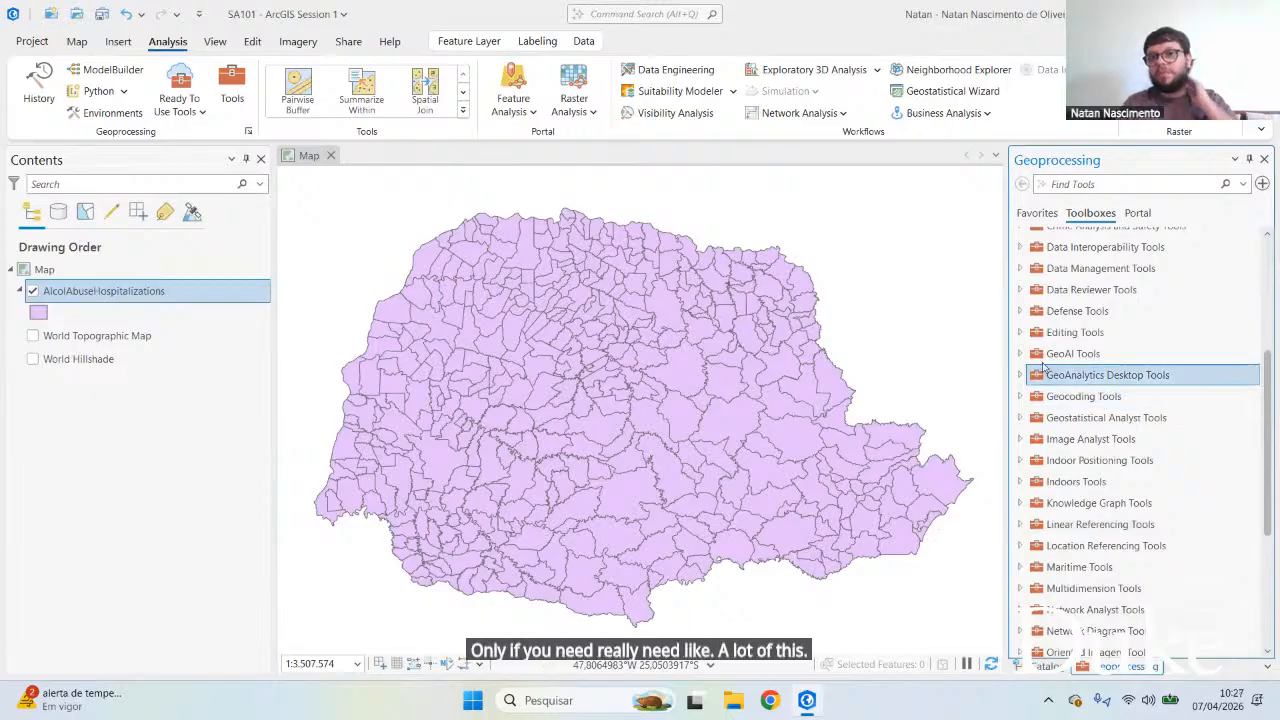
Step: Examine the toolsets of GeoAI Tools, collapse the toolbox, and look over the rest of the system toolboxes
{"action": "left_click", "coordinate": [1020, 354]}
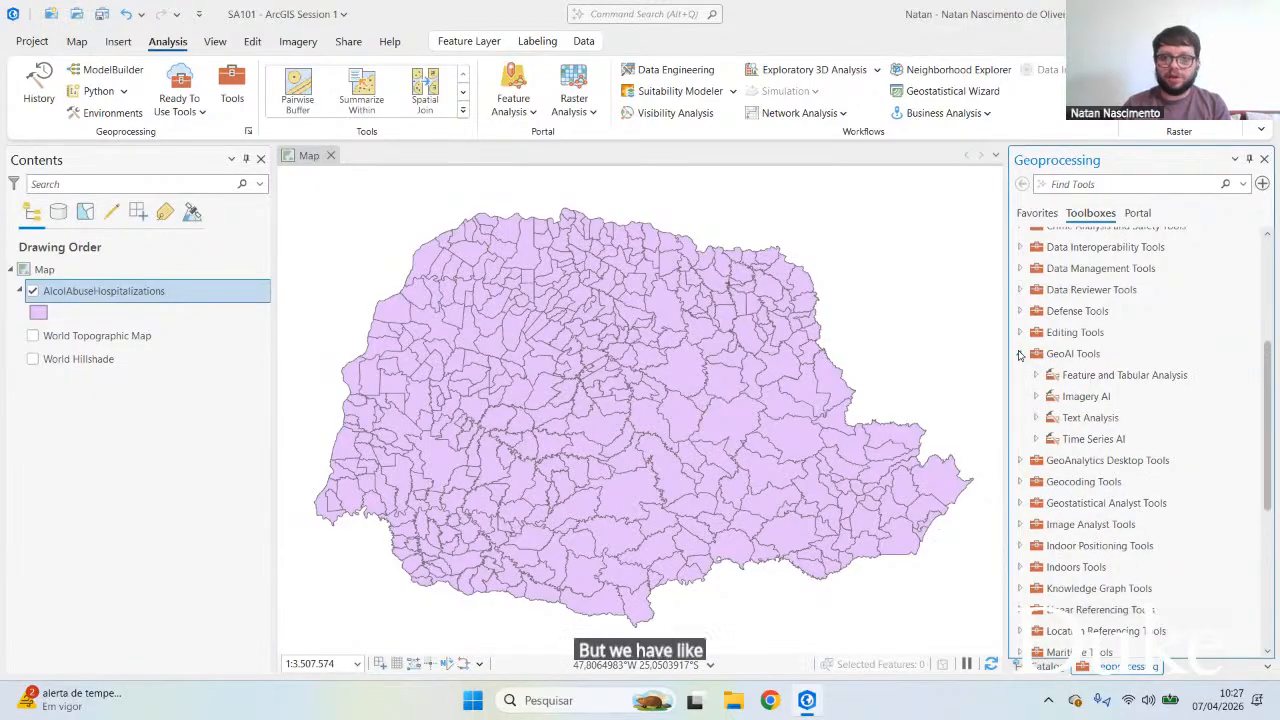
{"action": "left_click", "coordinate": [1020, 354]}
{"action": "scroll", "coordinate": [1030, 385], "scroll_direction": "down", "scroll_amount": 4}
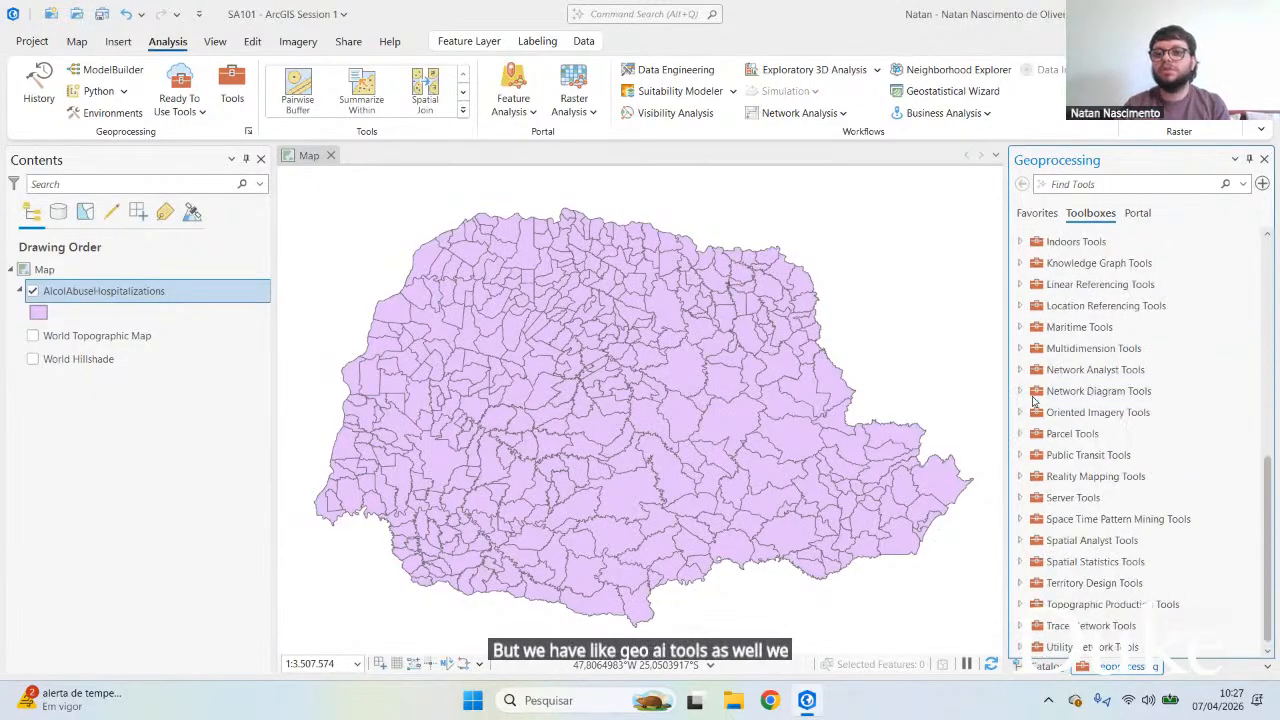
{"action": "scroll", "coordinate": [1035, 400], "scroll_direction": "up", "scroll_amount": 6}
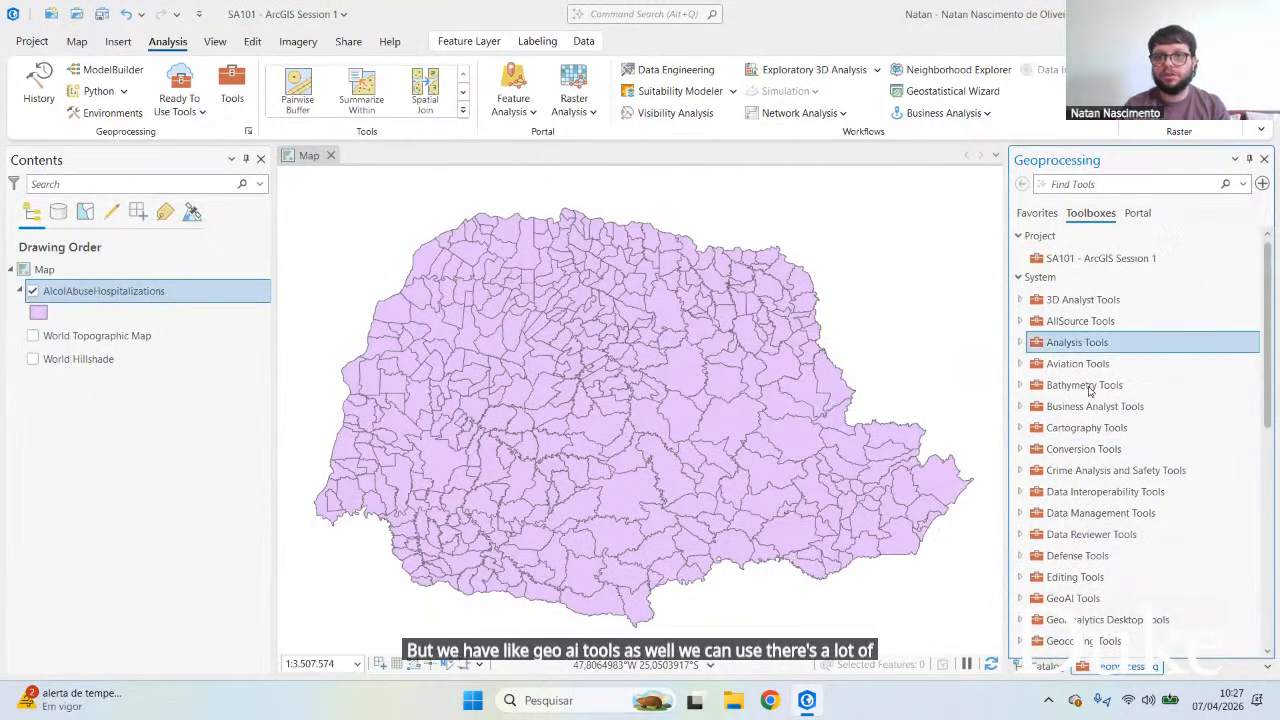
{"action": "scroll", "coordinate": [1107, 514], "scroll_direction": "down", "scroll_amount": 7}
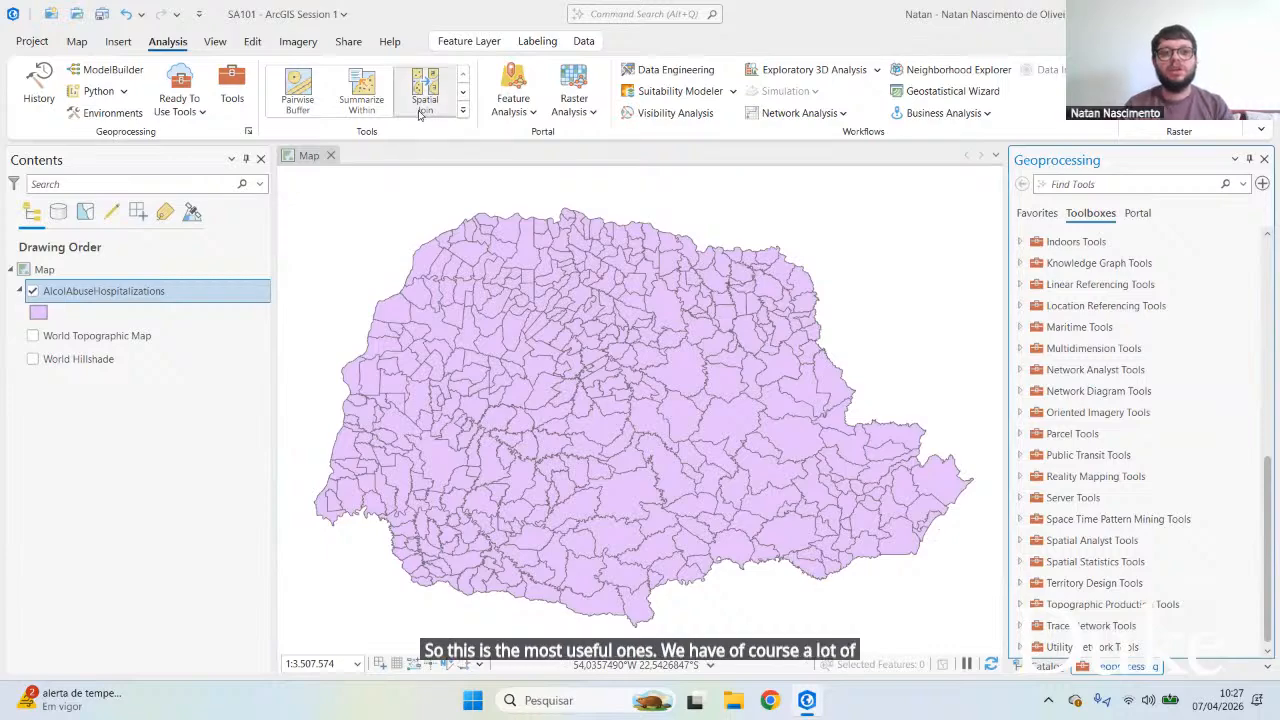
Step: Open Add Join for the AlcolAbuseHospitalizations layer, examine its join table and join operation settings, and close it without joining
{"action": "right_click", "coordinate": [137, 298]}
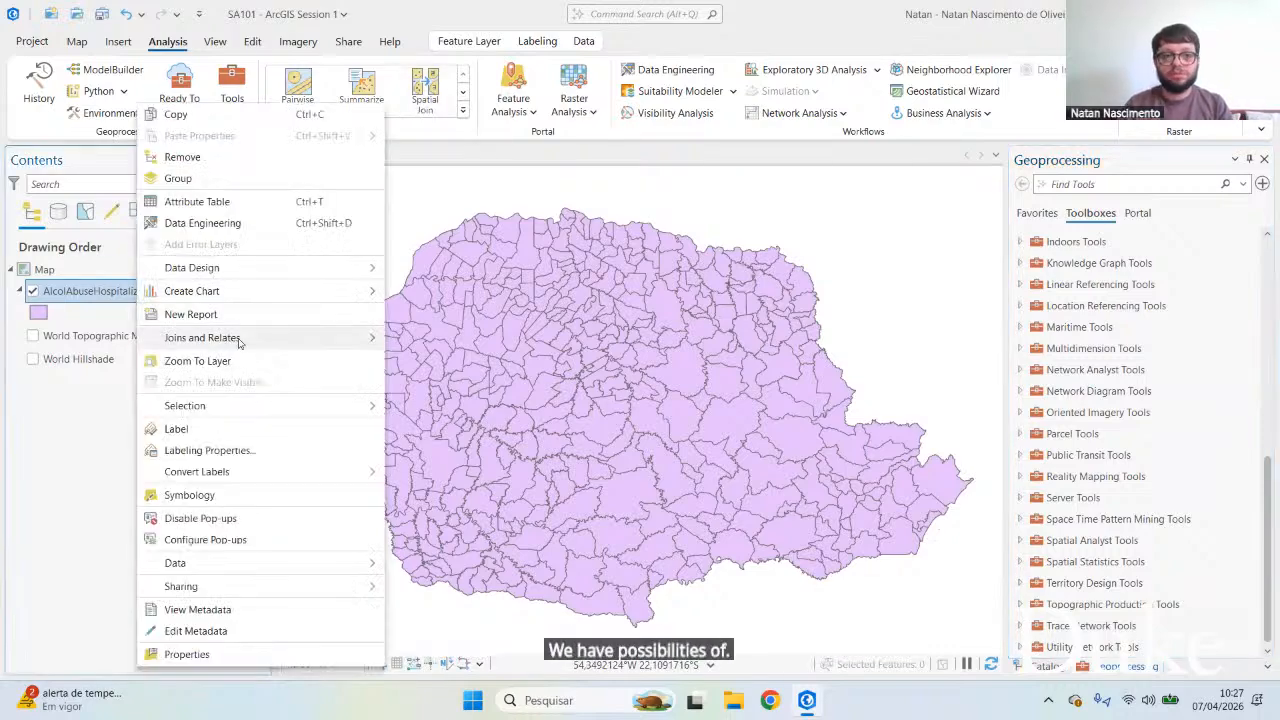
{"action": "mouse_move", "coordinate": [239, 343]}
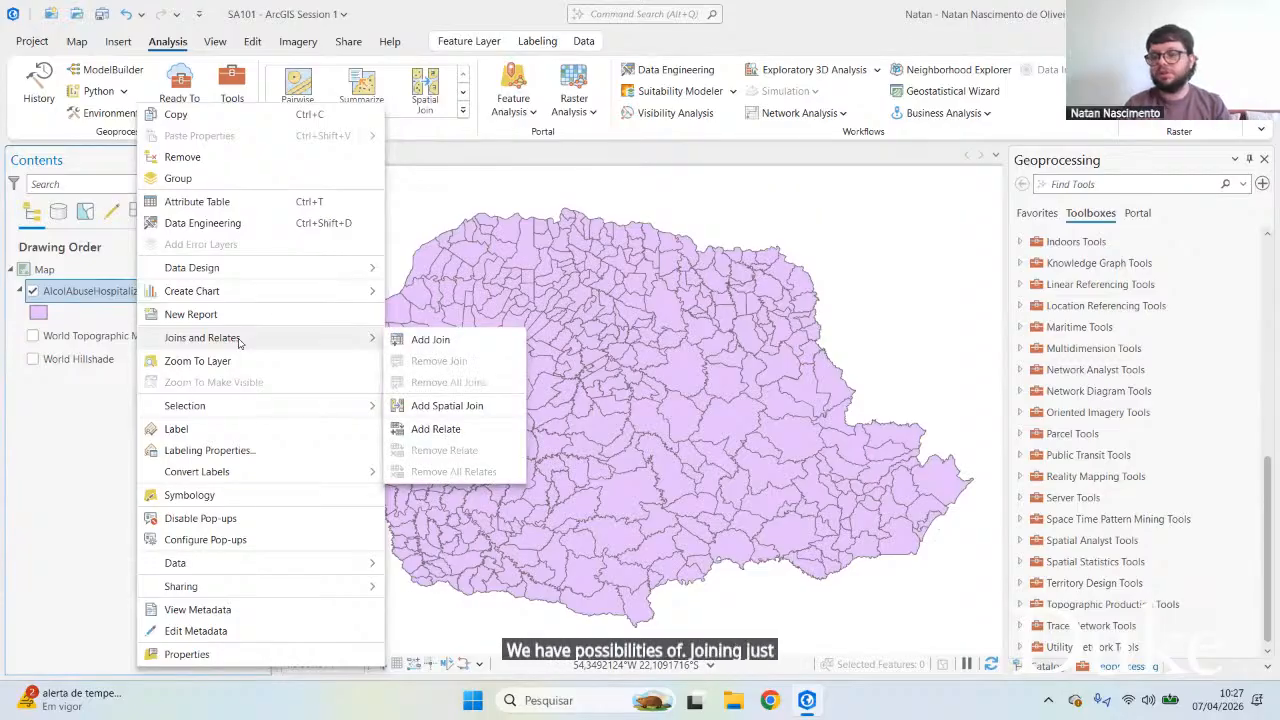
{"action": "left_click", "coordinate": [427, 345]}
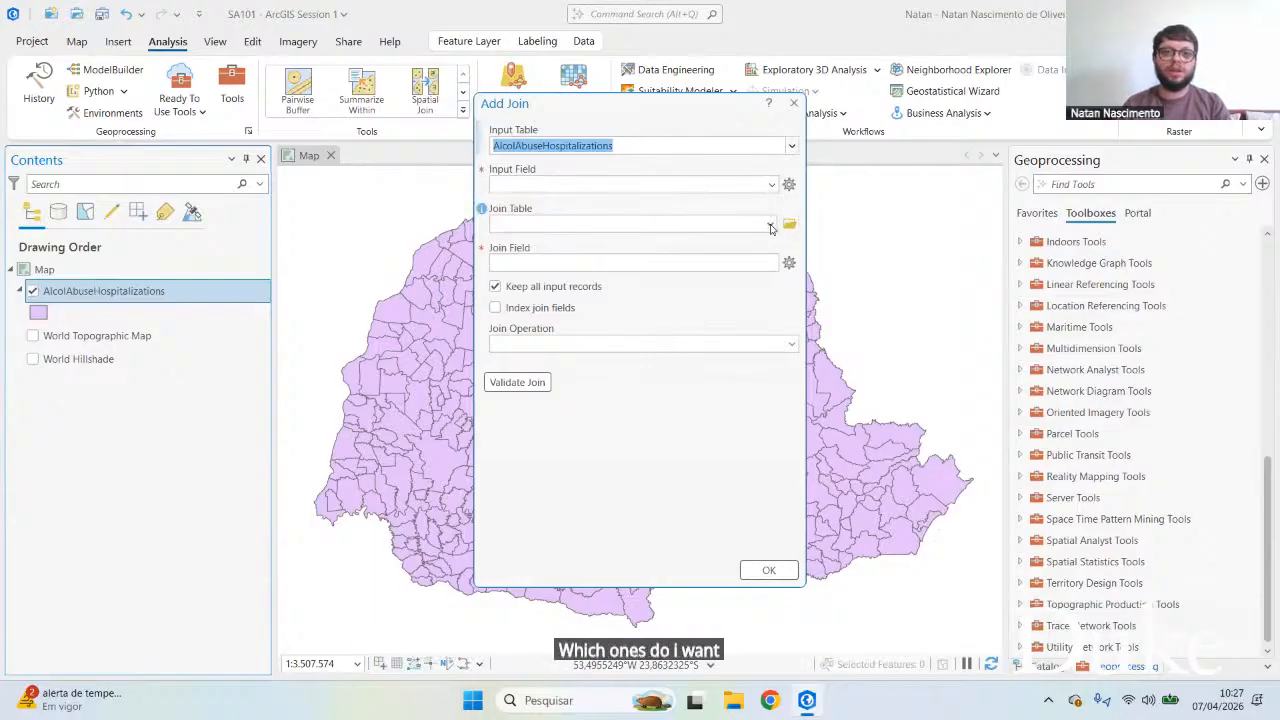
{"action": "left_click", "coordinate": [770, 224]}
{"action": "left_click", "coordinate": [770, 226]}
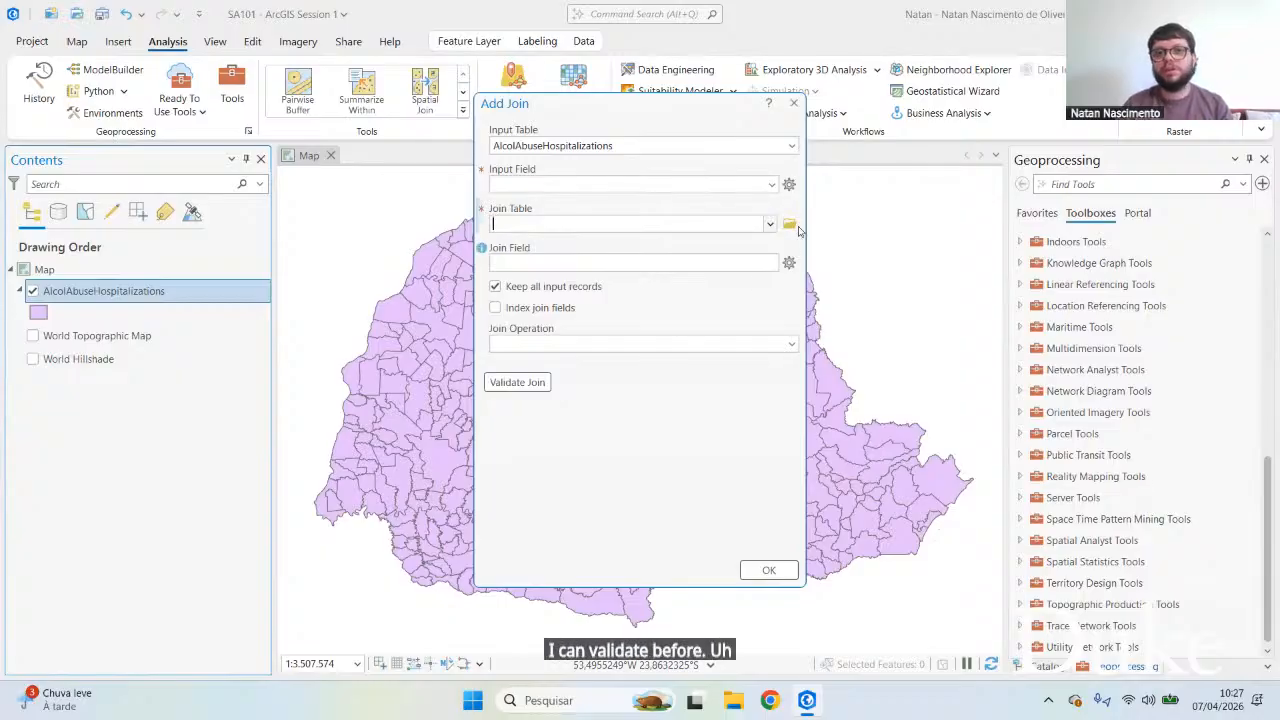
{"action": "left_click", "coordinate": [792, 344]}
{"action": "left_click", "coordinate": [792, 344]}
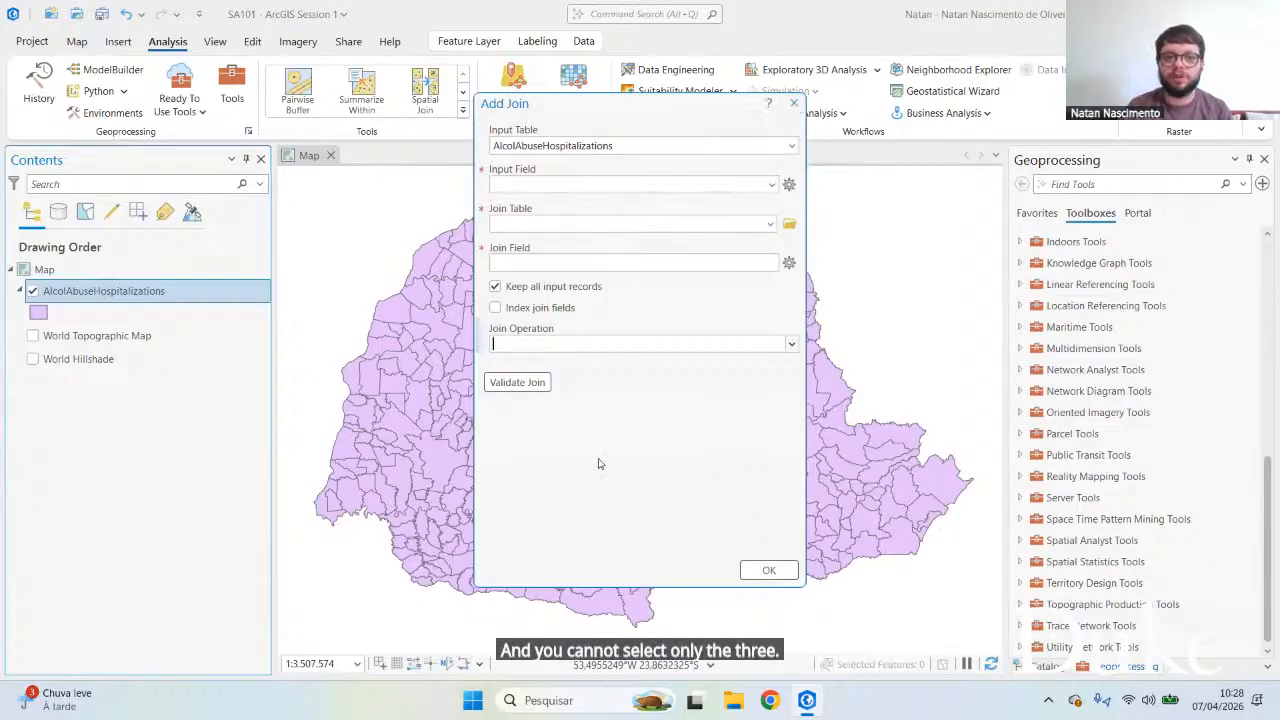
{"action": "left_click", "coordinate": [793, 103]}
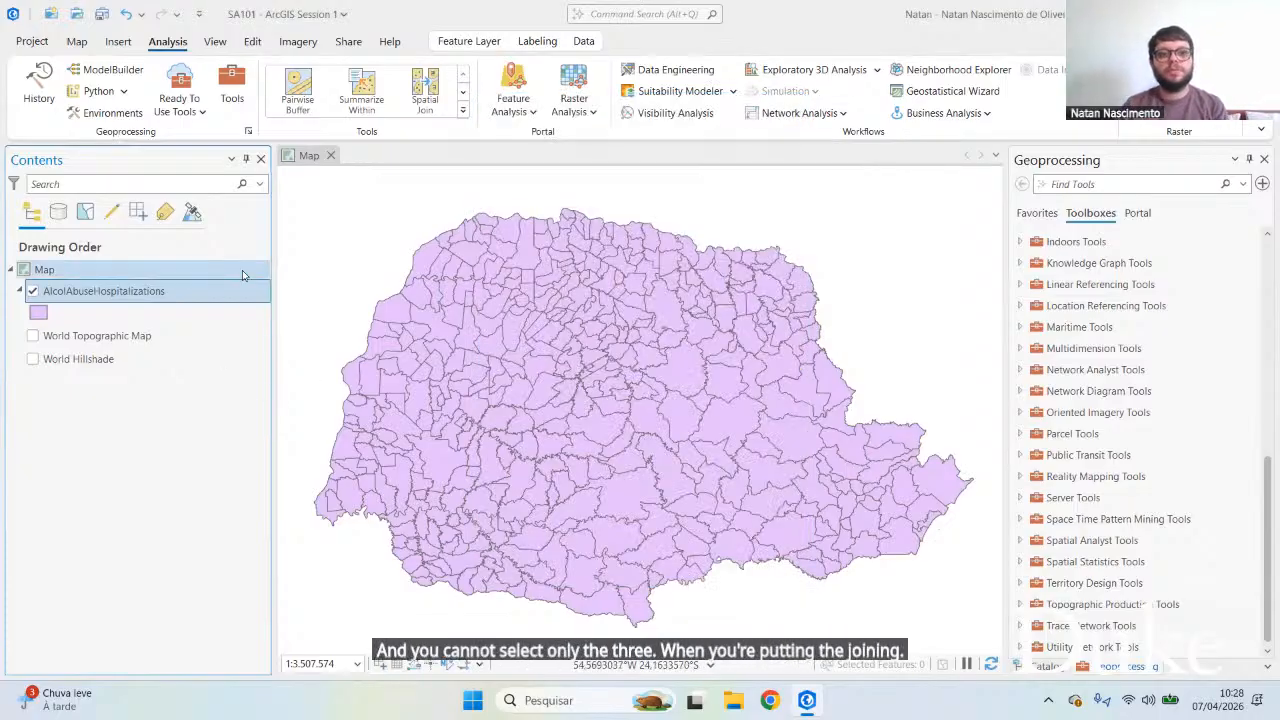
Step: Browse the analysis tool gallery as far as Summary Statistics, and open the attribute table of the AlcolAbuseHospitalizations layer
{"action": "left_click", "coordinate": [463, 92]}
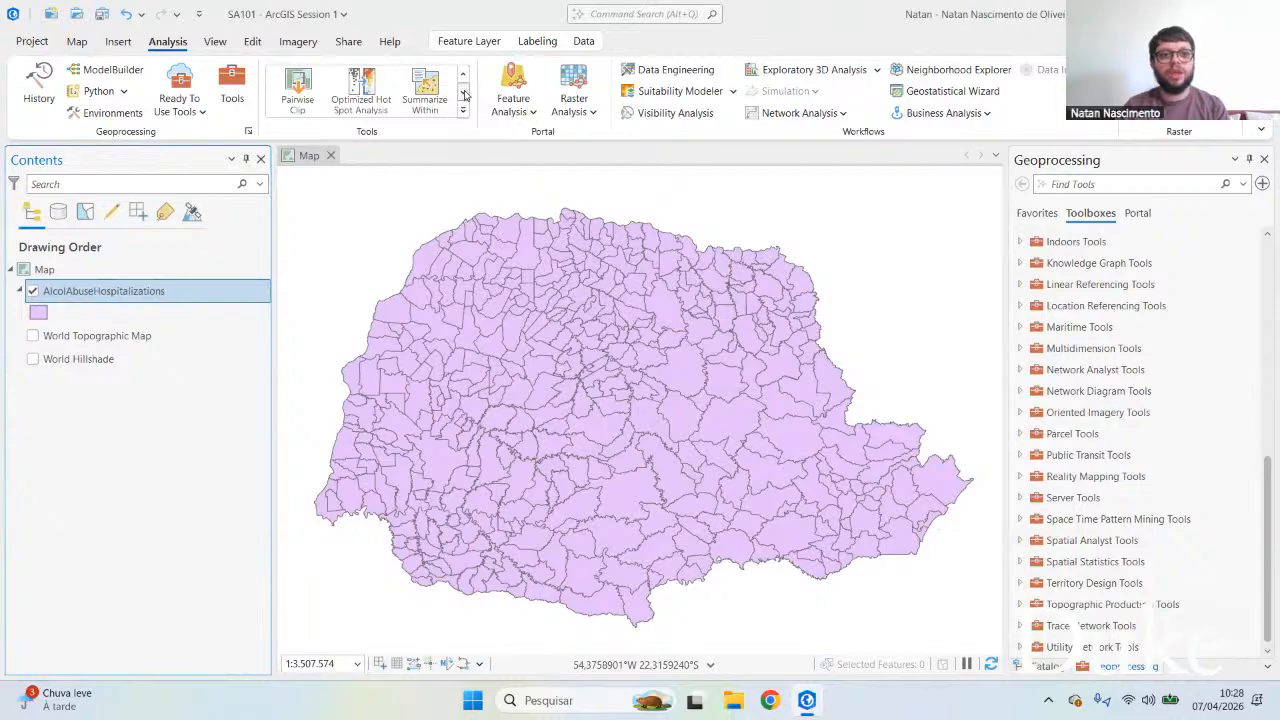
{"action": "left_click", "coordinate": [463, 93]}
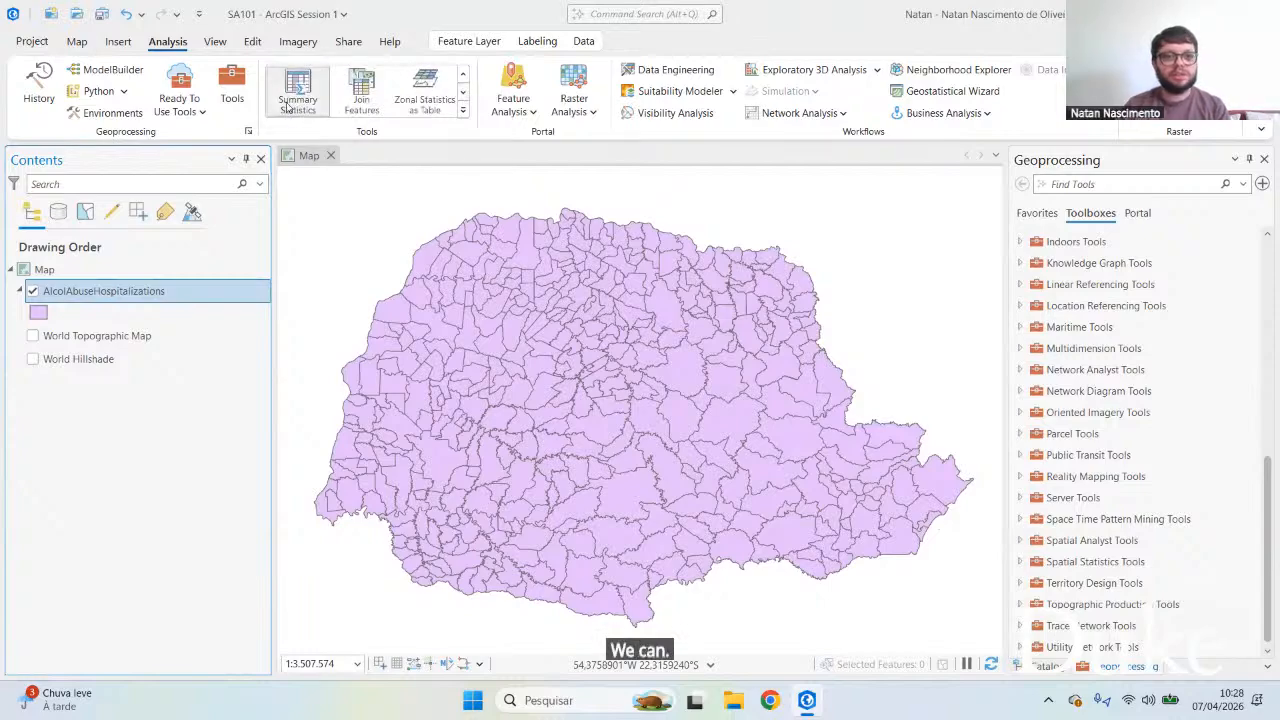
{"action": "right_click", "coordinate": [163, 291]}
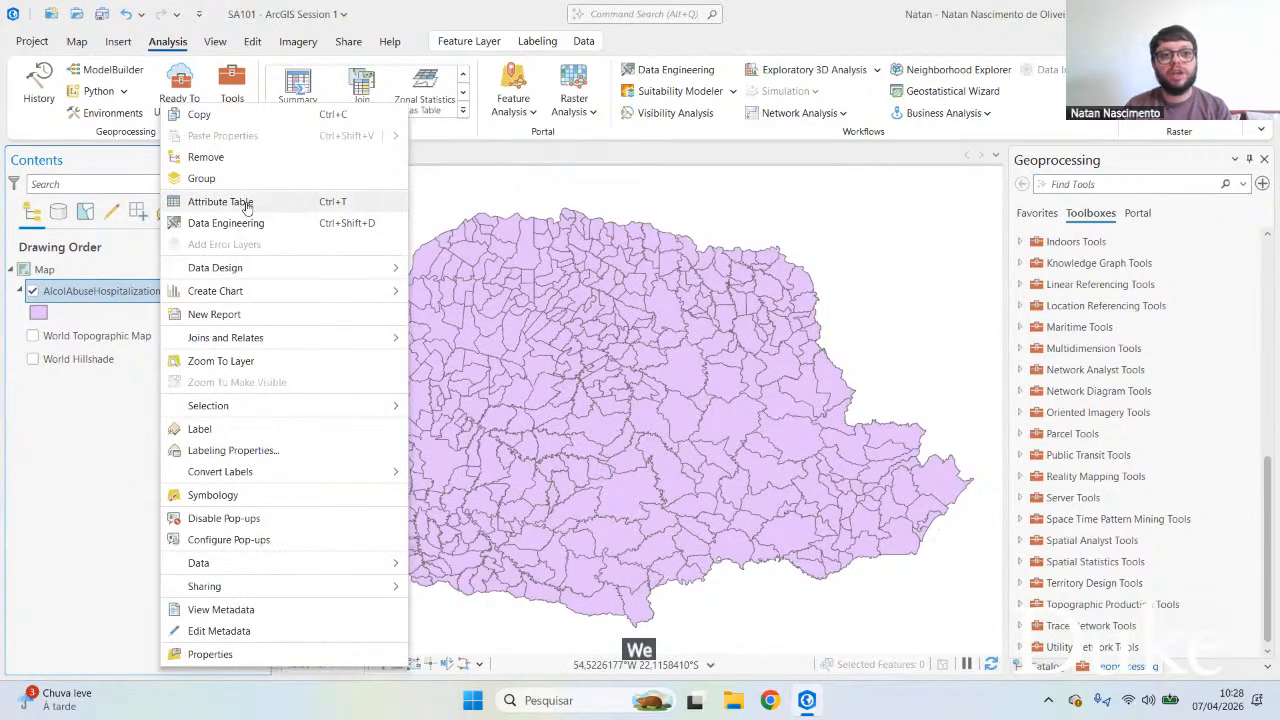
{"action": "left_click", "coordinate": [247, 203]}
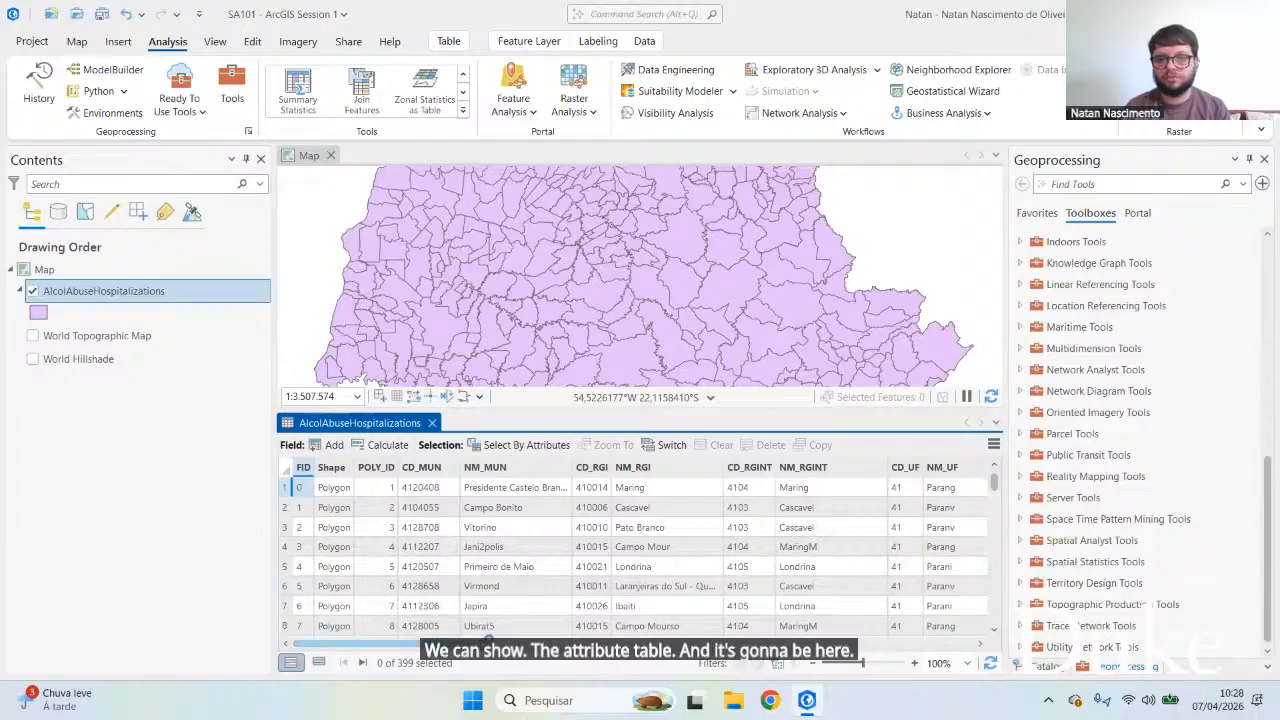
Step: Look through the records of the AlcolAbuseHospitalizations attribute table, checking the municipality and region name fields, and close the table
{"action": "left_click_drag", "start_coordinate": [488, 642], "coordinate": [420, 645]}
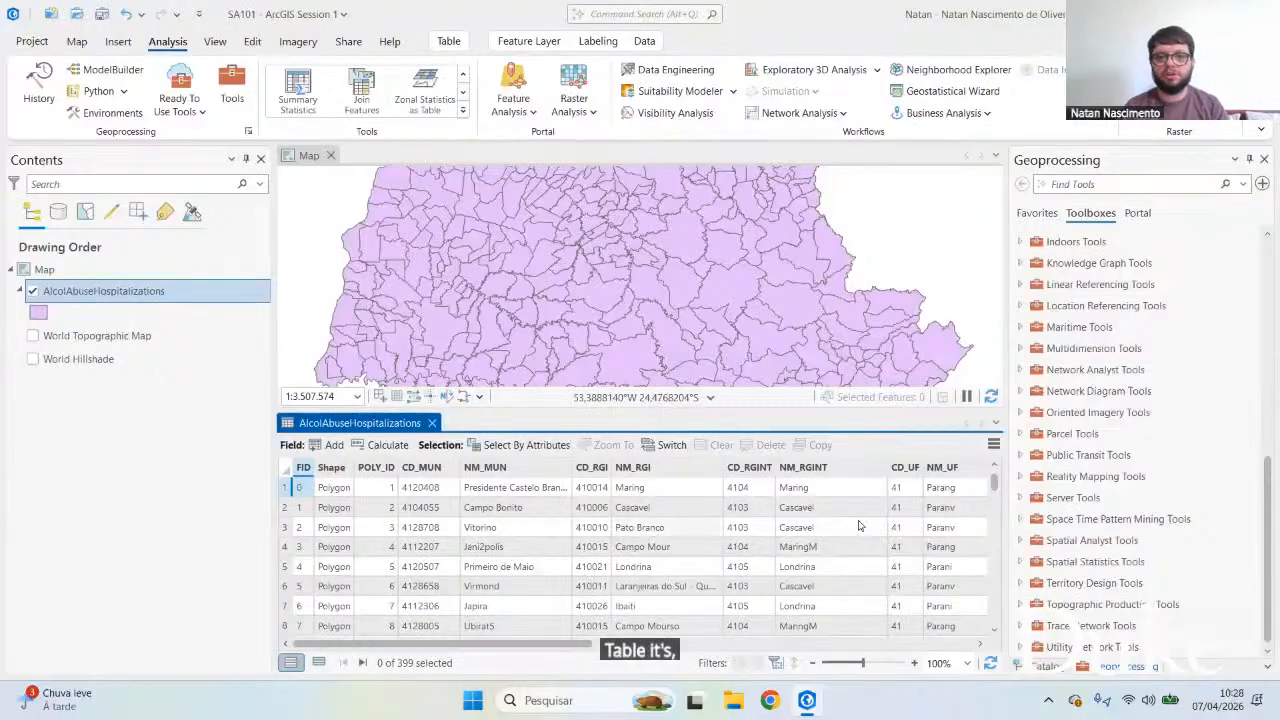
{"action": "scroll", "coordinate": [490, 578], "scroll_direction": "down", "scroll_amount": 20}
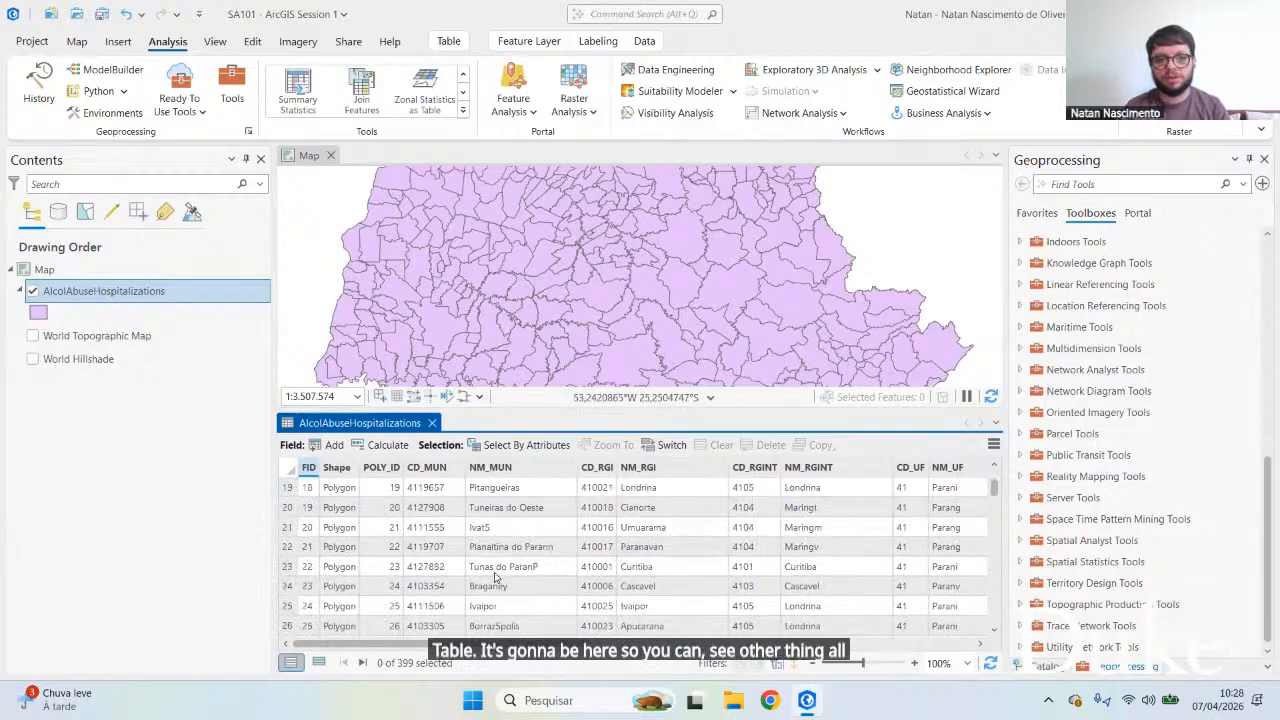
{"action": "scroll", "coordinate": [510, 586], "scroll_direction": "up", "scroll_amount": 20}
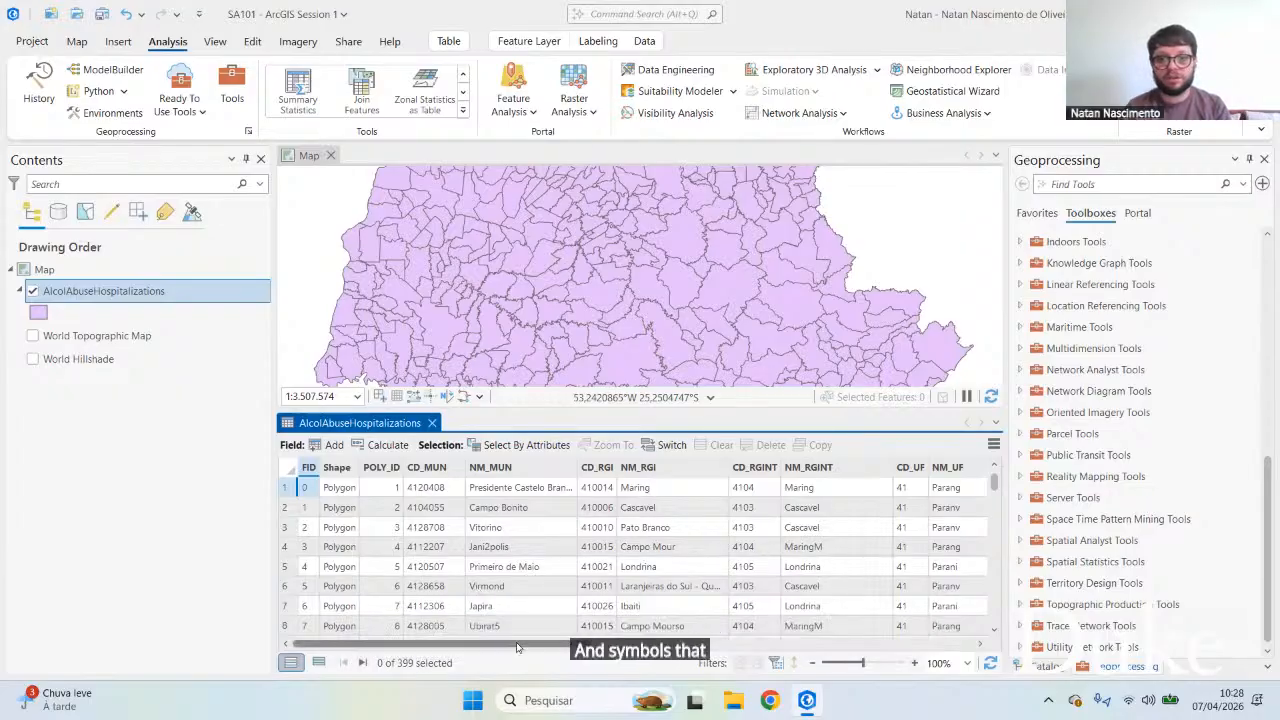
{"action": "scroll", "coordinate": [513, 580], "scroll_direction": "down", "scroll_amount": 8}
{"action": "scroll", "coordinate": [513, 580], "scroll_direction": "up", "scroll_amount": 8}
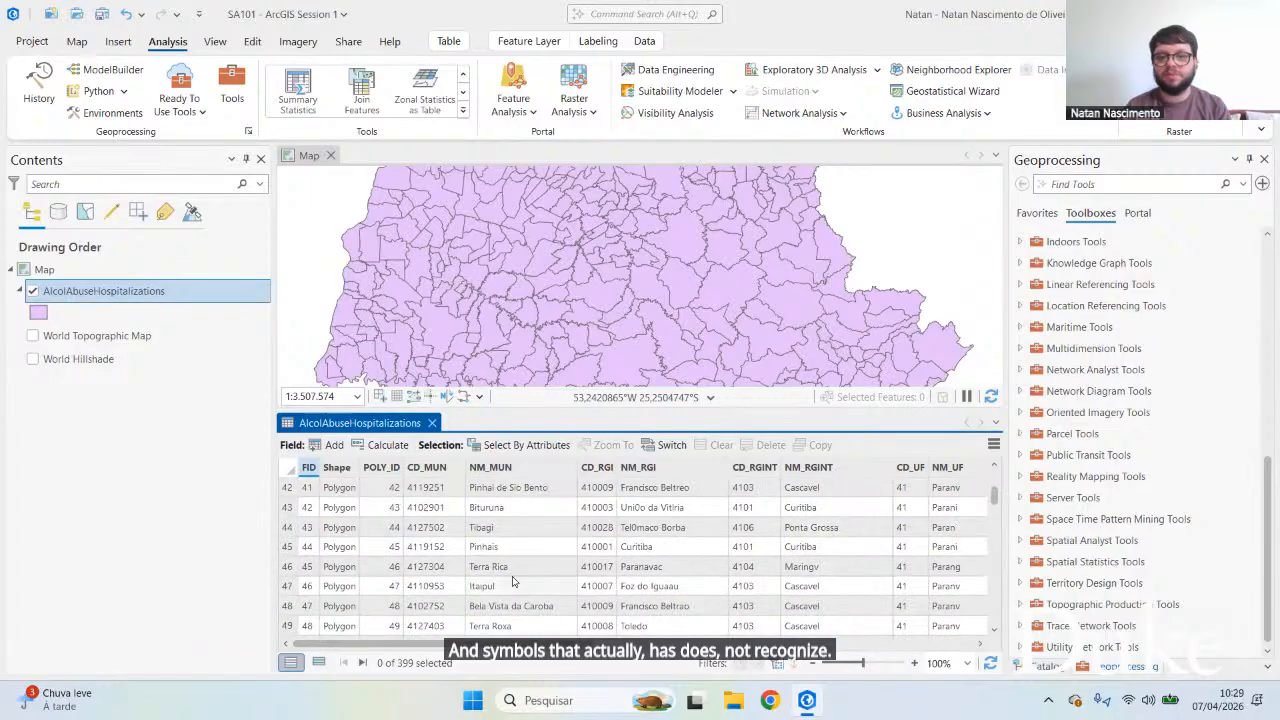
{"action": "left_click_drag", "start_coordinate": [545, 644], "coordinate": [330, 644]}
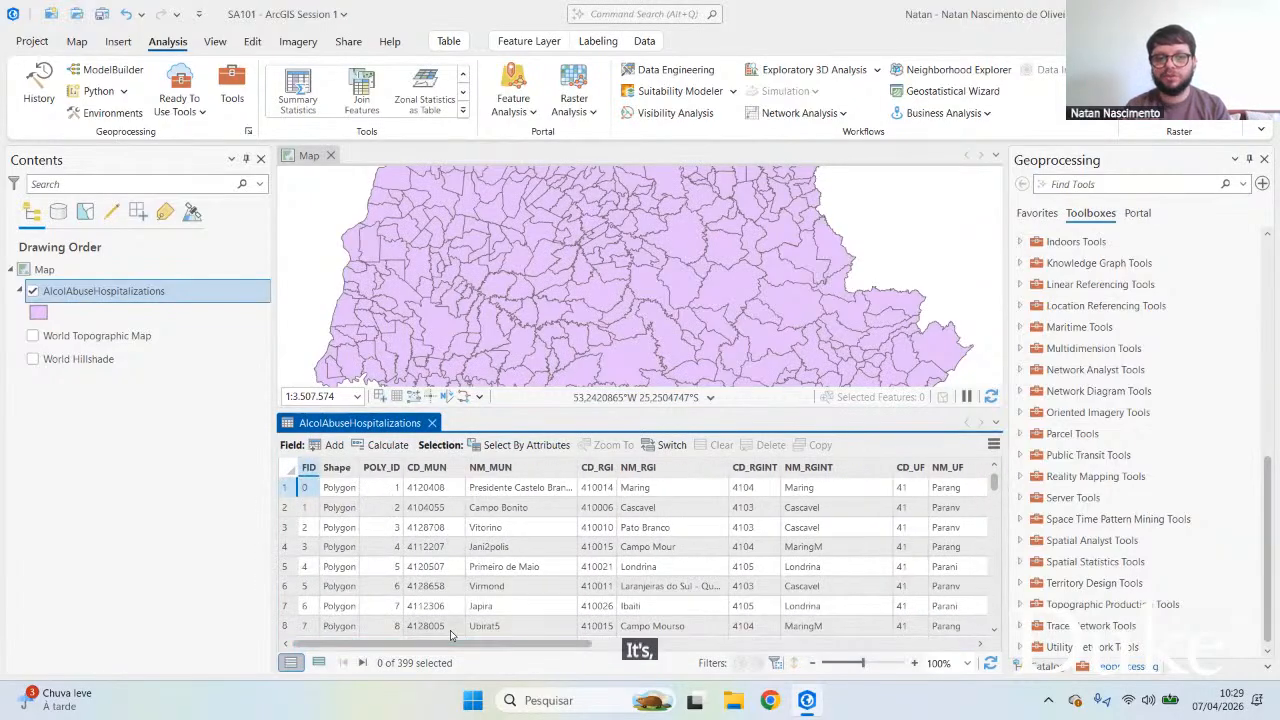
{"action": "scroll", "coordinate": [478, 591], "scroll_direction": "down", "scroll_amount": 8}
{"action": "scroll", "coordinate": [478, 591], "scroll_direction": "up", "scroll_amount": 8}
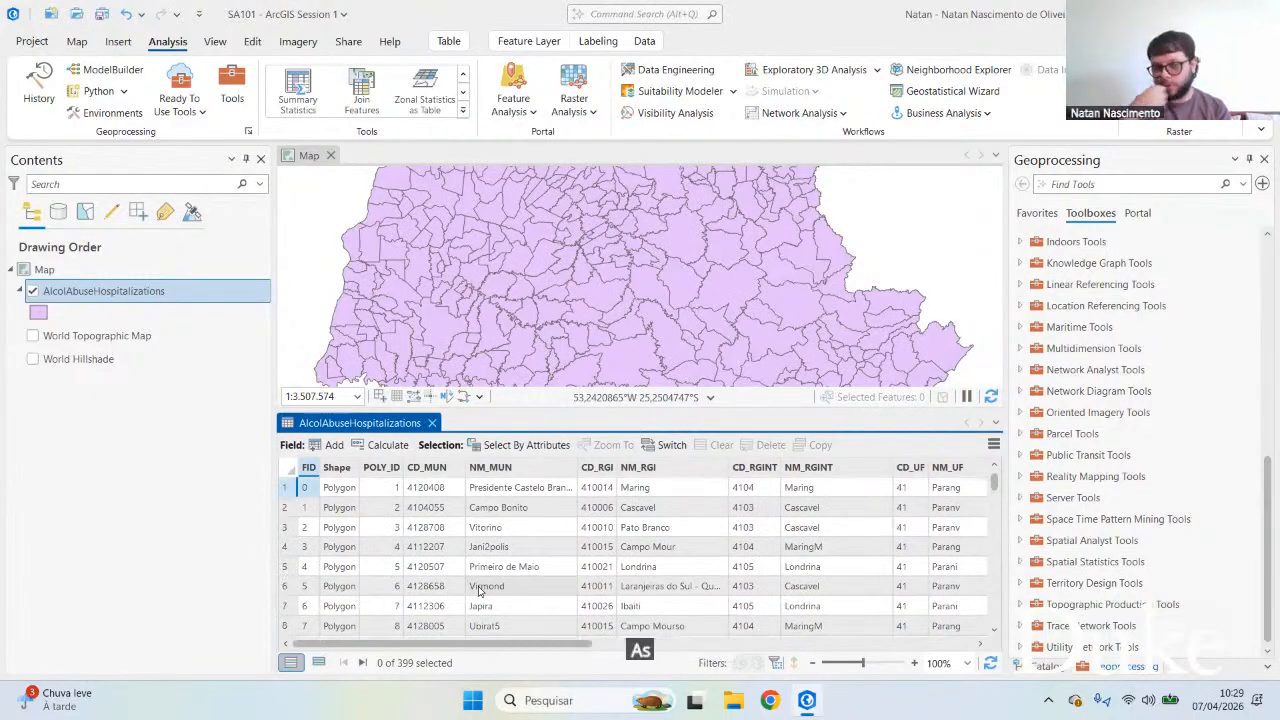
{"action": "left_click_drag", "start_coordinate": [506, 646], "coordinate": [436, 660]}
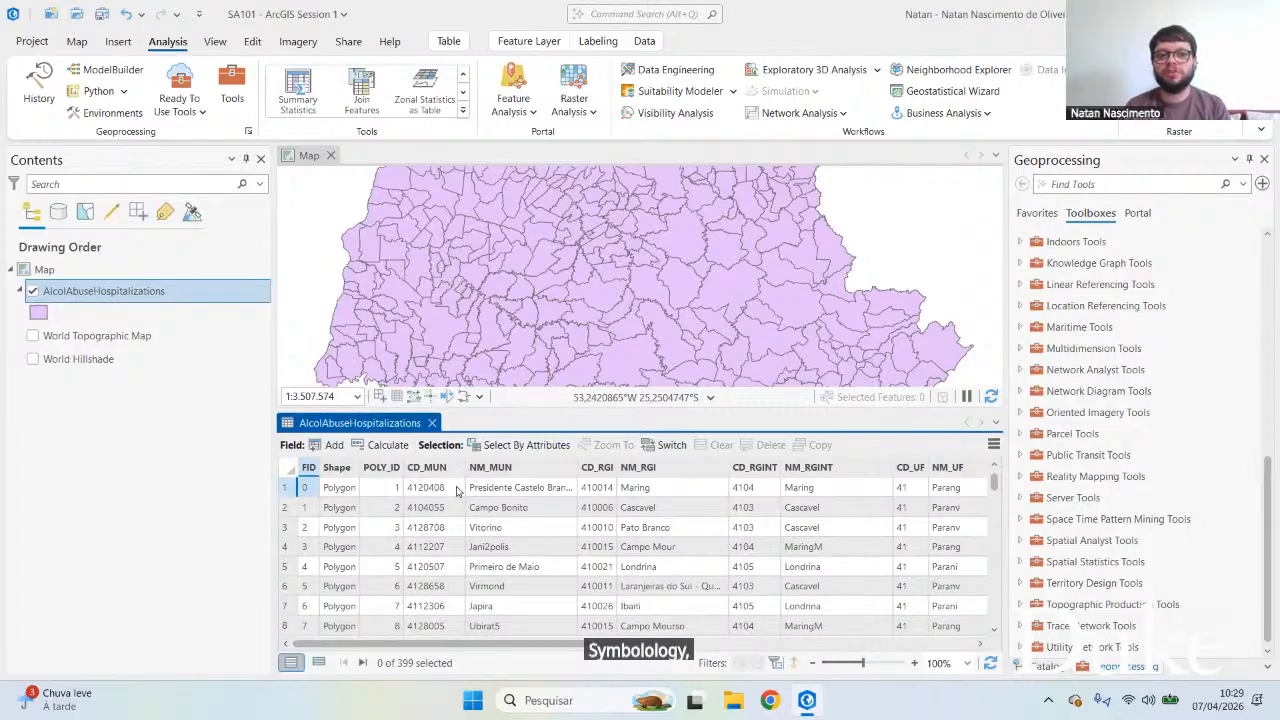
{"action": "left_click", "coordinate": [432, 423]}
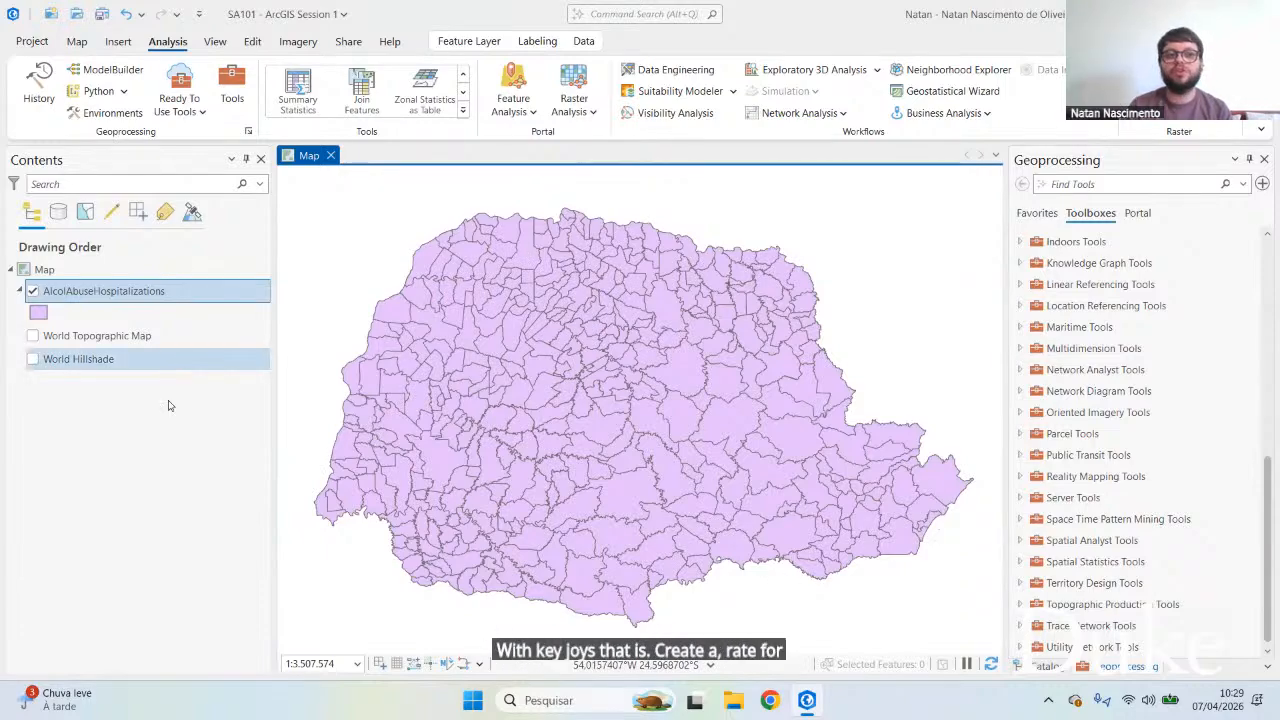
Step: Open the symbology of the AlcolAbuseHospitalizations layer, review the available primary symbology types, and choose Graduated Colors
{"action": "right_click", "coordinate": [110, 298]}
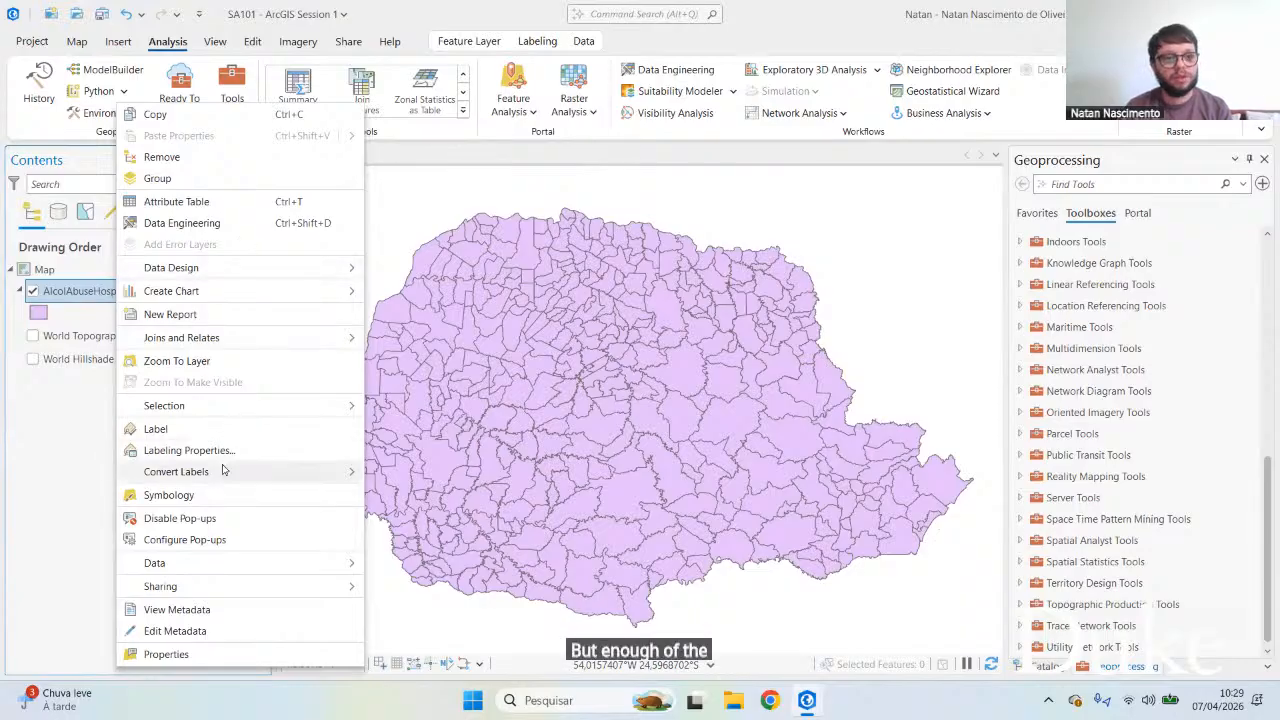
{"action": "left_click", "coordinate": [168, 495]}
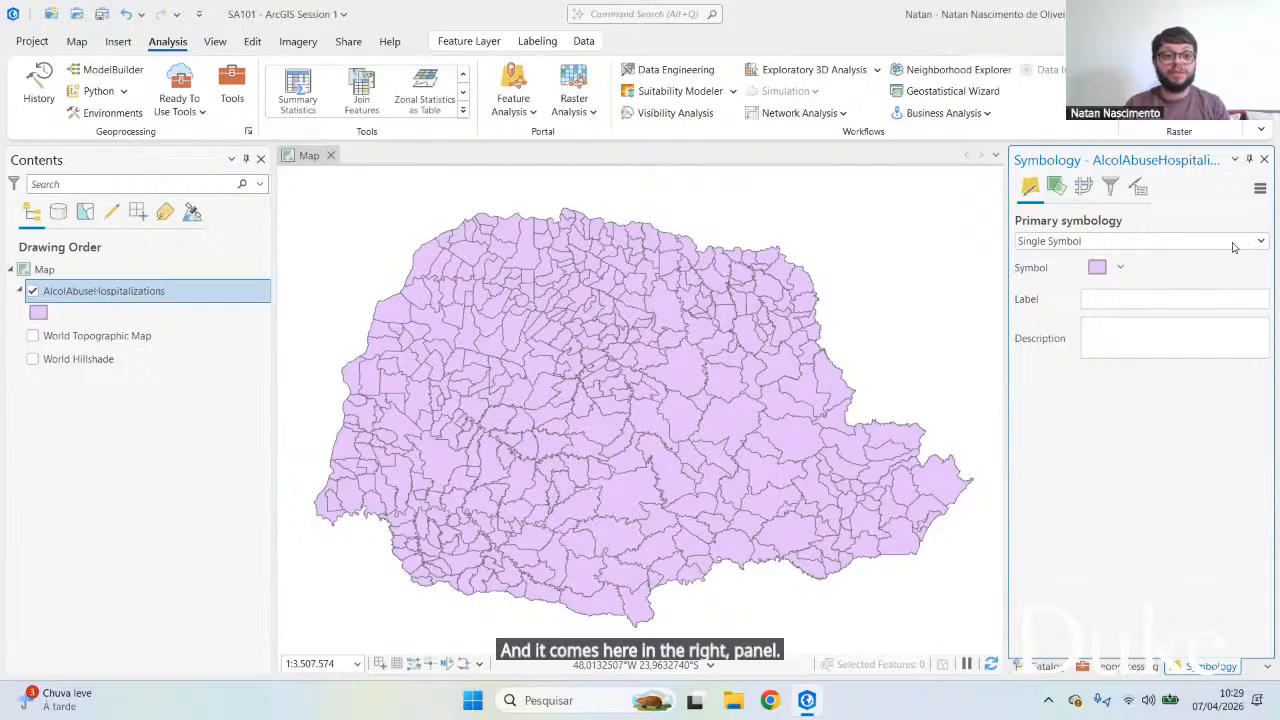
{"action": "left_click", "coordinate": [1162, 241]}
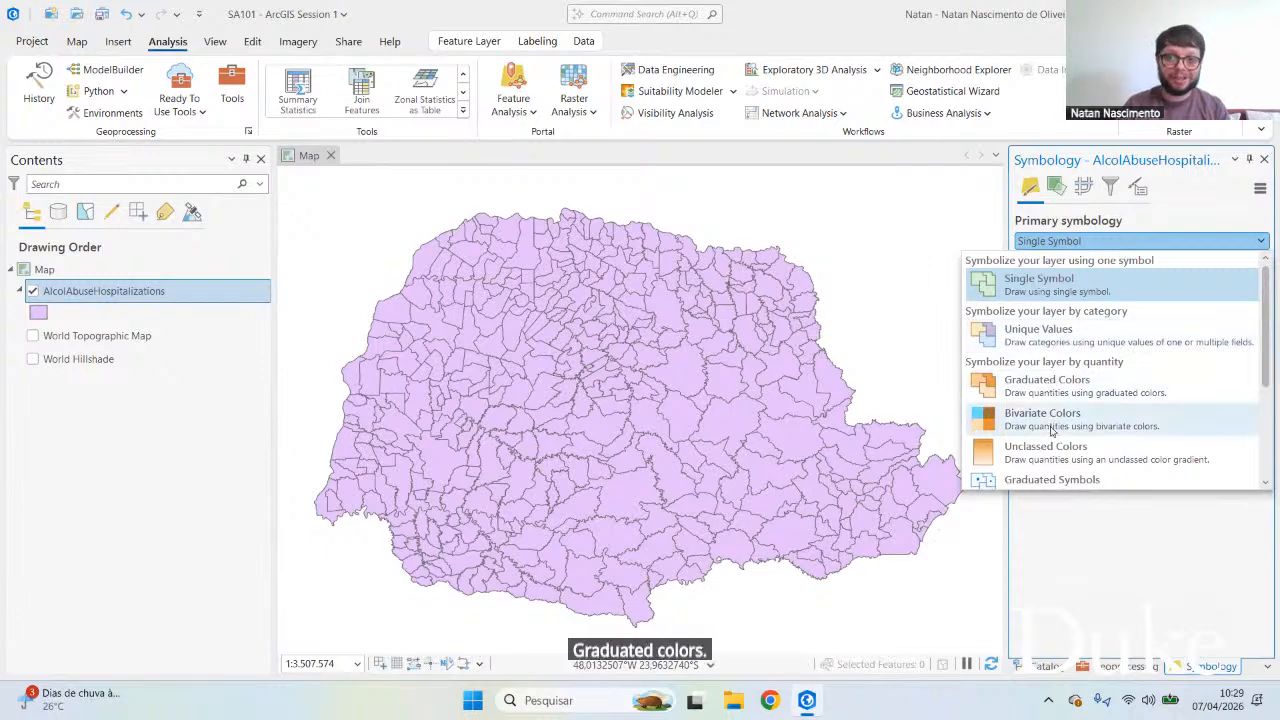
{"action": "scroll", "coordinate": [1053, 460], "scroll_direction": "down", "scroll_amount": 3}
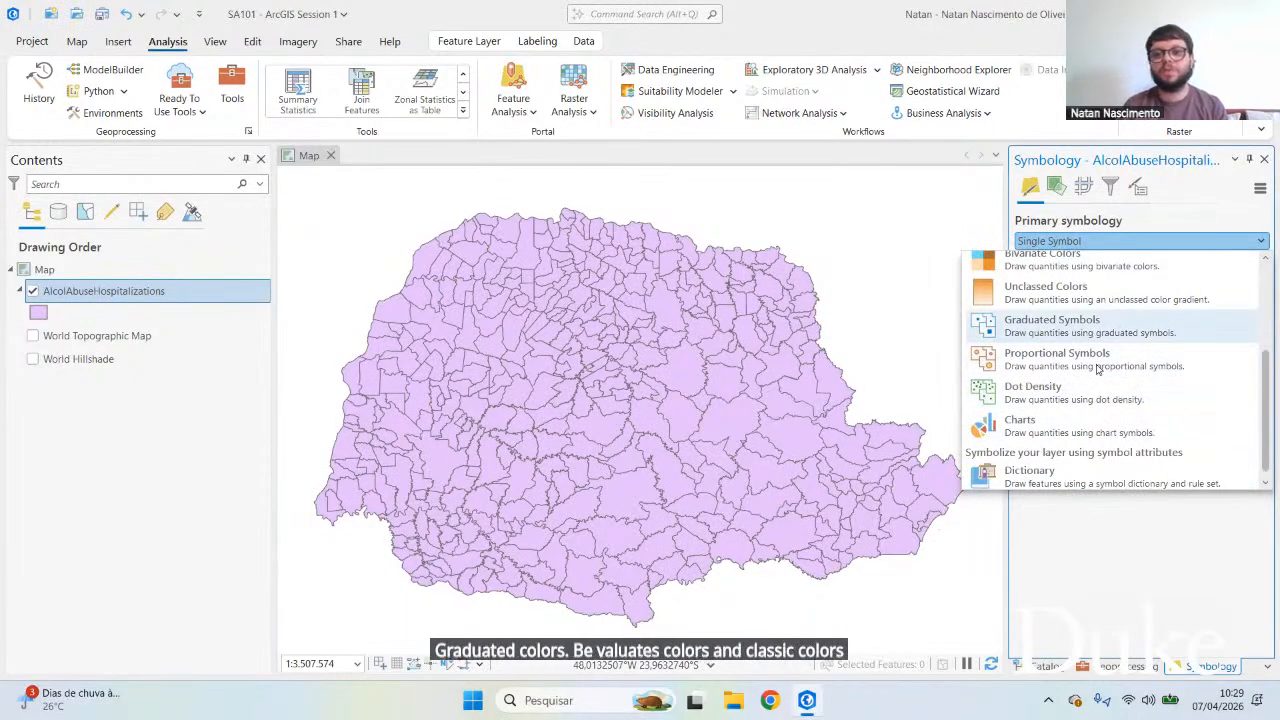
{"action": "scroll", "coordinate": [1090, 399], "scroll_direction": "down", "scroll_amount": 1}
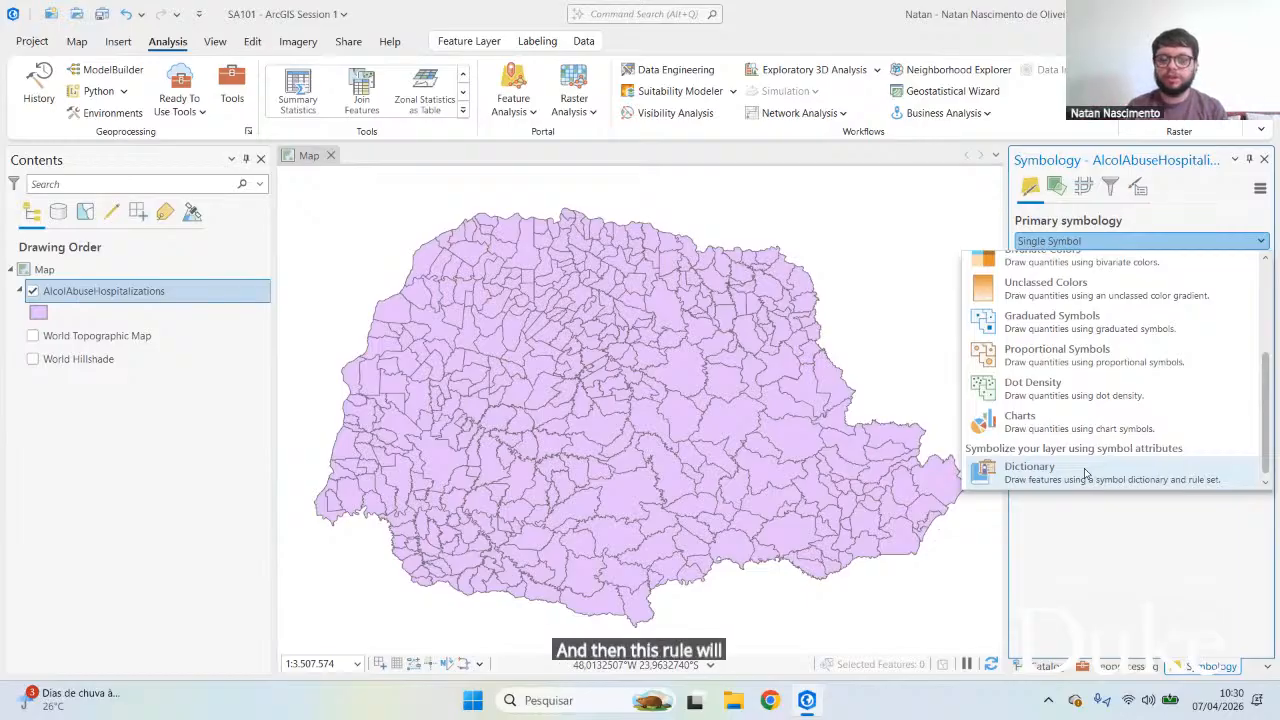
{"action": "scroll", "coordinate": [1085, 470], "scroll_direction": "up", "scroll_amount": 5}
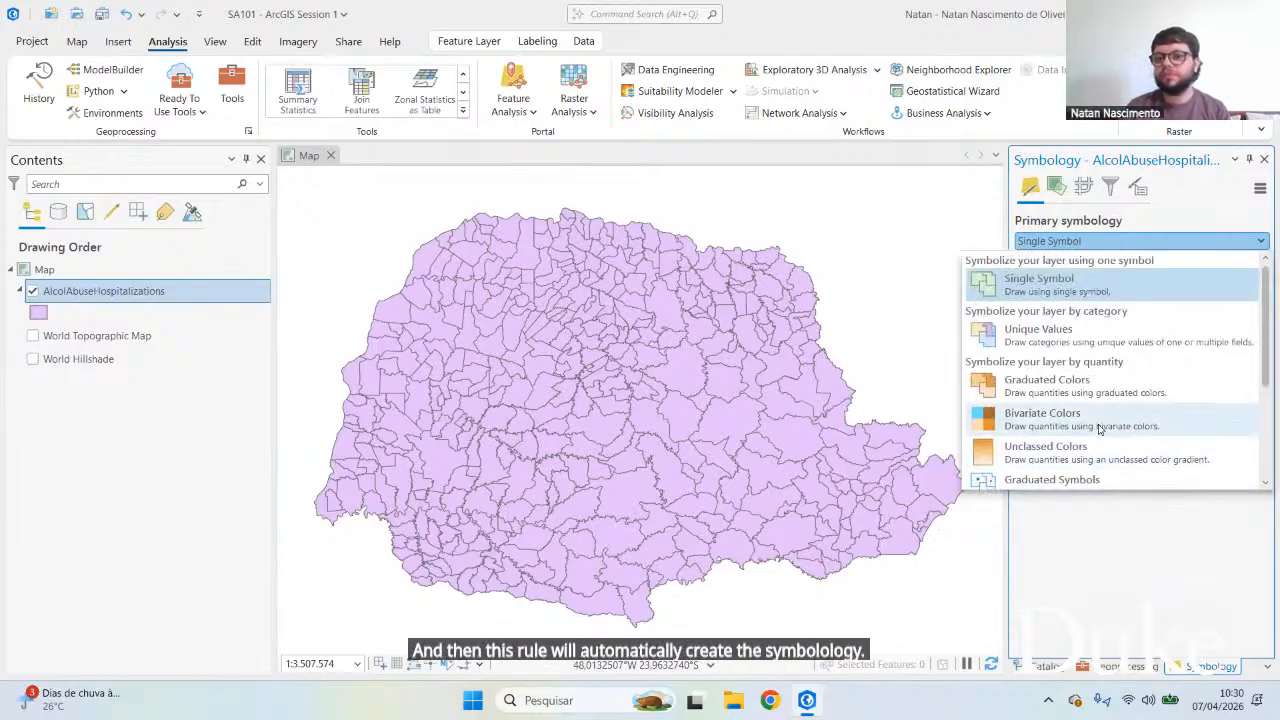
{"action": "left_click", "coordinate": [1034, 392]}
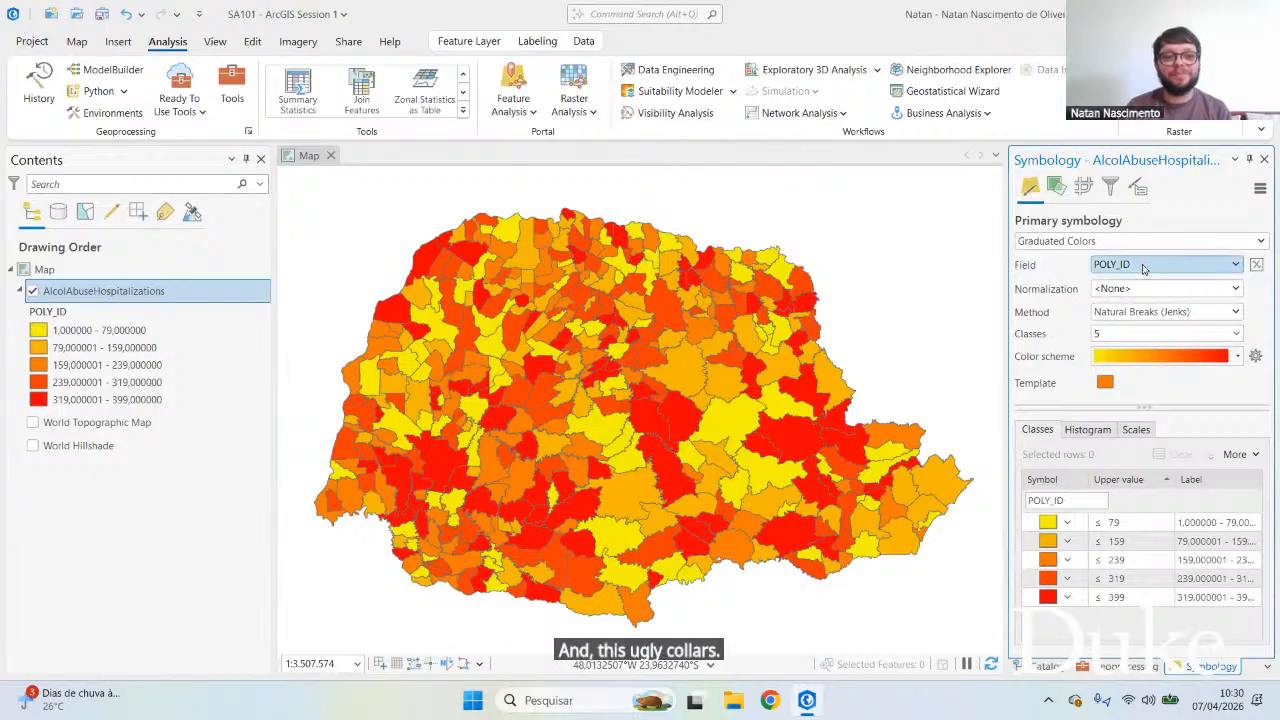
Step: Symbolize the AlcolAbuseHospitalizations layer by the RateAAH23 field, leaving normalization at <None>
{"action": "left_click", "coordinate": [1237, 264]}
{"action": "left_click", "coordinate": [1115, 419]}
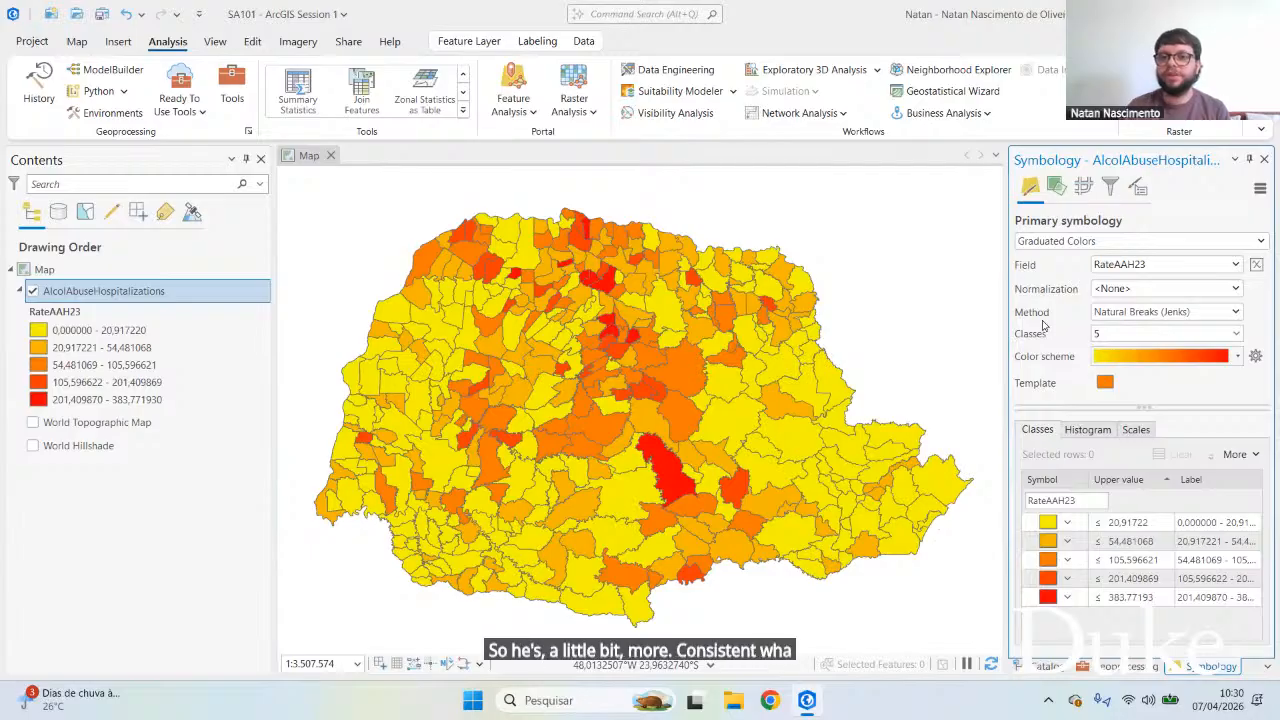
{"action": "left_click", "coordinate": [1235, 290]}
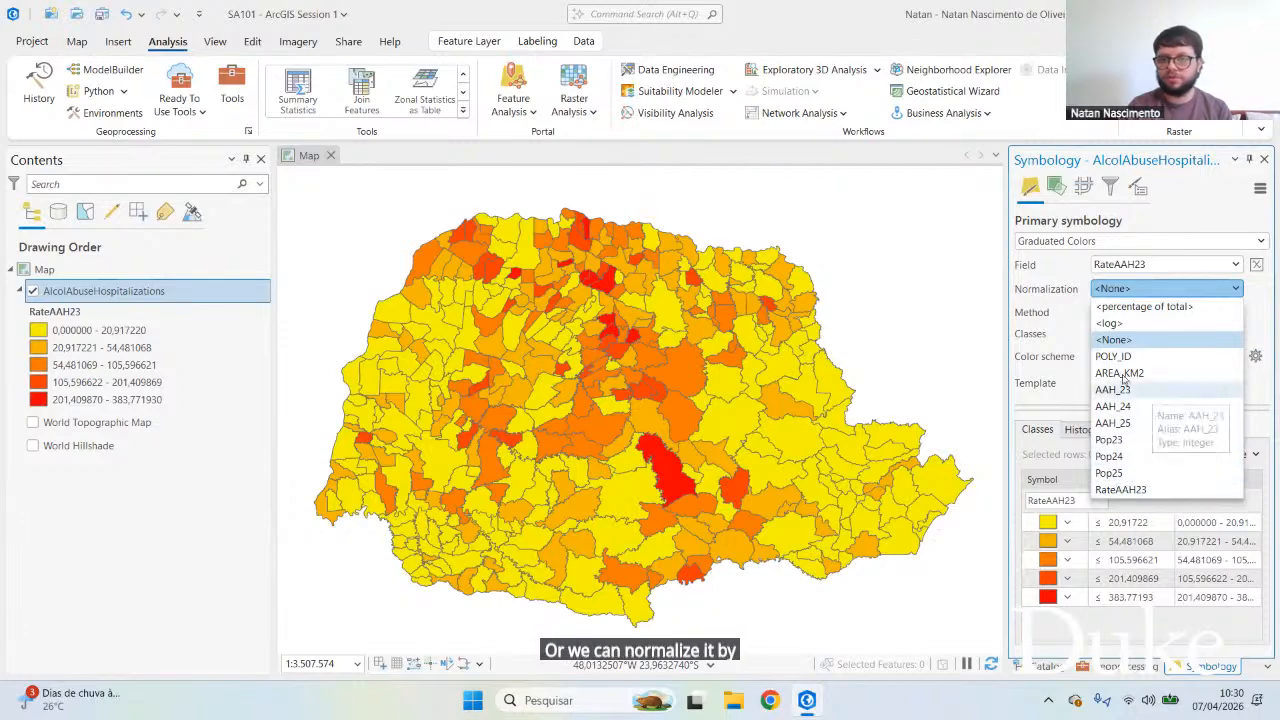
{"action": "left_click", "coordinate": [1069, 313]}
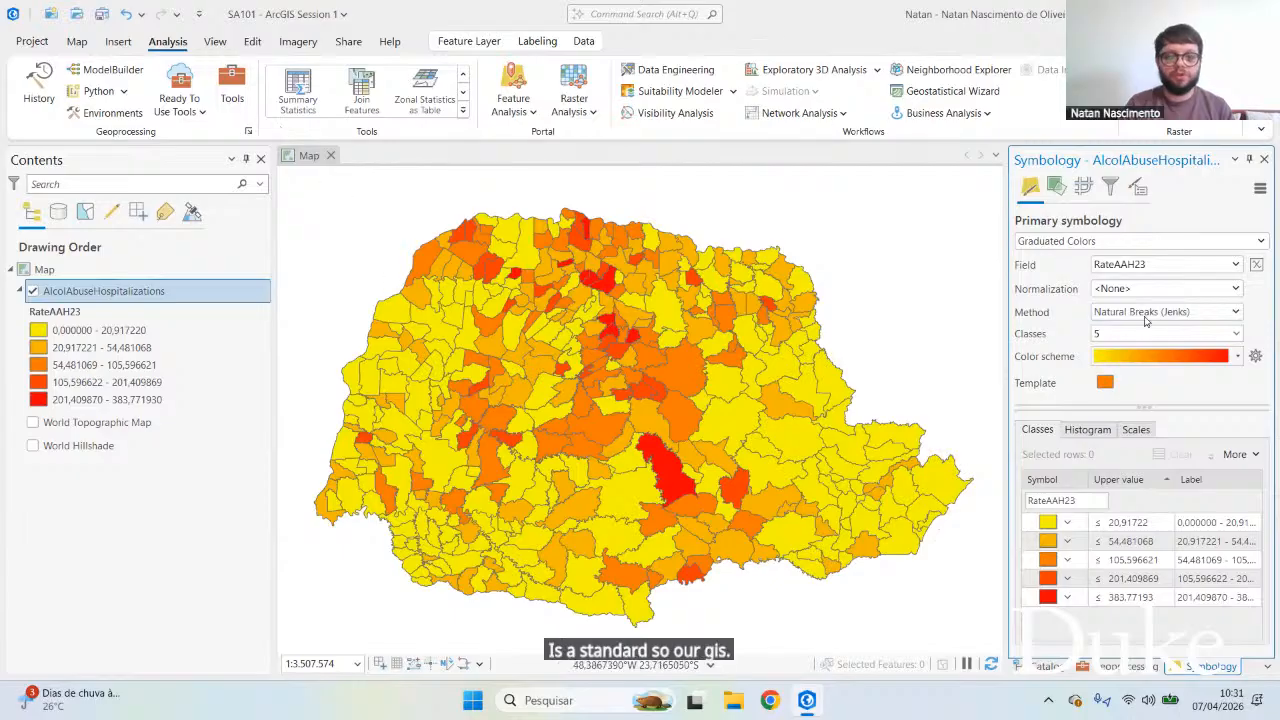
Step: Try the Quantile and the Equal Interval classification methods on the RateAAH23 rates
{"action": "left_click", "coordinate": [1237, 312]}
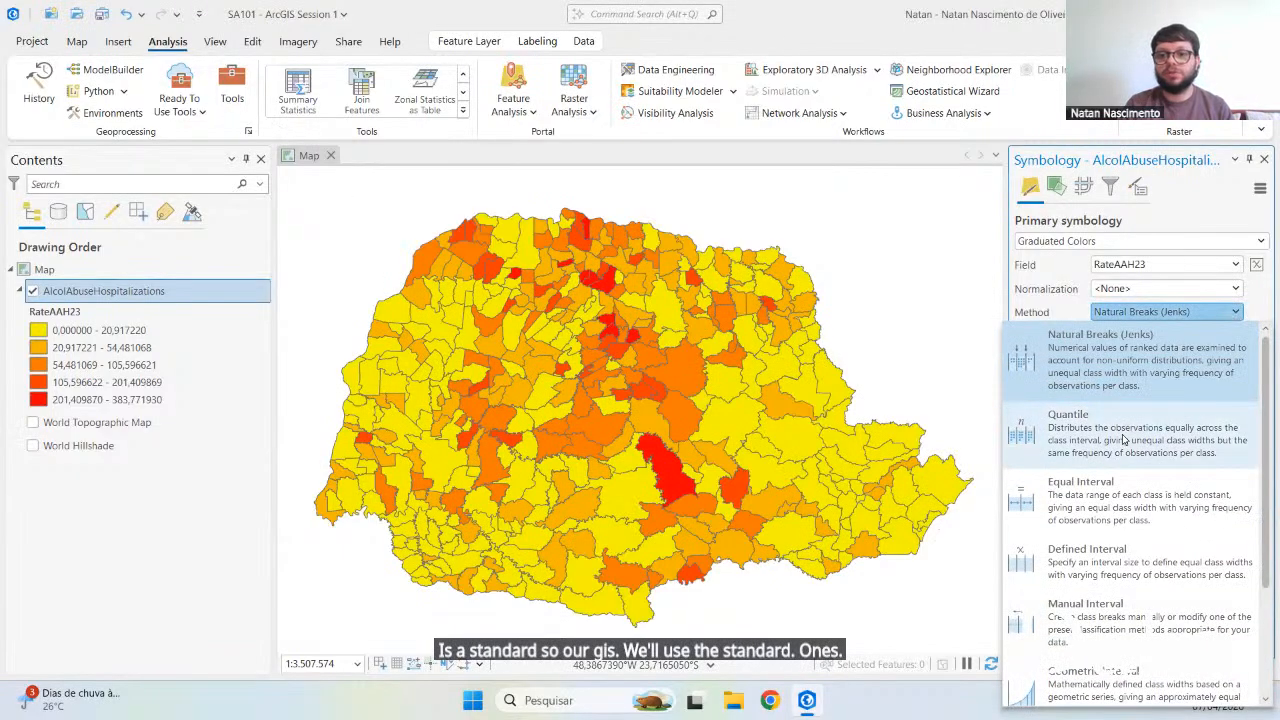
{"action": "scroll", "coordinate": [1125, 435], "scroll_direction": "down", "scroll_amount": 2}
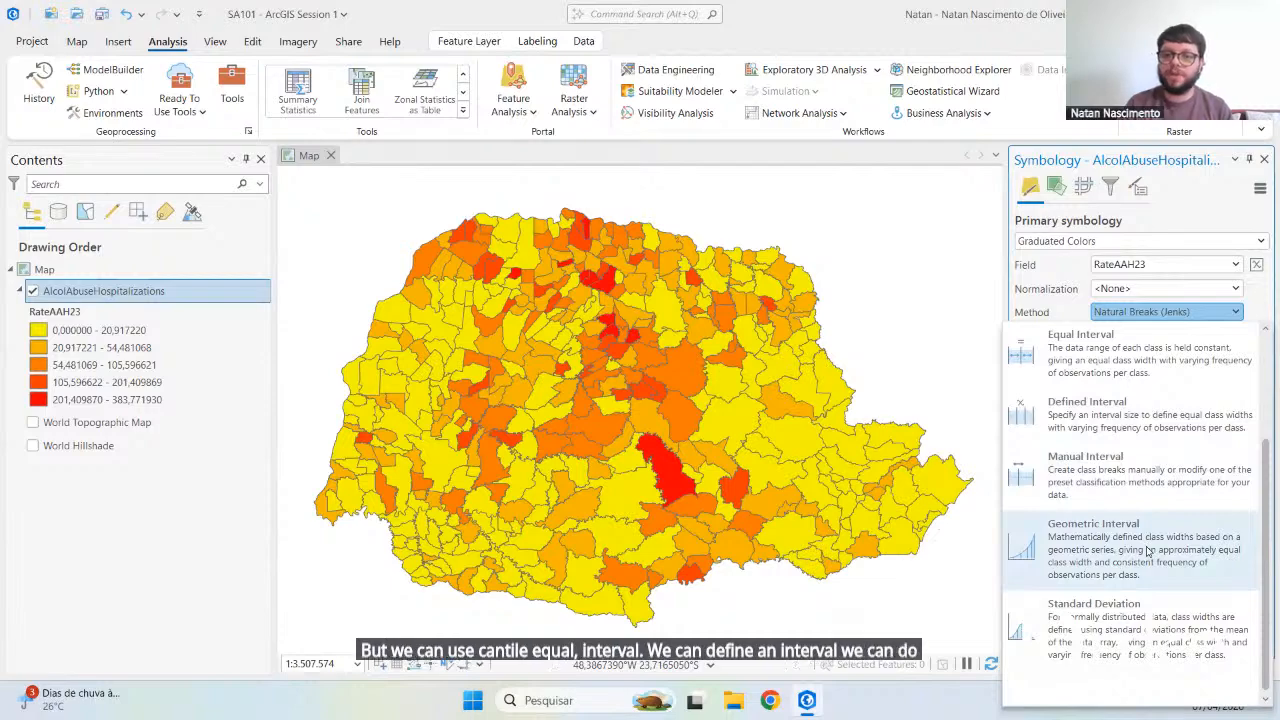
{"action": "scroll", "coordinate": [1133, 610], "scroll_direction": "up", "scroll_amount": 3}
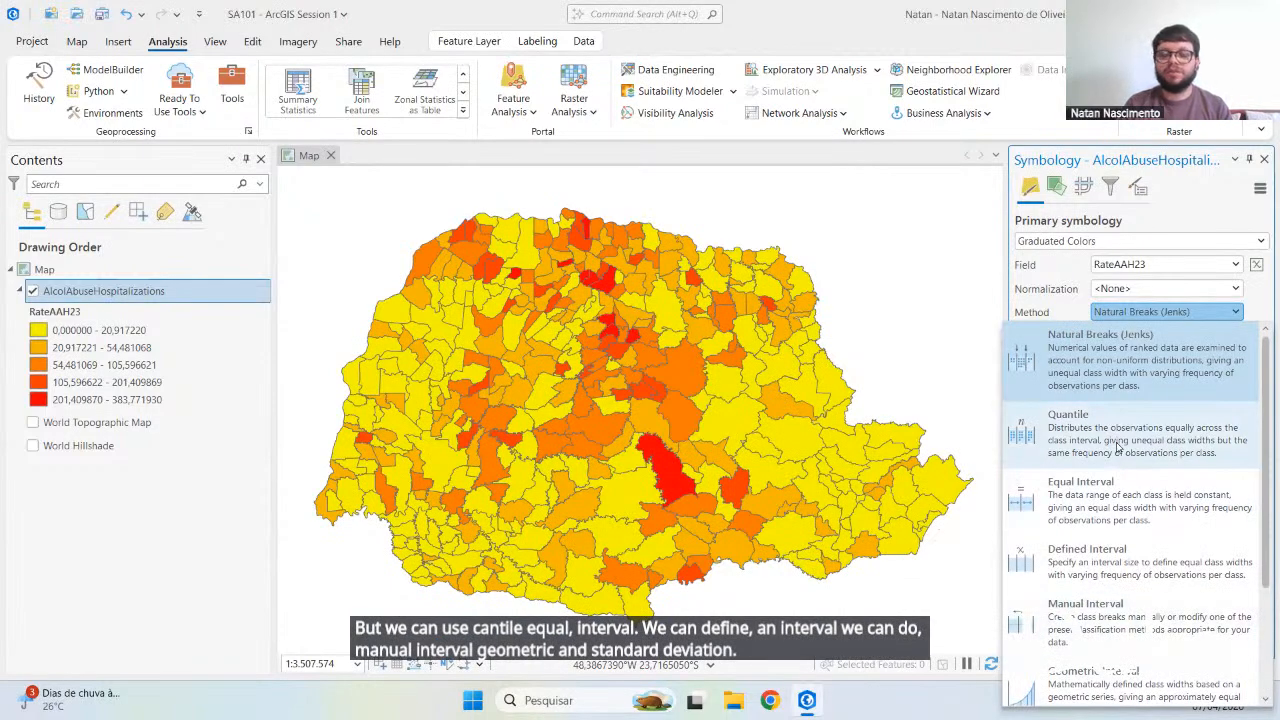
{"action": "left_click", "coordinate": [1097, 441]}
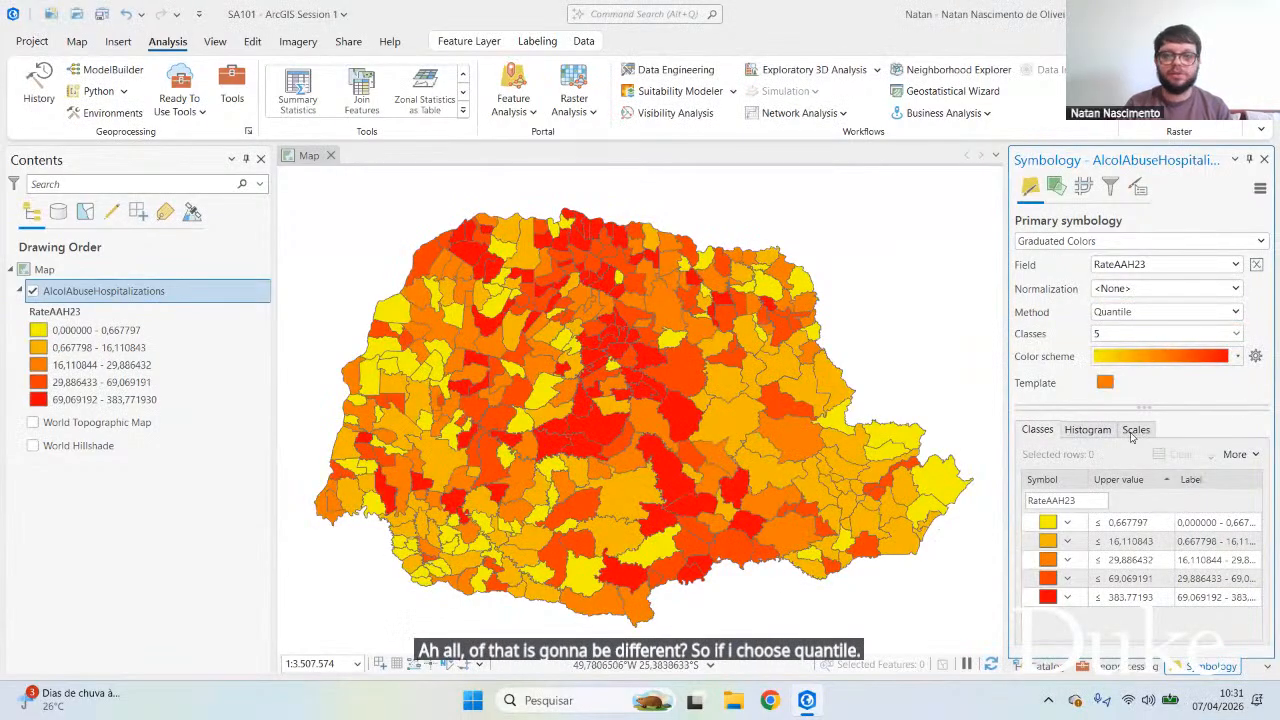
{"action": "left_click", "coordinate": [1237, 314]}
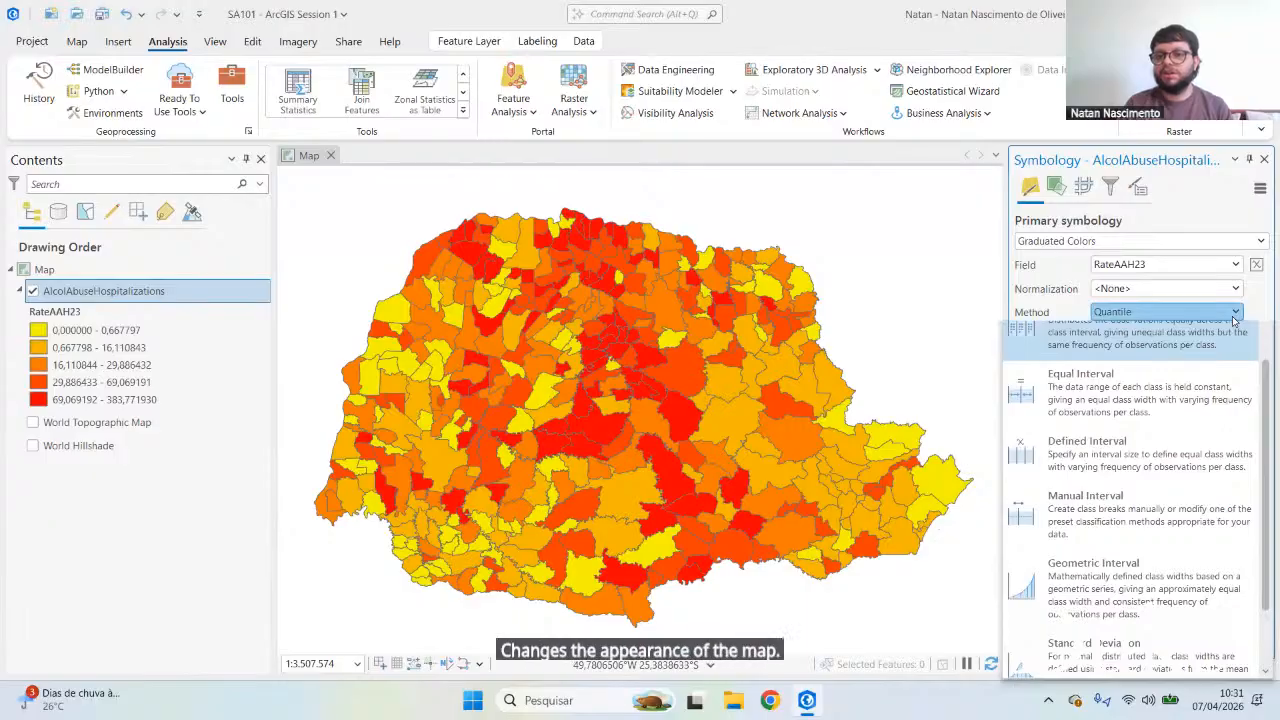
{"action": "left_click", "coordinate": [1147, 423]}
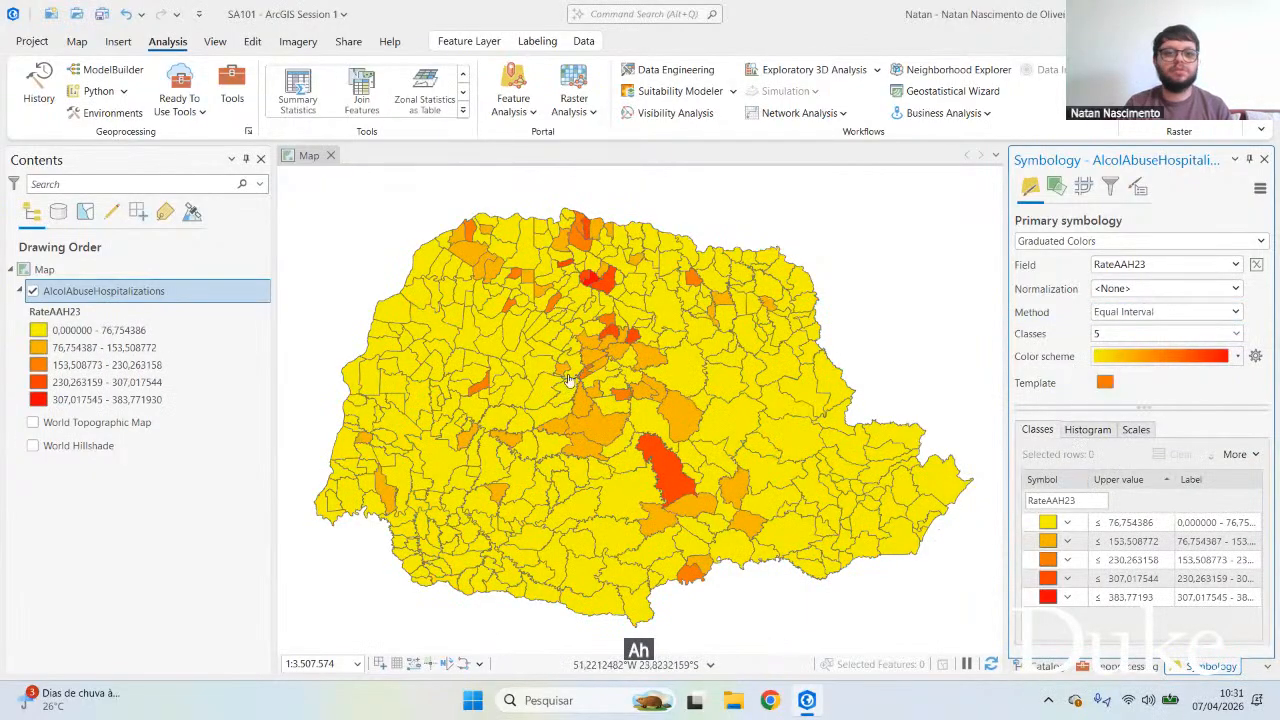
Step: Try the Defined Interval and Manual Interval methods, opening the first class's upper value for editing
{"action": "left_click", "coordinate": [1237, 313]}
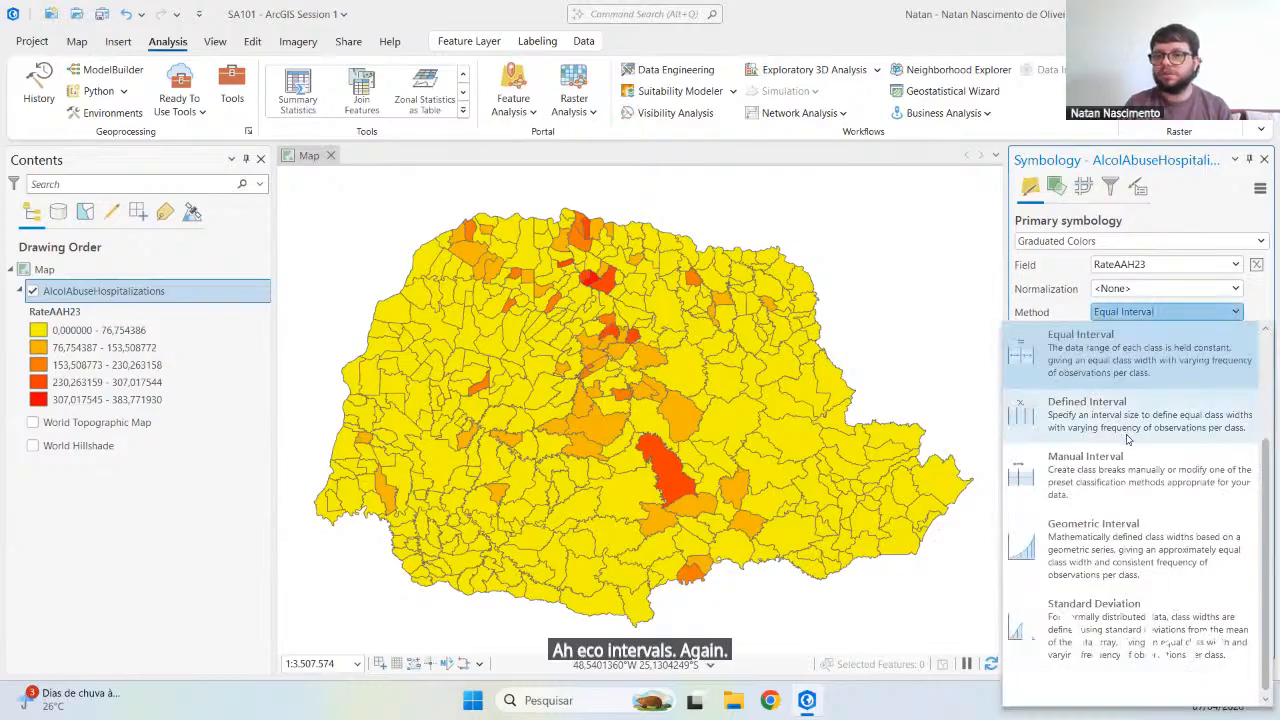
{"action": "left_click", "coordinate": [1127, 435]}
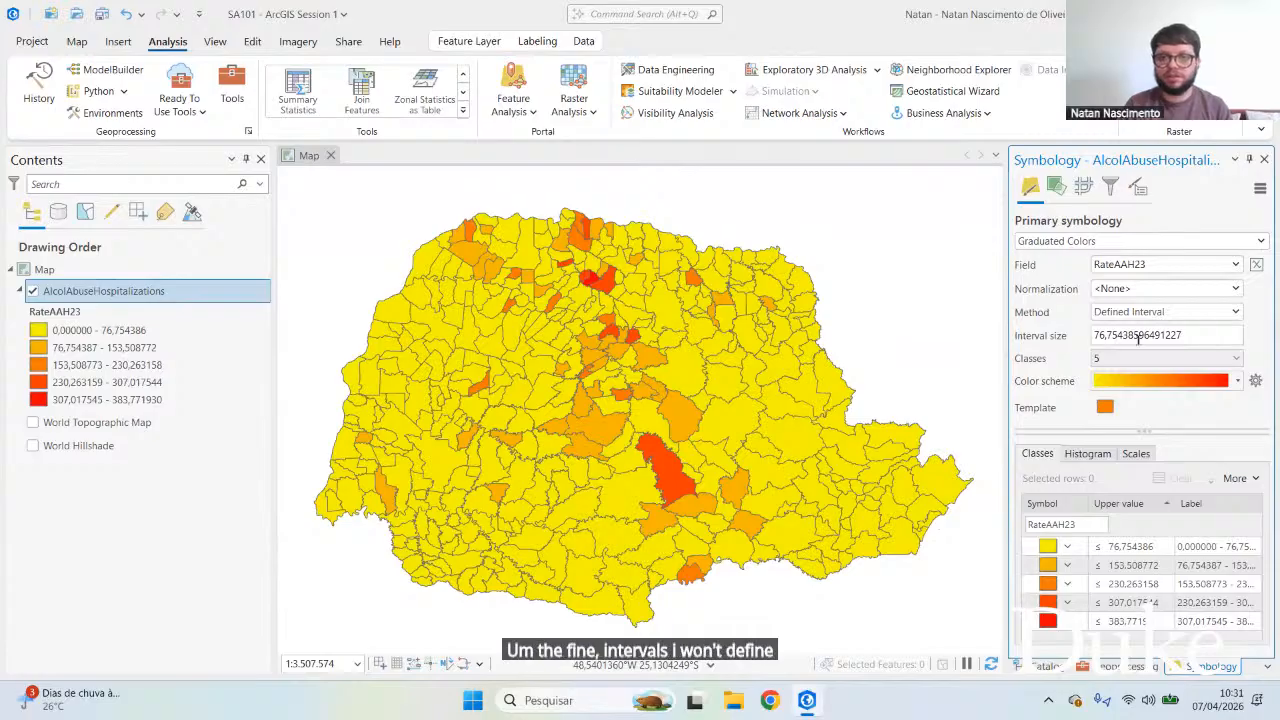
{"action": "left_click", "coordinate": [1229, 311]}
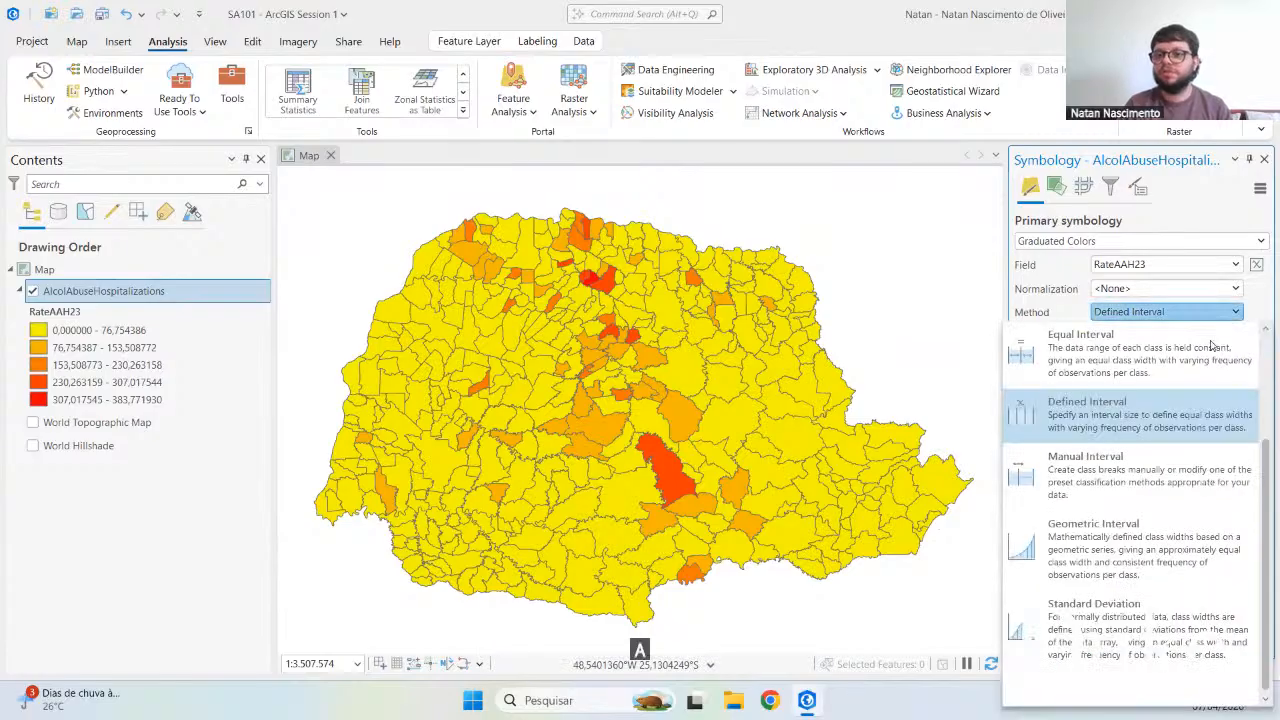
{"action": "left_click", "coordinate": [1173, 470]}
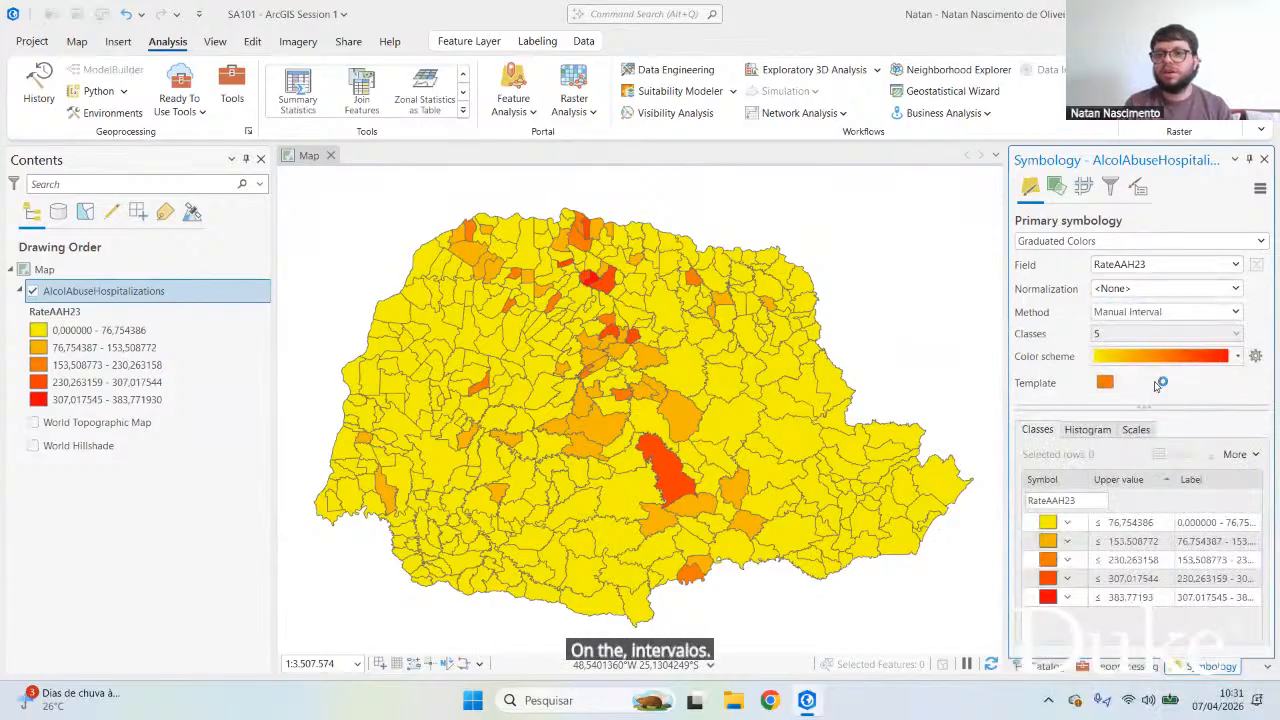
{"action": "left_click", "coordinate": [1141, 529]}
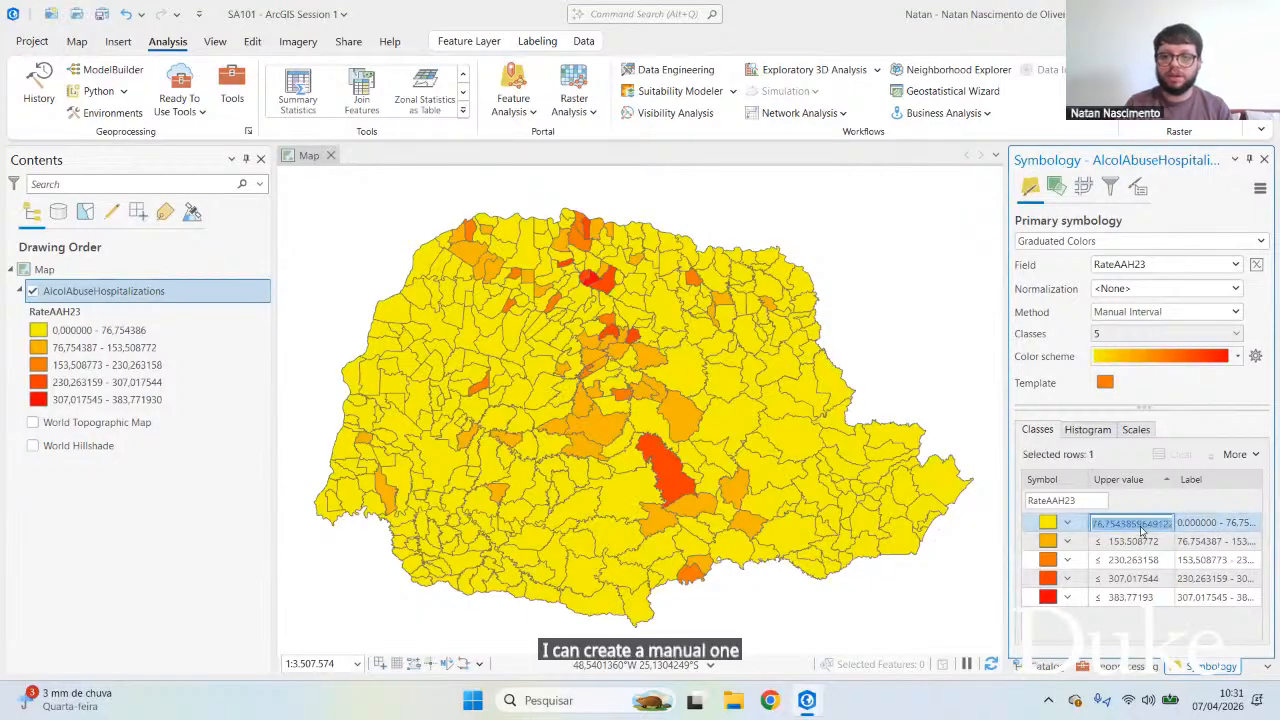
Step: Compare the Geometric Interval and Standard Deviation classification methods on the layer, returning to Geometric Interval
{"action": "left_click", "coordinate": [1226, 307]}
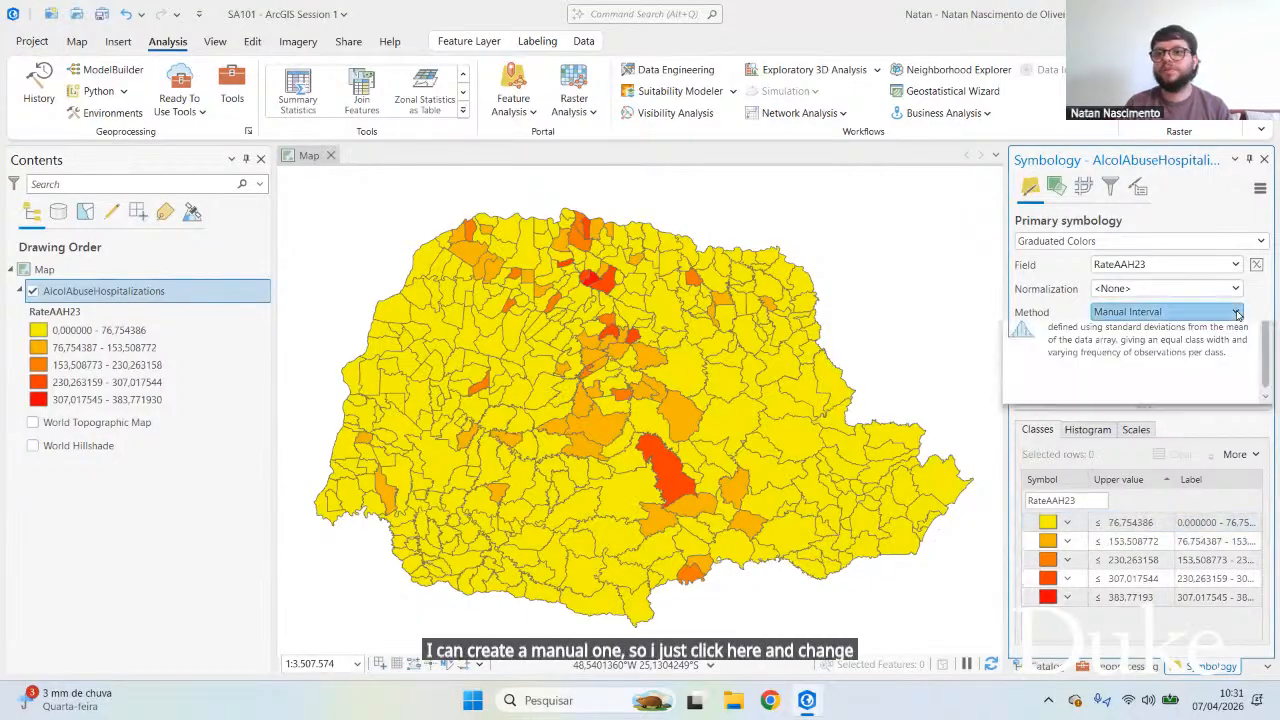
{"action": "left_click", "coordinate": [1228, 307]}
{"action": "left_click", "coordinate": [1070, 606]}
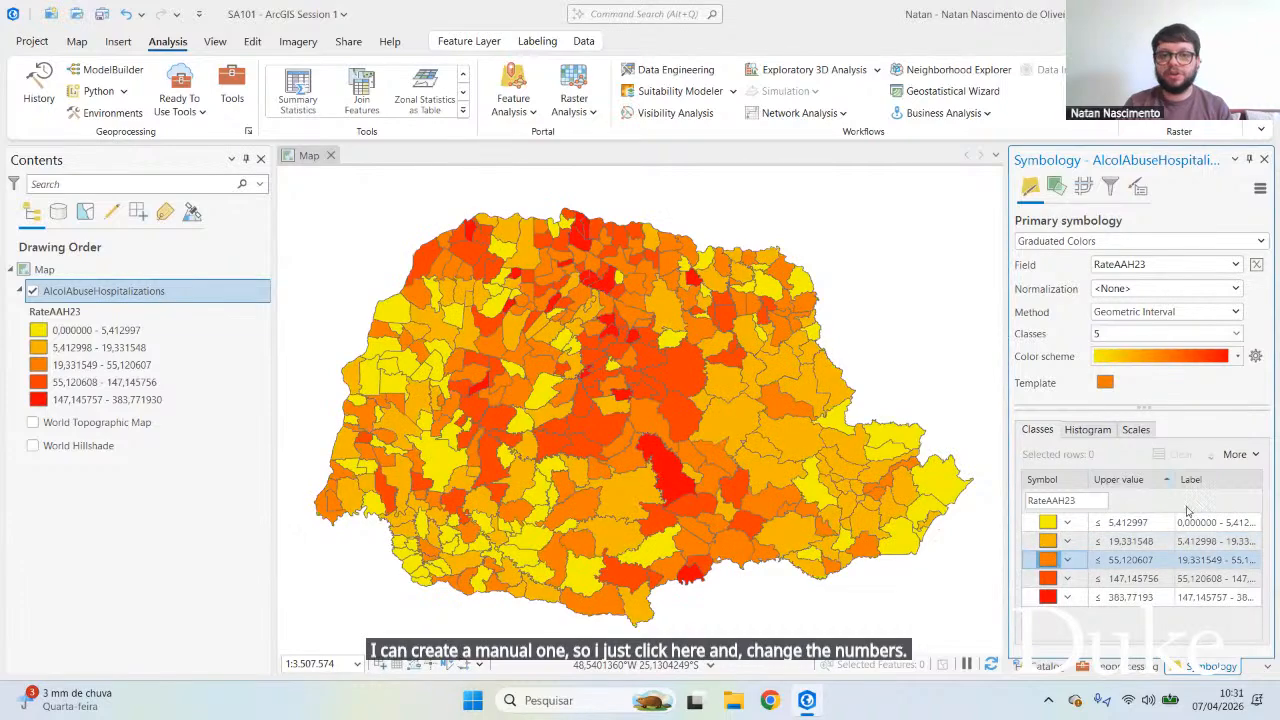
{"action": "left_click", "coordinate": [1228, 312]}
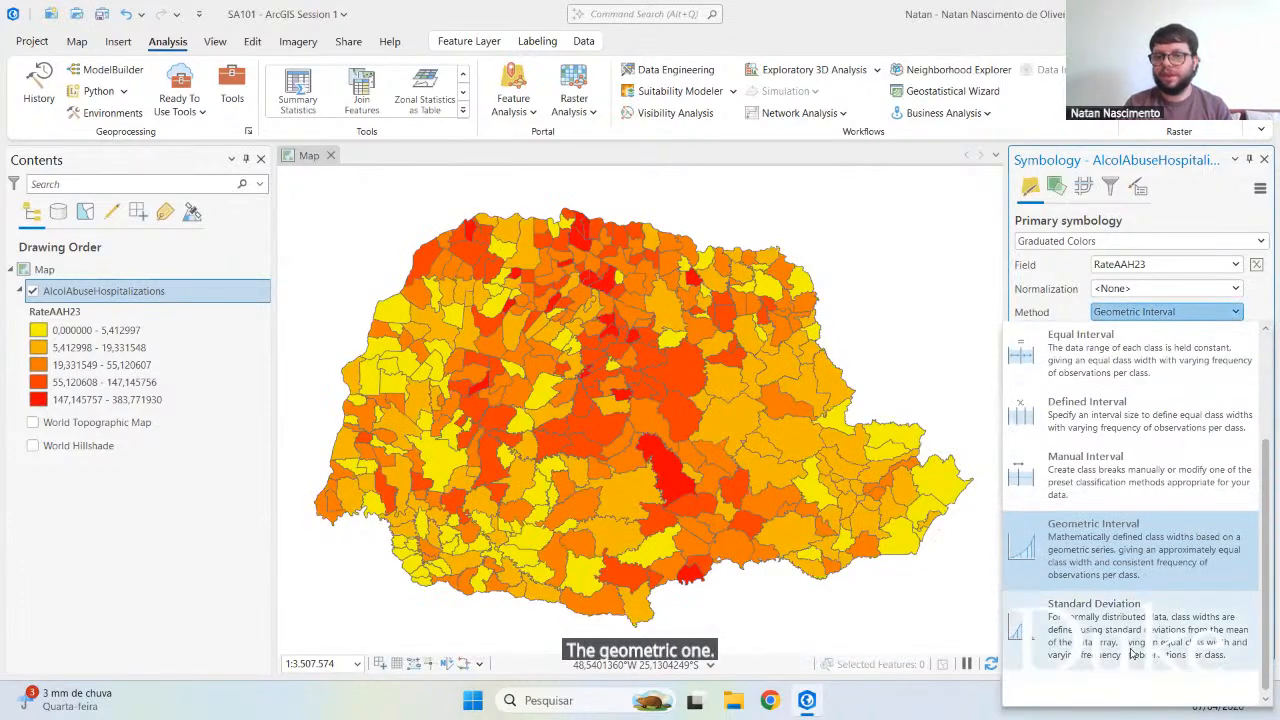
{"action": "left_click", "coordinate": [1110, 612]}
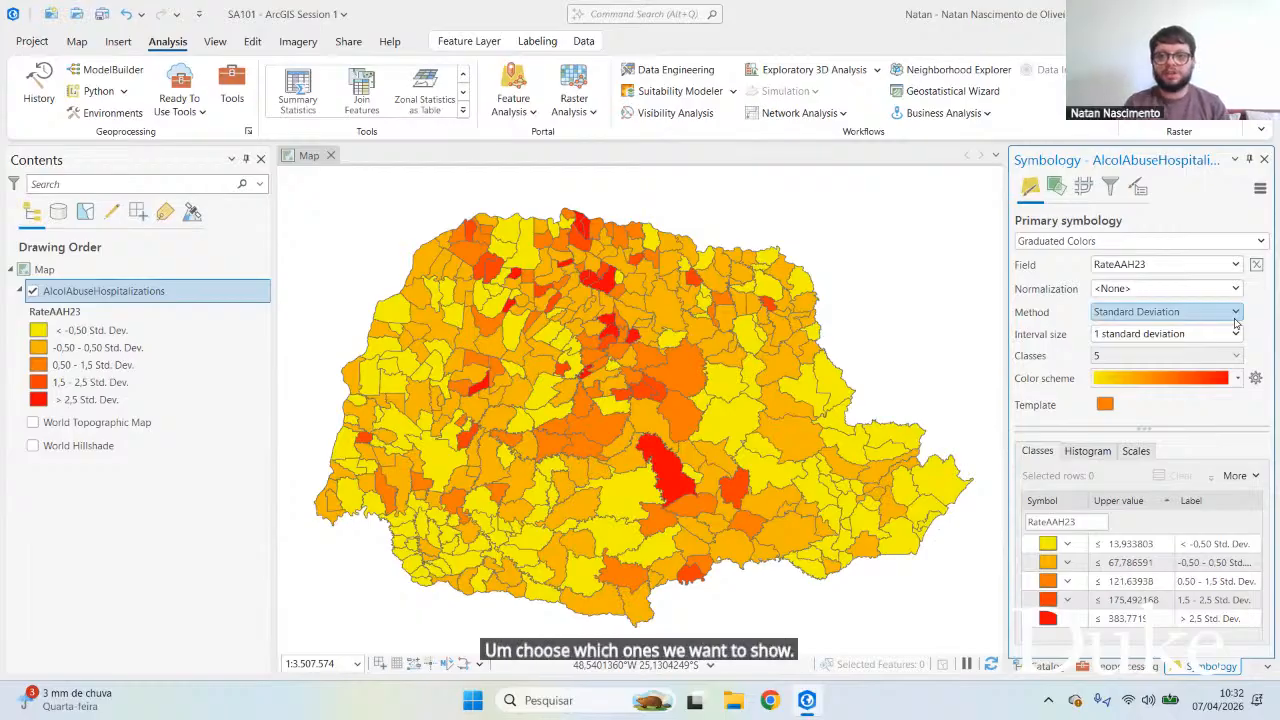
{"action": "left_click", "coordinate": [1235, 318]}
{"action": "left_click", "coordinate": [1155, 535]}
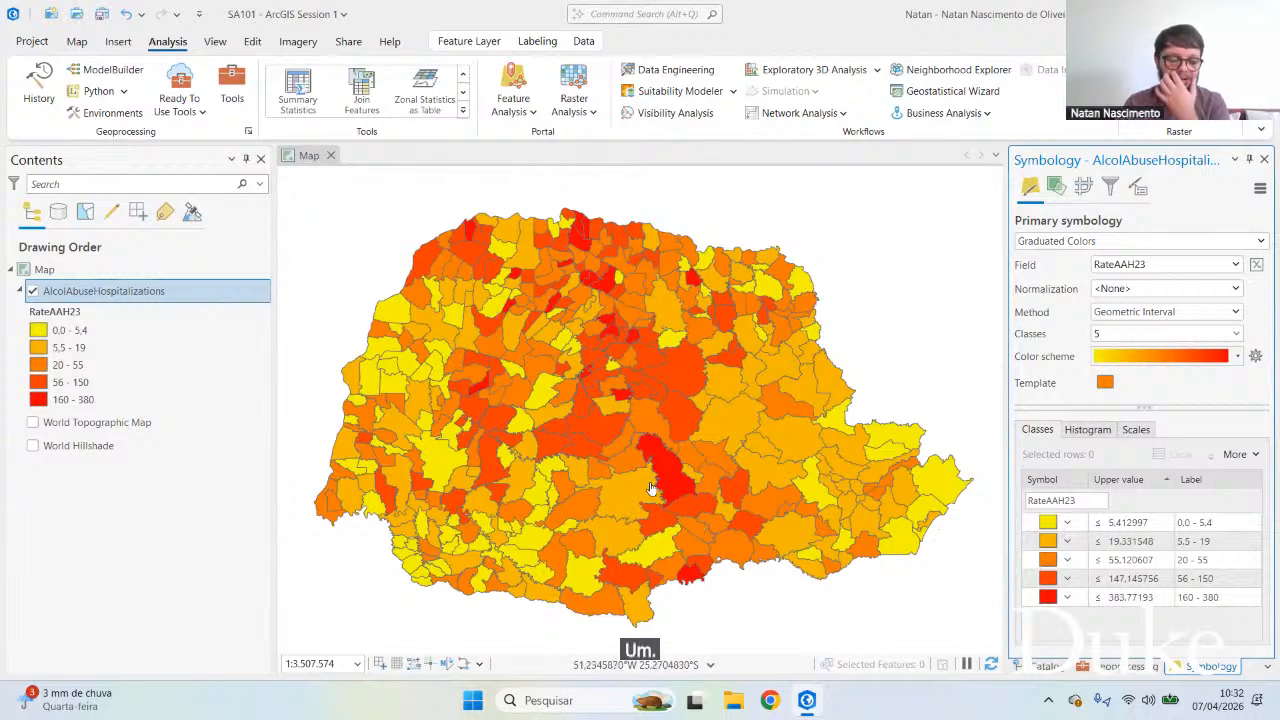
Step: Set the layer's classification method to Natural Breaks (Jenks)
{"action": "left_click", "coordinate": [1234, 311]}
{"action": "scroll", "coordinate": [1142, 400], "scroll_direction": "up", "scroll_amount": 3}
{"action": "left_click", "coordinate": [1140, 370]}
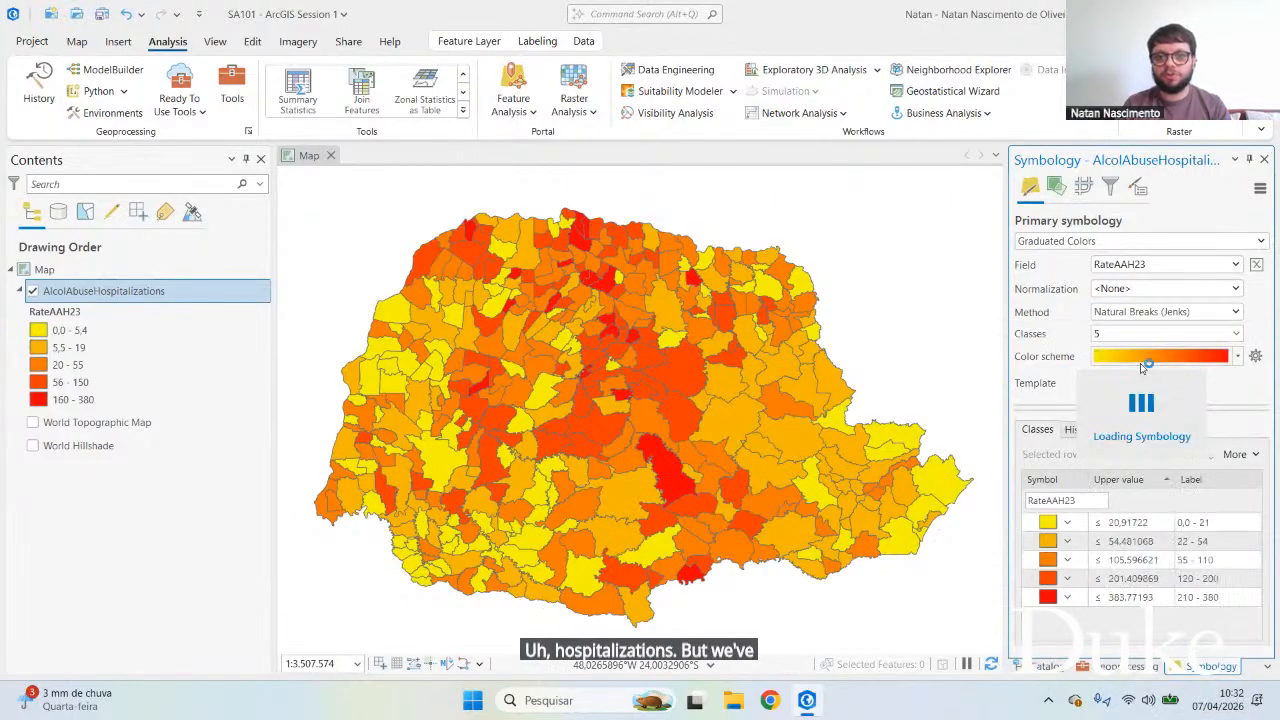
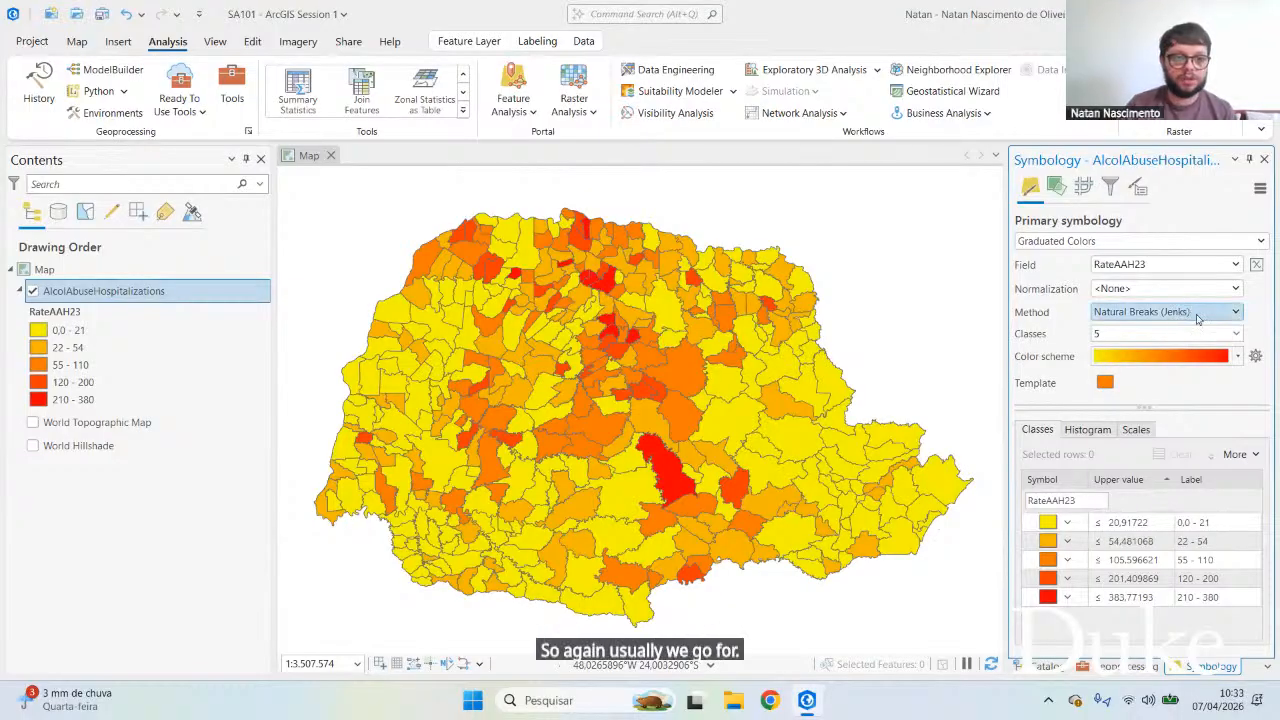
{"action": "left_click", "coordinate": [1198, 318]}
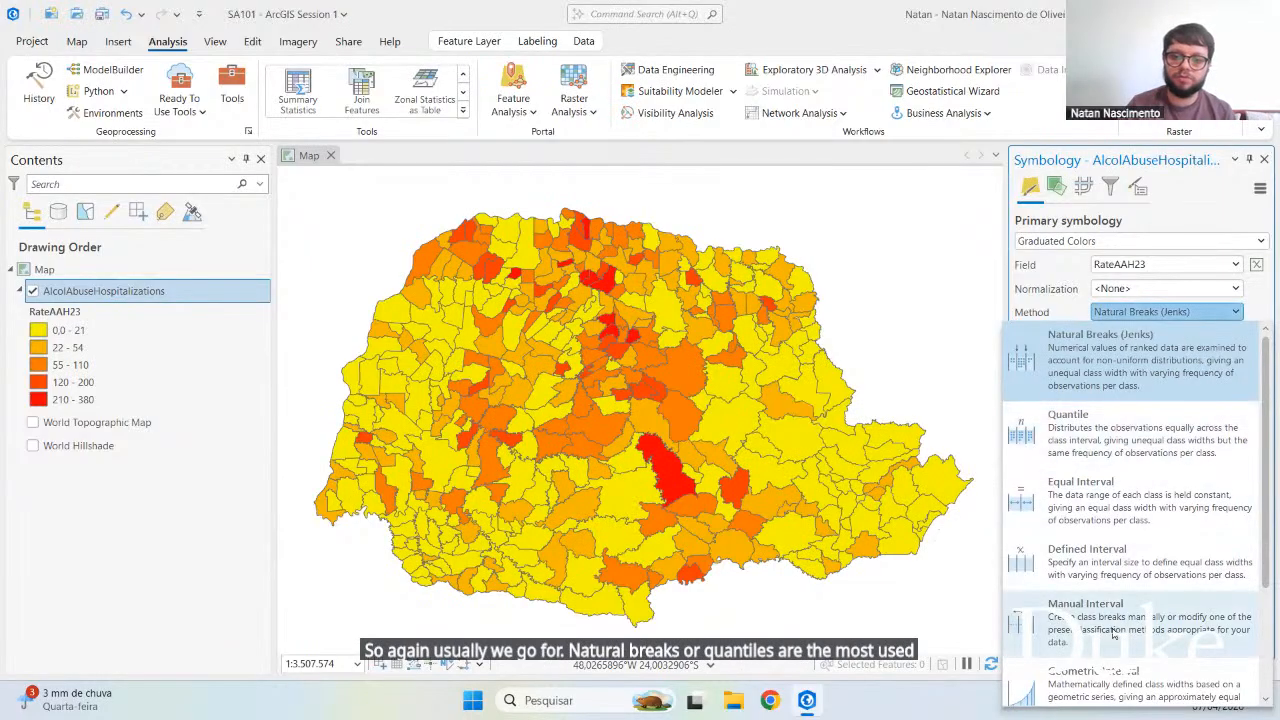
{"action": "left_click", "coordinate": [1206, 320]}
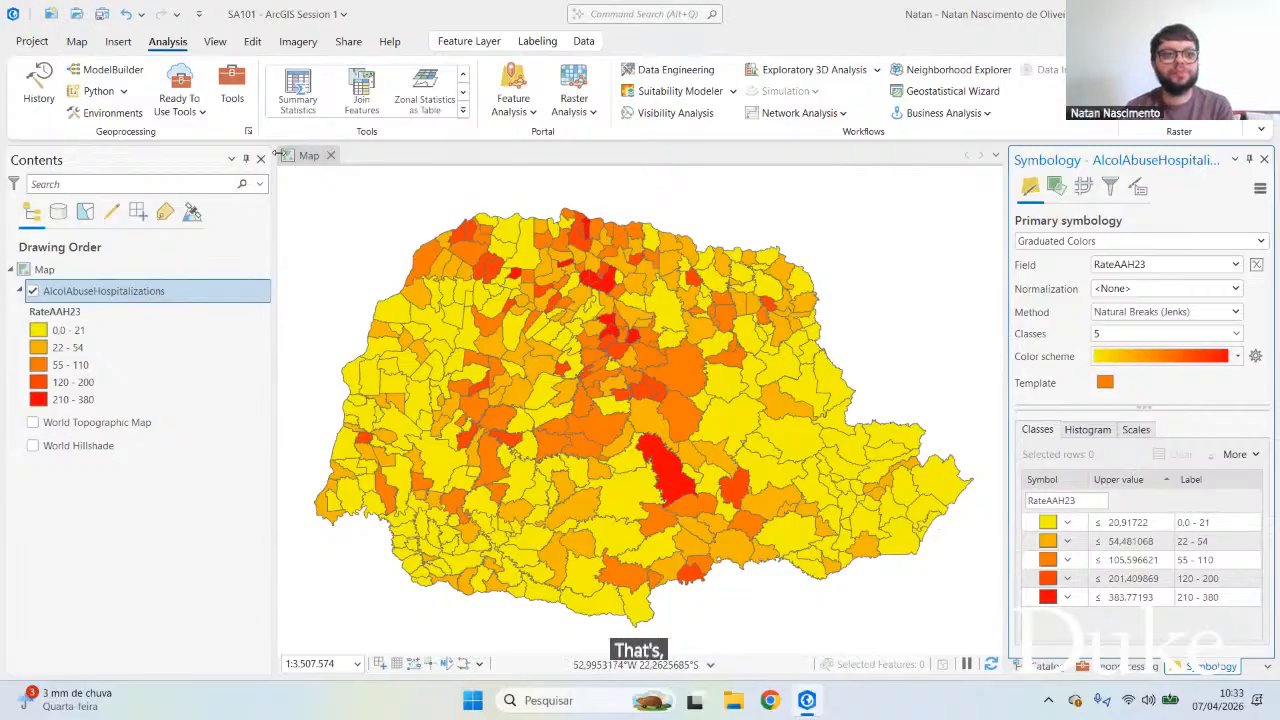
Step: Try splitting the RateAAH23 rates into the maximum of 32 classes
{"action": "left_click", "coordinate": [1237, 334]}
{"action": "scroll", "coordinate": [1145, 540], "scroll_direction": "down", "scroll_amount": 6}
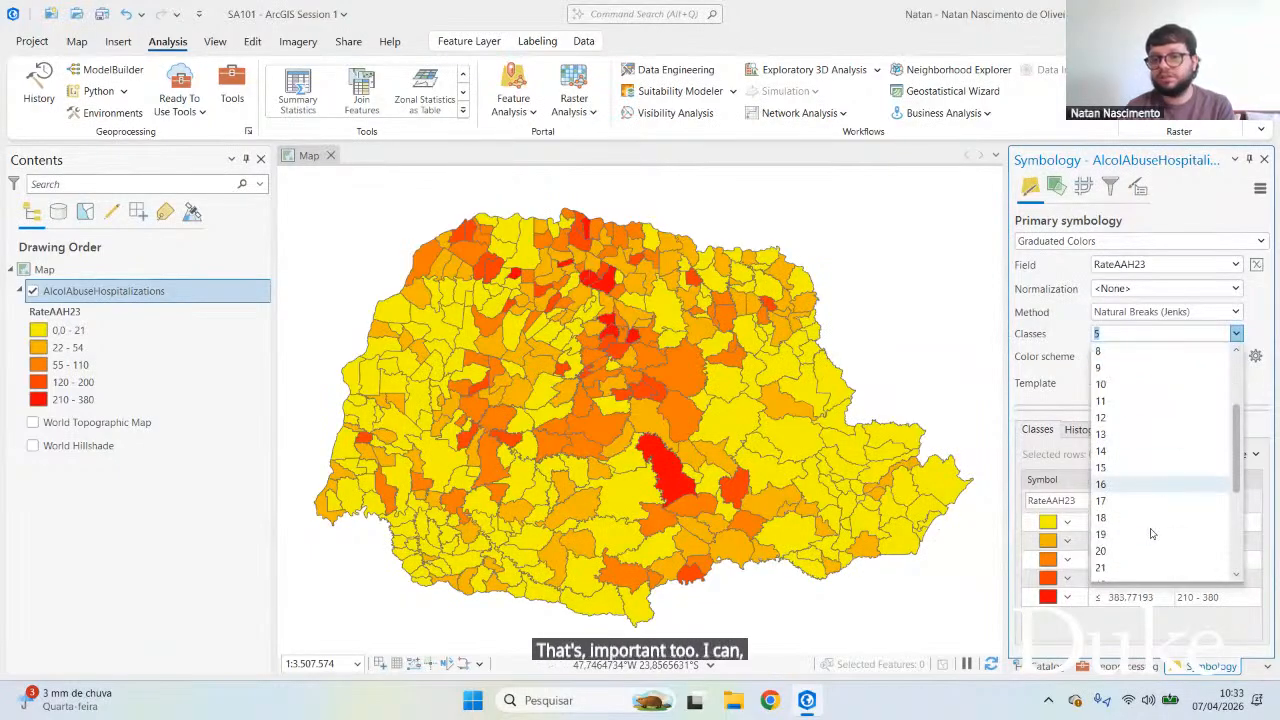
{"action": "left_click", "coordinate": [1130, 568]}
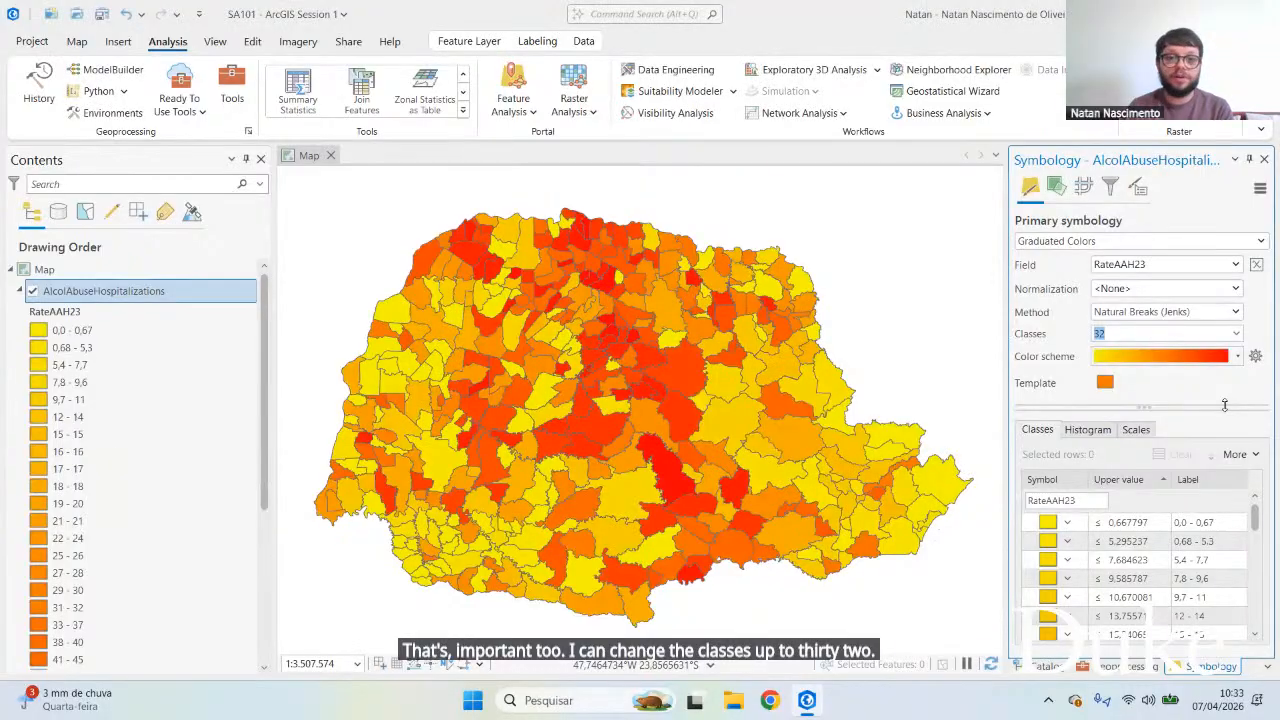
{"action": "mouse_move", "coordinate": [1256, 516]}
{"action": "left_mouse_down"}
{"action": "mouse_move", "coordinate": [1258, 613]}
{"action": "mouse_move", "coordinate": [1256, 518]}
{"action": "left_mouse_up"}
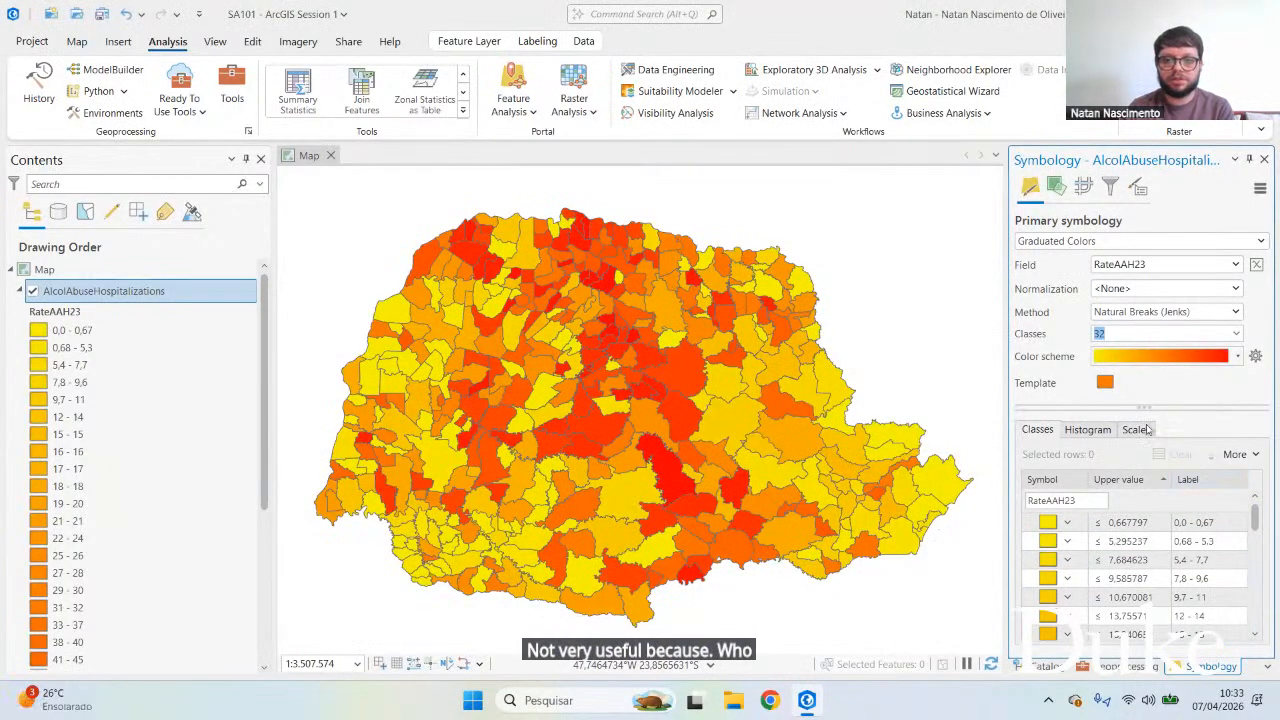
Step: Set the number of classes for the RateAAH23 symbology to 5
{"action": "left_click", "coordinate": [1236, 333]}
{"action": "scroll", "coordinate": [1130, 445], "scroll_direction": "up", "scroll_amount": 6}
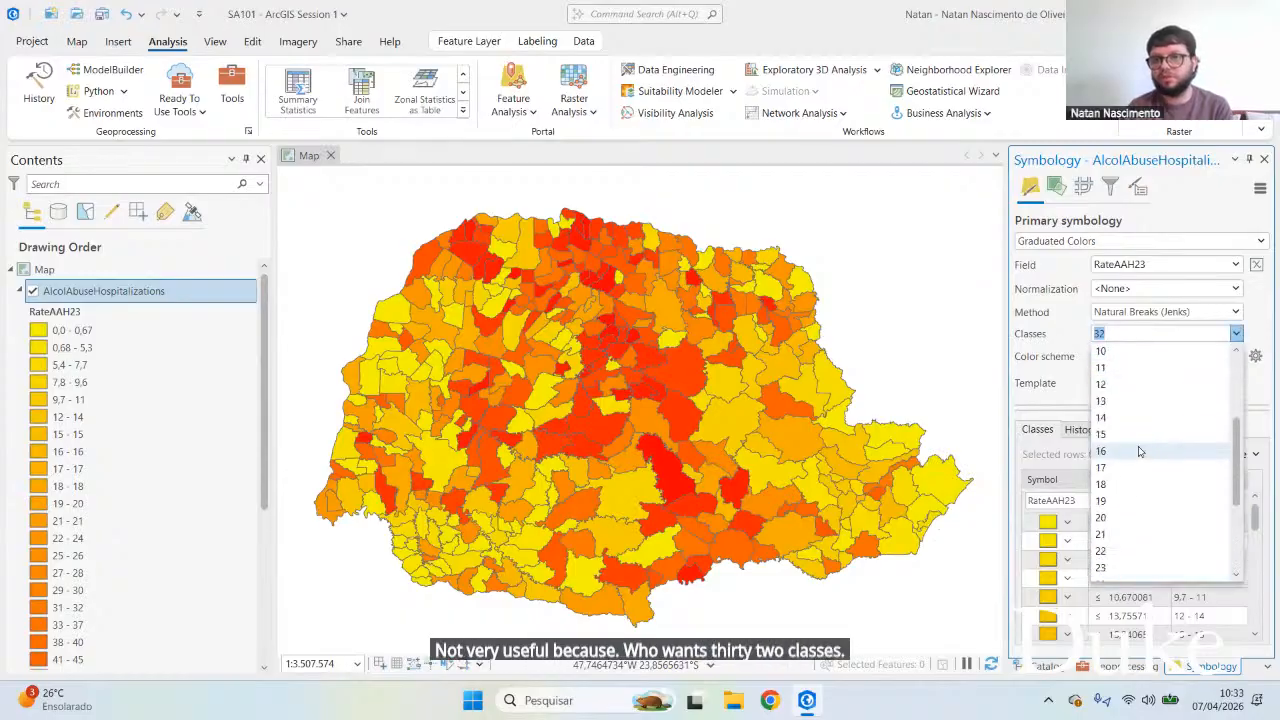
{"action": "left_click", "coordinate": [1120, 416]}
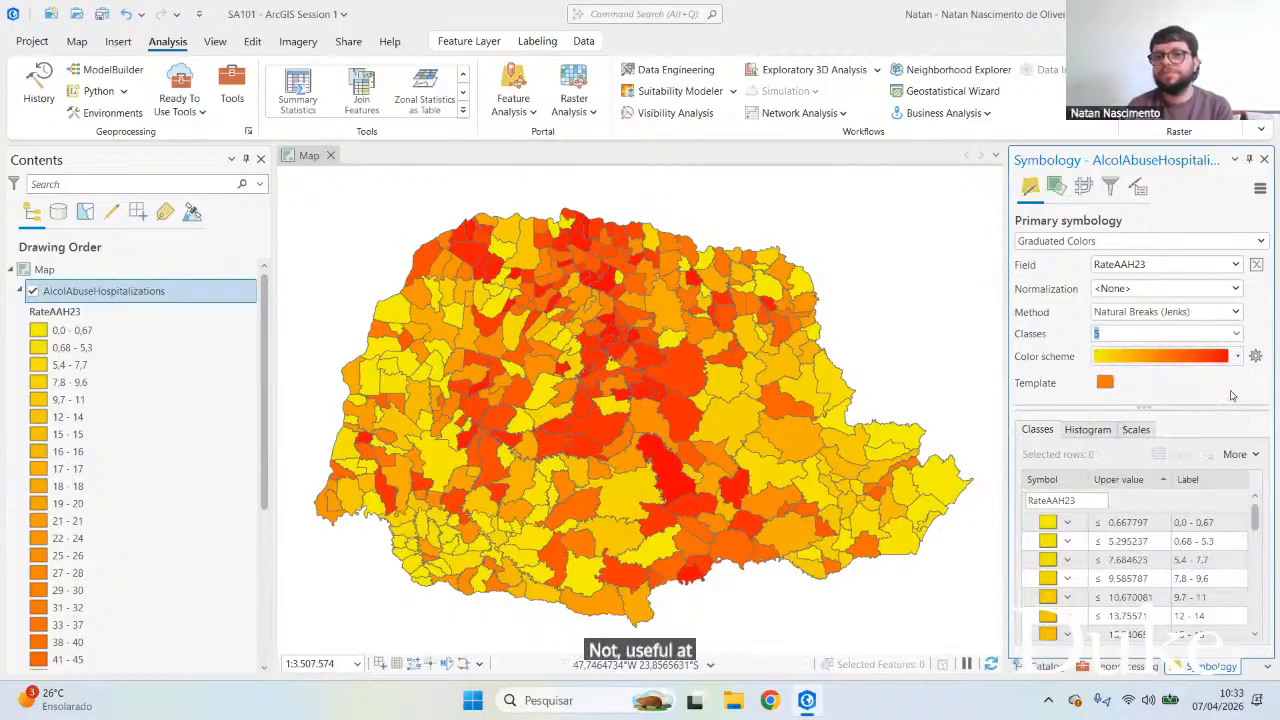
Step: Apply the continuous white-to-dark-green color scheme to the AlcolAbuseHospitalizations classes
{"action": "left_click", "coordinate": [1239, 358]}
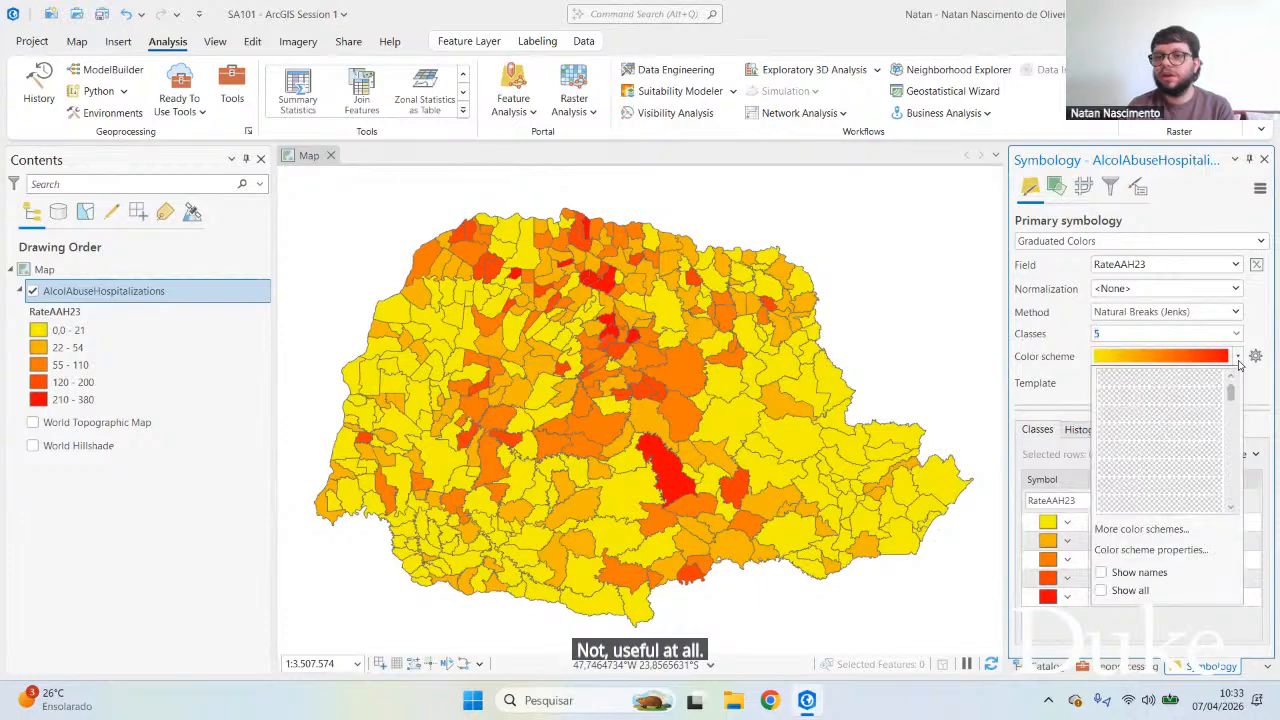
{"action": "scroll", "coordinate": [1184, 428], "scroll_direction": "down", "scroll_amount": 2}
{"action": "scroll", "coordinate": [1173, 436], "scroll_direction": "down", "scroll_amount": 5}
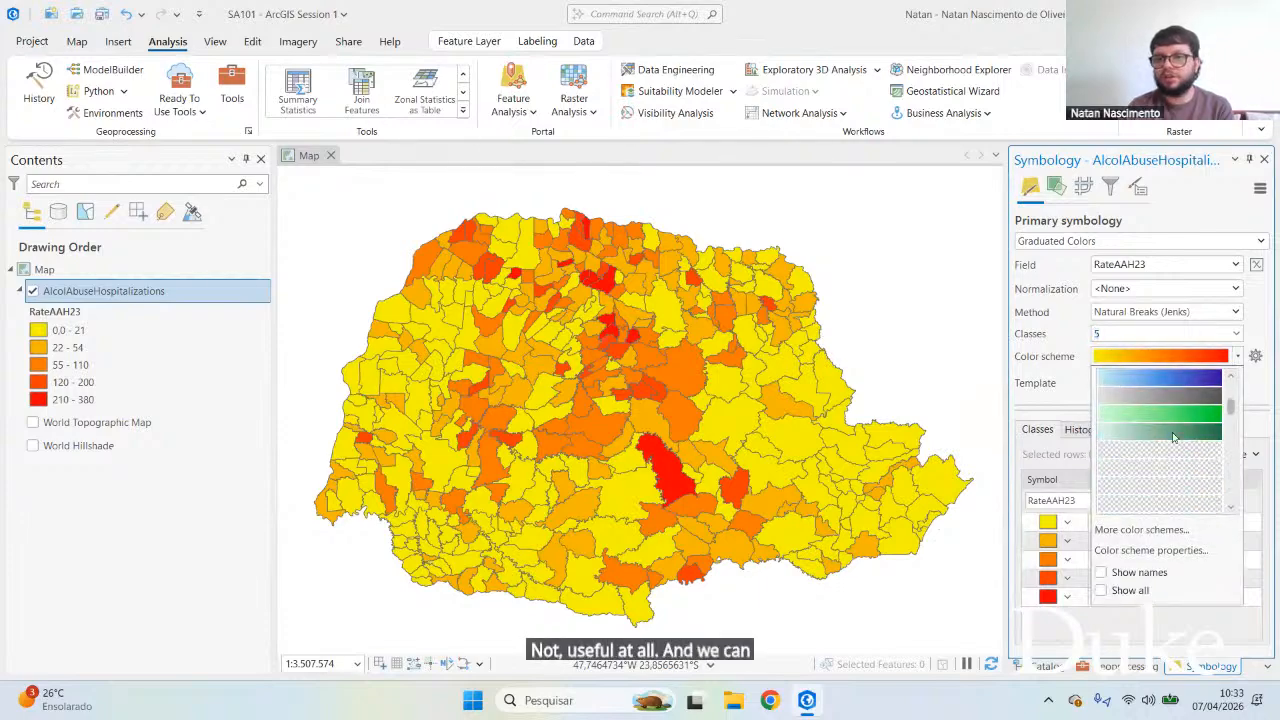
{"action": "scroll", "coordinate": [1202, 466], "scroll_direction": "down", "scroll_amount": 4}
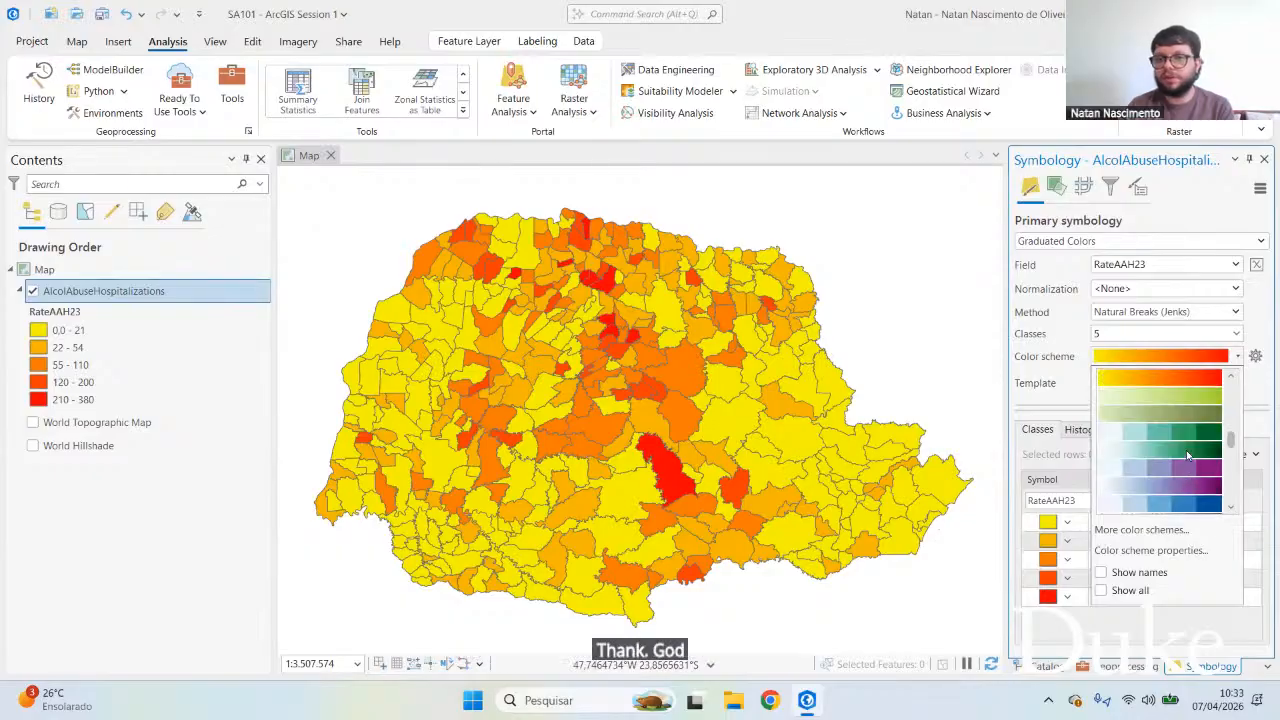
{"action": "left_click", "coordinate": [1186, 450]}
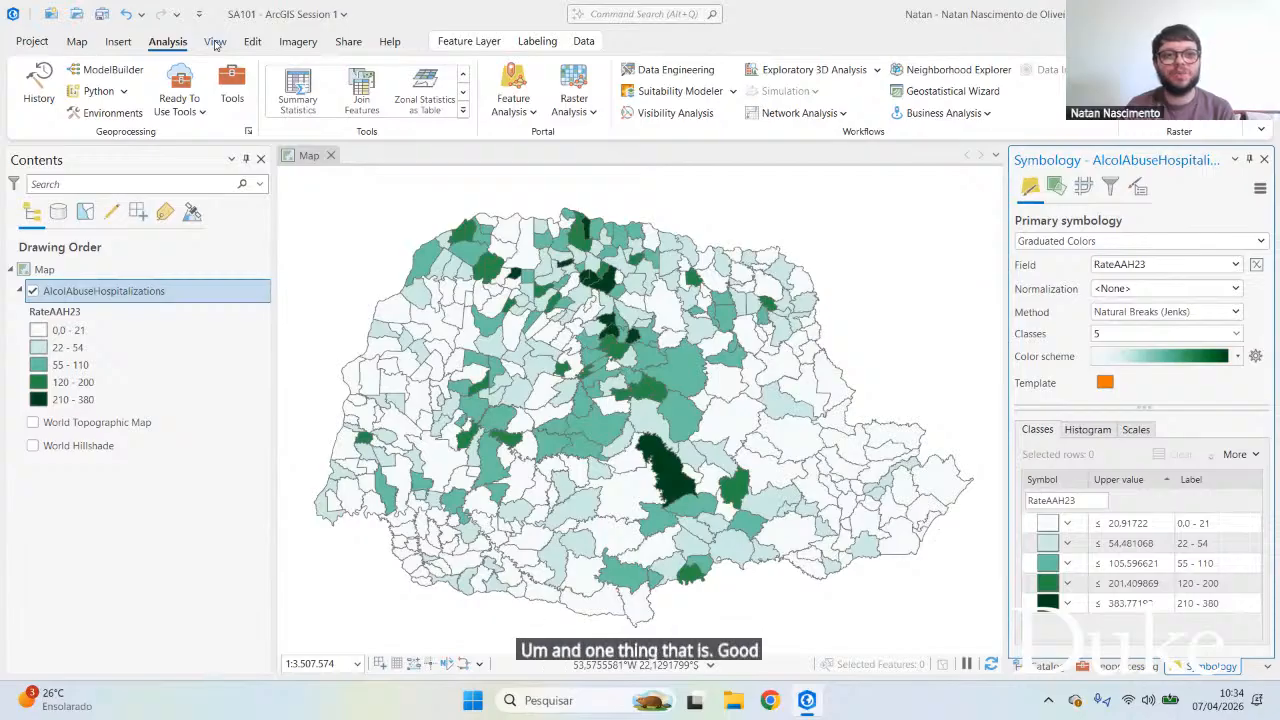
Step: Simulate green-blind vision on the map with the Deuteranopia mode of the Color Vision Simulator
{"action": "left_click", "coordinate": [215, 42]}
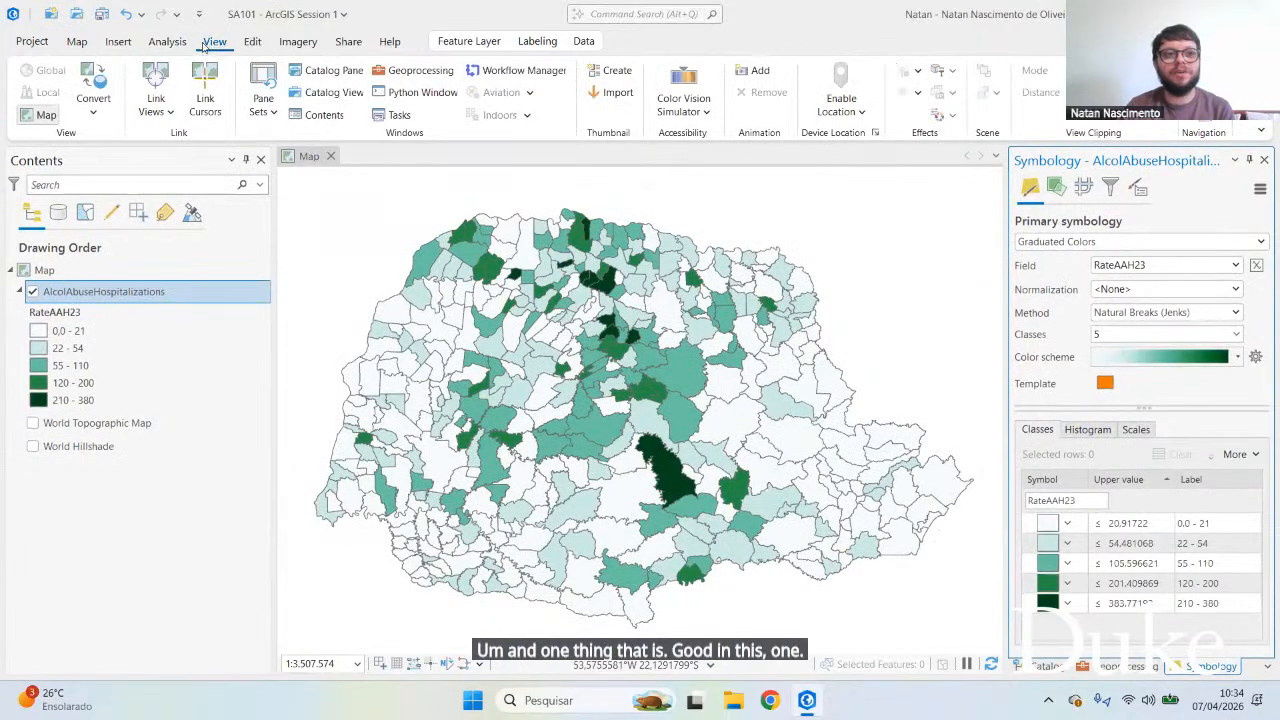
{"action": "left_click", "coordinate": [700, 113]}
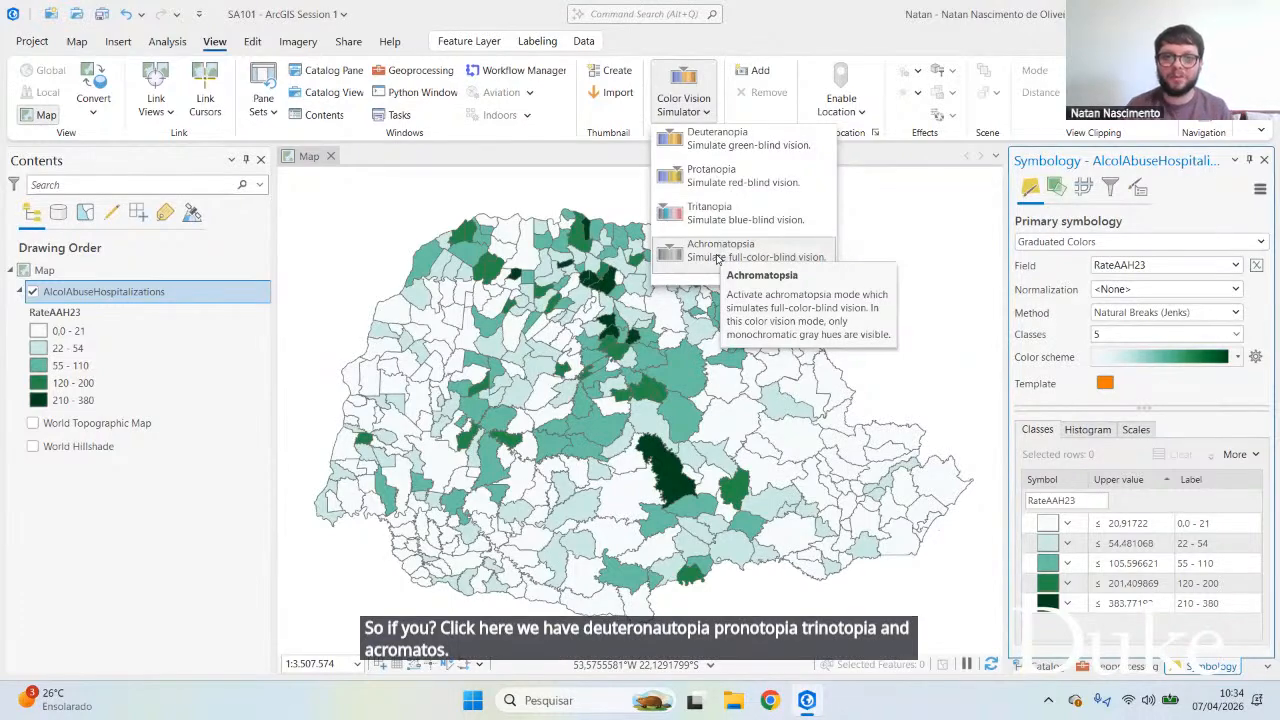
{"action": "left_click", "coordinate": [693, 149]}
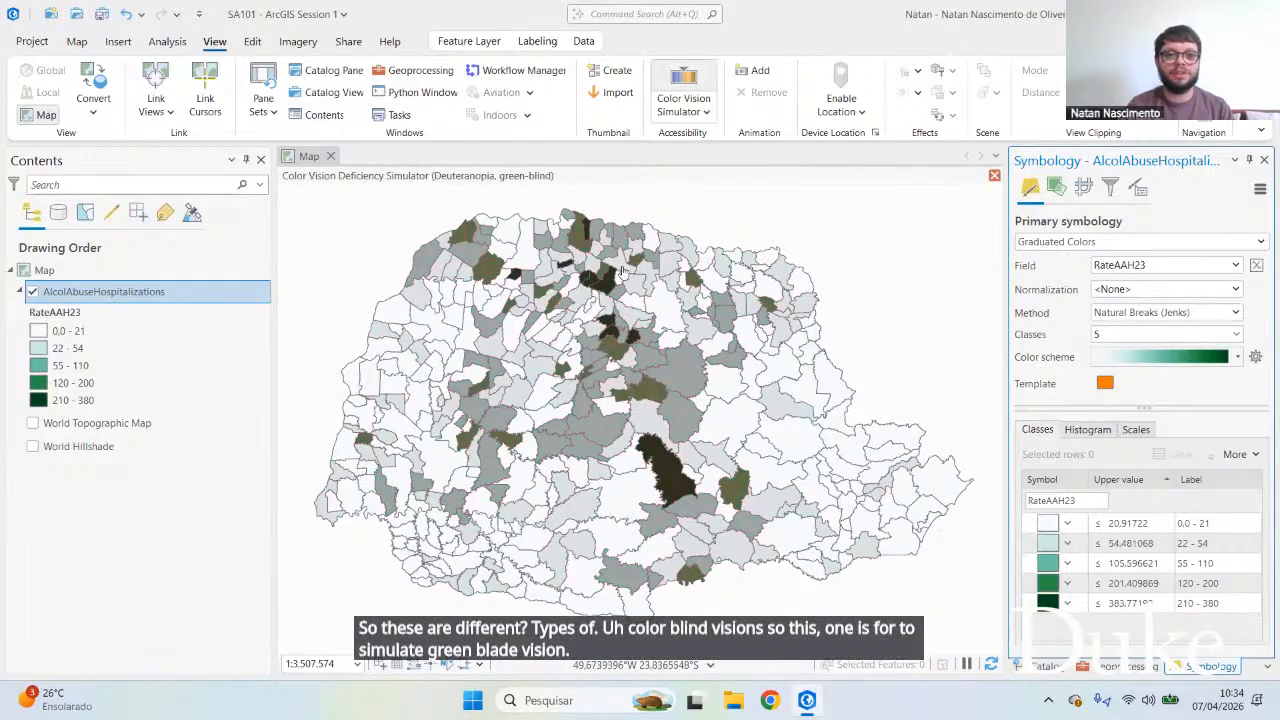
Step: Simulate red-blind vision on the map with Protanopia mode, followed by blue-blind vision with Tritanopia mode
{"action": "left_click", "coordinate": [683, 104]}
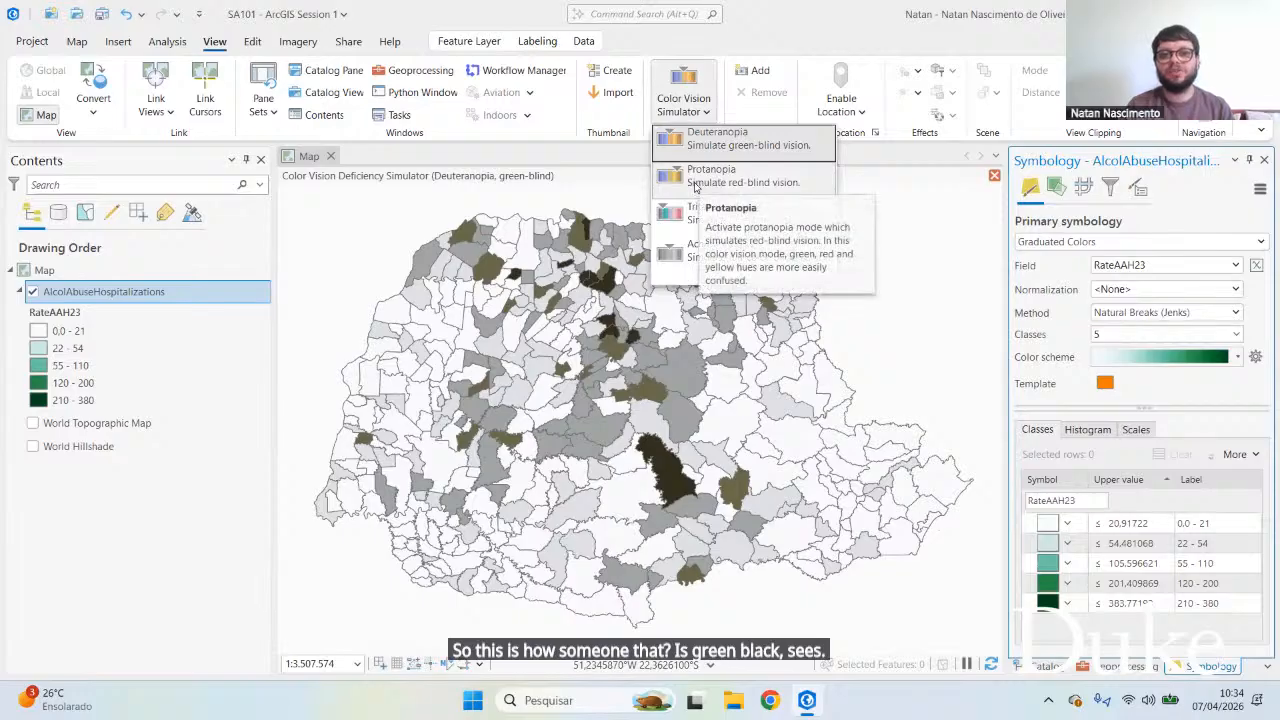
{"action": "left_click", "coordinate": [695, 184]}
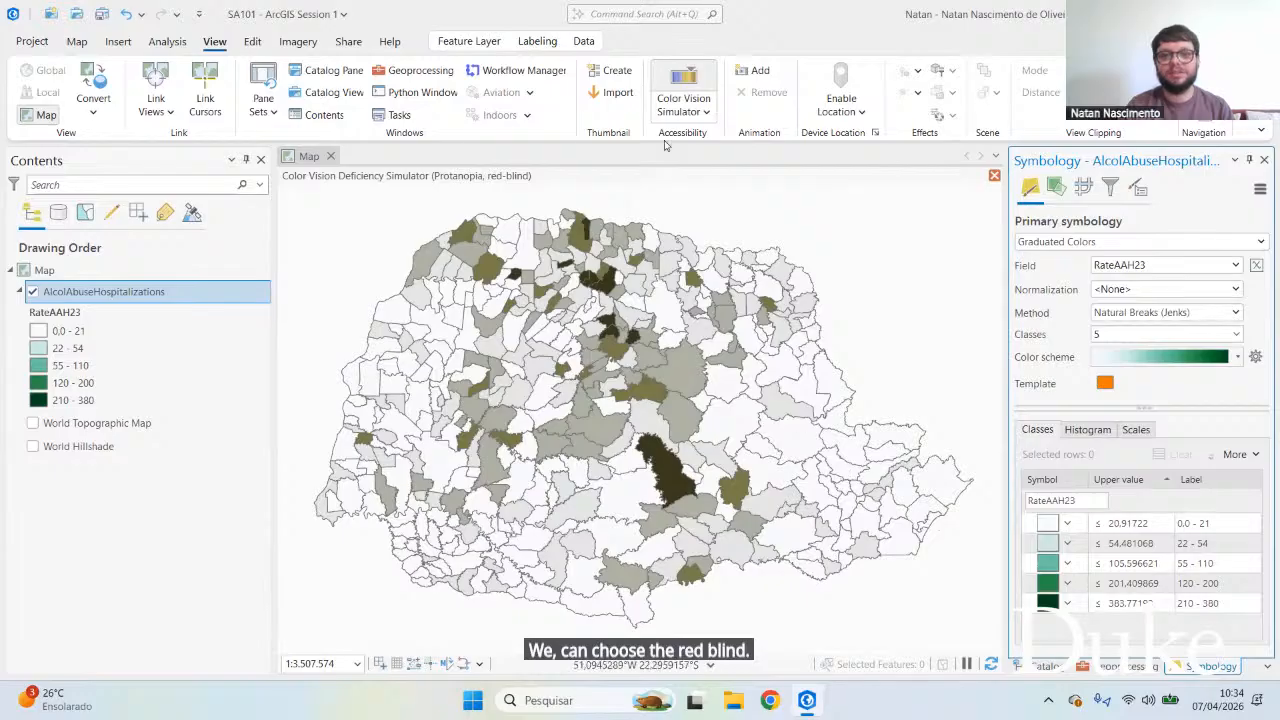
{"action": "left_click", "coordinate": [684, 111]}
{"action": "left_click", "coordinate": [686, 217]}
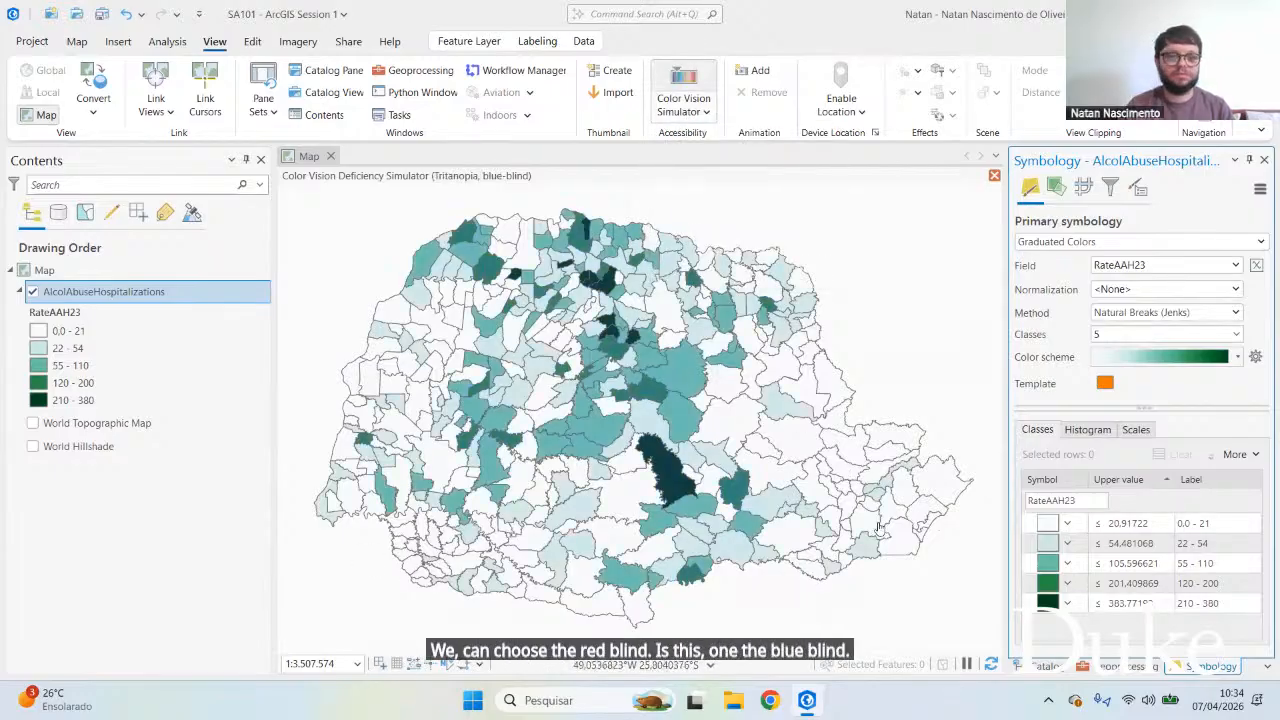
Step: Simulate full-color-blind vision on the map with Achromatopsia mode and return to the Deuteranopia simulation
{"action": "left_click", "coordinate": [690, 111]}
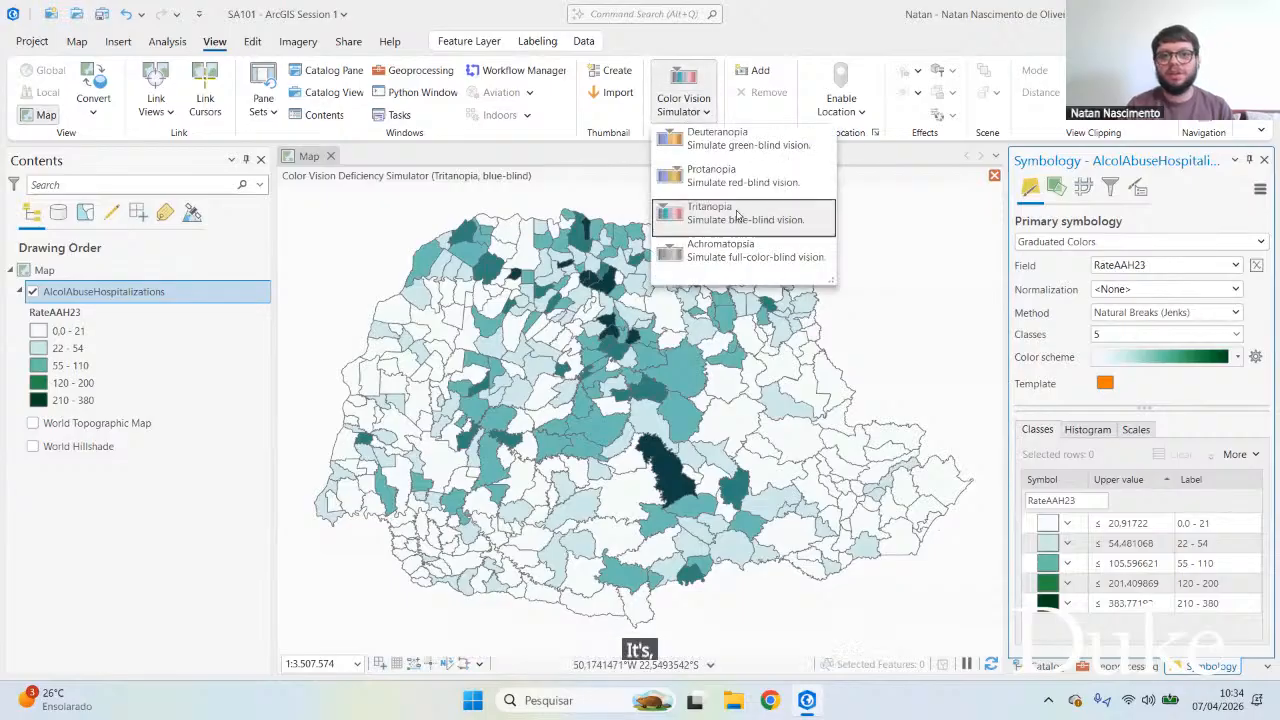
{"action": "left_click", "coordinate": [718, 262]}
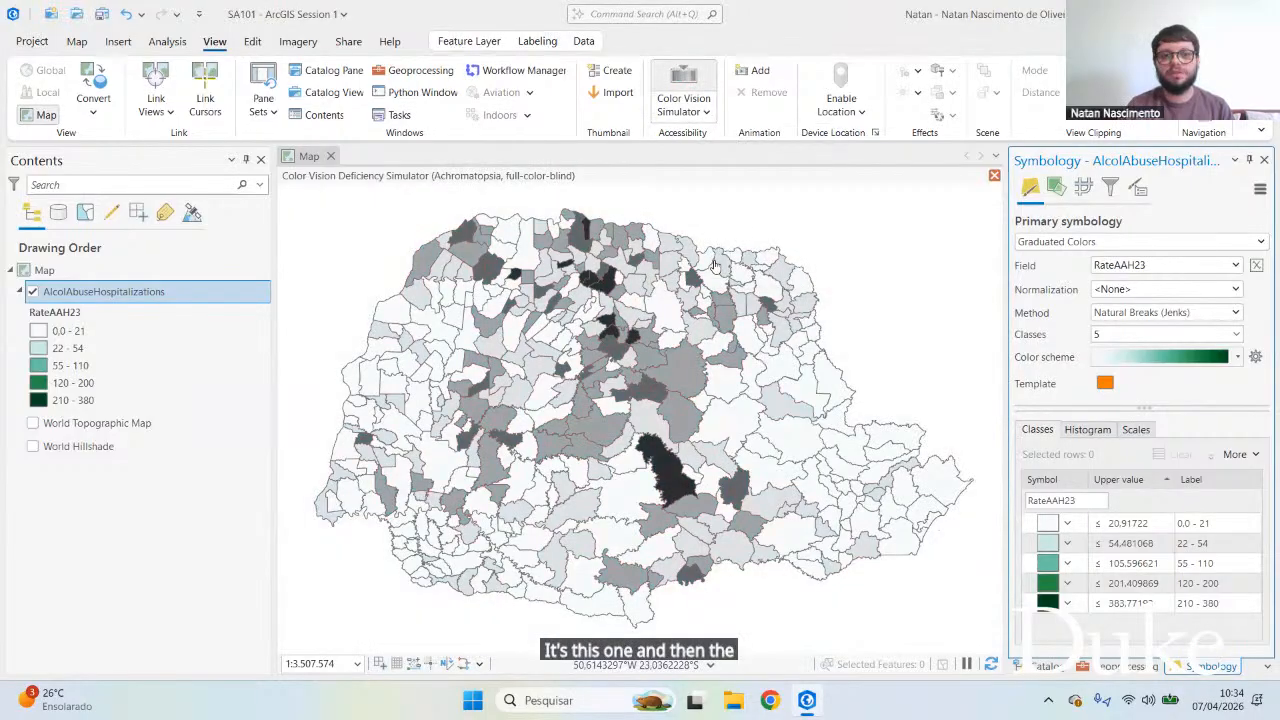
{"action": "left_click", "coordinate": [679, 110]}
{"action": "left_click", "coordinate": [724, 139]}
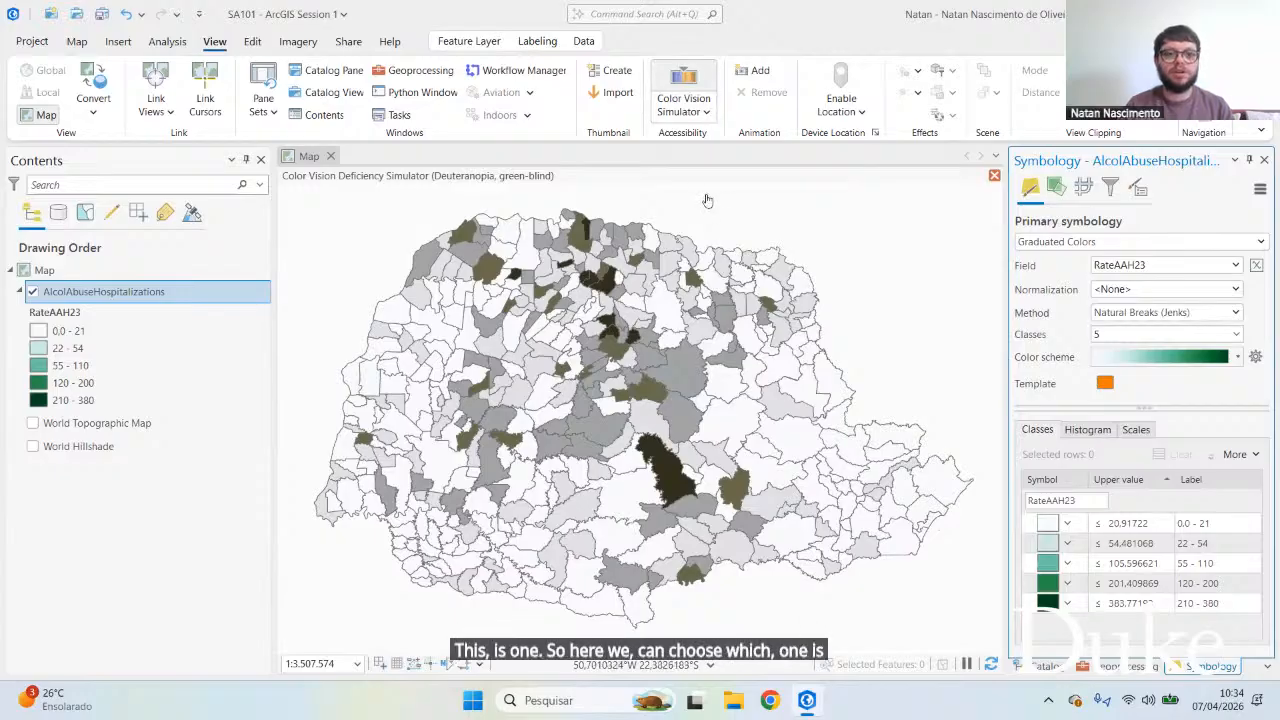
Step: Try the Yellow to Dark Red color scheme on the AlcolAbuseHospitalizations classes under the Deuteranopia simulation
{"action": "left_click", "coordinate": [1237, 358]}
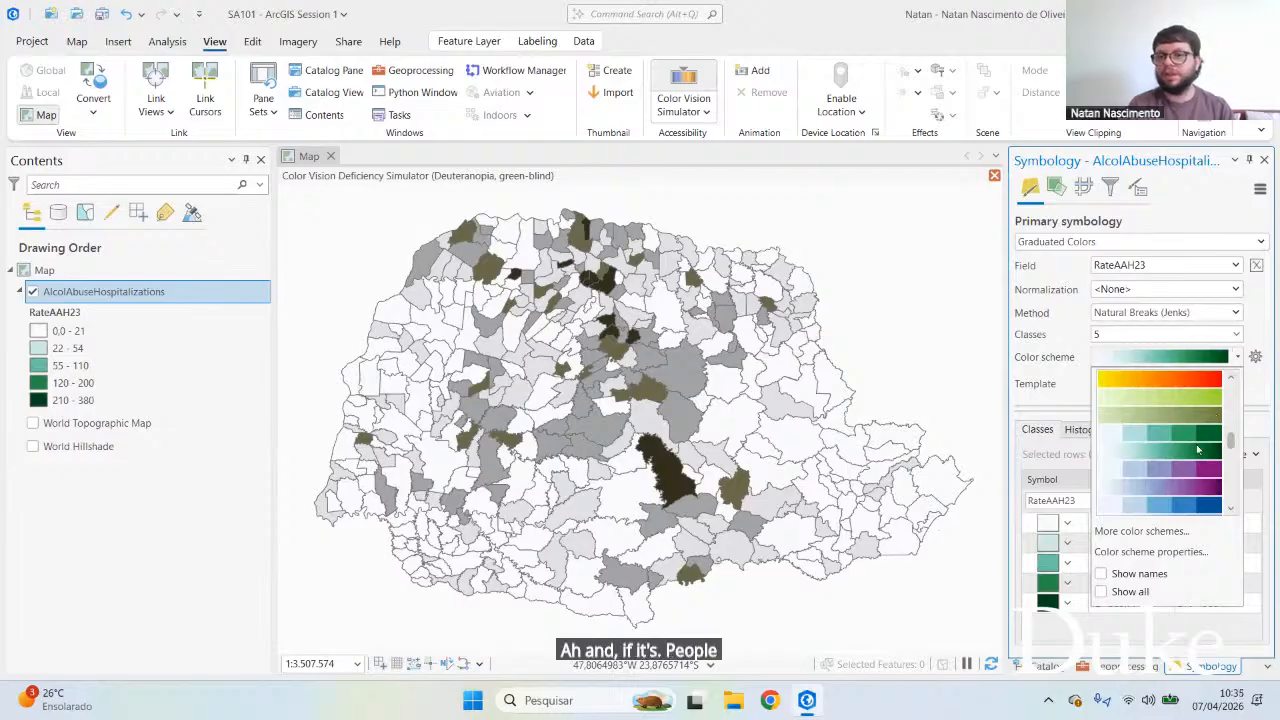
{"action": "scroll", "coordinate": [1174, 476], "scroll_direction": "down", "scroll_amount": 1}
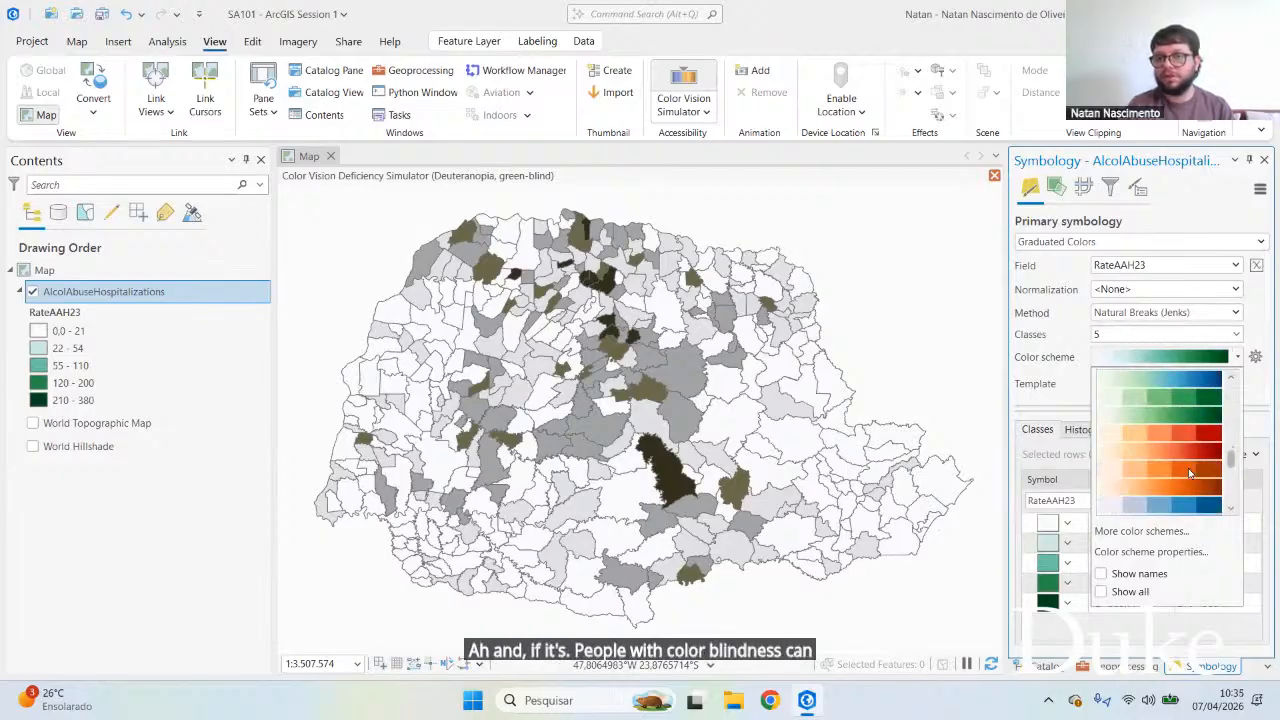
{"action": "scroll", "coordinate": [1188, 468], "scroll_direction": "up", "scroll_amount": 2}
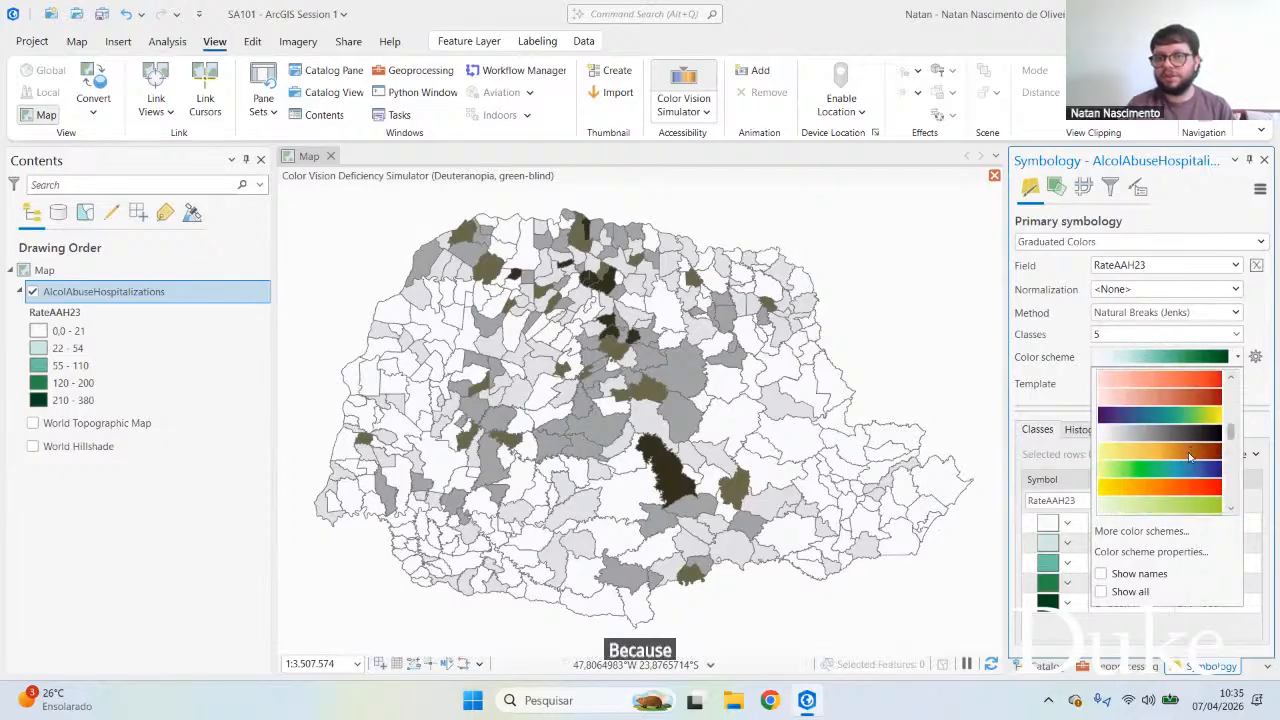
{"action": "left_click", "coordinate": [1190, 456]}
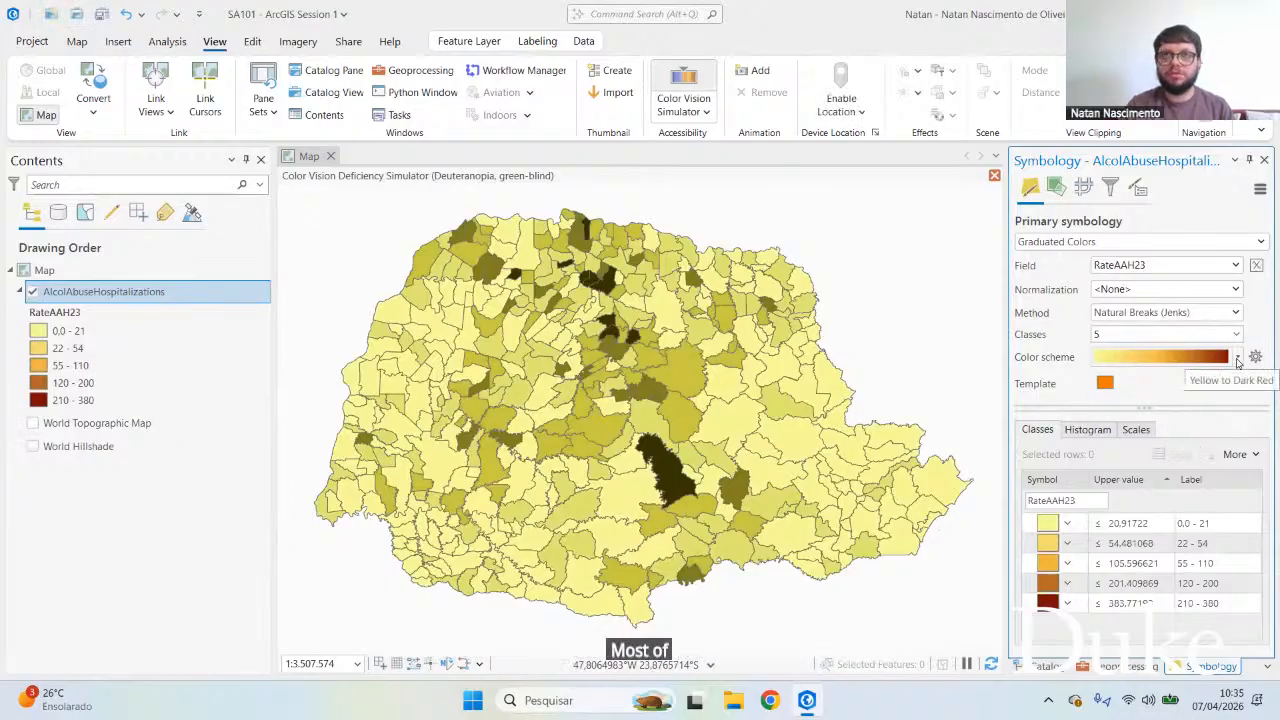
Step: Try the Green Light to Dark color scheme and the continuous green-to-cyan-to-blue scheme on the hospitalization classes
{"action": "left_click", "coordinate": [1238, 358]}
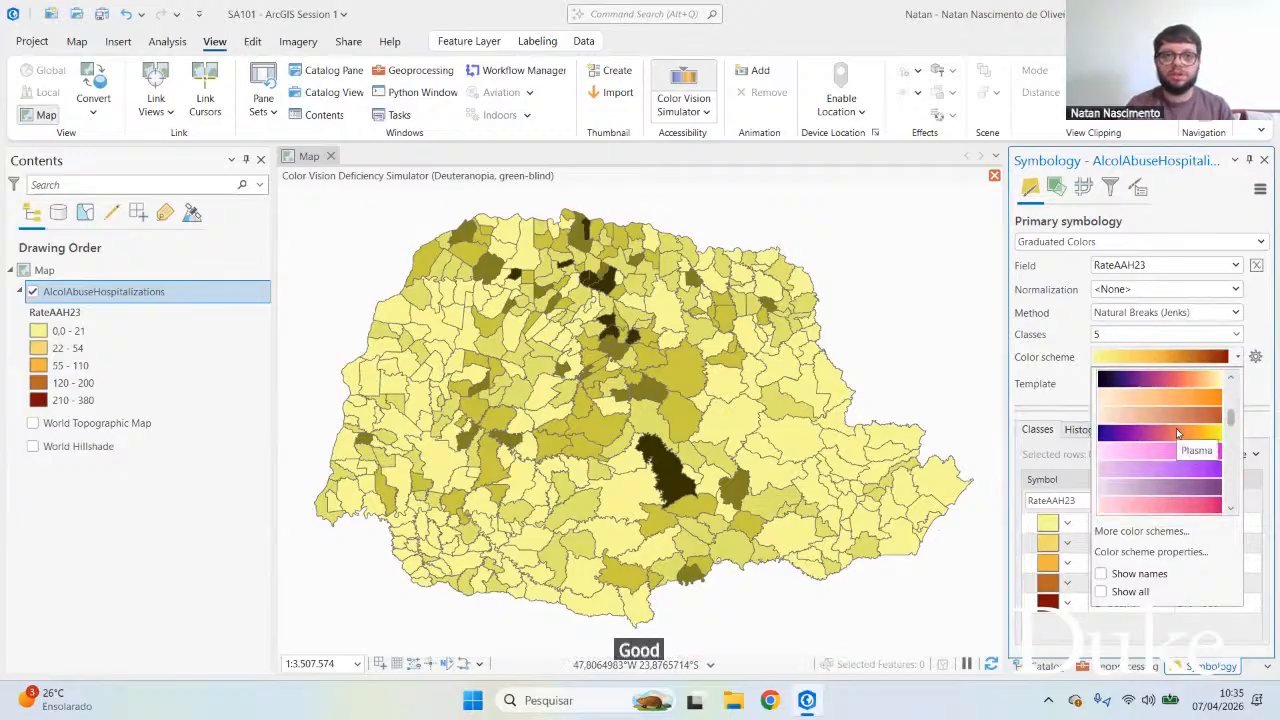
{"action": "scroll", "coordinate": [1179, 438], "scroll_direction": "up", "scroll_amount": 1}
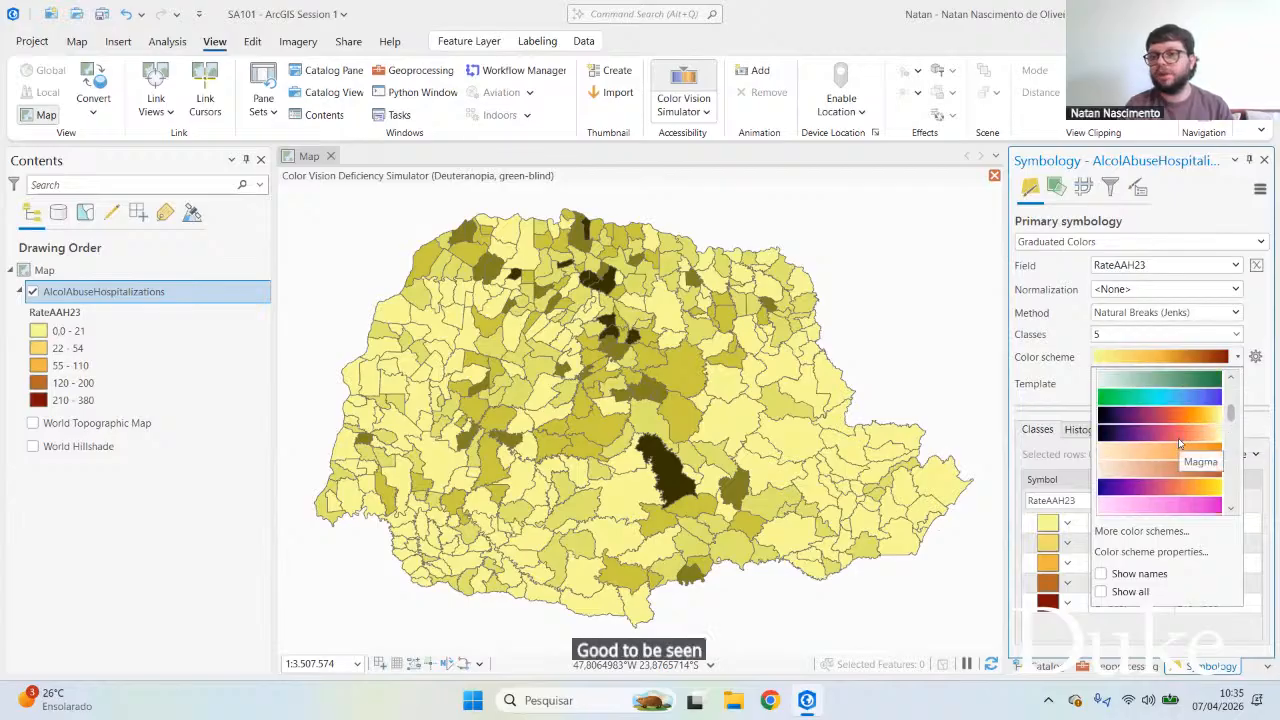
{"action": "left_click", "coordinate": [1176, 384]}
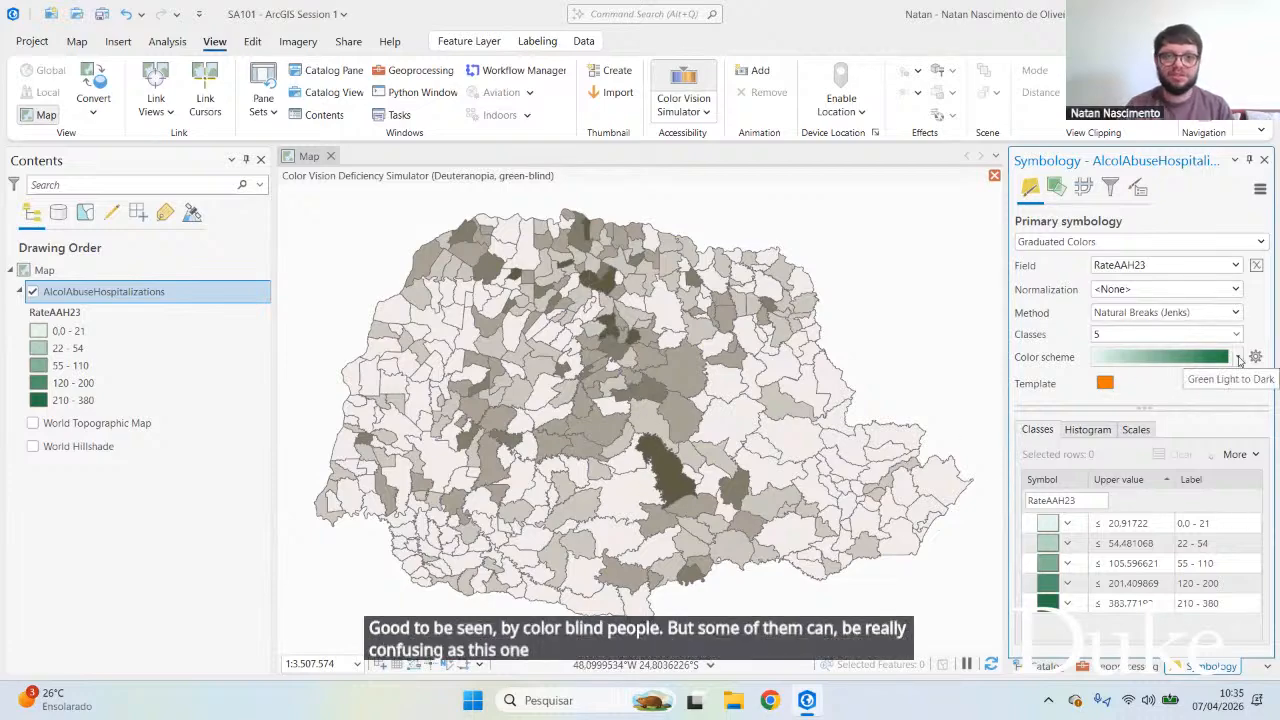
{"action": "left_click", "coordinate": [1180, 358]}
{"action": "left_click", "coordinate": [1204, 401]}
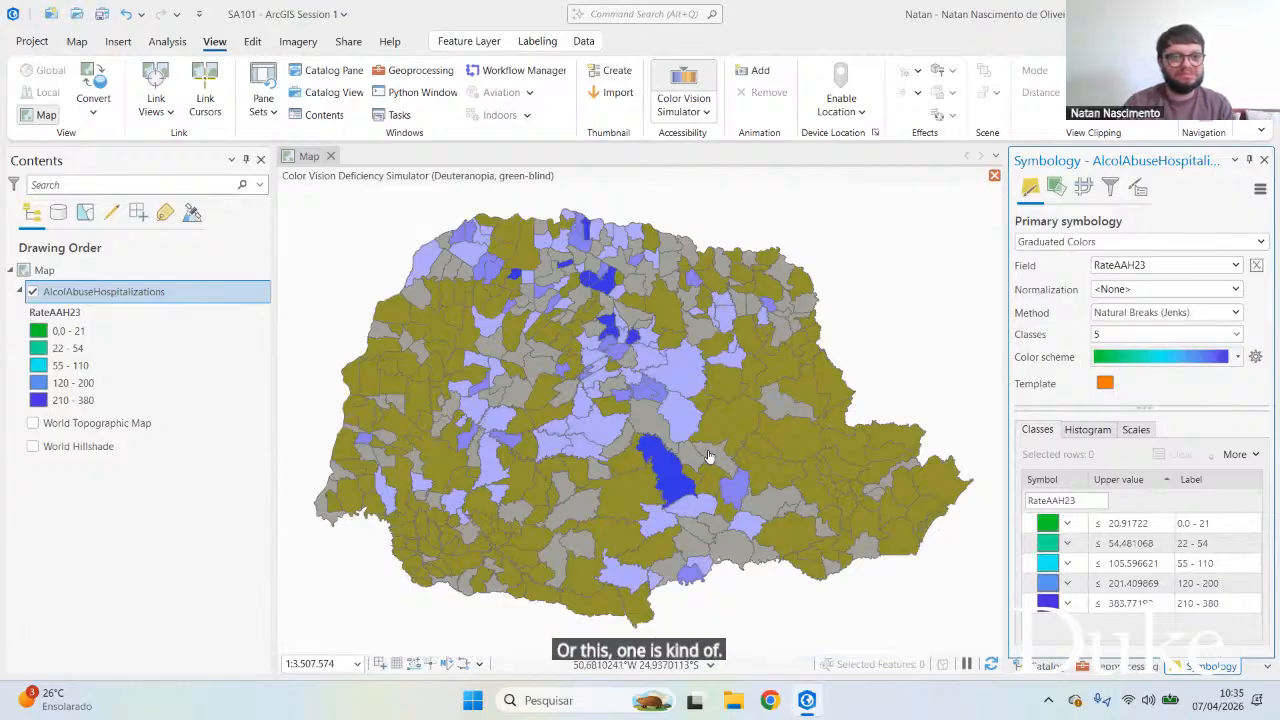
Step: Turn off the Deuteranopia simulation and try the continuous black-to-white color scheme on the hospitalization classes
{"action": "left_click", "coordinate": [693, 118]}
{"action": "left_click", "coordinate": [700, 138]}
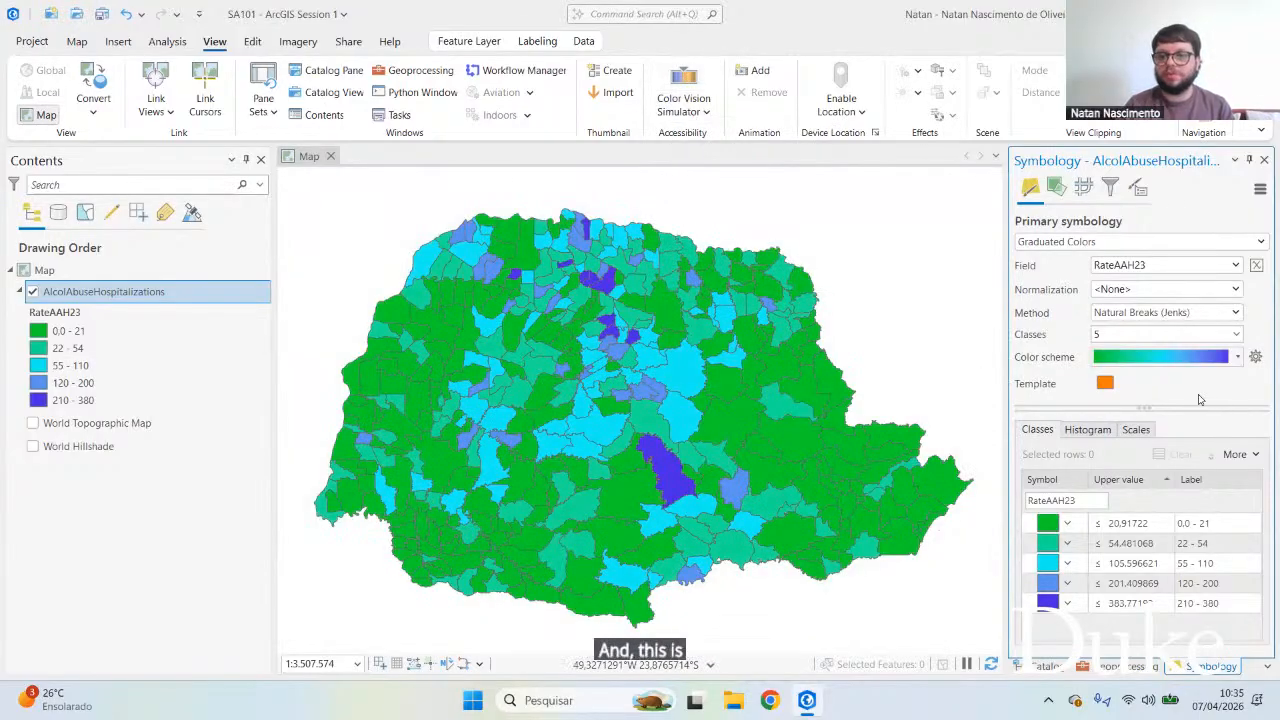
{"action": "left_click", "coordinate": [1238, 362]}
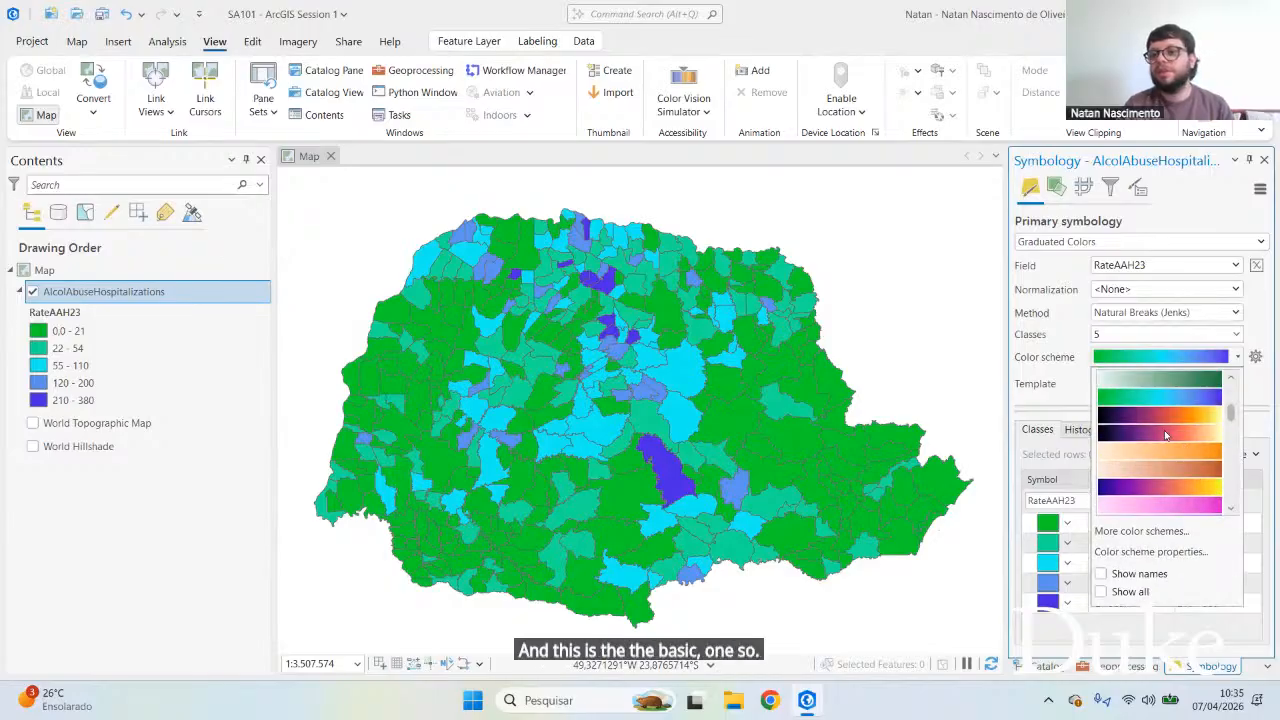
{"action": "left_click", "coordinate": [1186, 382]}
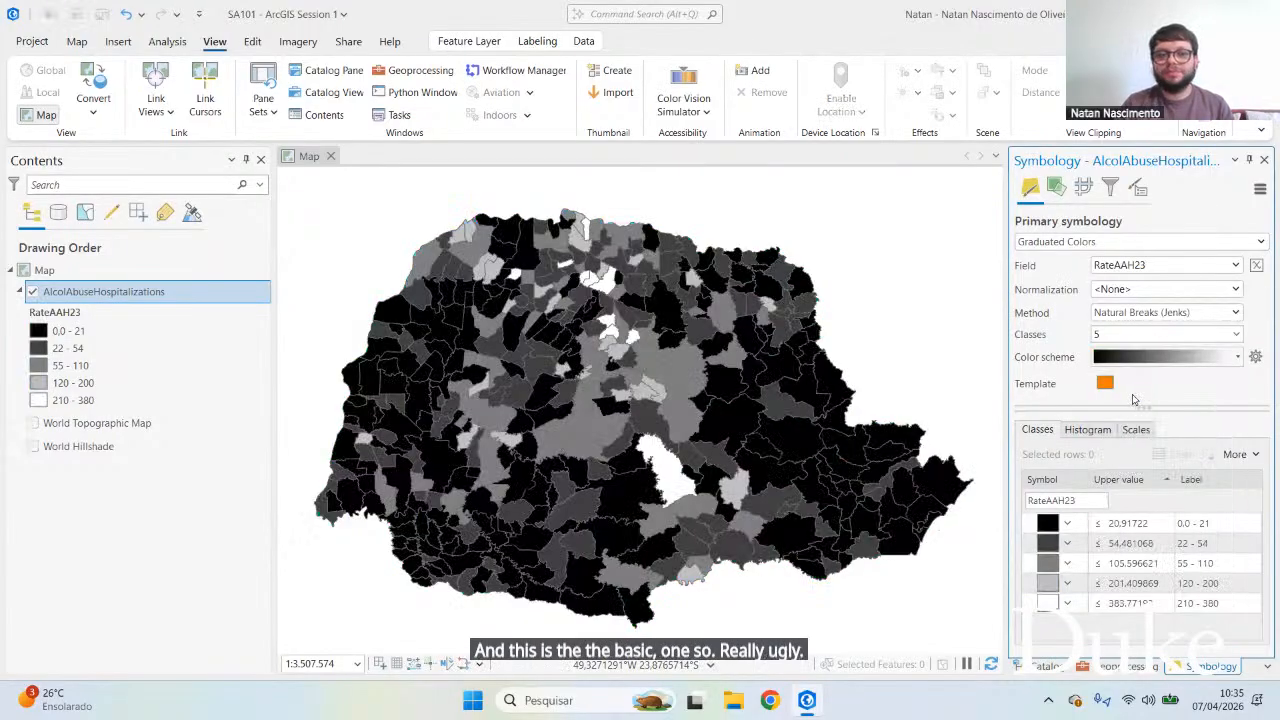
Step: Apply the continuous off-white-to-pink-to-dark-purple color scheme to the AlcolAbuseHospitalizations classes
{"action": "left_click", "coordinate": [1238, 357]}
{"action": "scroll", "coordinate": [1152, 460], "scroll_direction": "down", "scroll_amount": 5}
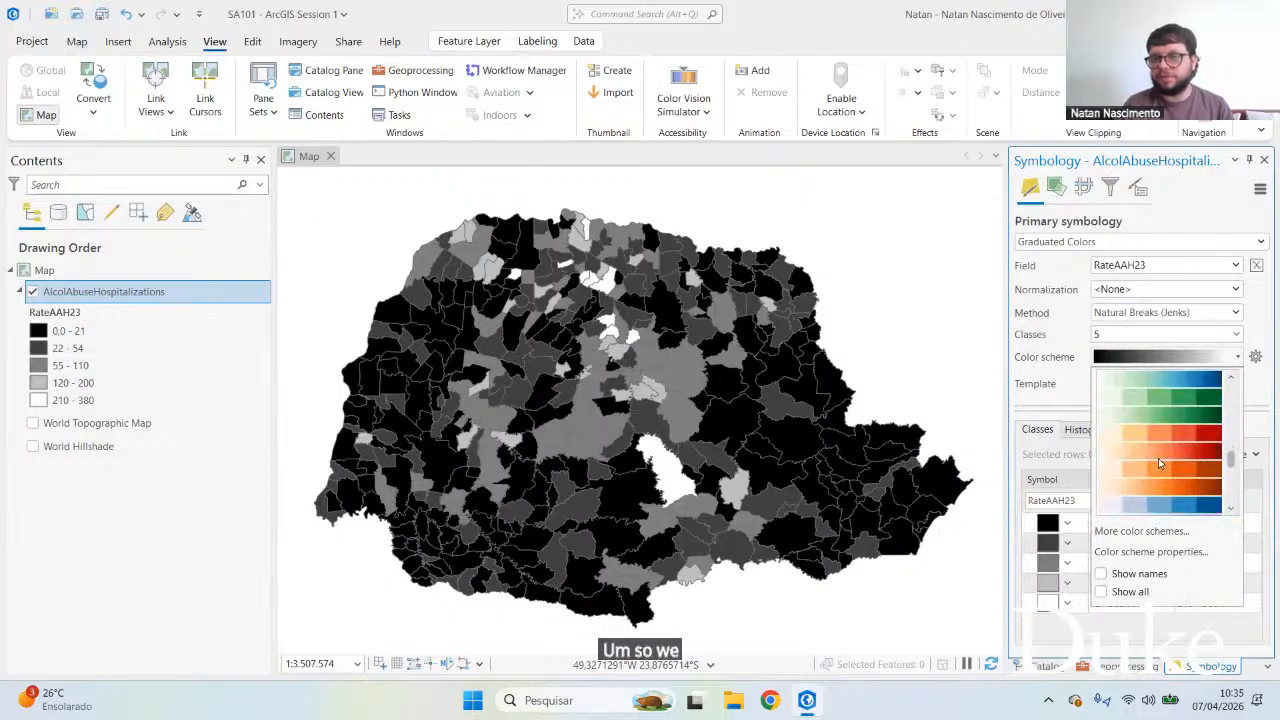
{"action": "left_click", "coordinate": [1170, 456]}
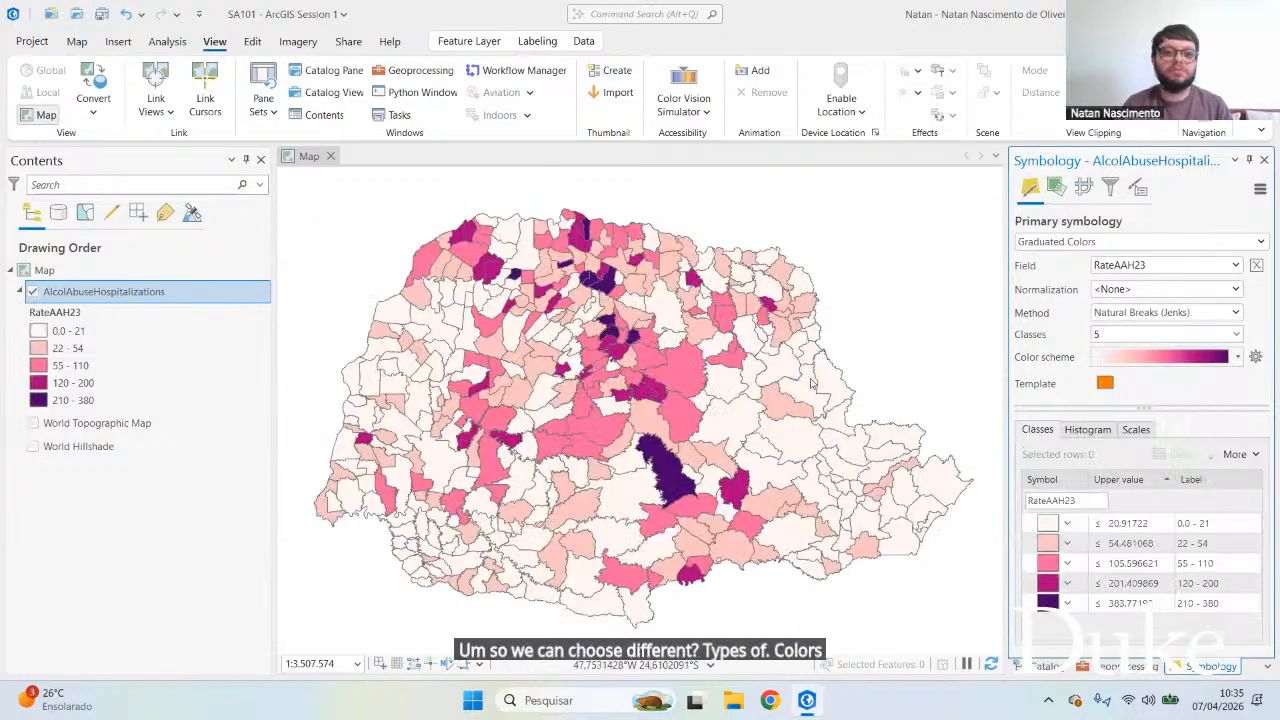
Step: Check the pink-to-purple map in the Deuteranopia simulation and return it to normal colors
{"action": "left_click", "coordinate": [688, 85]}
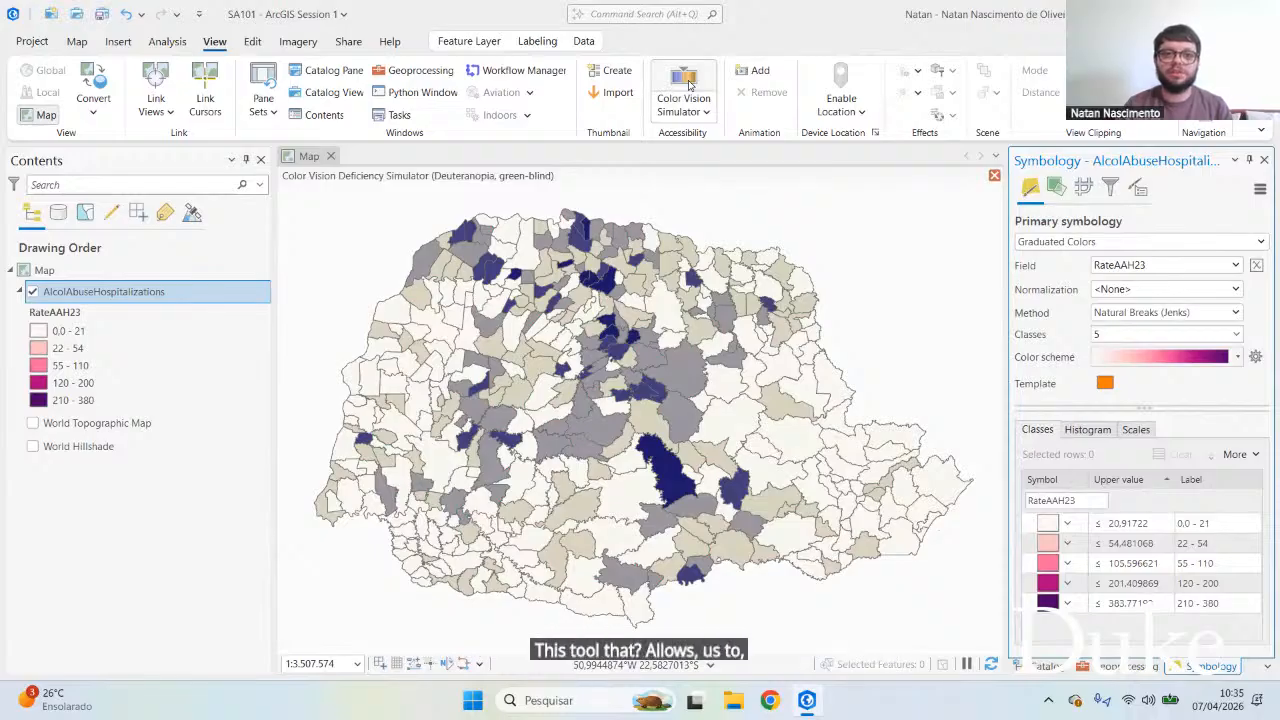
{"action": "left_click", "coordinate": [688, 85]}
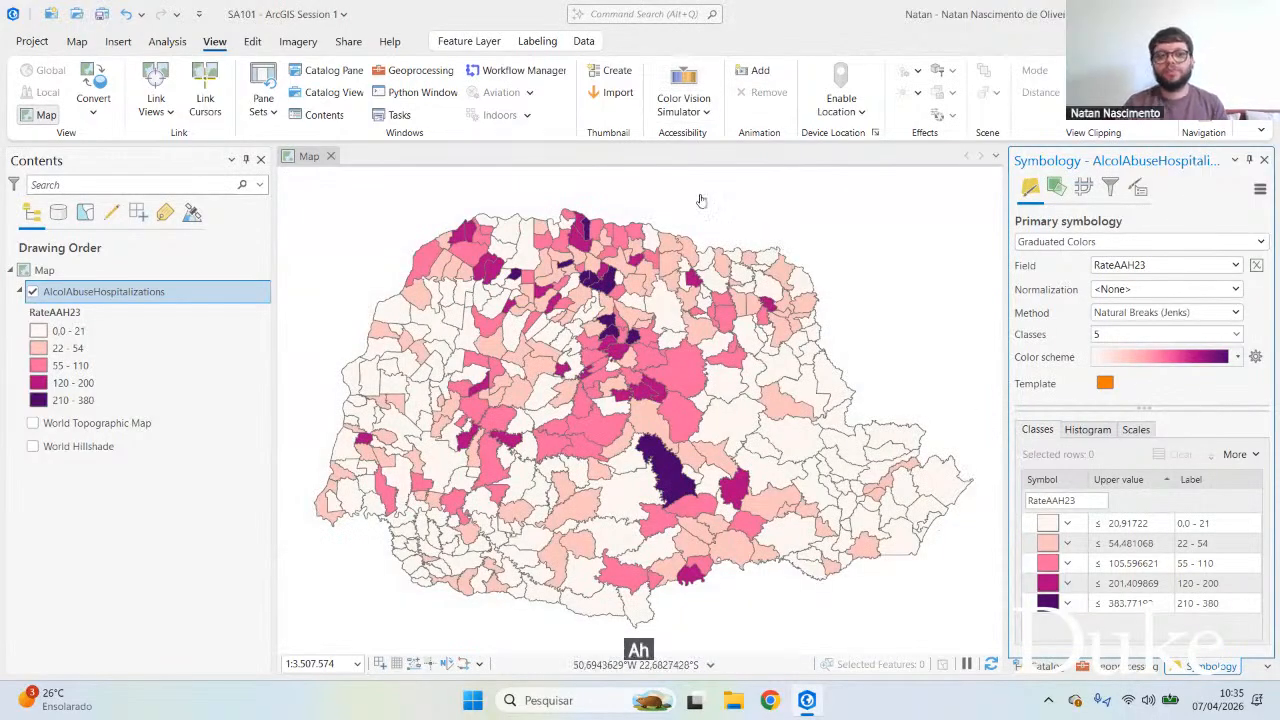
{"action": "left_click", "coordinate": [710, 117]}
{"action": "left_click", "coordinate": [710, 117]}
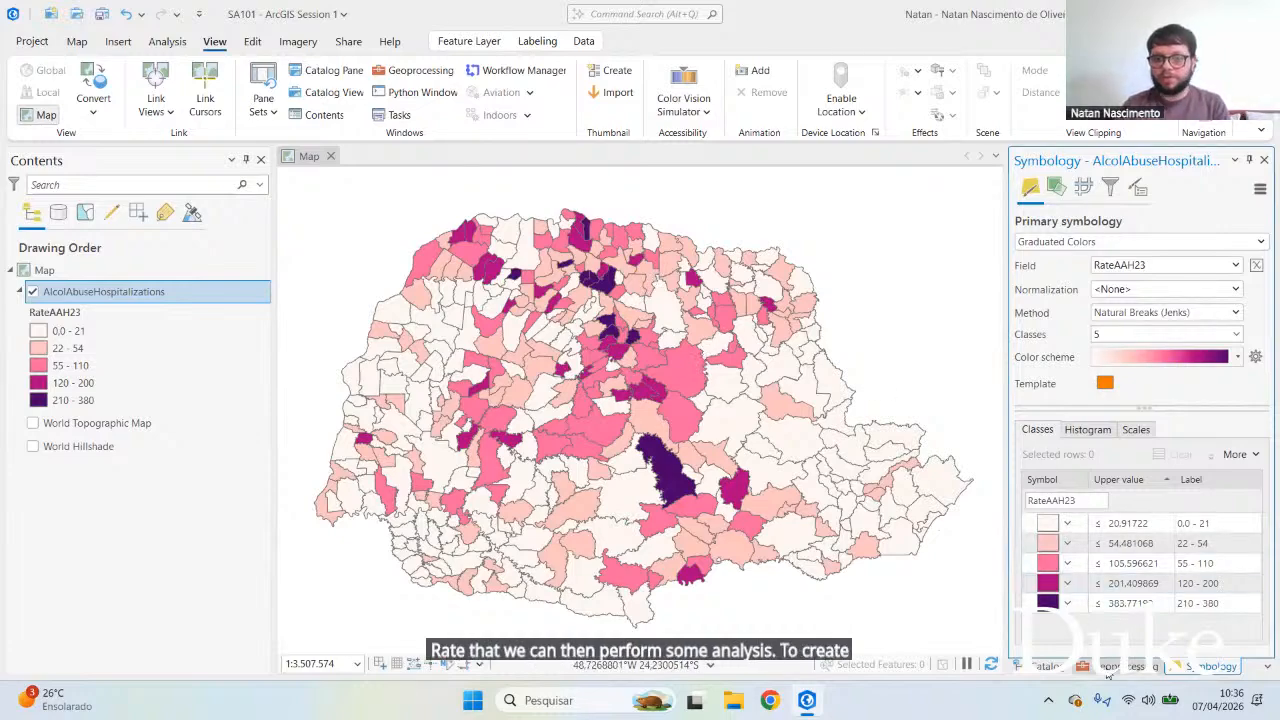
Step: Search the geoprocessing tools for "rates" and open the Calculate Rates tool from Spatial Statistics Tools
{"action": "left_click", "coordinate": [1115, 667]}
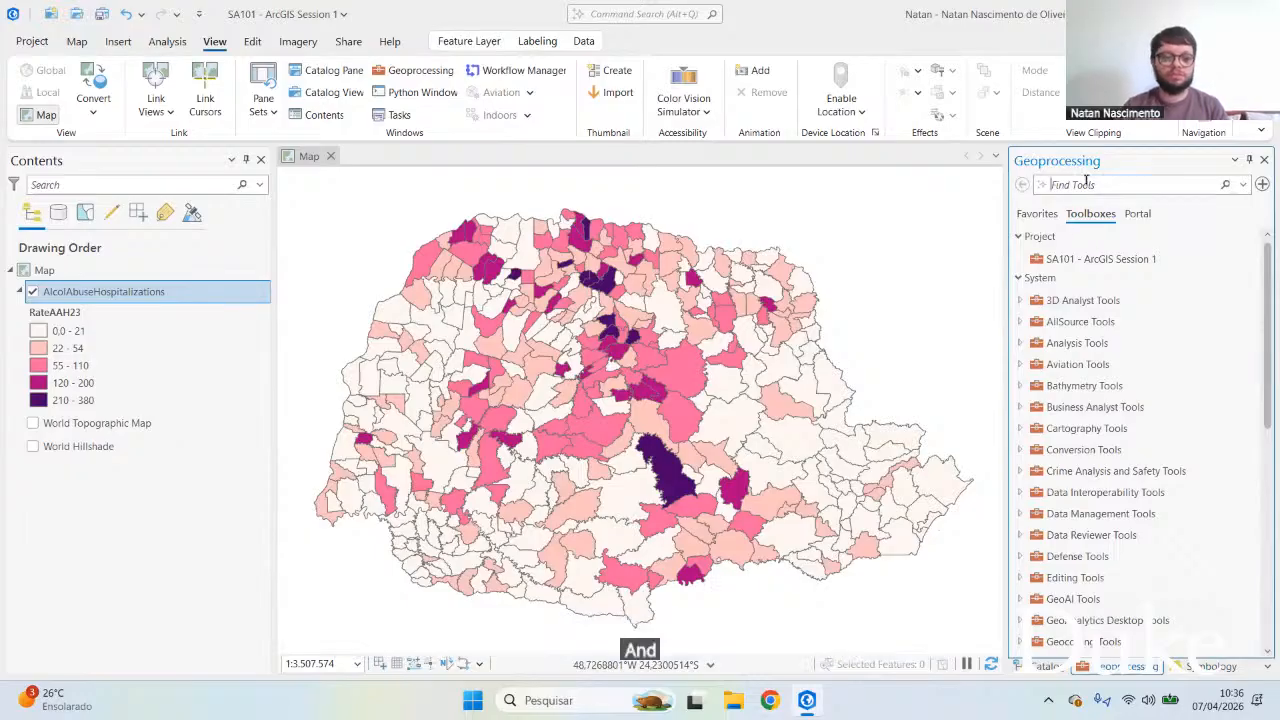
{"action": "left_click", "coordinate": [1086, 184]}
{"action": "type", "text": "rate"}
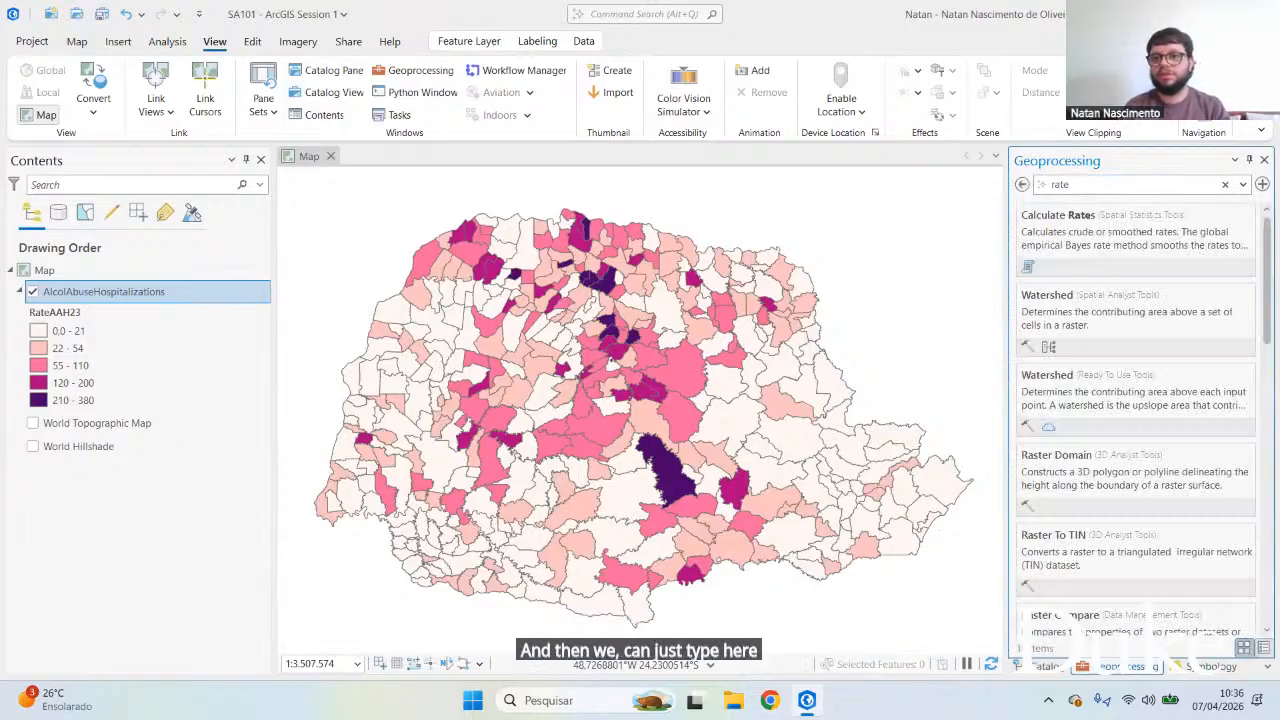
{"action": "type", "text": "s"}
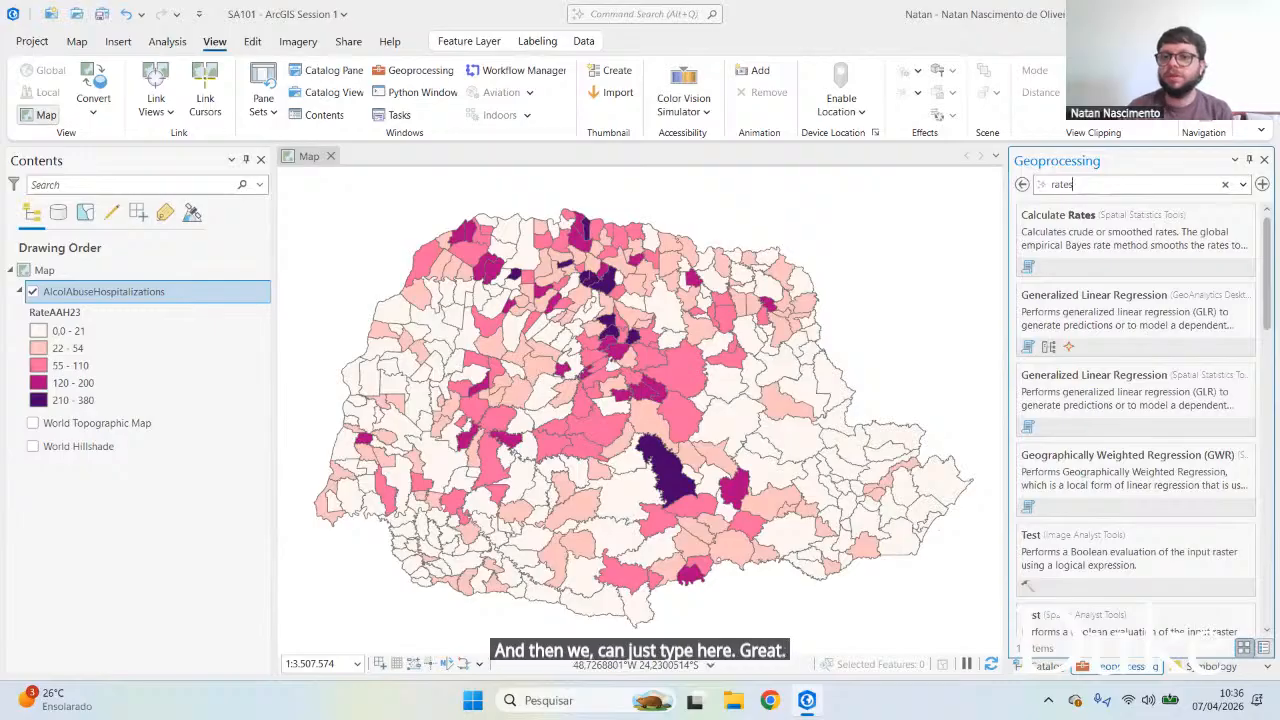
{"action": "left_click", "coordinate": [1075, 247]}
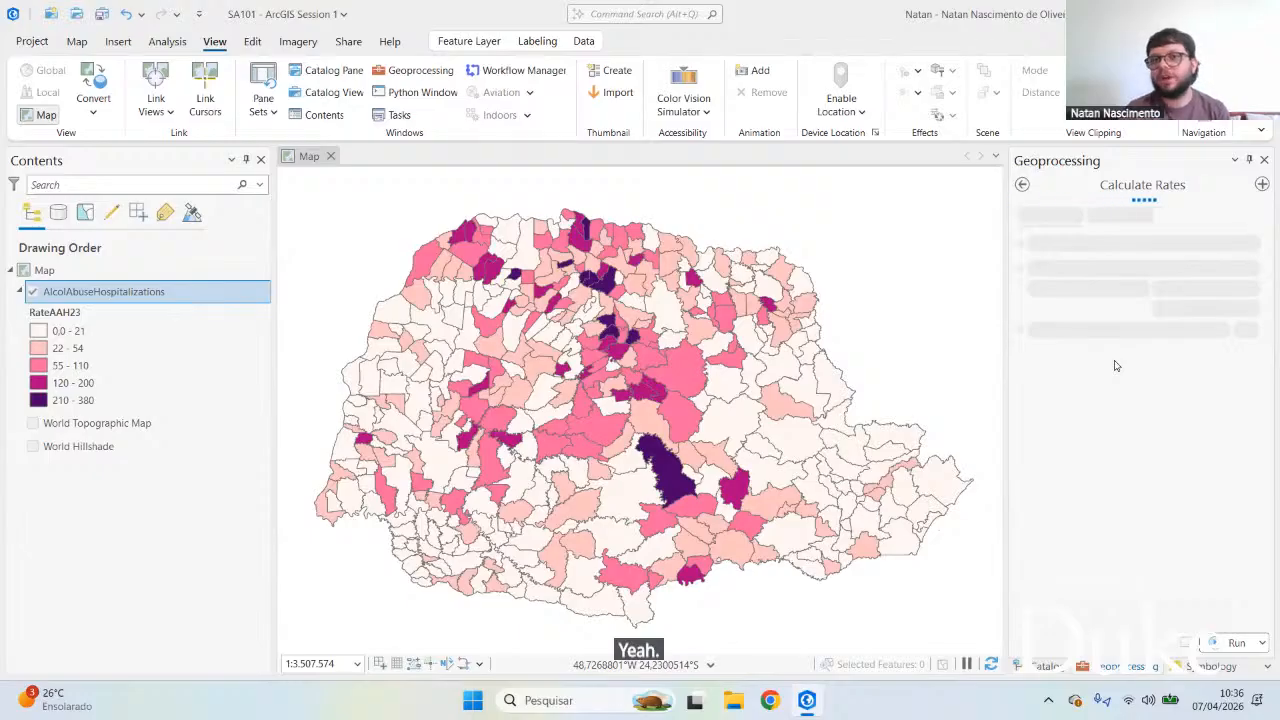
Step: Try reopening the Calculate Rates tool from the search results and go back to the toolbox list
{"action": "left_click", "coordinate": [1022, 185]}
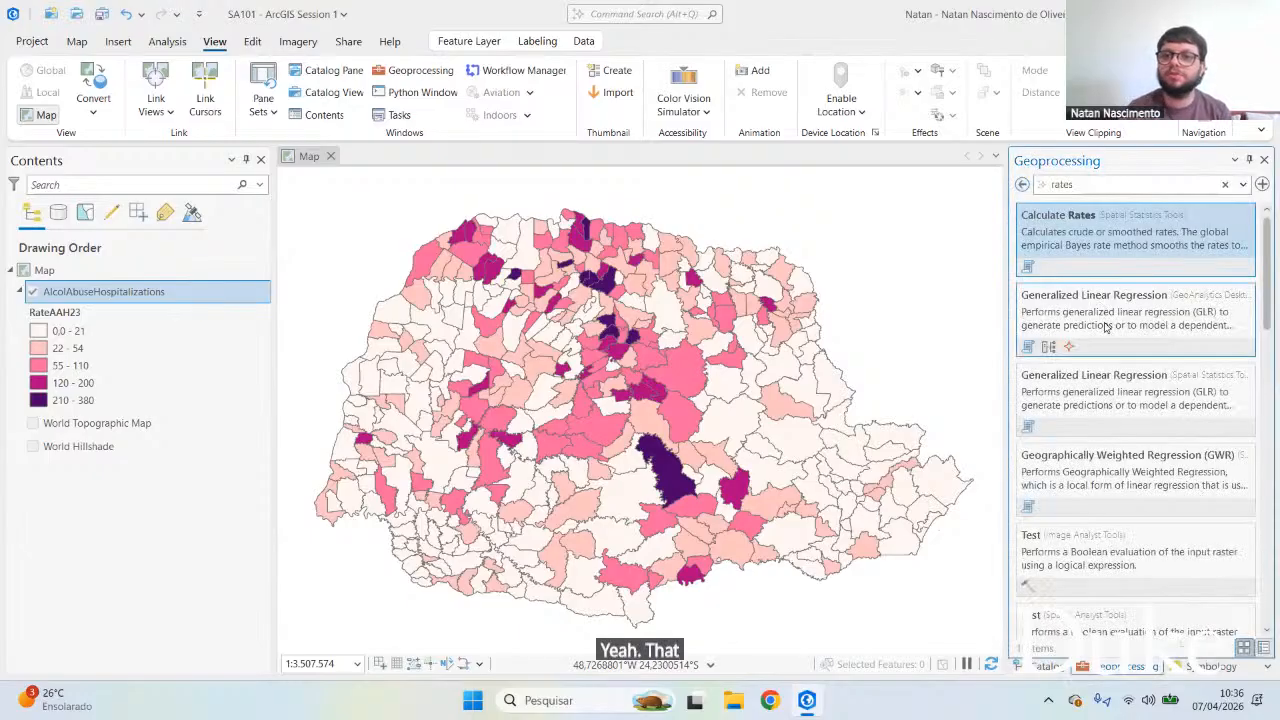
{"action": "left_click", "coordinate": [1098, 245]}
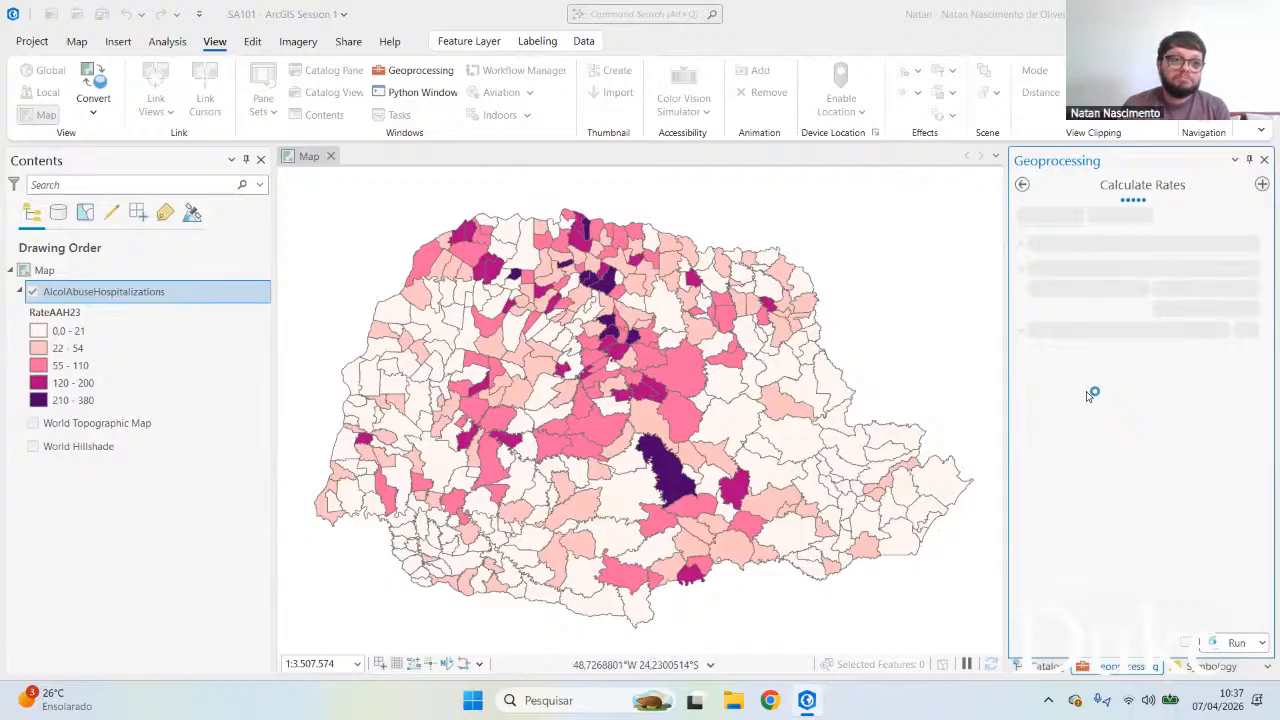
{"action": "left_click", "coordinate": [1022, 184]}
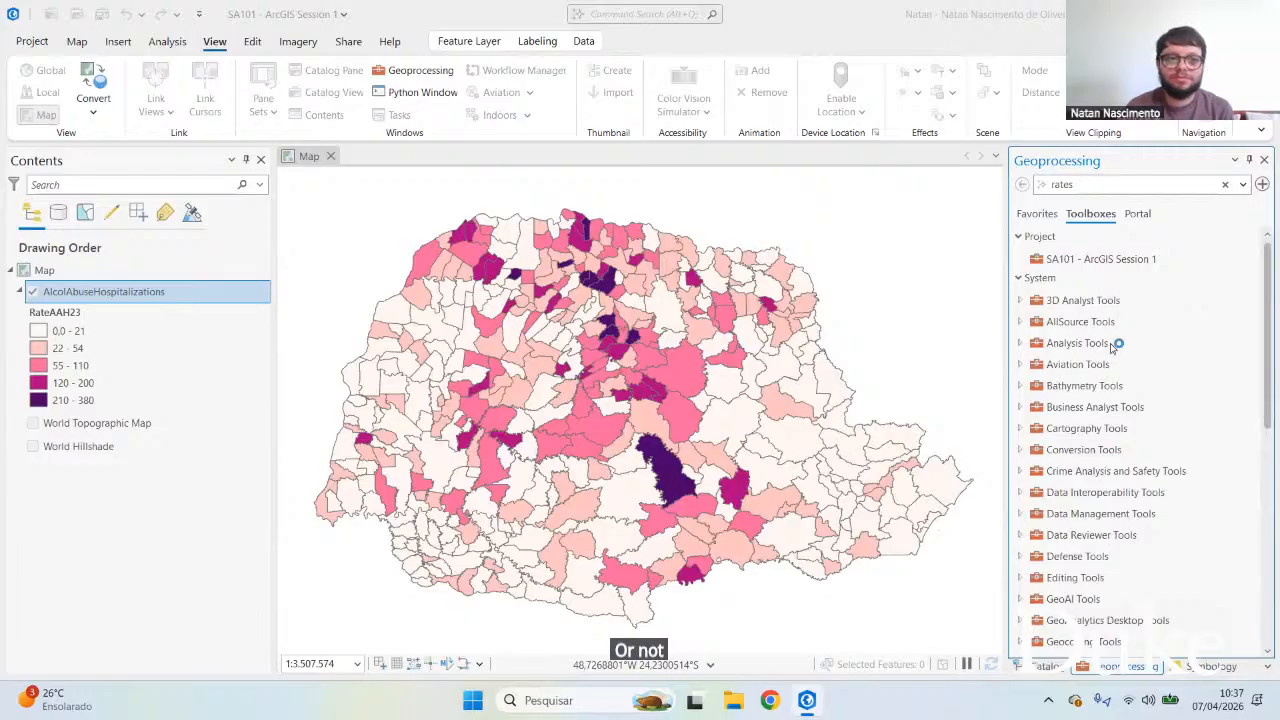
Step: Look through the Spatial Analyst Tools toolbox for the rate calculation tool and collapse it
{"action": "scroll", "coordinate": [1120, 335], "scroll_direction": "down", "scroll_amount": 6}
{"action": "scroll", "coordinate": [1125, 350], "scroll_direction": "down", "scroll_amount": 2}
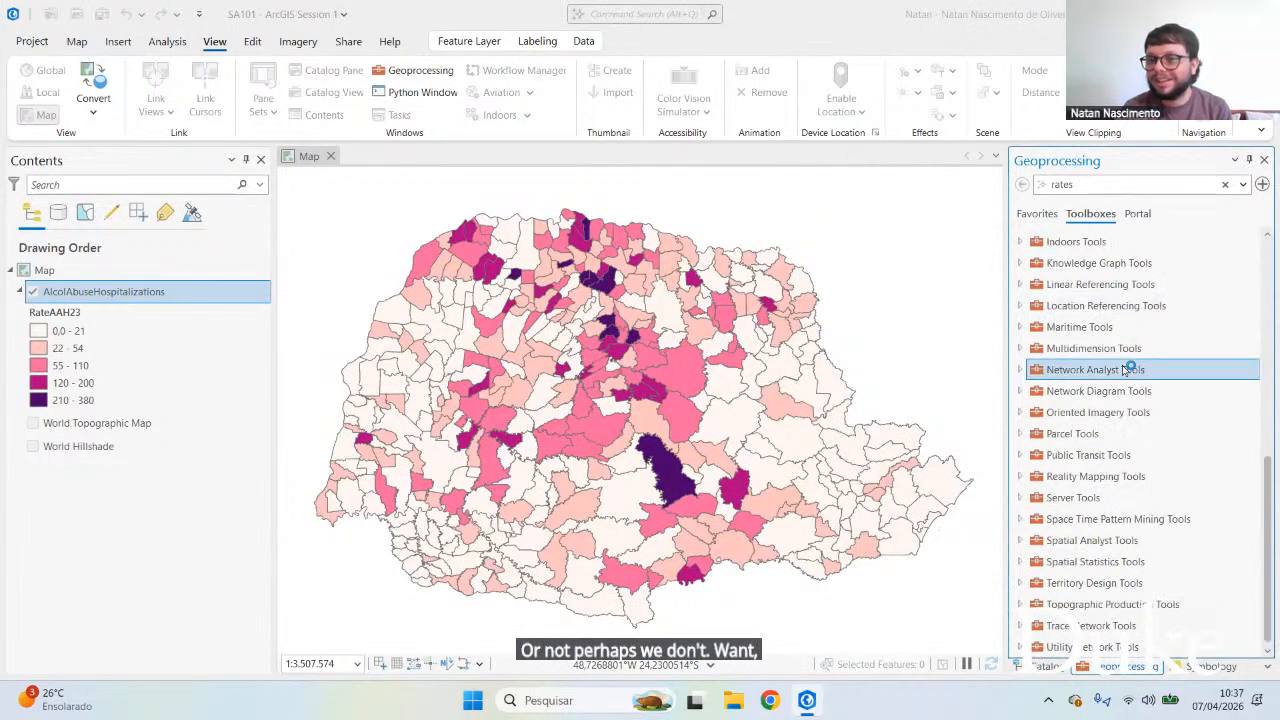
{"action": "left_click", "coordinate": [1021, 543]}
{"action": "scroll", "coordinate": [1116, 509], "scroll_direction": "down", "scroll_amount": 6}
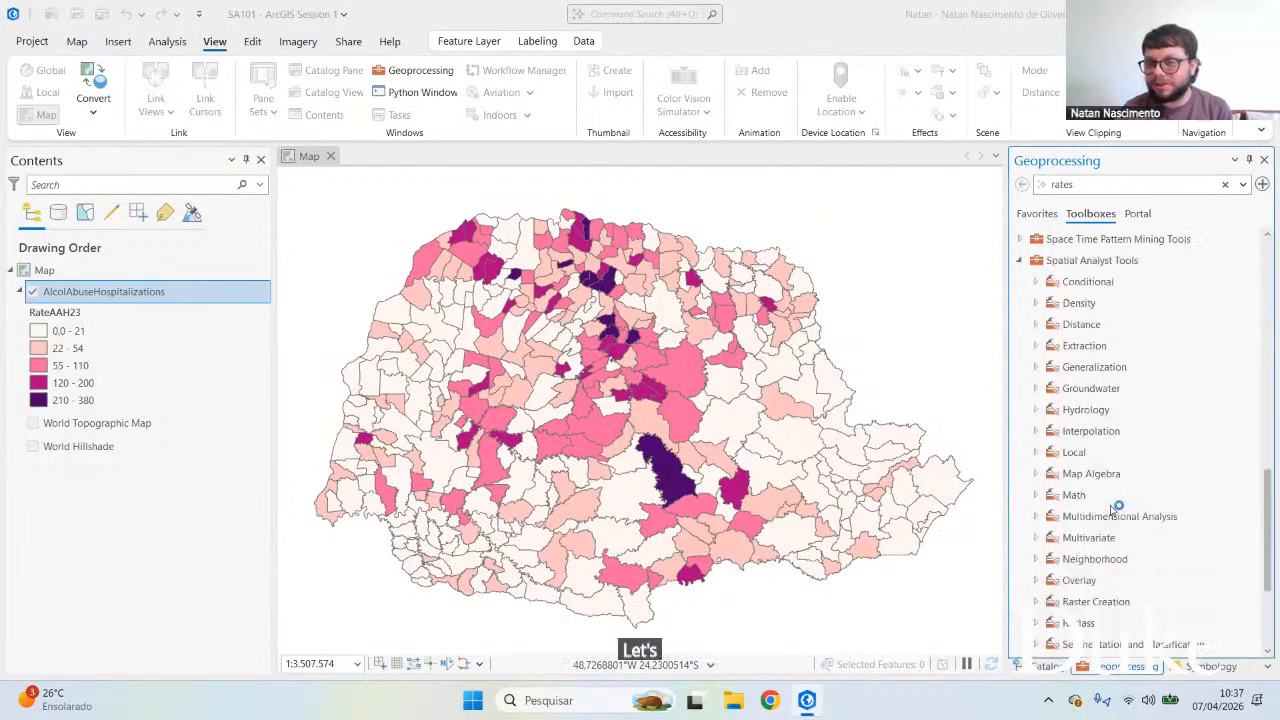
{"action": "scroll", "coordinate": [1115, 500], "scroll_direction": "up", "scroll_amount": 2}
{"action": "left_click", "coordinate": [1021, 341]}
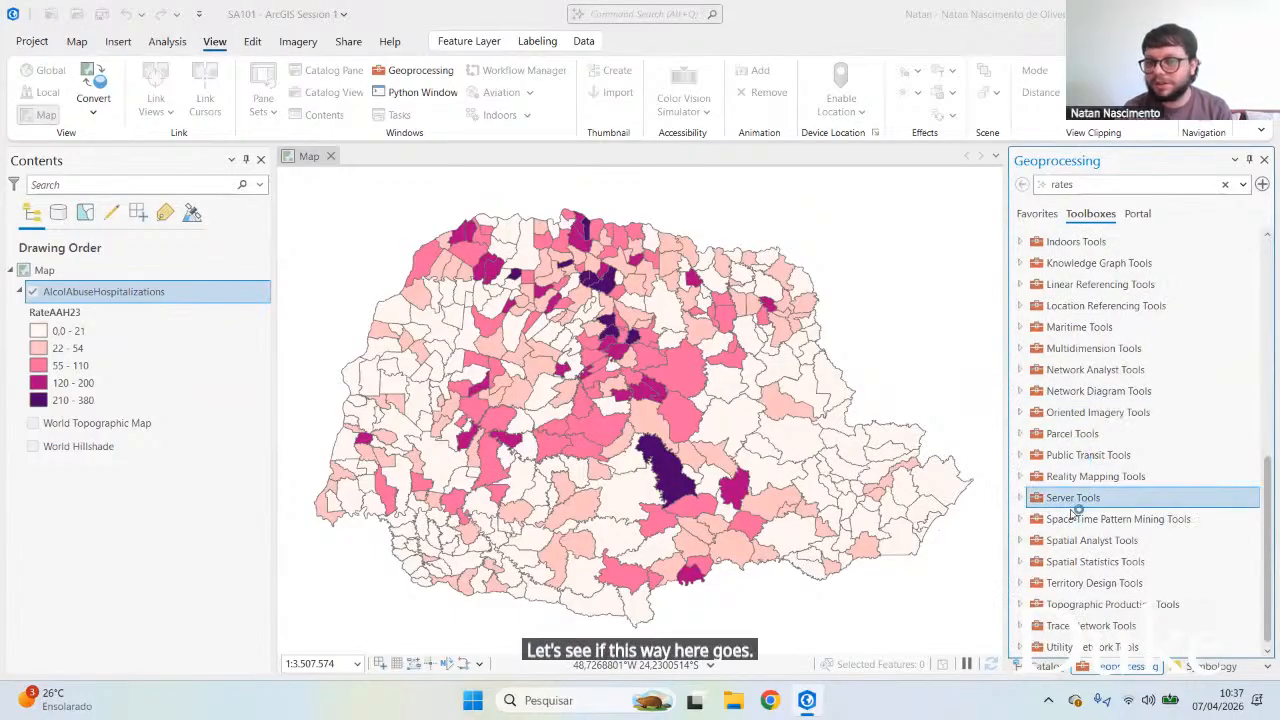
Step: Look through the pattern, sensitivity, cluster, distribution and relationship toolsets of Spatial Statistics Tools for the rate calculation tool
{"action": "left_click", "coordinate": [1020, 561]}
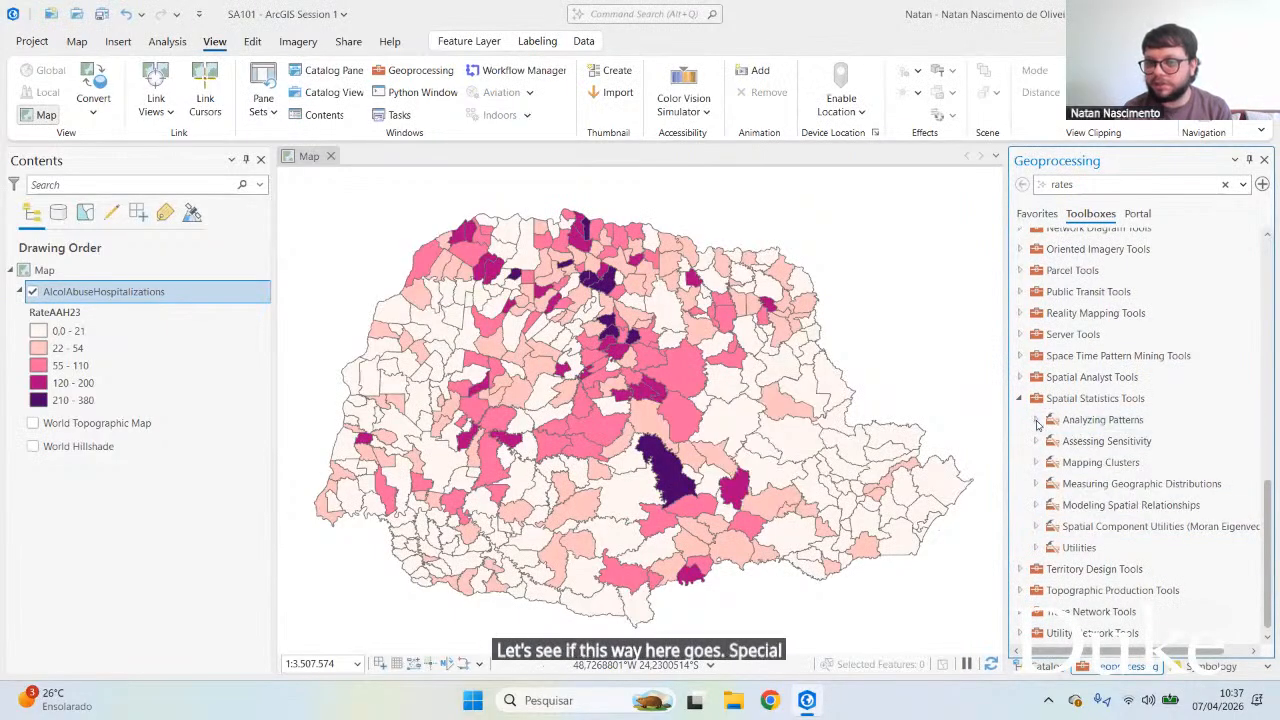
{"action": "left_click", "coordinate": [1036, 485]}
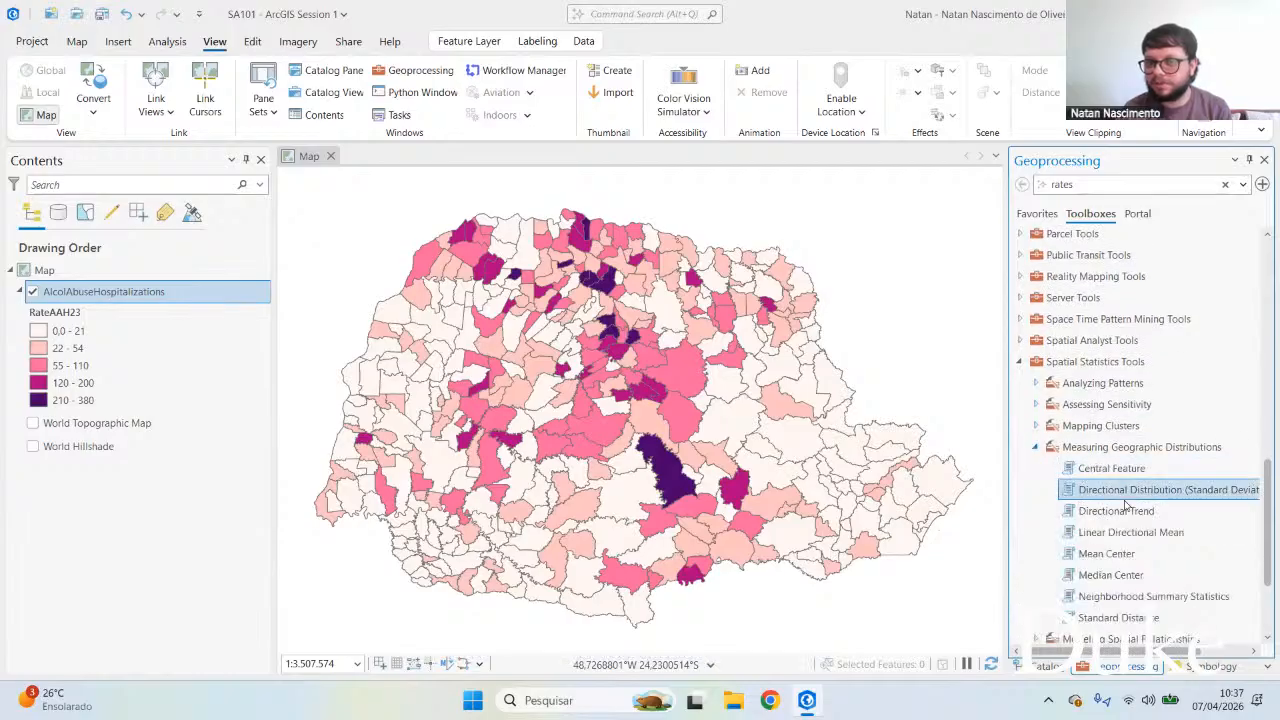
{"action": "left_click", "coordinate": [1035, 447]}
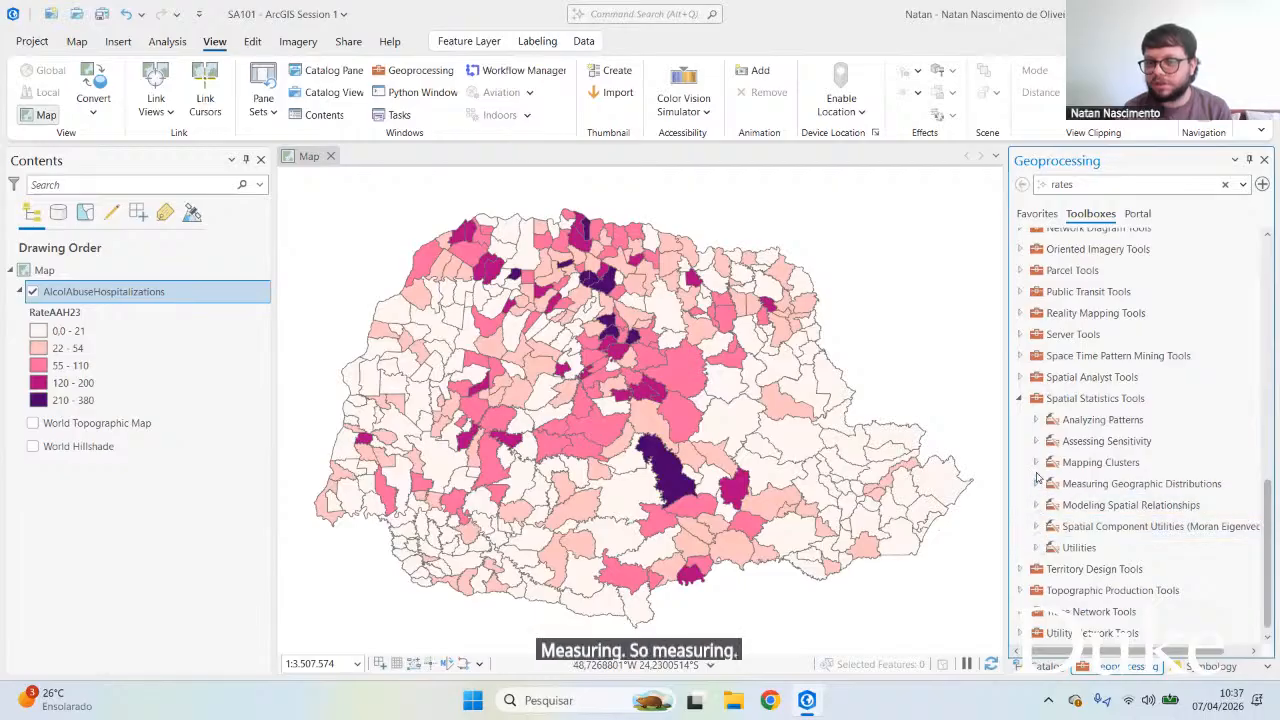
{"action": "left_click", "coordinate": [1037, 421]}
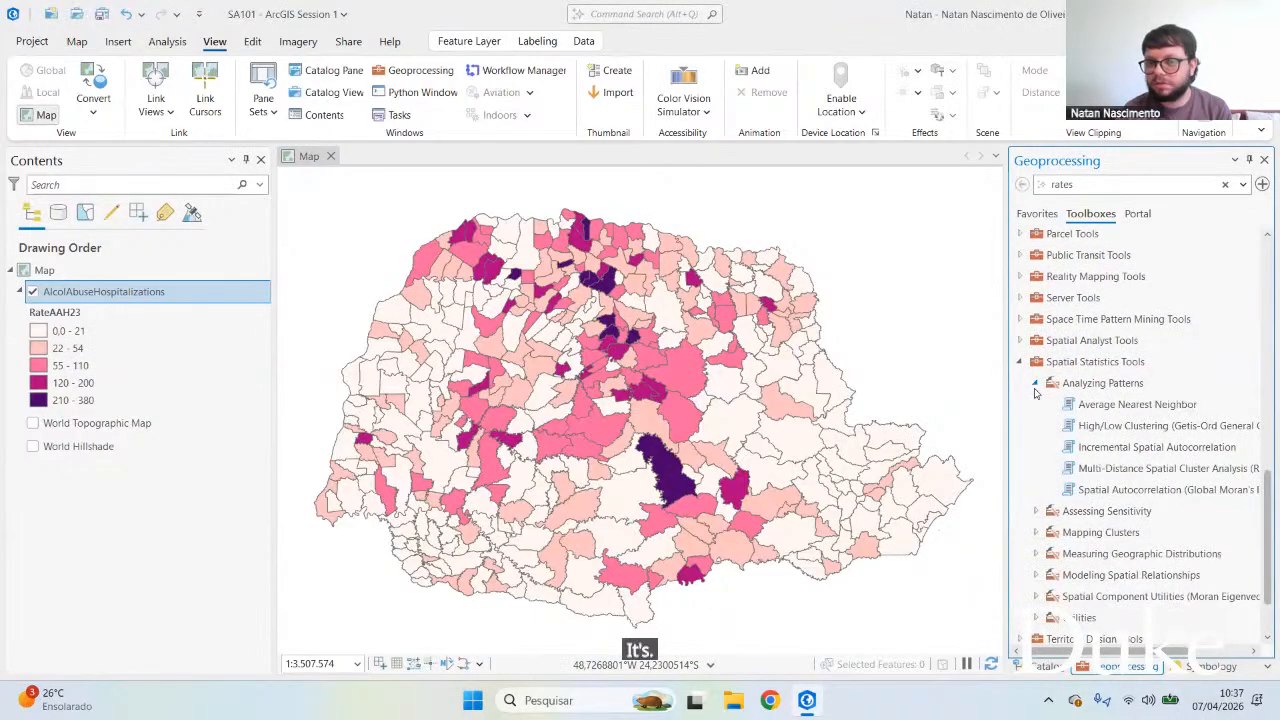
{"action": "left_click", "coordinate": [1037, 383]}
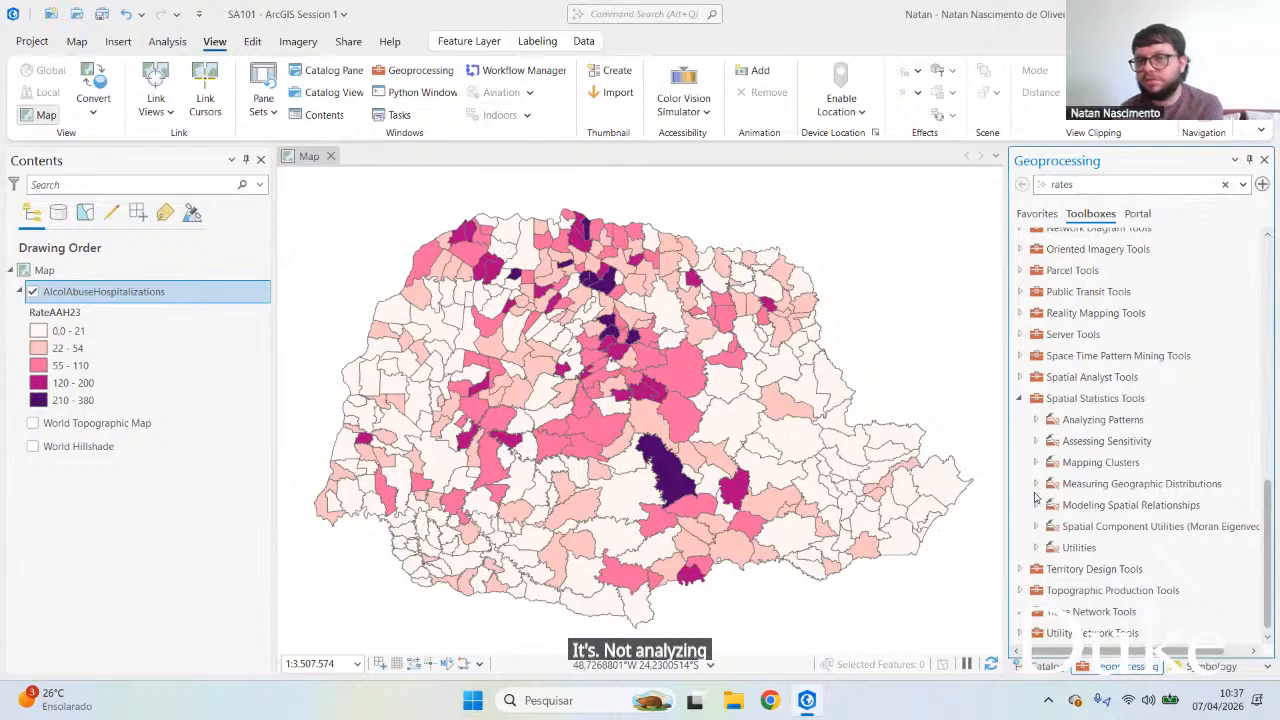
{"action": "left_click", "coordinate": [1036, 465]}
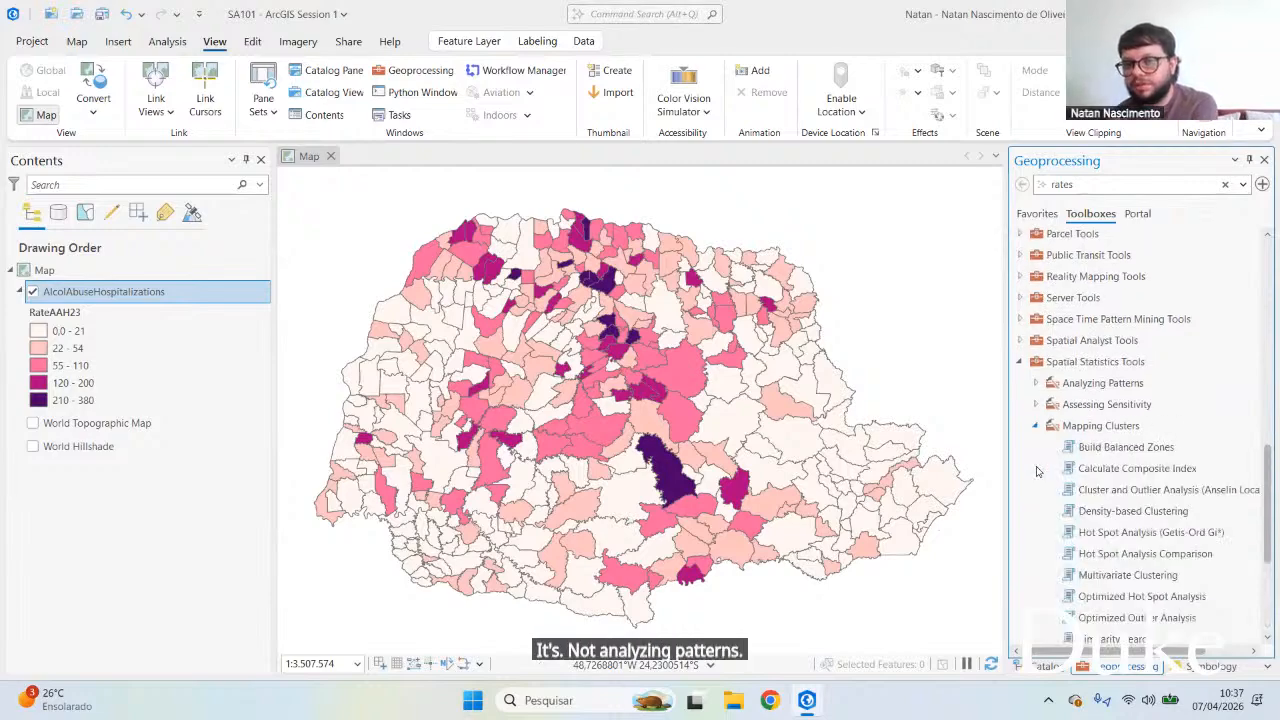
{"action": "scroll", "coordinate": [1037, 467], "scroll_direction": "down", "scroll_amount": 2}
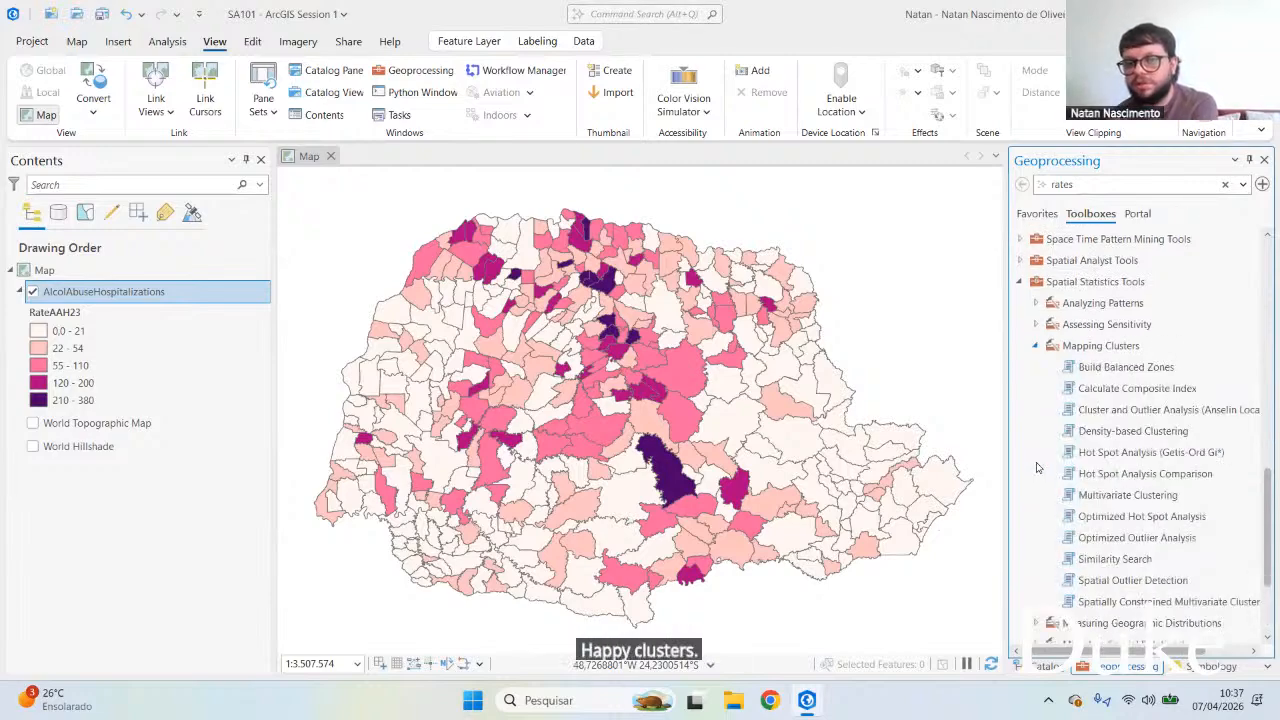
{"action": "scroll", "coordinate": [1038, 318], "scroll_direction": "down", "scroll_amount": 1}
{"action": "left_click", "coordinate": [1037, 308]}
{"action": "left_click", "coordinate": [1036, 454]}
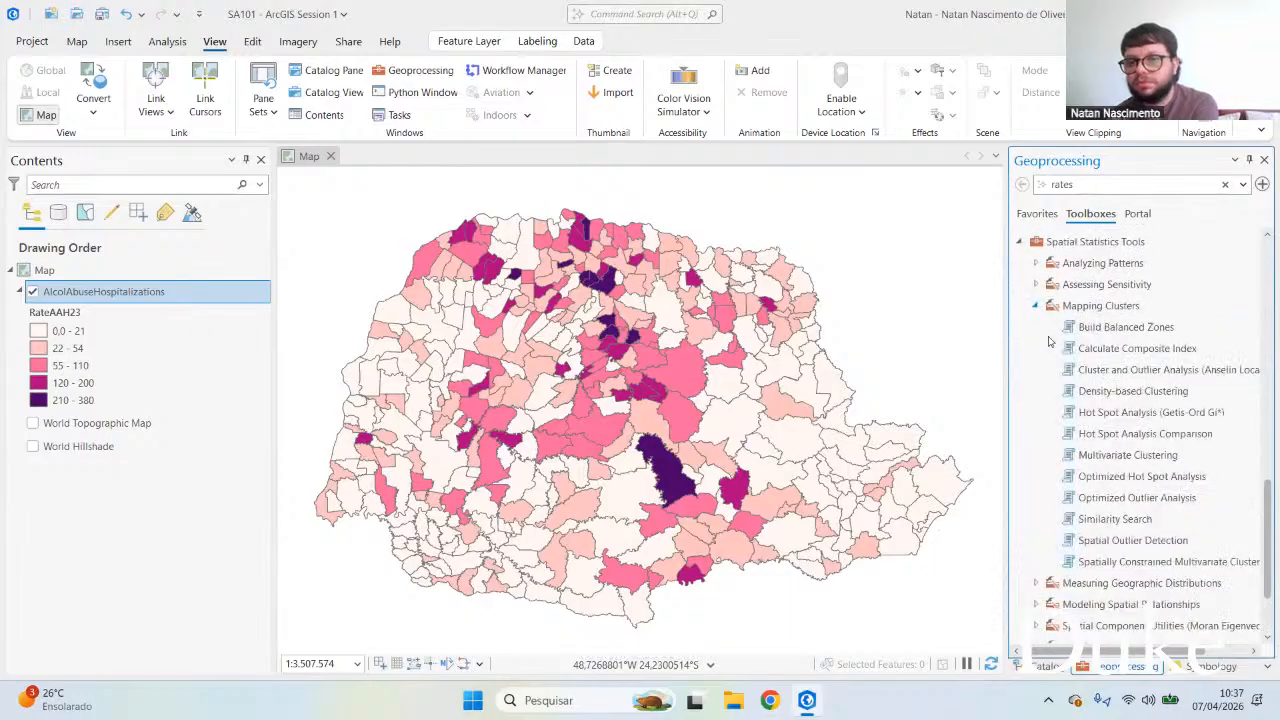
{"action": "left_click", "coordinate": [1036, 305]}
{"action": "left_click", "coordinate": [1034, 441]}
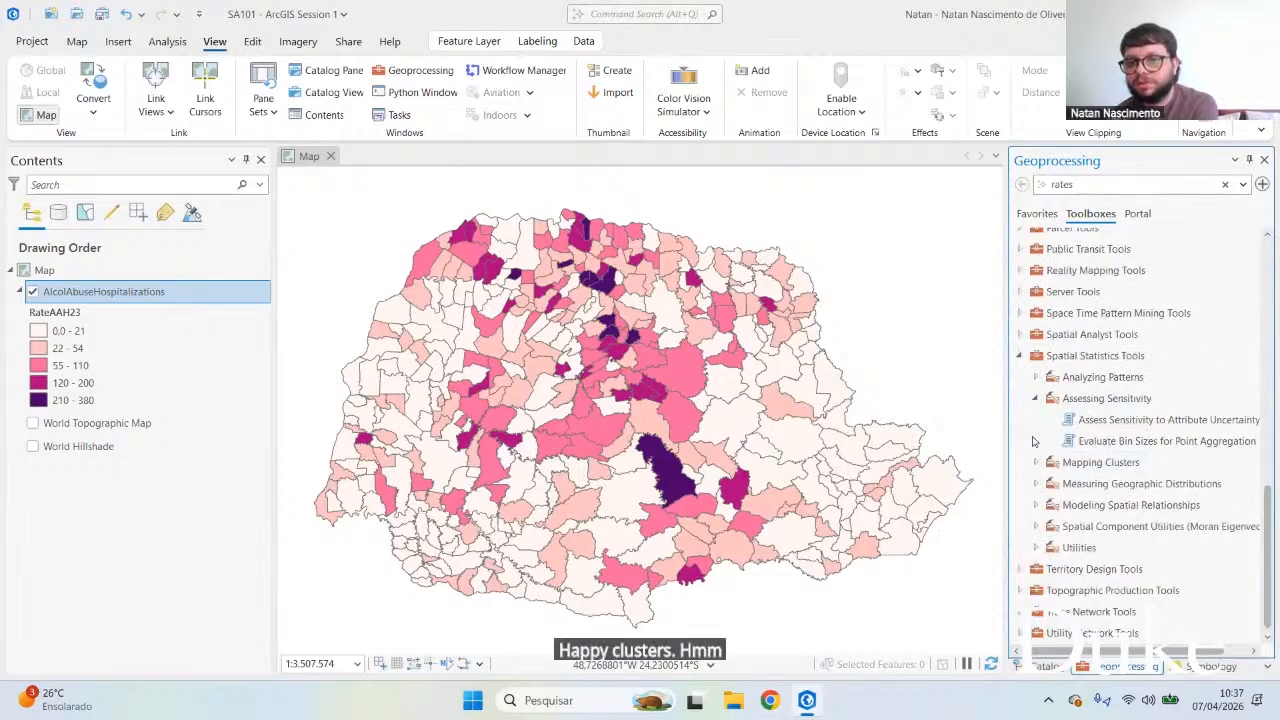
{"action": "left_click", "coordinate": [1036, 399]}
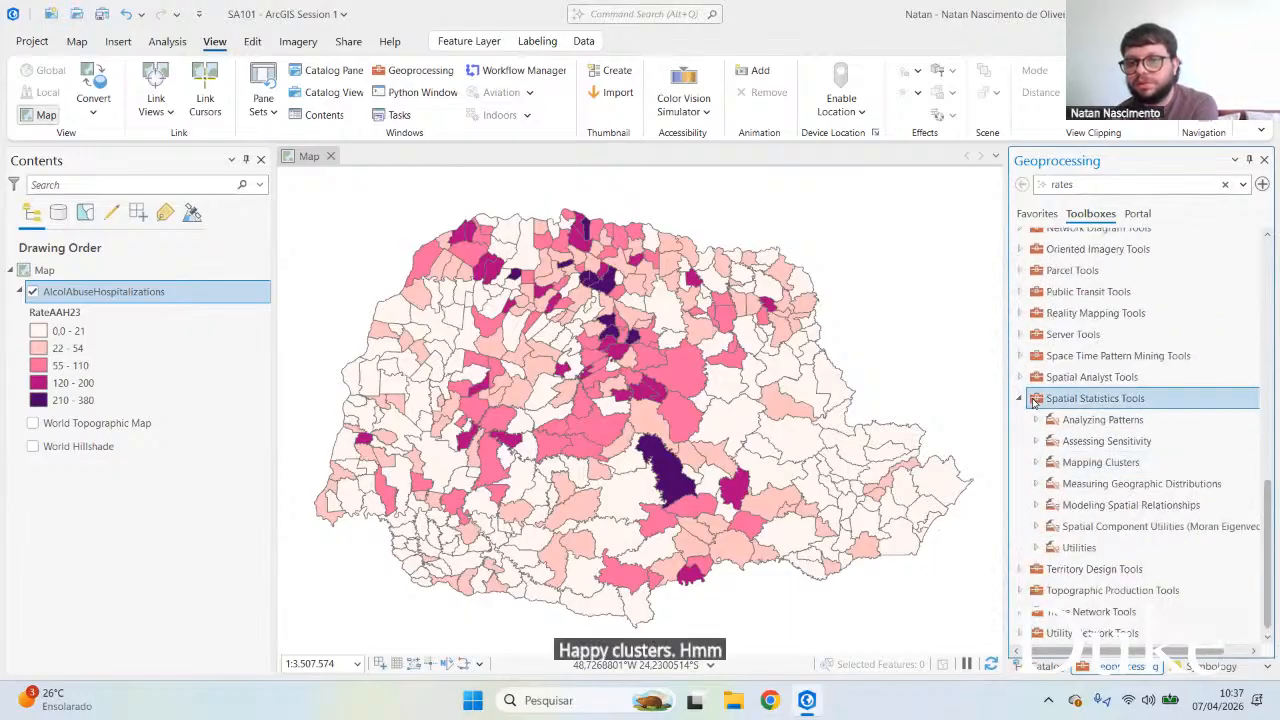
{"action": "left_click", "coordinate": [1036, 506]}
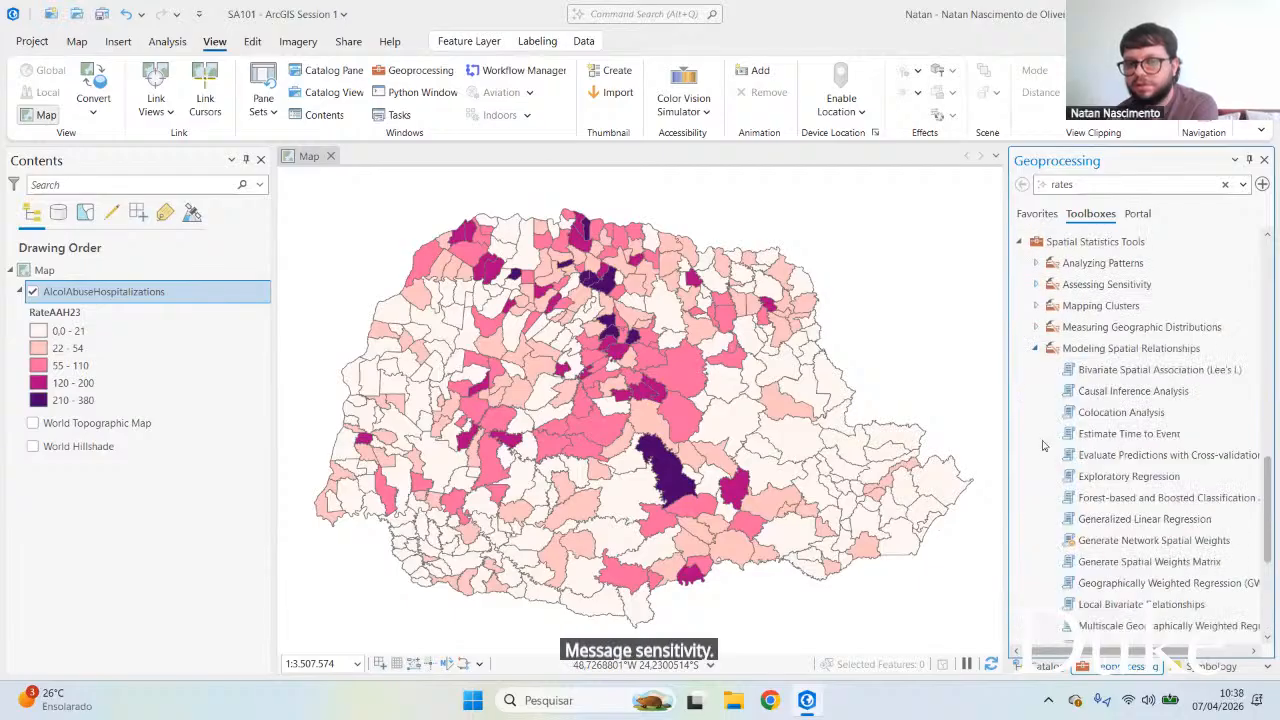
{"action": "left_click", "coordinate": [1036, 348]}
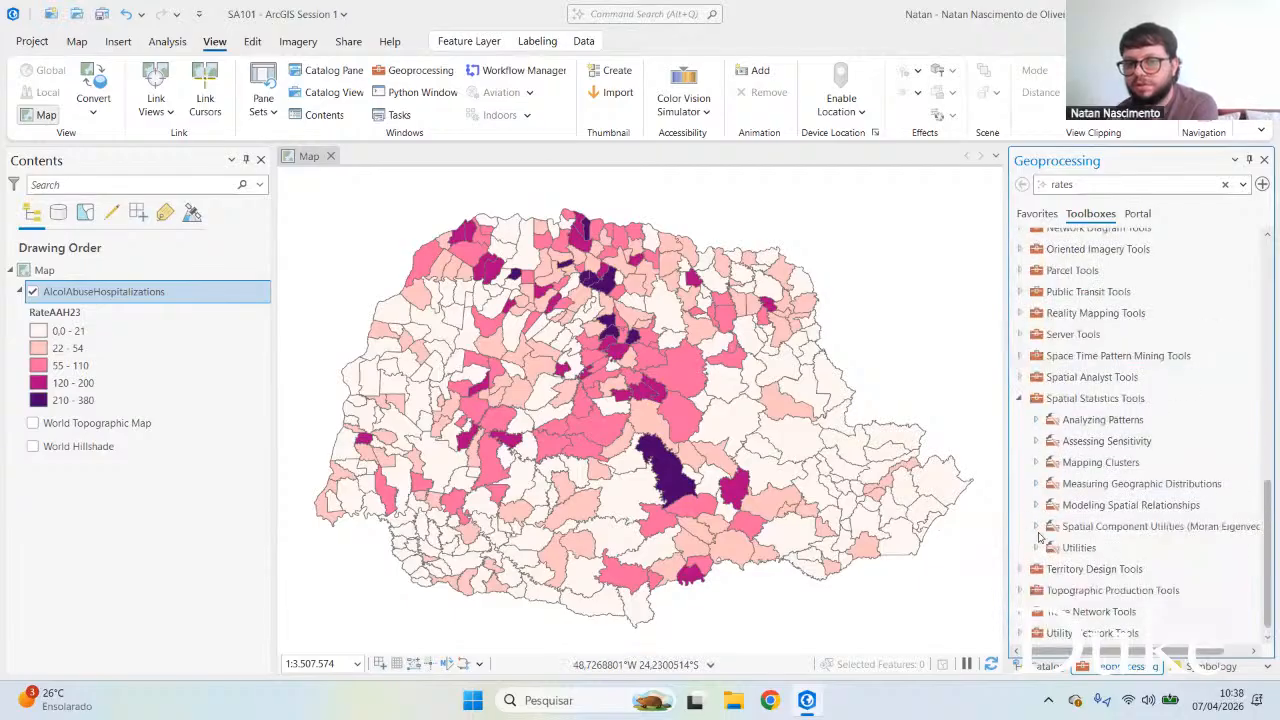
Step: Open the Calculate Rates tool from the Utilities toolset and set AlcolAbuseHospitalizations as the input features
{"action": "left_click", "coordinate": [1037, 553]}
{"action": "left_click", "coordinate": [1105, 433]}
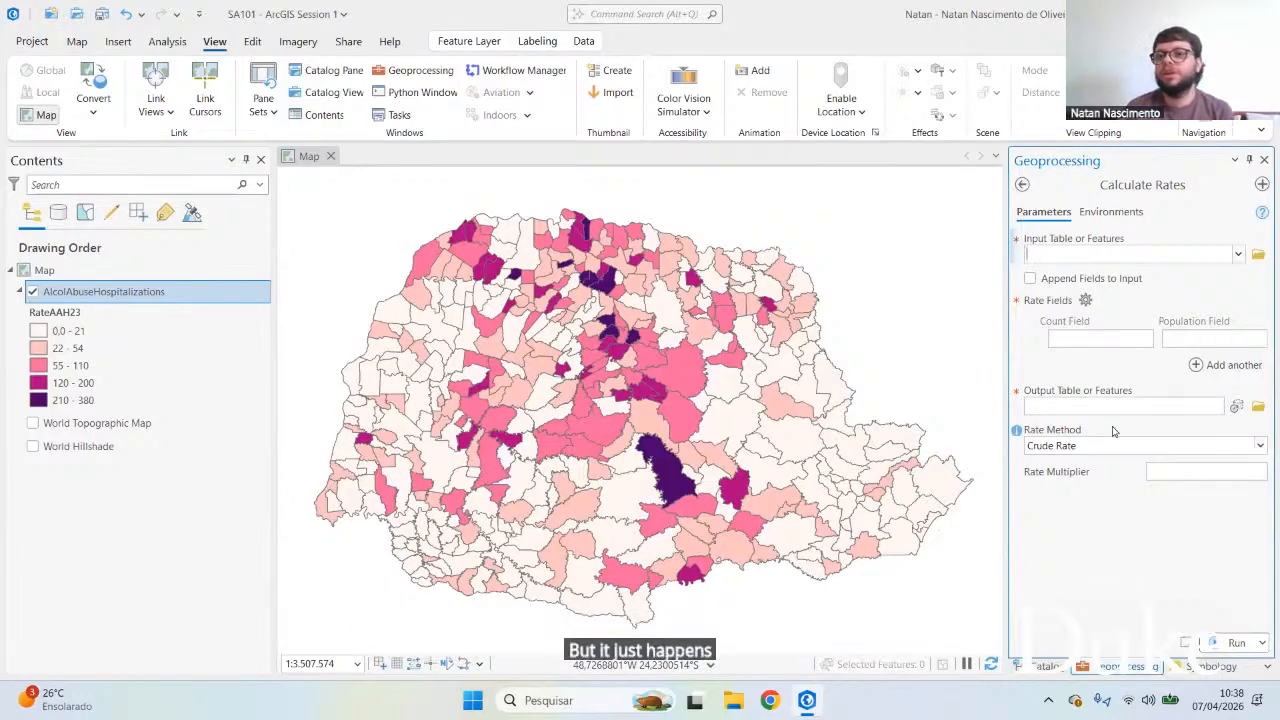
{"action": "left_click", "coordinate": [1240, 257]}
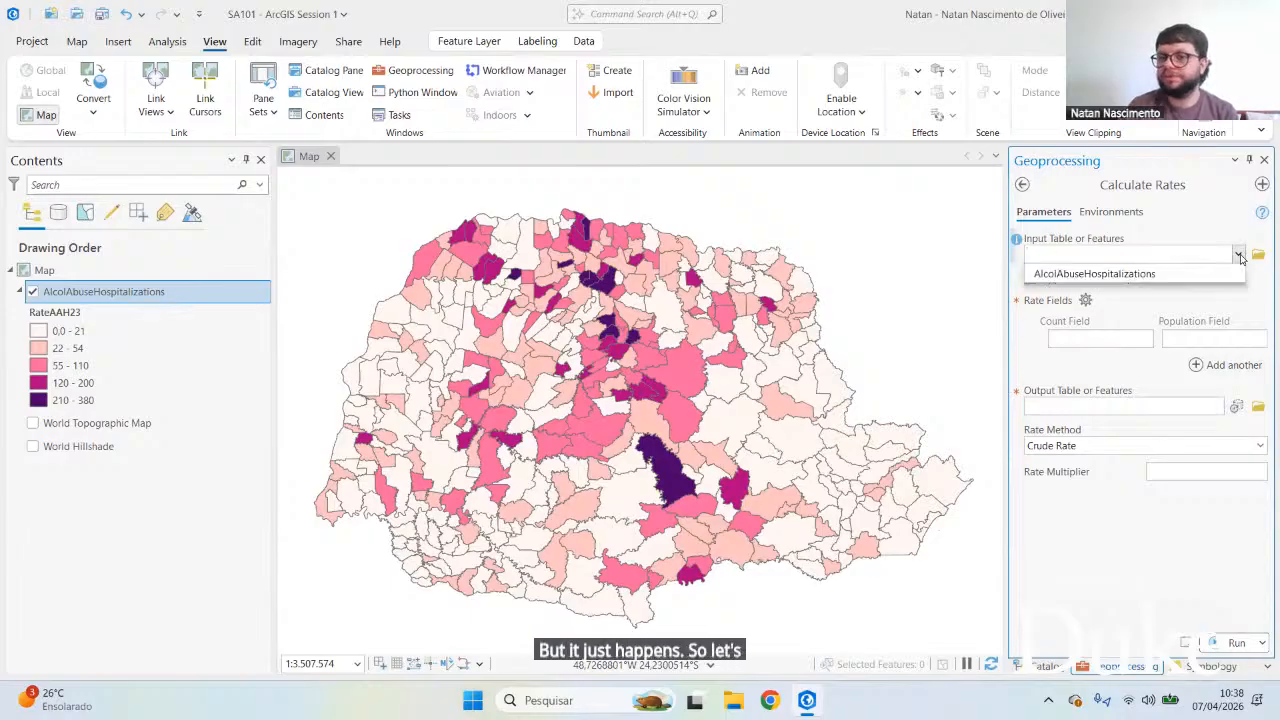
{"action": "left_click", "coordinate": [1160, 279]}
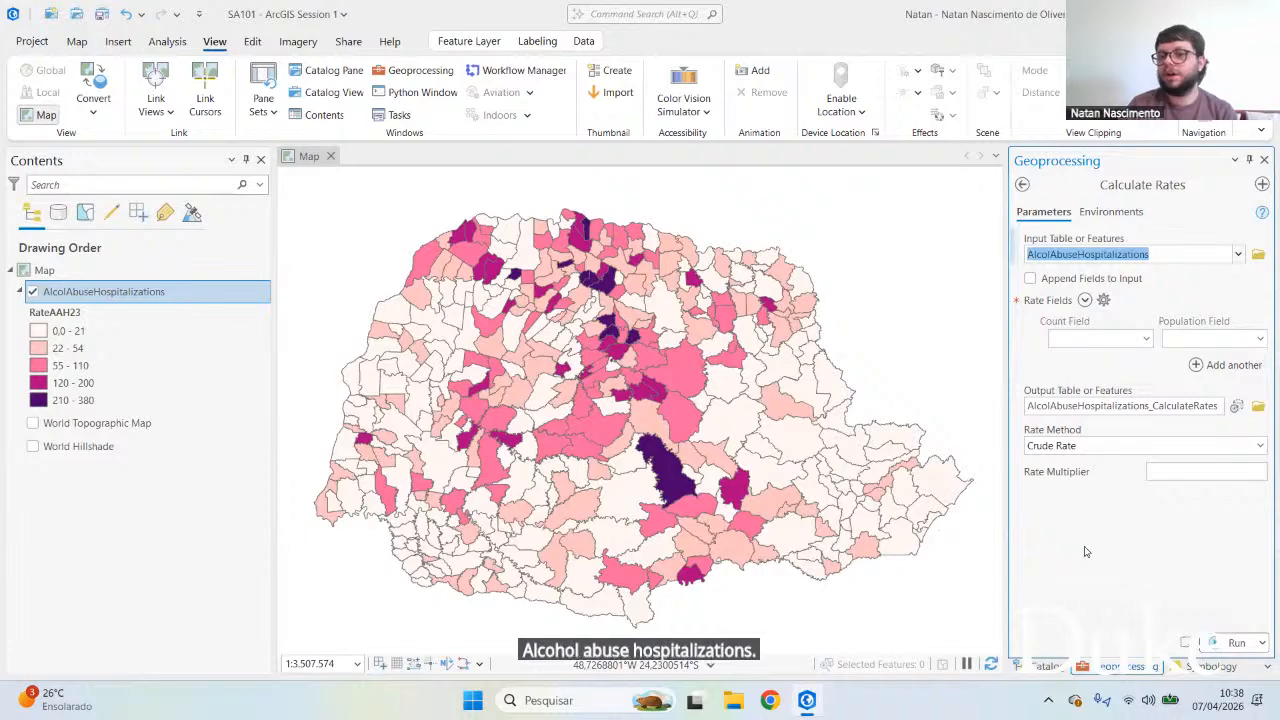
Step: Set the first rate field pair to count field AAH_24 with population field Pop24
{"action": "left_click", "coordinate": [1146, 340]}
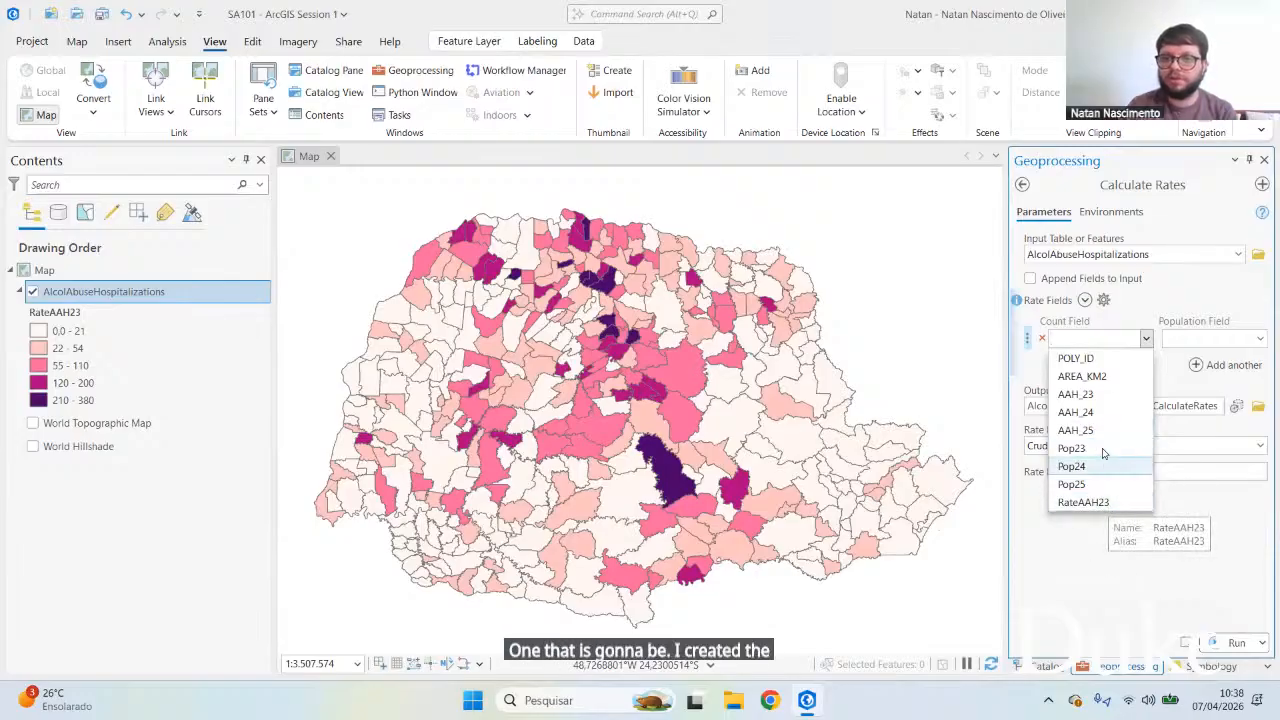
{"action": "left_click", "coordinate": [1101, 411]}
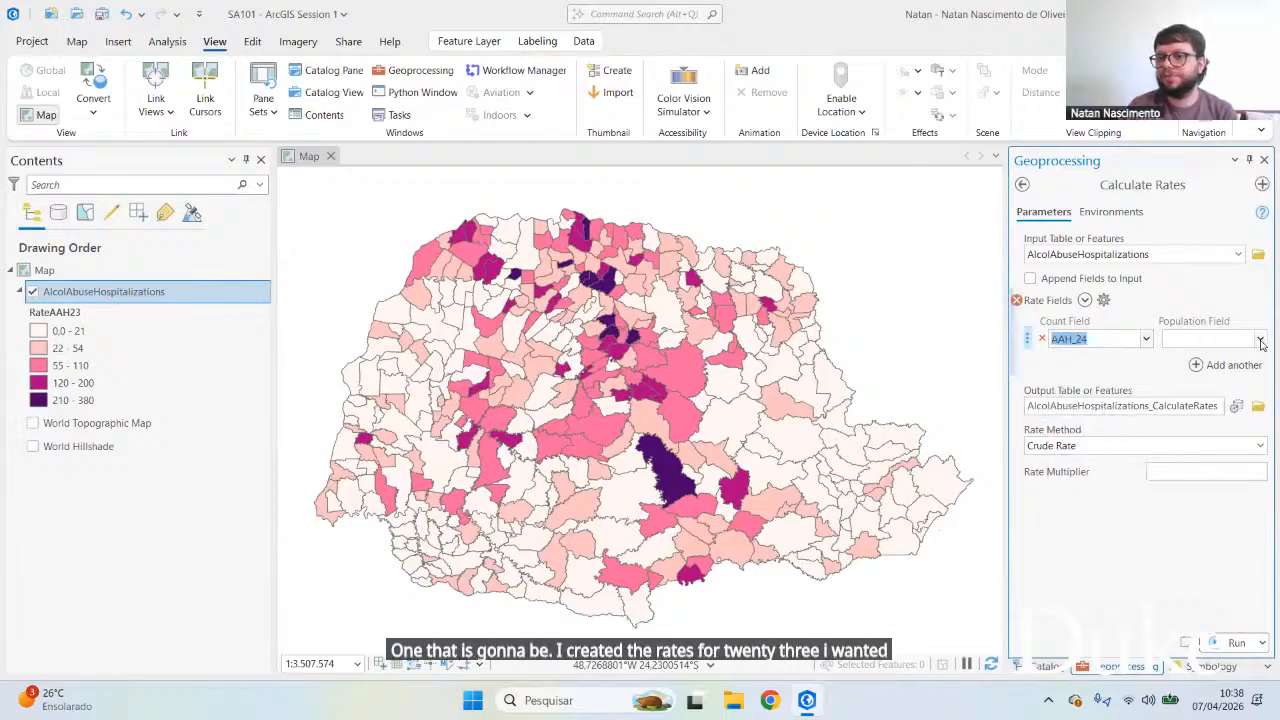
{"action": "left_click", "coordinate": [1259, 338]}
{"action": "left_click", "coordinate": [1206, 466]}
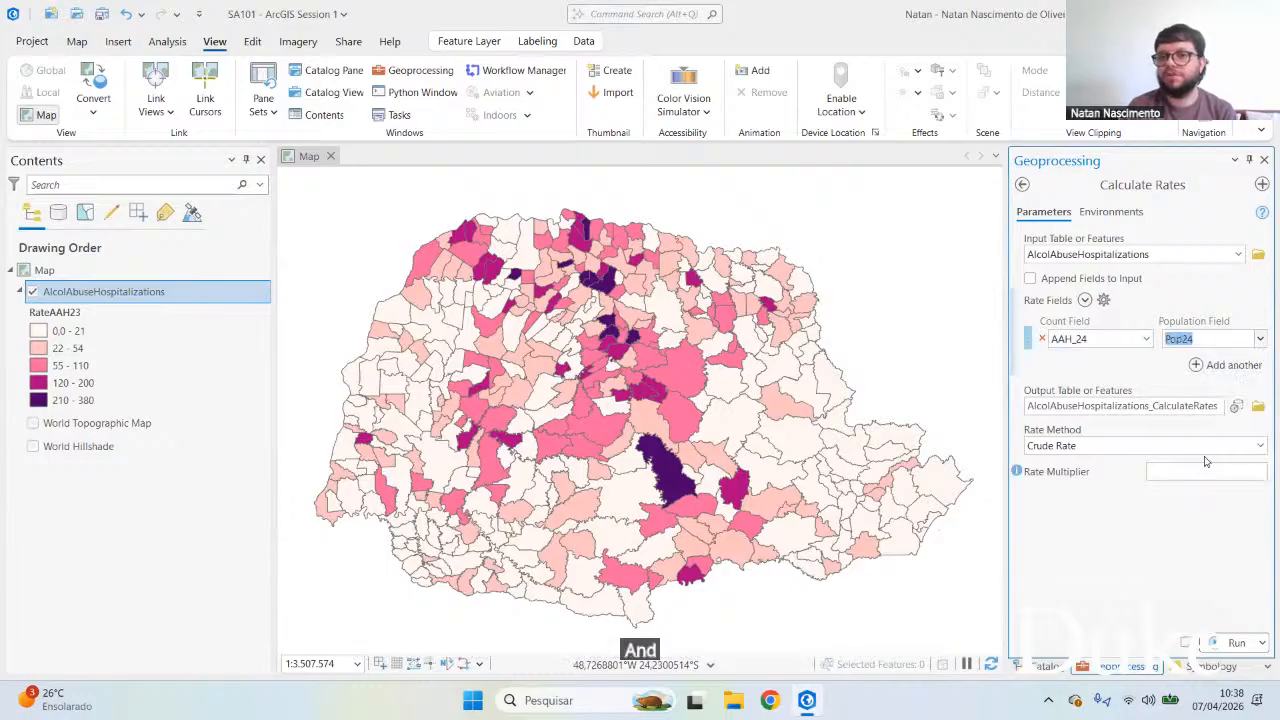
Step: Add a second rate field pair with count field AAH_25 and population field Pop25
{"action": "left_click", "coordinate": [1196, 364]}
{"action": "left_click", "coordinate": [1146, 365]}
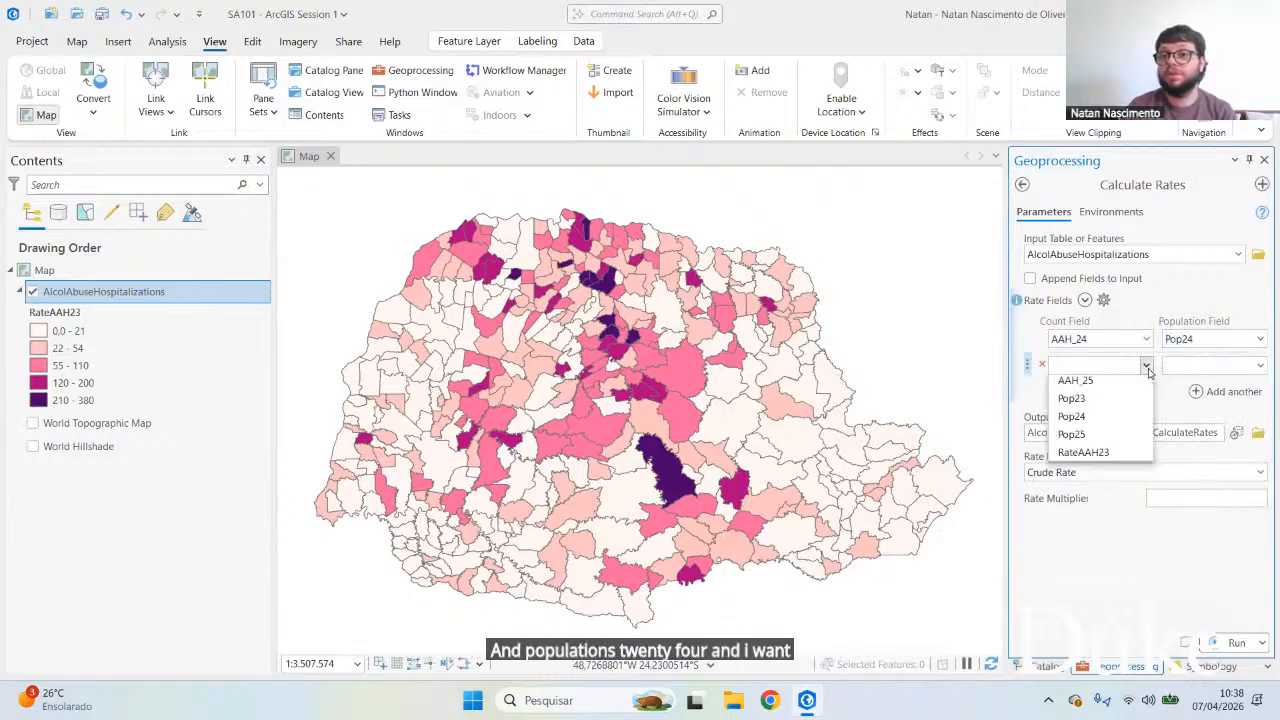
{"action": "left_click", "coordinate": [1108, 457]}
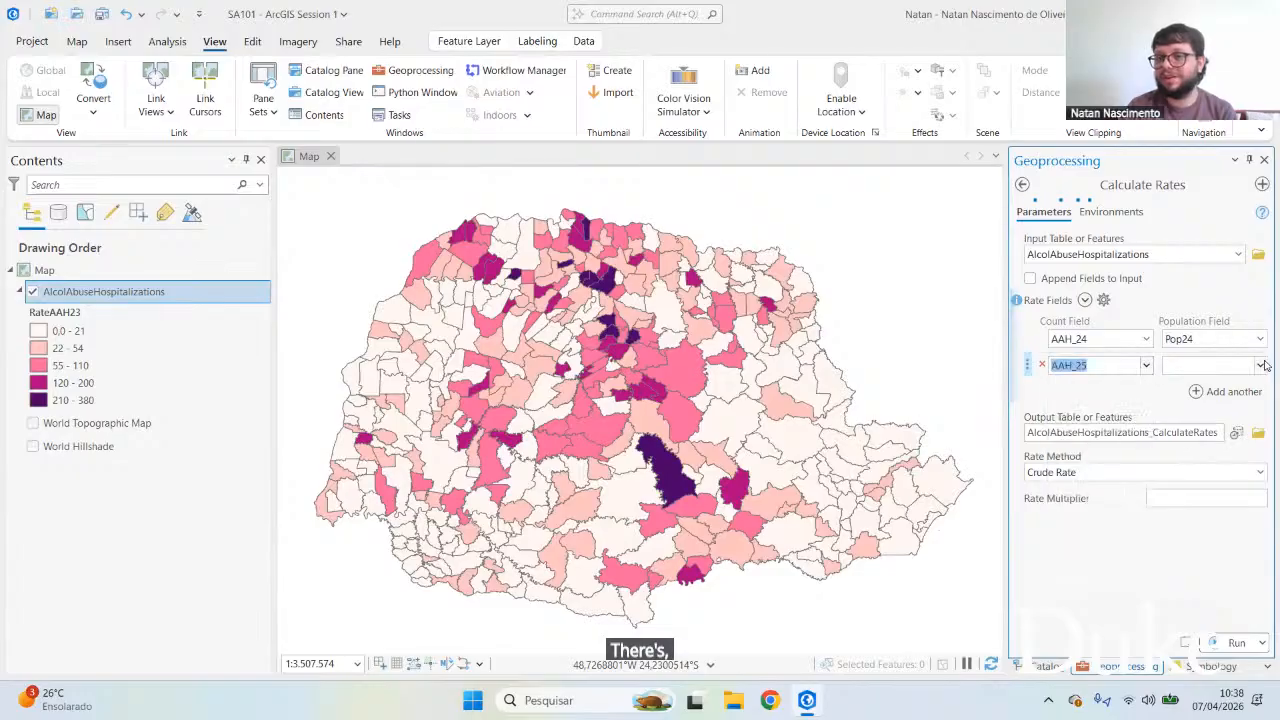
{"action": "left_click", "coordinate": [1259, 365]}
{"action": "left_click", "coordinate": [1217, 458]}
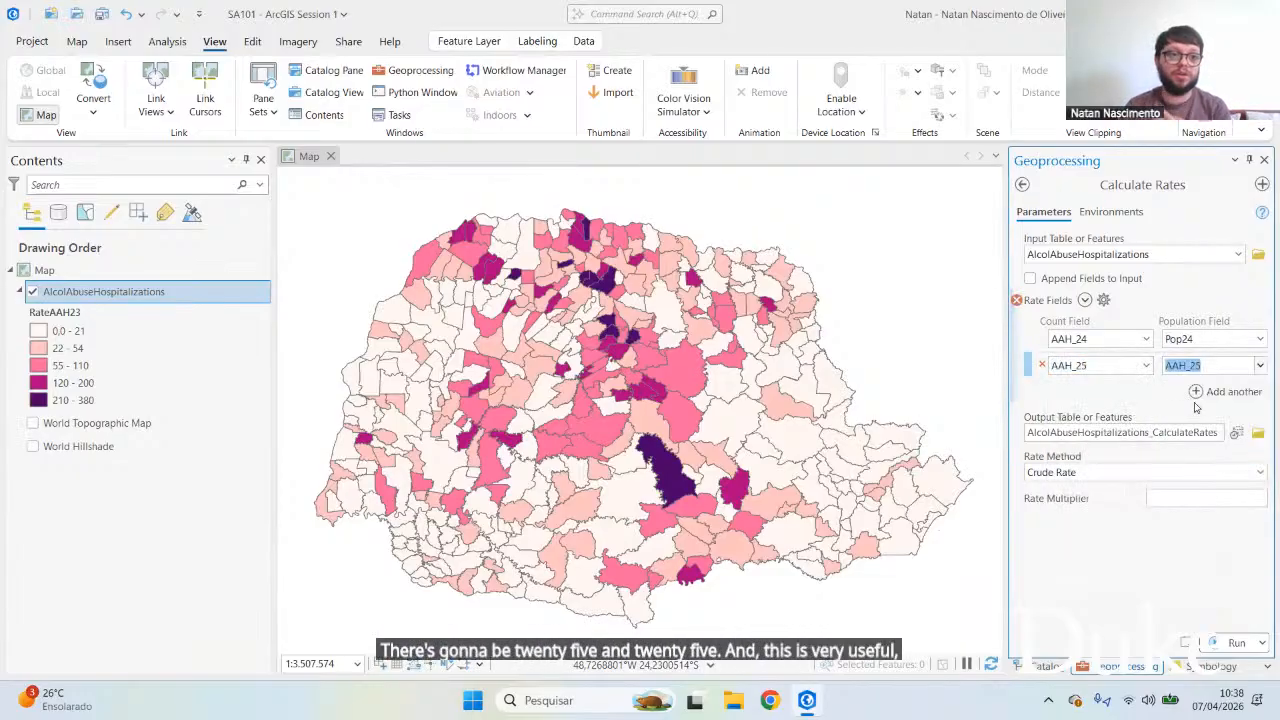
{"action": "left_click", "coordinate": [1110, 611]}
{"action": "left_click", "coordinate": [1259, 365]}
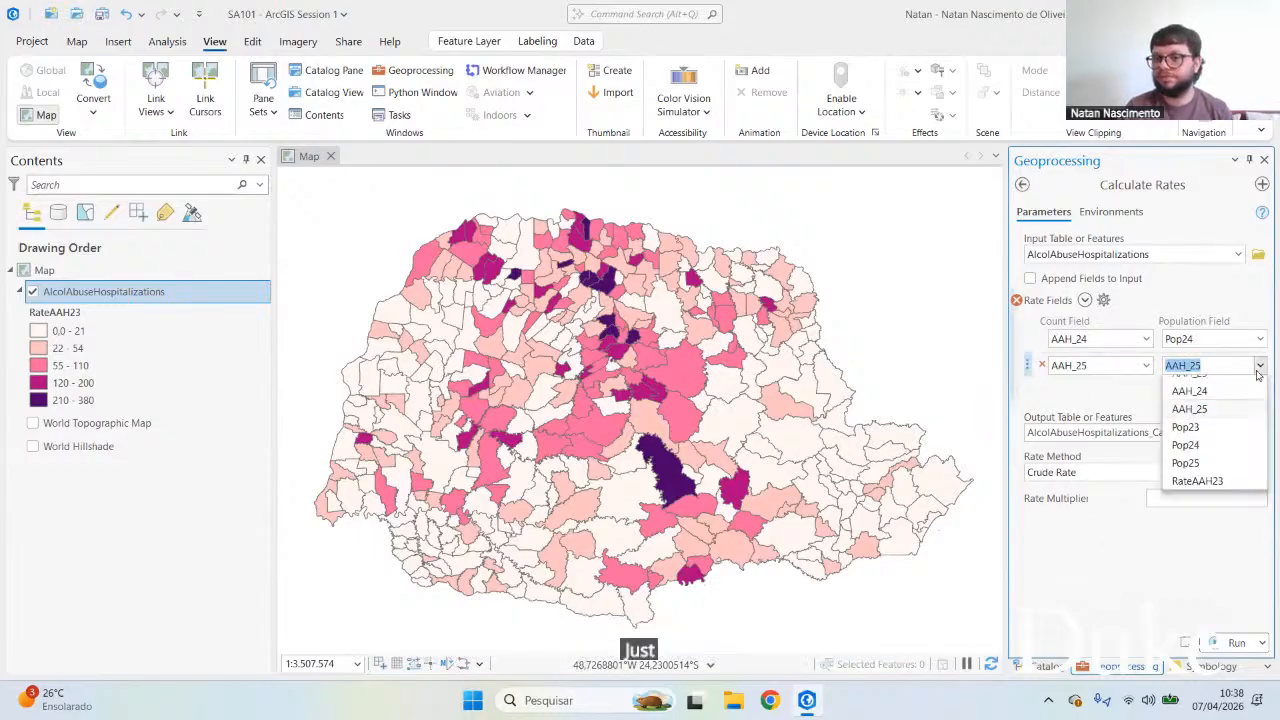
{"action": "left_click", "coordinate": [1211, 511]}
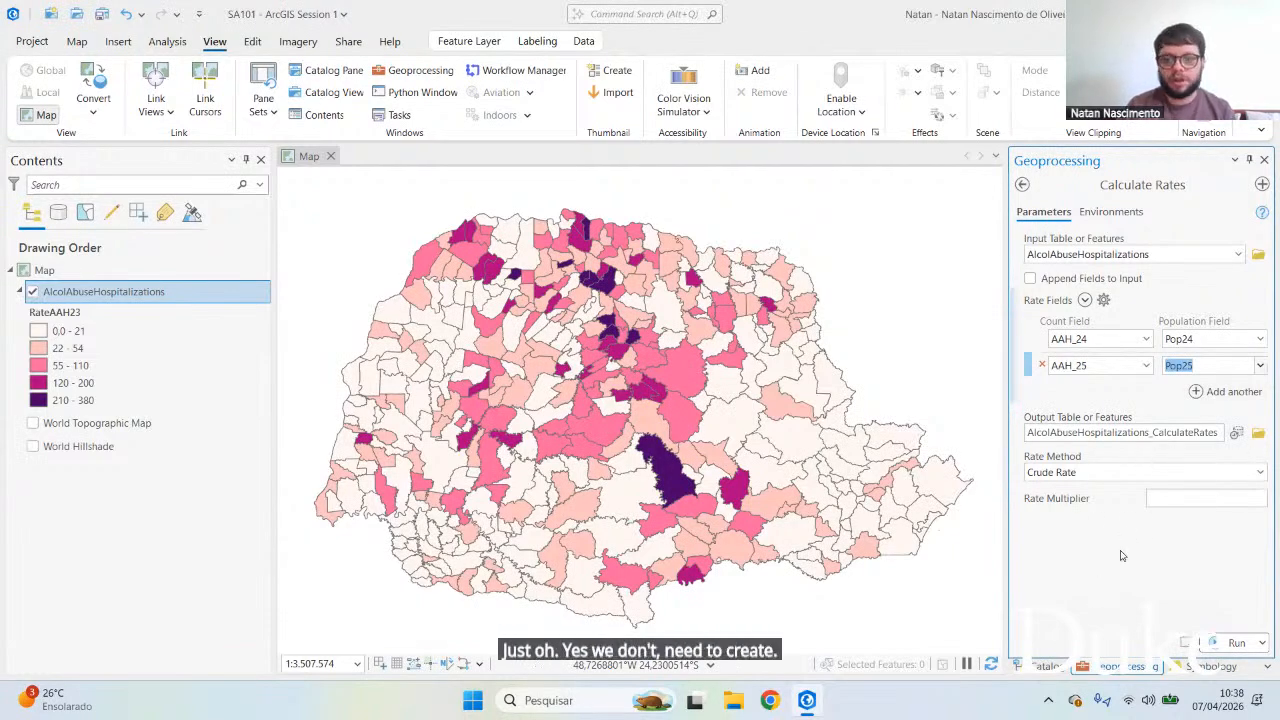
{"action": "left_click", "coordinate": [1230, 392]}
{"action": "left_click", "coordinate": [1147, 392]}
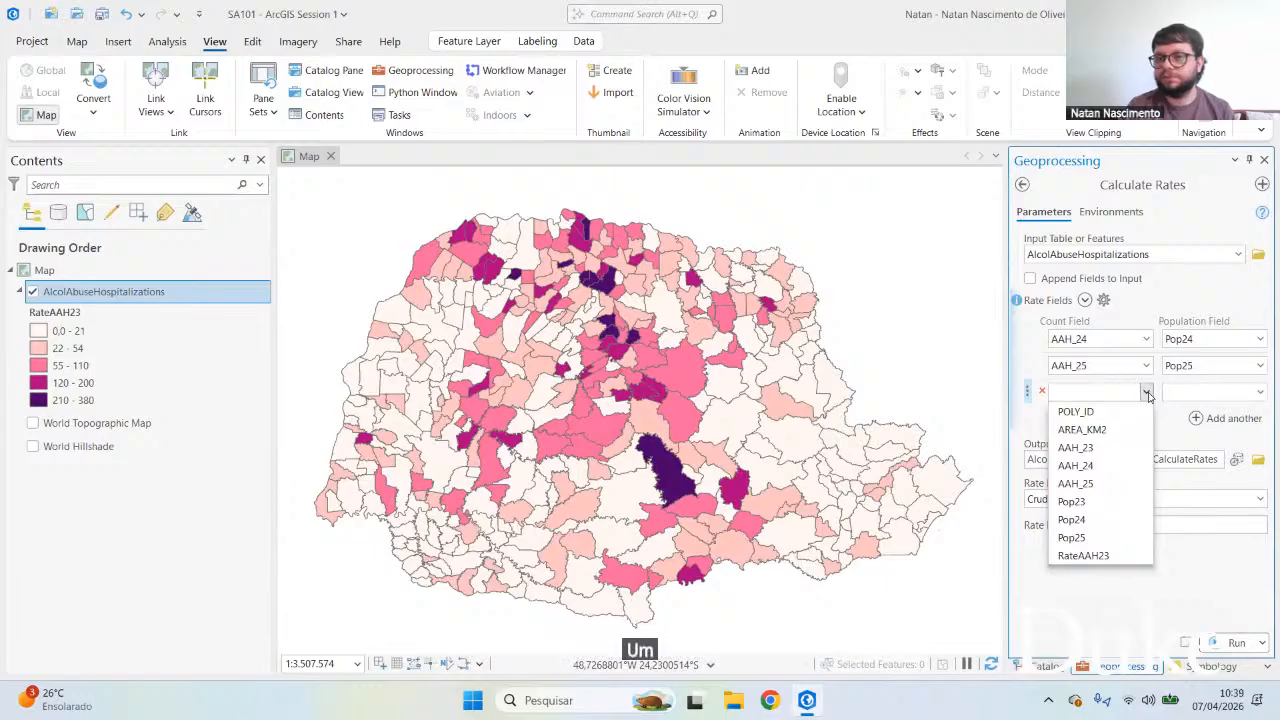
{"action": "left_click", "coordinate": [1042, 391]}
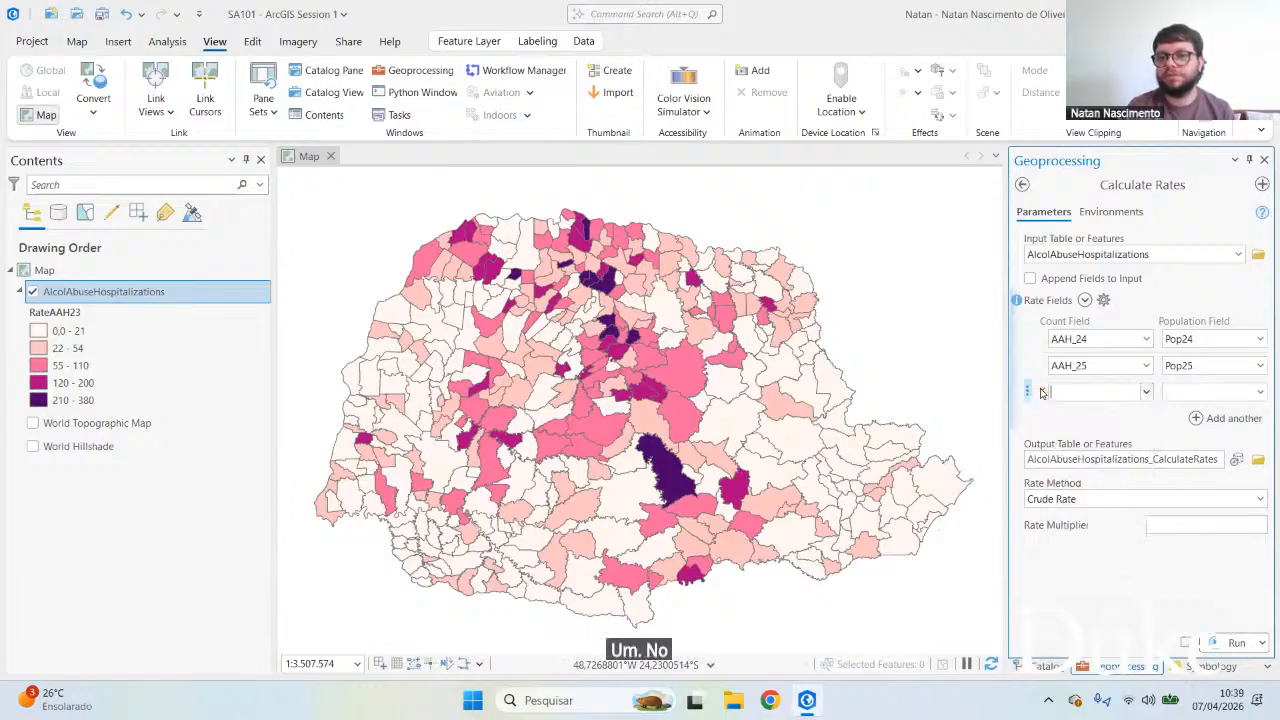
{"action": "left_click", "coordinate": [1042, 391]}
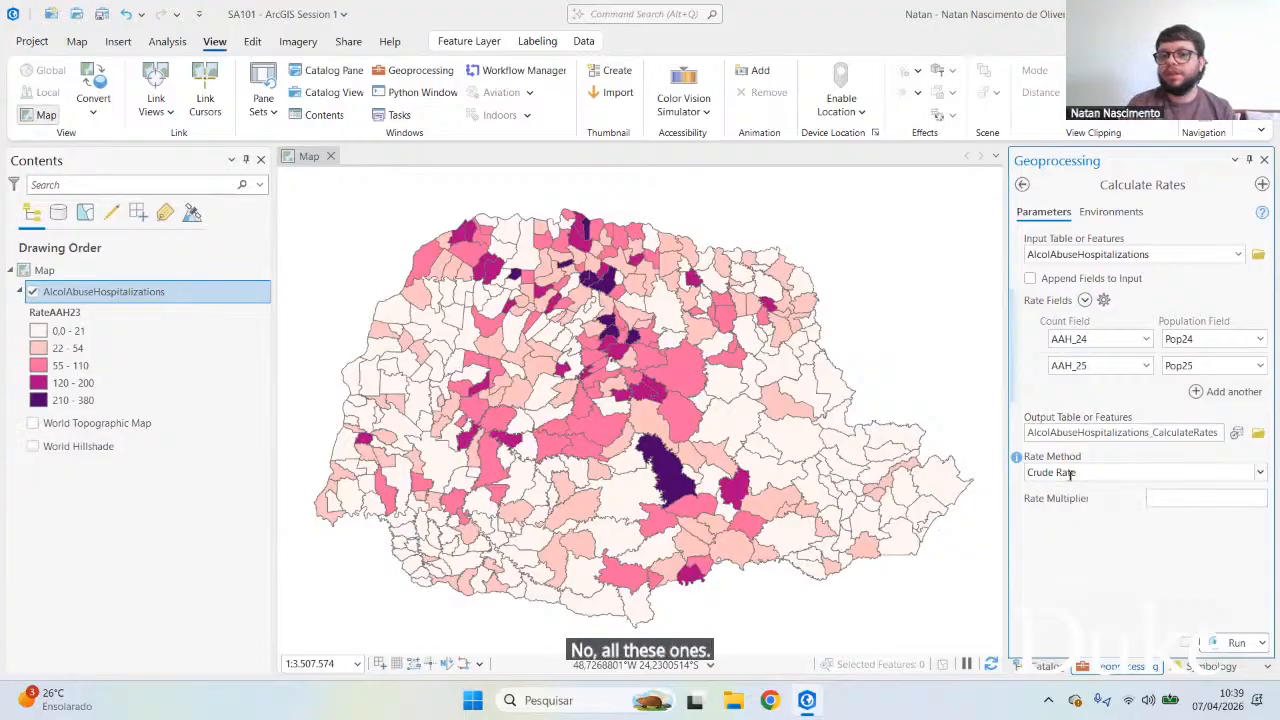
Step: Set the rate method to Local Empirical Bayes with a Poisson probability distribution
{"action": "left_click", "coordinate": [1260, 473]}
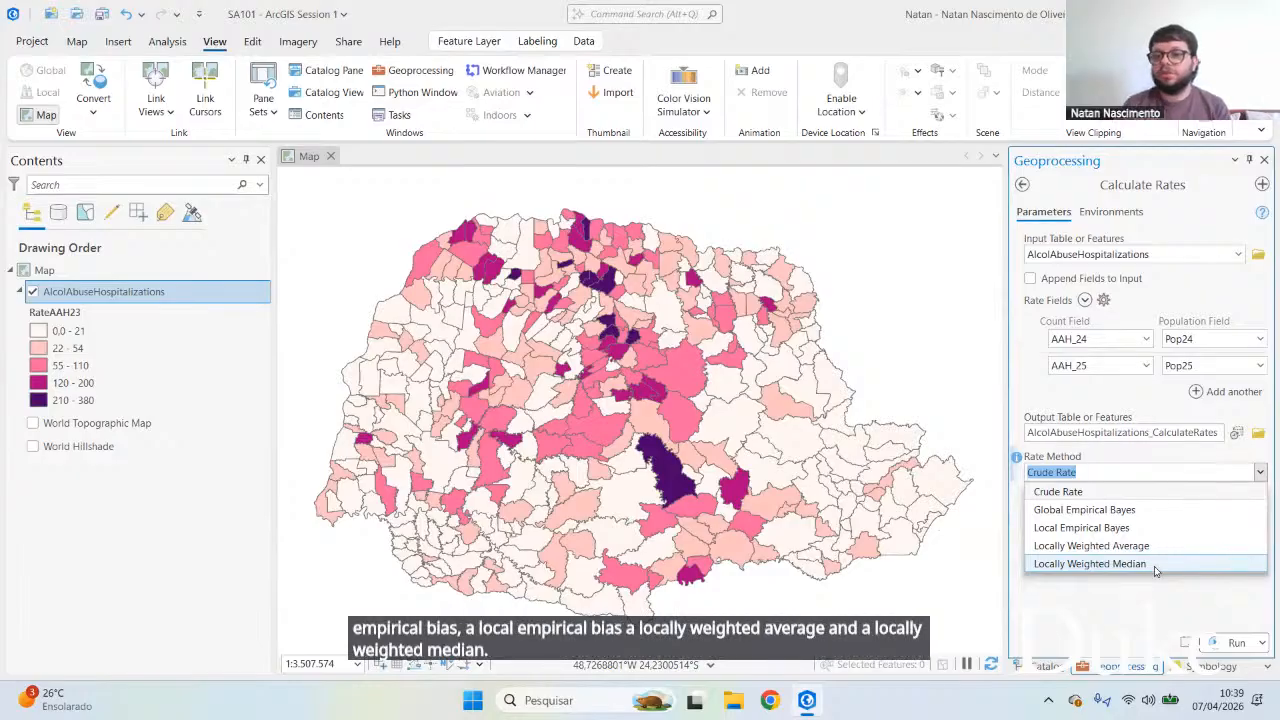
{"action": "left_click", "coordinate": [1113, 530]}
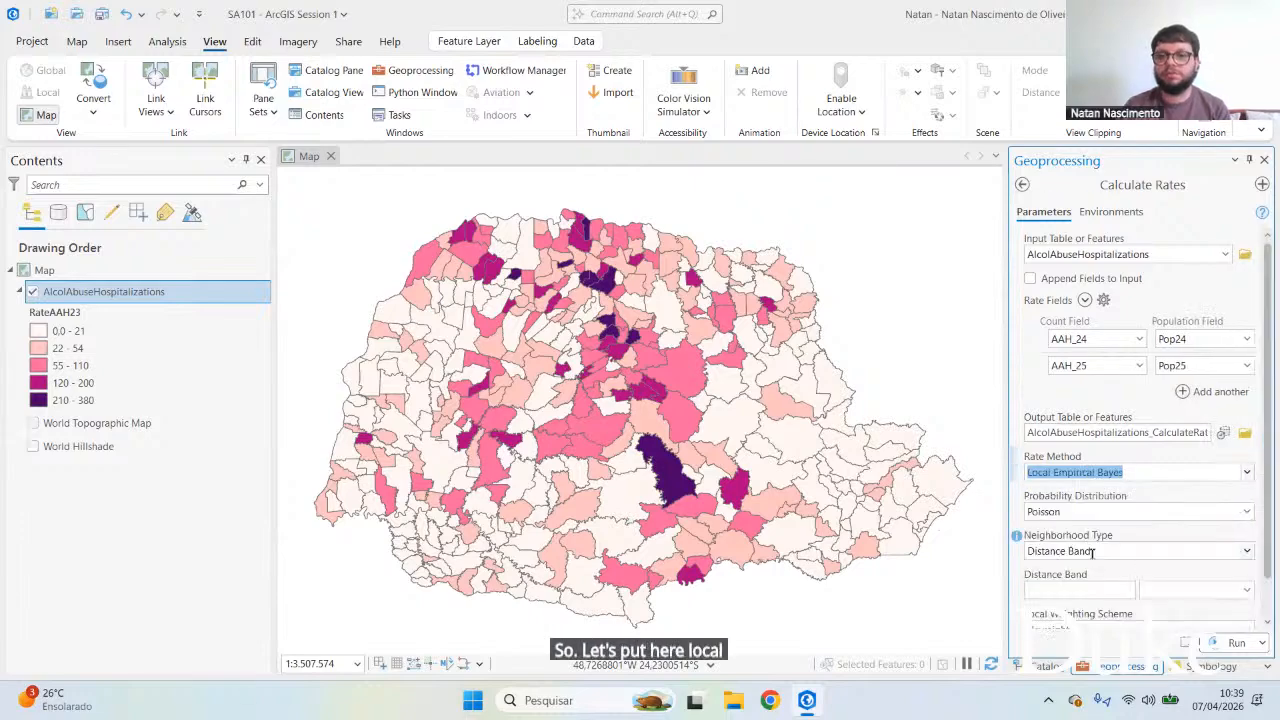
{"action": "scroll", "coordinate": [1106, 542], "scroll_direction": "down", "scroll_amount": 1}
{"action": "left_click", "coordinate": [1247, 473]}
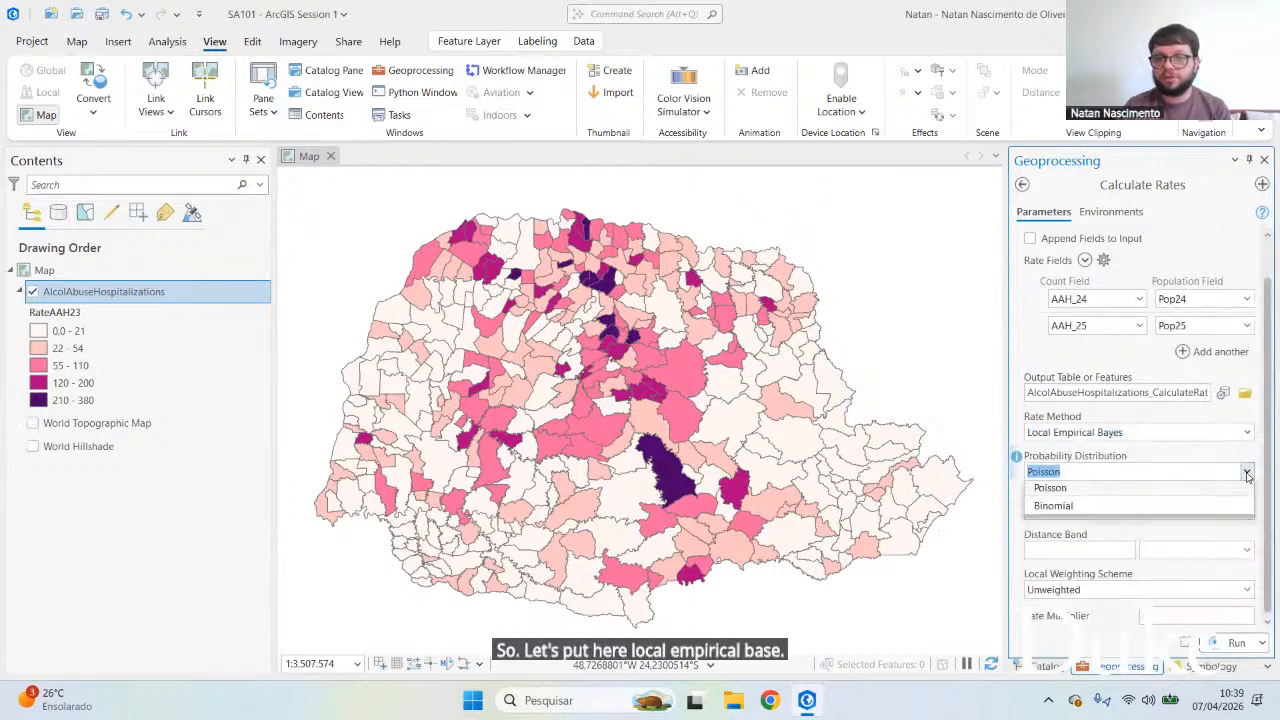
{"action": "left_click", "coordinate": [1225, 487]}
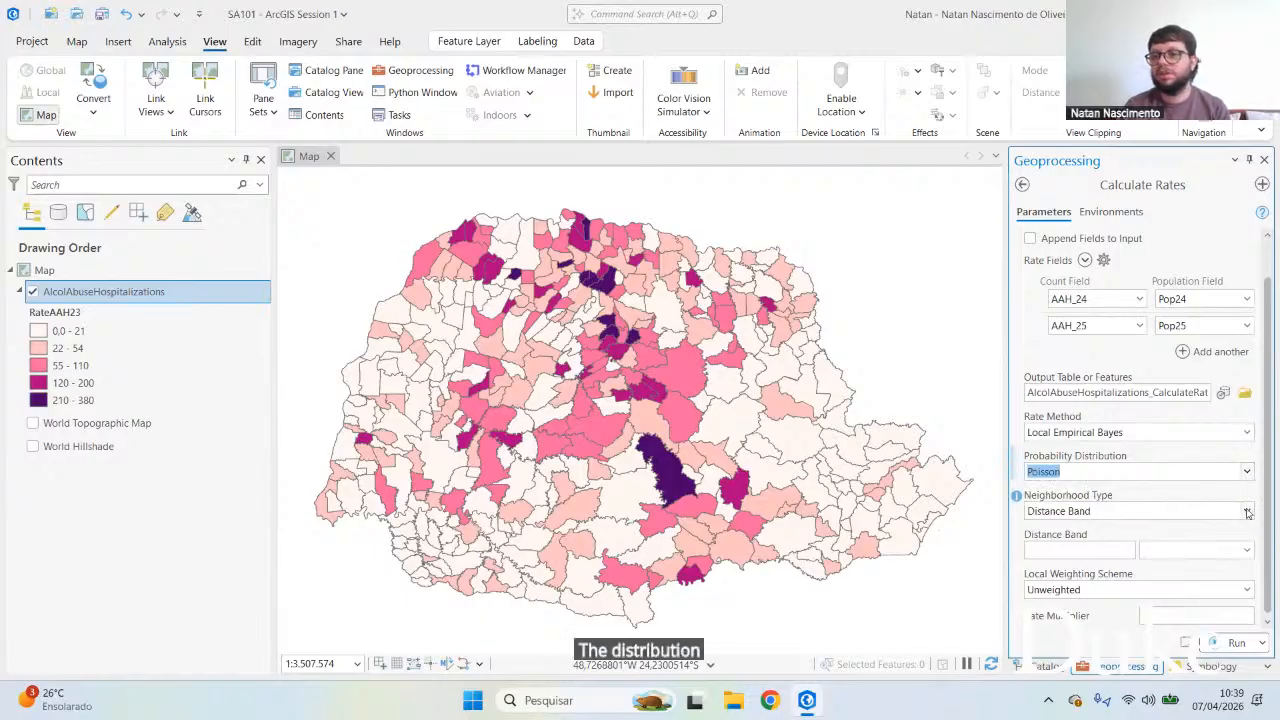
Step: Set the neighborhood type to Contiguity Edges Corners and the rate multiplier to 100000
{"action": "left_click", "coordinate": [1247, 512]}
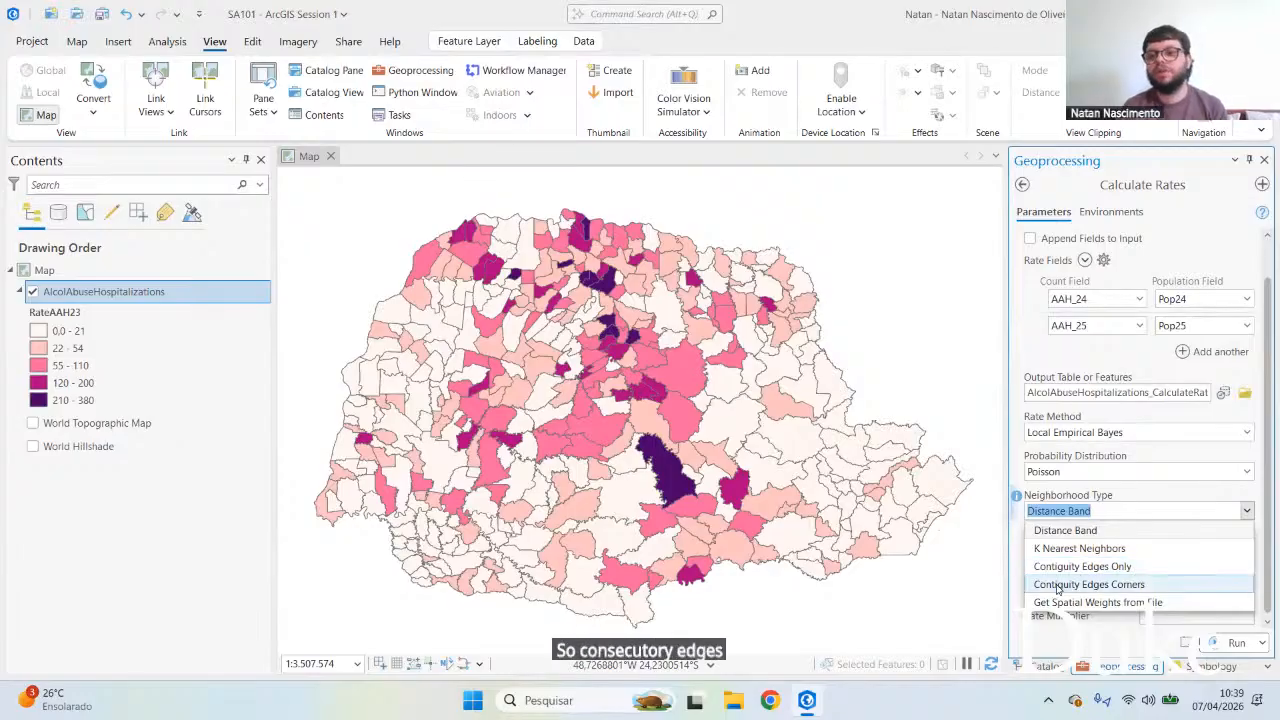
{"action": "left_click", "coordinate": [1057, 588]}
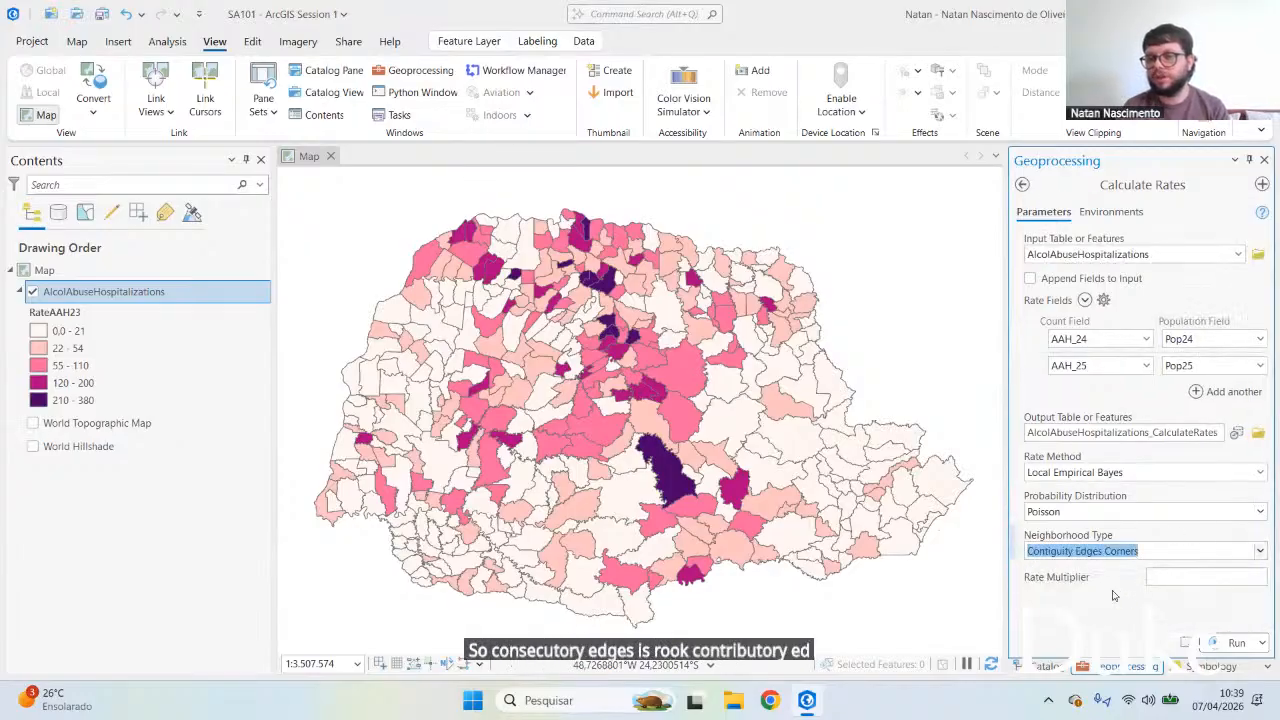
{"action": "left_click", "coordinate": [1180, 574]}
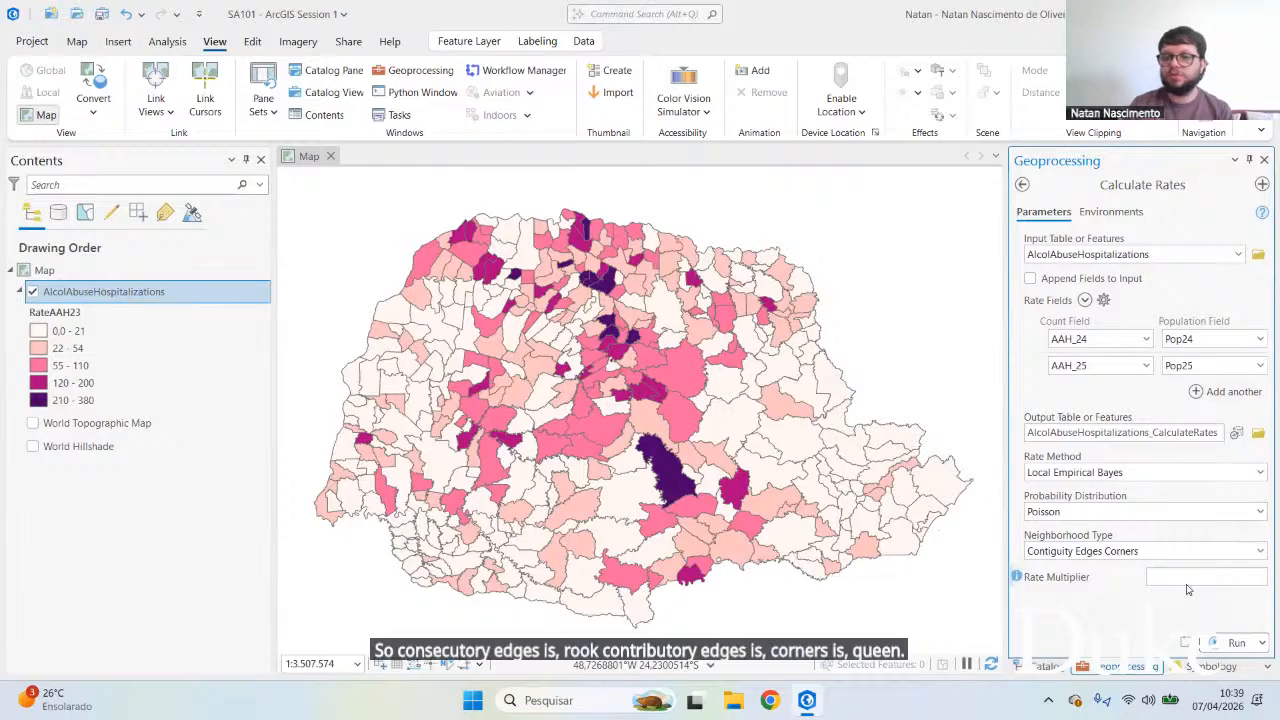
{"action": "type", "text": "10000"}
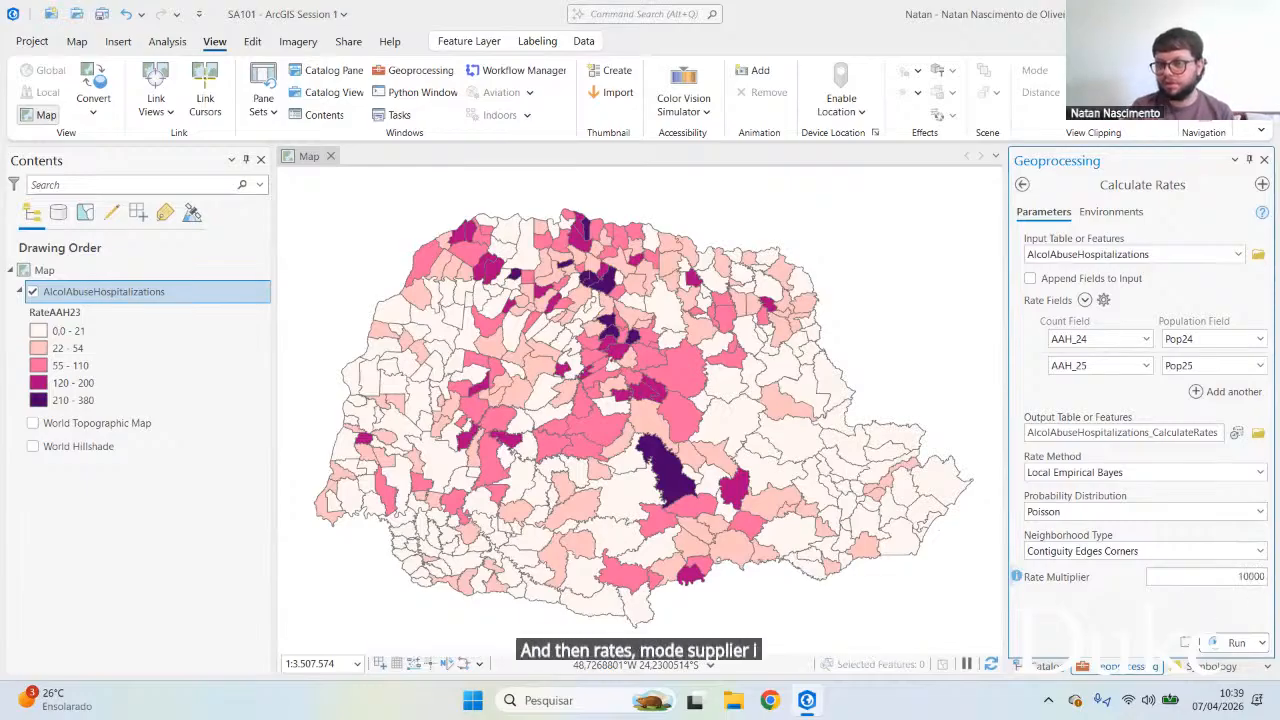
{"action": "type", "text": "0"}
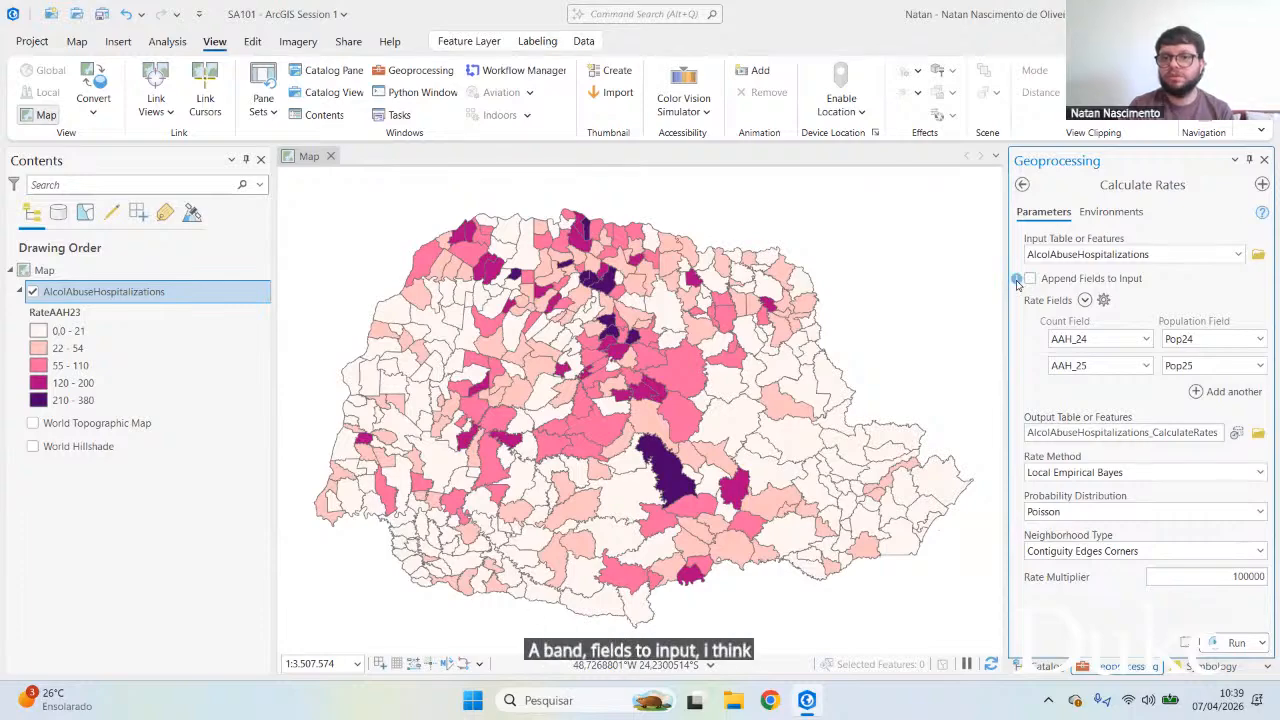
Step: Enable appending the rate fields to the input layer and run the Calculate Rates tool
{"action": "mouse_move", "coordinate": [1017, 283]}
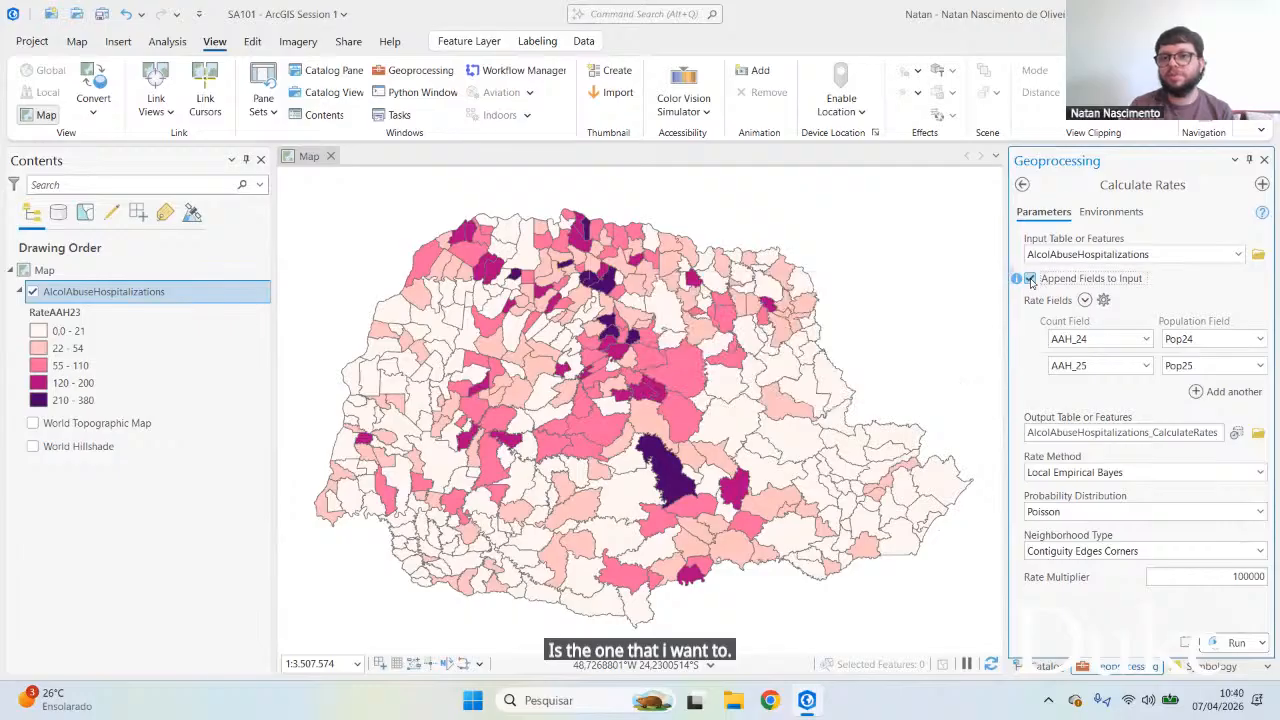
{"action": "left_click", "coordinate": [1030, 279]}
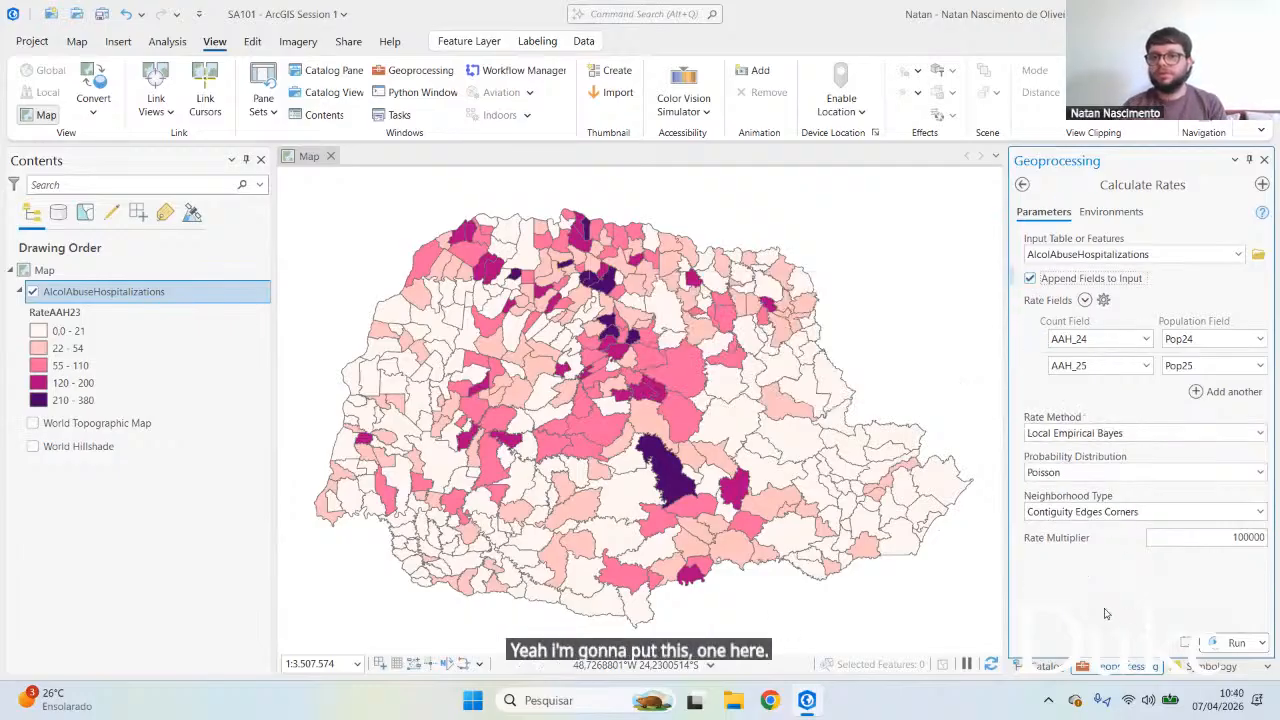
{"action": "left_click", "coordinate": [1263, 645]}
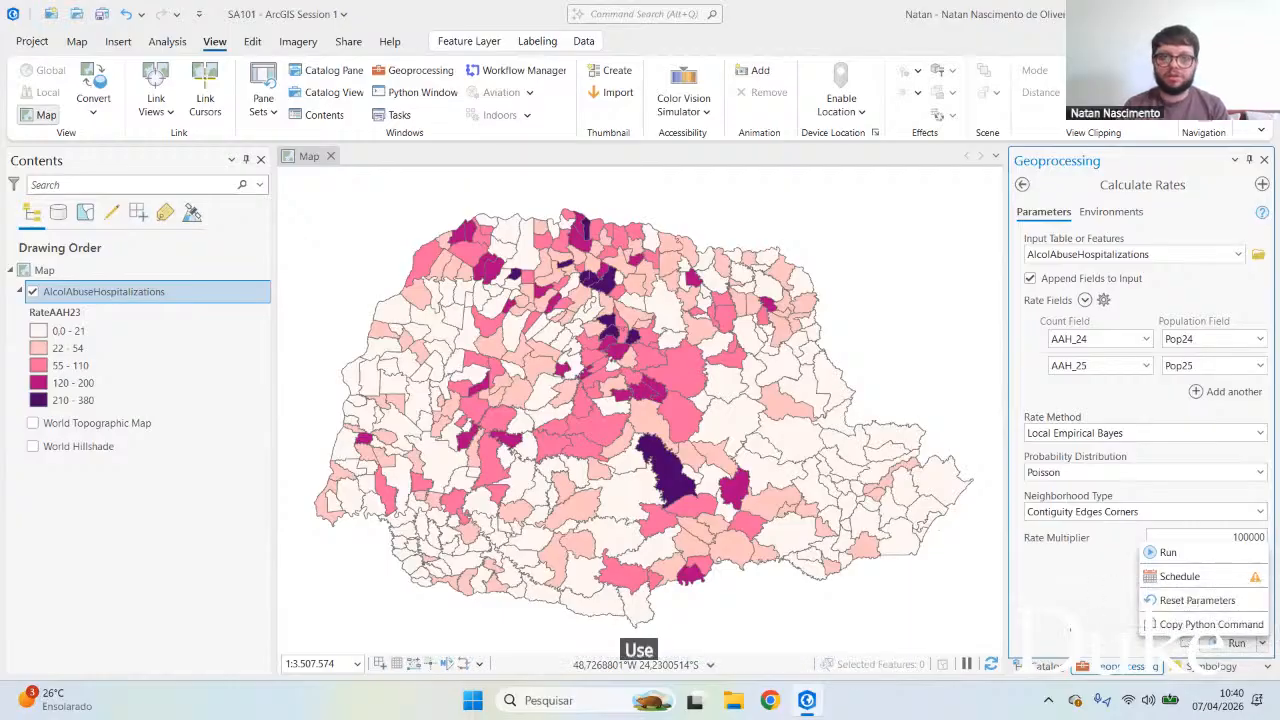
{"action": "left_click", "coordinate": [1234, 643]}
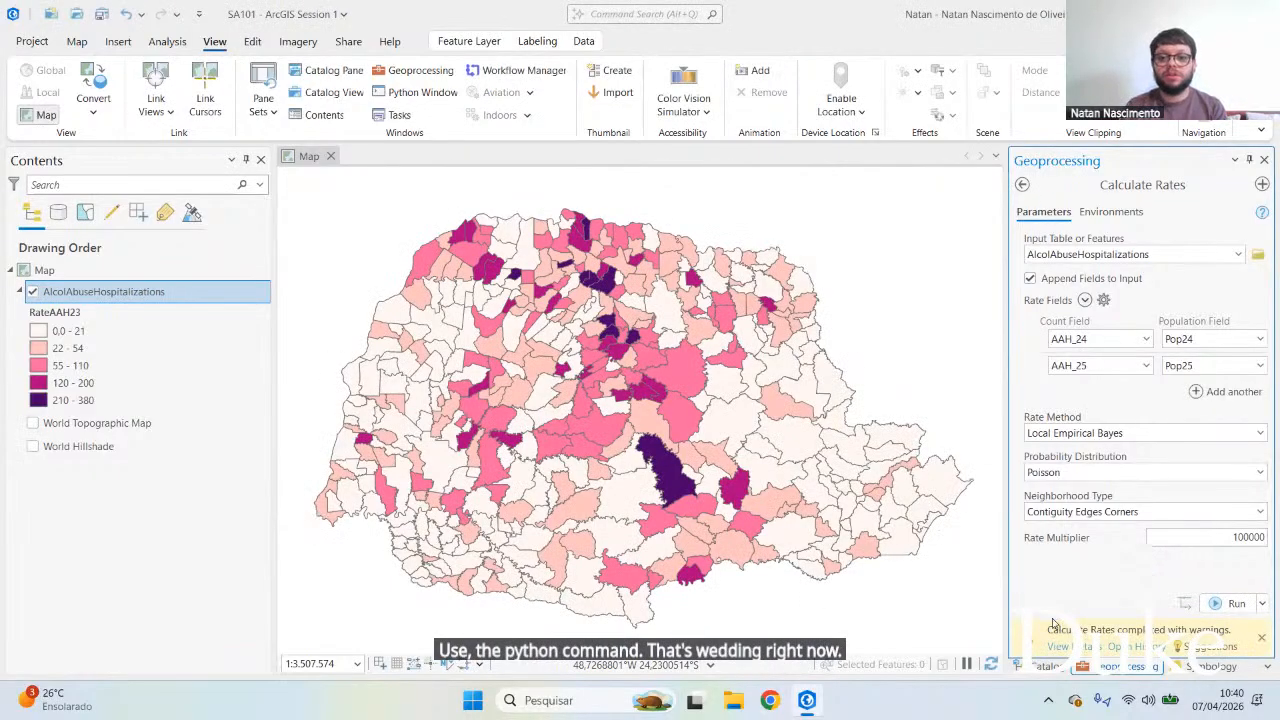
Step: Open the messages of the Calculate Rates run and enlarge the details window for reading
{"action": "mouse_move", "coordinate": [1034, 650]}
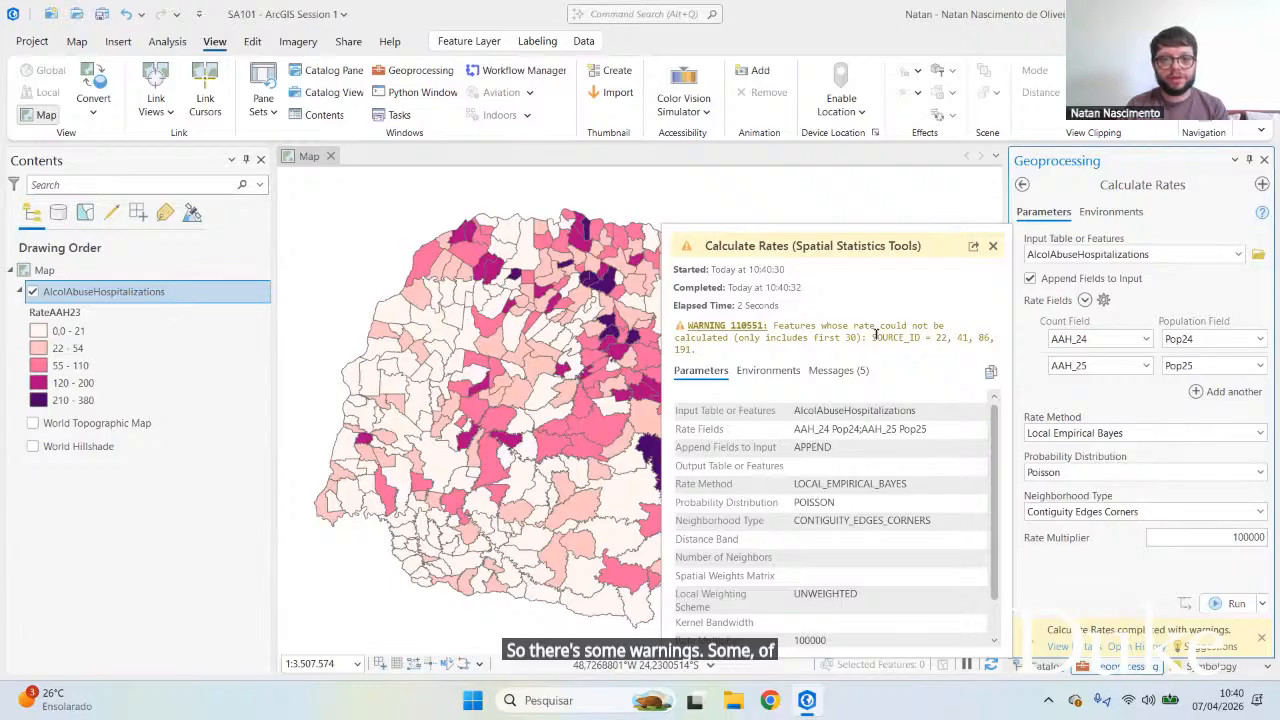
{"action": "scroll", "coordinate": [892, 515], "scroll_direction": "down", "scroll_amount": 1}
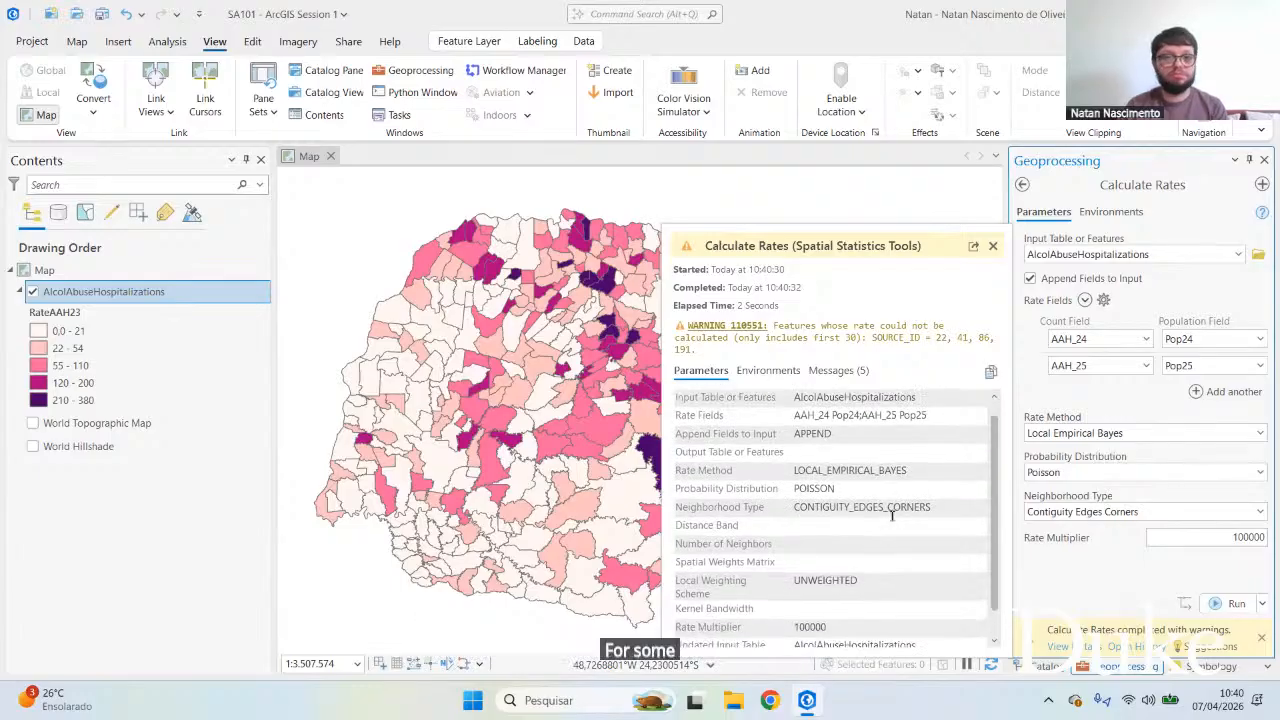
{"action": "scroll", "coordinate": [892, 515], "scroll_direction": "up", "scroll_amount": 1}
{"action": "left_click", "coordinate": [1062, 647]}
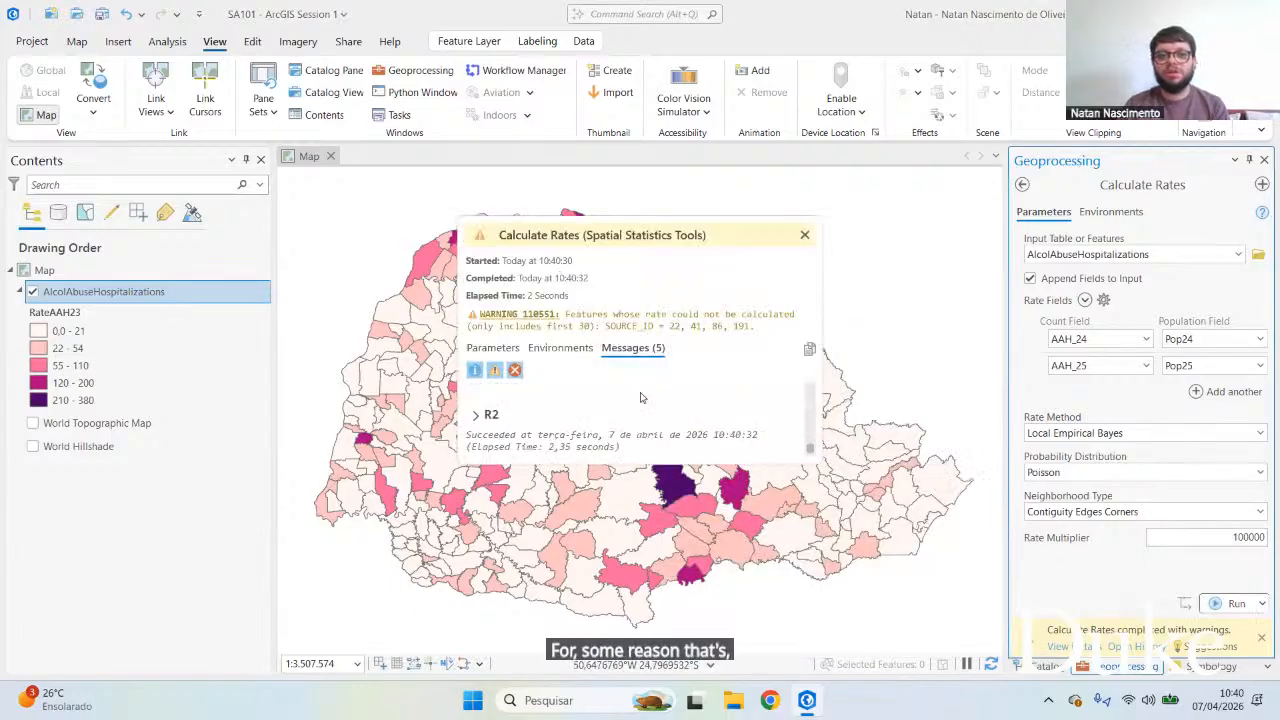
{"action": "scroll", "coordinate": [641, 397], "scroll_direction": "down", "scroll_amount": 1}
{"action": "left_click_drag", "start_coordinate": [751, 243], "coordinate": [749, 212]}
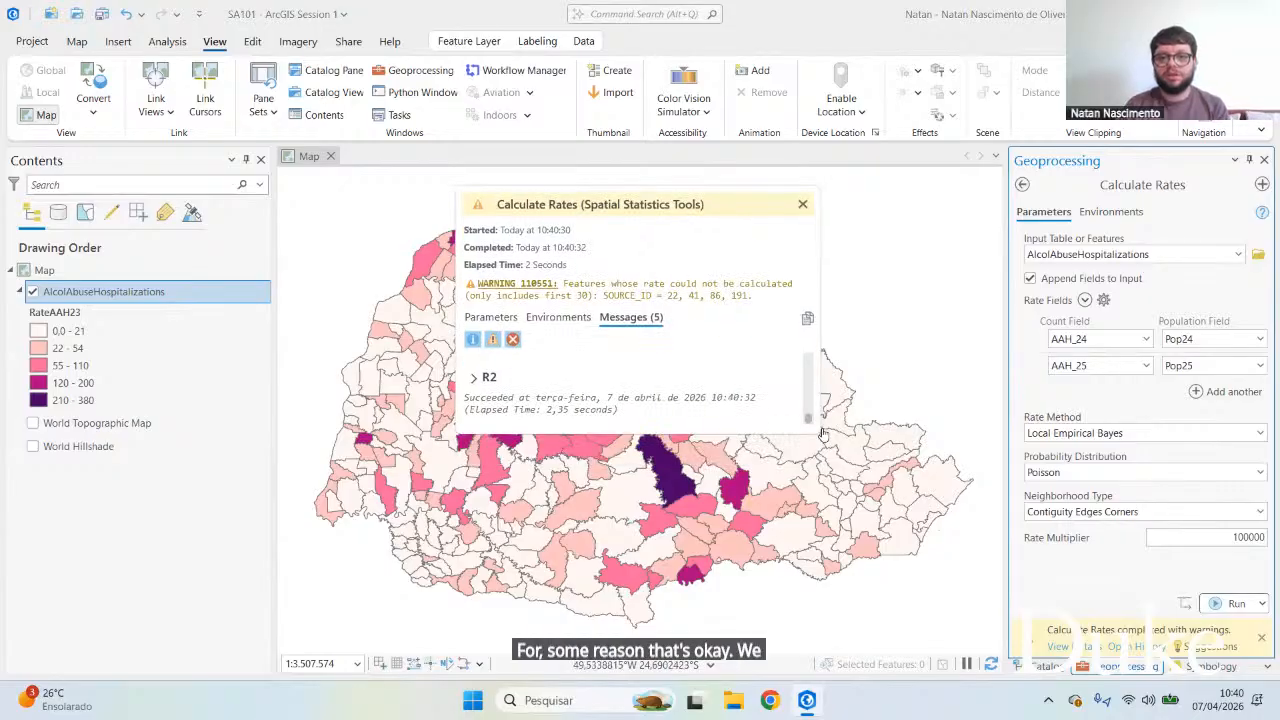
{"action": "left_click", "coordinate": [815, 436]}
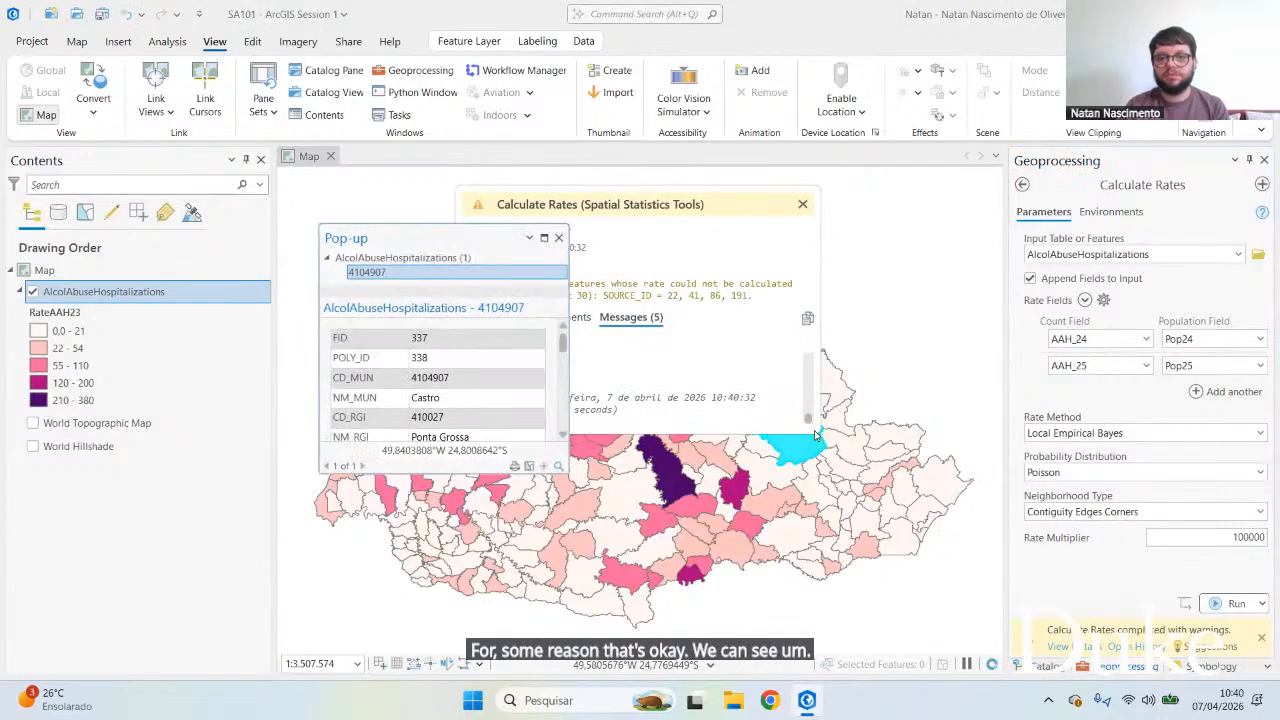
{"action": "left_click", "coordinate": [560, 239]}
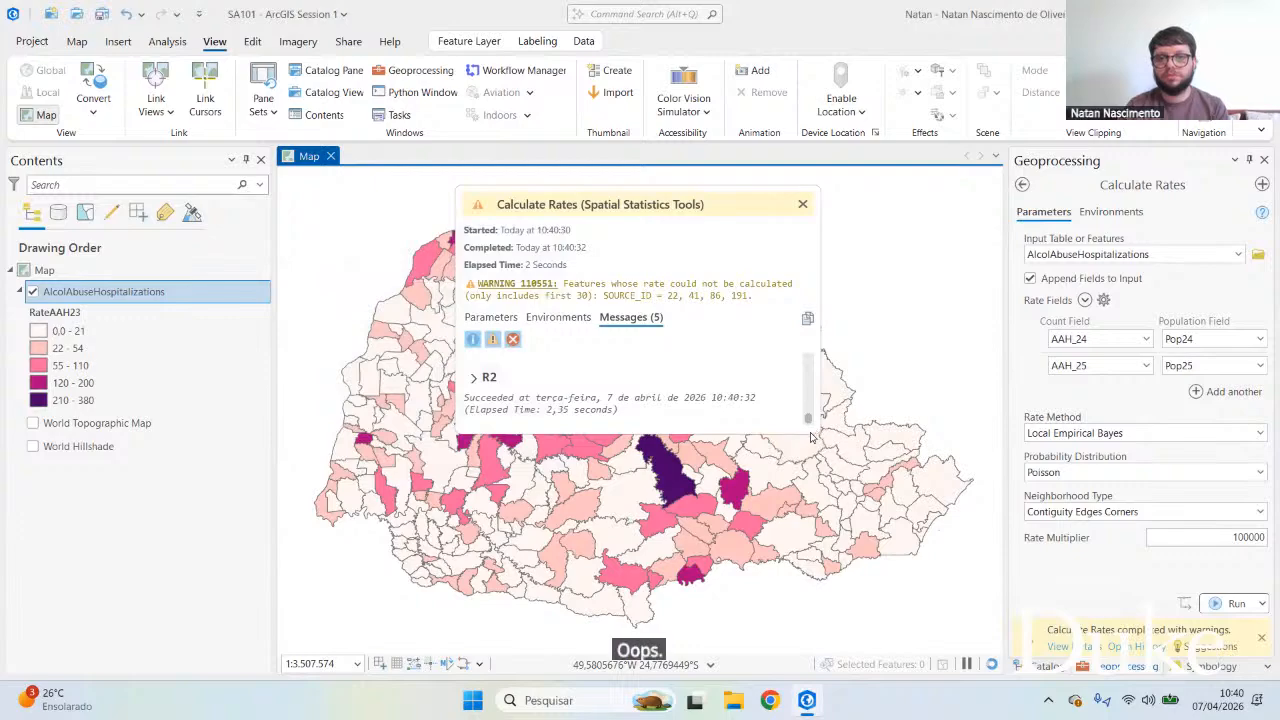
{"action": "left_click_drag", "start_coordinate": [810, 432], "coordinate": [810, 578]}
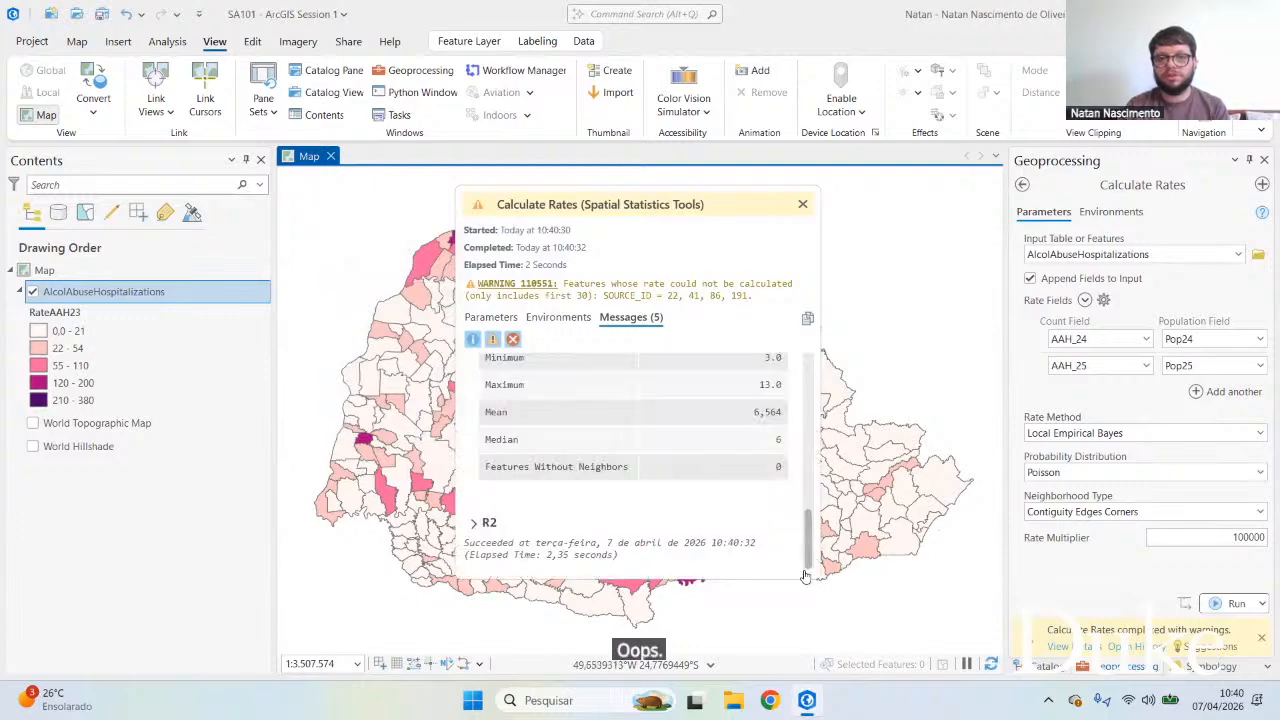
Step: Review the warnings about features whose rates could not be calculated in the run messages
{"action": "scroll", "coordinate": [730, 503], "scroll_direction": "up", "scroll_amount": 8}
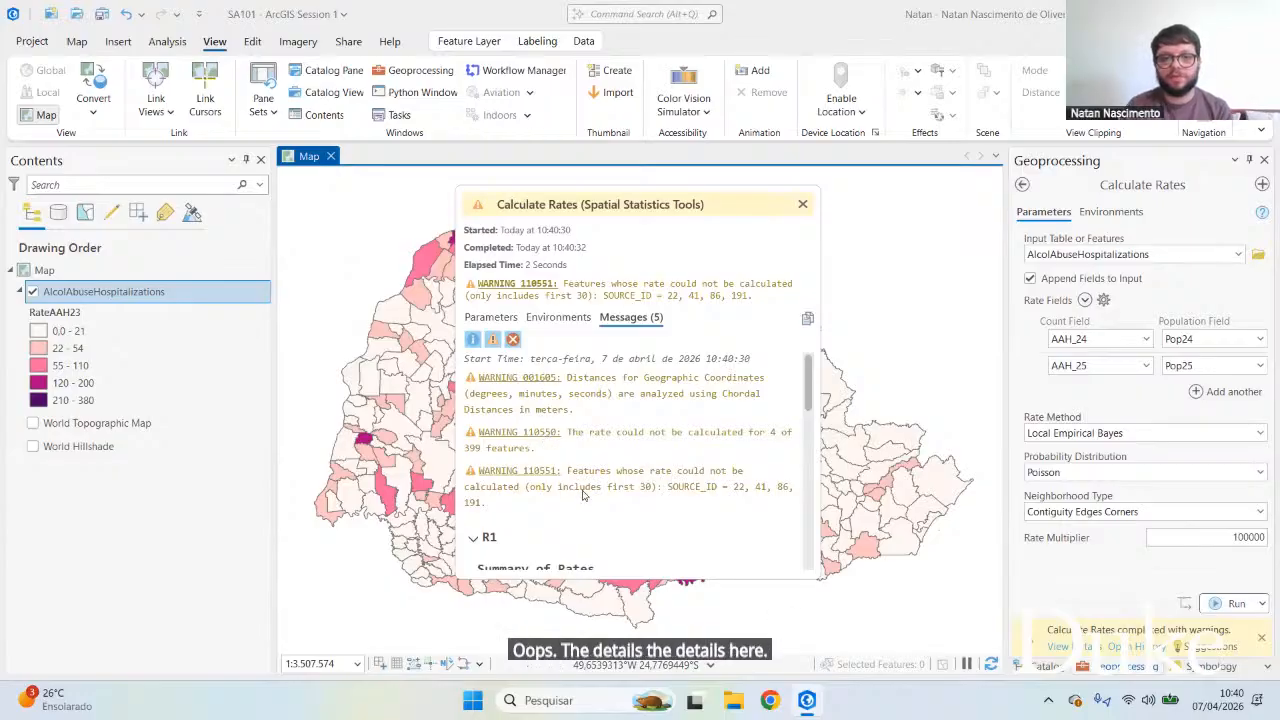
{"action": "left_click_drag", "start_coordinate": [568, 432], "coordinate": [738, 452]}
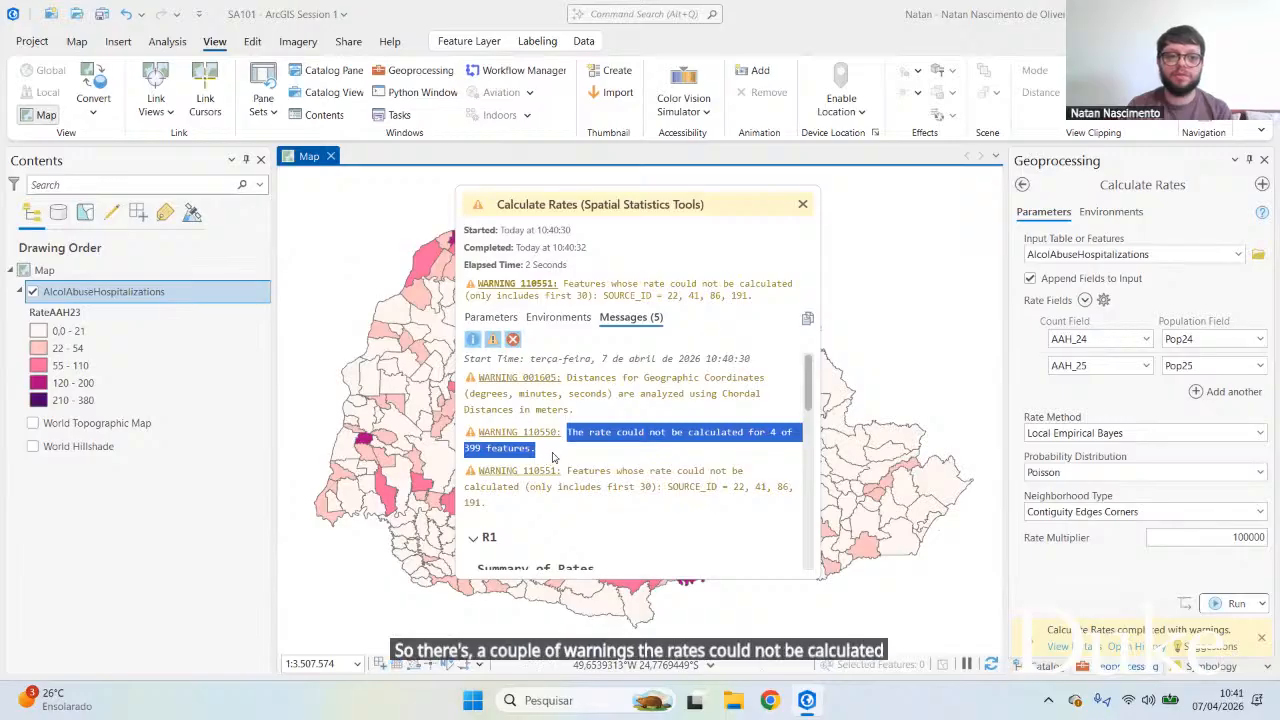
{"action": "left_click", "coordinate": [553, 457]}
Step: Compare the crude and Local Empirical Bayes rate statistics in the R1 Summary of Rates
{"action": "scroll", "coordinate": [614, 468], "scroll_direction": "down", "scroll_amount": 3}
{"action": "scroll", "coordinate": [617, 478], "scroll_direction": "down", "scroll_amount": 2}
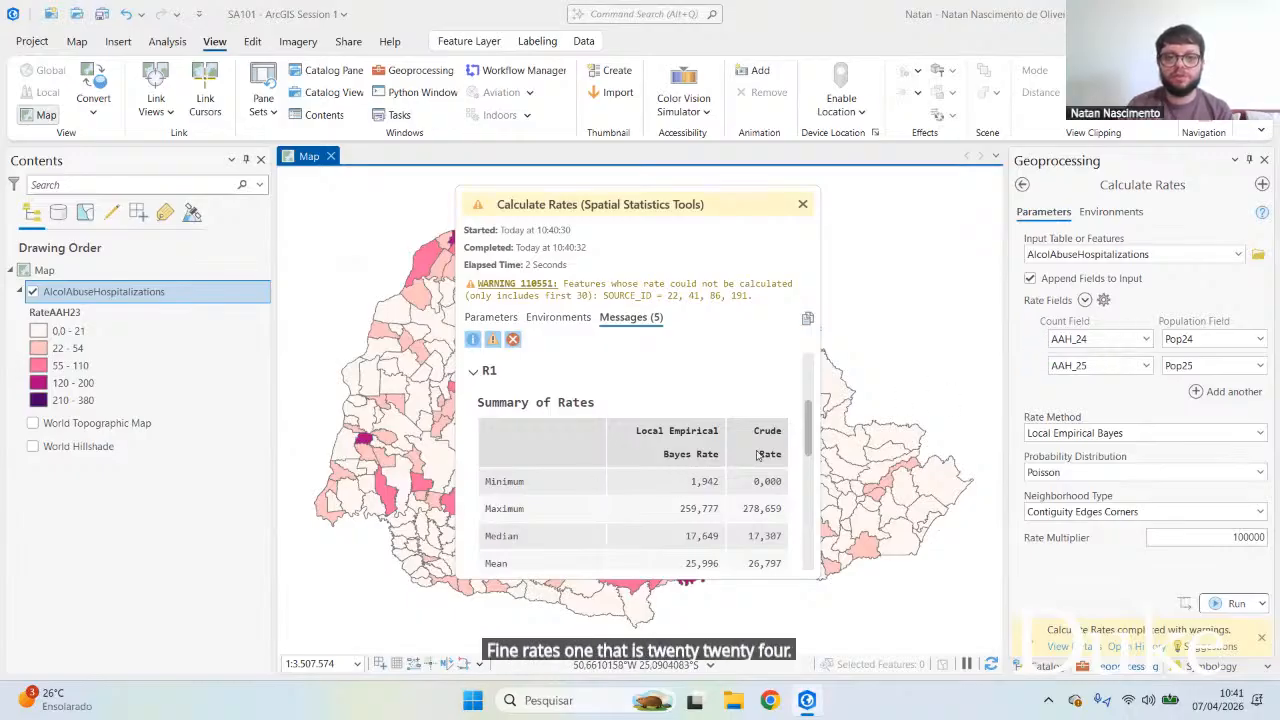
{"action": "left_click_drag", "start_coordinate": [784, 487], "coordinate": [752, 484]}
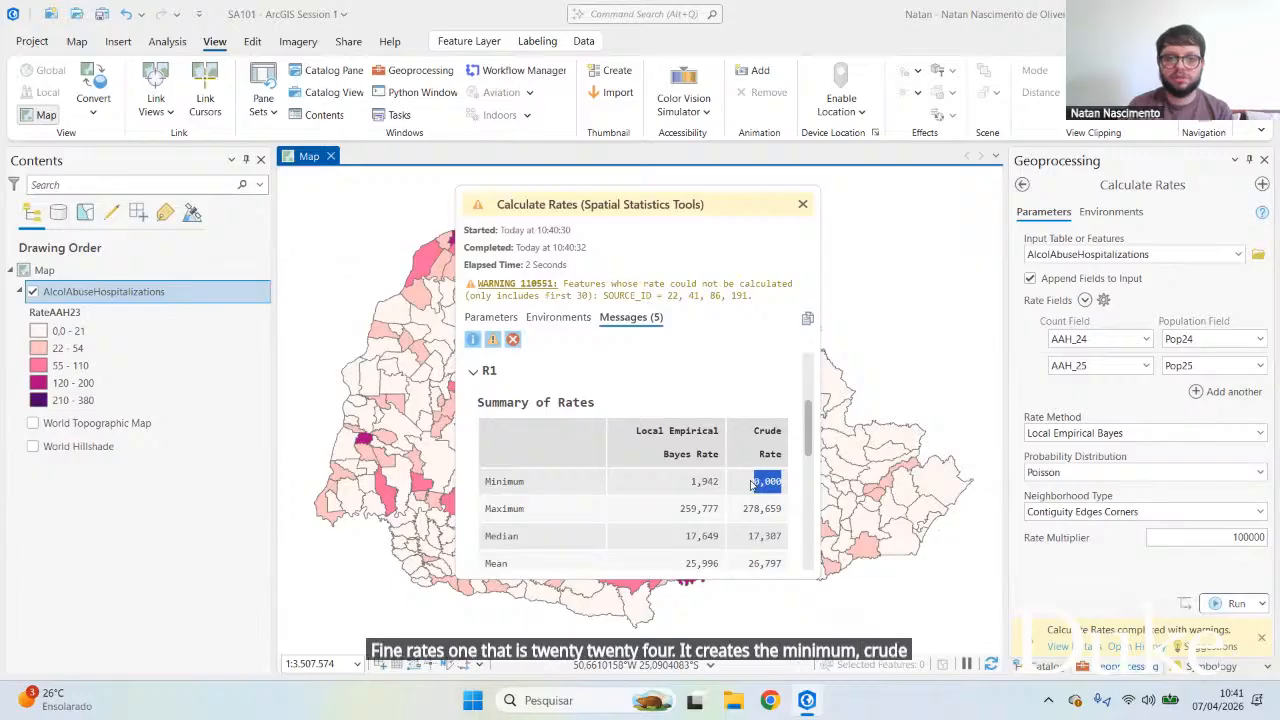
{"action": "left_click", "coordinate": [752, 484]}
{"action": "scroll", "coordinate": [748, 470], "scroll_direction": "down", "scroll_amount": 1}
{"action": "left_click_drag", "start_coordinate": [780, 425], "coordinate": [741, 426]}
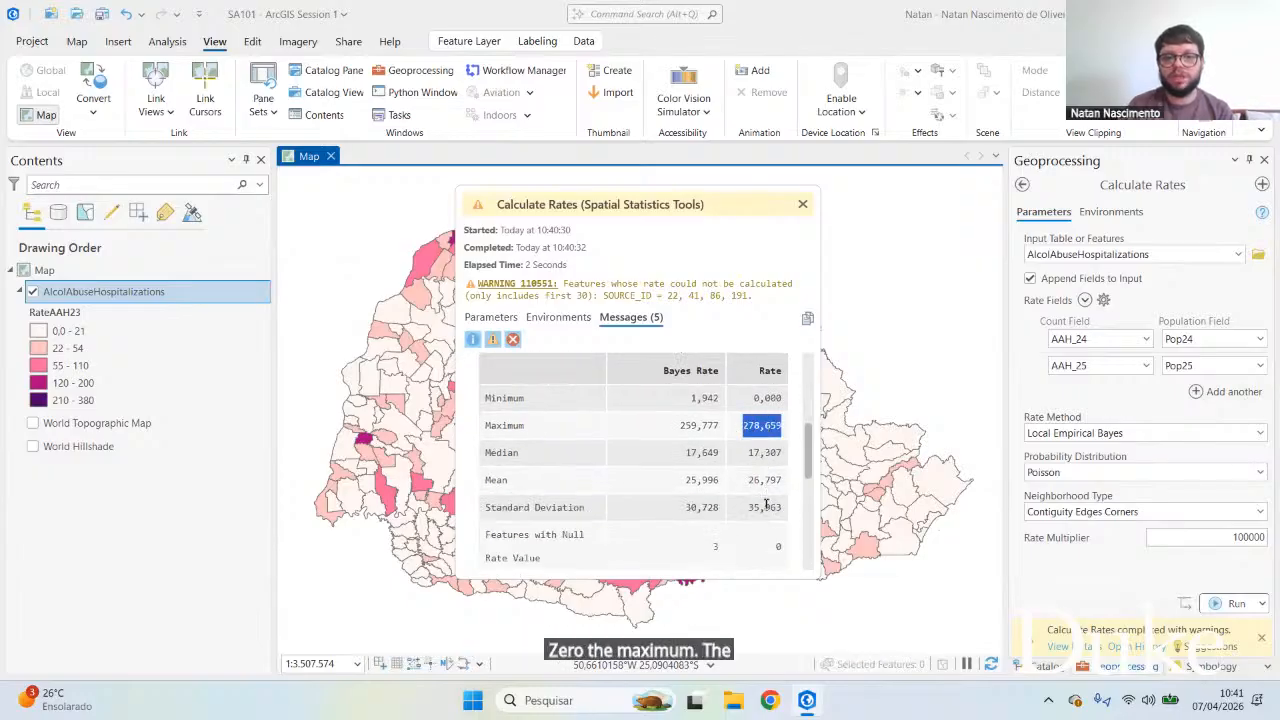
{"action": "scroll", "coordinate": [764, 521], "scroll_direction": "down", "scroll_amount": 1}
{"action": "scroll", "coordinate": [764, 521], "scroll_direction": "up", "scroll_amount": 2}
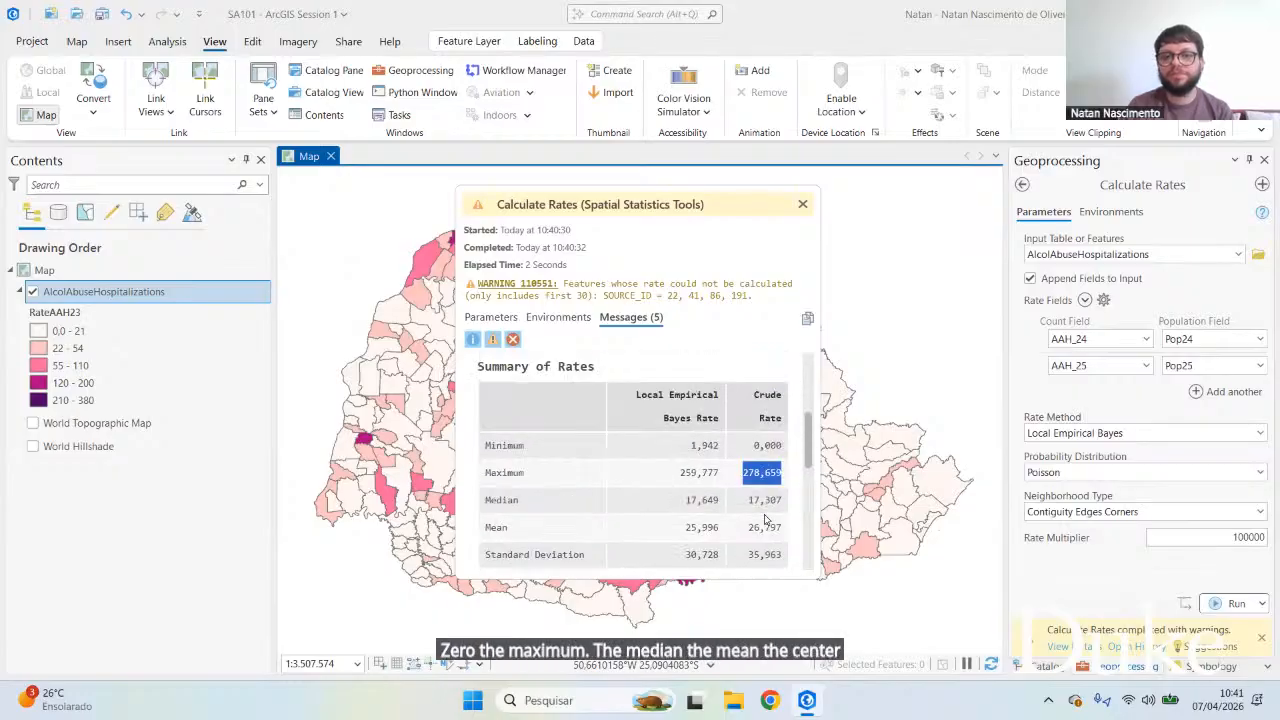
{"action": "left_click_drag", "start_coordinate": [640, 430], "coordinate": [720, 457]}
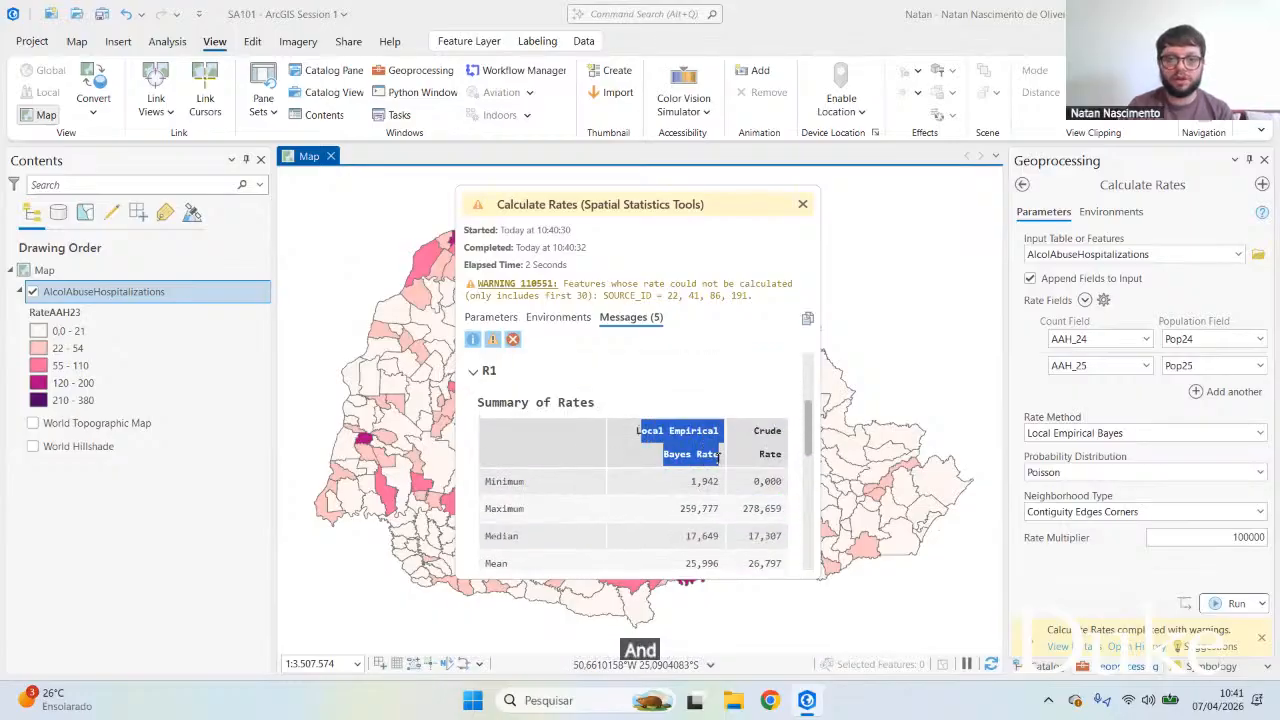
{"action": "left_click", "coordinate": [720, 459]}
{"action": "double_click", "coordinate": [702, 482]}
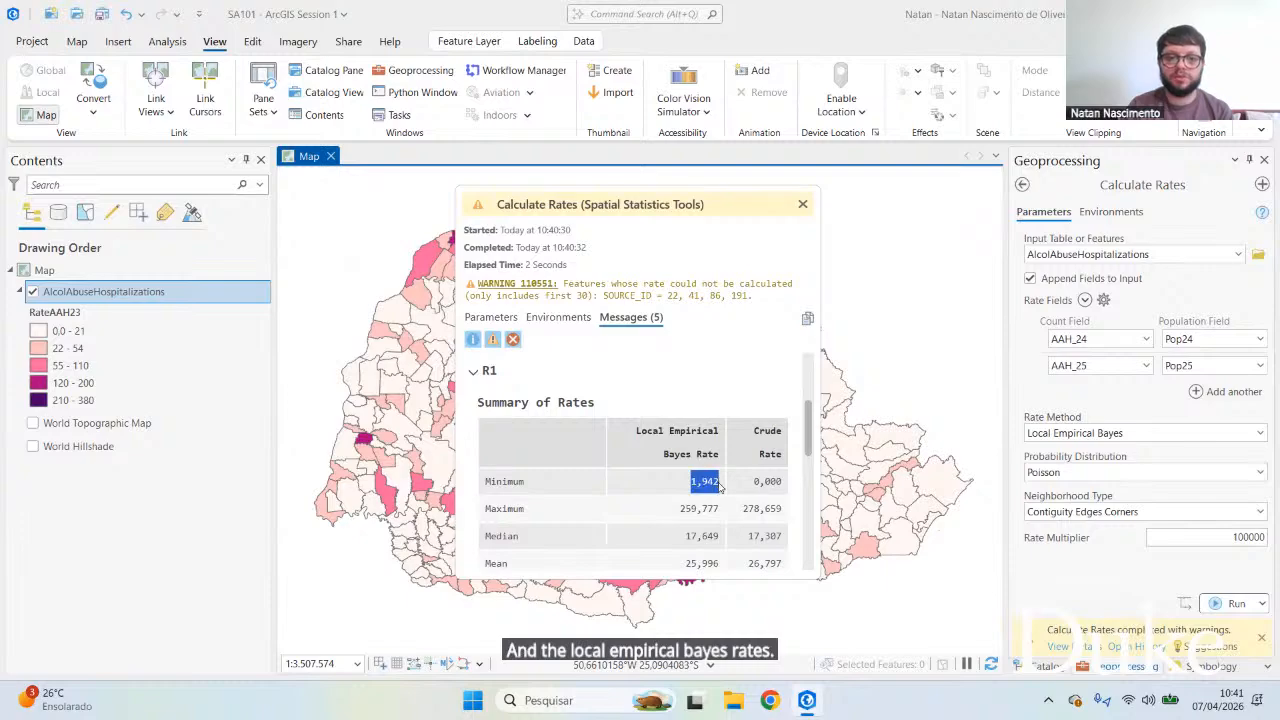
{"action": "left_click", "coordinate": [712, 486]}
{"action": "scroll", "coordinate": [718, 487], "scroll_direction": "down", "scroll_amount": 3}
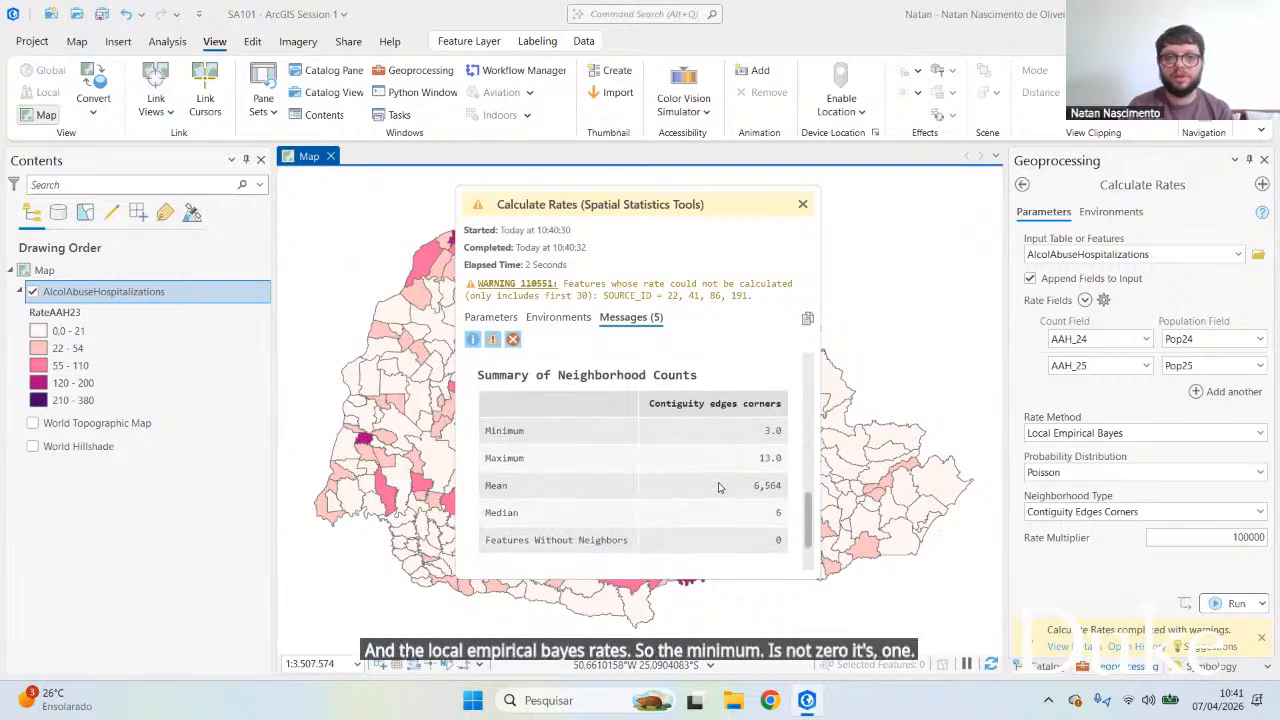
Step: Examine the R1 neighborhood counts and the expanded R2 summary, and close the run details
{"action": "scroll", "coordinate": [718, 485], "scroll_direction": "up", "scroll_amount": 1}
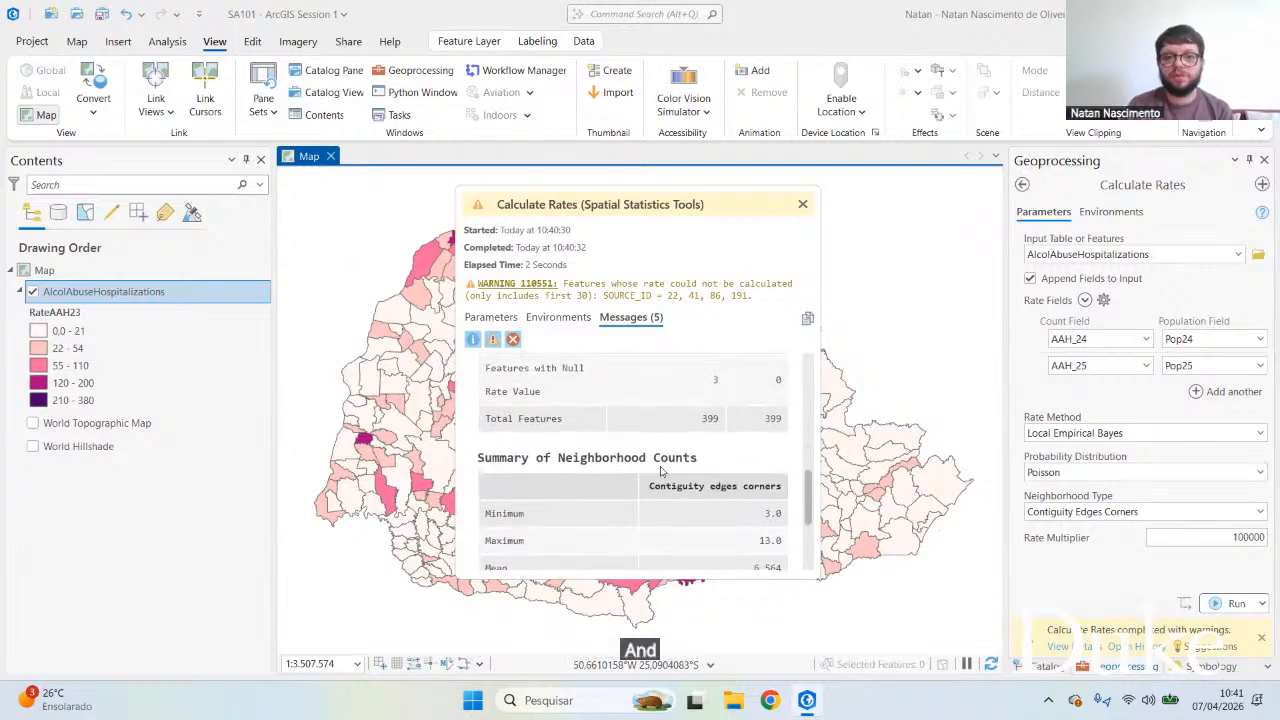
{"action": "scroll", "coordinate": [660, 470], "scroll_direction": "down", "scroll_amount": 2}
{"action": "left_click", "coordinate": [469, 524]}
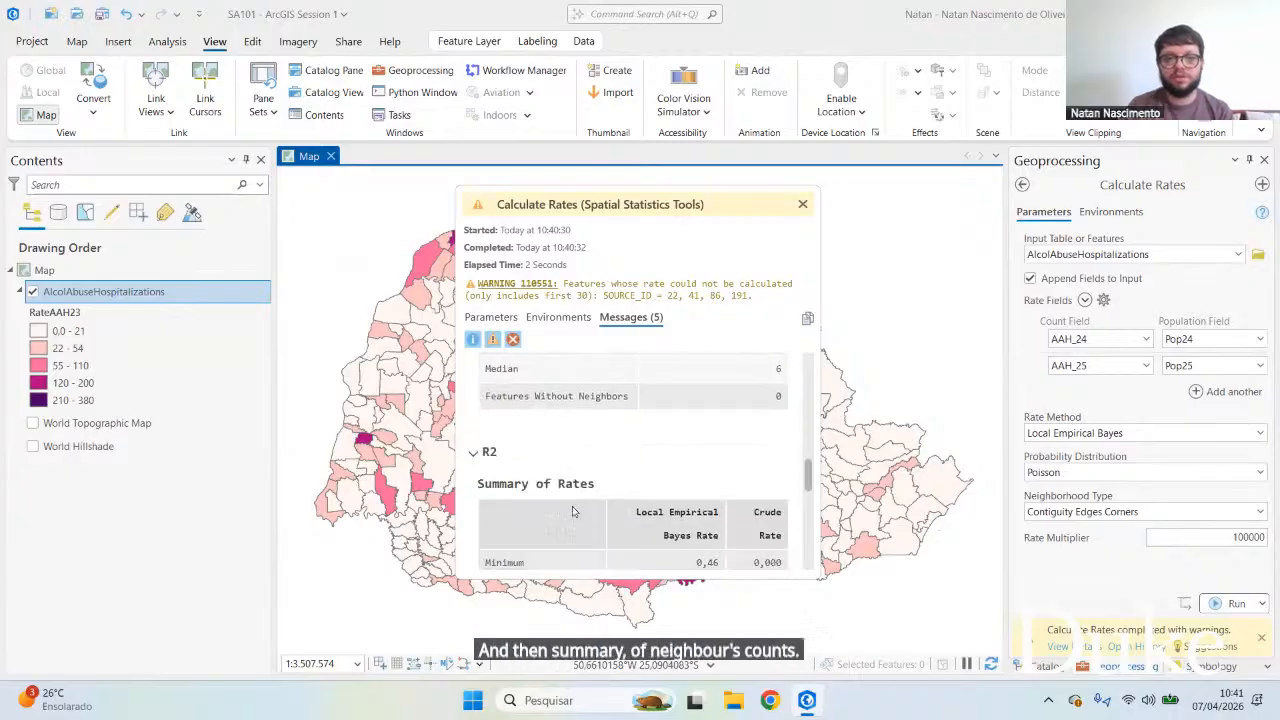
{"action": "scroll", "coordinate": [571, 506], "scroll_direction": "down", "scroll_amount": 2}
{"action": "scroll", "coordinate": [759, 460], "scroll_direction": "down", "scroll_amount": 6}
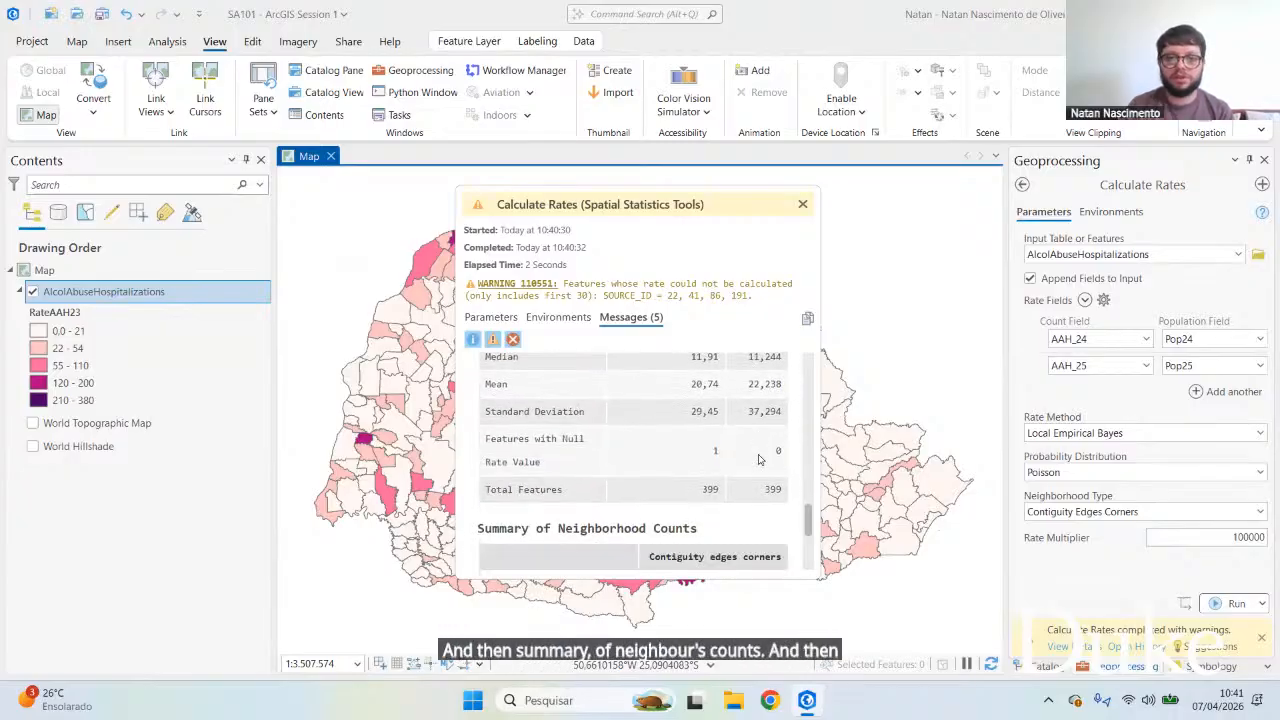
{"action": "left_click", "coordinate": [802, 205]}
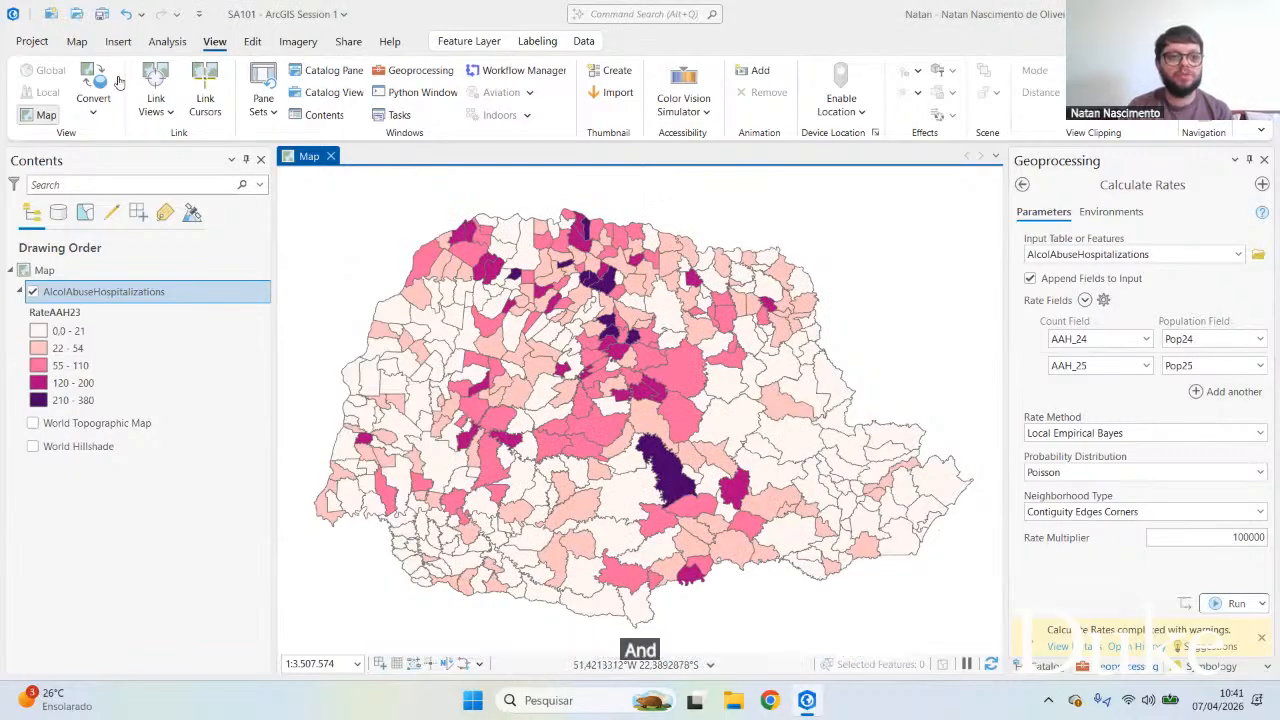
Step: Inspect the R1, R1_CR, R2 and R2_CR fields in the AlcolAbuseHospitalizations attribute table, and close the table
{"action": "right_click", "coordinate": [190, 291]}
{"action": "left_click", "coordinate": [282, 201]}
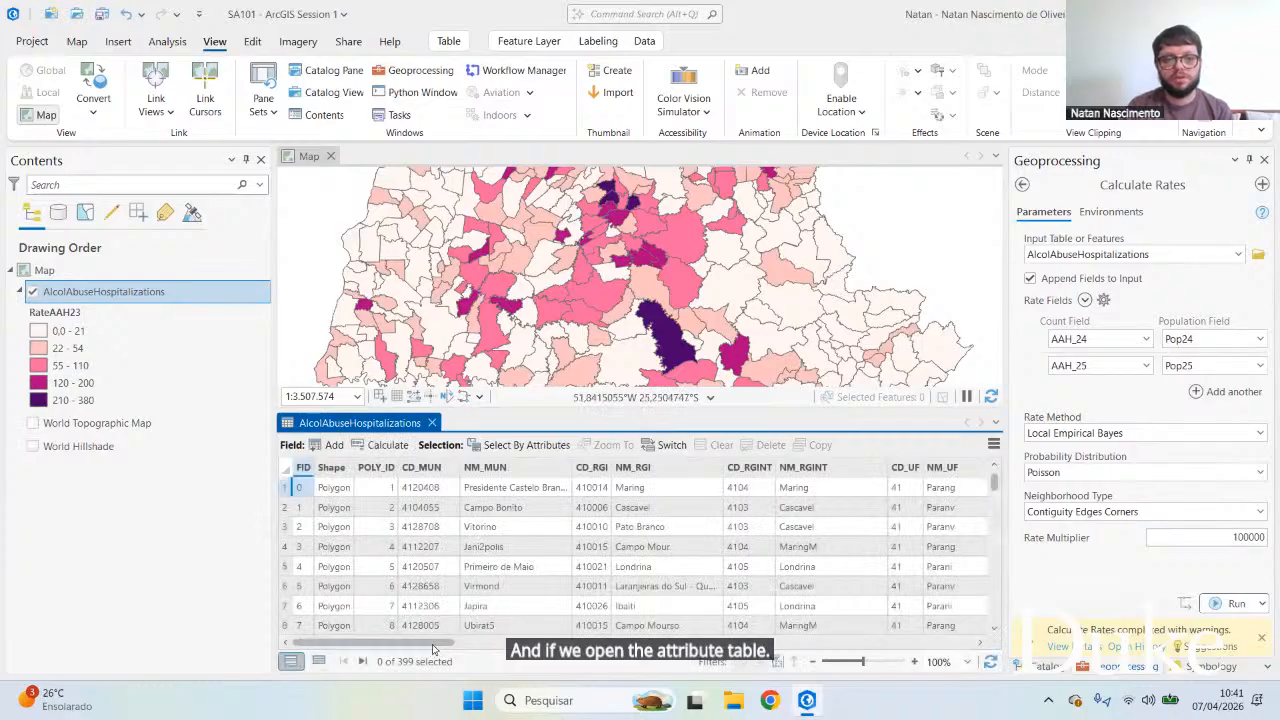
{"action": "left_click_drag", "start_coordinate": [432, 645], "coordinate": [865, 641]}
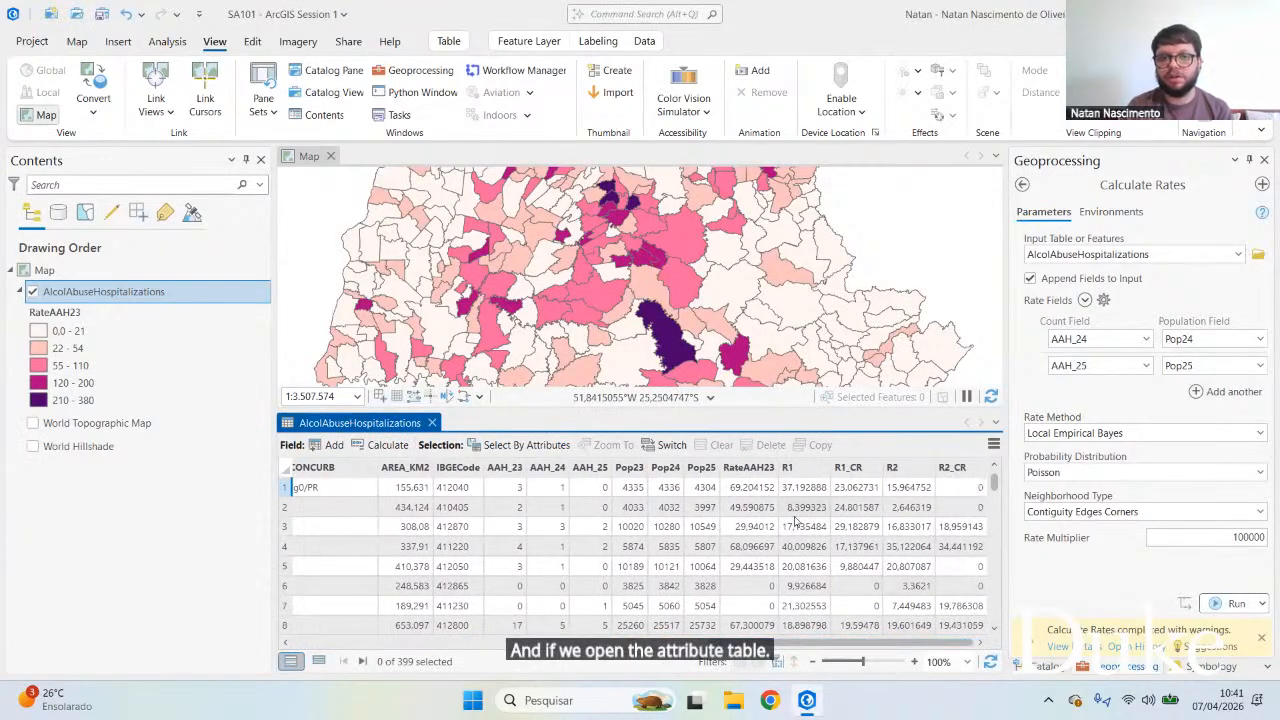
{"action": "mouse_move", "coordinate": [793, 472]}
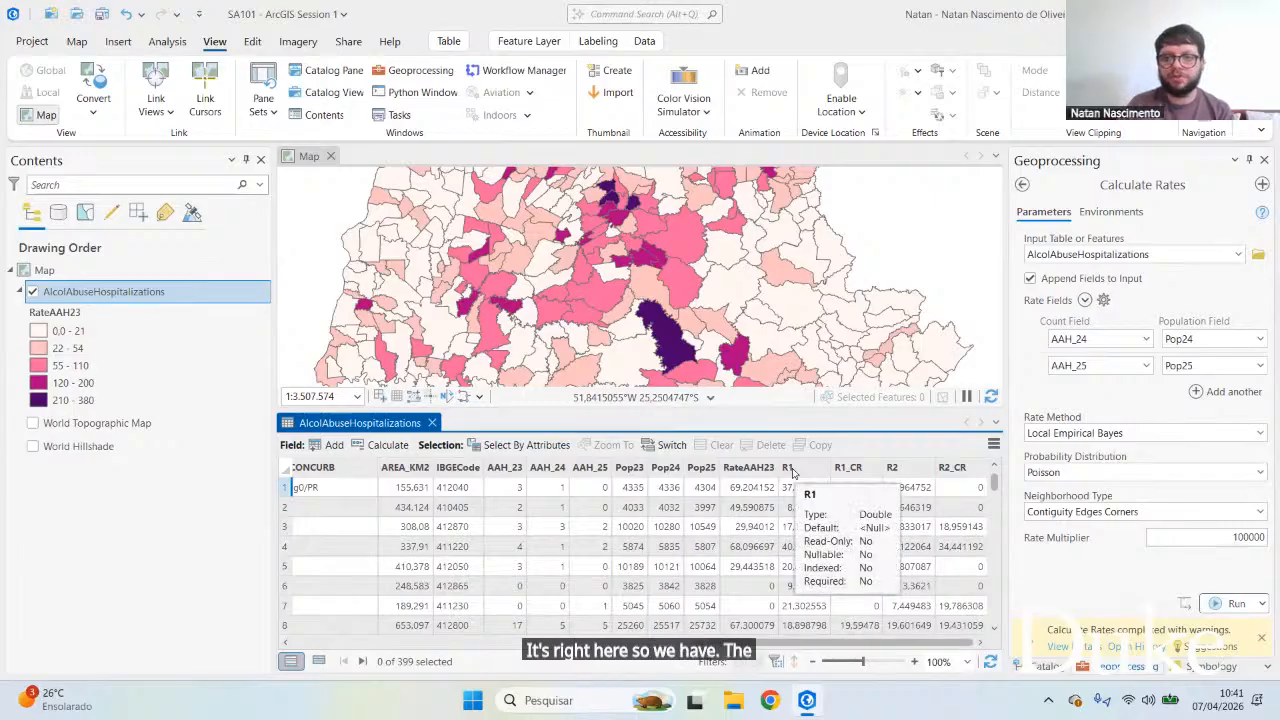
{"action": "mouse_move", "coordinate": [850, 476]}
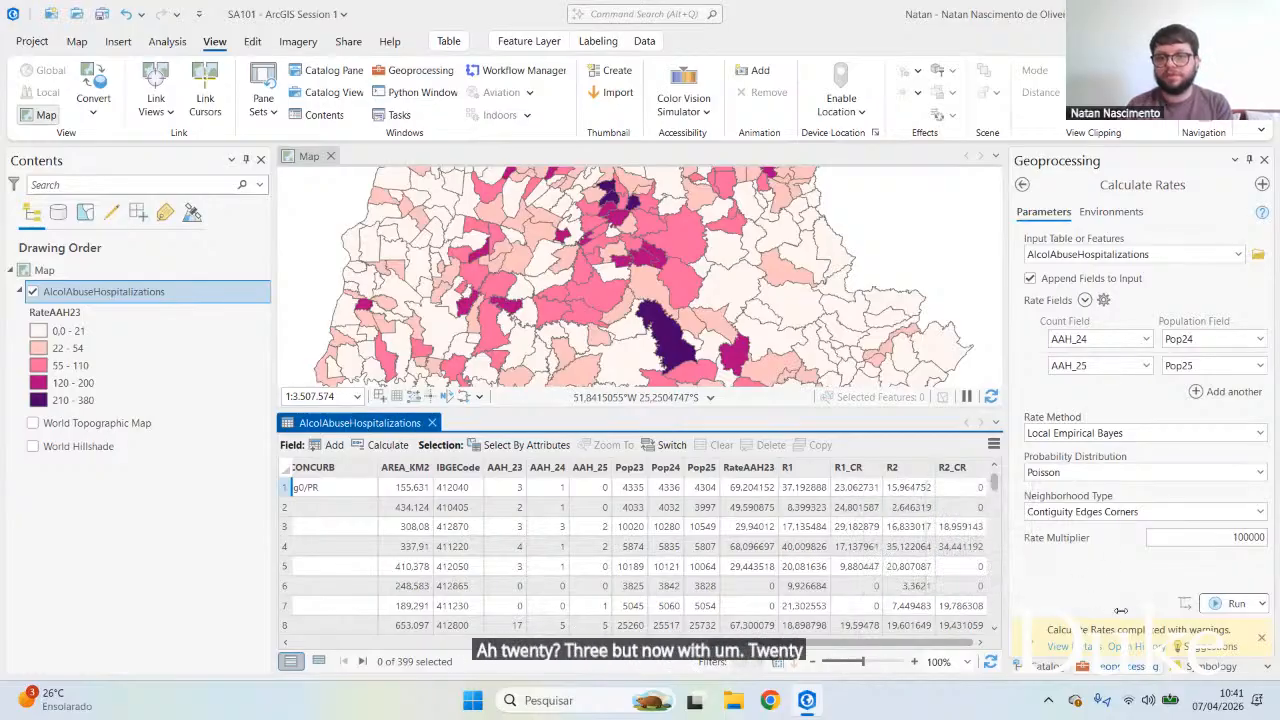
{"action": "left_click_drag", "start_coordinate": [912, 645], "coordinate": [380, 645]}
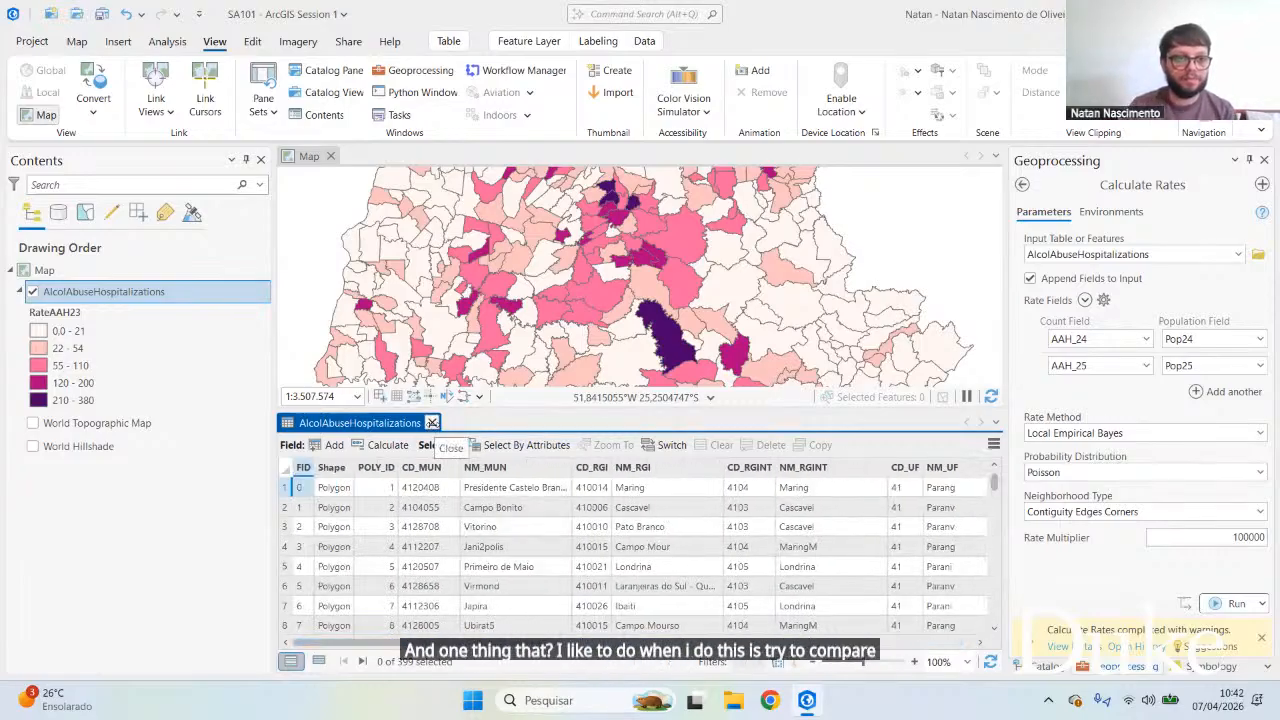
{"action": "left_click", "coordinate": [432, 422]}
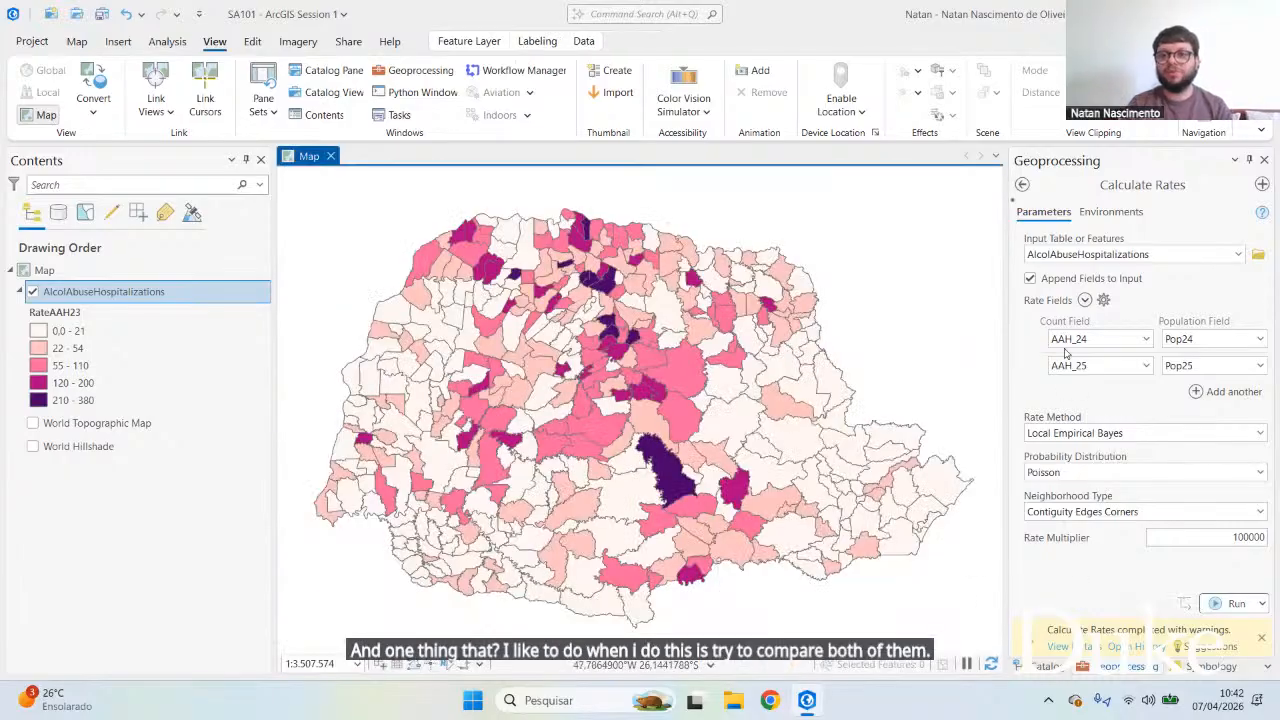
Step: Symbolize the AlcolAbuseHospitalizations layer with Bivariate Colors, using RateAAH23 as the first field and R1_CR as the second
{"action": "left_click", "coordinate": [1214, 667]}
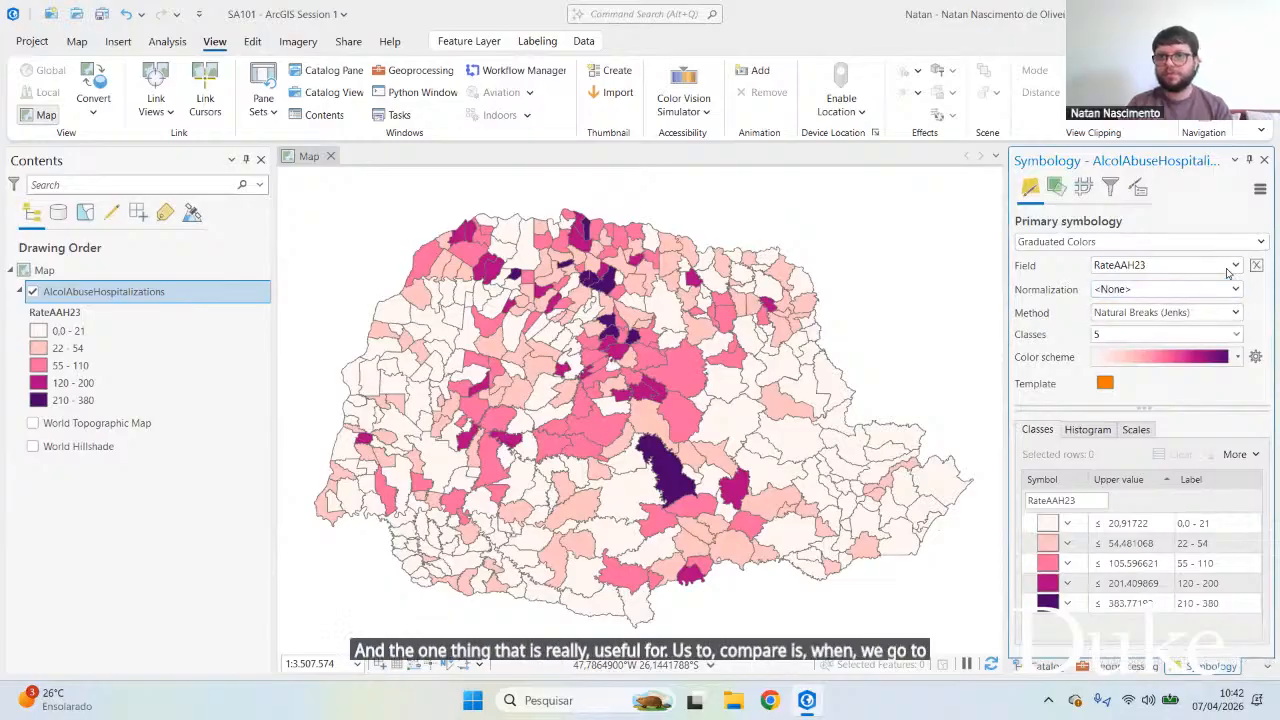
{"action": "left_click", "coordinate": [1237, 266]}
{"action": "left_click", "coordinate": [1237, 266]}
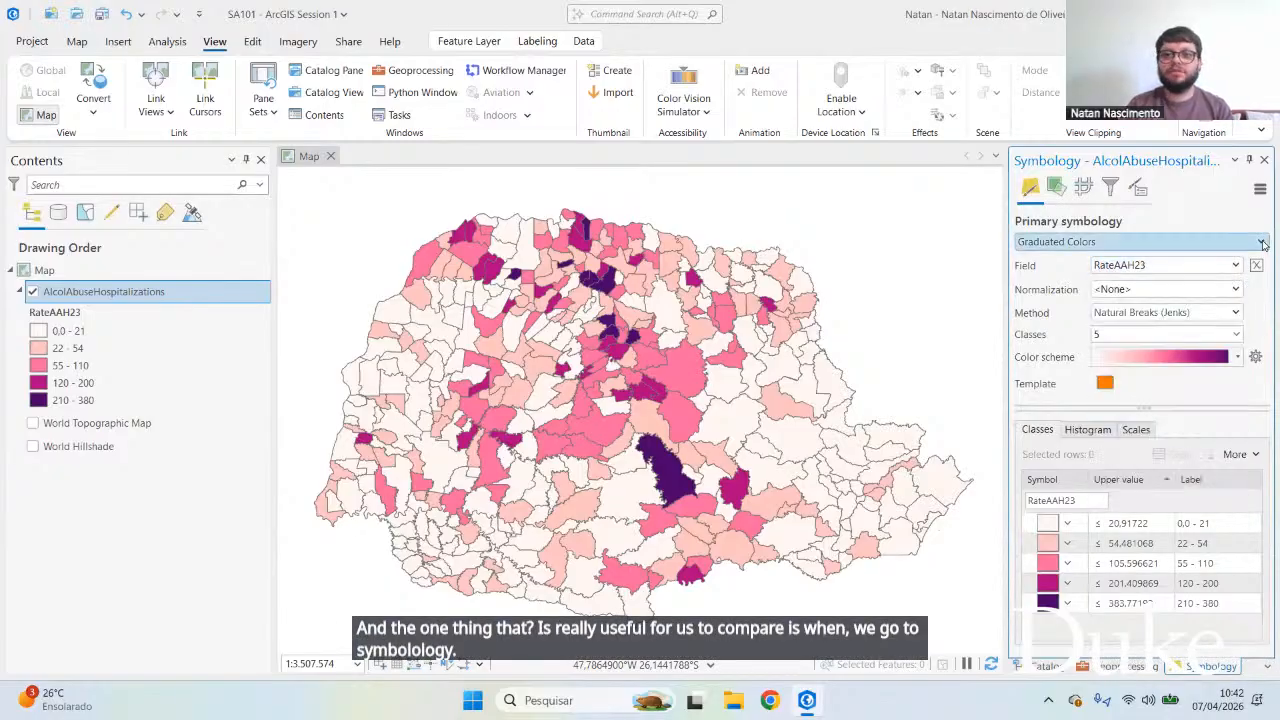
{"action": "left_click", "coordinate": [1262, 244]}
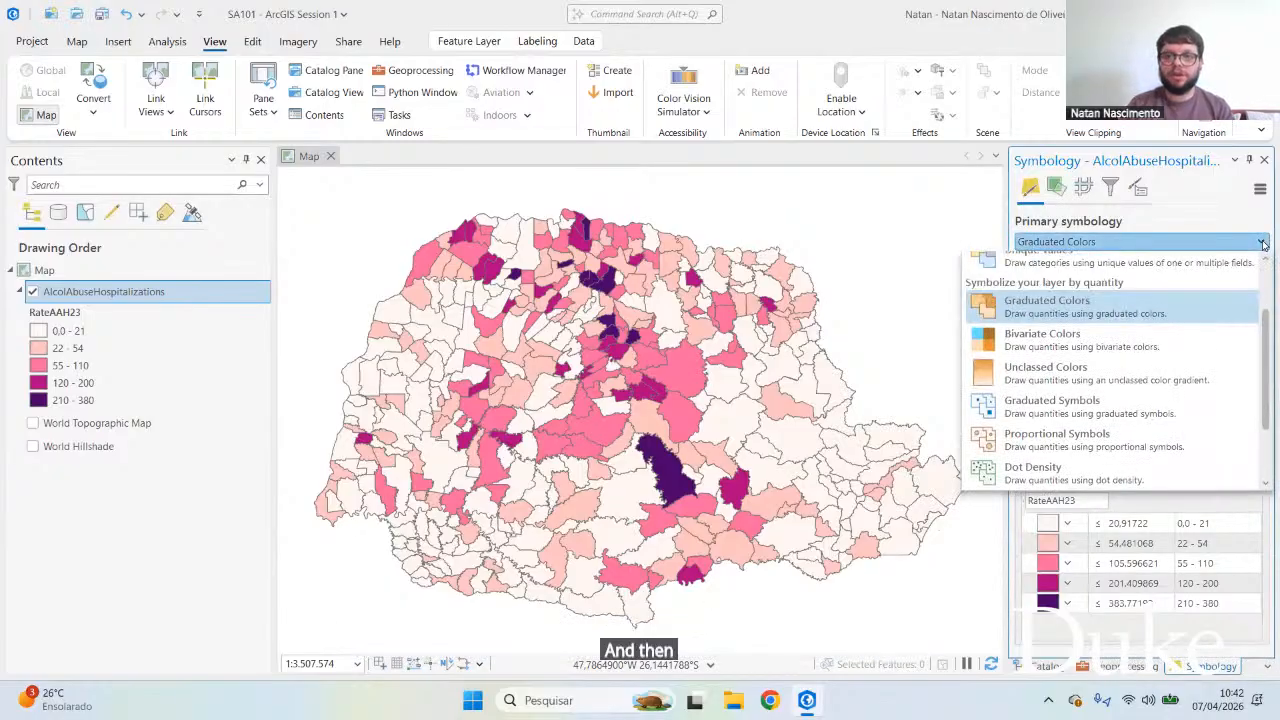
{"action": "left_click", "coordinate": [1090, 352]}
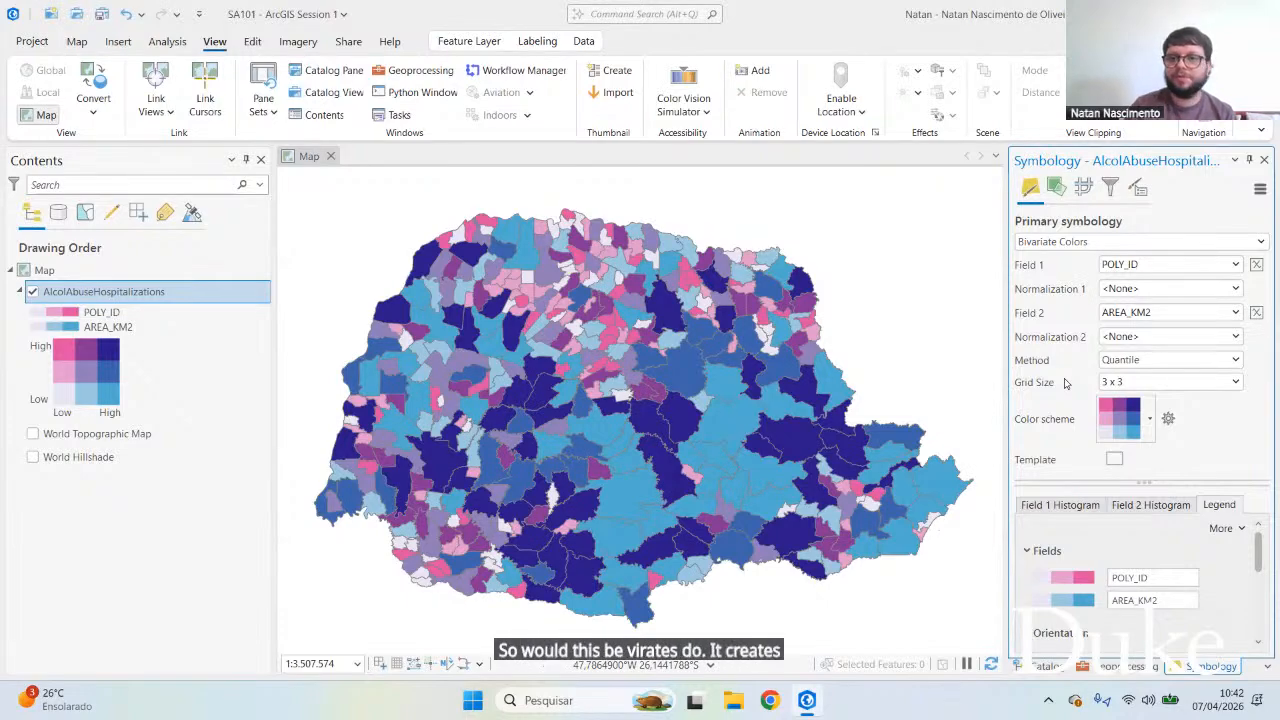
{"action": "left_click", "coordinate": [1235, 266]}
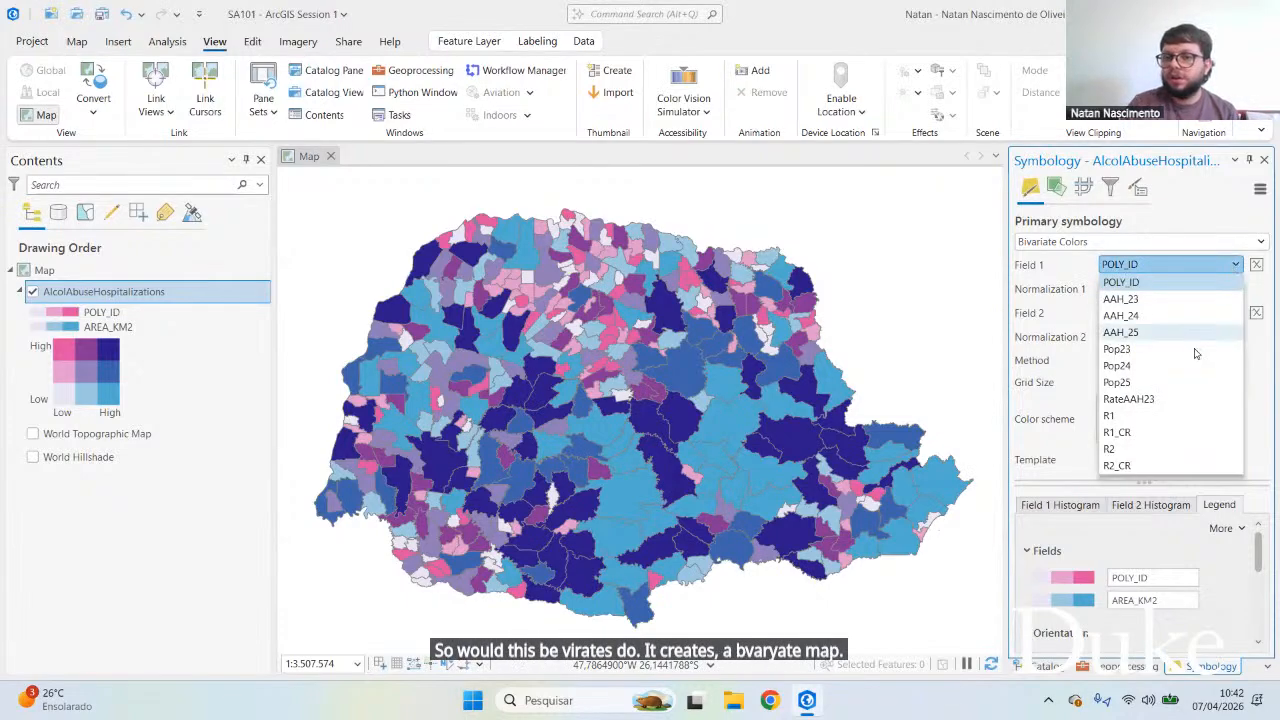
{"action": "left_click", "coordinate": [1160, 400]}
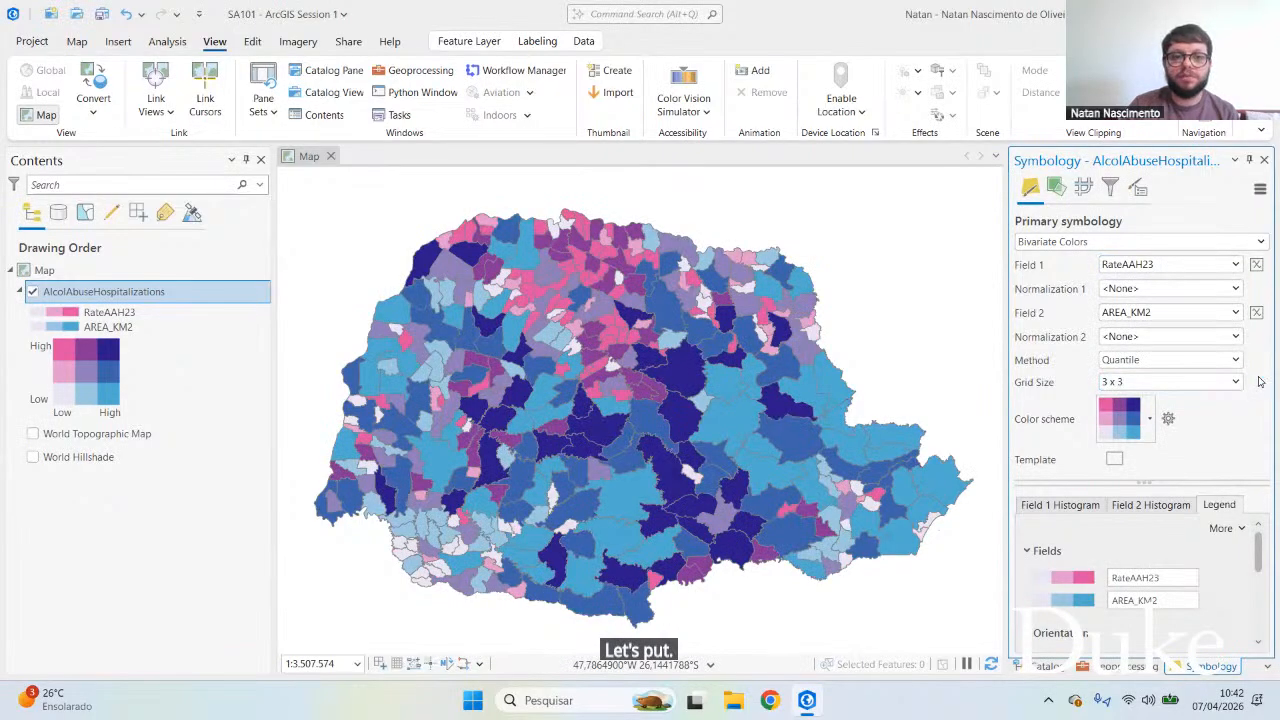
{"action": "left_click", "coordinate": [1236, 313]}
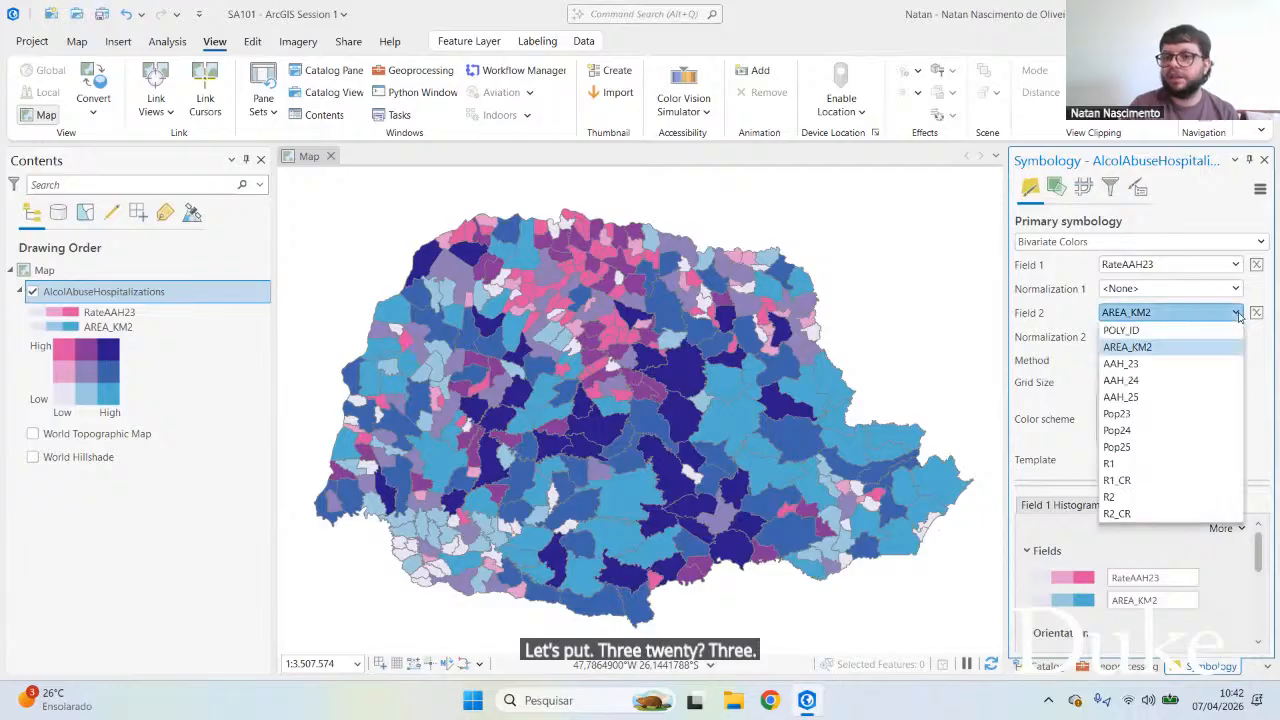
{"action": "left_click", "coordinate": [1170, 480]}
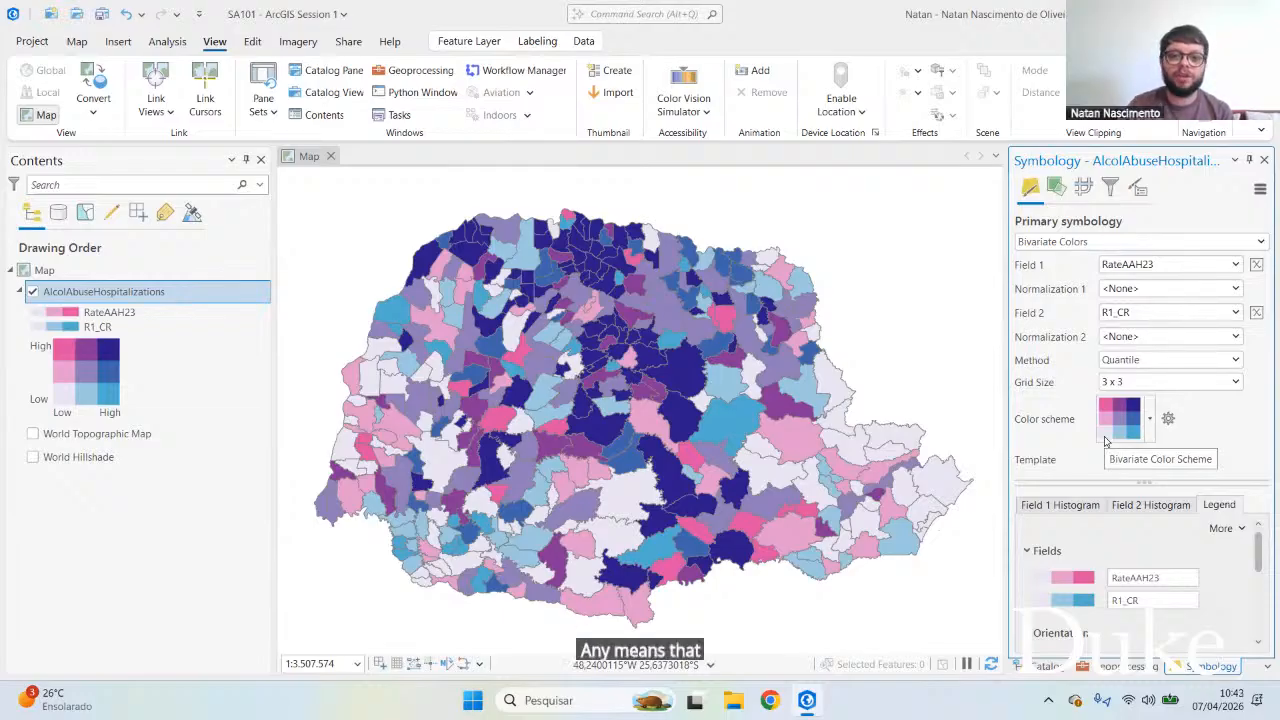
Step: Inspect the attributes of municipalities in different bivariate color classes on the map, closing each pop-up
{"action": "left_click", "coordinate": [735, 362]}
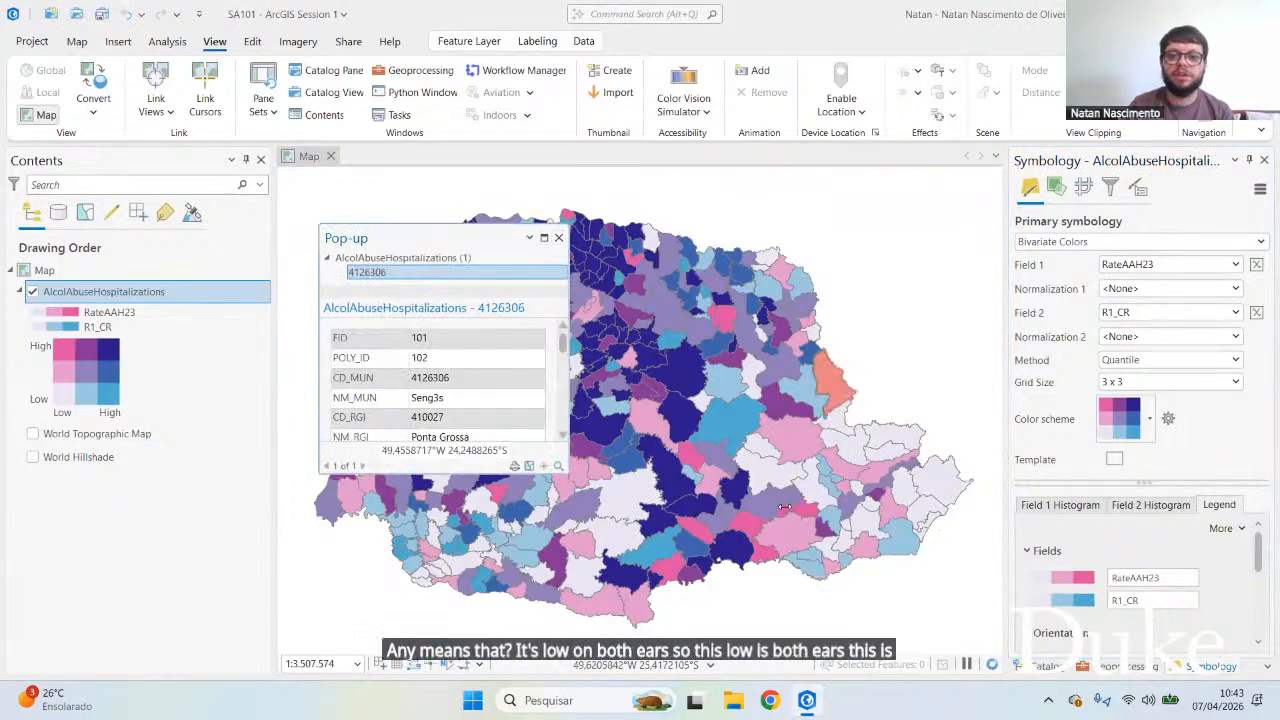
{"action": "left_click", "coordinate": [767, 478]}
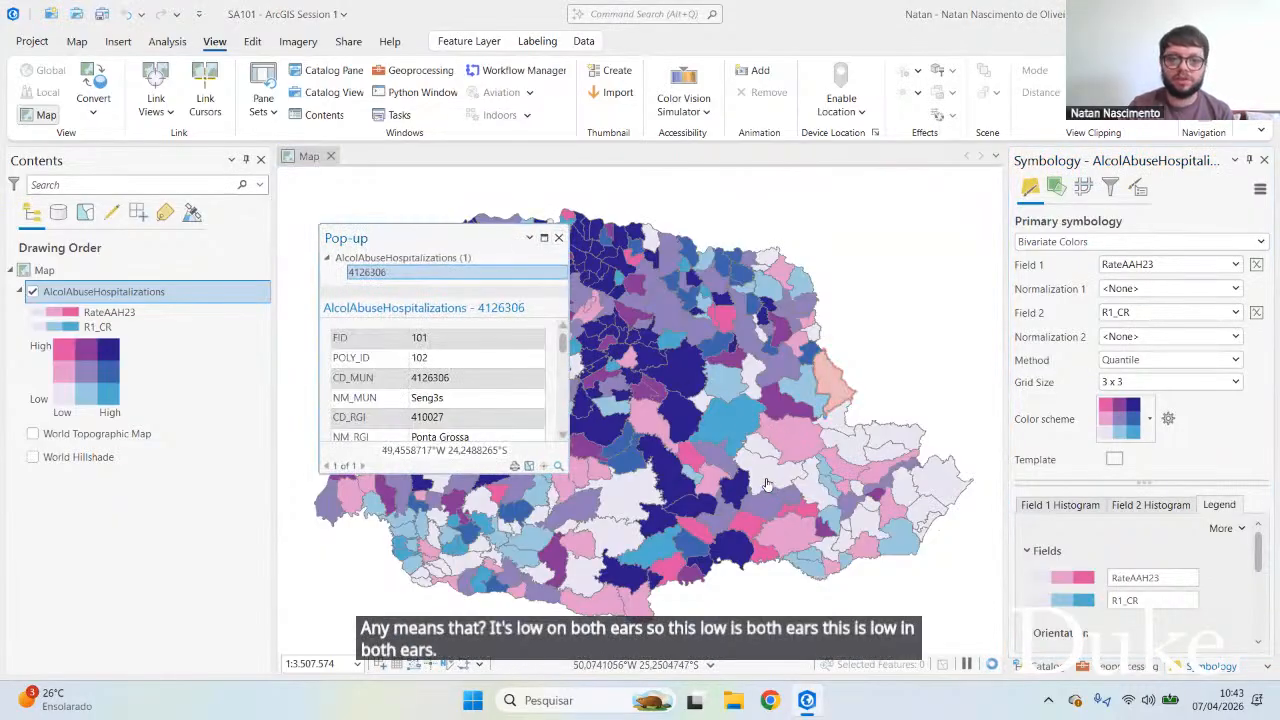
{"action": "left_click", "coordinate": [558, 237]}
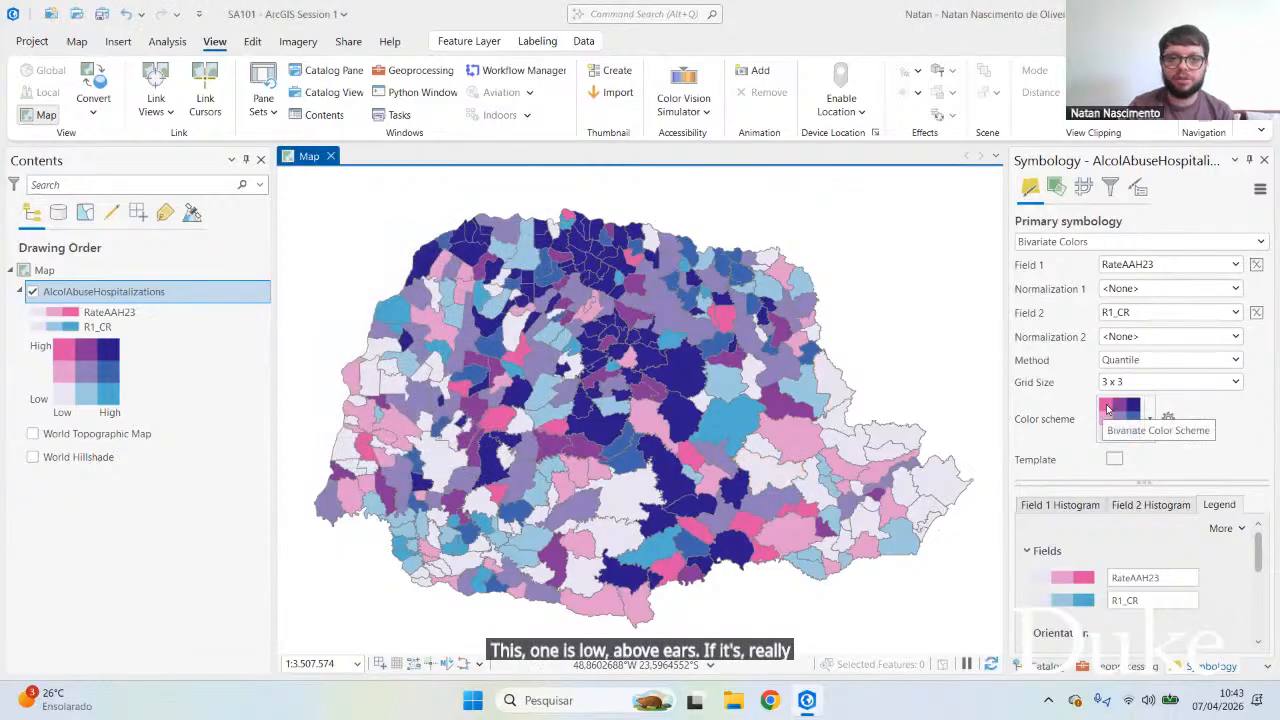
{"action": "left_click", "coordinate": [724, 322]}
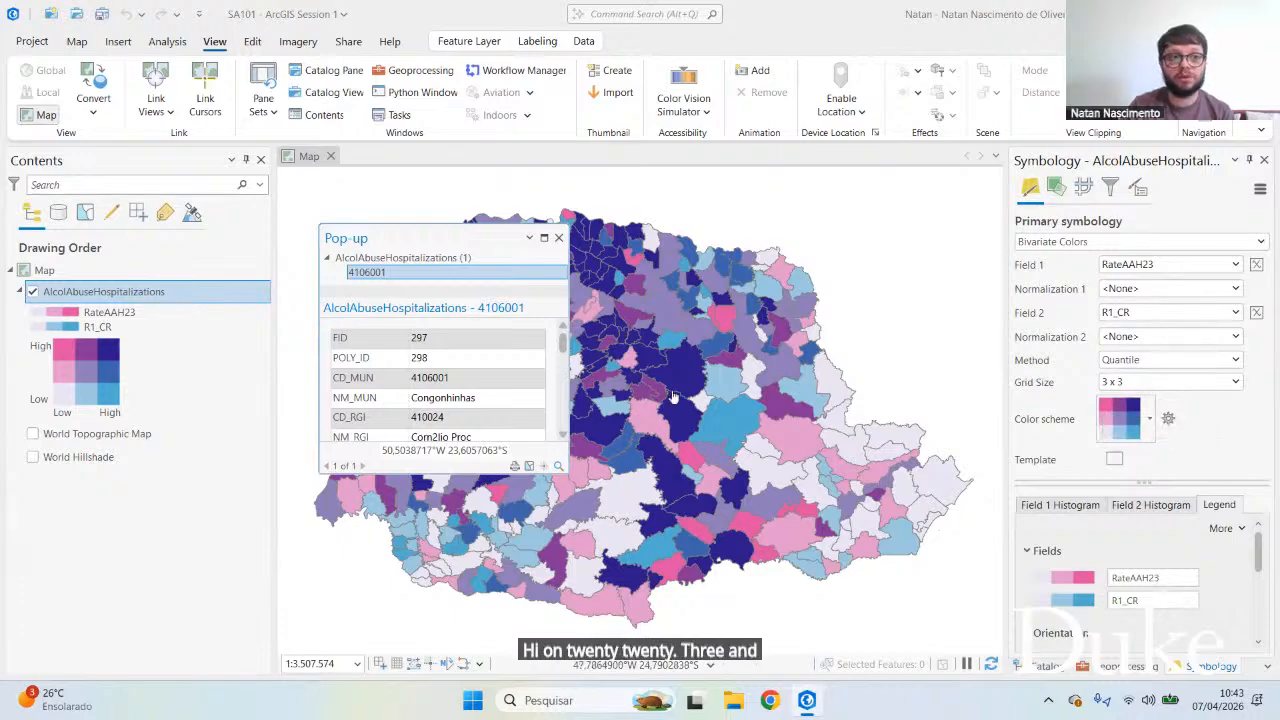
{"action": "left_click", "coordinate": [559, 238]}
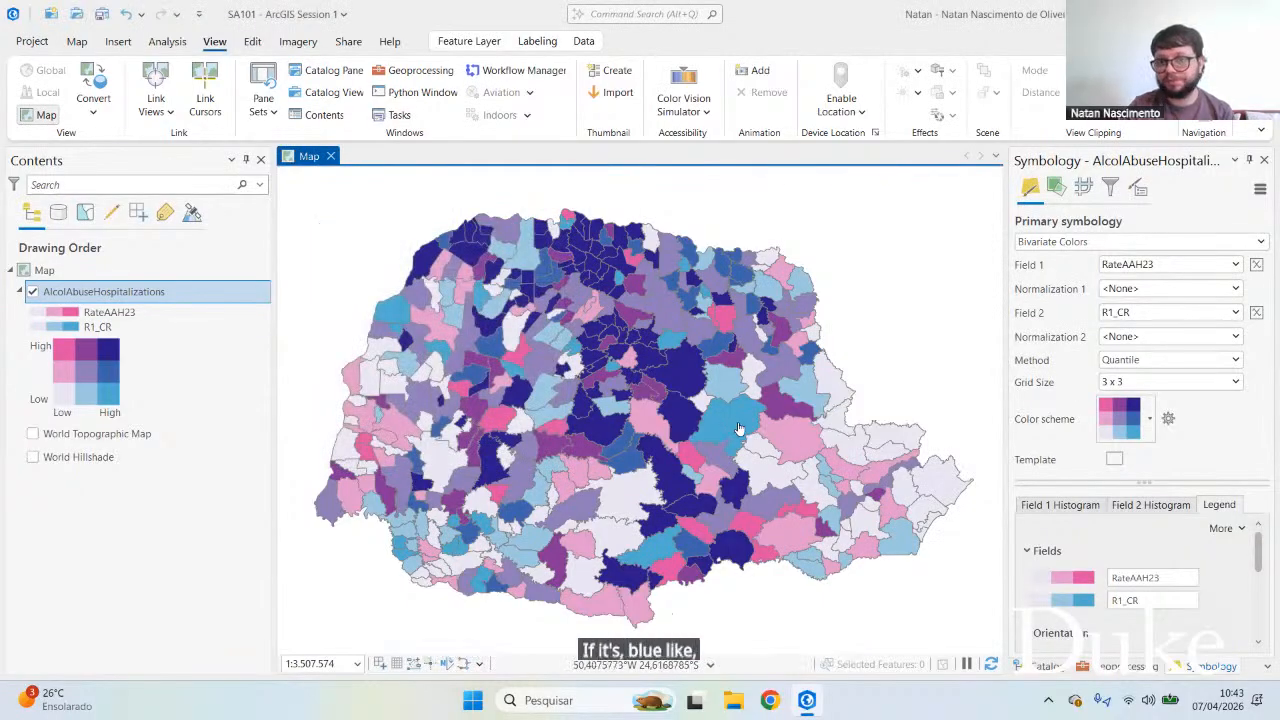
{"action": "left_click", "coordinate": [738, 428]}
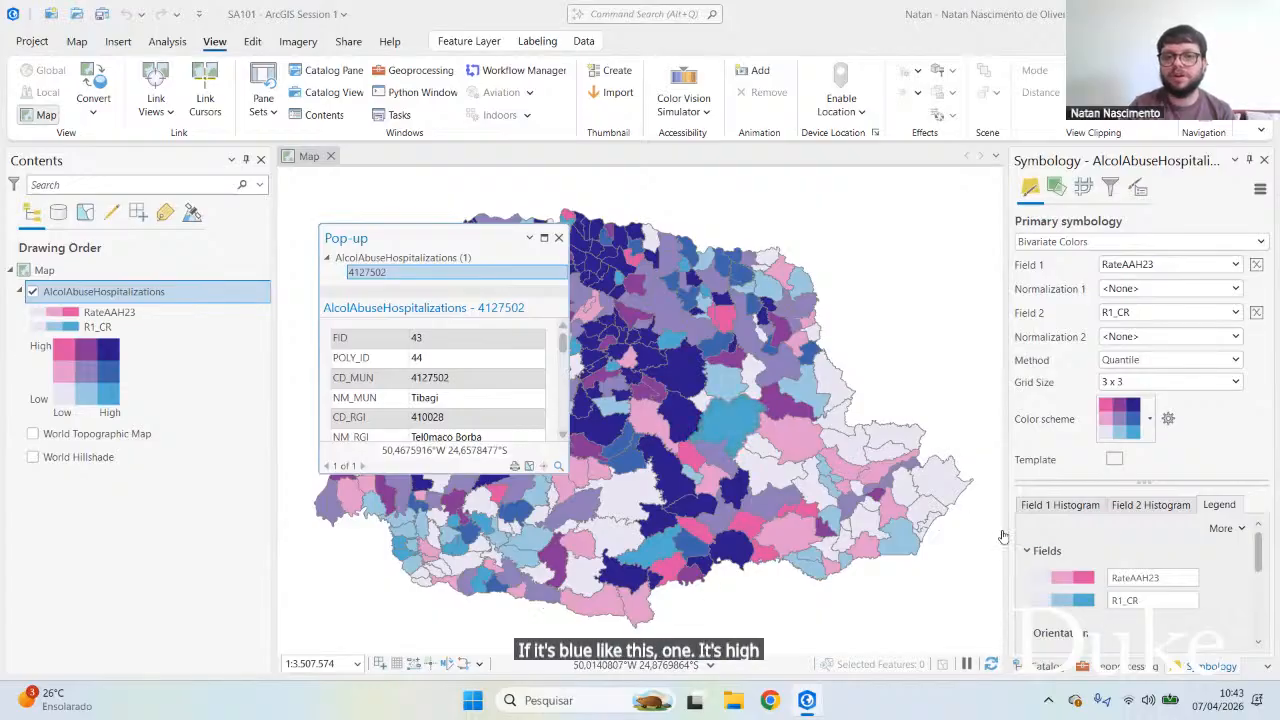
{"action": "left_click", "coordinate": [558, 238]}
{"action": "left_click", "coordinate": [595, 270]}
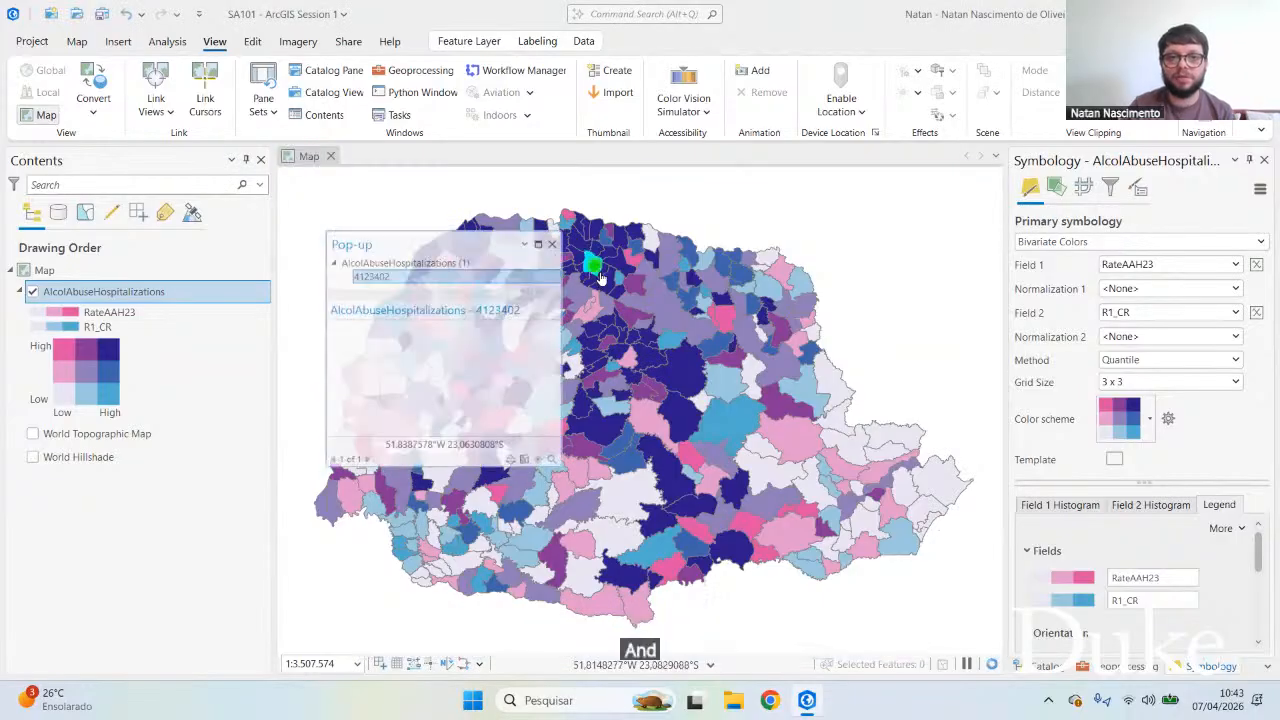
{"action": "left_click", "coordinate": [558, 238]}
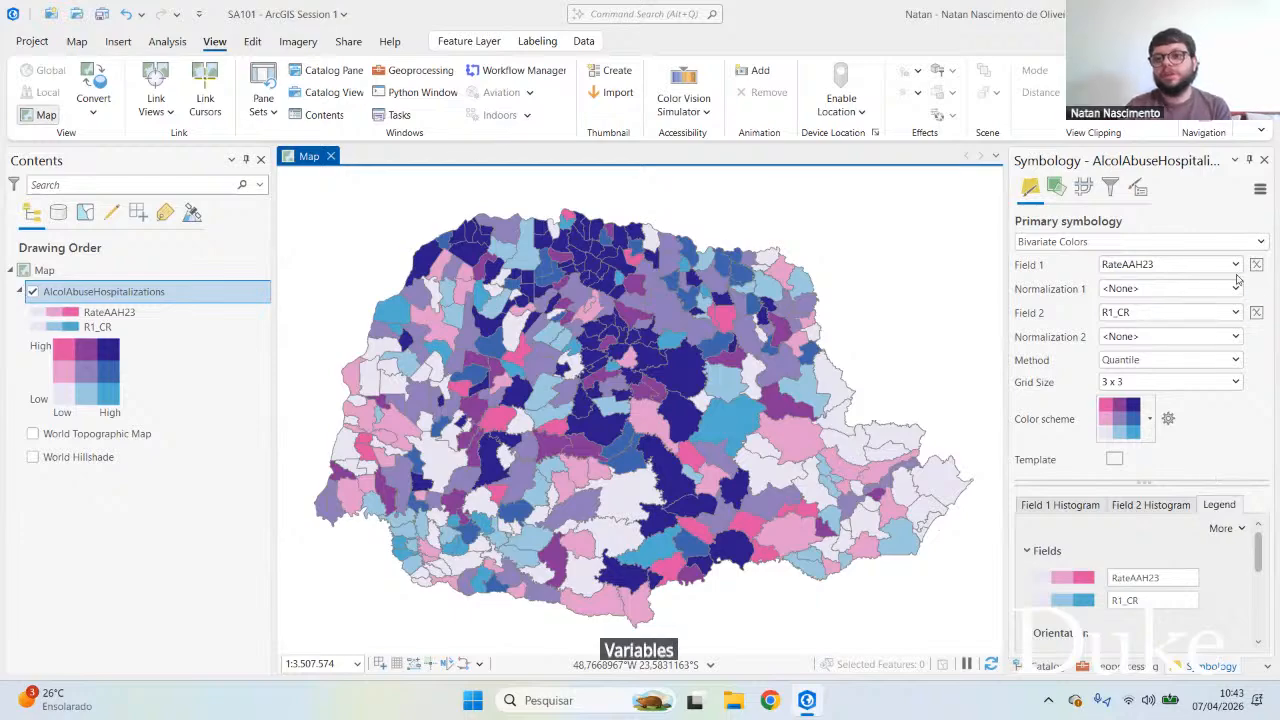
Step: Change the bivariate comparison to R1 as the first field and R2_CR as the second
{"action": "left_click", "coordinate": [1240, 316]}
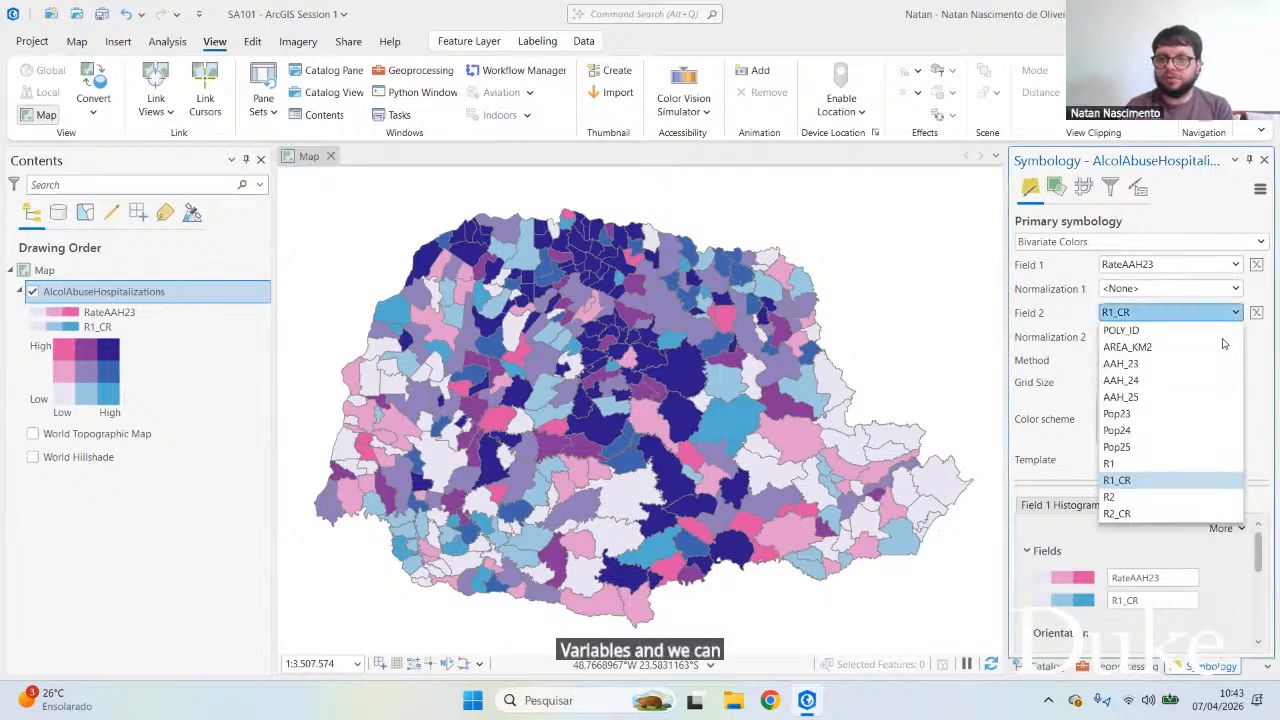
{"action": "left_click", "coordinate": [1162, 490]}
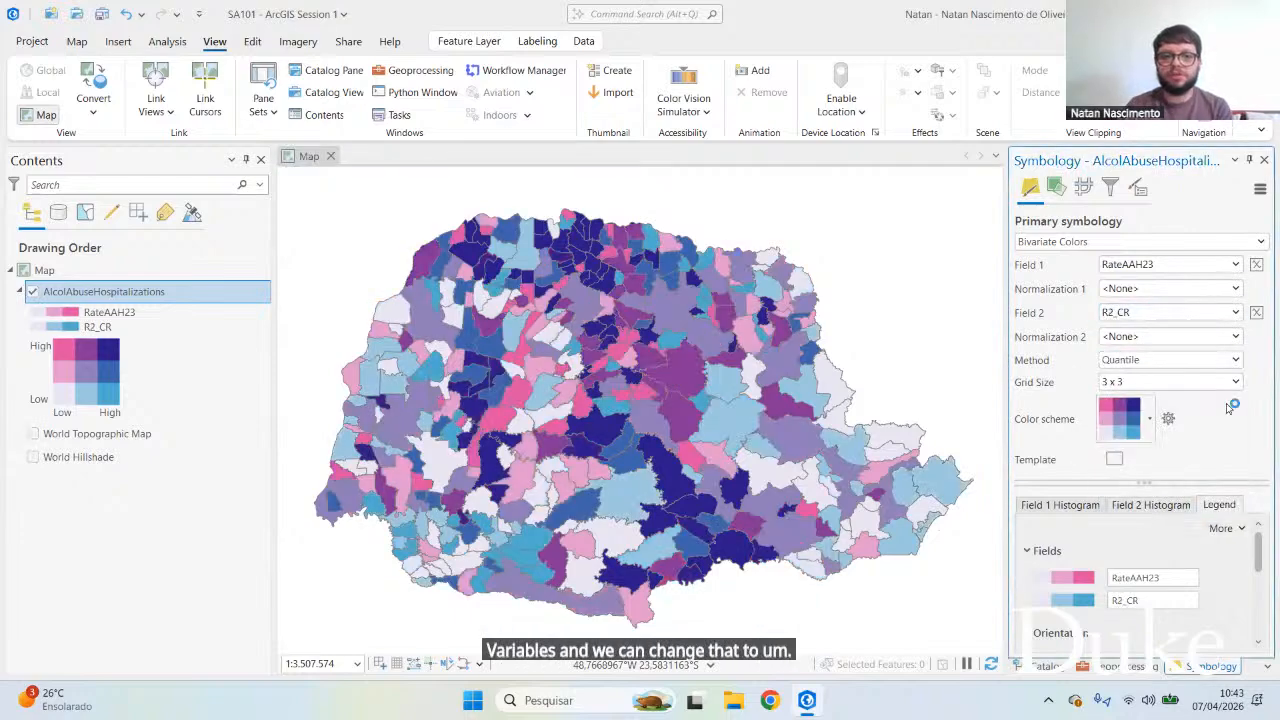
{"action": "left_click", "coordinate": [1237, 268]}
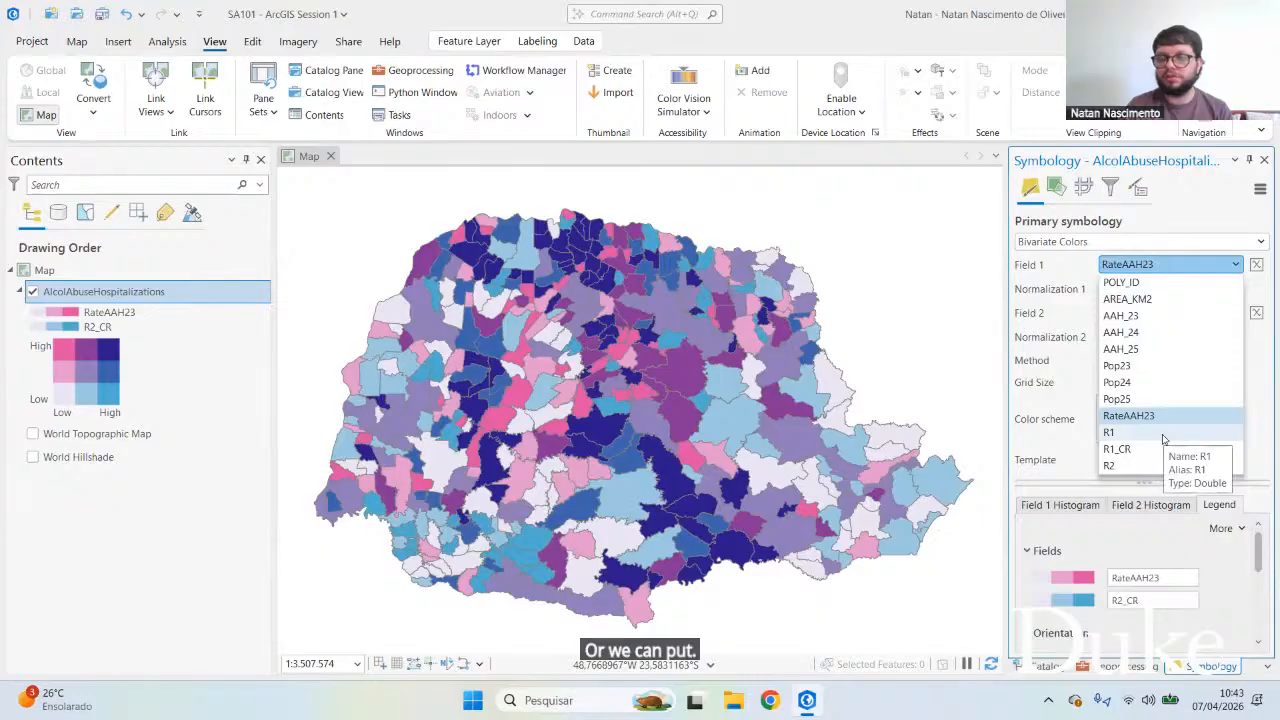
{"action": "left_click", "coordinate": [1163, 434]}
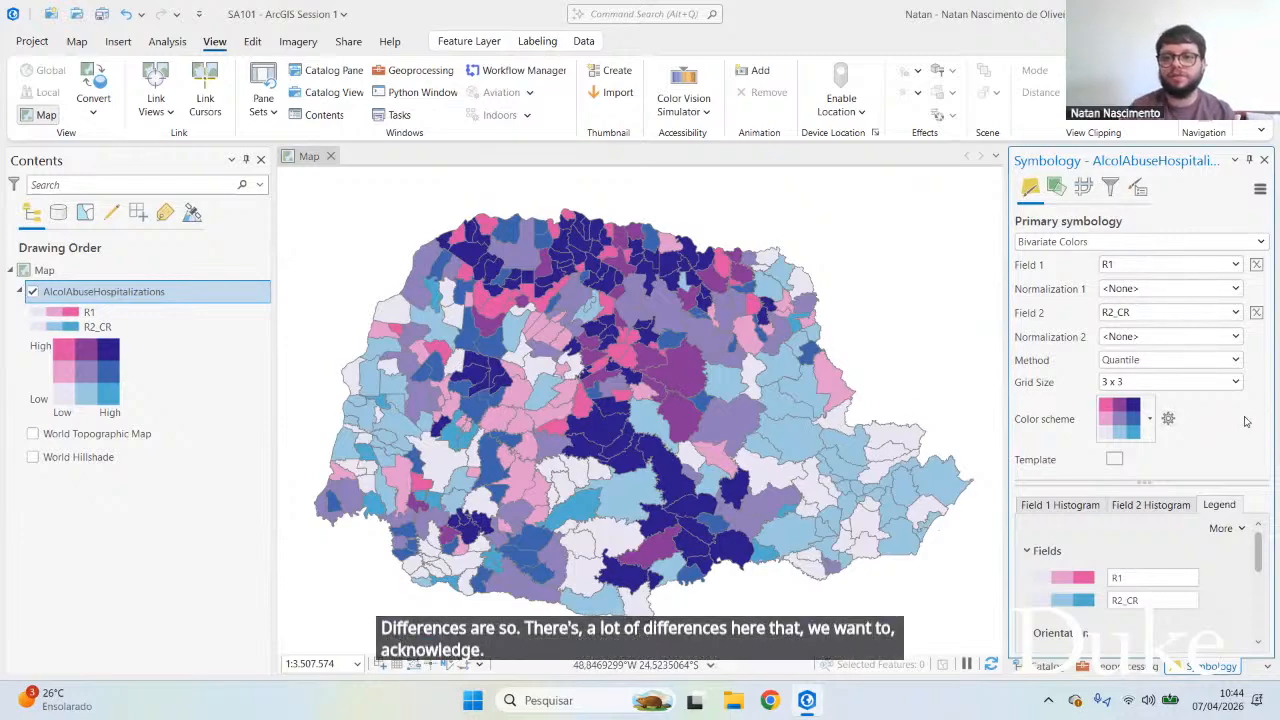
Step: Try 2 x 2 and 4 x 4 grid sizes for the bivariate map, and return to the 3 x 3 grid
{"action": "left_click", "coordinate": [1232, 384]}
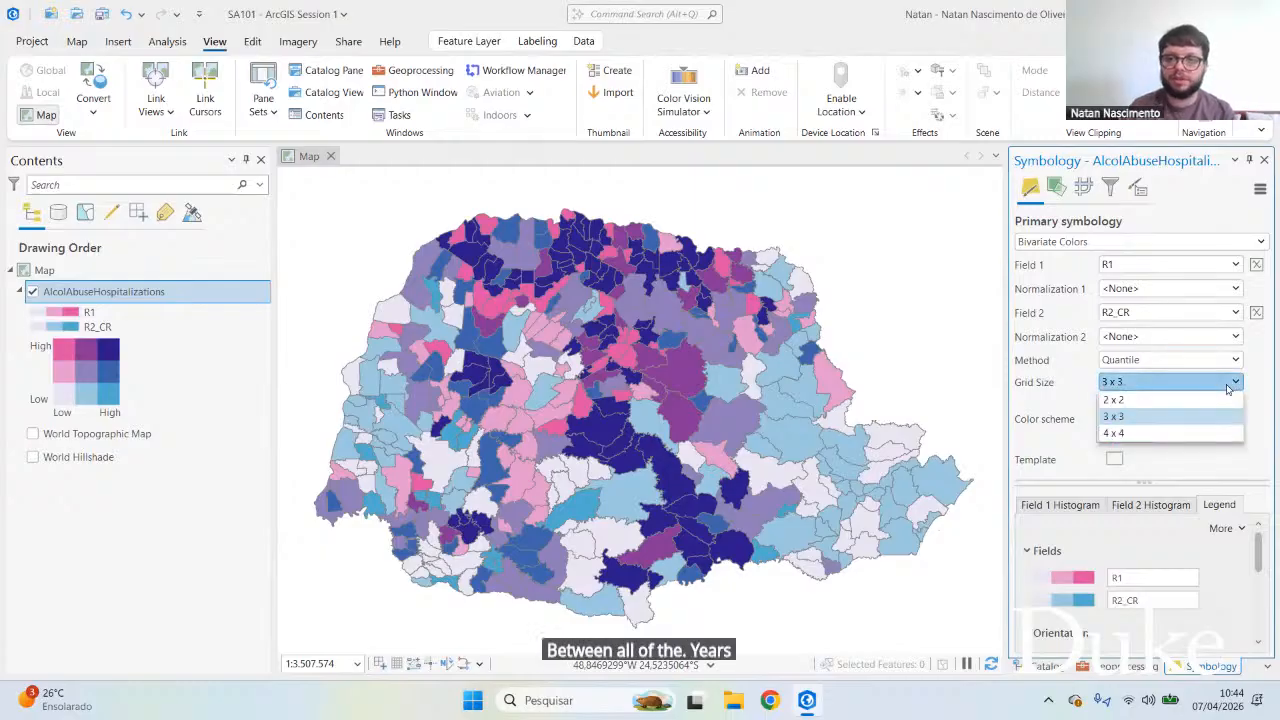
{"action": "left_click", "coordinate": [1203, 401]}
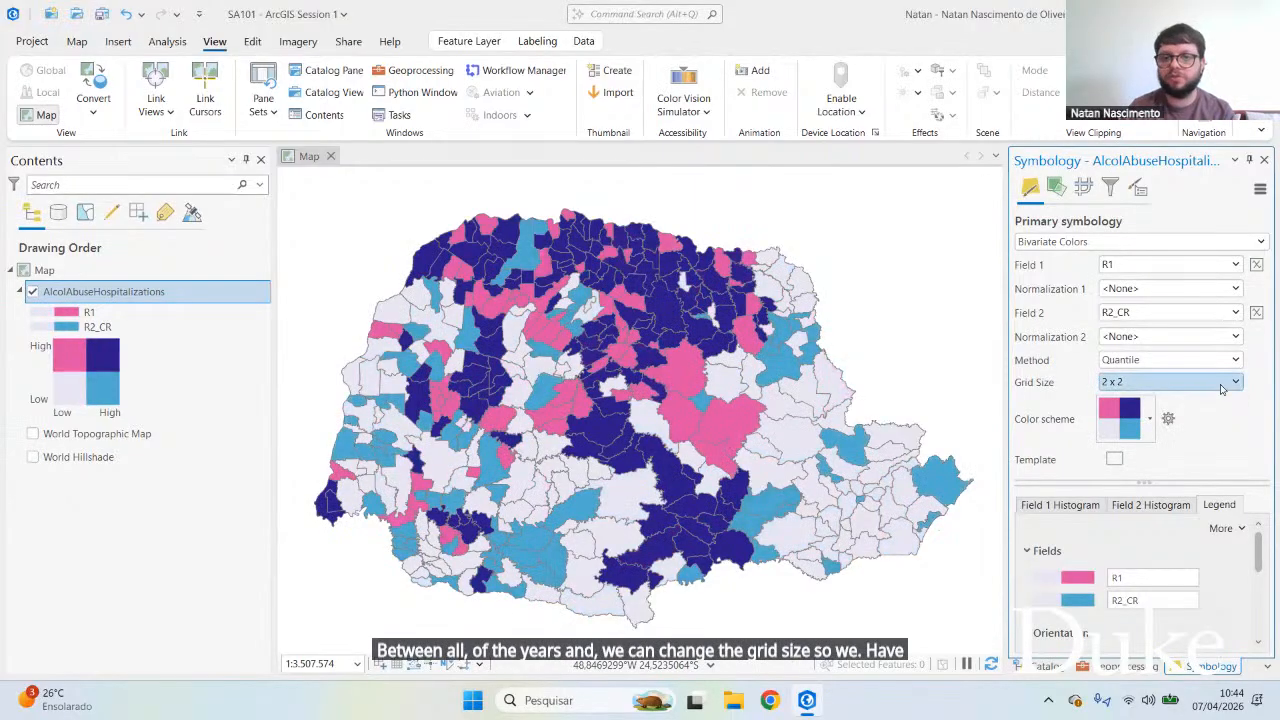
{"action": "left_click", "coordinate": [1226, 383]}
{"action": "left_click", "coordinate": [1220, 418]}
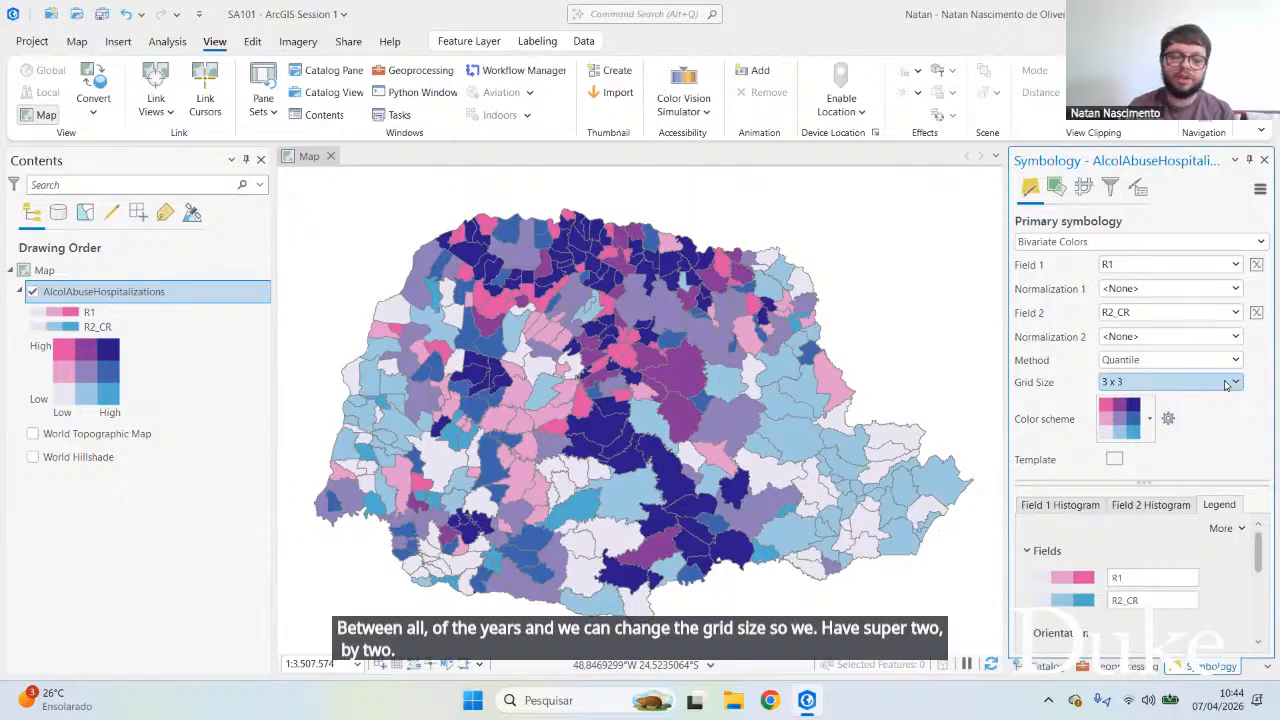
{"action": "left_click", "coordinate": [1226, 384]}
{"action": "left_click", "coordinate": [1220, 425]}
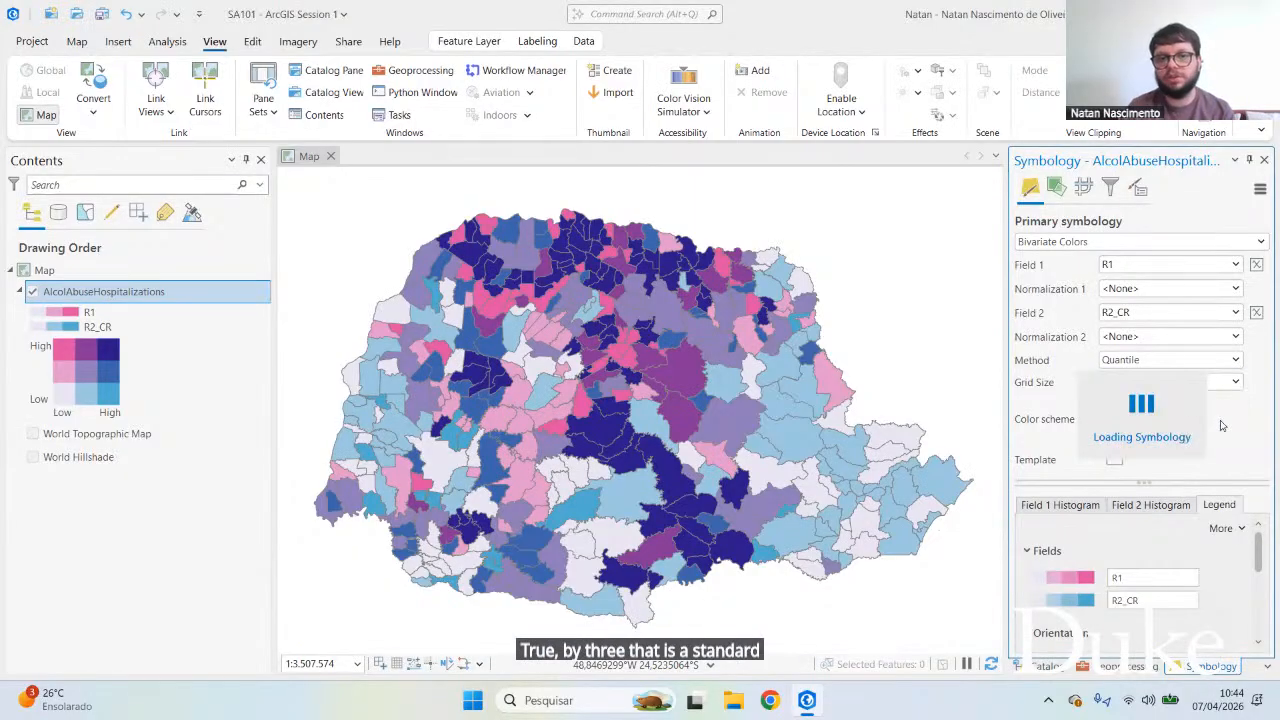
{"action": "left_click", "coordinate": [1210, 383]}
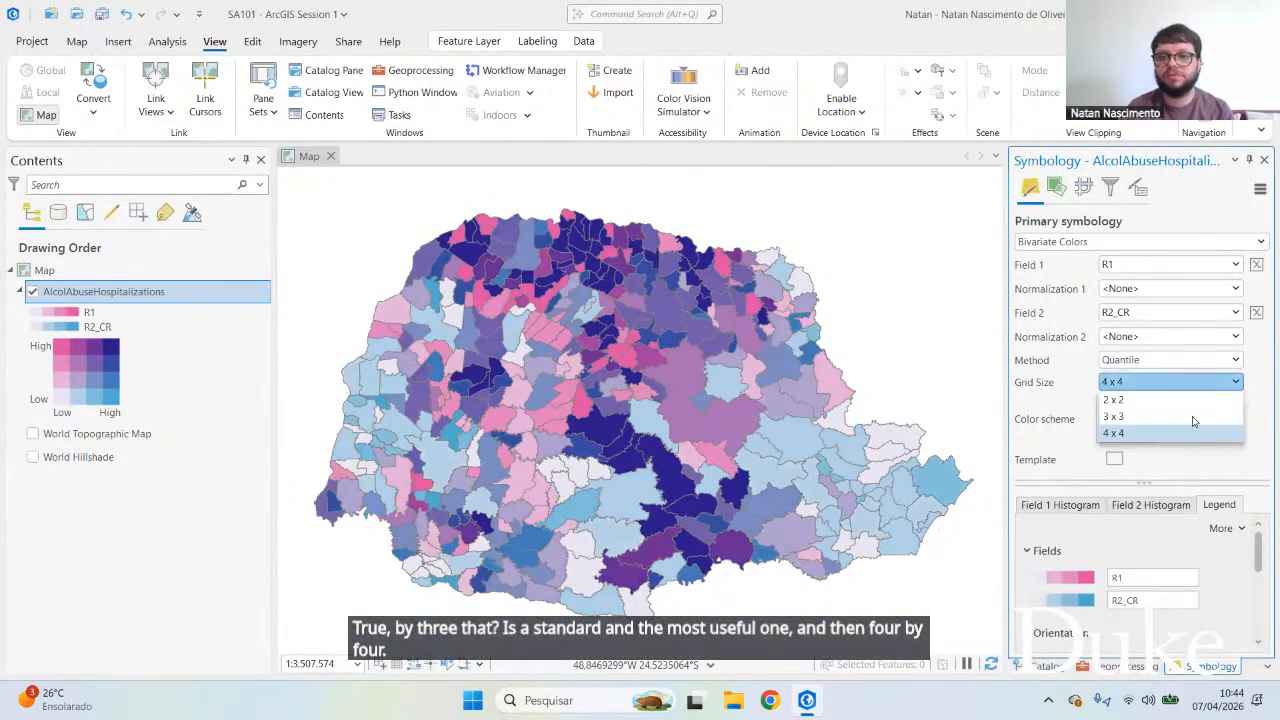
{"action": "left_click", "coordinate": [1193, 419]}
Step: Switch the layer back to Graduated Colors and symbolize it by the R1_CR crude rate field
{"action": "left_click", "coordinate": [1224, 242]}
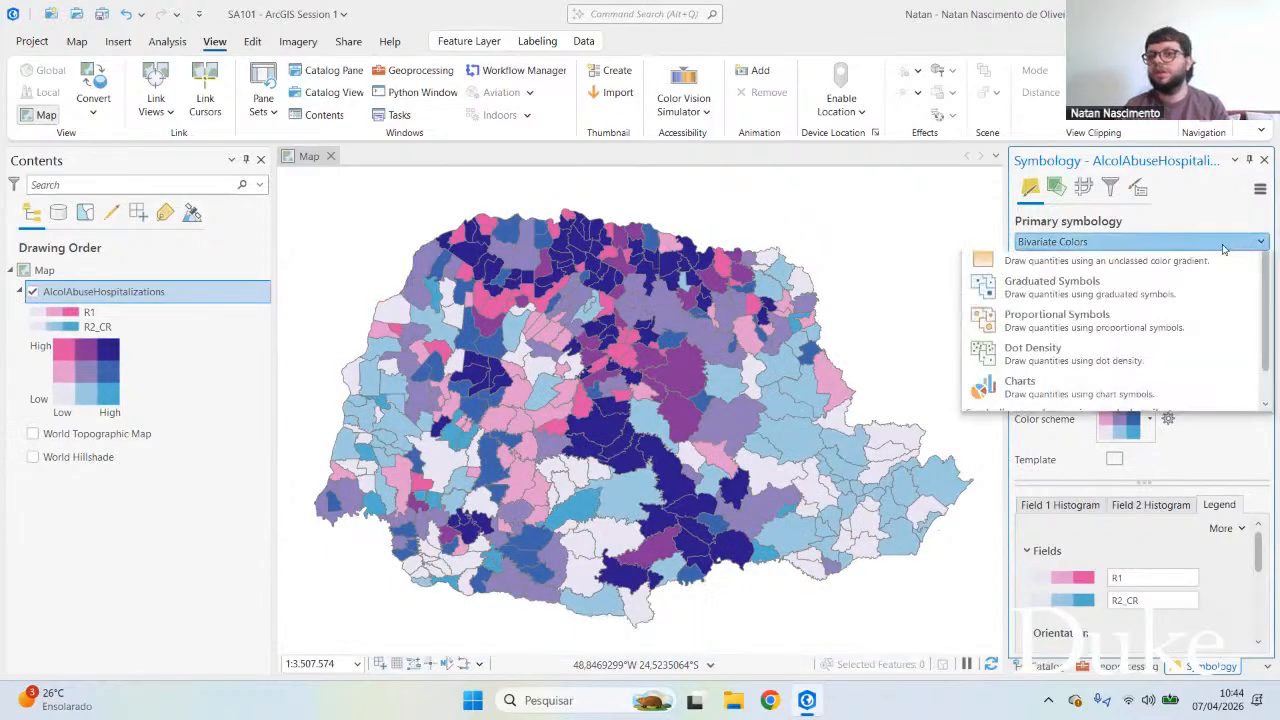
{"action": "scroll", "coordinate": [1224, 300], "scroll_direction": "up", "scroll_amount": 2}
{"action": "left_click", "coordinate": [1228, 258]}
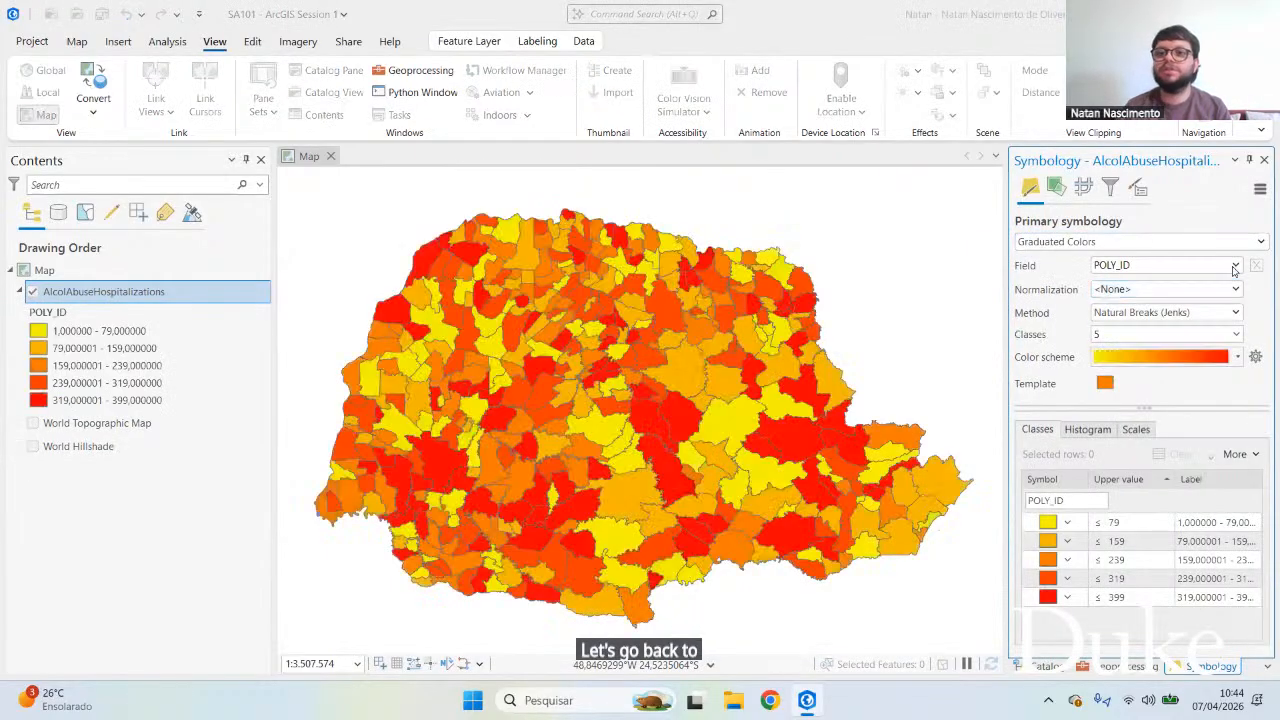
{"action": "left_click", "coordinate": [1234, 267]}
{"action": "scroll", "coordinate": [1157, 388], "scroll_direction": "up", "scroll_amount": 3}
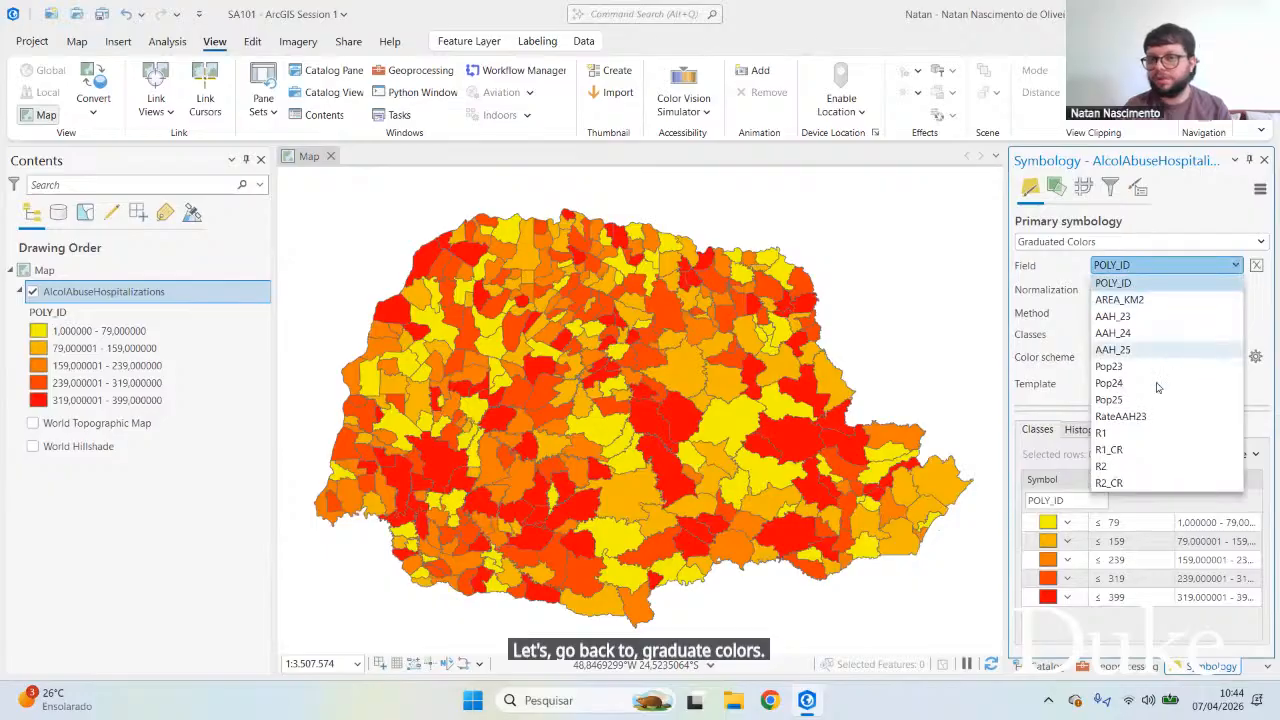
{"action": "left_click", "coordinate": [1115, 449]}
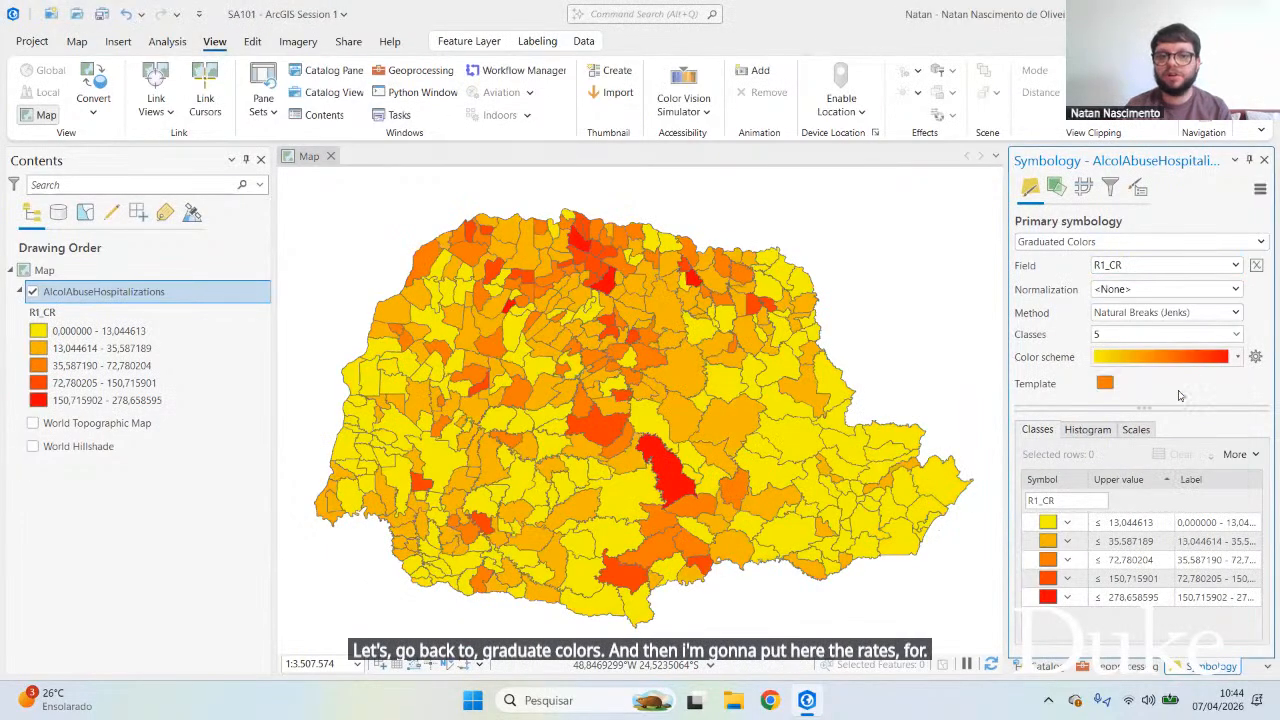
Step: Apply a continuous light green to dark blue color scheme to the graduated rate map
{"action": "left_click", "coordinate": [1238, 360]}
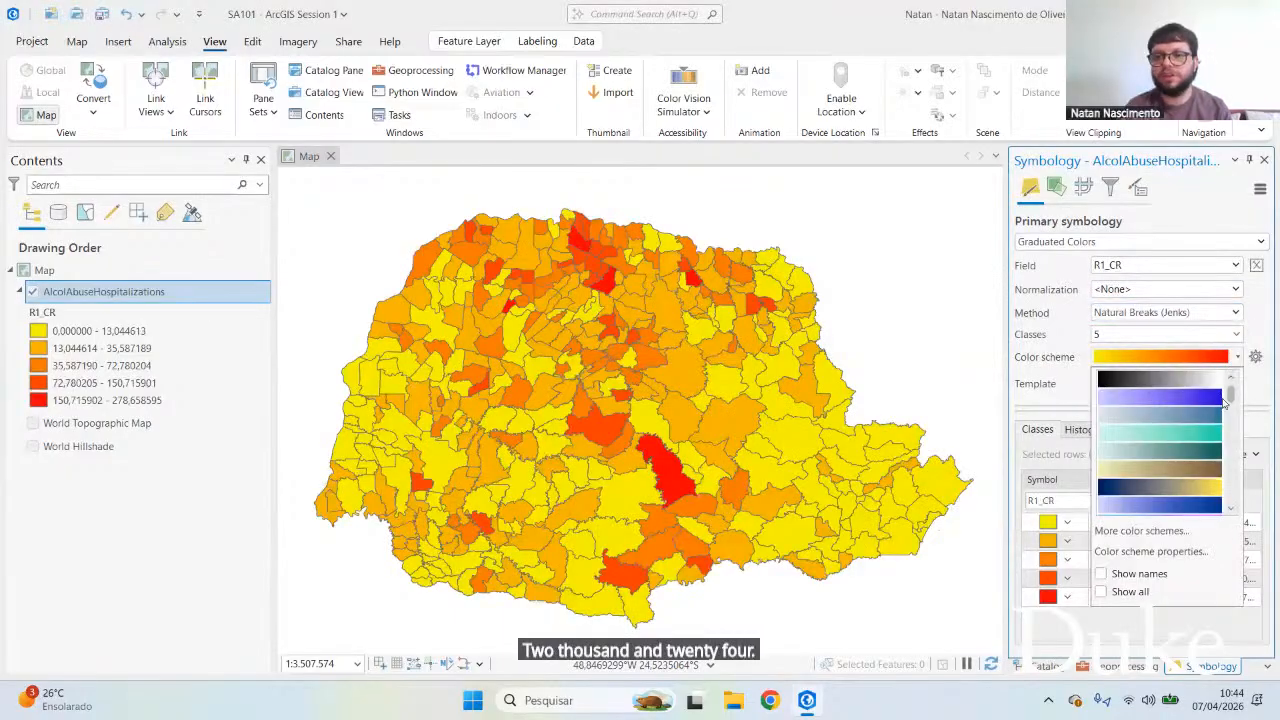
{"action": "scroll", "coordinate": [1194, 440], "scroll_direction": "down", "scroll_amount": 5}
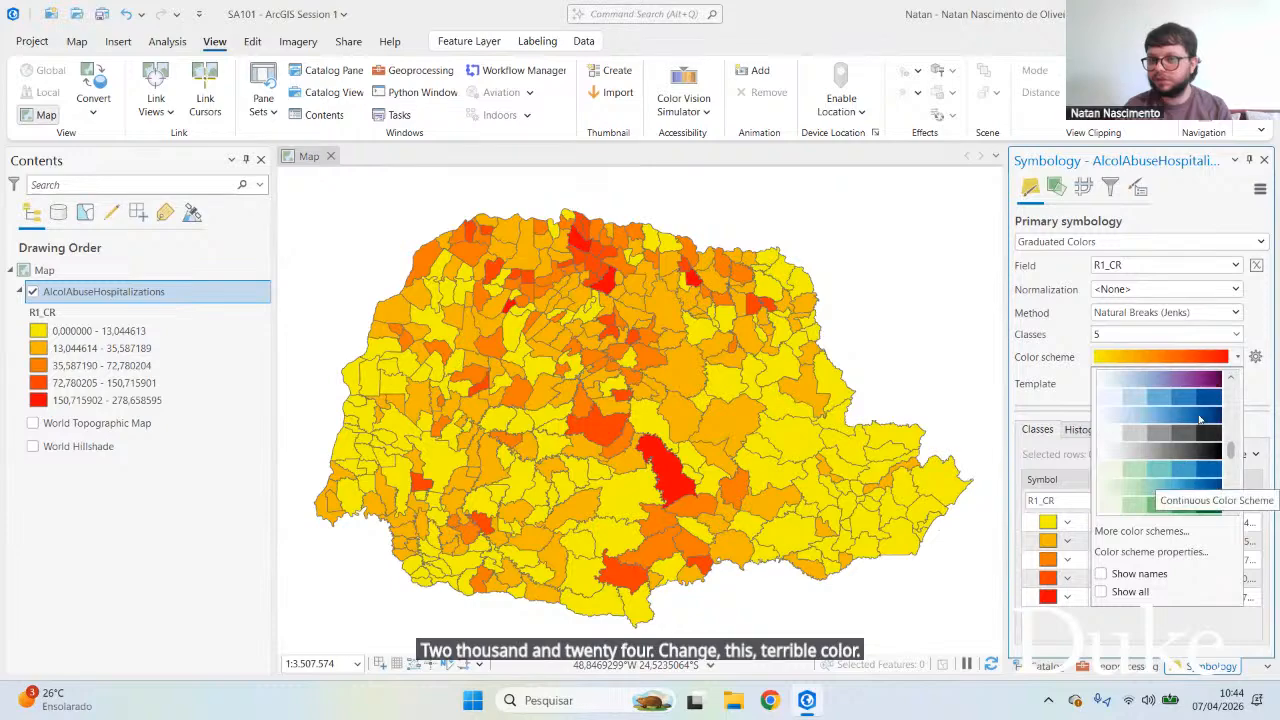
{"action": "left_click", "coordinate": [1186, 490]}
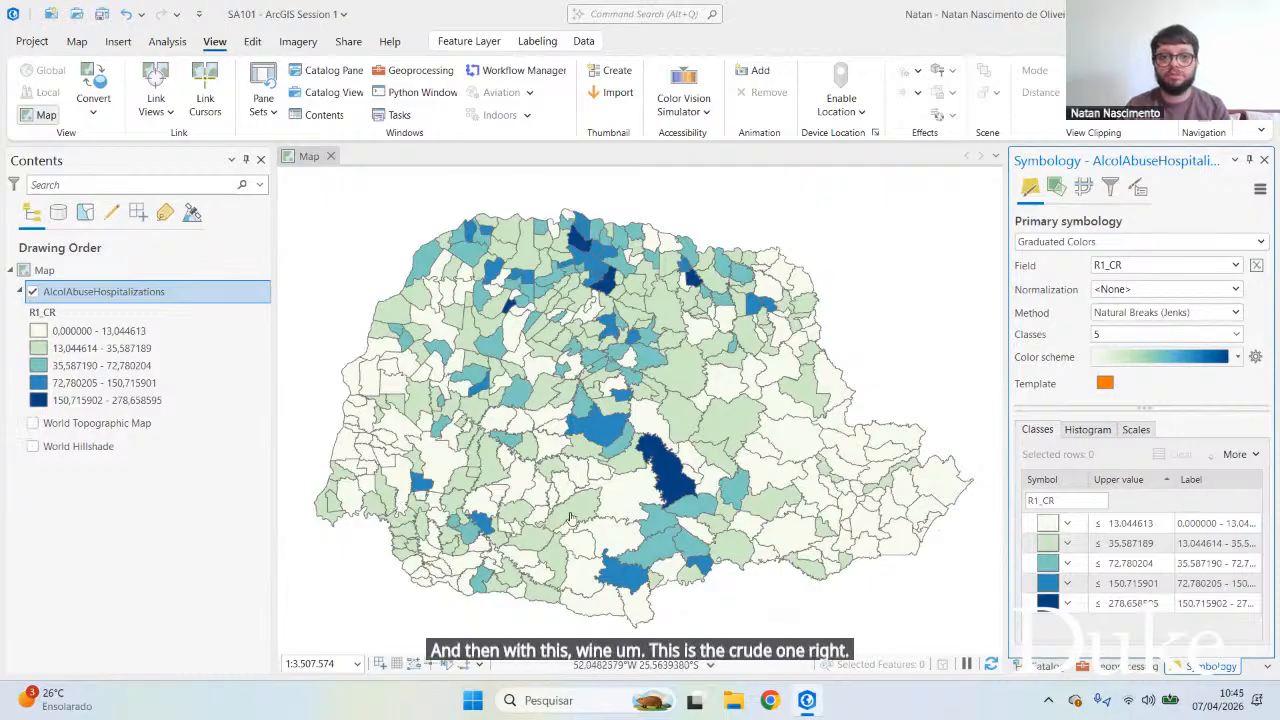
Step: Symbolize the graduated color map by the smoothed R1 rate field, and open the notifications for the map's drawing error
{"action": "left_click", "coordinate": [1235, 266]}
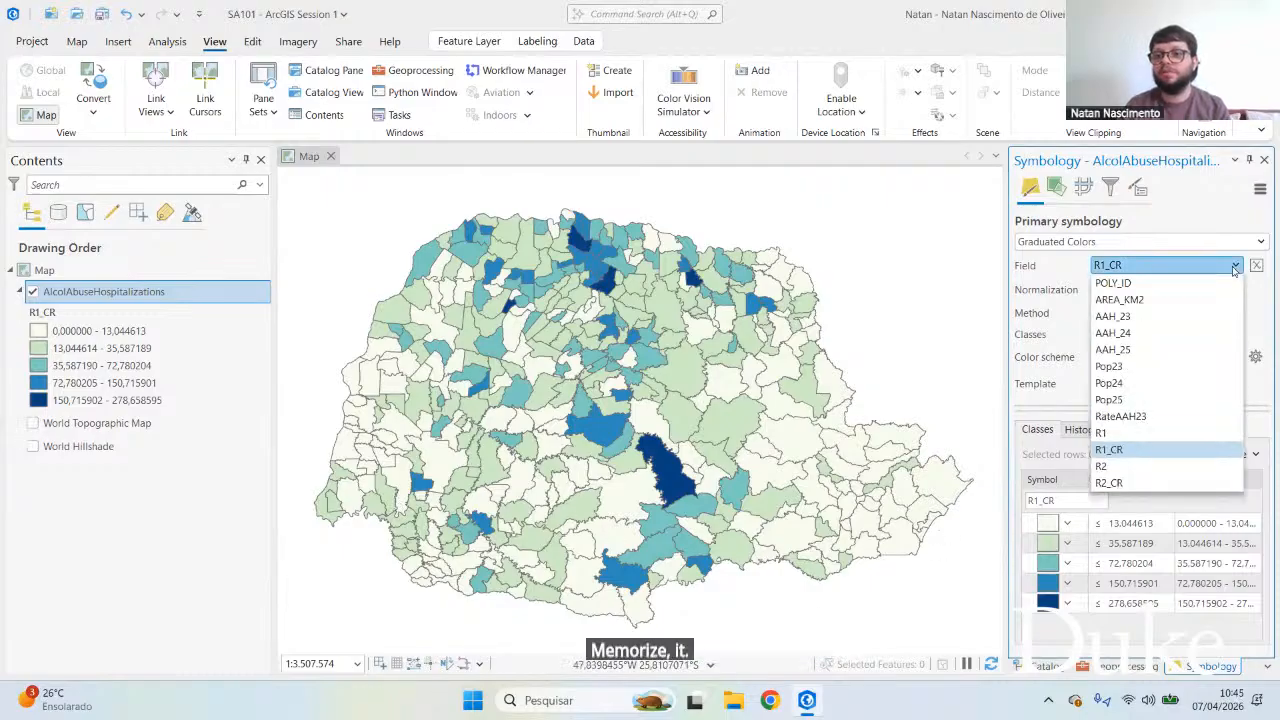
{"action": "left_click", "coordinate": [1188, 433]}
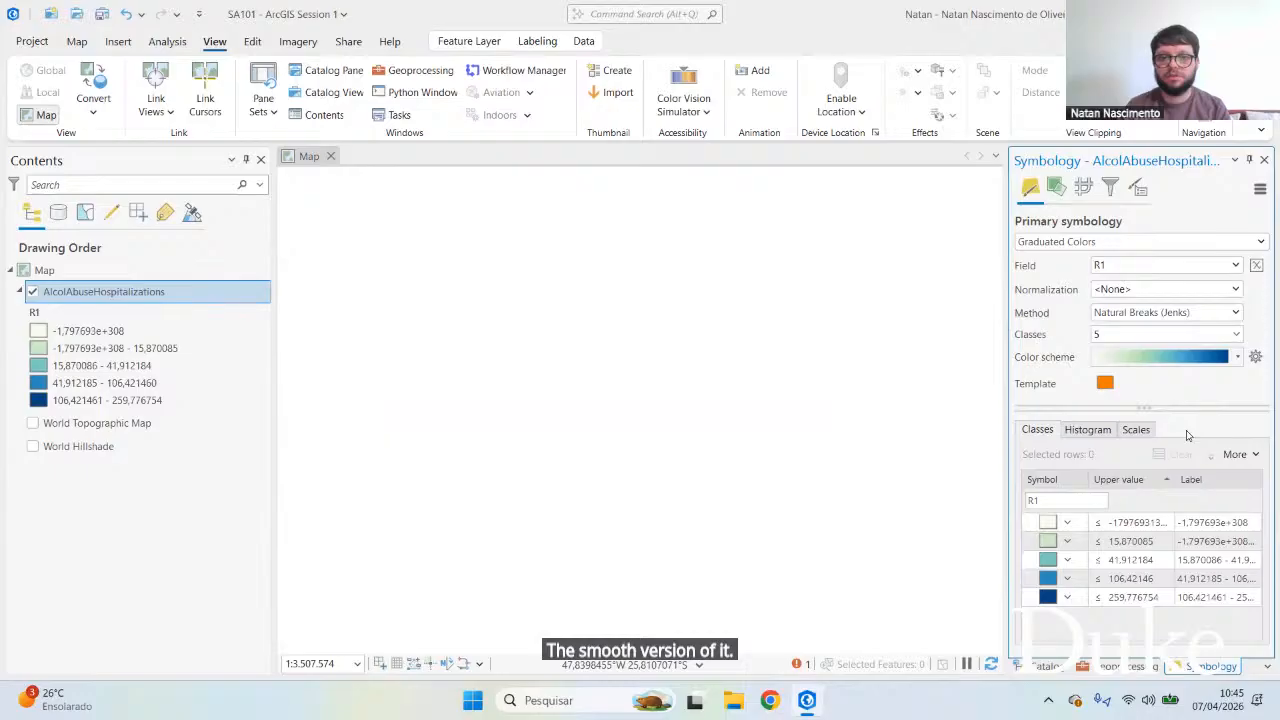
{"action": "left_click", "coordinate": [798, 668]}
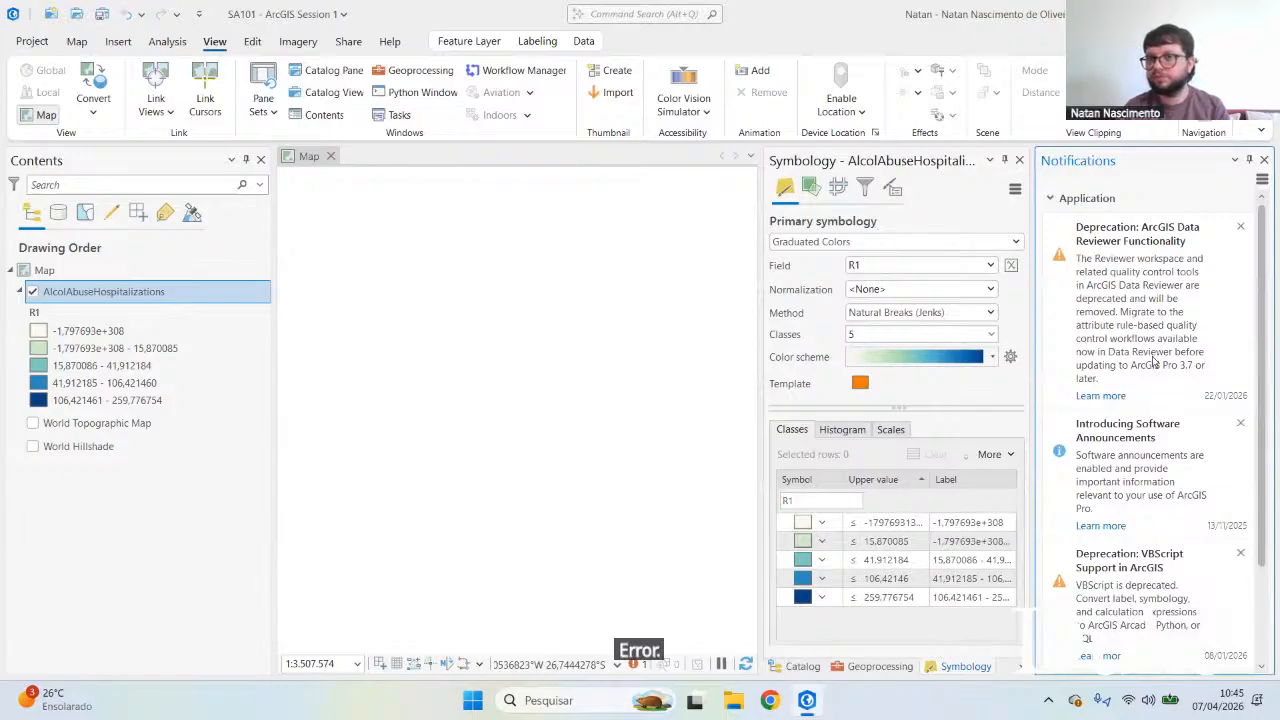
Step: Close the notifications, try the R2 field for the graduated color map, and return to the R1 field
{"action": "left_click", "coordinate": [1264, 161]}
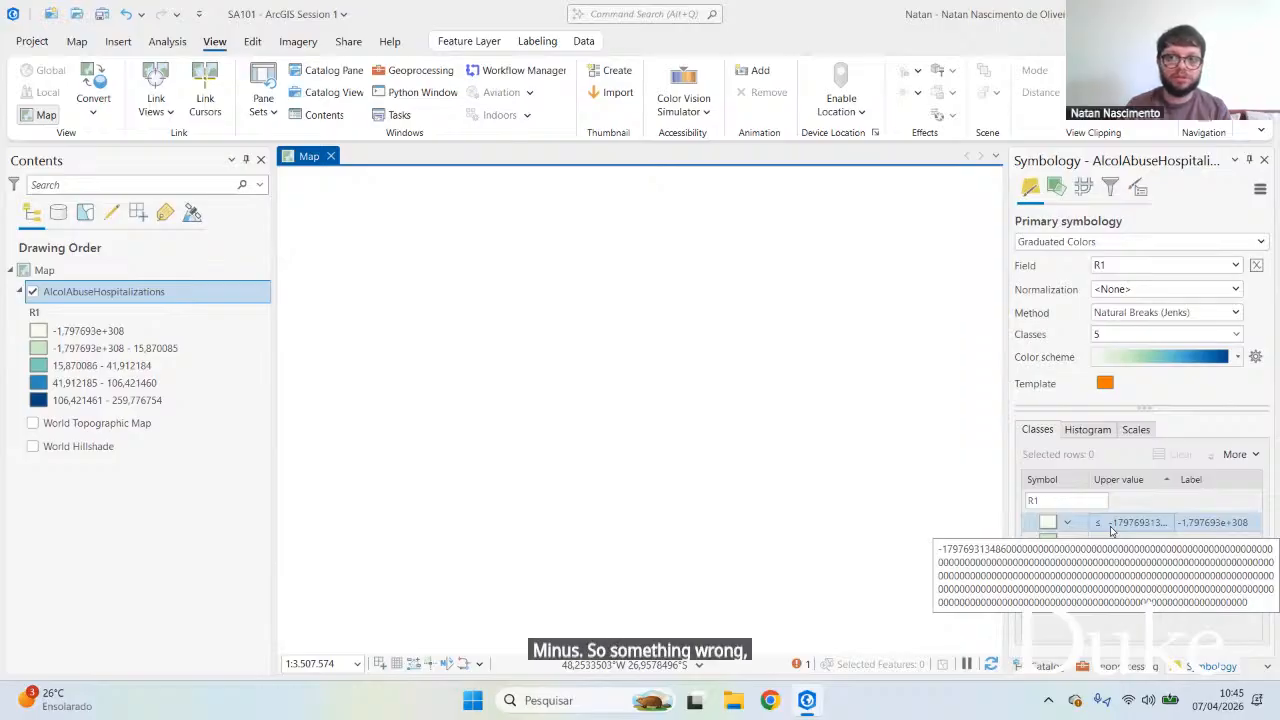
{"action": "left_click", "coordinate": [1235, 265]}
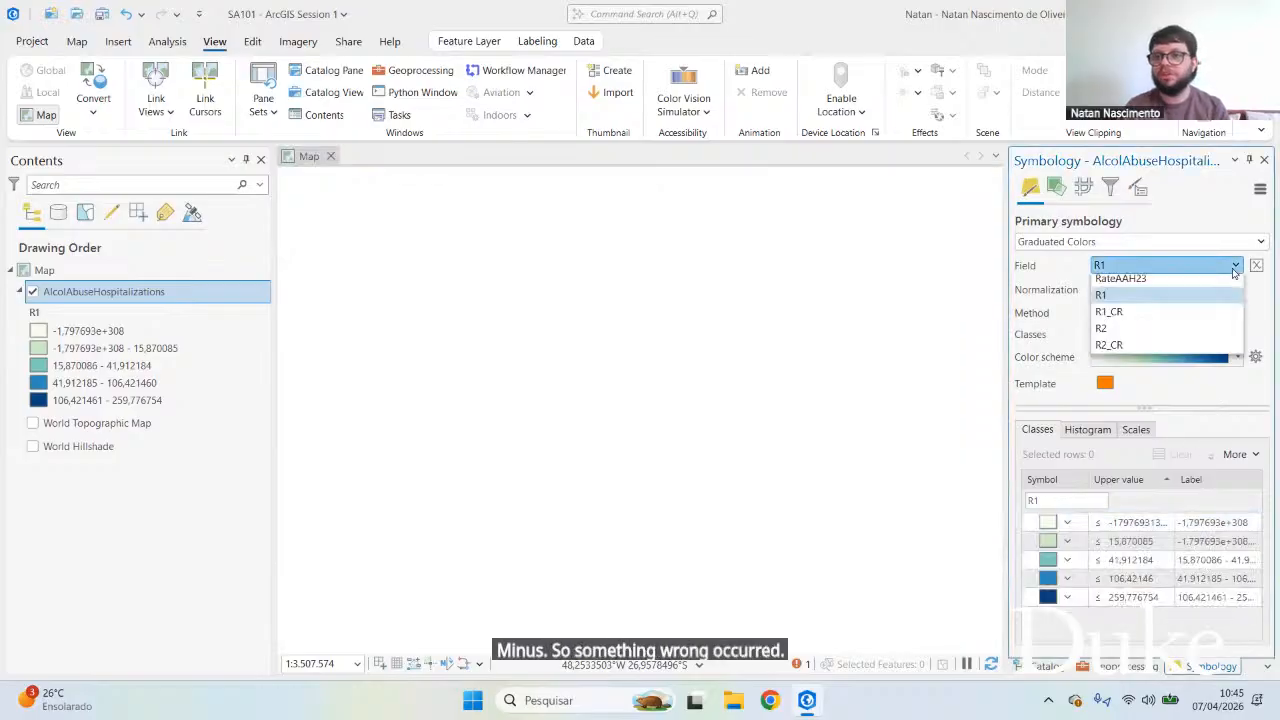
{"action": "left_click", "coordinate": [1130, 466]}
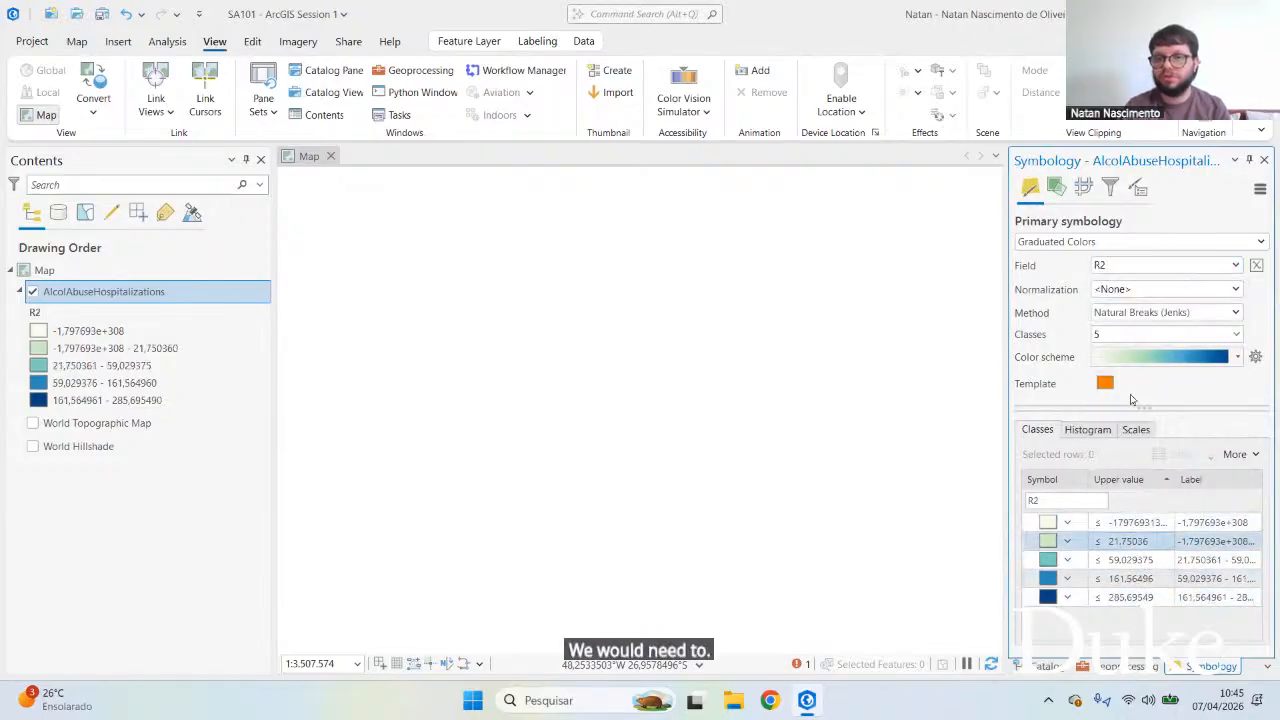
{"action": "left_click", "coordinate": [1155, 265]}
{"action": "left_click", "coordinate": [1101, 432]}
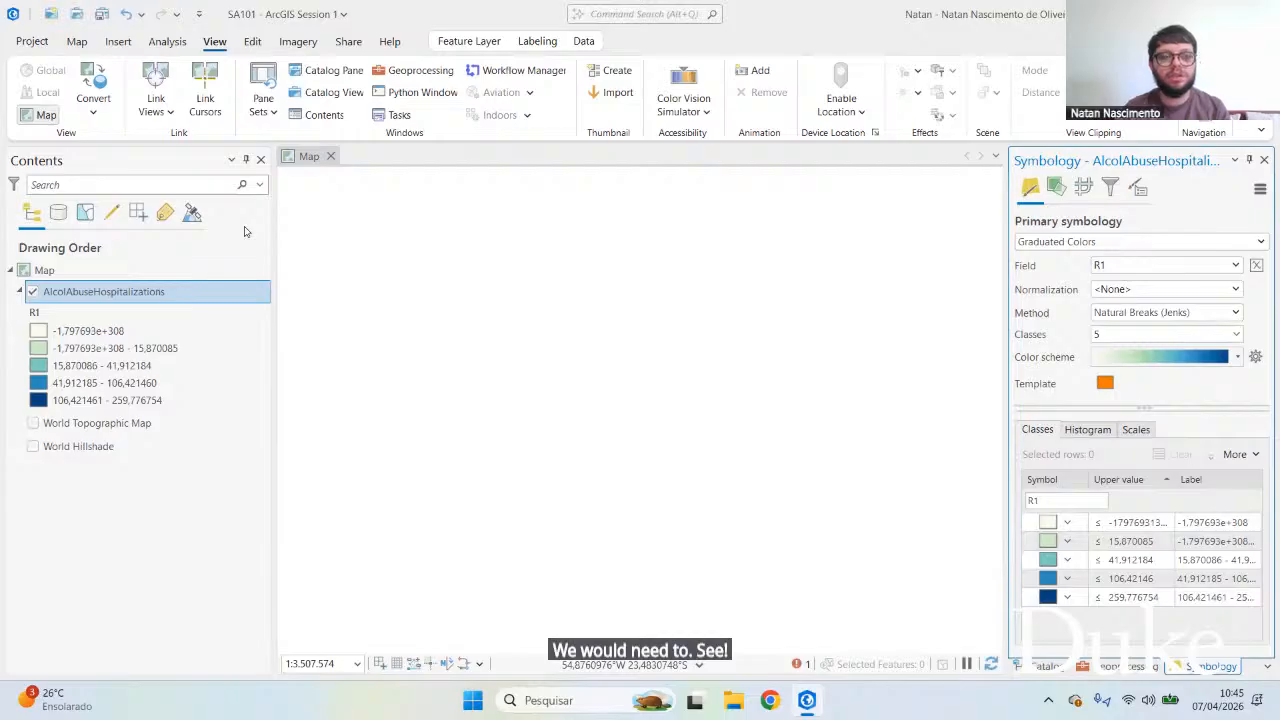
Step: Open the AlcolAbuseHospitalizations attribute table and sort its records by the R1 field in ascending order
{"action": "right_click", "coordinate": [100, 289]}
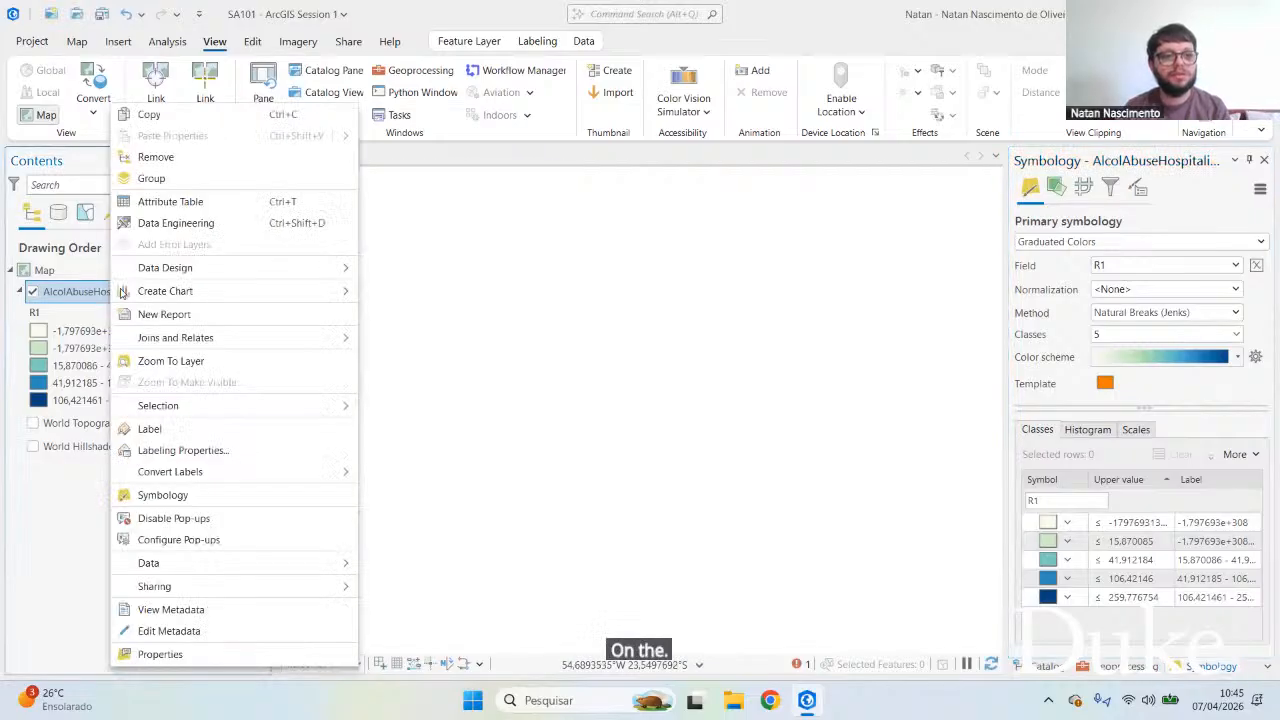
{"action": "left_click", "coordinate": [258, 220]}
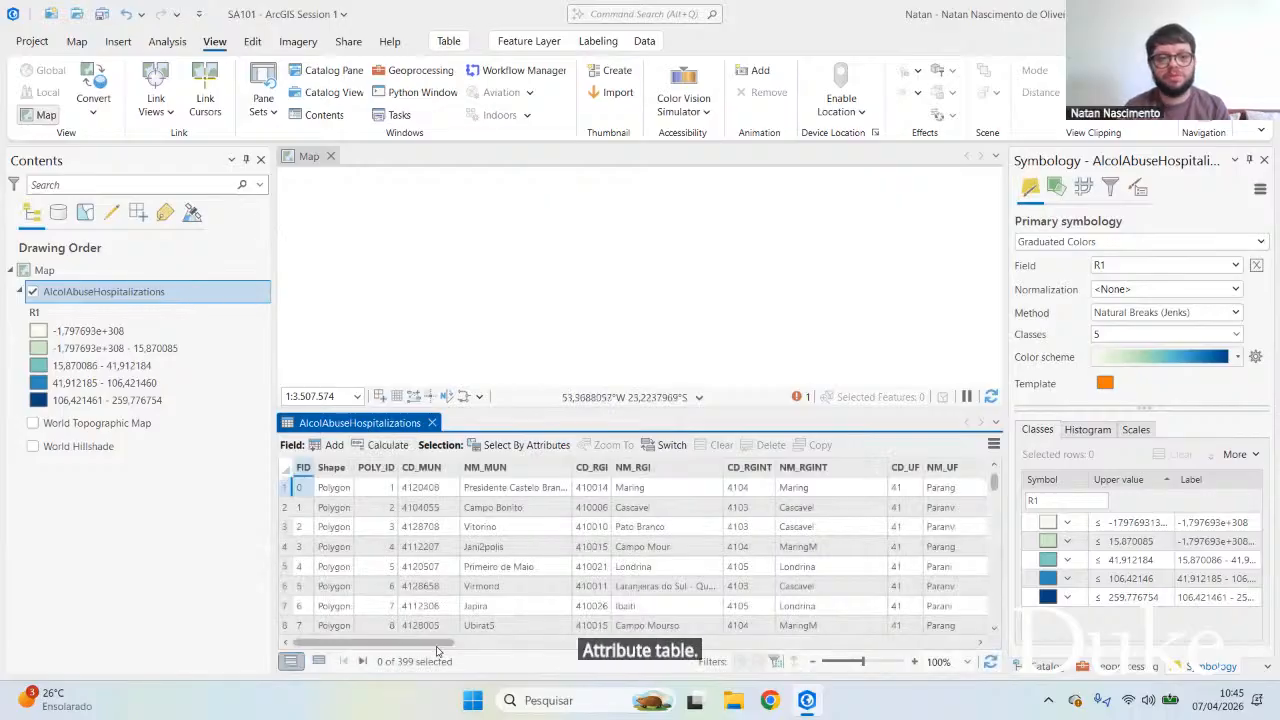
{"action": "left_click_drag", "start_coordinate": [451, 642], "coordinate": [1015, 601]}
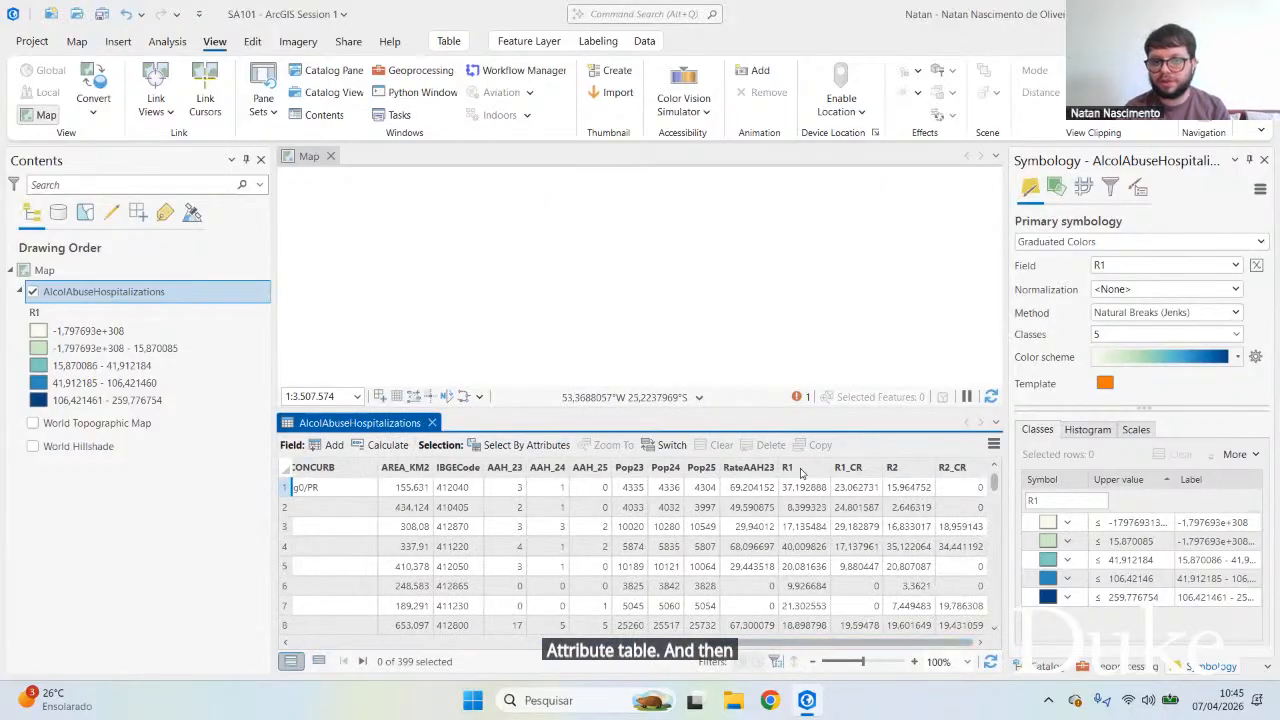
{"action": "double_click", "coordinate": [800, 468]}
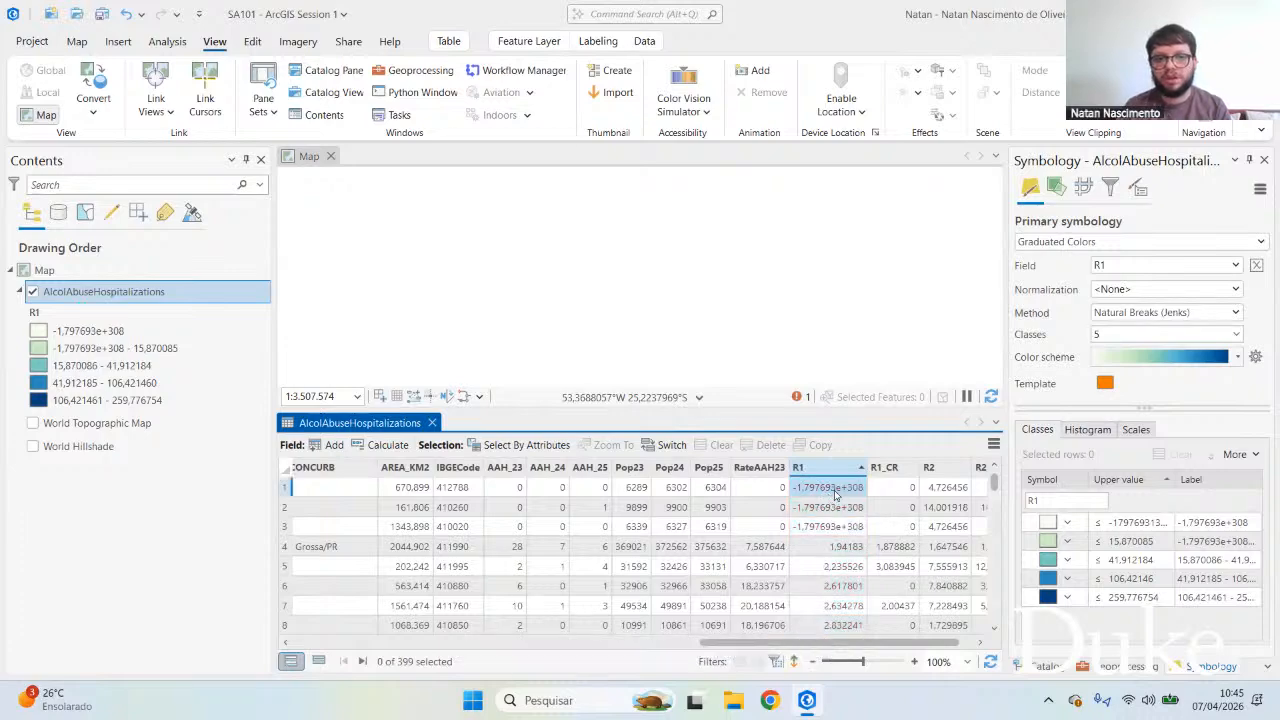
Step: Replace the extreme negative R1 values in the first three sorted records with 0
{"action": "double_click", "coordinate": [838, 488]}
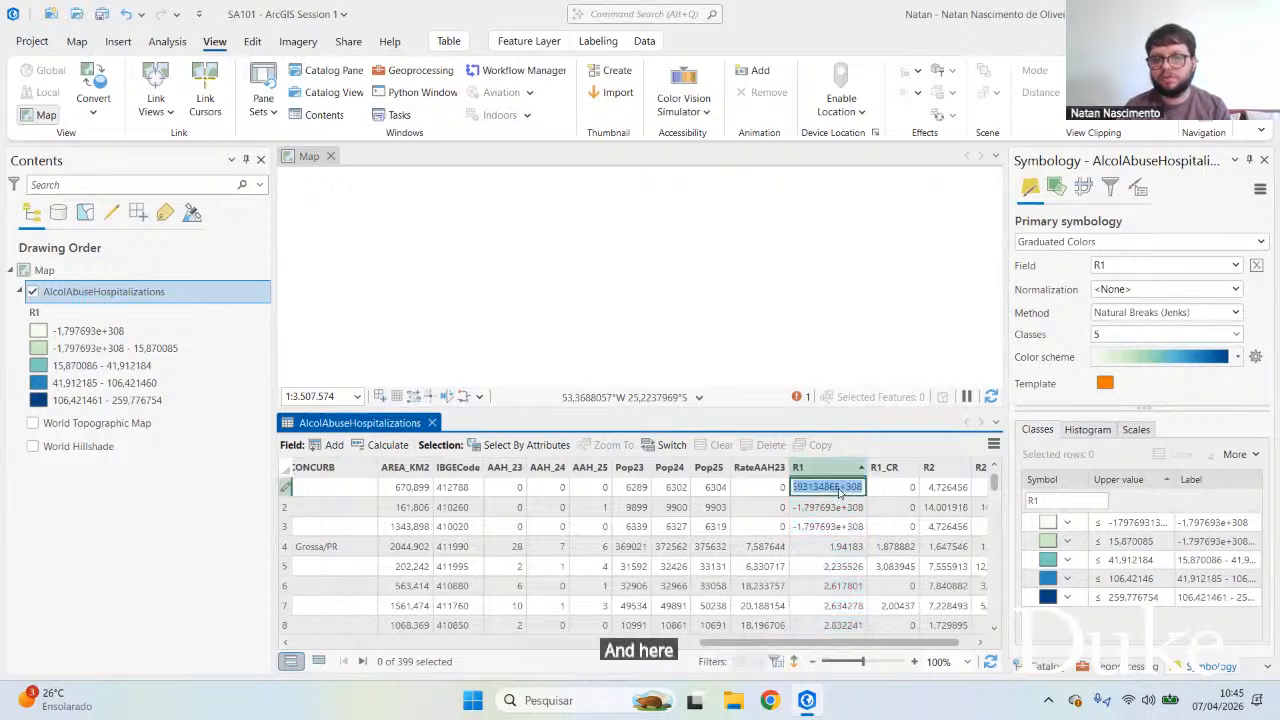
{"action": "type", "text": "0"}
{"action": "double_click", "coordinate": [840, 509]}
{"action": "type", "text": "0"}
{"action": "double_click", "coordinate": [836, 527]}
{"action": "type", "text": "0"}
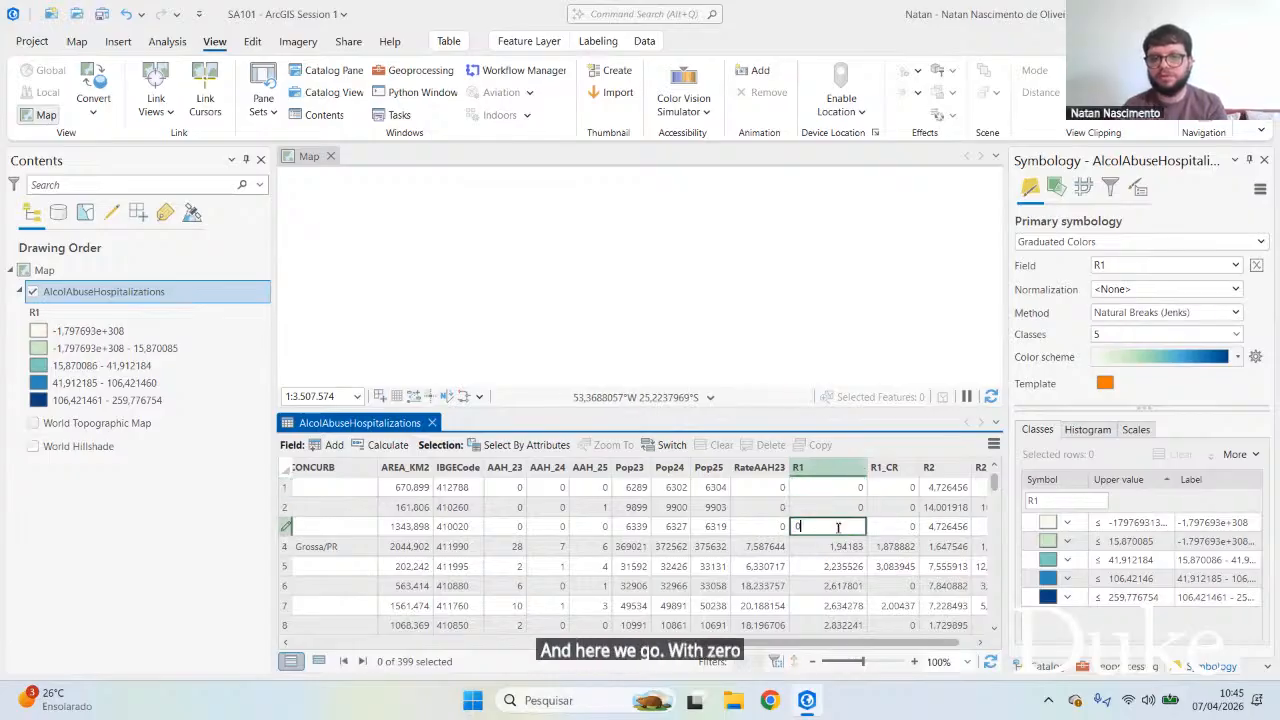
{"action": "left_click", "coordinate": [745, 548]}
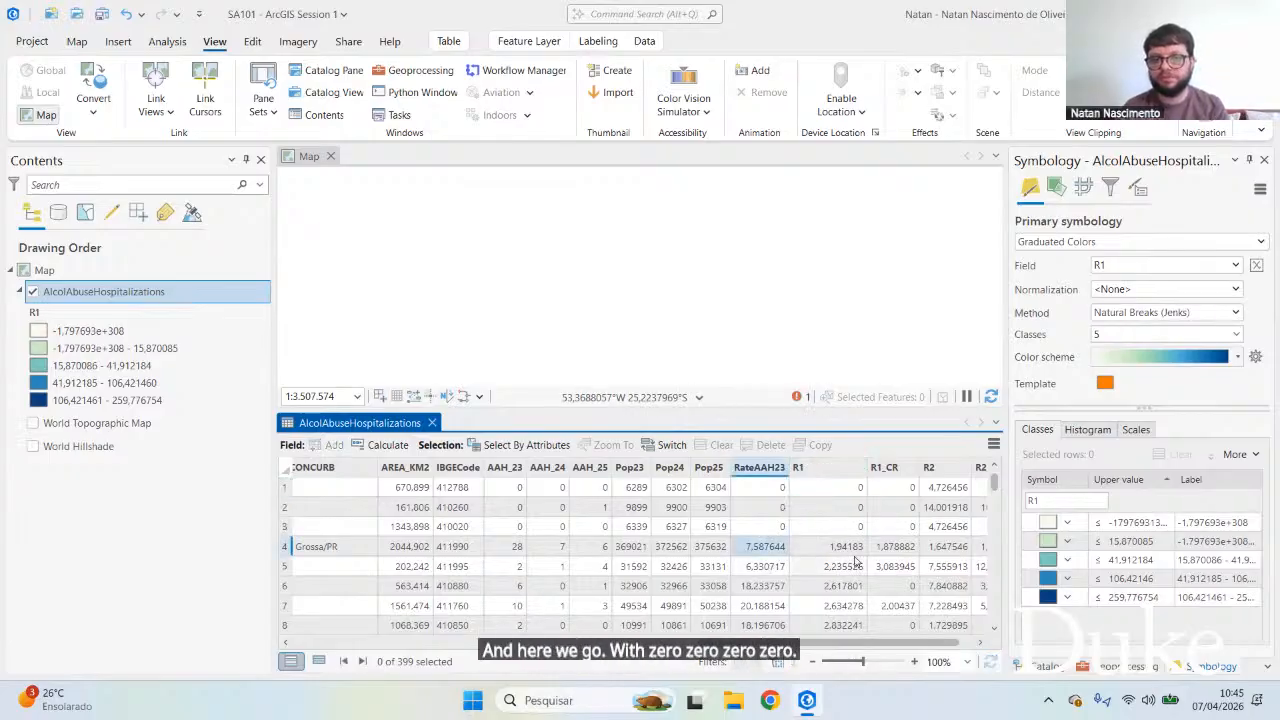
Step: Refresh the graduated color classes by switching the field to POLY_ID and back to R1, and close the attribute table
{"action": "left_click", "coordinate": [1230, 265]}
{"action": "left_click", "coordinate": [1222, 279]}
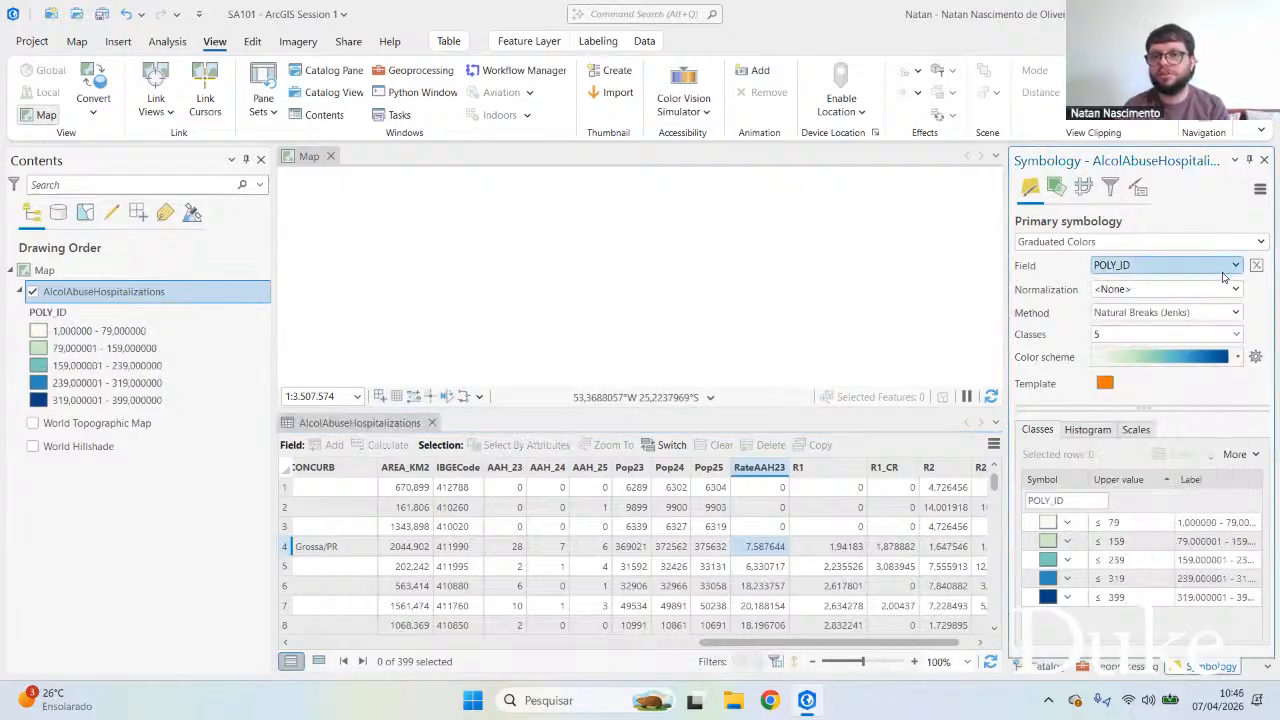
{"action": "left_click", "coordinate": [1222, 275]}
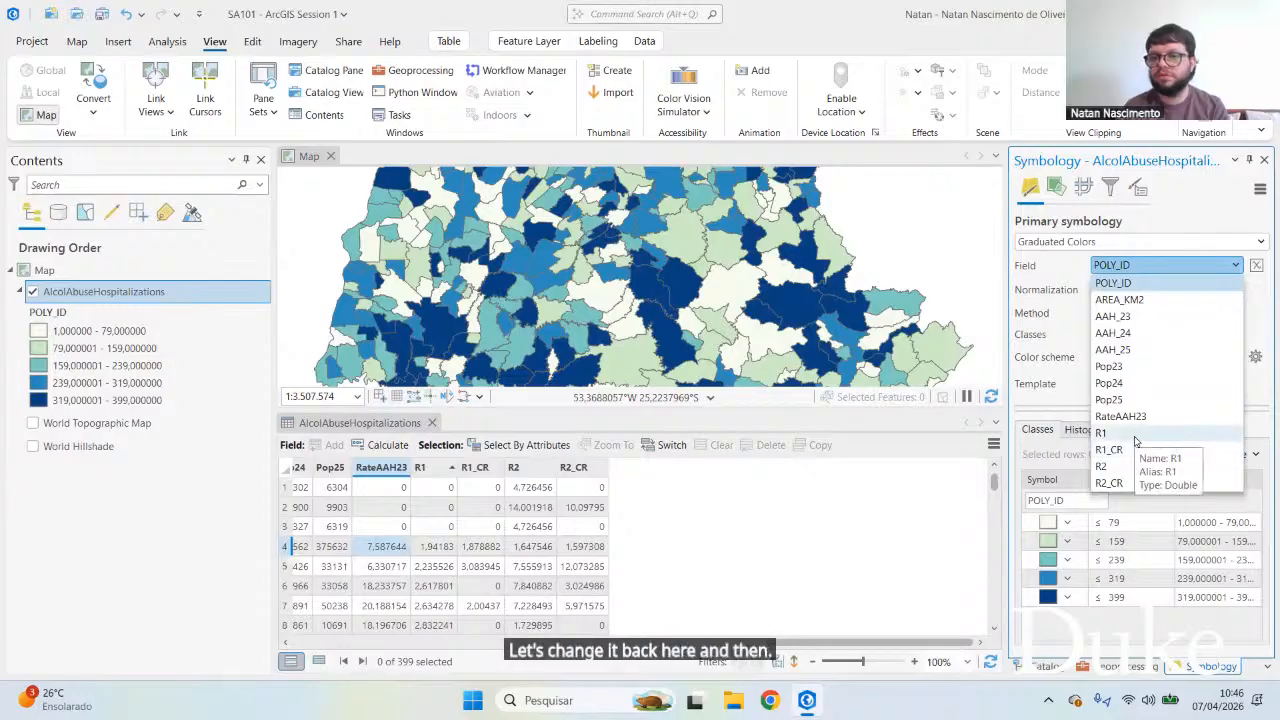
{"action": "left_click", "coordinate": [1134, 435]}
{"action": "left_click", "coordinate": [950, 547]}
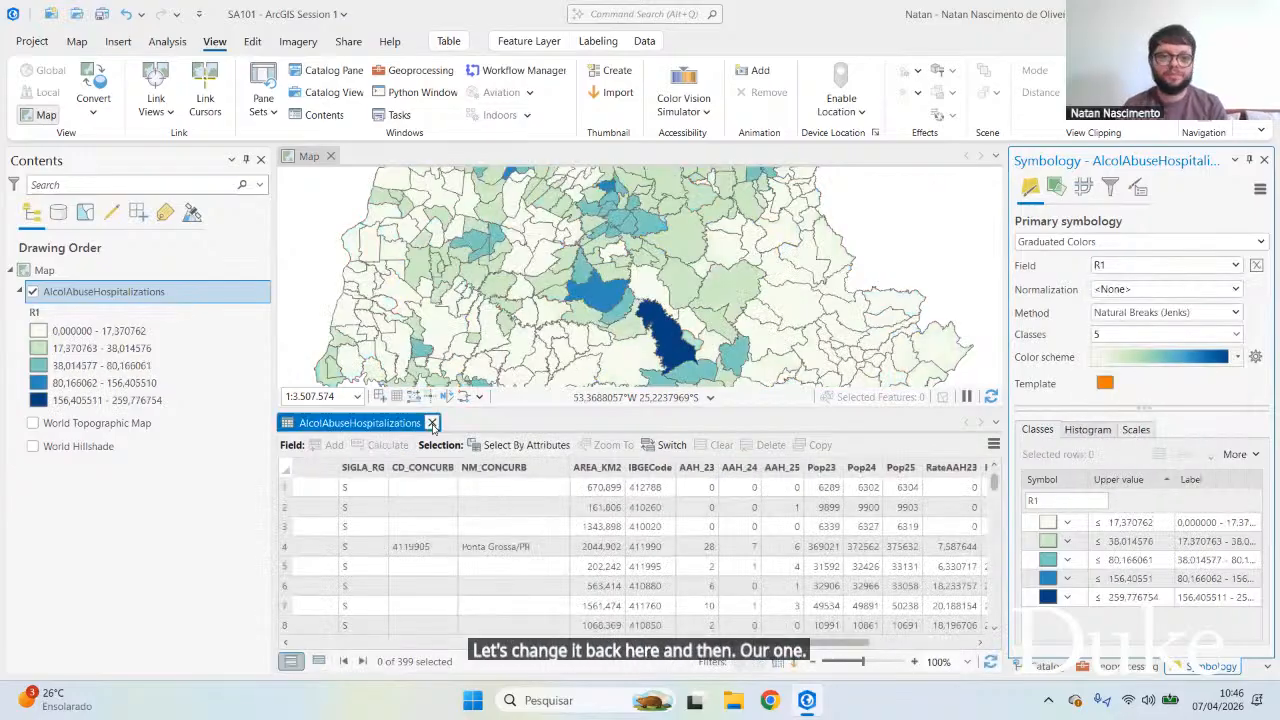
{"action": "left_click_drag", "start_coordinate": [788, 642], "coordinate": [924, 636]}
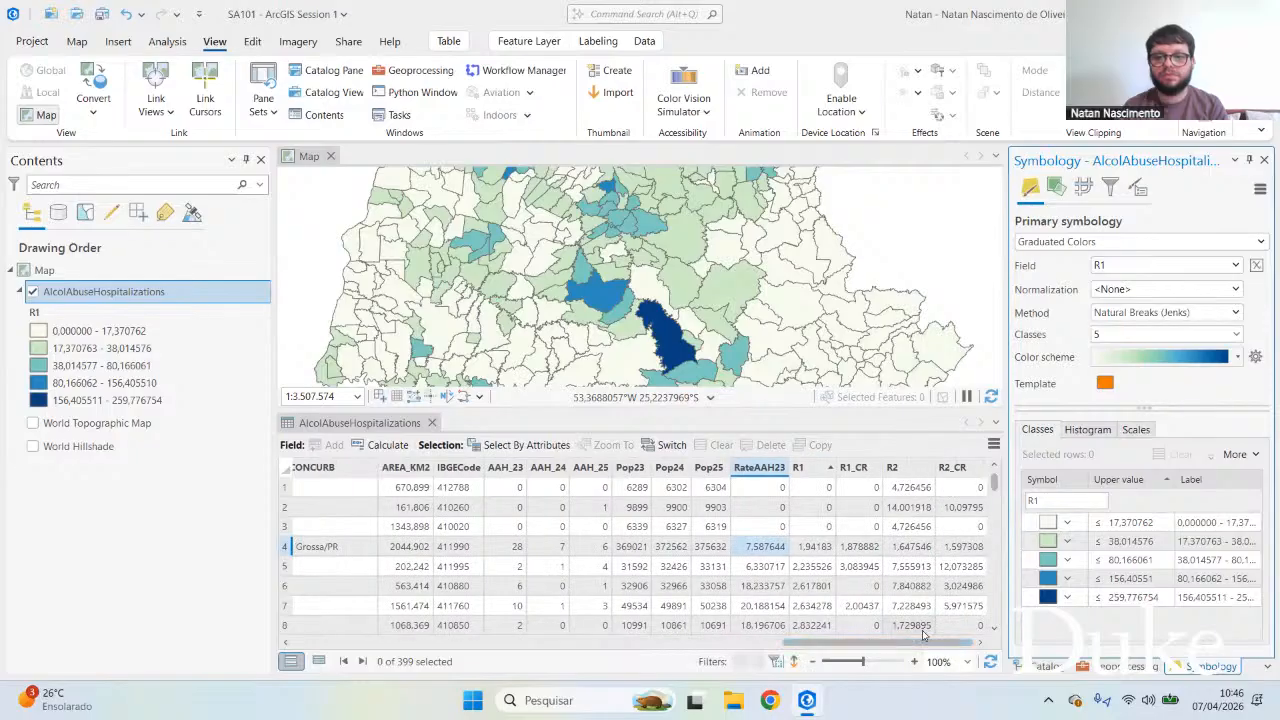
{"action": "left_click", "coordinate": [433, 423]}
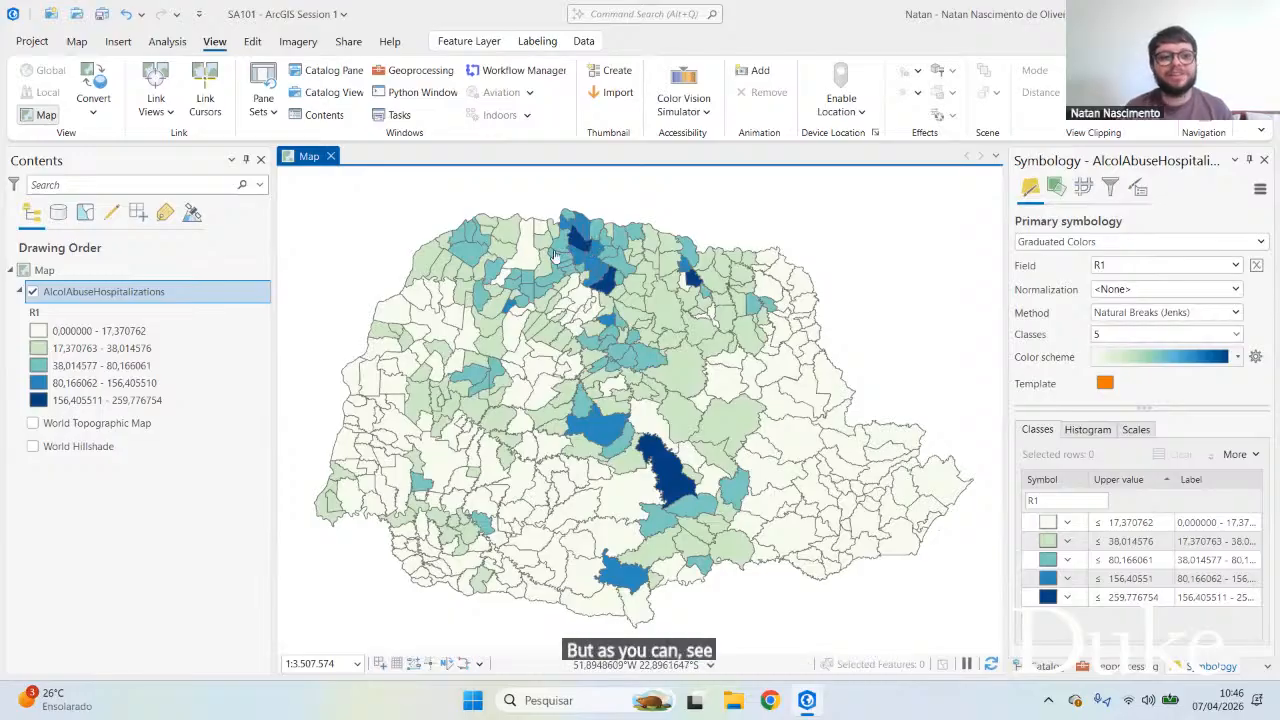
Step: Compare the maps by symbolizing the layer with the crude rate field R1_CR and returning to the smoothed R1 field
{"action": "left_click", "coordinate": [1233, 268]}
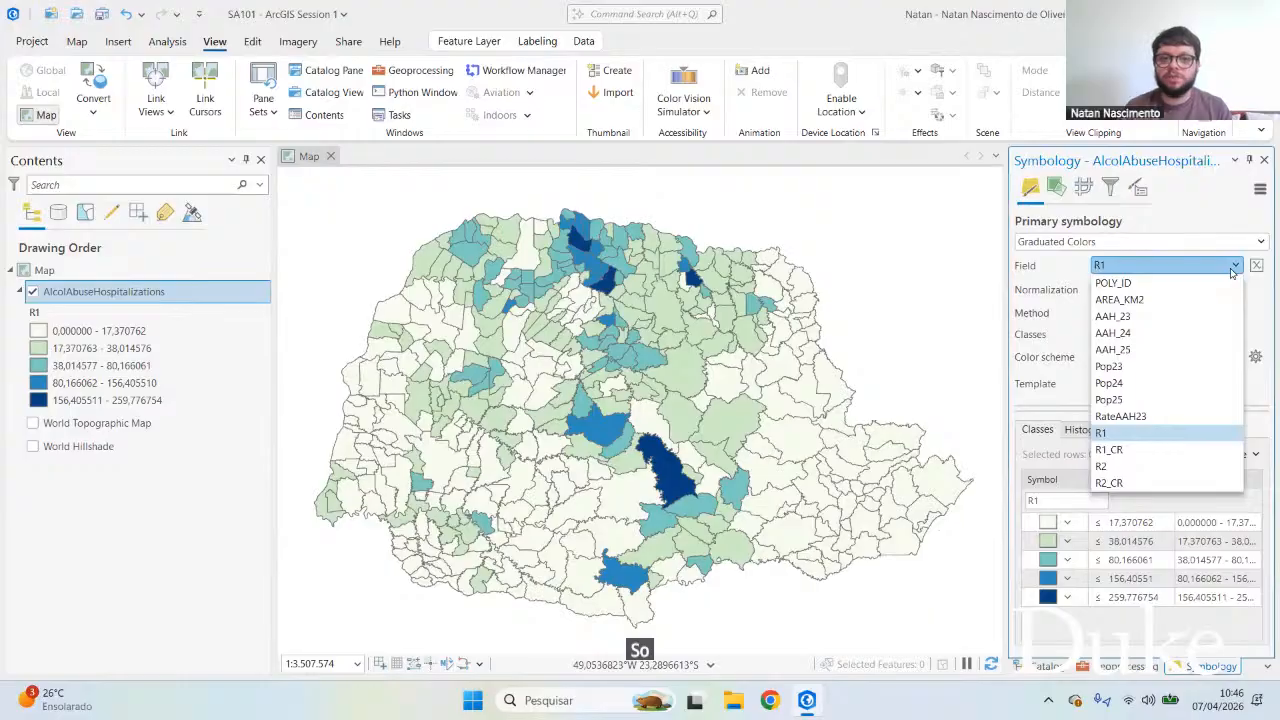
{"action": "left_click", "coordinate": [1110, 449]}
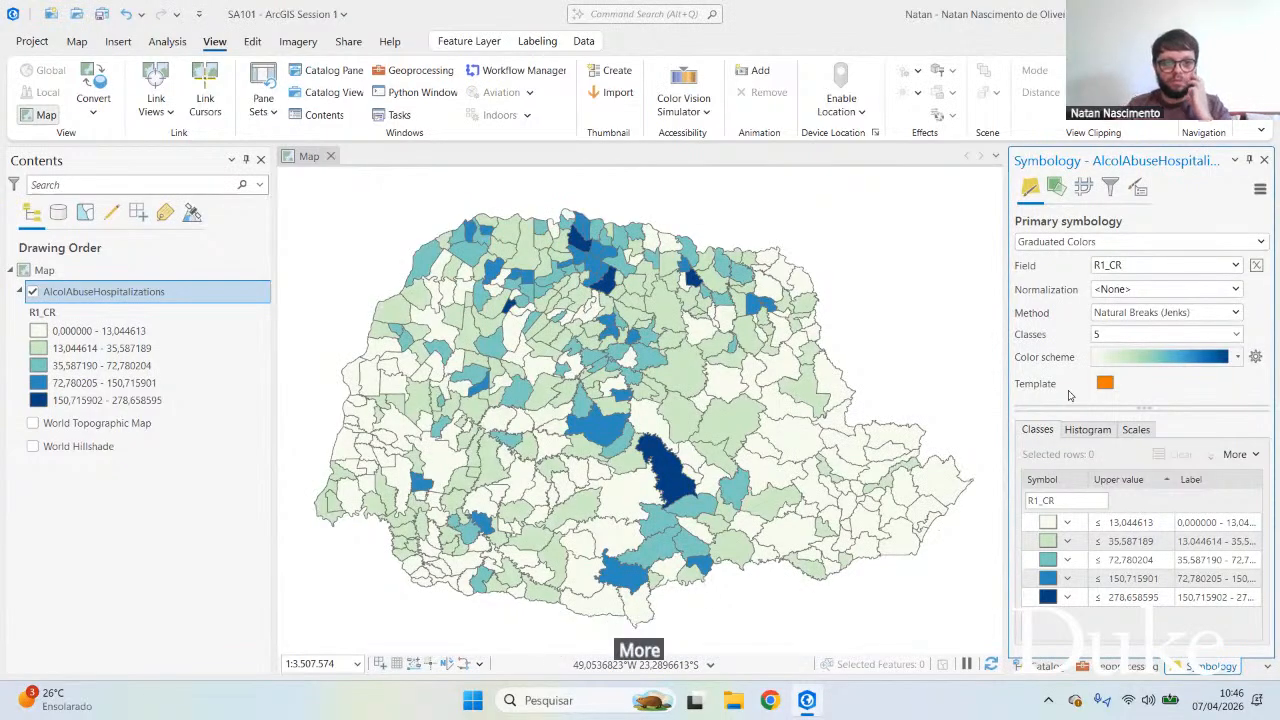
{"action": "left_click", "coordinate": [1200, 266]}
{"action": "left_click", "coordinate": [1140, 433]}
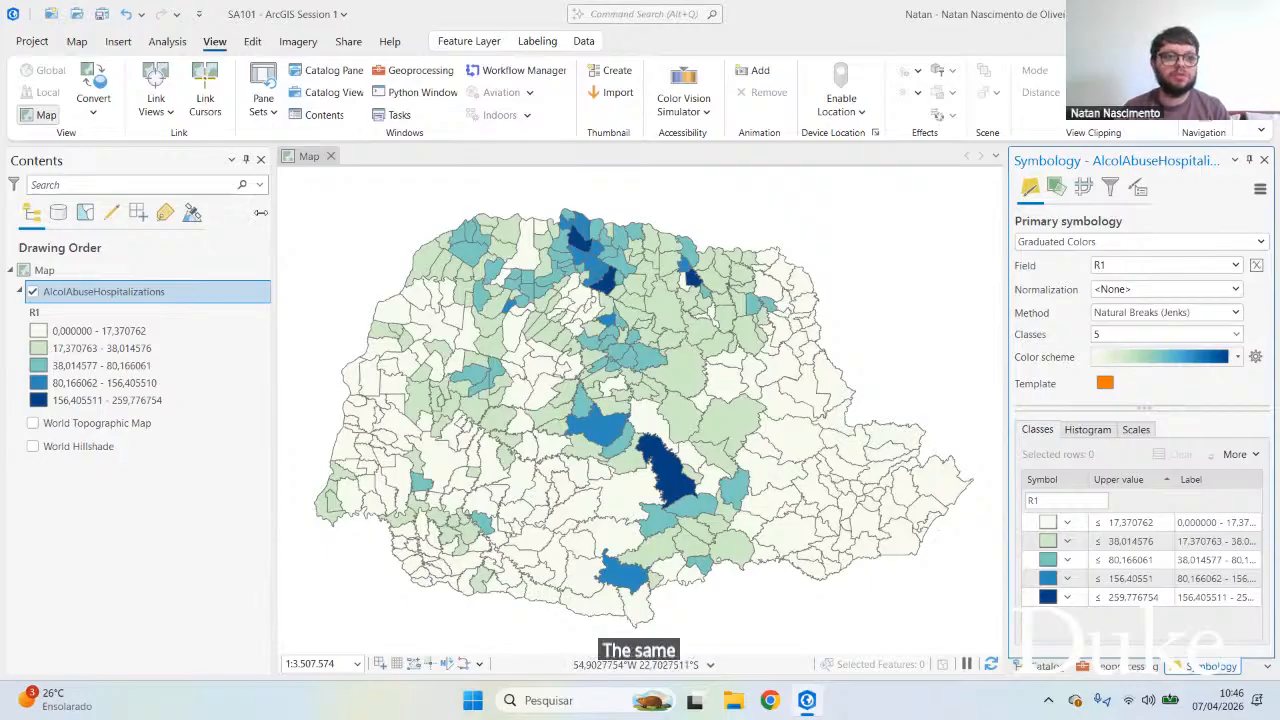
Step: Reopen the layer's attribute table and sort its records by the R2 field in ascending order
{"action": "right_click", "coordinate": [157, 291]}
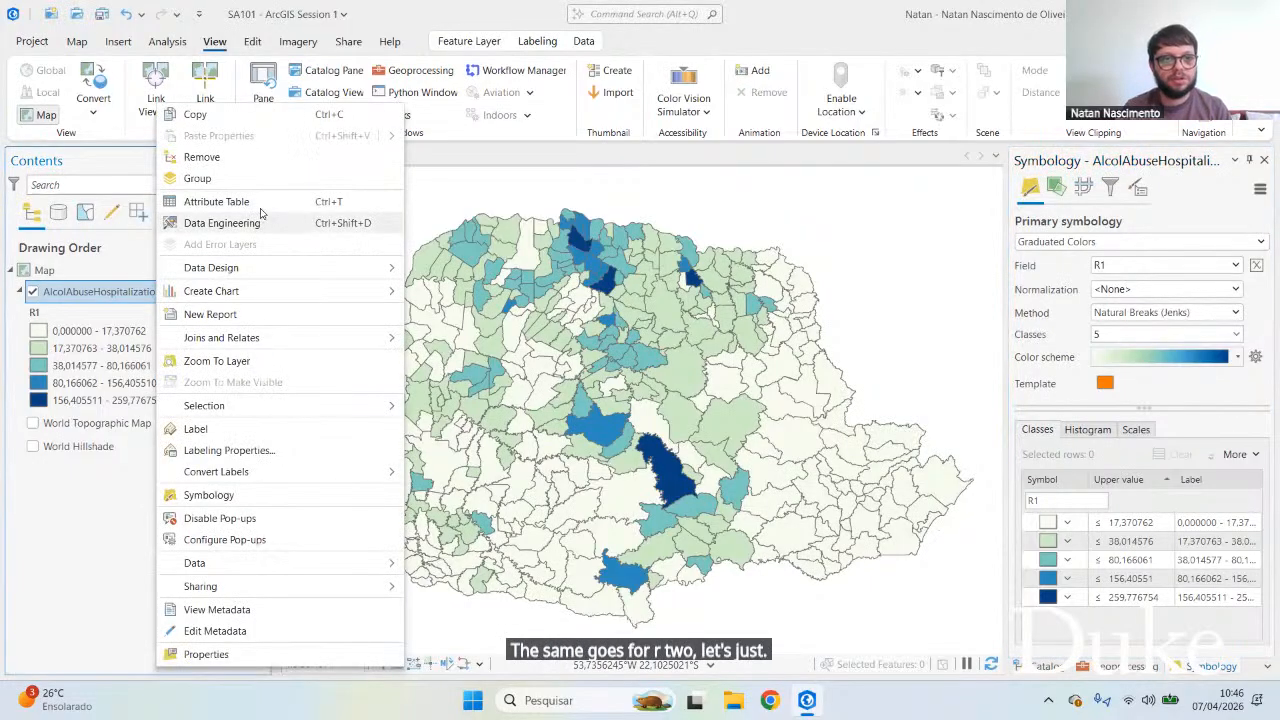
{"action": "left_click", "coordinate": [258, 203]}
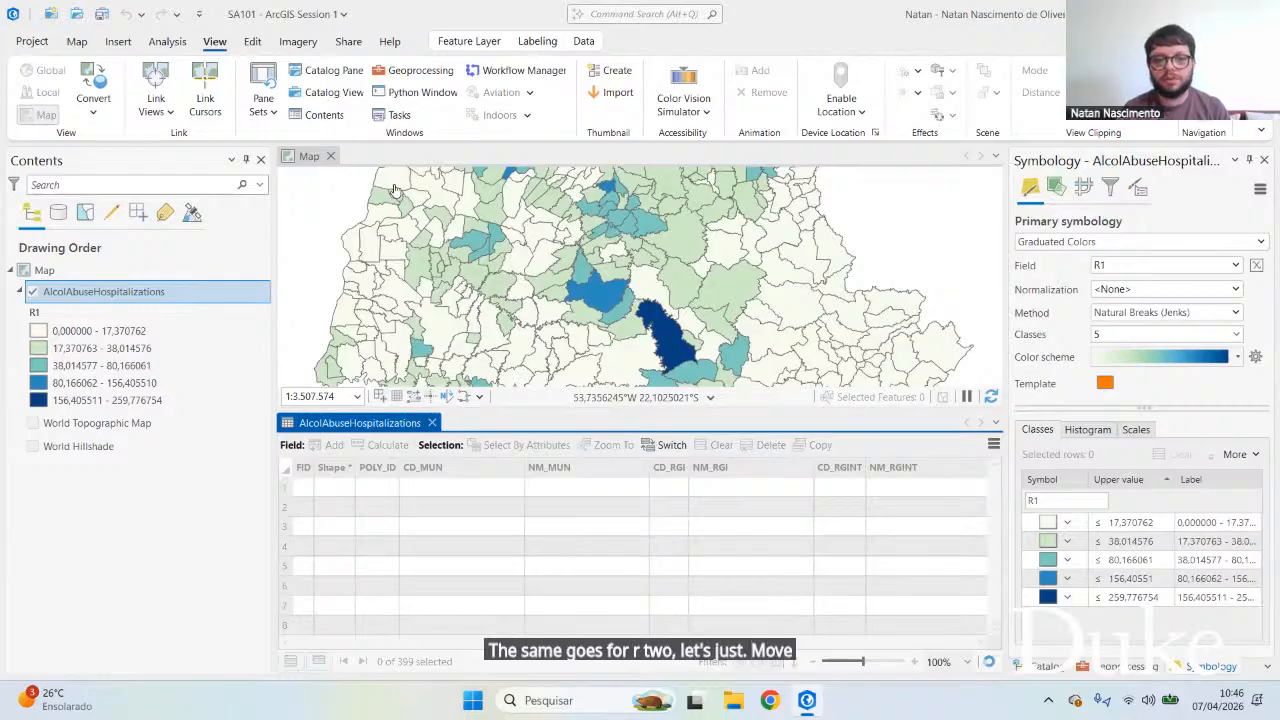
{"action": "left_click_drag", "start_coordinate": [384, 642], "coordinate": [968, 632]}
{"action": "left_click", "coordinate": [910, 470]}
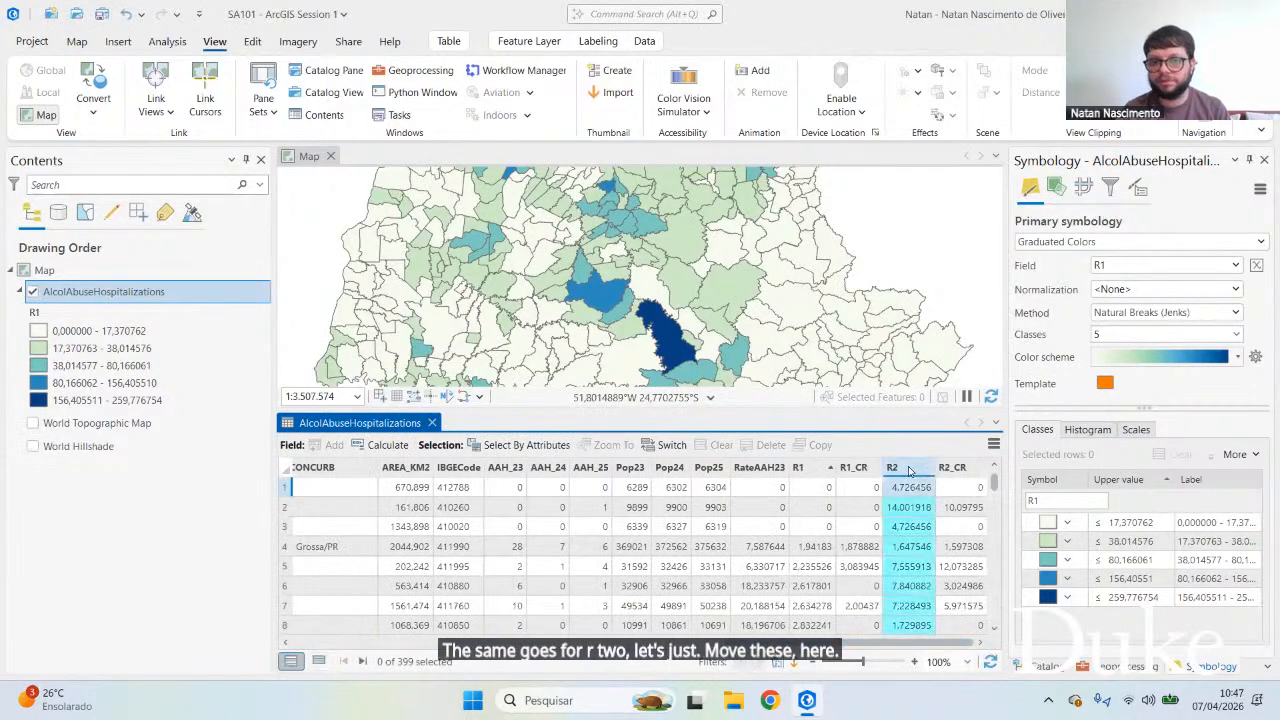
{"action": "double_click", "coordinate": [910, 470]}
Step: Replace the extreme negative R2 value in the first sorted record with 0 and close the attribute table
{"action": "left_click", "coordinate": [928, 488]}
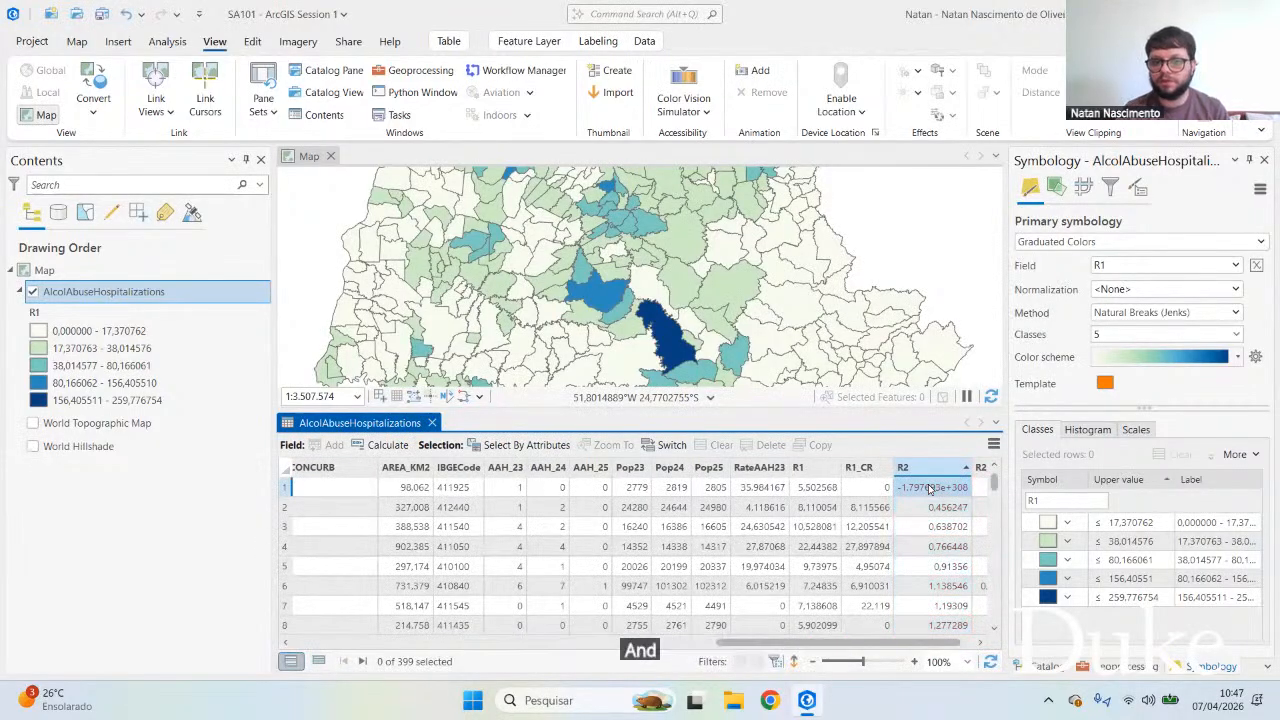
{"action": "type", "text": "0"}
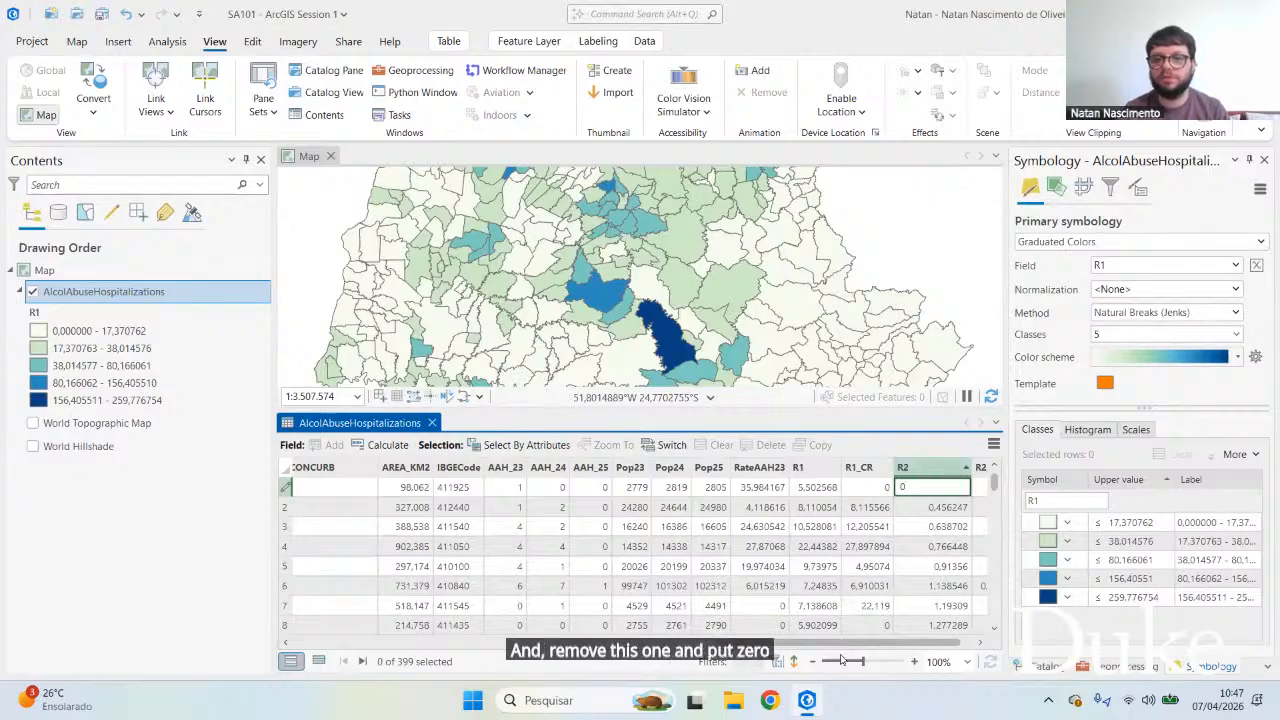
{"action": "left_click", "coordinate": [816, 626]}
{"action": "left_click_drag", "start_coordinate": [855, 644], "coordinate": [580, 612]}
{"action": "left_click", "coordinate": [432, 423]}
Step: Symbolize the graduated color map by the R2 field and apply the color scheme to both fill and outline
{"action": "left_click", "coordinate": [1197, 272]}
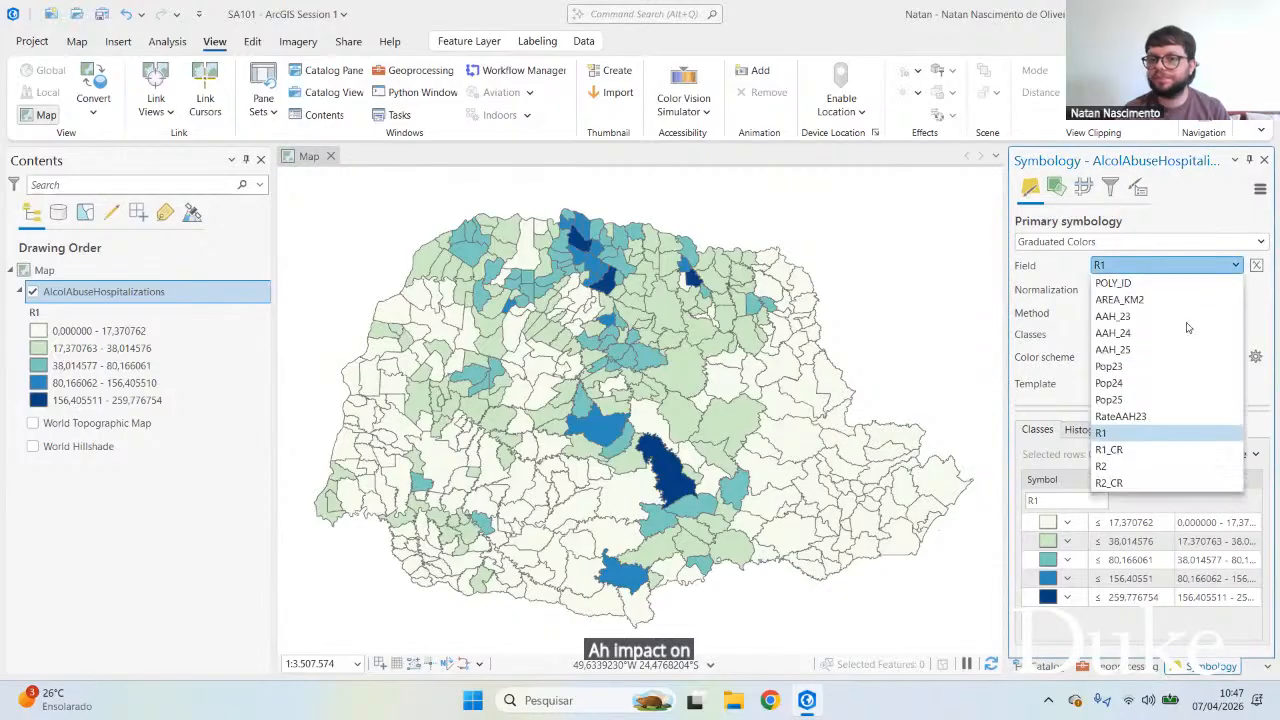
{"action": "left_click", "coordinate": [1148, 466]}
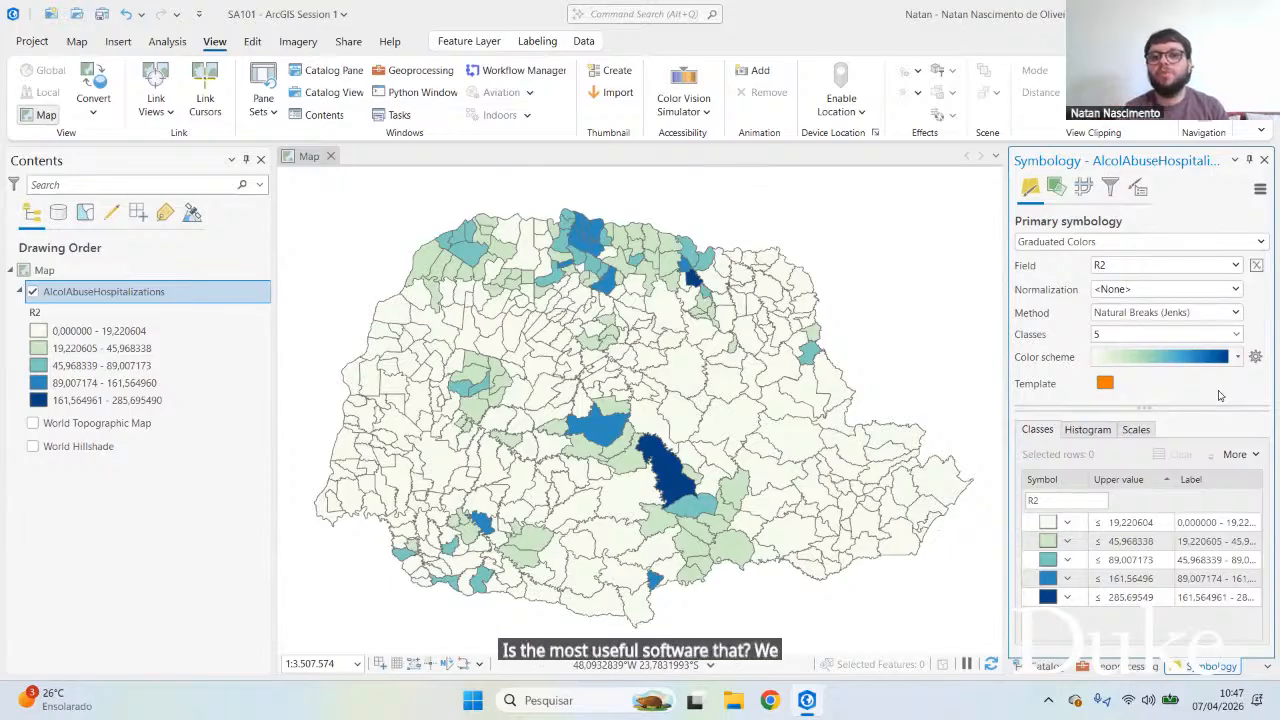
{"action": "left_click", "coordinate": [1255, 356]}
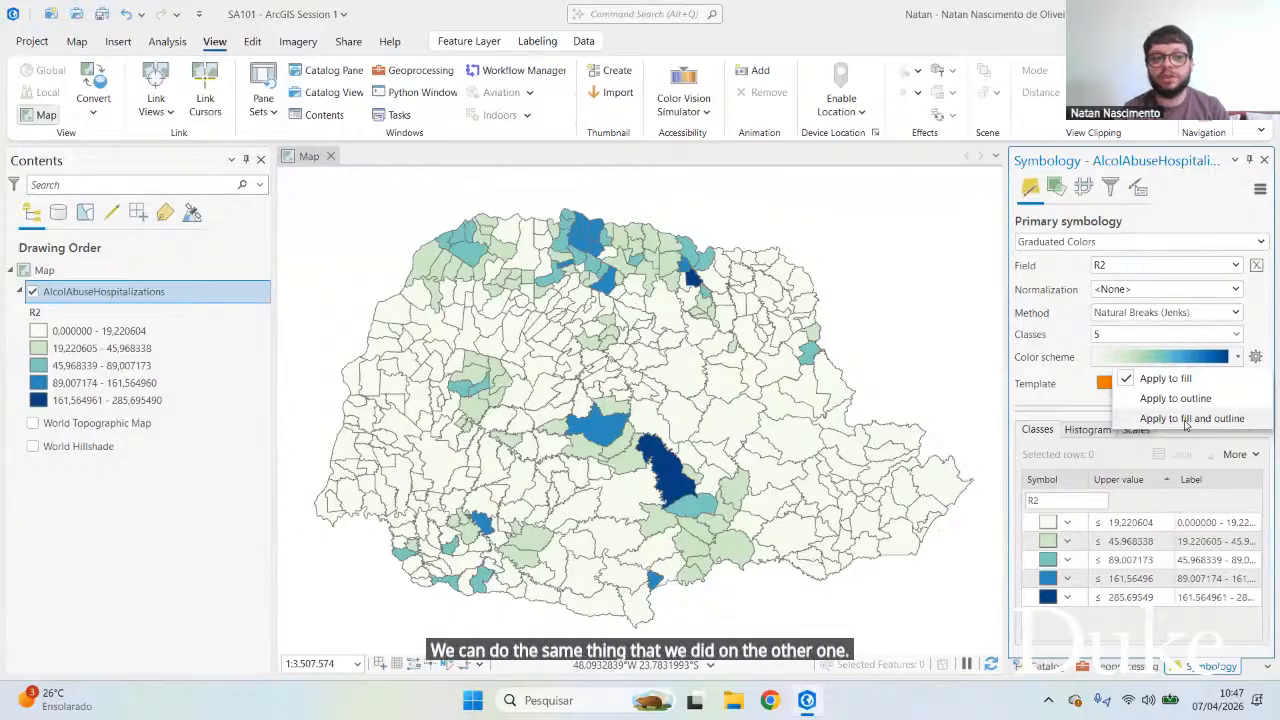
{"action": "left_click", "coordinate": [1187, 421]}
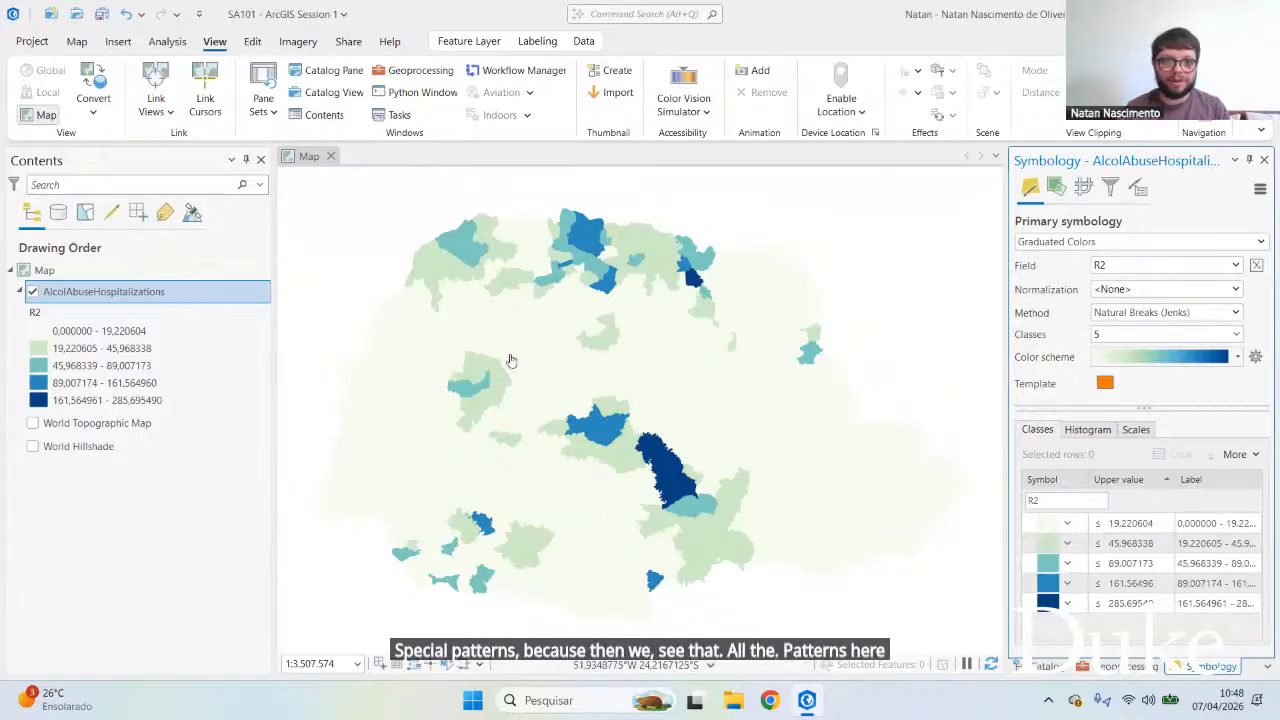
Step: Try applying the color scheme to the fill only, and return to applying it to fill and outline
{"action": "left_click", "coordinate": [1255, 357]}
{"action": "left_click", "coordinate": [1226, 386]}
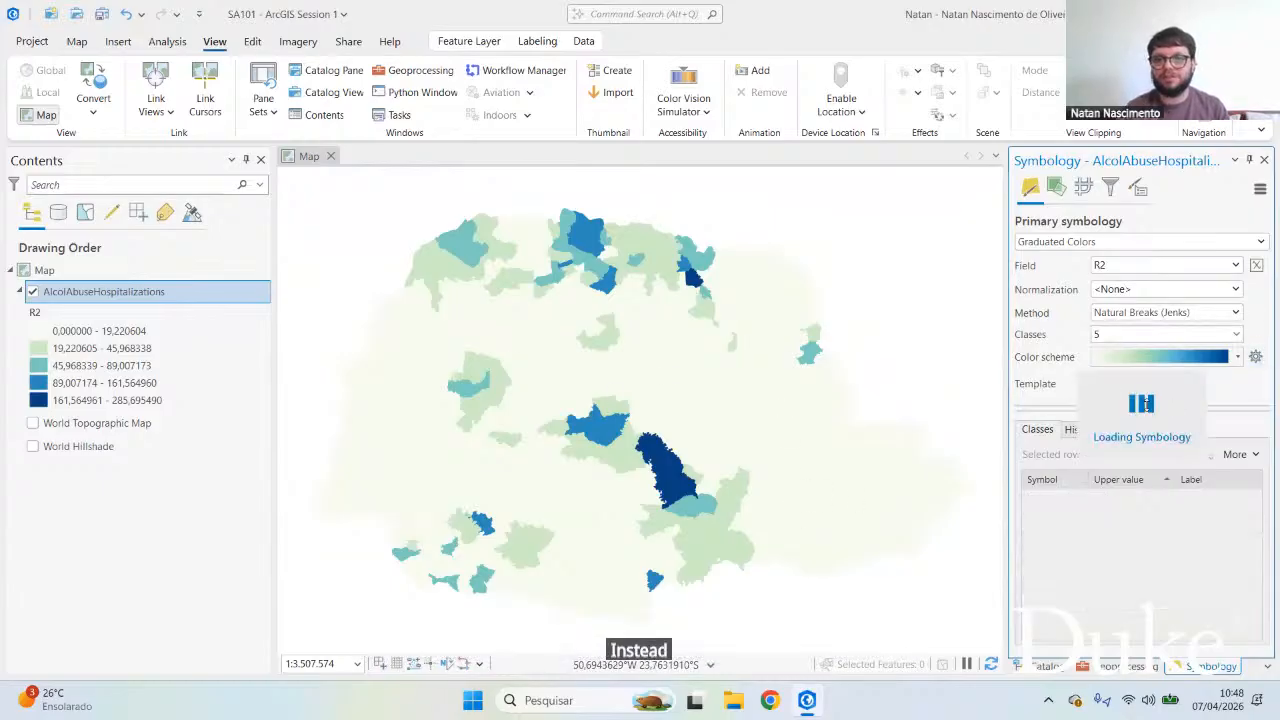
{"action": "left_click", "coordinate": [1259, 359]}
{"action": "left_click", "coordinate": [1225, 390]}
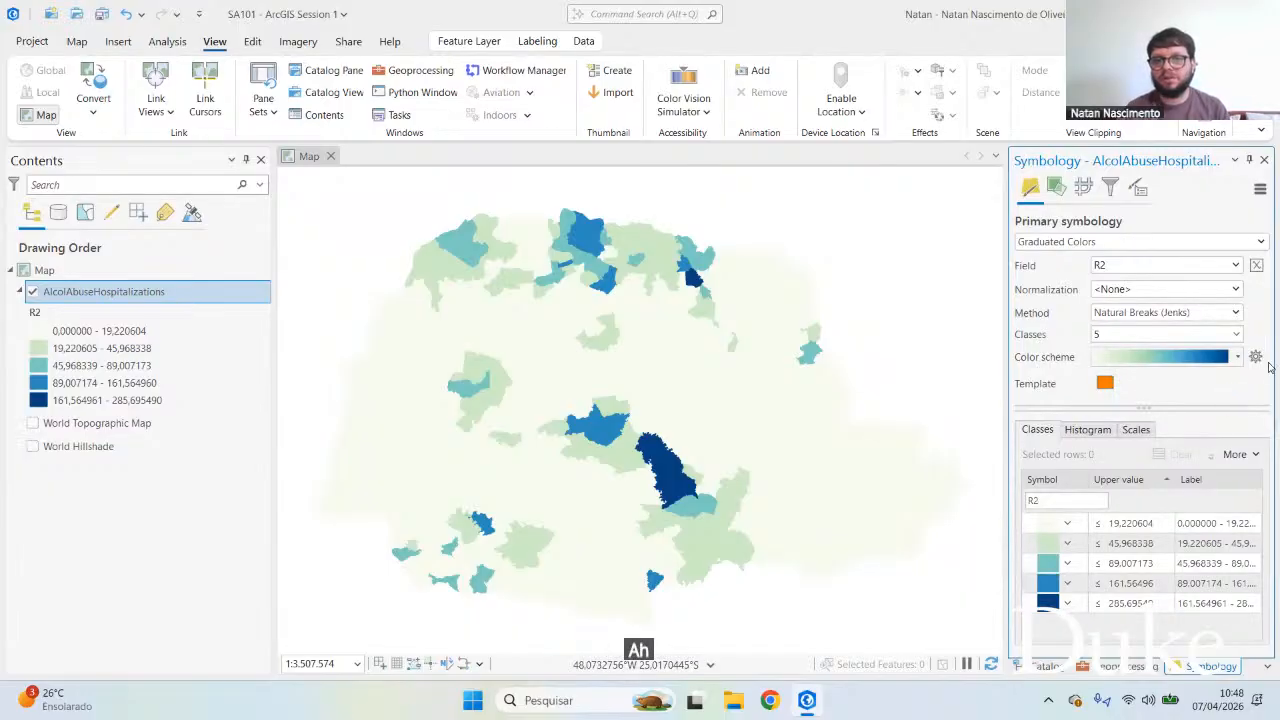
{"action": "left_click", "coordinate": [1257, 358]}
{"action": "left_click", "coordinate": [1214, 417]}
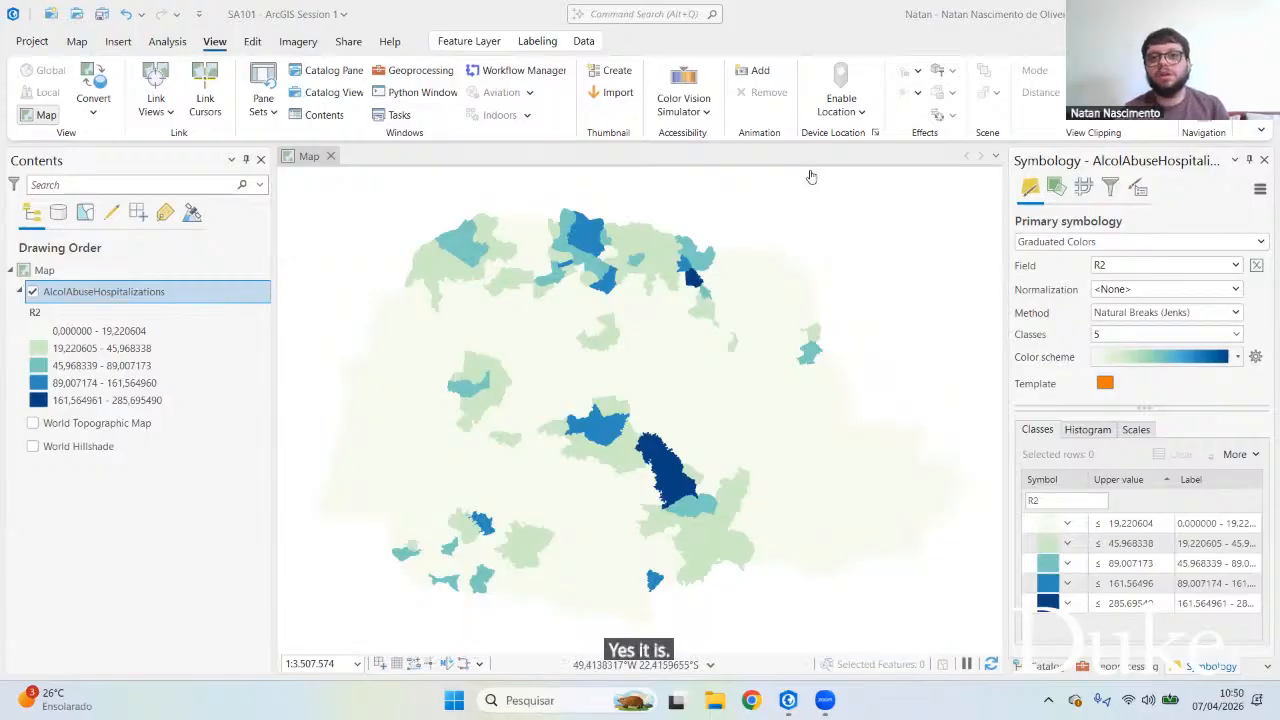
{"action": "left_click", "coordinate": [1125, 667]}
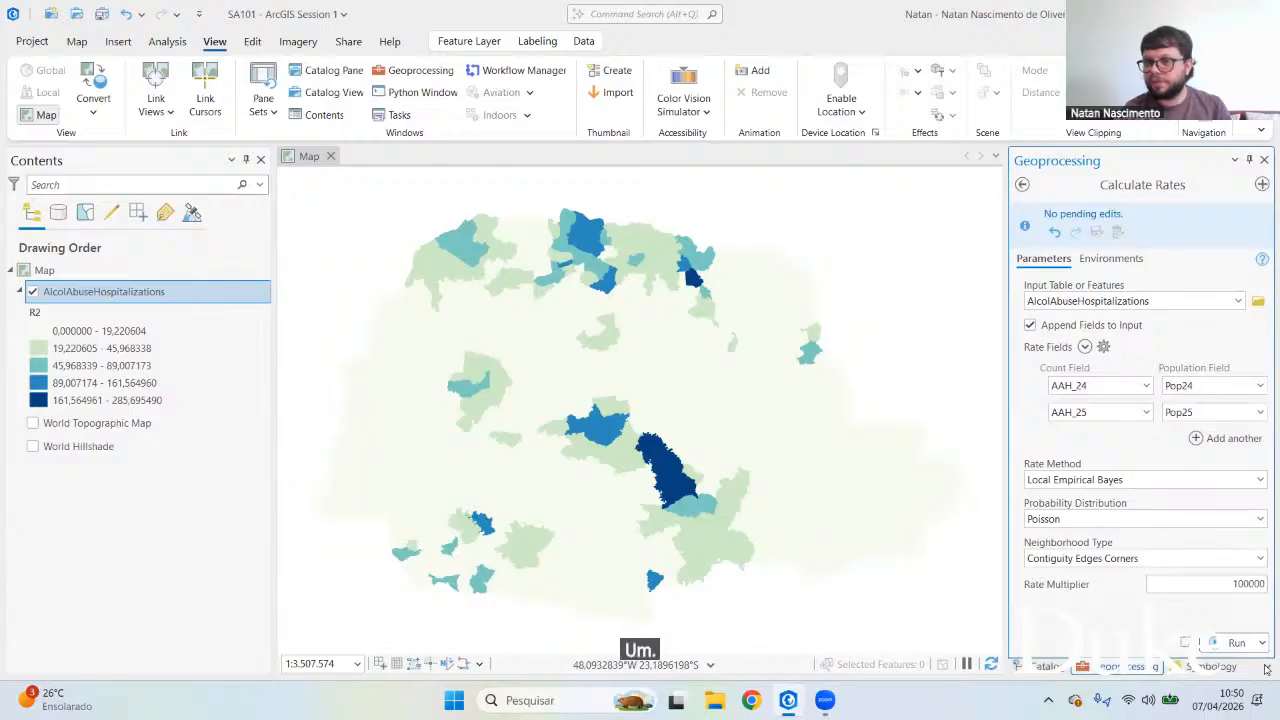
{"action": "left_click", "coordinate": [1266, 667]}
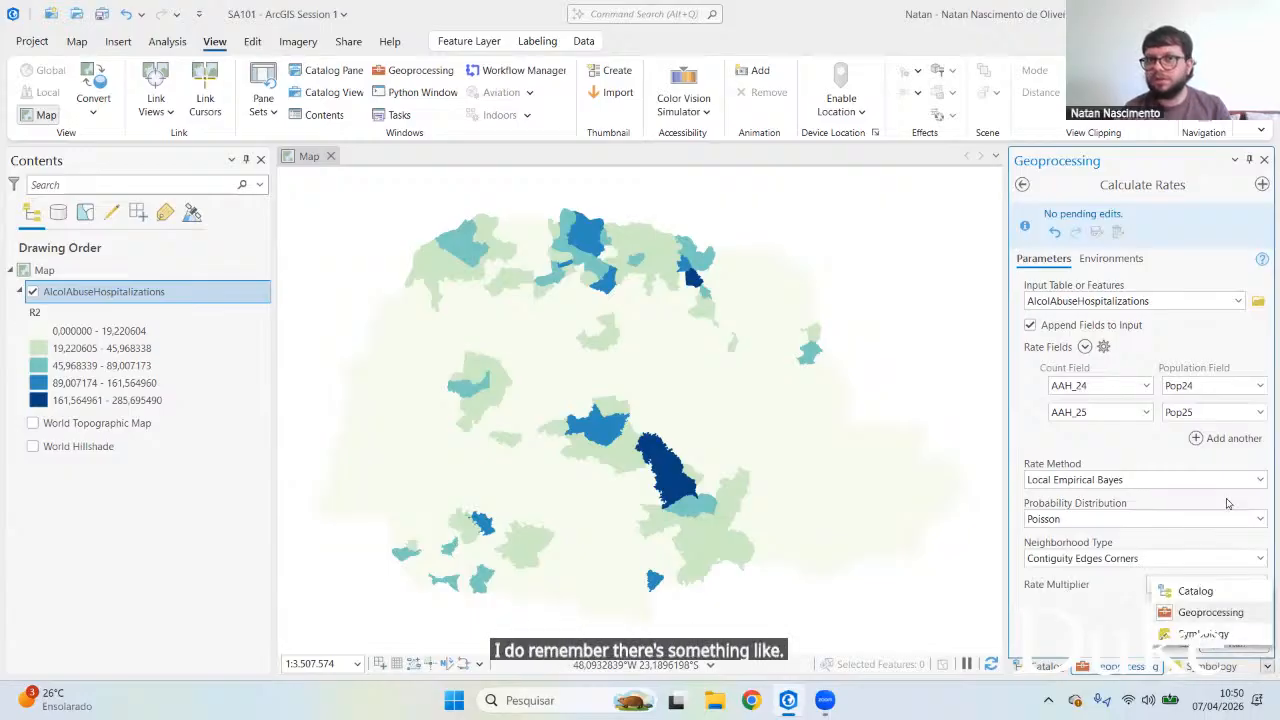
{"action": "left_click", "coordinate": [1110, 631]}
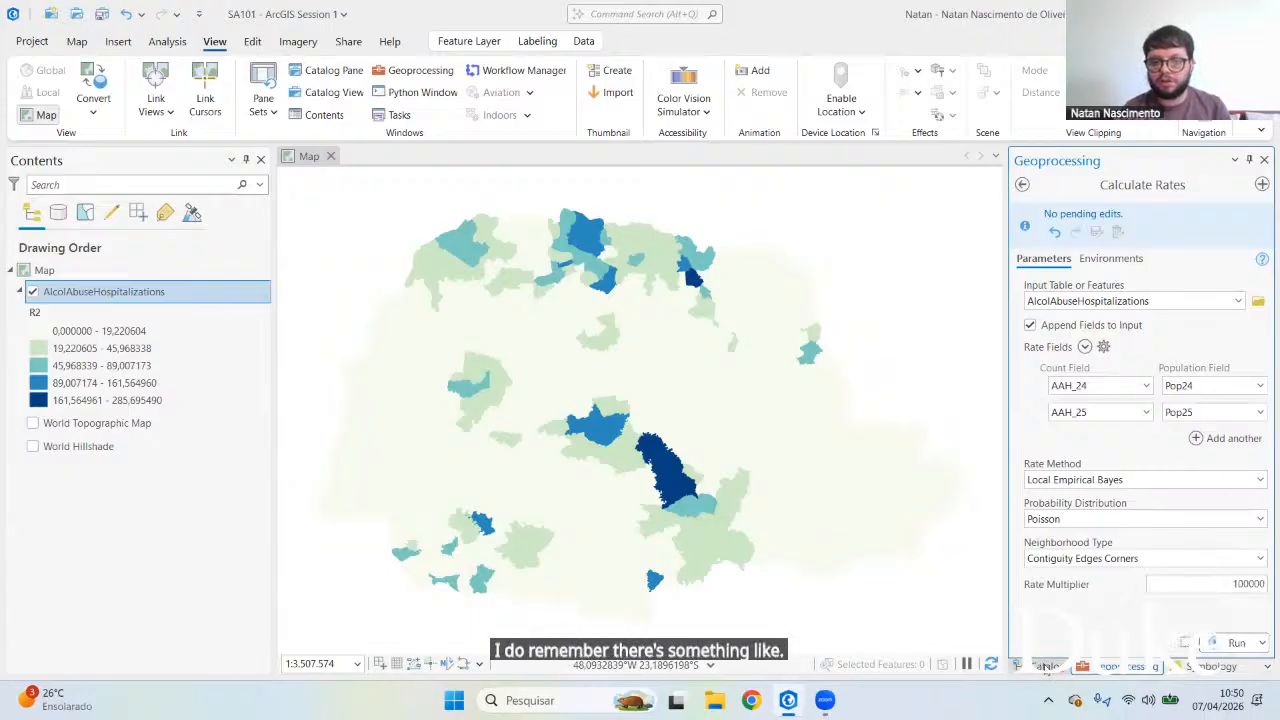
{"action": "left_click", "coordinate": [1045, 666]}
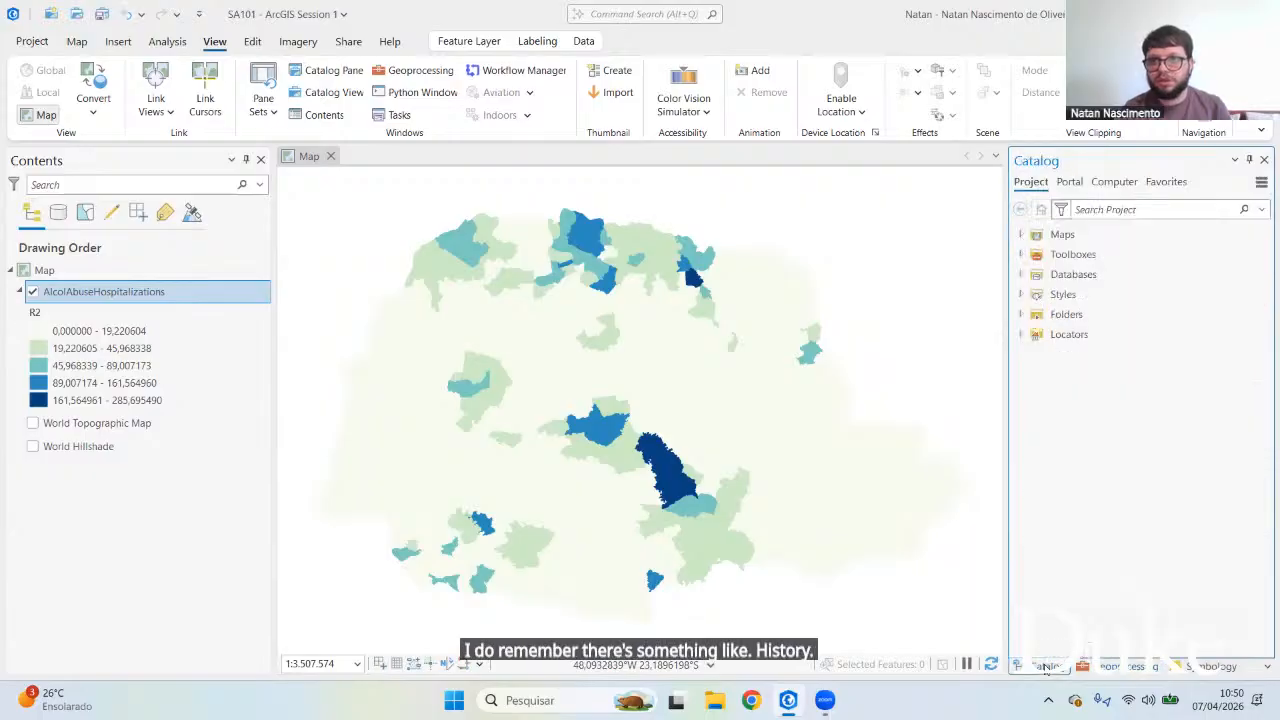
Step: Return to the geoprocessing tool list and open the history from the recent Calculate Rates tool
{"action": "left_click", "coordinate": [1122, 666]}
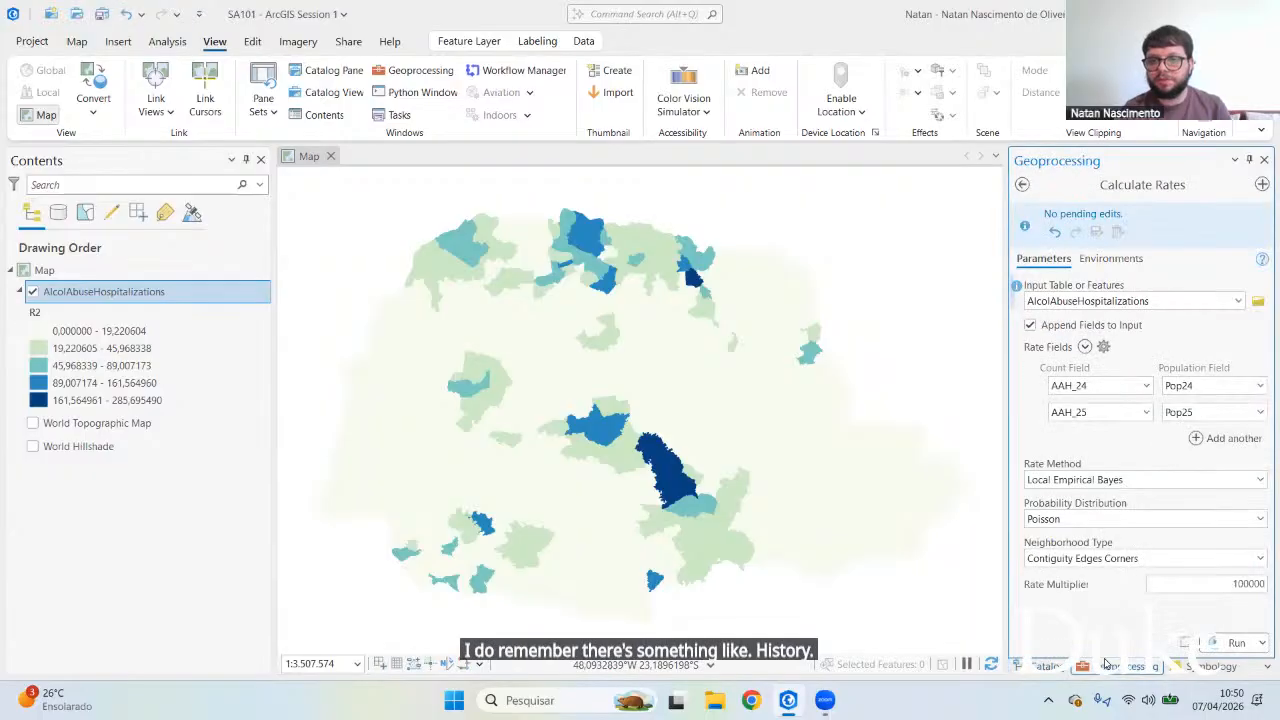
{"action": "left_click", "coordinate": [1022, 186]}
{"action": "left_click", "coordinate": [1038, 214]}
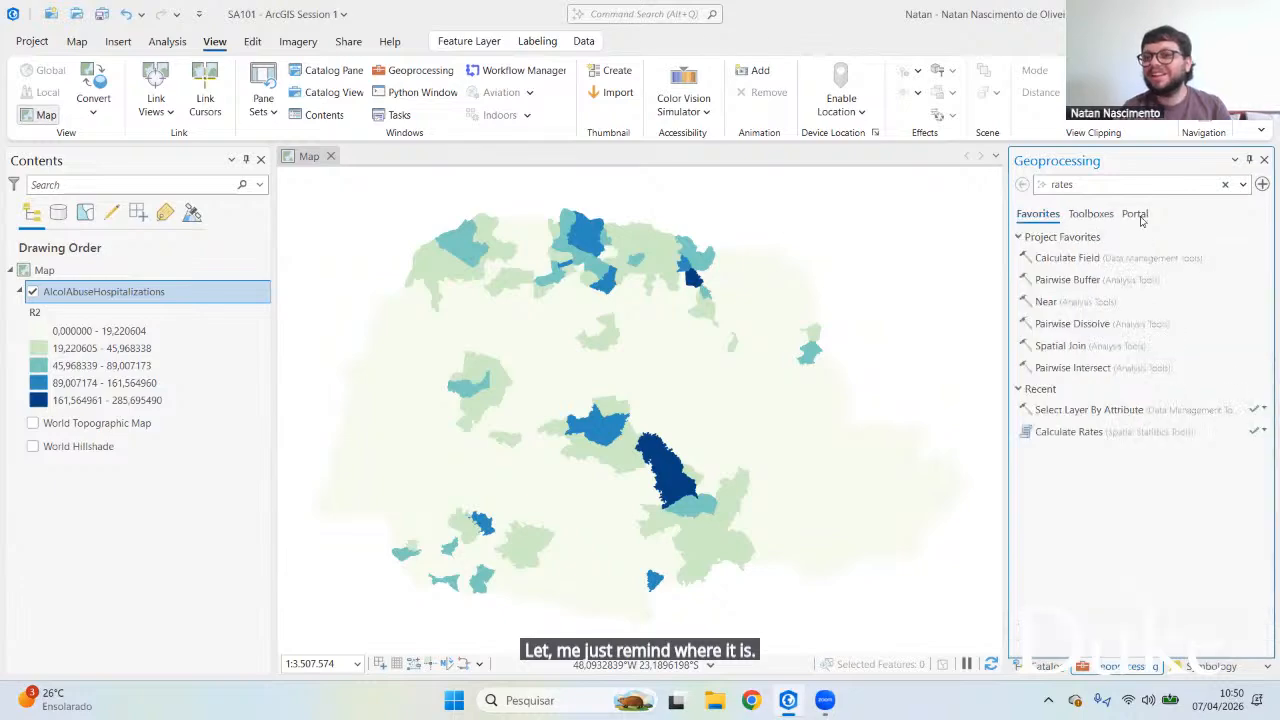
{"action": "left_click", "coordinate": [1264, 431]}
{"action": "left_click", "coordinate": [1232, 455]}
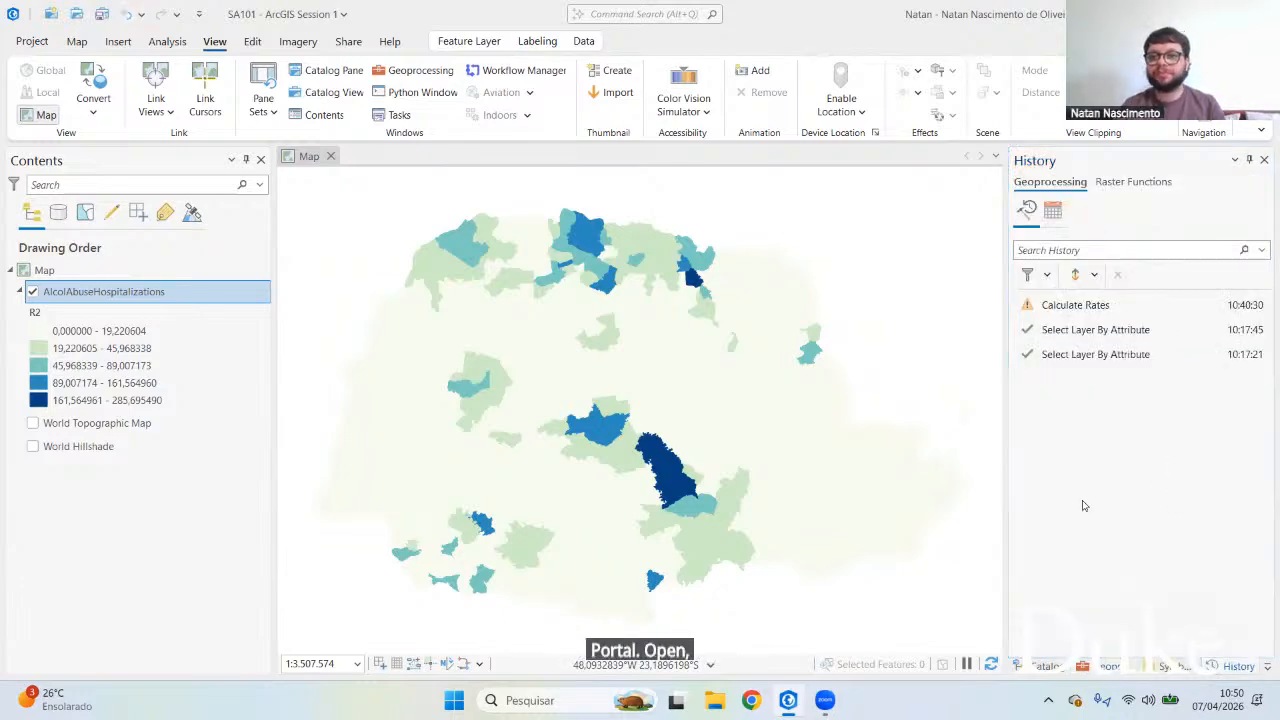
Step: Pop out the details of the Calculate Rates run from the geoprocessing history into a separate window
{"action": "mouse_move", "coordinate": [1100, 314]}
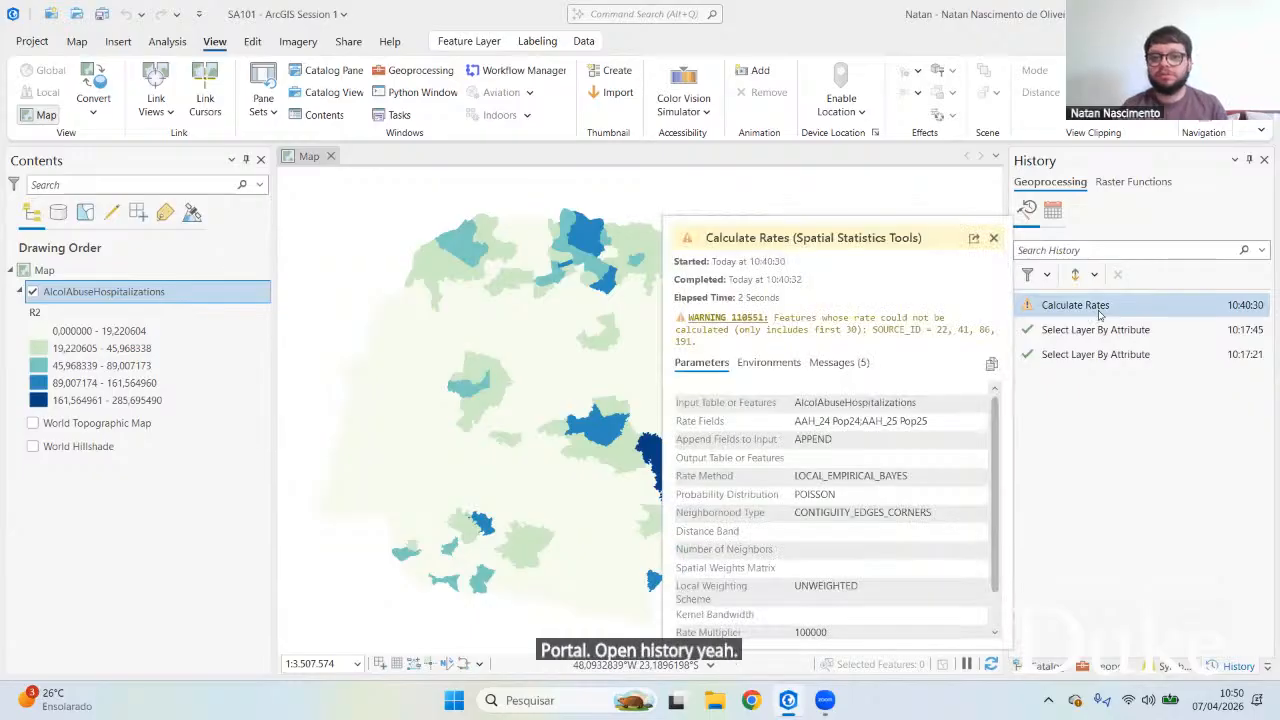
{"action": "left_click", "coordinate": [1099, 310]}
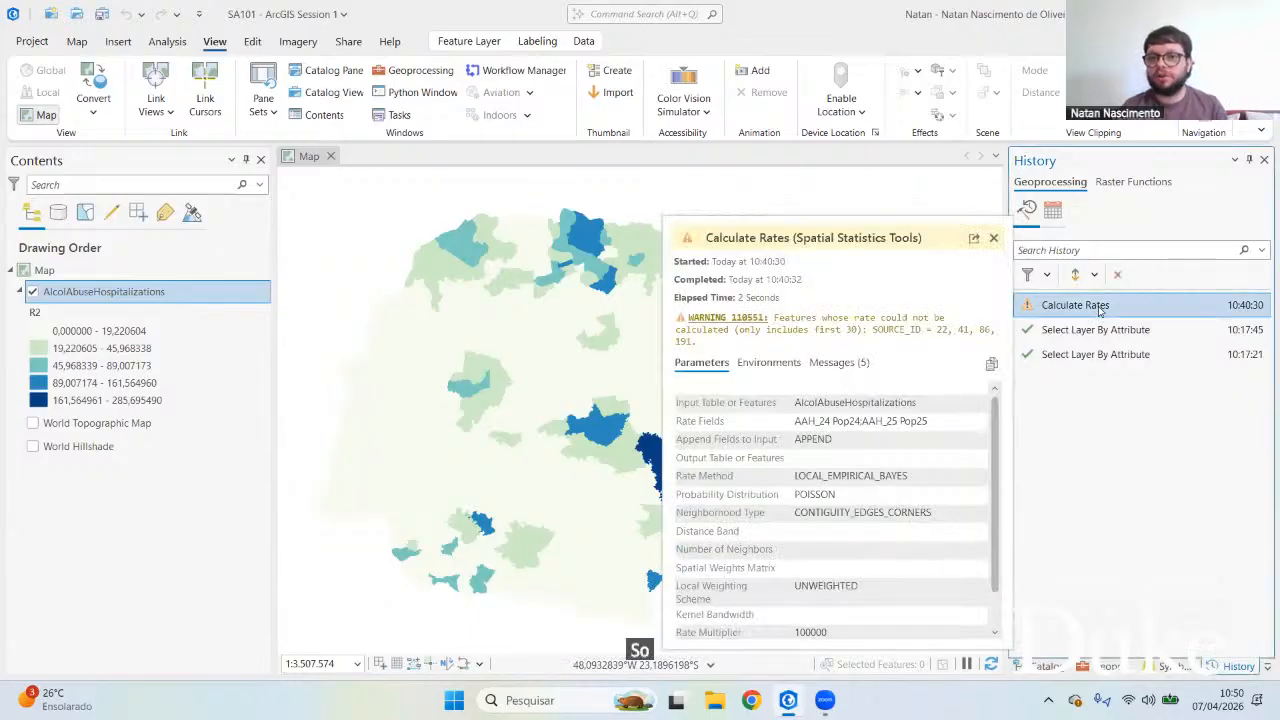
{"action": "left_click", "coordinate": [974, 241]}
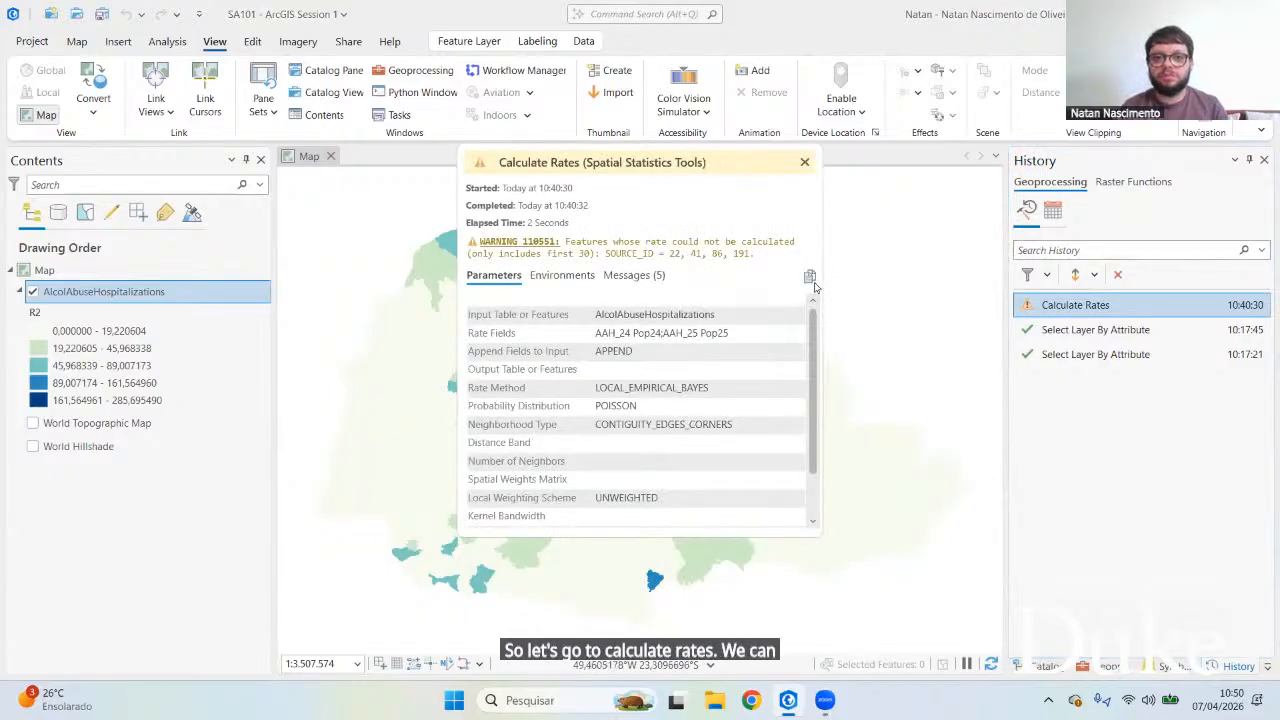
Step: Review the messages, environments and parameters of the Calculate Rates run, and close its details and the history
{"action": "left_click", "coordinate": [652, 276]}
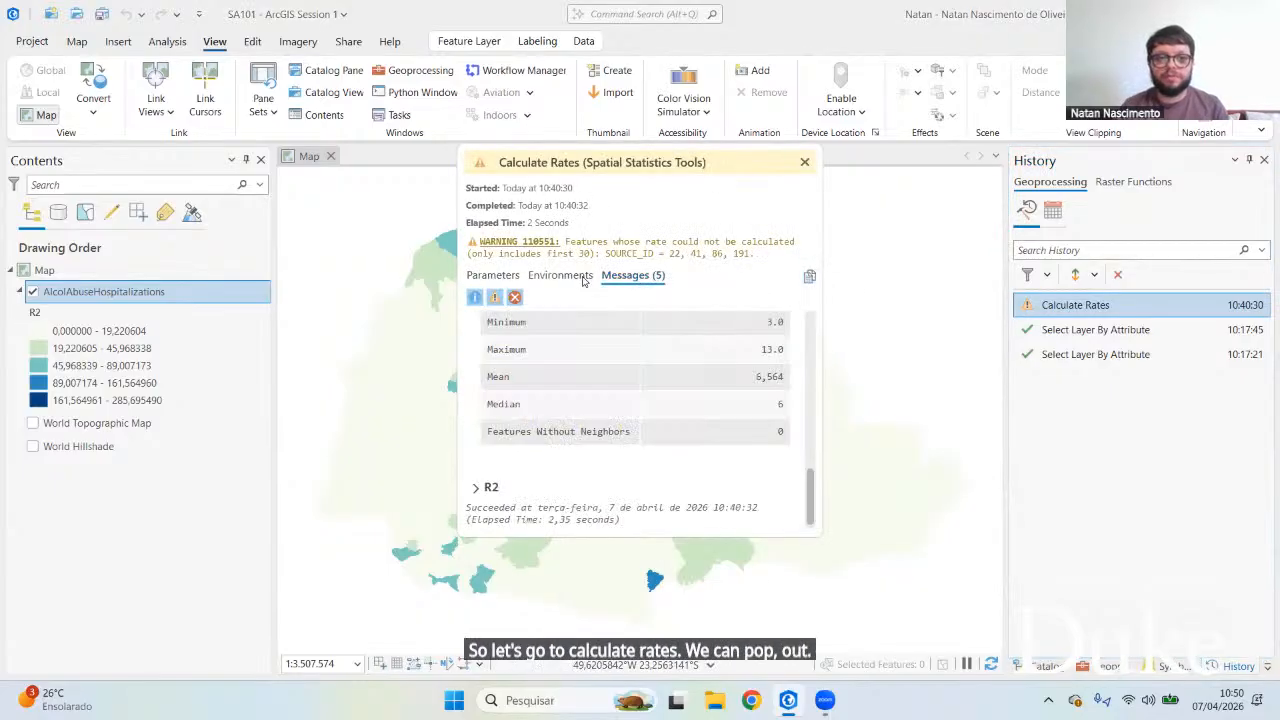
{"action": "left_click", "coordinate": [575, 277]}
{"action": "left_click", "coordinate": [493, 275]}
{"action": "scroll", "coordinate": [698, 407], "scroll_direction": "down", "scroll_amount": 3}
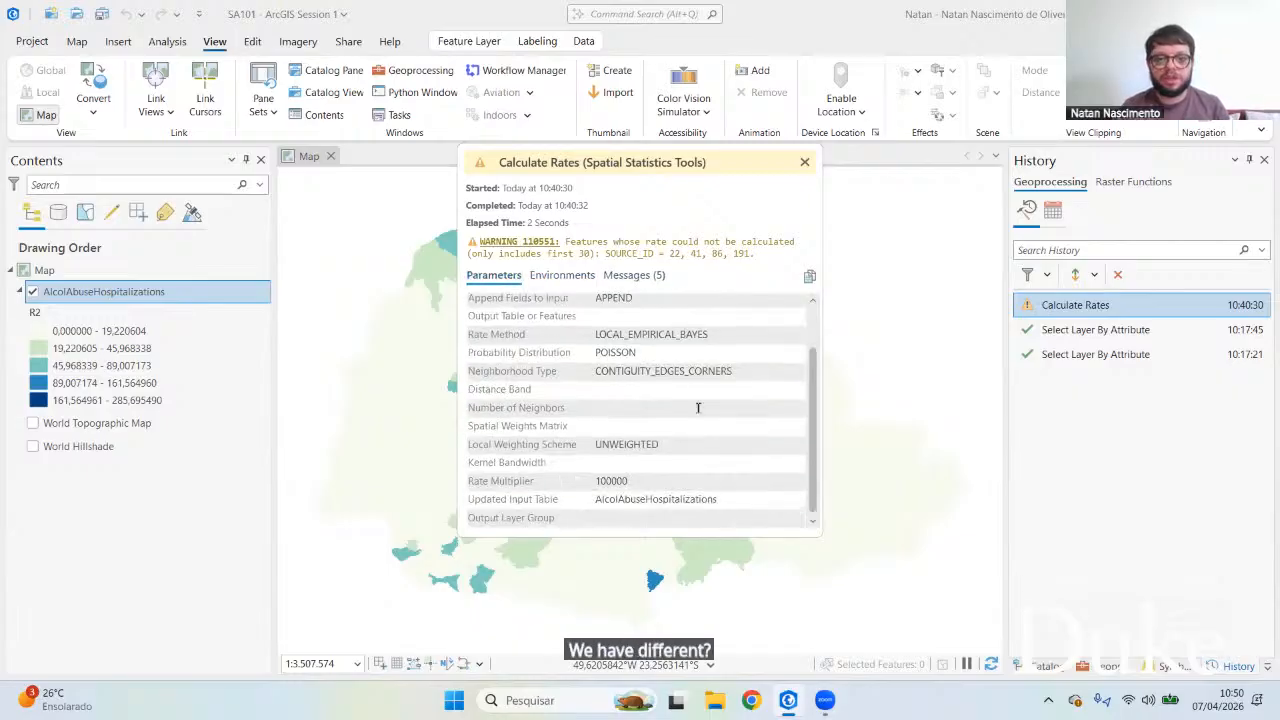
{"action": "scroll", "coordinate": [698, 407], "scroll_direction": "up", "scroll_amount": 2}
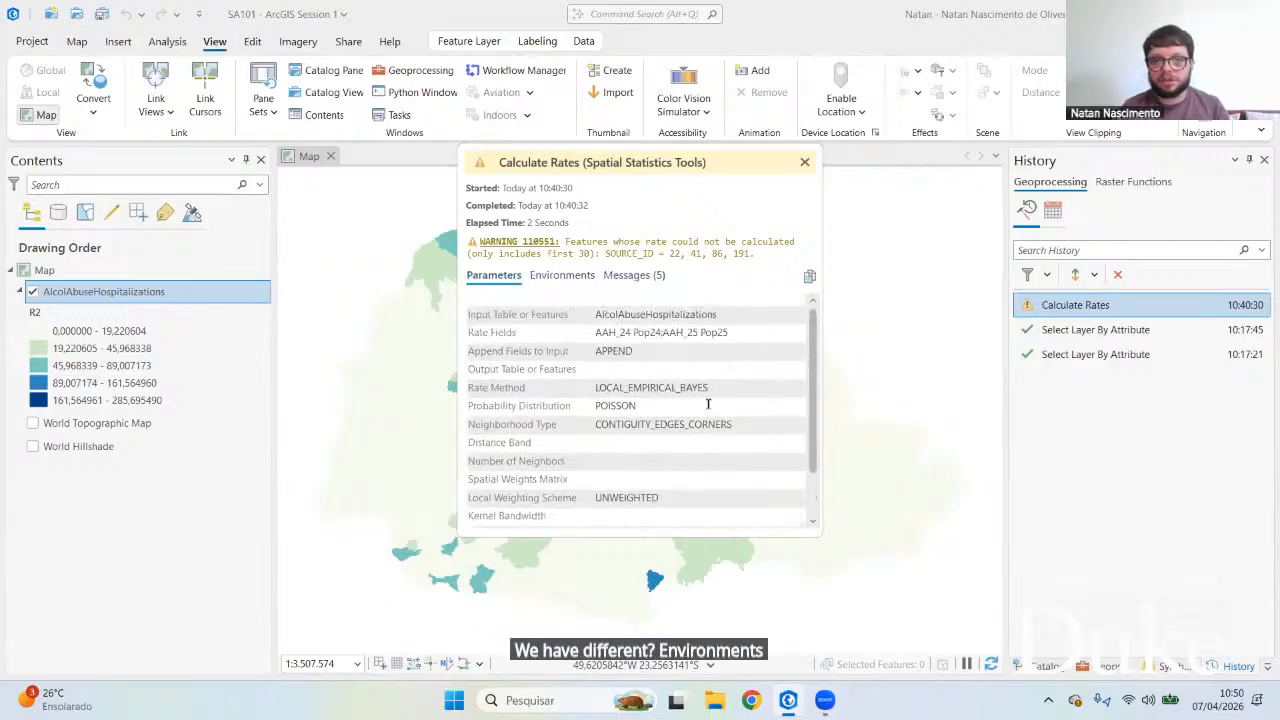
{"action": "left_click", "coordinate": [806, 163]}
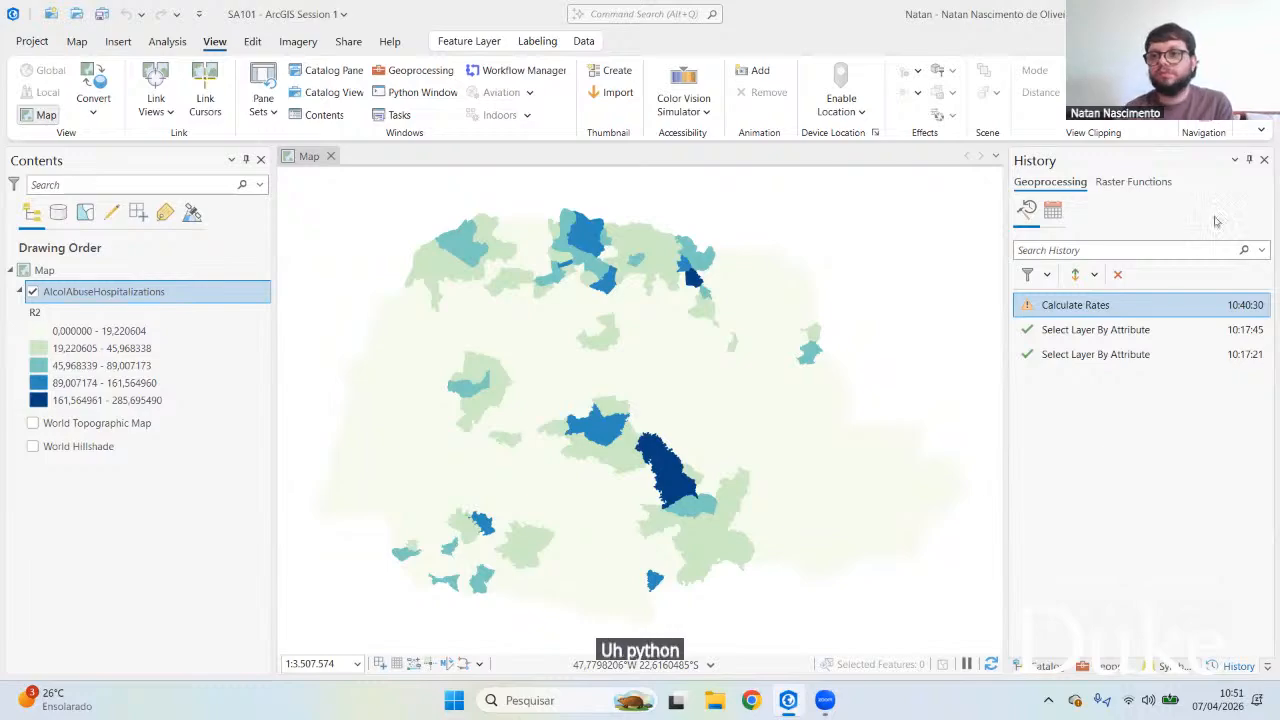
{"action": "left_click", "coordinate": [1261, 164]}
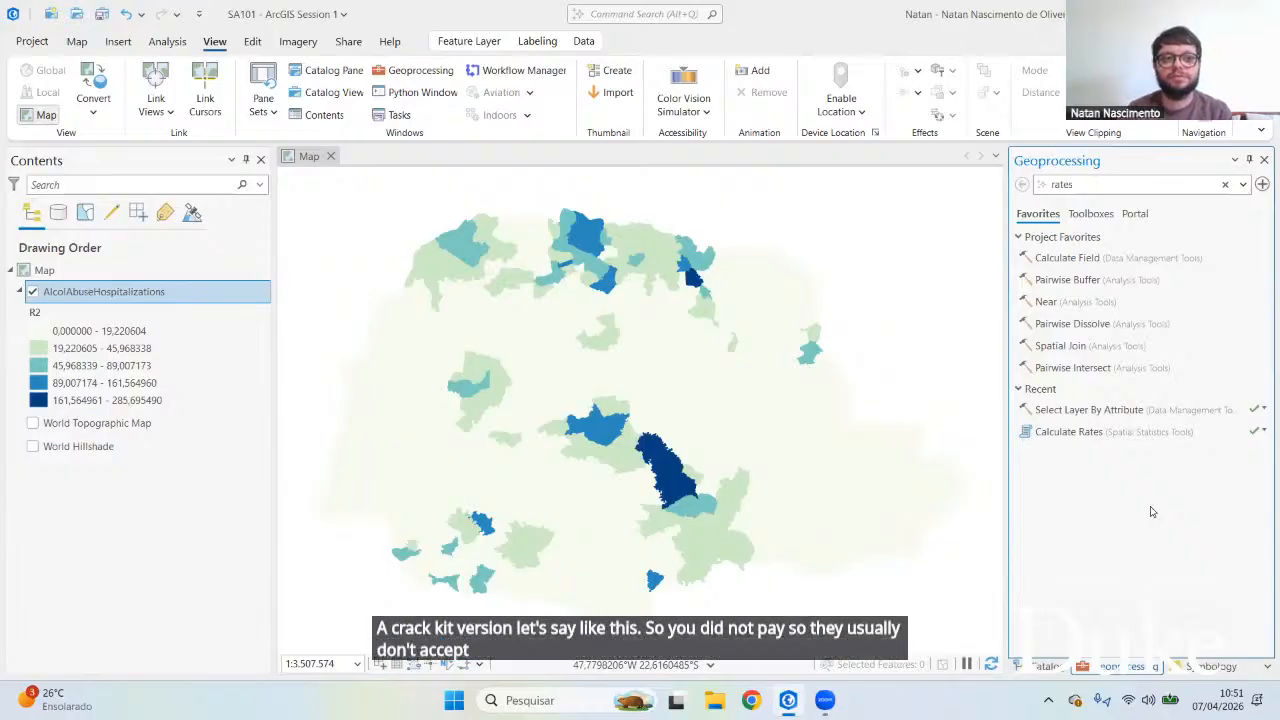
Step: Open the Python window and its online help page in the browser, and return to ArcGIS Pro to close the Python window
{"action": "left_click", "coordinate": [405, 95]}
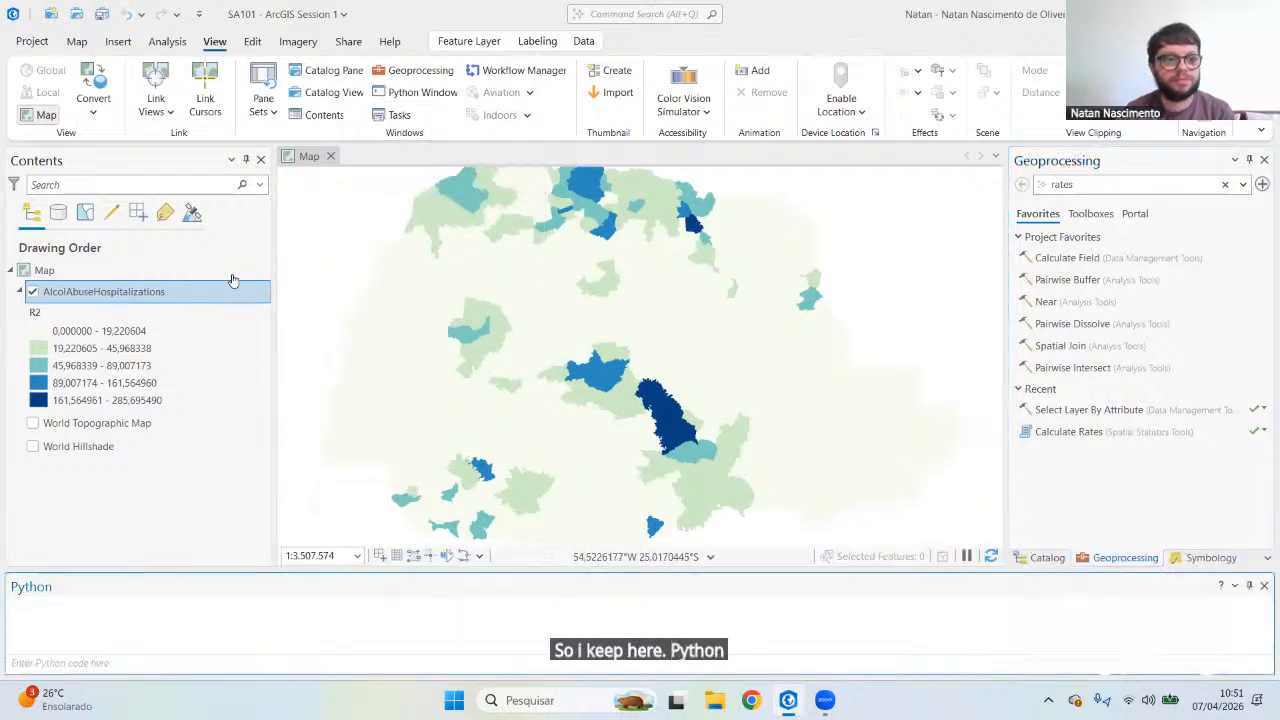
{"action": "left_click", "coordinate": [130, 660]}
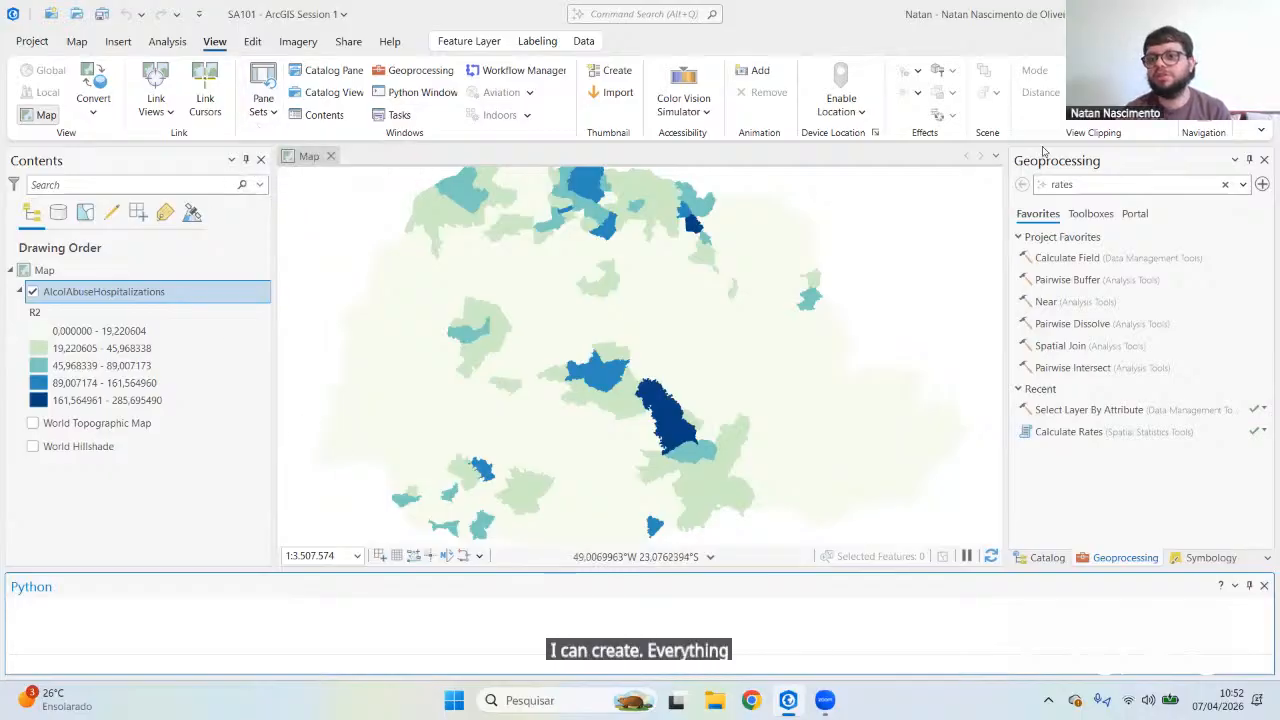
{"action": "left_click", "coordinate": [1222, 588]}
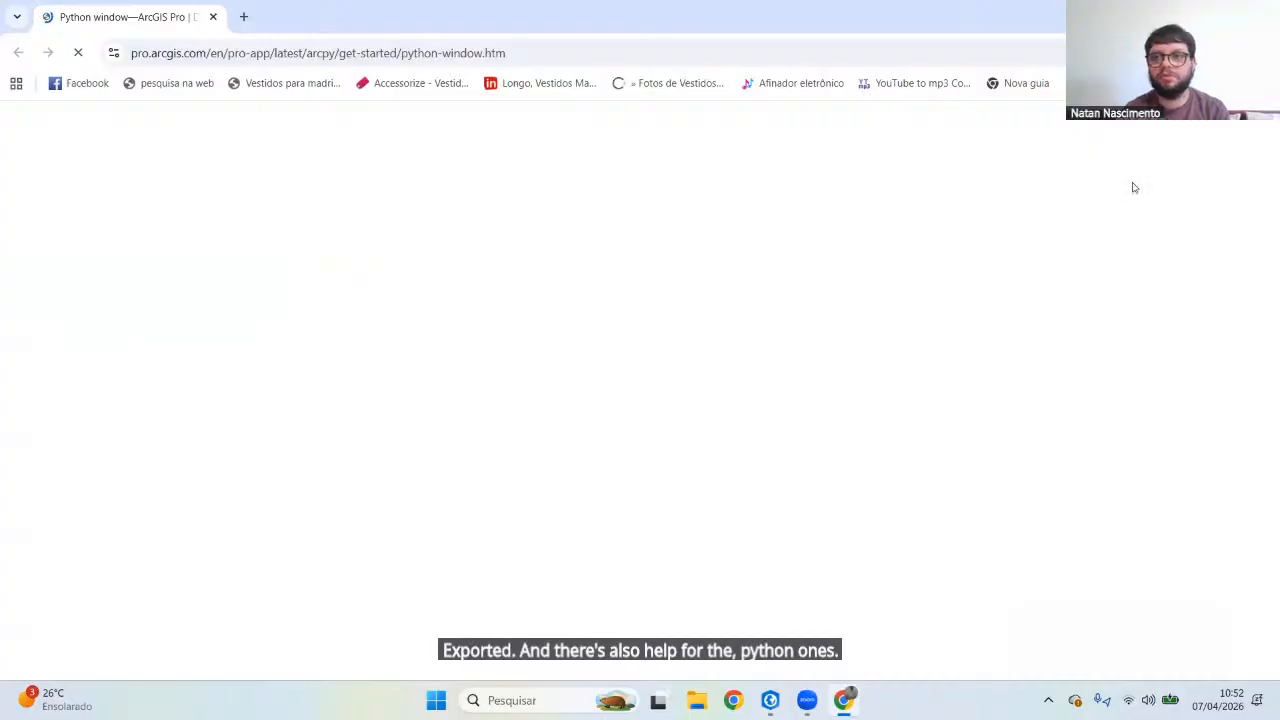
{"action": "left_click", "coordinate": [769, 707]}
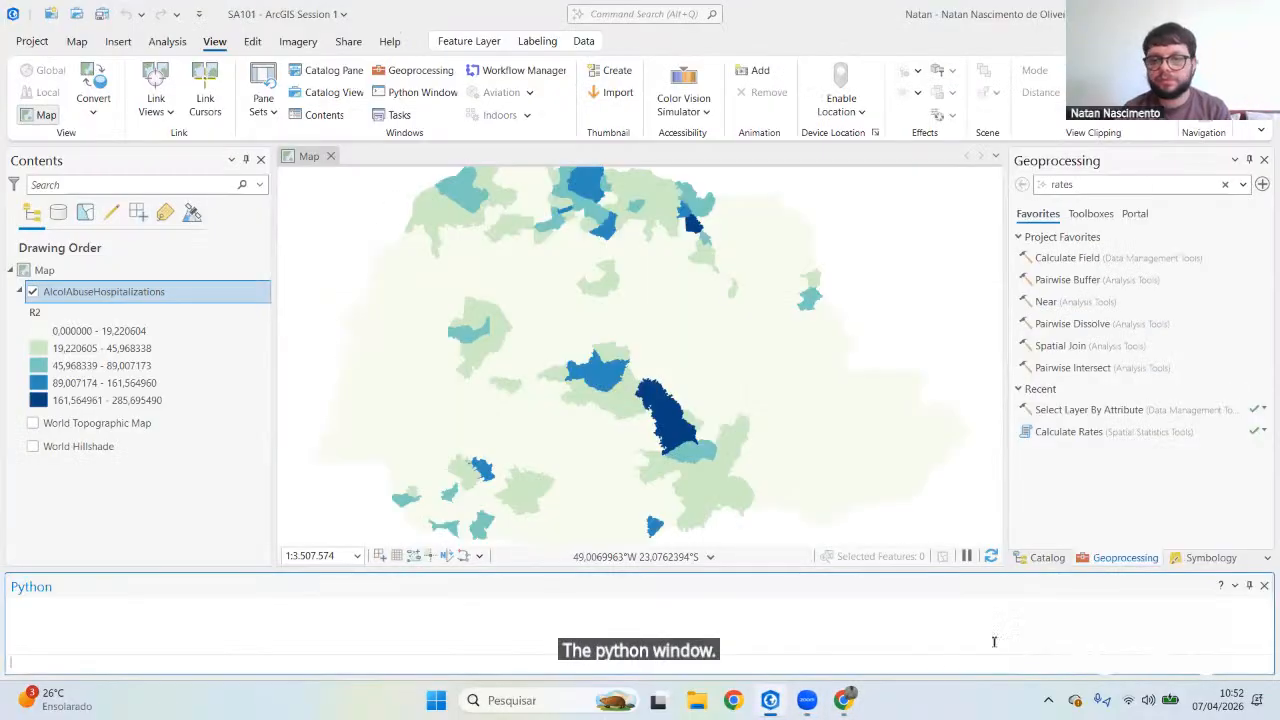
{"action": "left_click", "coordinate": [1265, 588]}
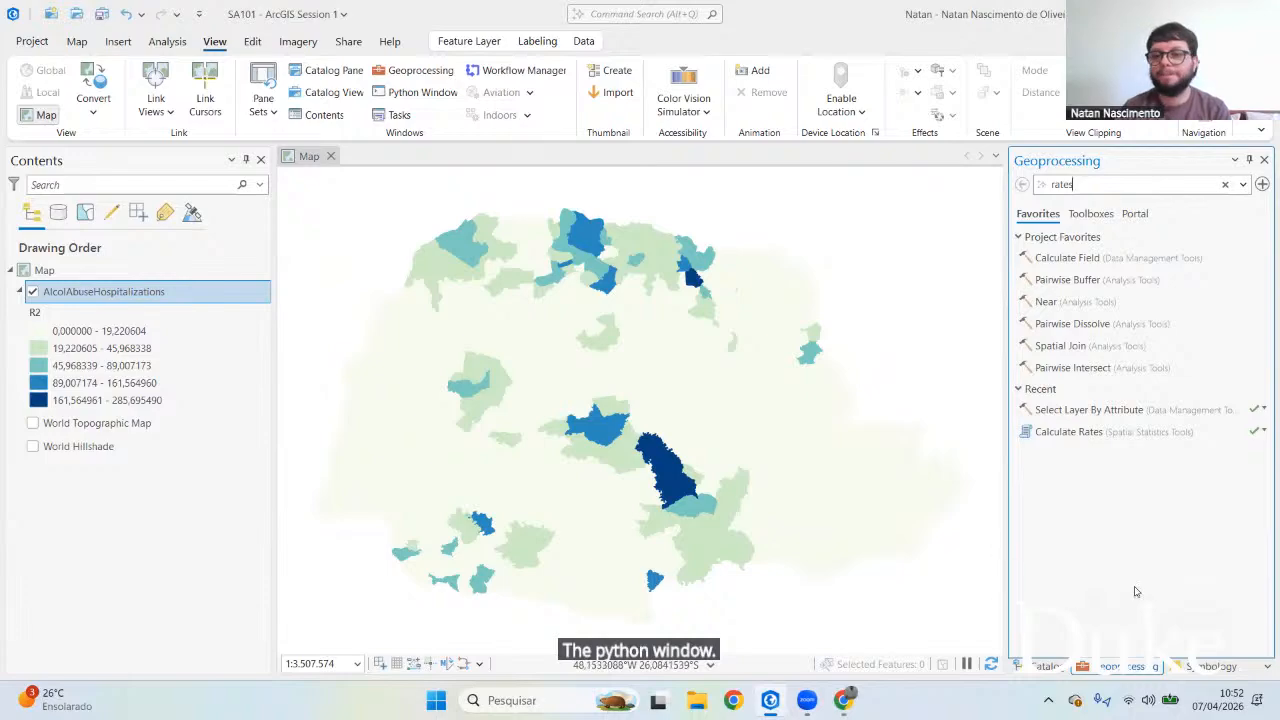